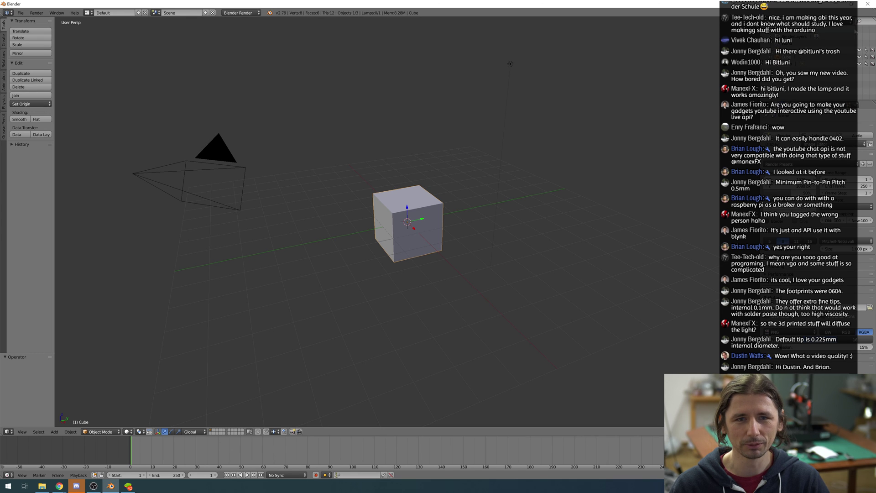
Shrink the program window so that its whole interface fits beside the chat overlay.
left_click(854, 6)
left_click_drag(873, 86, 719, 98)
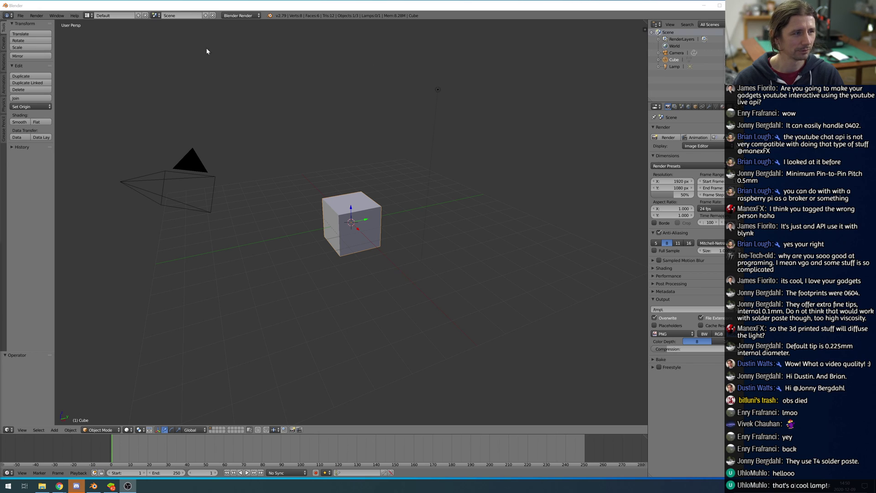
left_click_drag(742, 146, 725, 145)
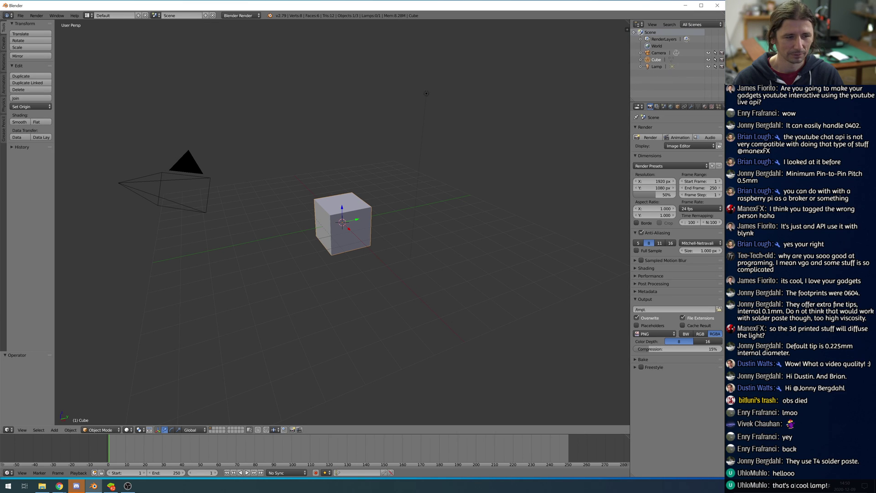
left_click_drag(289, 478, 285, 479)
Close the extra background application from the taskbar.
left_click(173, 485)
right_click(111, 491)
left_click(111, 471)
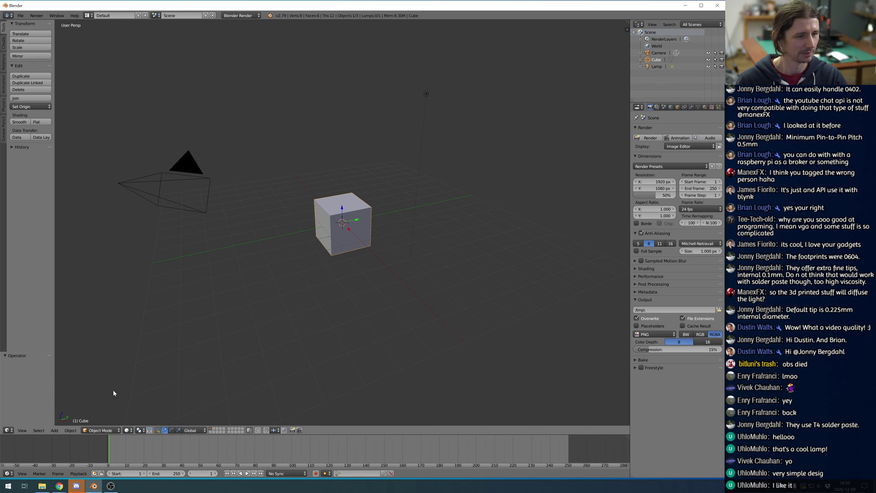
Move the default cube along the Y axis and delete it from the scene.
left_click(355, 221)
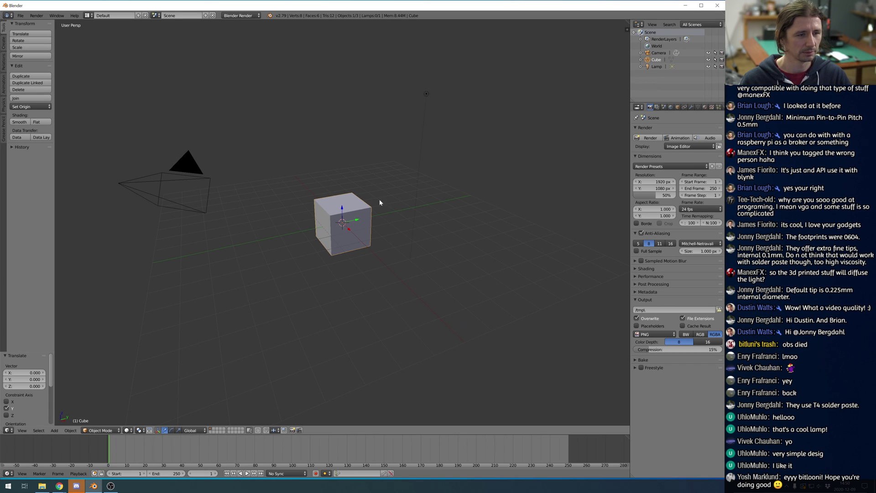
key("g")
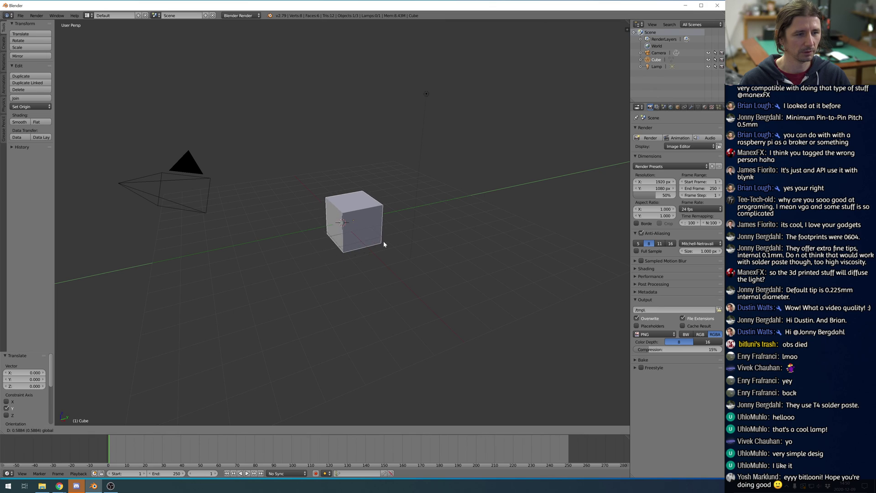
left_click(312, 267)
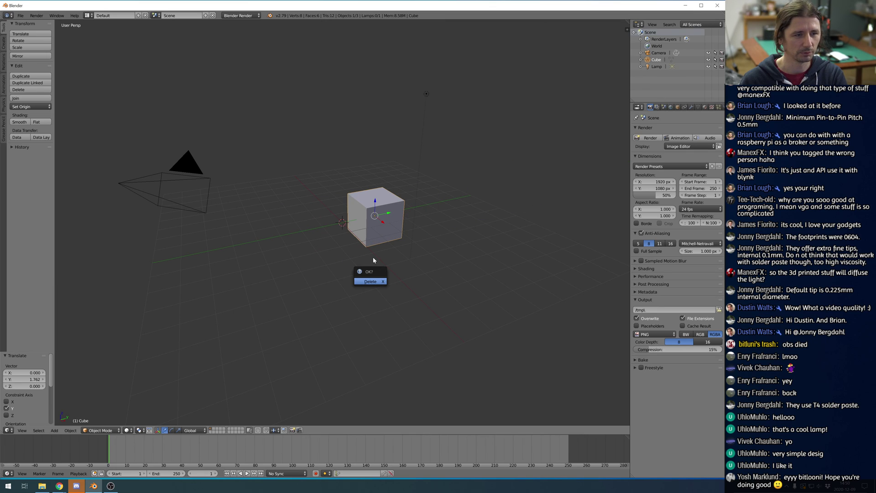
left_click(367, 280)
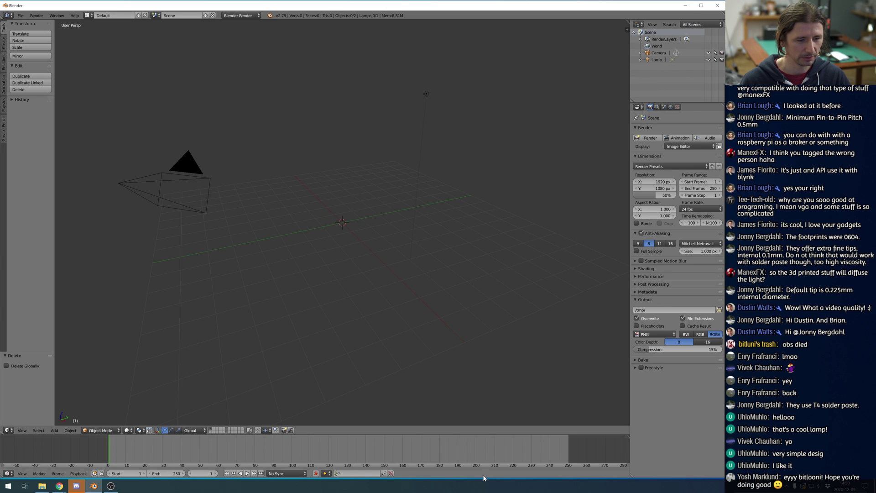
left_click(53, 16)
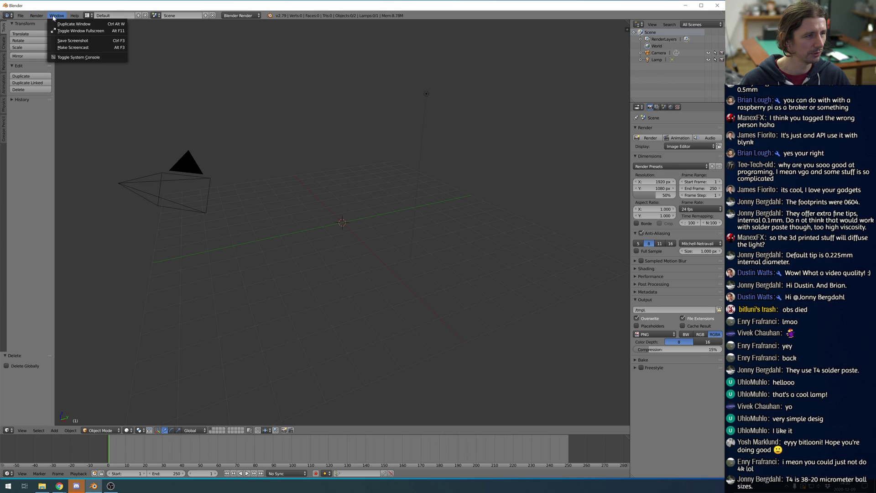
mouse_move(39, 16)
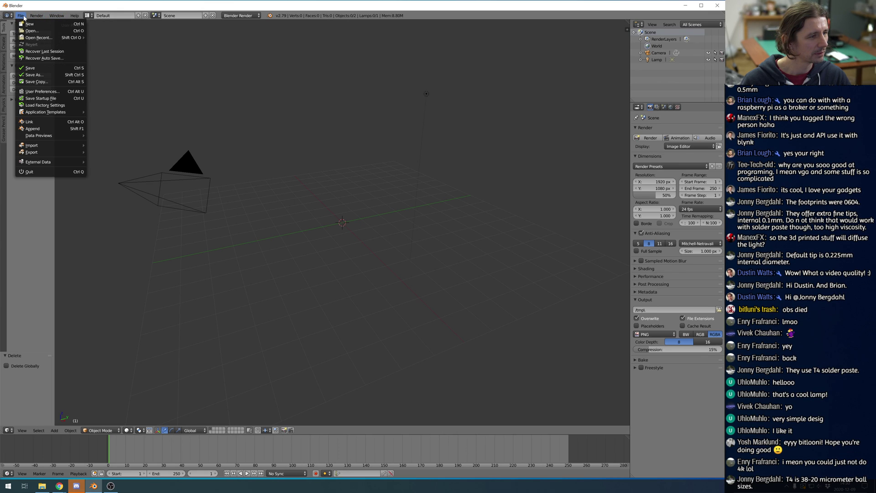
mouse_move(57, 145)
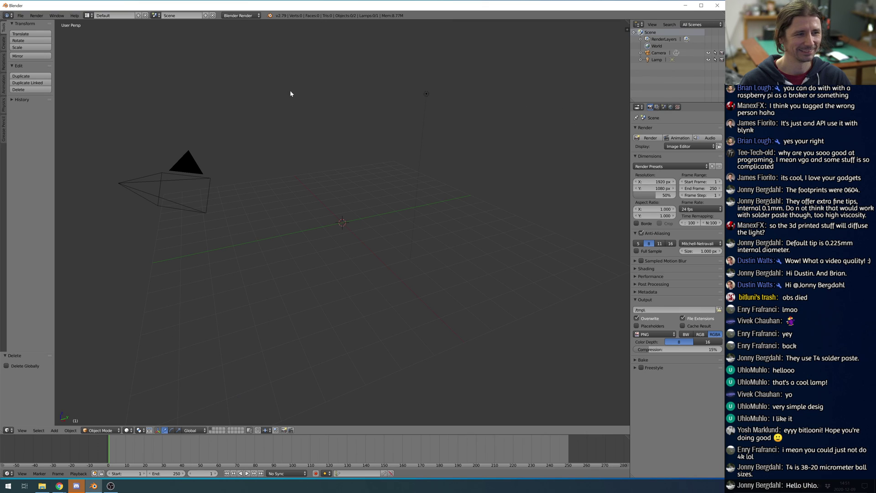
Search the add-ons in the user preferences for "key", clear the search and close the preferences.
left_click(31, 16)
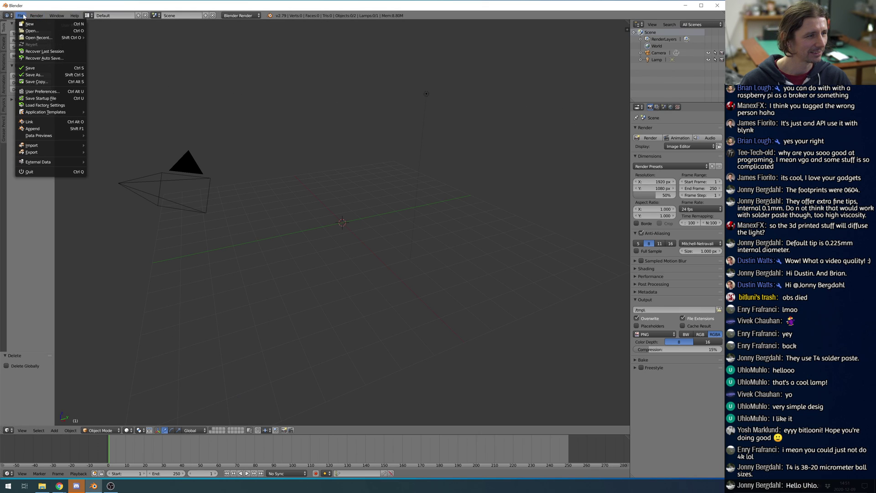
mouse_move(63, 15)
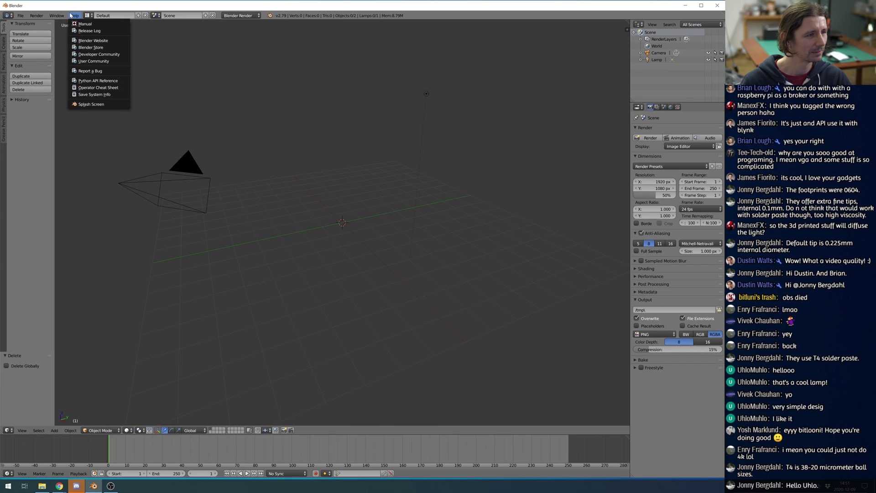
mouse_move(24, 16)
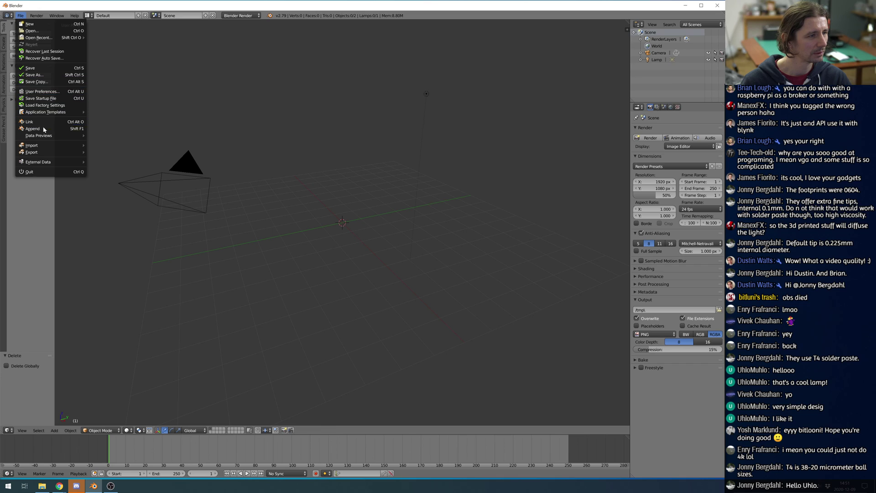
mouse_move(53, 165)
mouse_move(56, 115)
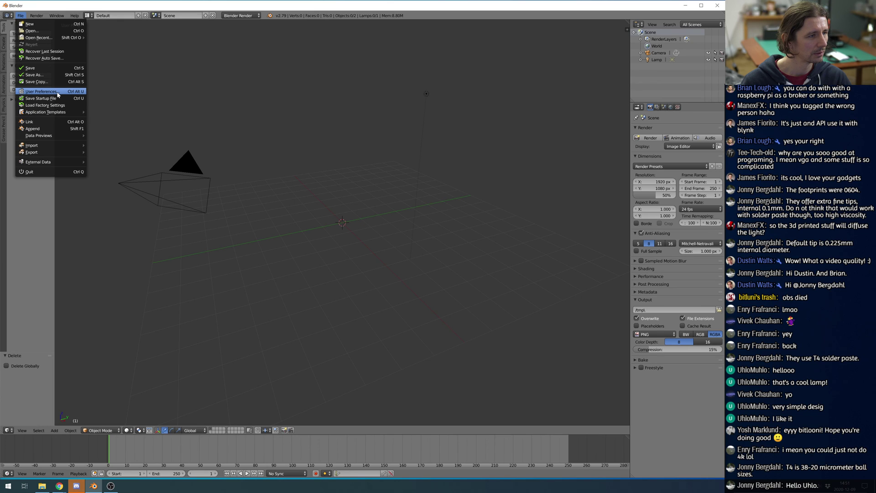
left_click(58, 92)
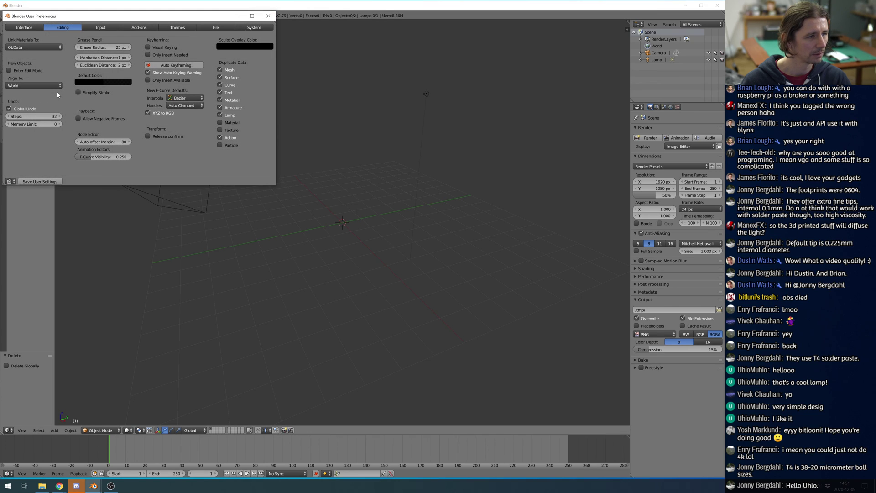
left_click(138, 28)
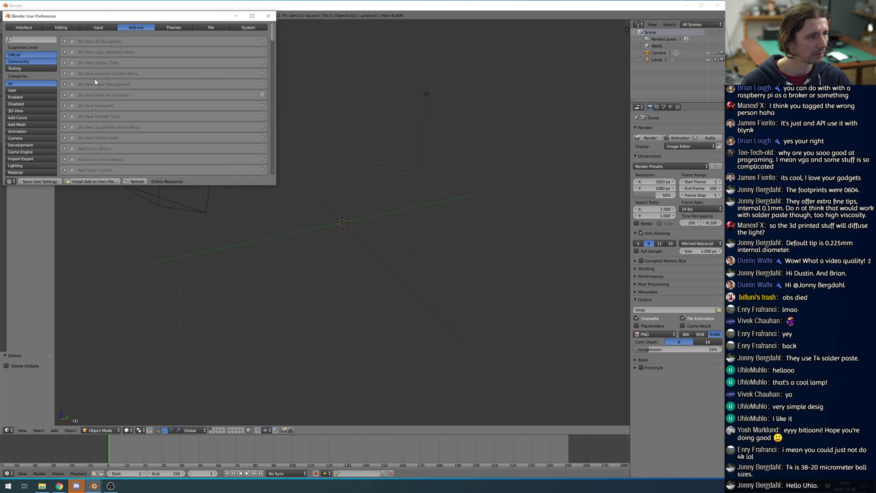
left_click(28, 39)
type("key")
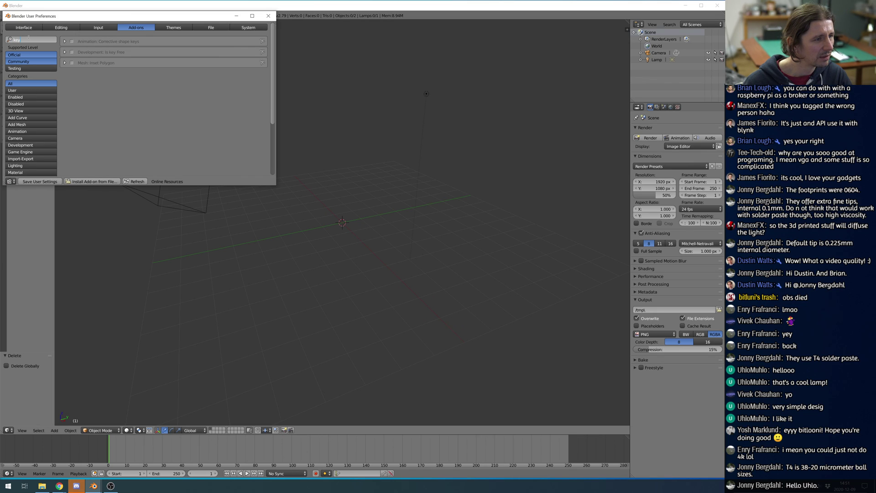
key("Escape")
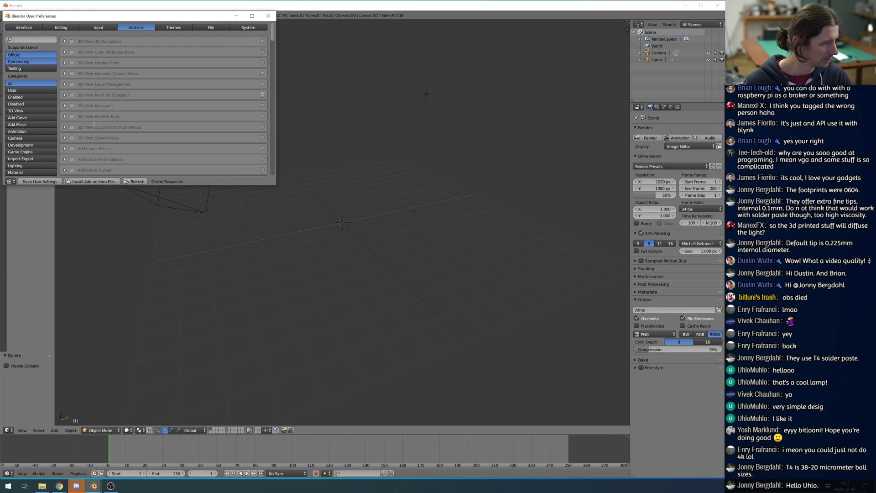
left_click(269, 16)
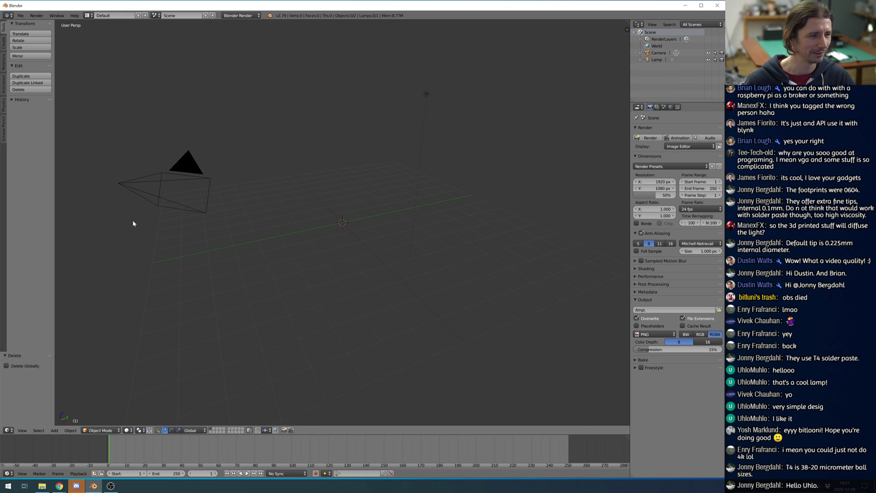
Set the interface display scale to 1.54 in the user preferences and narrow the tool shelf.
left_click_drag(55, 204, 73, 200)
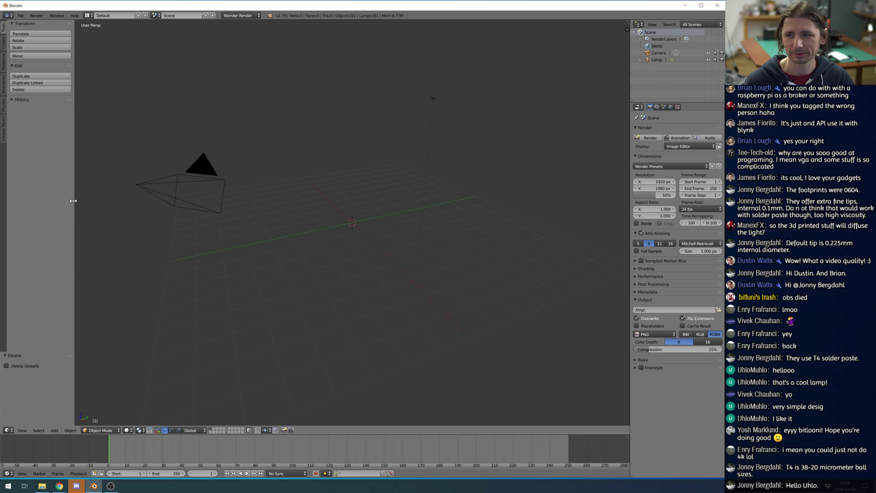
left_click(57, 16)
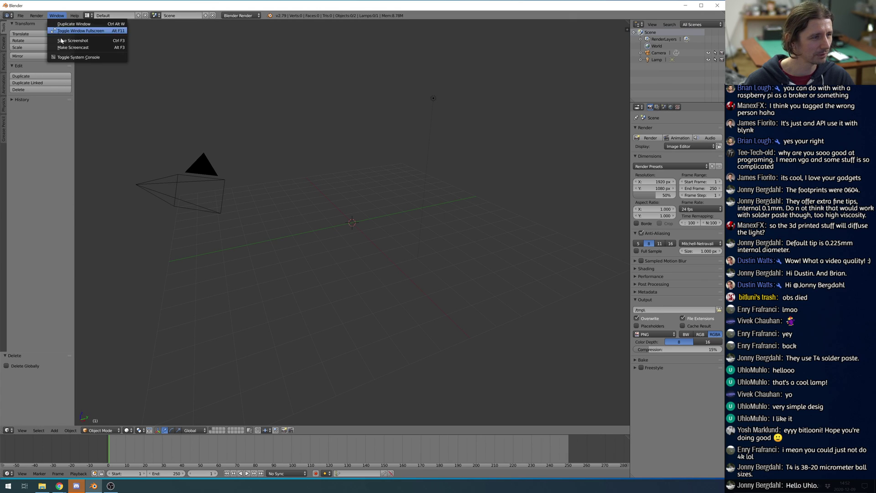
left_click(22, 17)
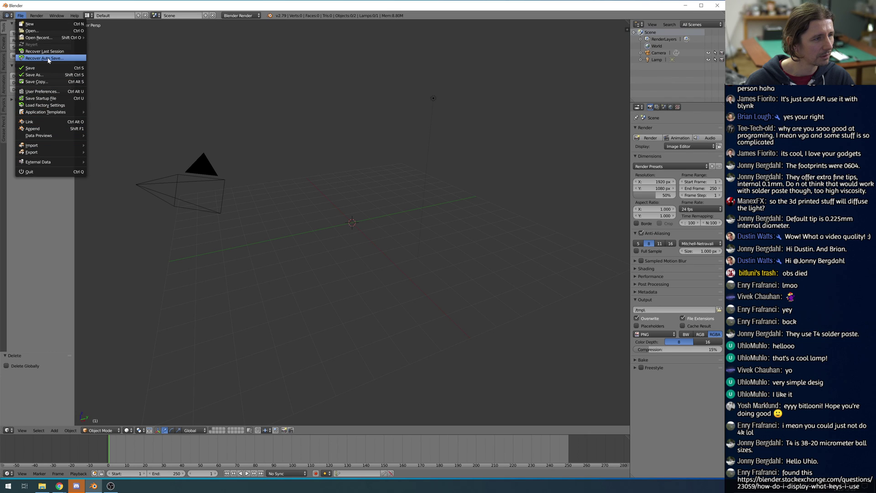
left_click(41, 91)
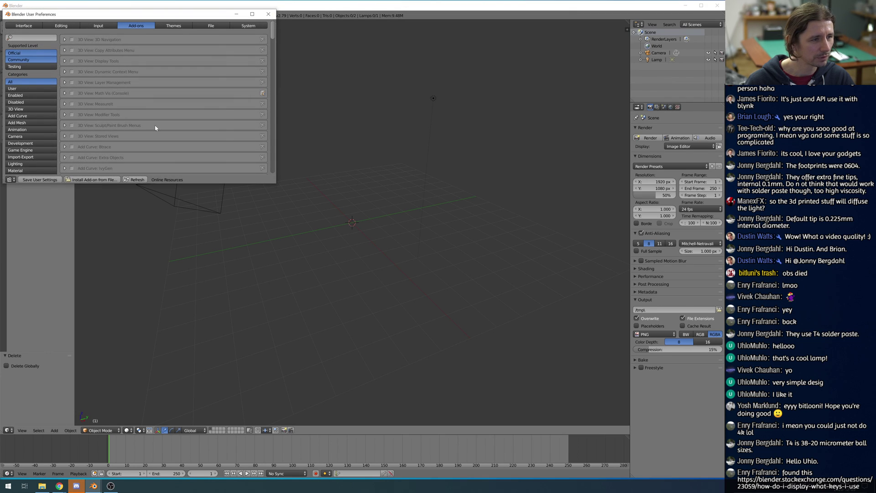
left_click(29, 27)
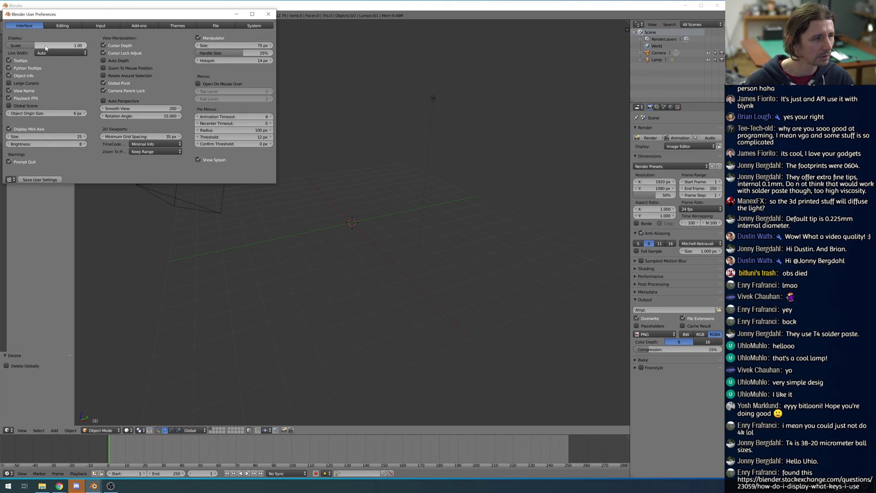
left_click_drag(48, 46, 66, 59)
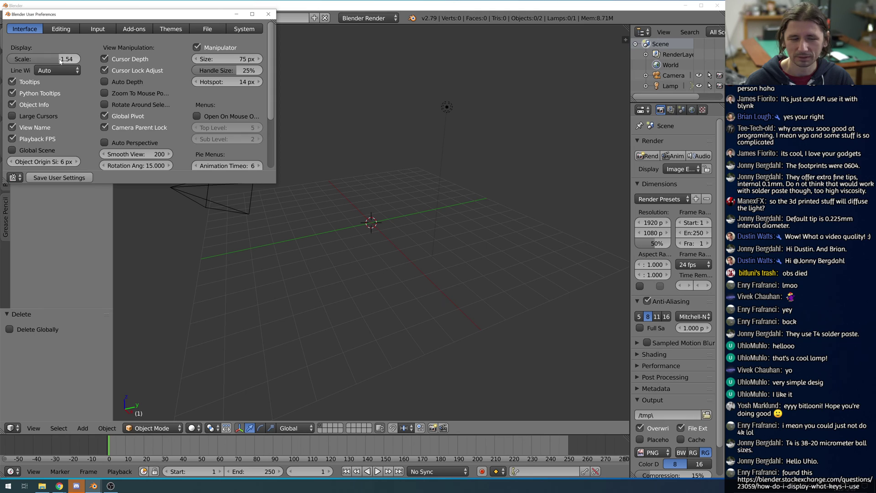
left_click(268, 13)
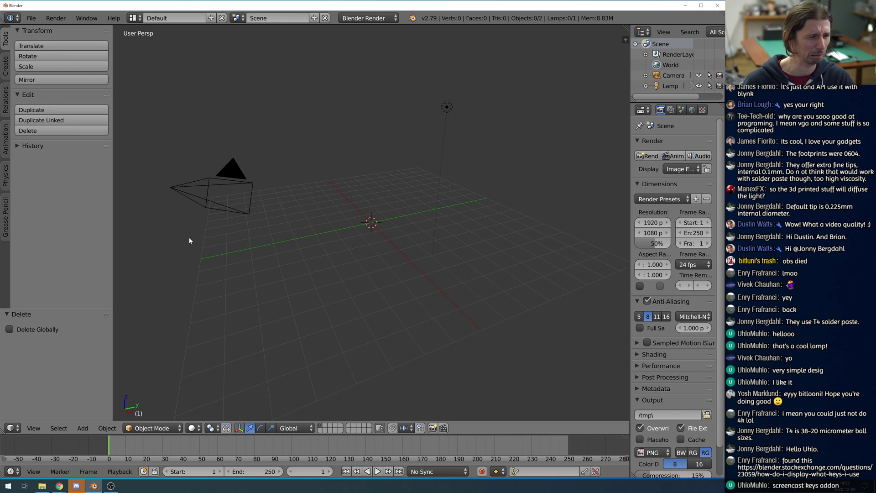
left_click_drag(113, 198, 81, 198)
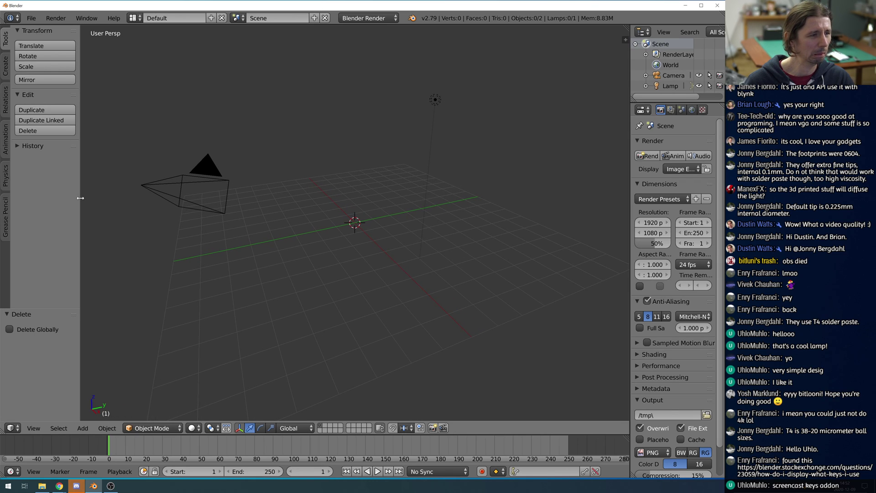
Switch the 3D viewport to orthographic projection and wireframe shading.
left_click(406, 239)
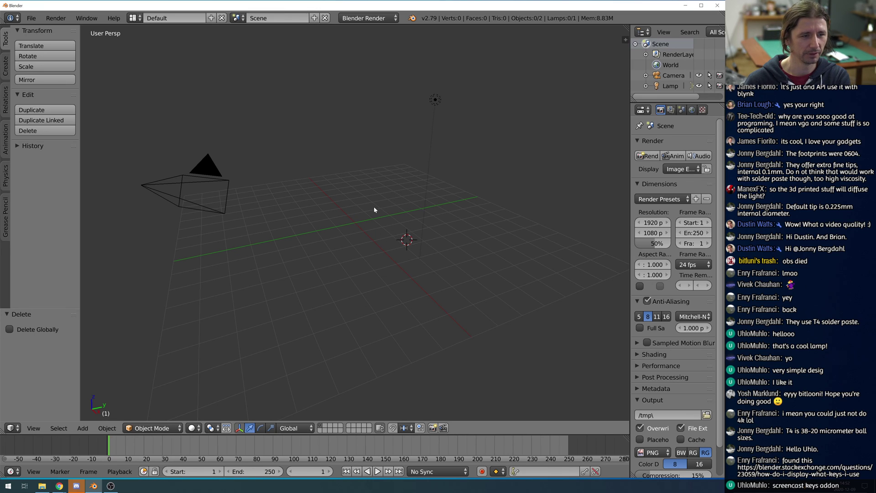
key("KP_5")
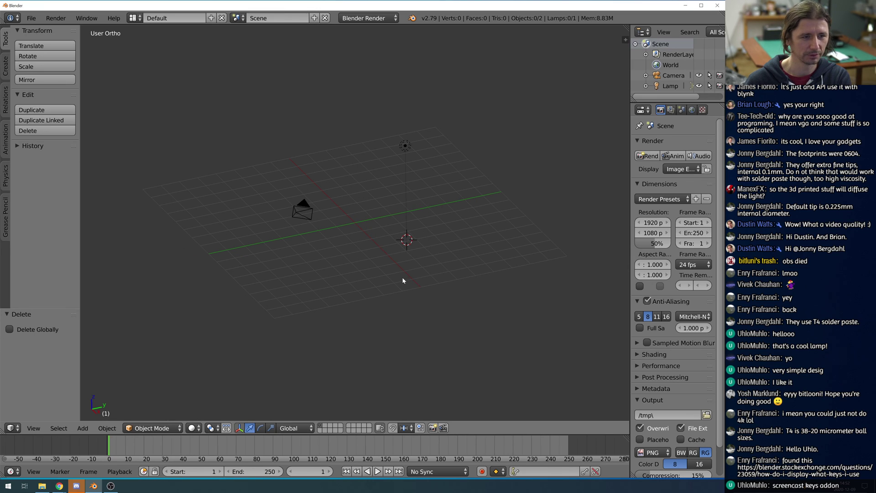
left_click(370, 281)
key("z")
middle_click_drag(369, 232, 357, 208)
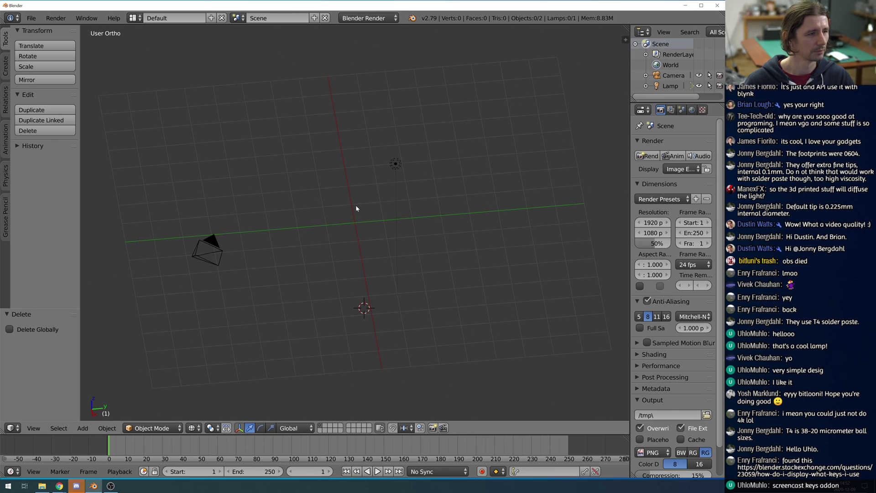
Add a cylinder at the 3D cursor, show the viewport's properties region and delete the cylinder.
left_click(6, 65)
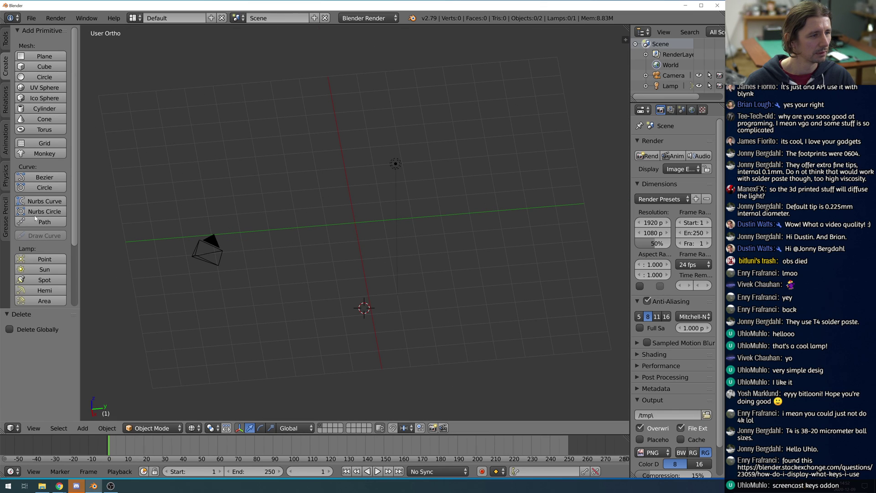
left_click(44, 112)
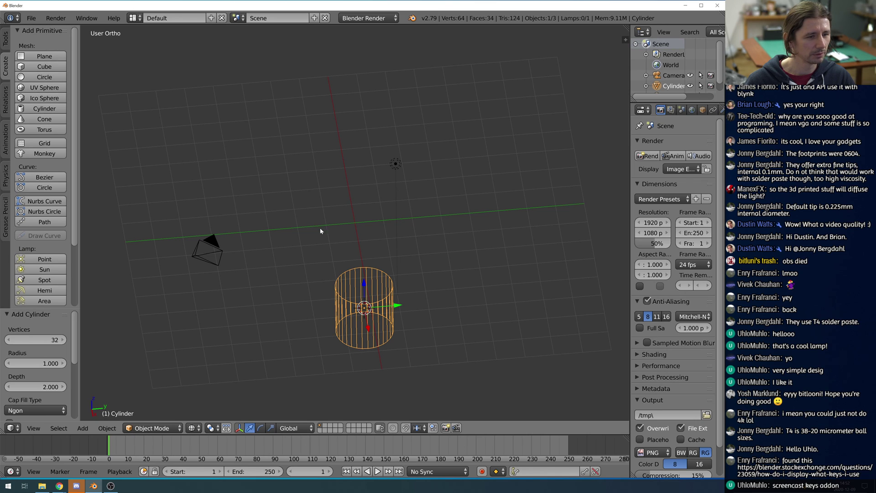
left_click(623, 40)
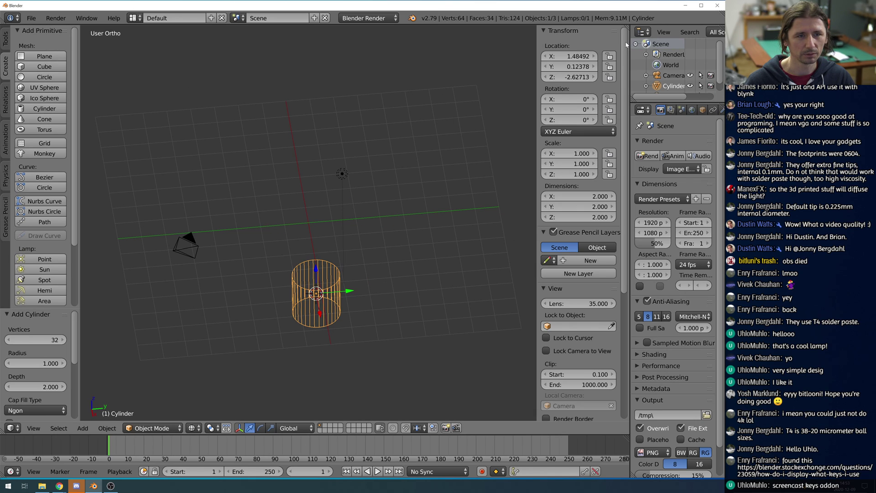
key("x")
left_click(326, 292)
Set the 3D cursor location to 0 on the X, Y and Z axes.
left_click(580, 258)
type("0")
left_click(584, 268)
type("0")
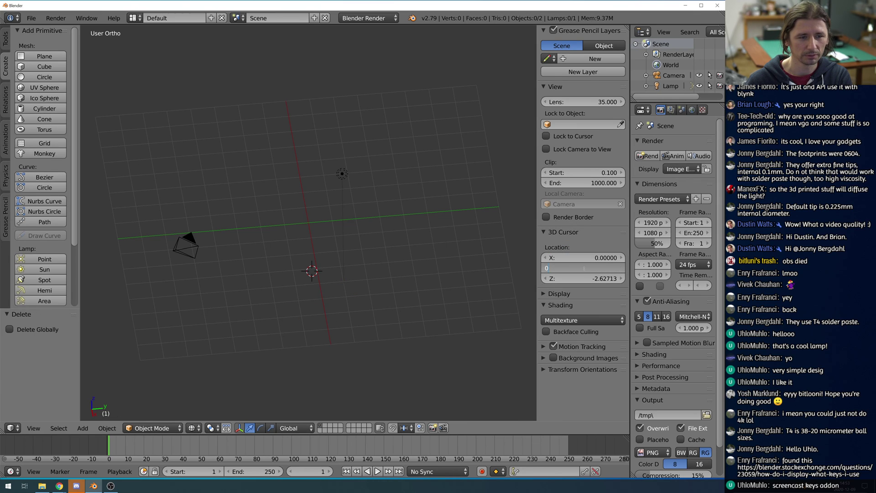
key("Return")
left_click(591, 278)
type("0")
key("Return")
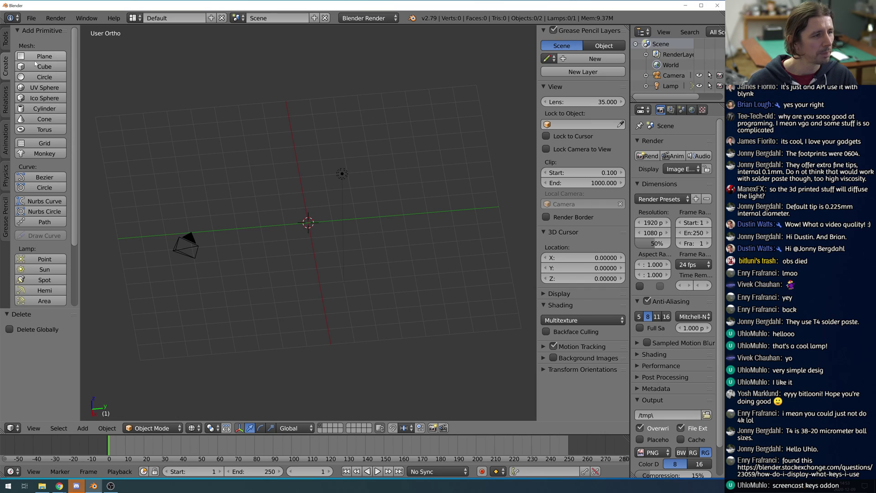
Add a cylinder at the 3D cursor and set its vertex count to 64.
left_click(41, 109)
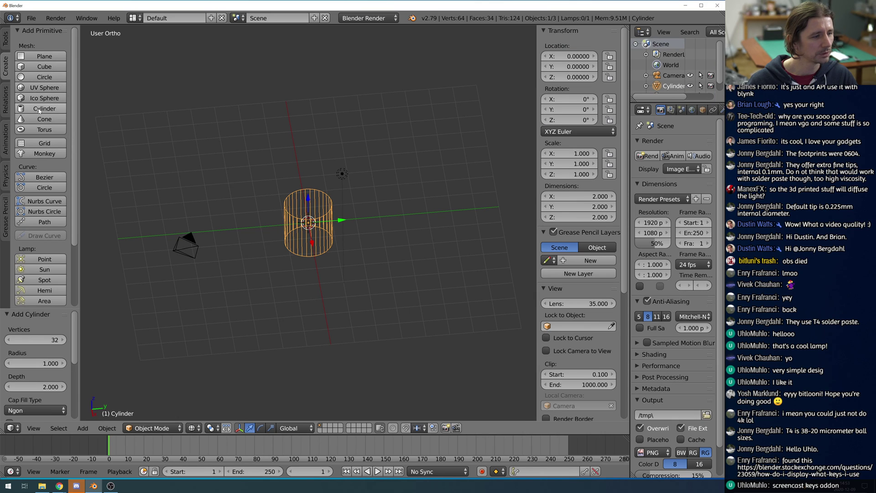
left_click(64, 342)
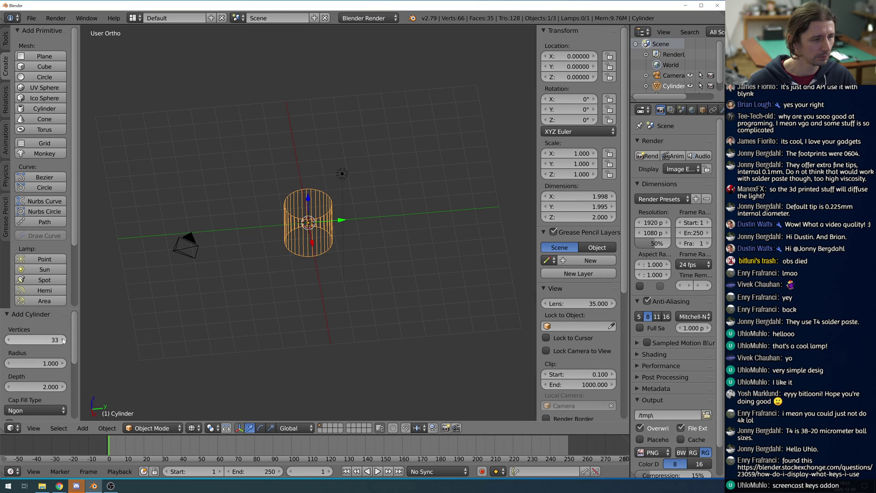
left_click(56, 339)
type("64")
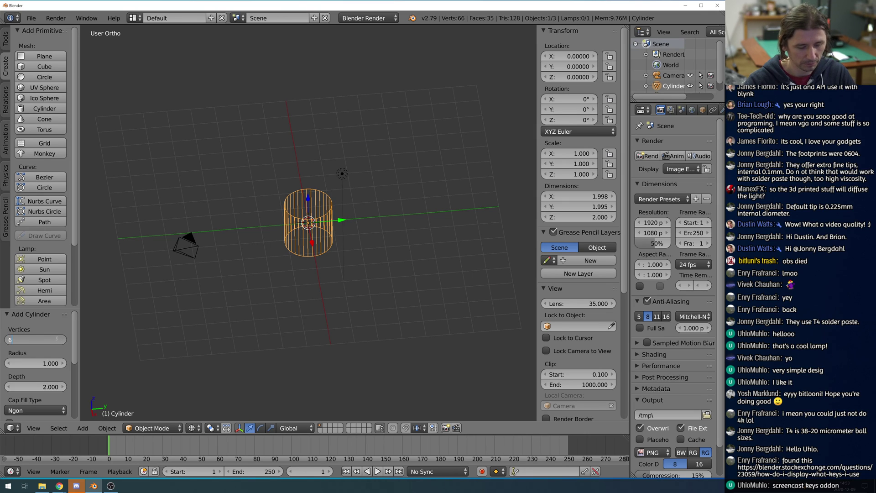
key("Return")
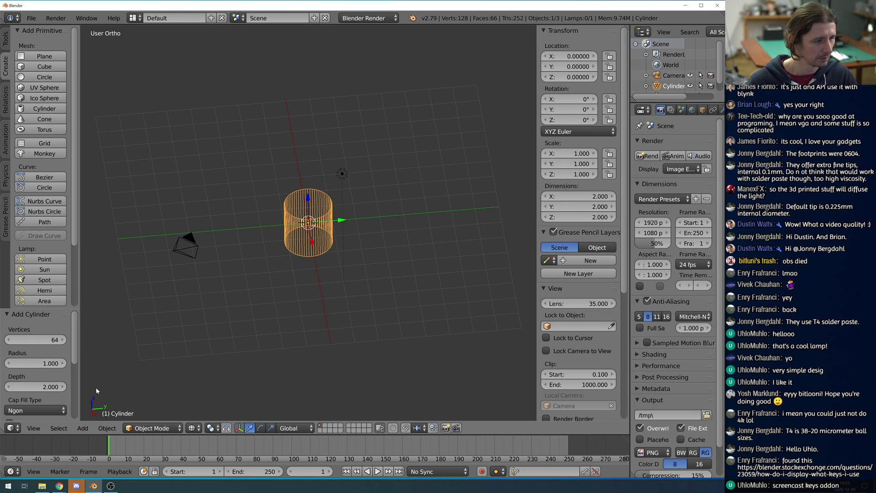
Open the Windows calculator (Rechner) and move its window over the 3D viewport.
left_click(48, 364)
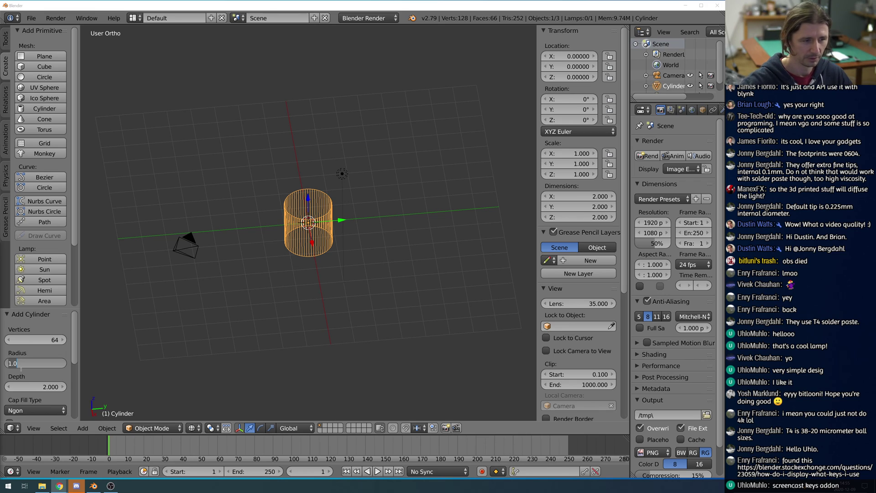
left_click(9, 485)
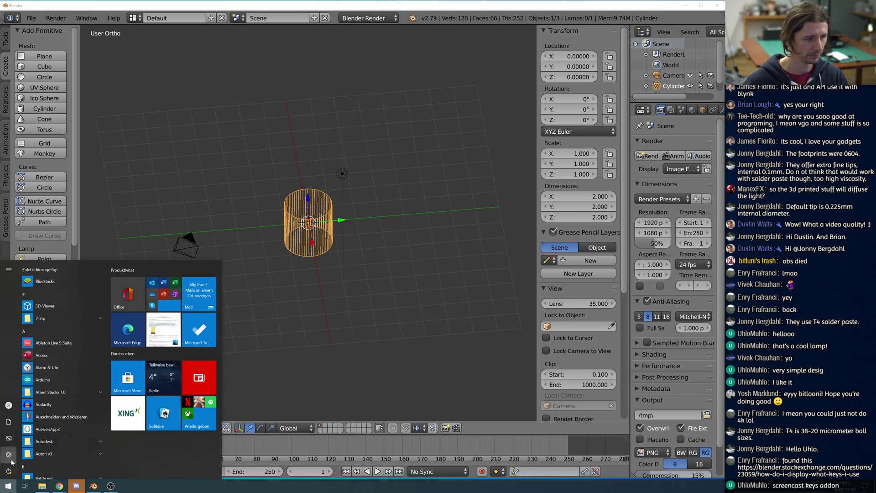
mouse_move(12, 462)
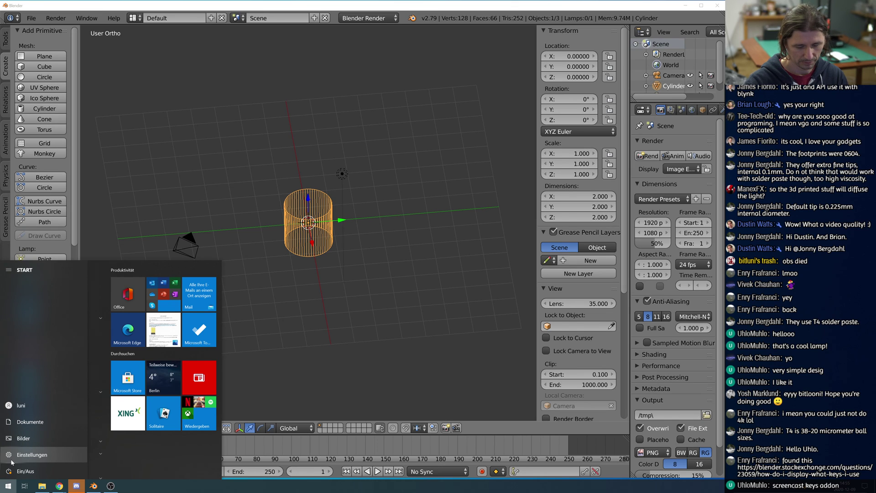
type("rechner")
key("Return")
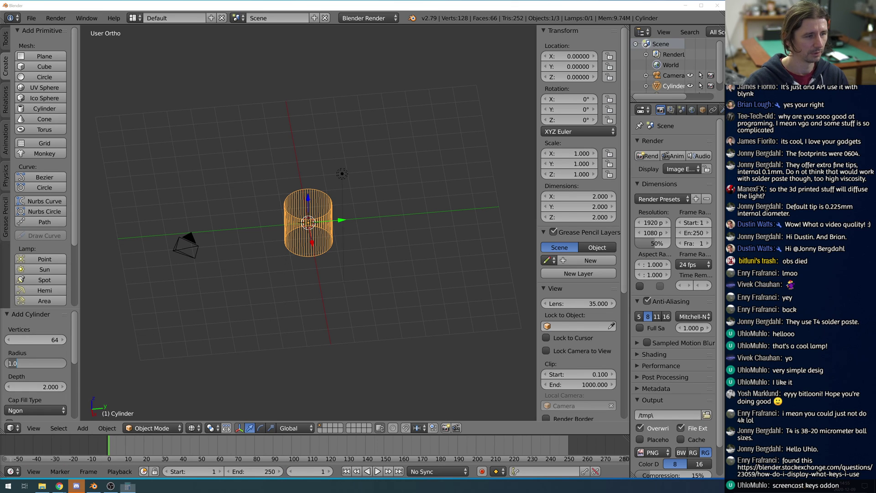
left_click_drag(630, 162, 341, 190)
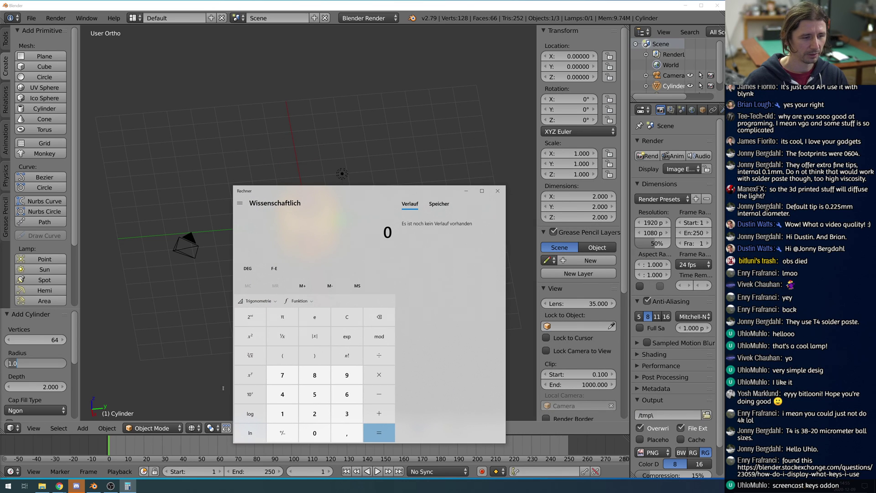
Calculate 16 divided by 3.1415 in the calculator, then minimize the calculator window.
left_click(283, 421)
left_click(333, 396)
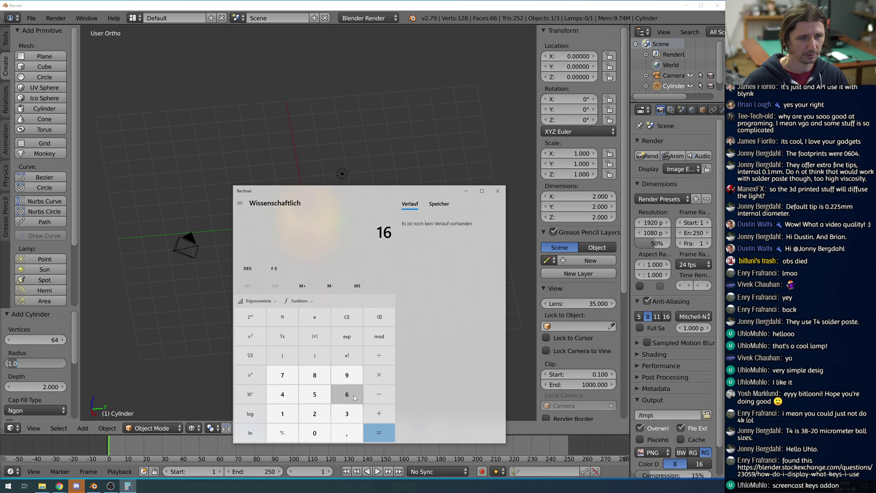
left_click(383, 357)
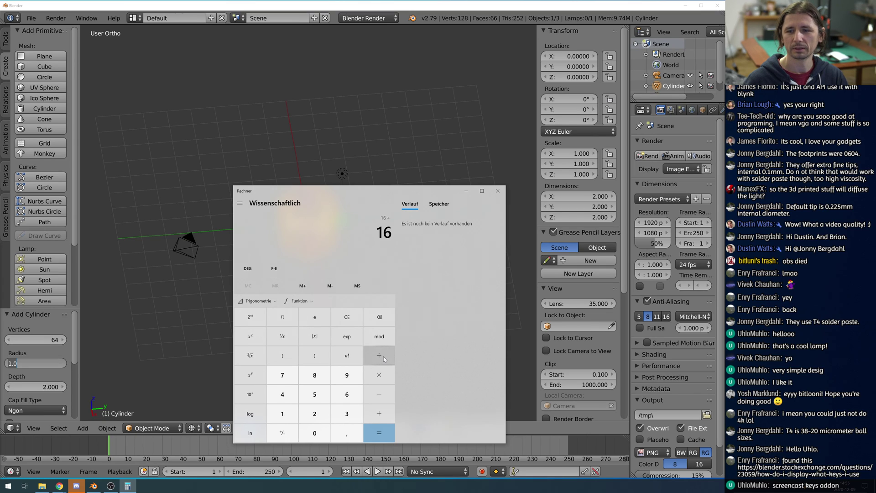
left_click(351, 415)
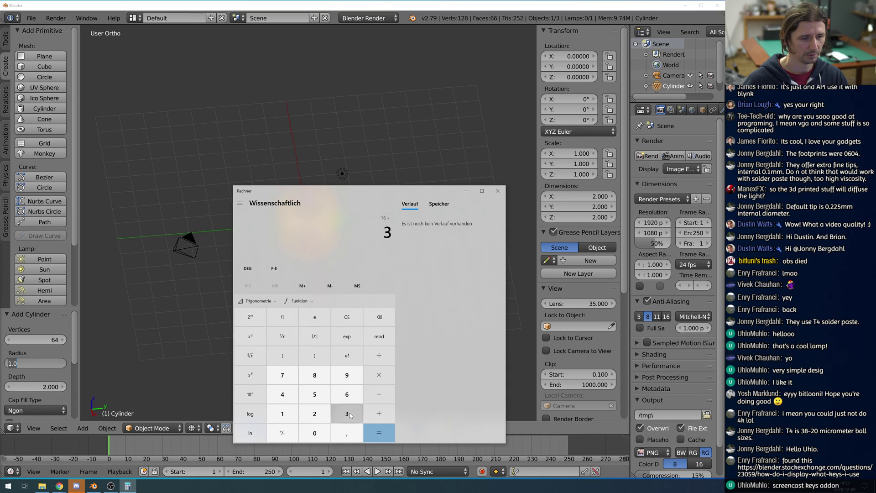
left_click(346, 436)
left_click(279, 415)
left_click(282, 394)
left_click(282, 413)
left_click(314, 394)
left_click(380, 355)
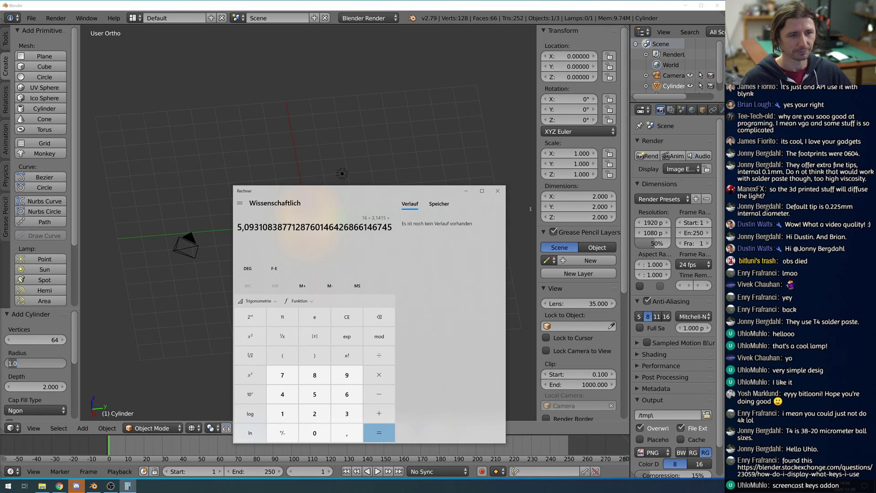
left_click(466, 192)
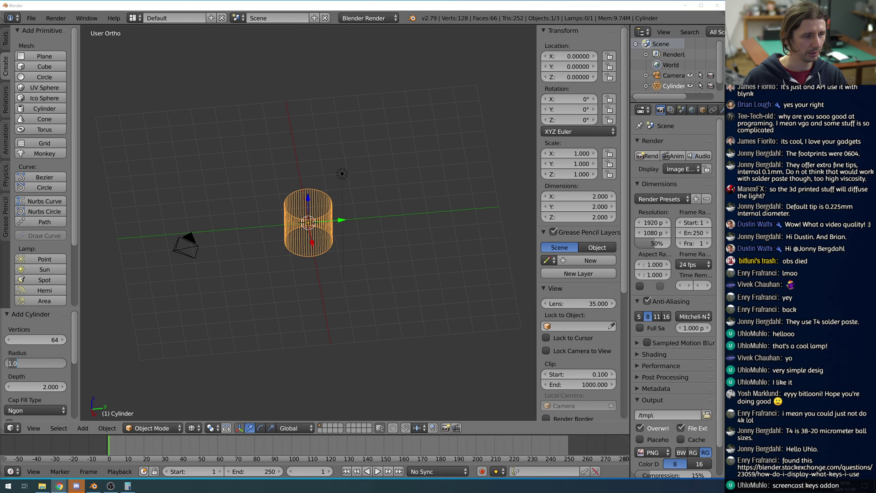
Set the new cylinder's radius to 30.
key("ctrl+a")
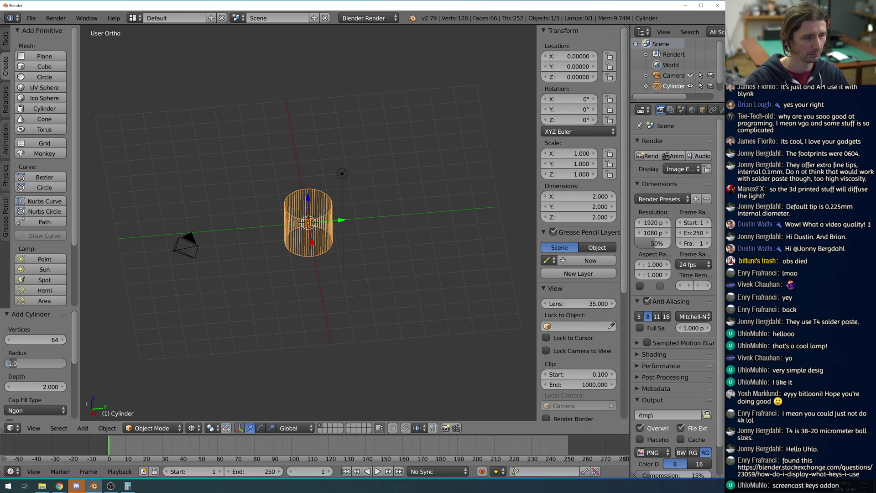
type("30")
key("Return")
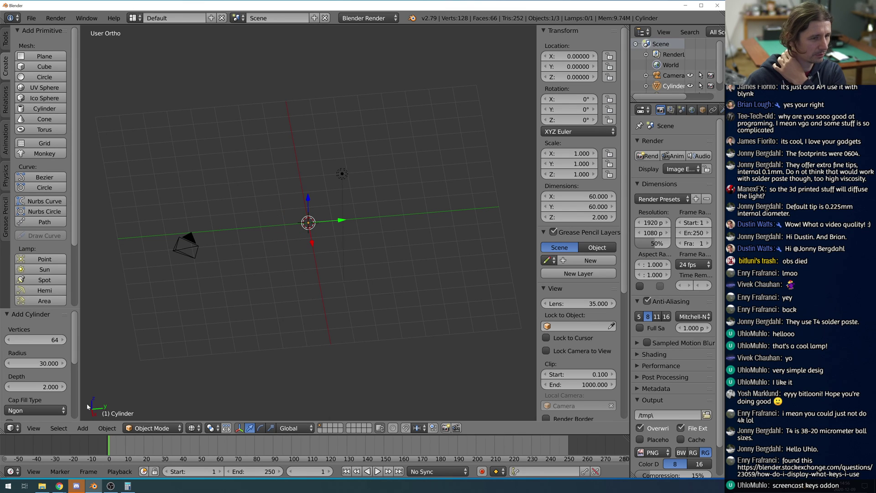
scroll(358, 312, "down", 7)
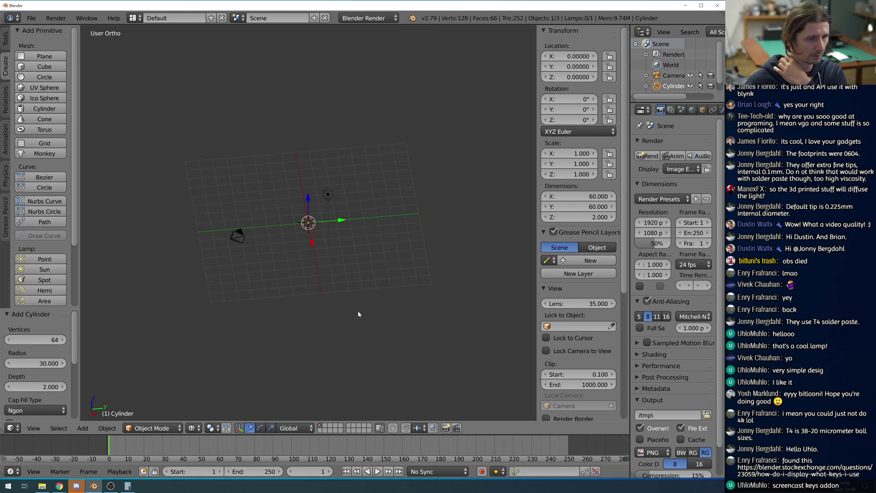
scroll(358, 312, "down", 1)
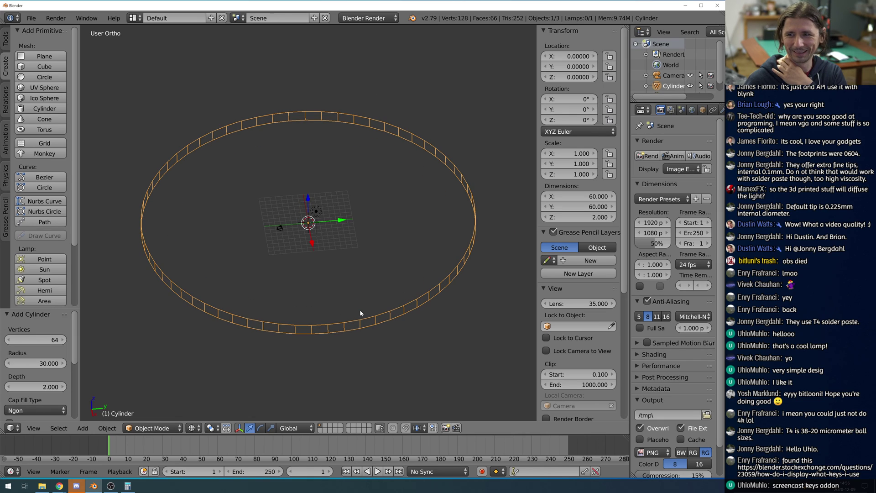
Set the new cylinder's depth to 16.
left_click(43, 386)
type("16")
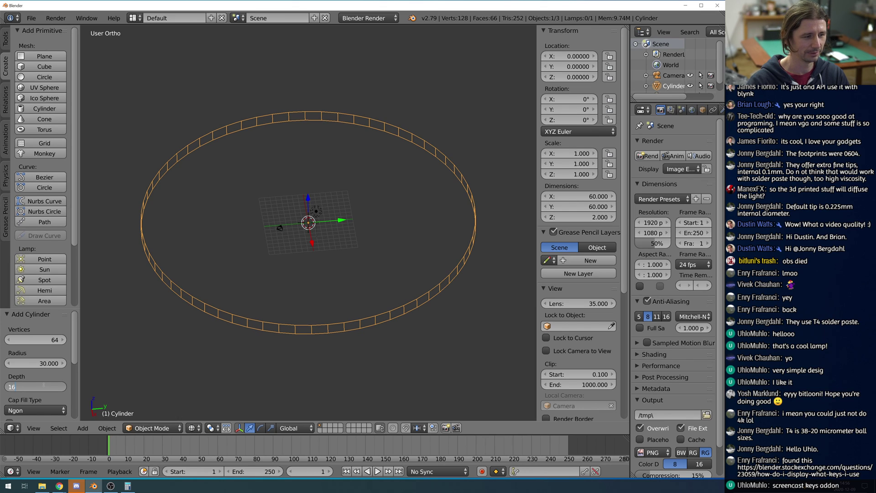
key("Return")
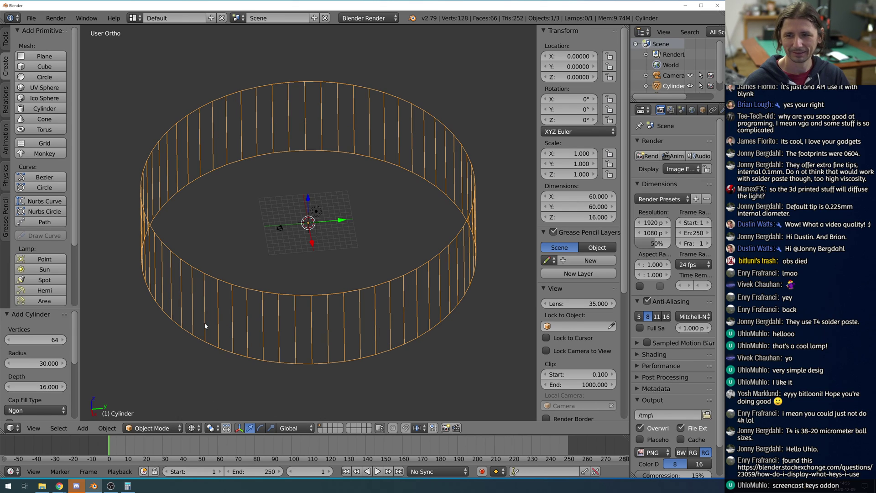
scroll(320, 307, "down", 4)
scroll(320, 307, "up", 4)
scroll(320, 307, "down", 1)
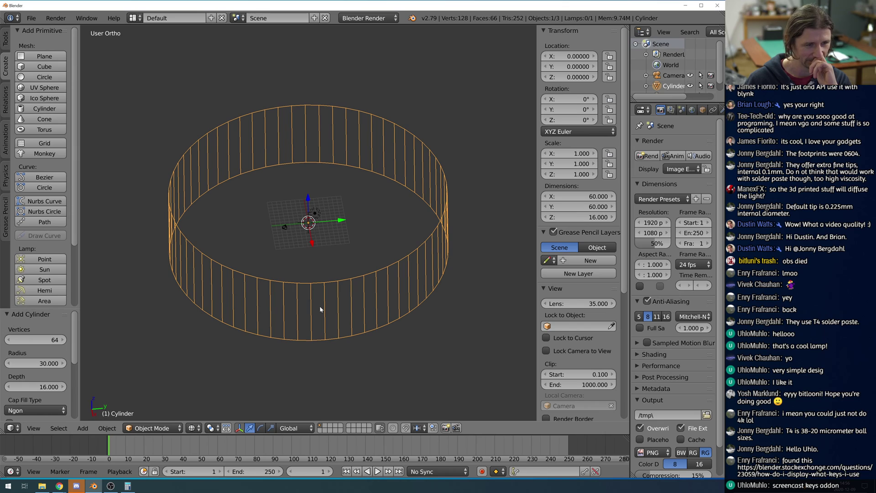
scroll(320, 309, "down", 2)
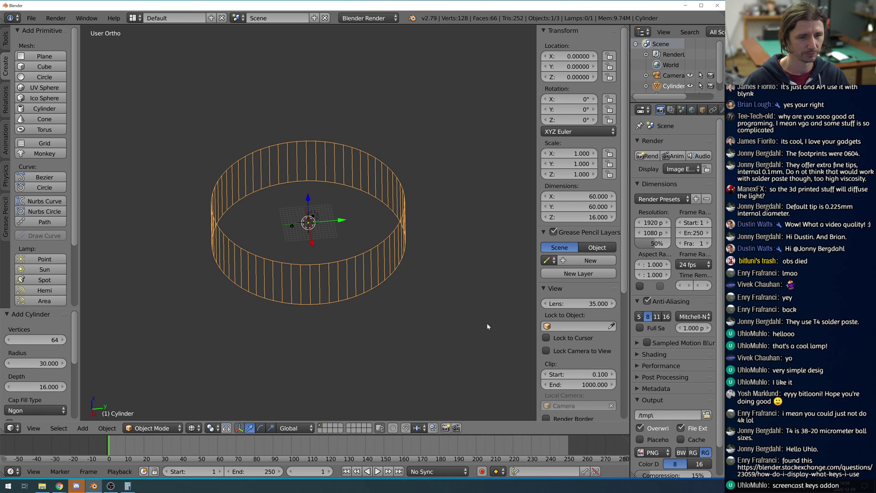
Duplicate the cylinder in place and bring both cylinders into view in the outliner.
key("shift+d")
right_click(412, 223)
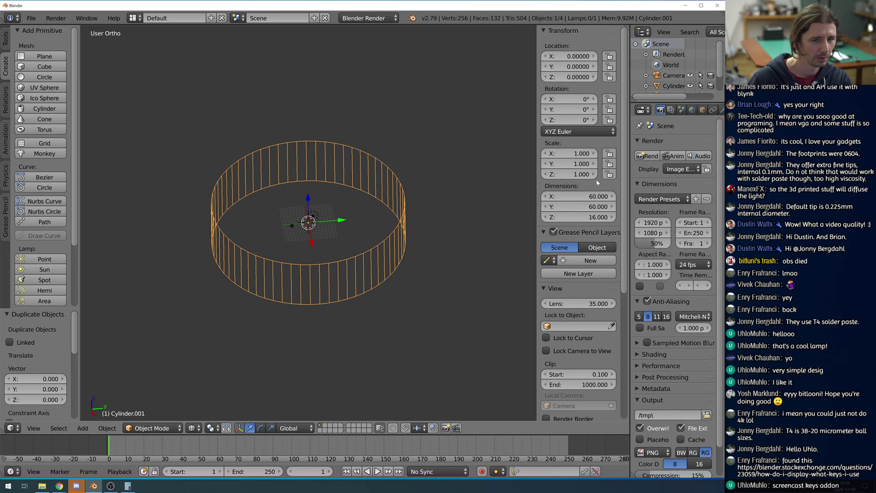
left_click(587, 218)
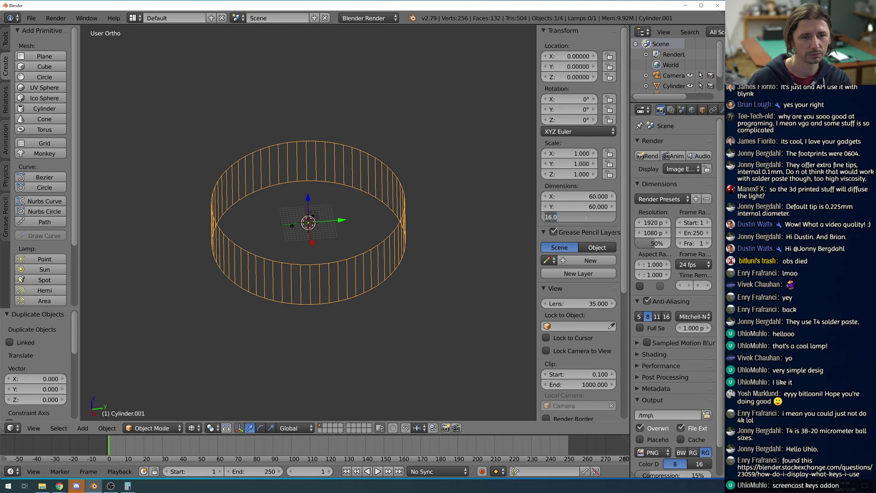
left_click(583, 206)
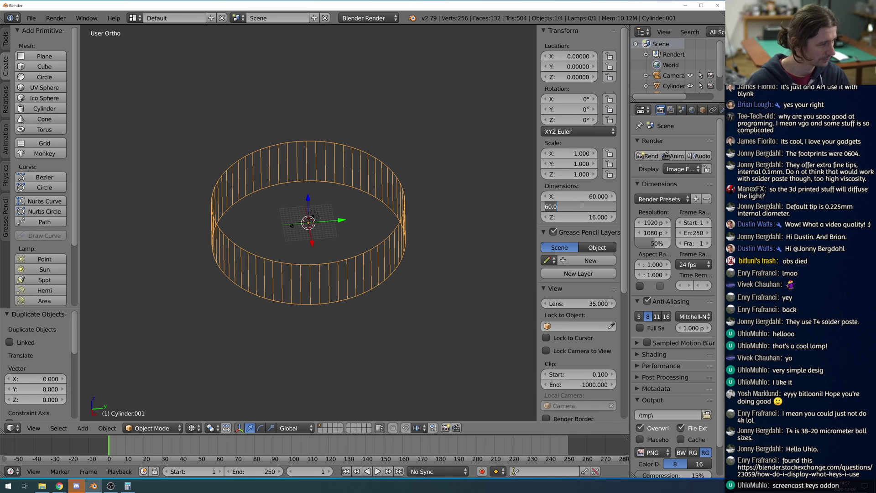
key("alt+Tab")
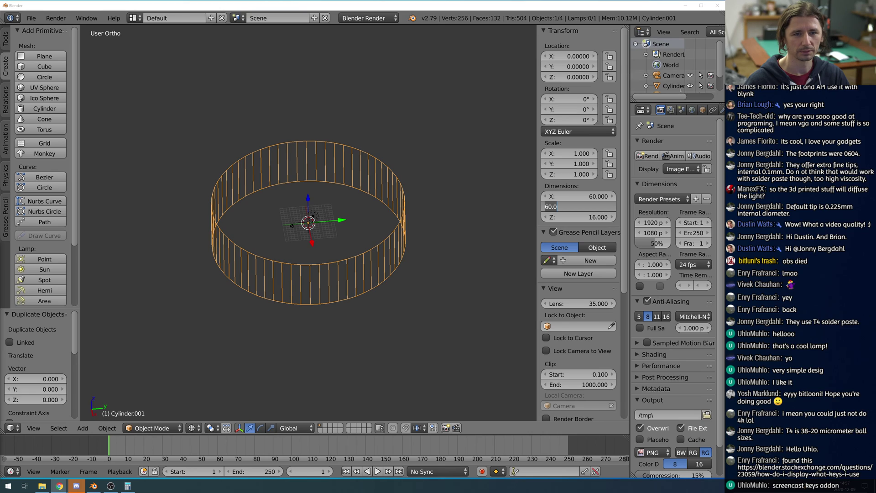
key("Return")
left_click_drag(689, 96, 698, 99)
scroll(666, 73, "down", 3)
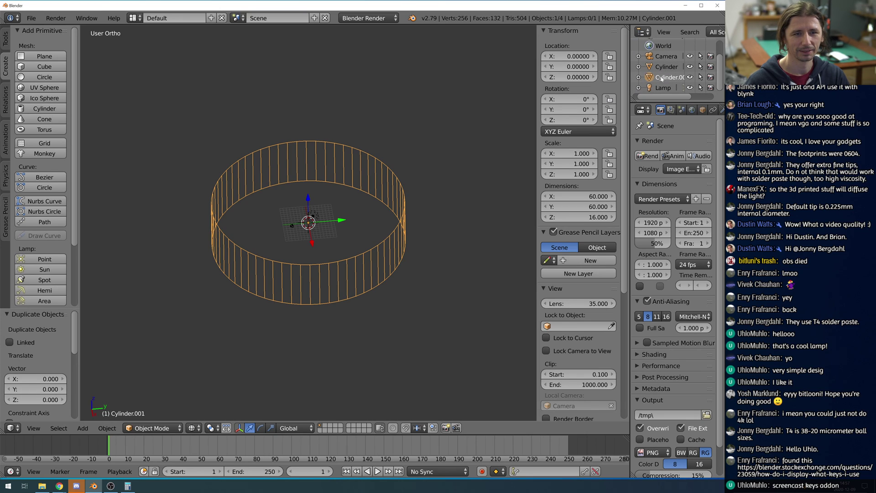
Set the duplicate cylinder's dimensions to 58 on X, 58 on Y and 16 on Z.
left_click(591, 220)
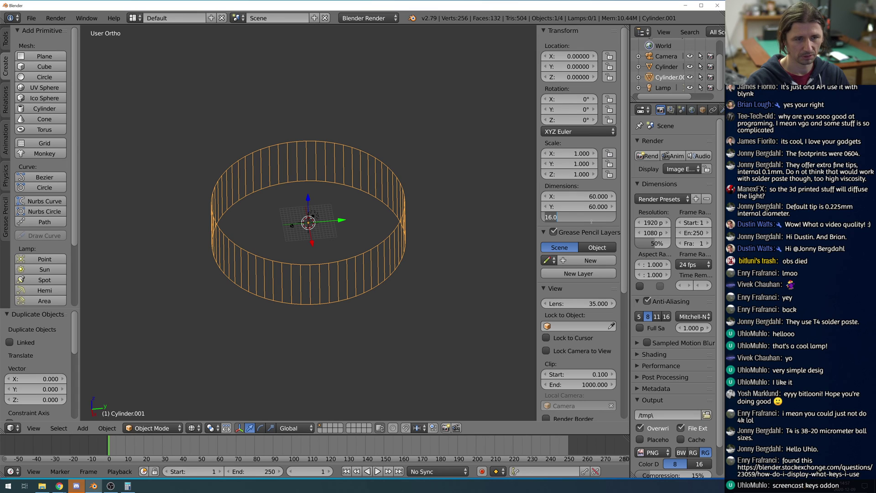
type("1")
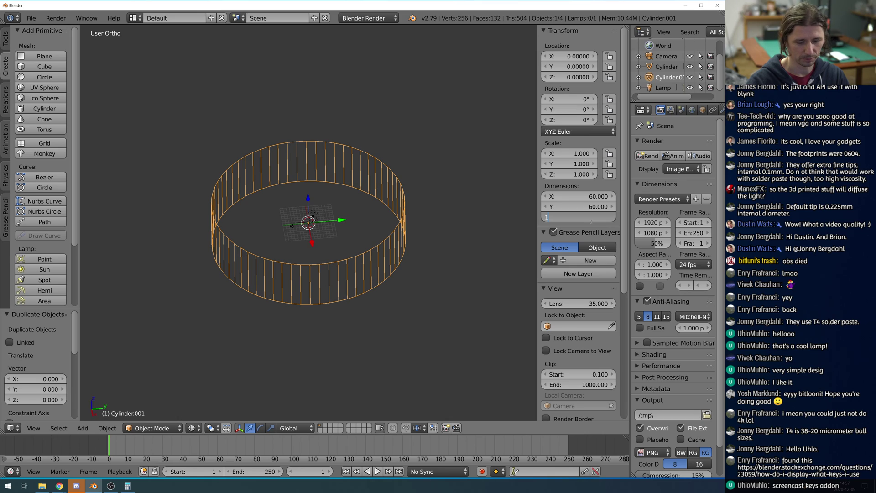
type("6")
key("Return")
left_click(591, 206)
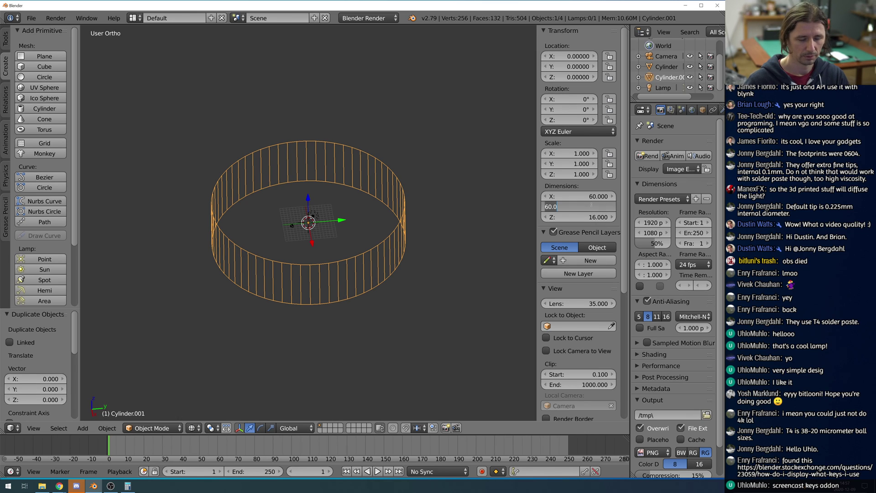
type("58")
key("Return")
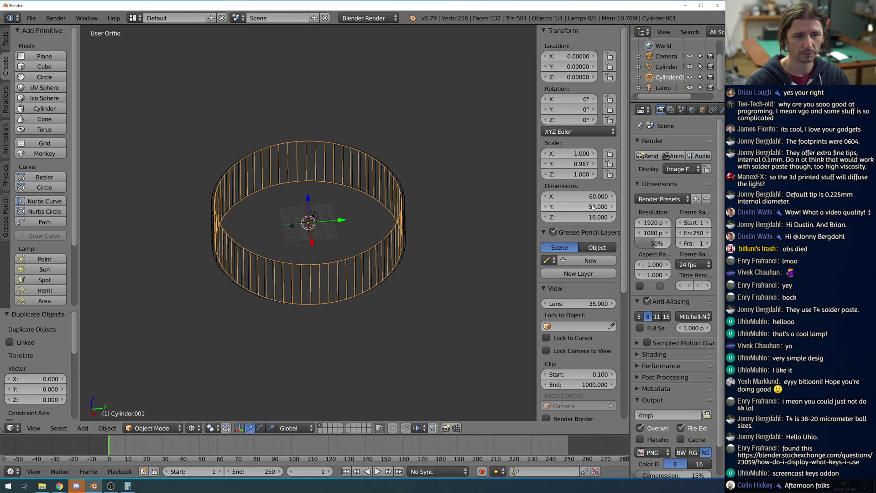
left_click(593, 195)
type("58")
key("Return")
scroll(366, 230, "down", 1)
scroll(368, 231, "up", 2)
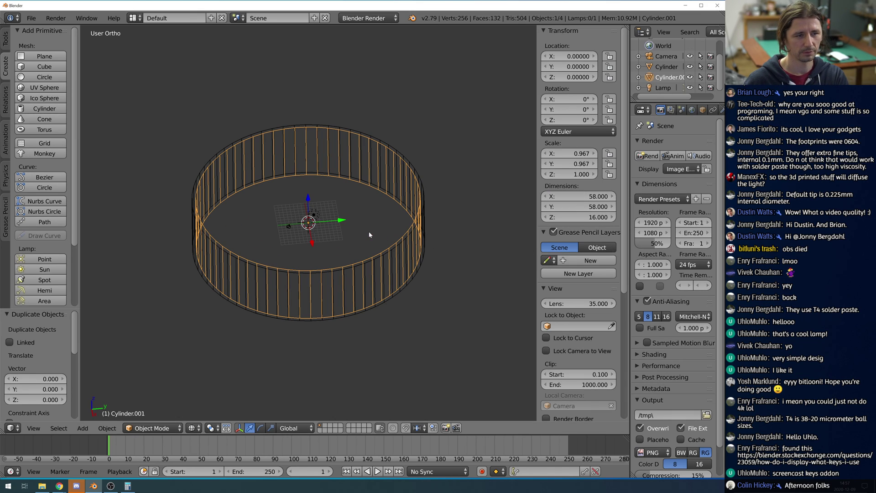
Add a Boolean modifier to the outer 60-unit-wide cylinder, widening the properties area to reach the modifier settings.
scroll(405, 236, "down", 1)
middle_click_drag(446, 280, 458, 242)
right_click(408, 237)
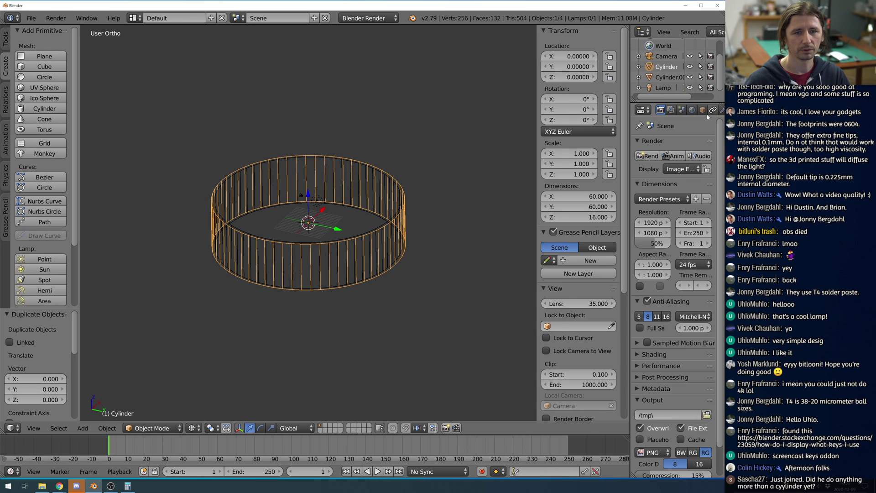
left_click_drag(632, 126, 587, 120)
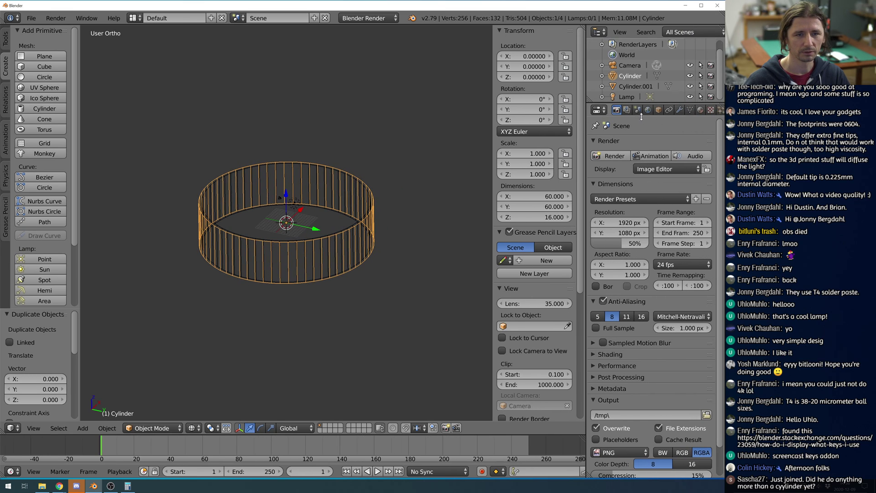
left_click(679, 110)
left_click(639, 144)
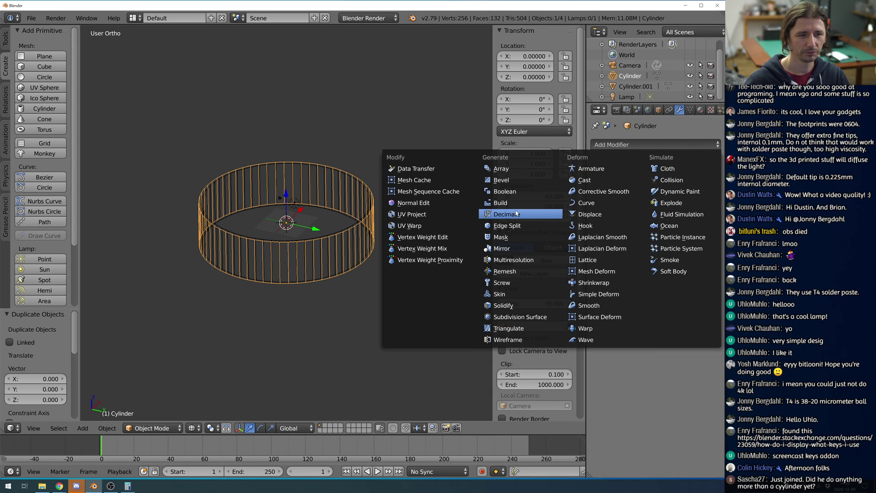
left_click(509, 191)
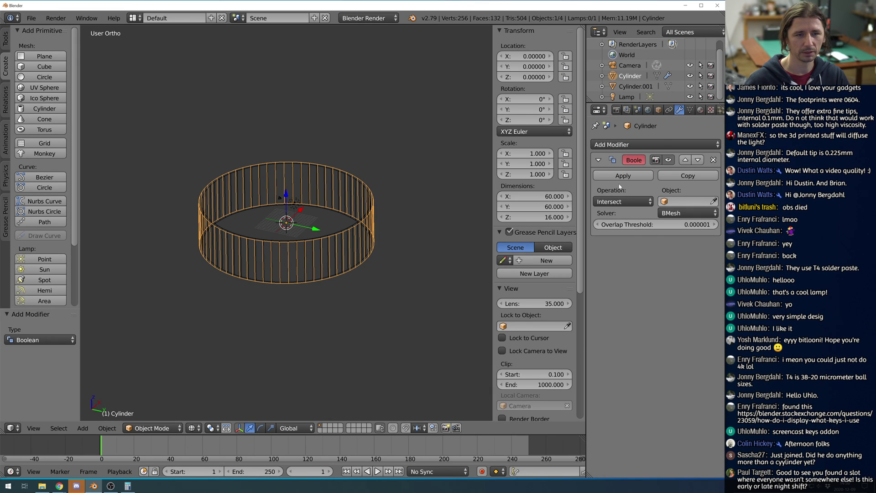
Set the Boolean modifier to Difference with Cylinder.001 as its object, using the Carve solver.
left_click(614, 201)
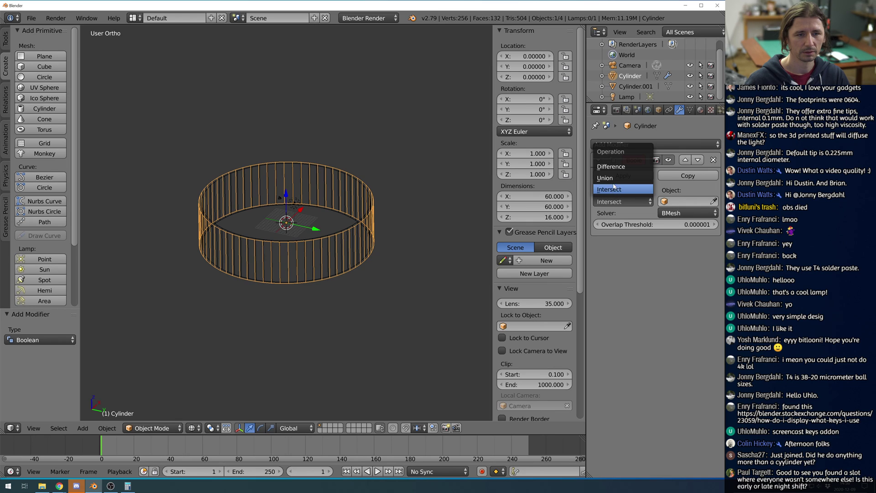
left_click(612, 167)
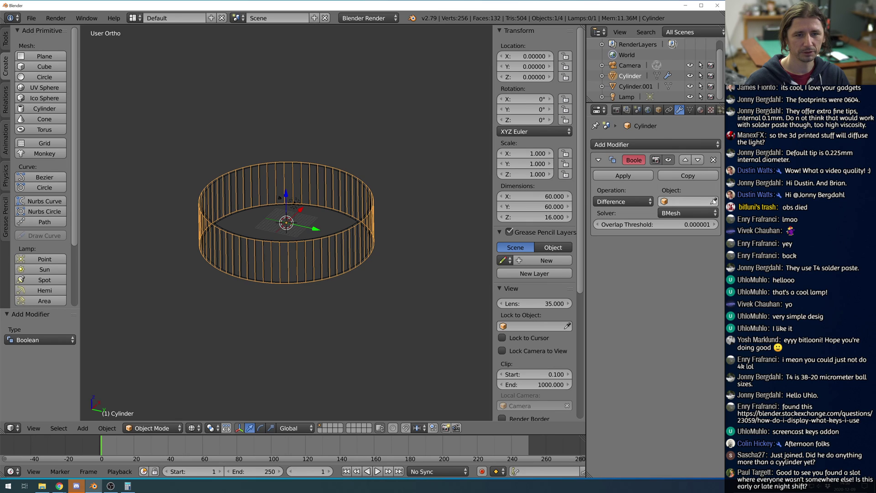
left_click(334, 232)
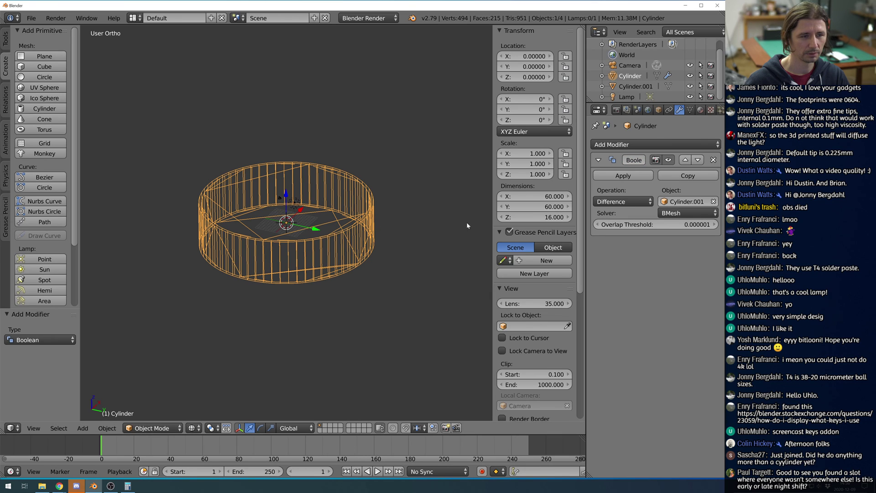
left_click(688, 211)
left_click(669, 189)
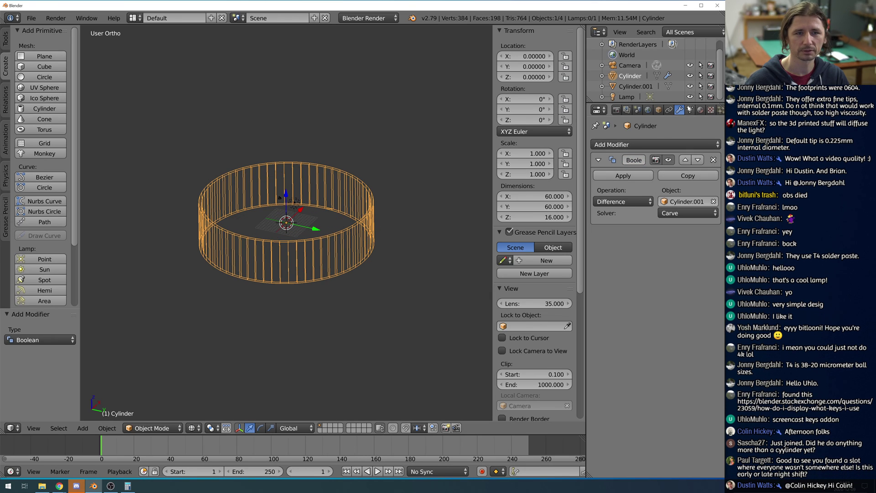
Rename the inner cylinder "inner cut out" and the outer cylinder "base".
double_click(638, 86)
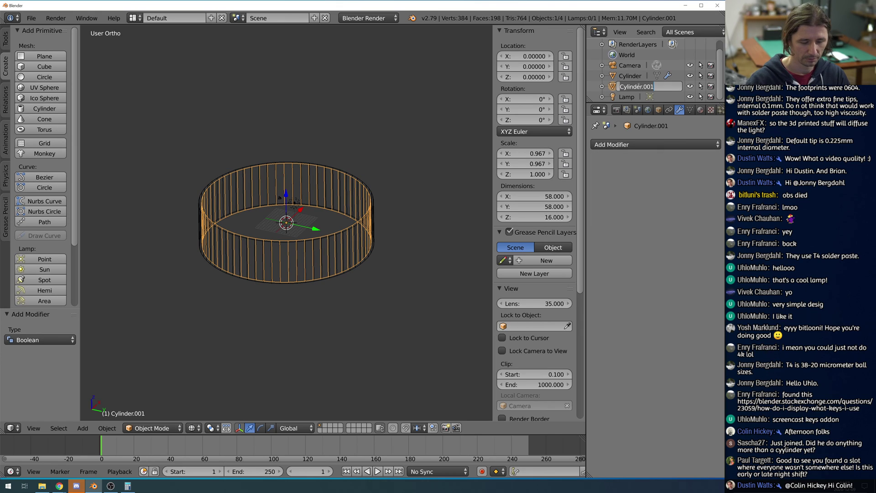
key("BackSpace")
type("inner cut out")
key("Return")
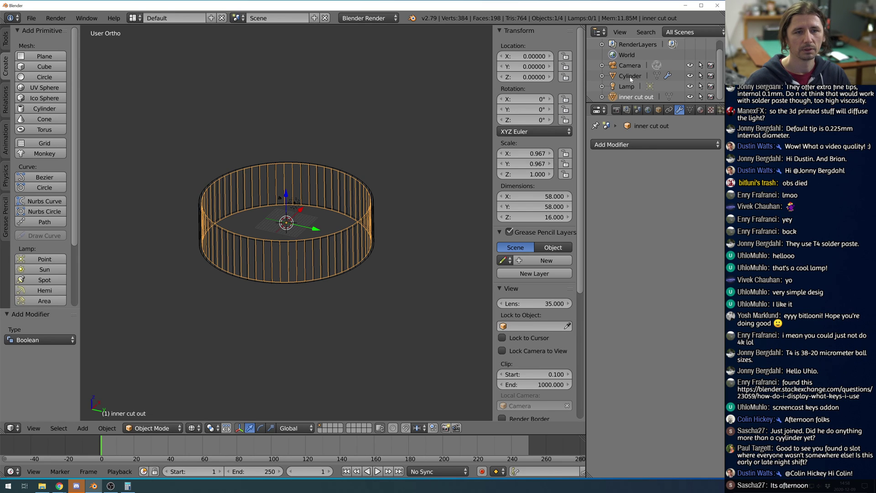
double_click(630, 76)
type("base")
key("Return")
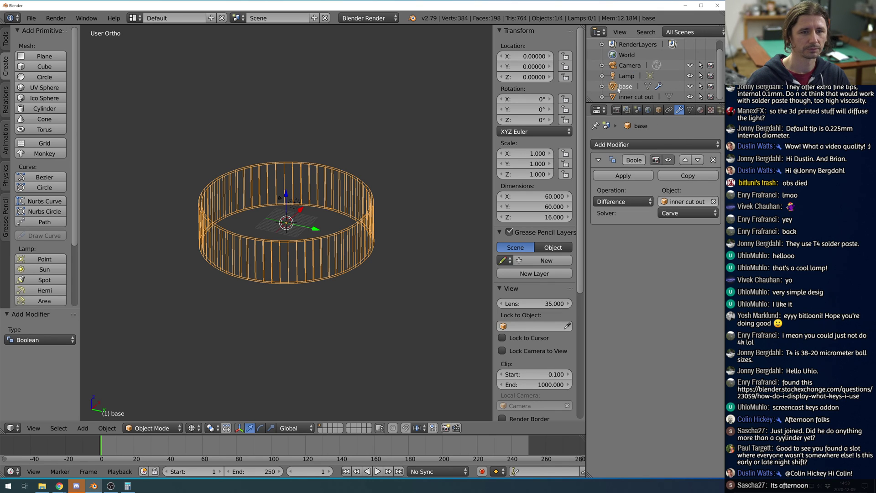
middle_click_drag(370, 191, 303, 215)
scroll(303, 219, "up", 5)
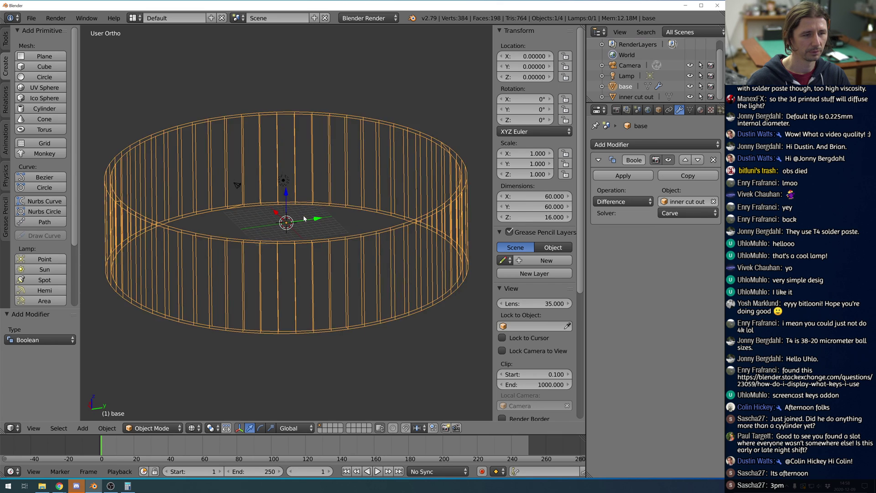
scroll(304, 219, "down", 2)
middle_click_drag(491, 245, 379, 257)
scroll(399, 265, "down", 2)
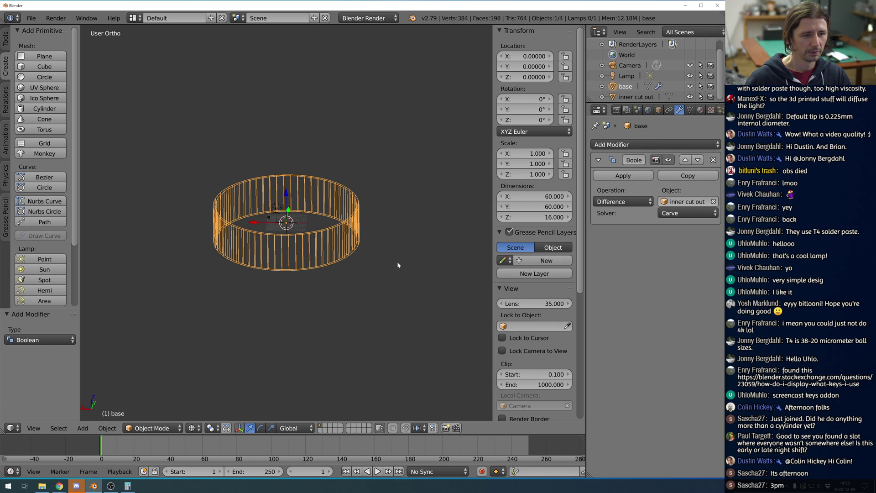
scroll(393, 263, "up", 3)
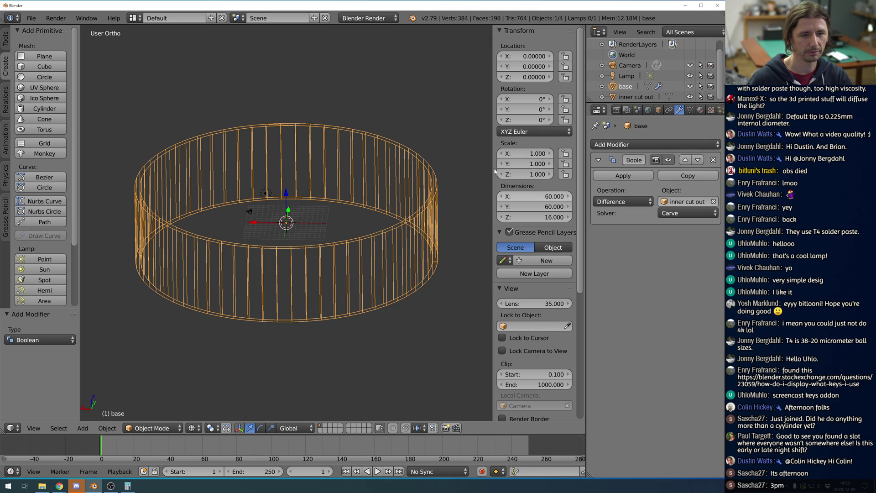
Add a cube and, in top view, move it along Y to about -28.9, onto the ring's wall.
left_click(39, 68)
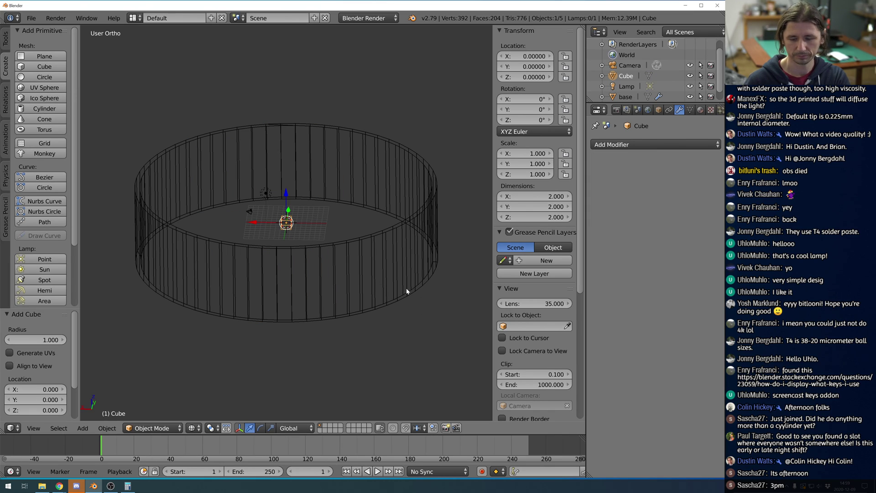
key("KP_1")
key("KP_7")
scroll(307, 230, "up", 7)
scroll(305, 229, "down", 8)
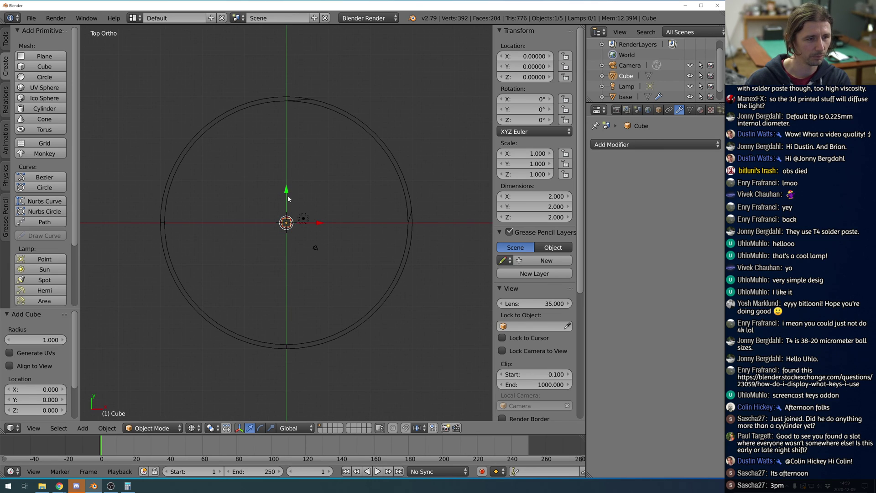
left_click_drag(288, 199, 301, 314)
Shift the cube inward along Y and set its Y location to exactly -28.
scroll(314, 357, "up", 2)
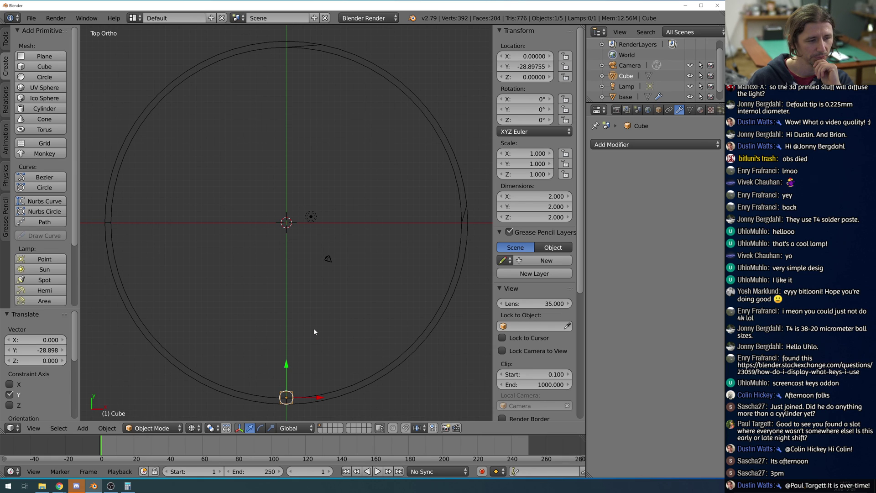
scroll(330, 339, "up", 4)
middle_click_drag(334, 343, 337, 277, "shift")
scroll(347, 303, "up", 2)
scroll(348, 304, "down", 1)
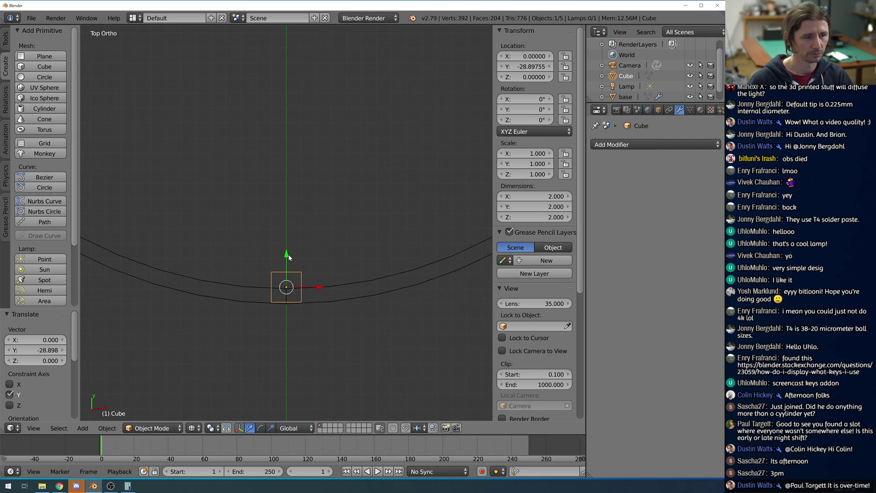
left_click_drag(286, 256, 290, 244)
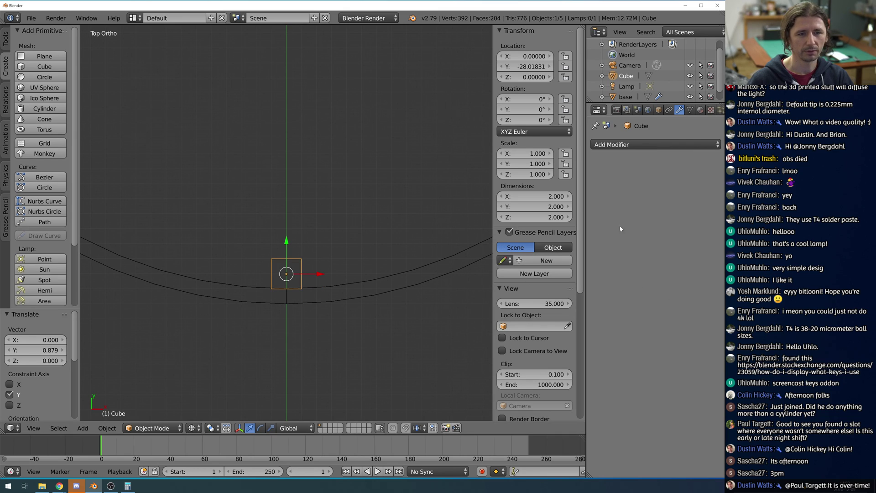
left_click(534, 69)
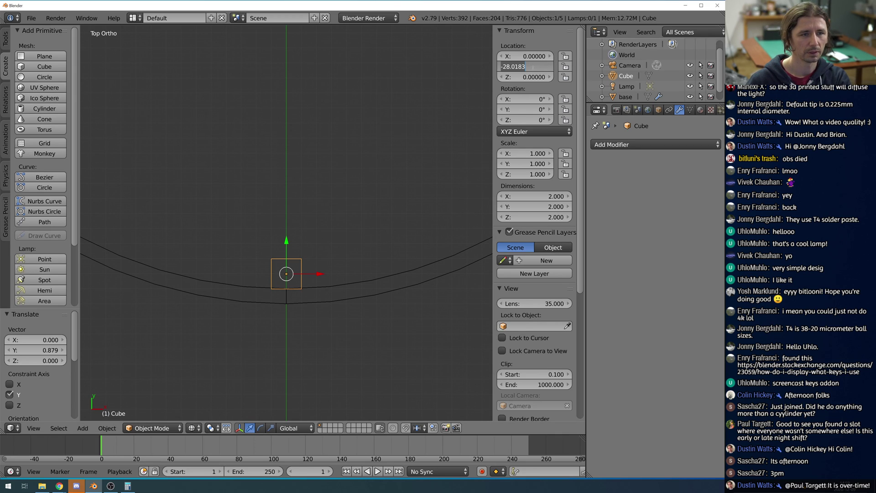
type("-2")
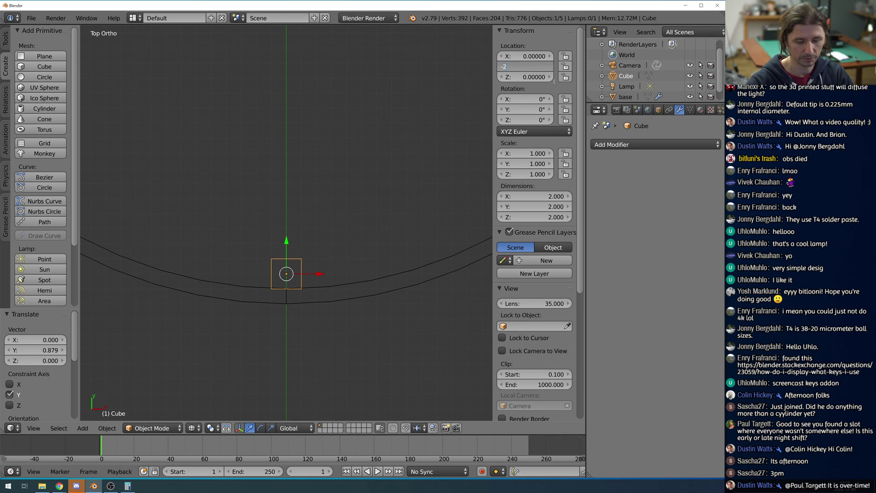
type("8")
key("Return")
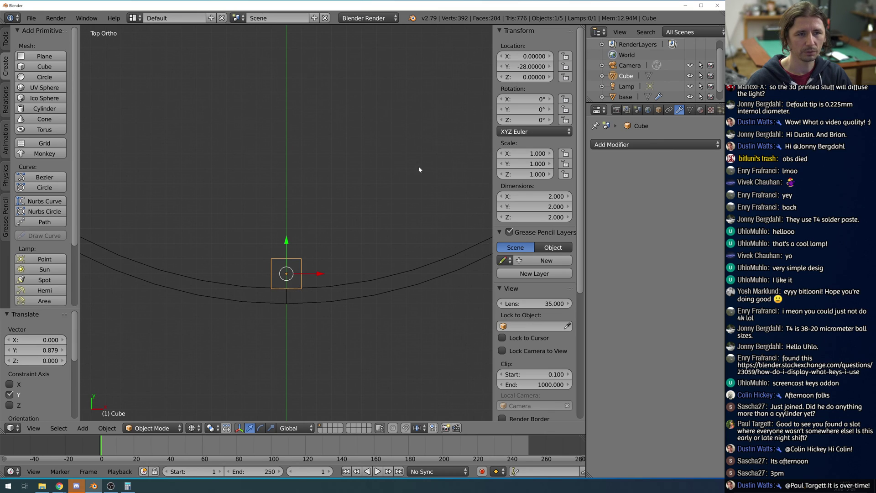
Try 20 and then 16 as the cube's X dimension.
left_click(541, 196)
type("1")
type("20")
key("Return")
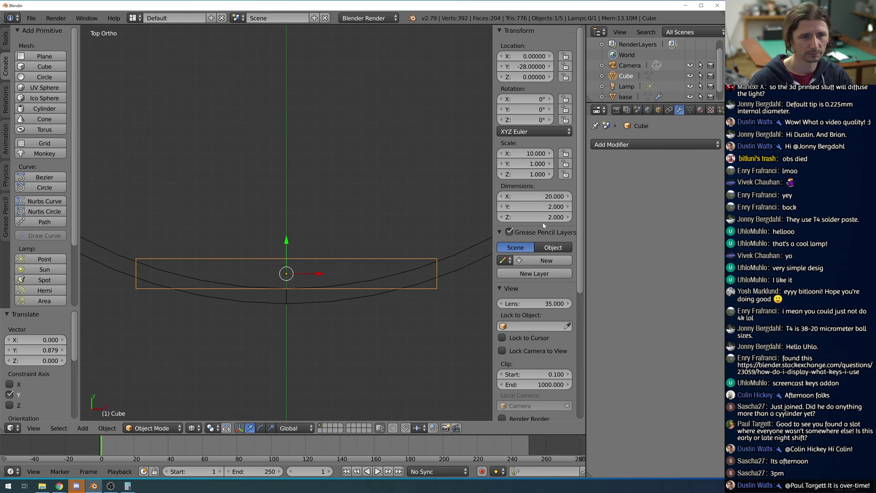
left_click(548, 195)
type("16")
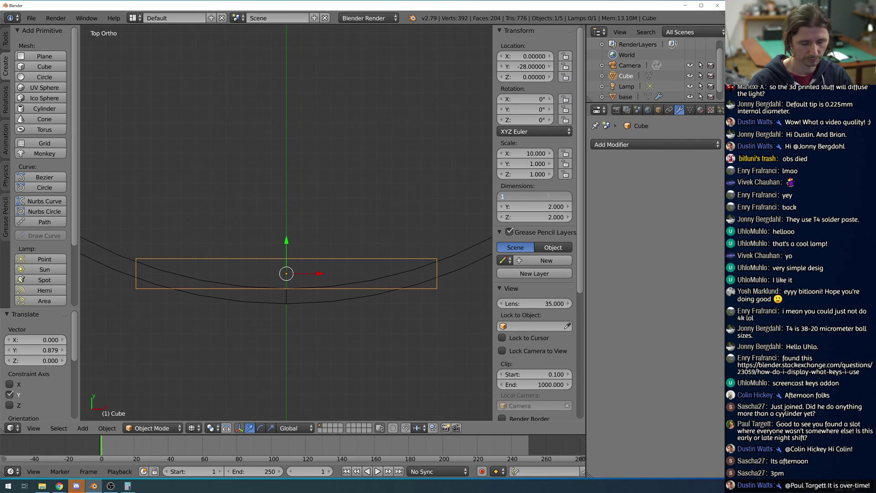
key("Return")
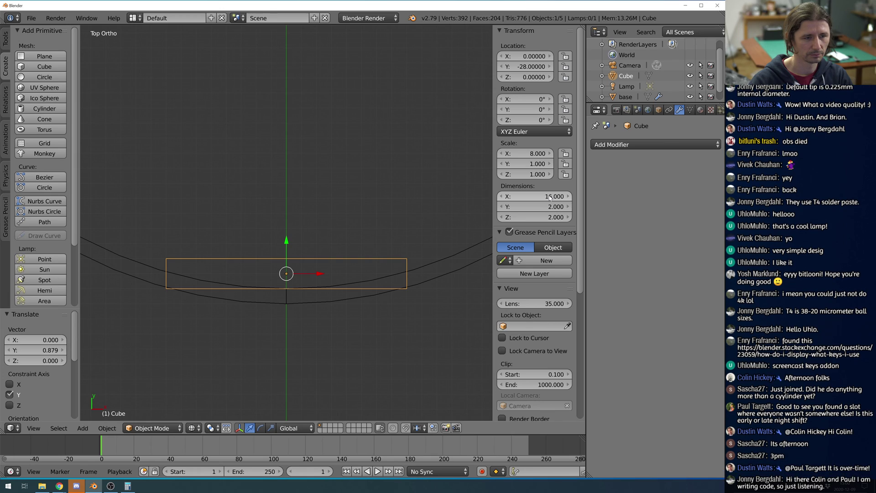
Set the cube's X dimension to 15.
left_click(549, 196)
type("15")
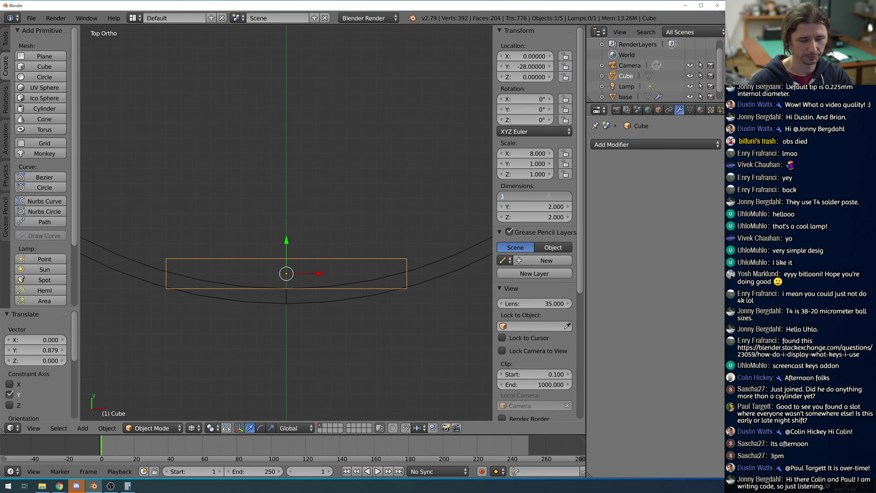
key("Return")
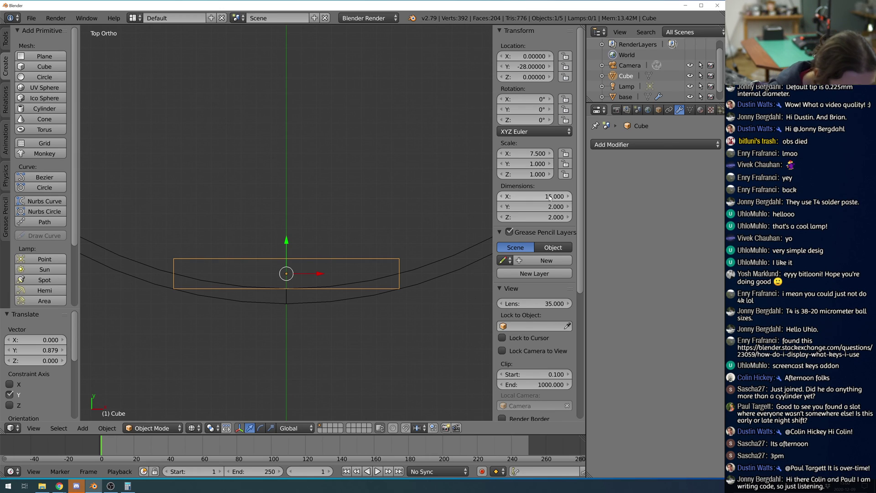
Examine closely in top view how the cube's outer edge and corners meet the ring's wall.
scroll(400, 310, "up", 4)
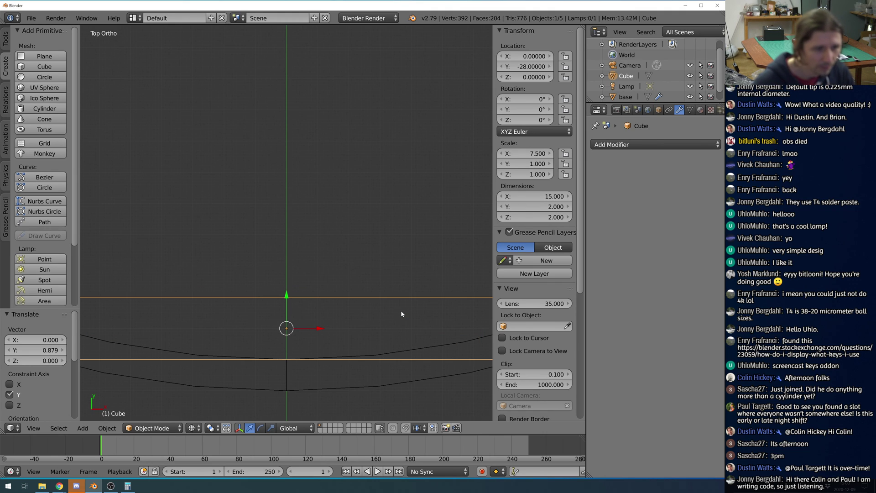
scroll(403, 315, "down", 4)
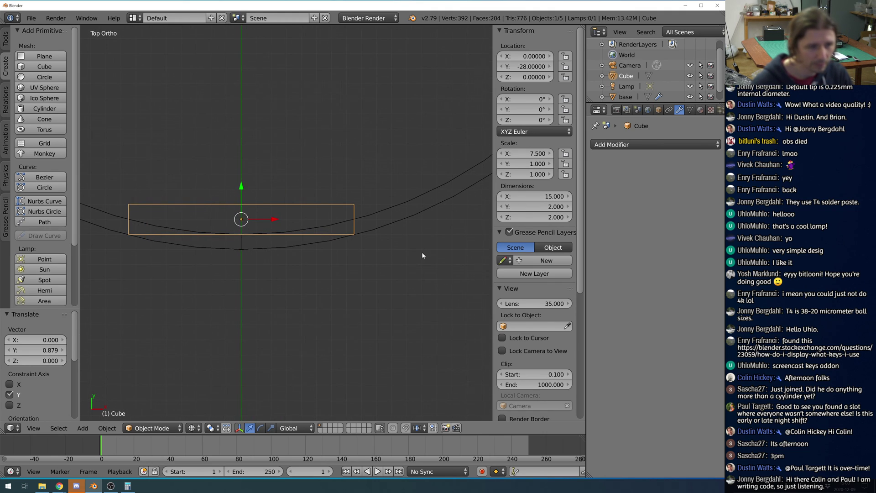
scroll(412, 259, "up", 5)
middle_click_drag(438, 277, 248, 279, "shift")
scroll(246, 279, "up", 6)
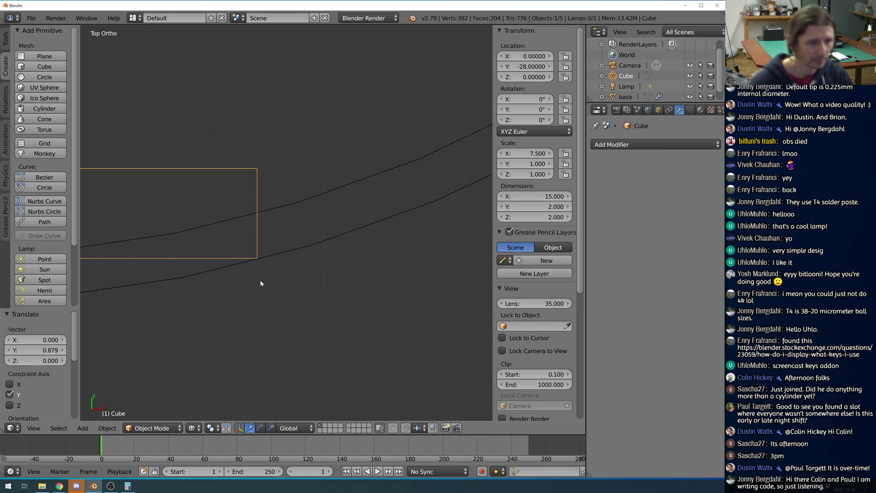
scroll(183, 335, "down", 12)
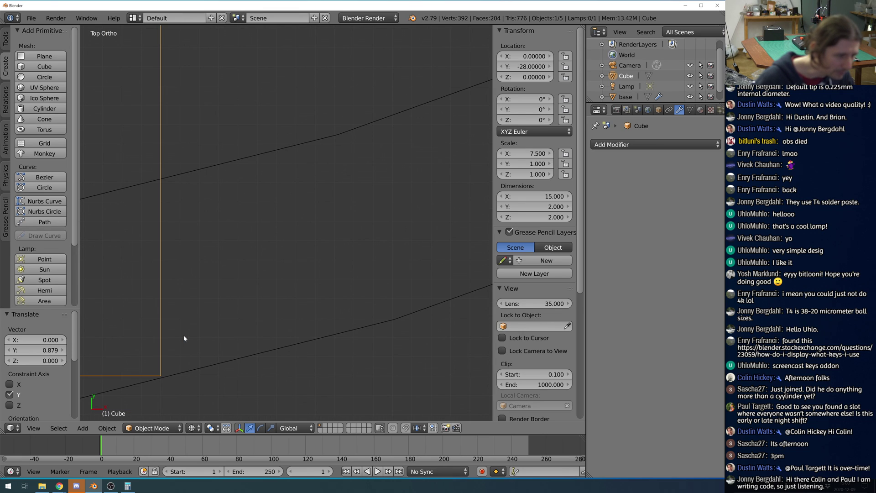
scroll(230, 322, "down", 1)
middle_click_drag(243, 284, 384, 312, "shift")
scroll(351, 294, "up", 3)
scroll(350, 293, "down", 3)
Set the cube's Z dimension to 16, keeping Y at 2, and check the block against the ring's wall.
key("KP_1")
scroll(331, 278, "down", 2)
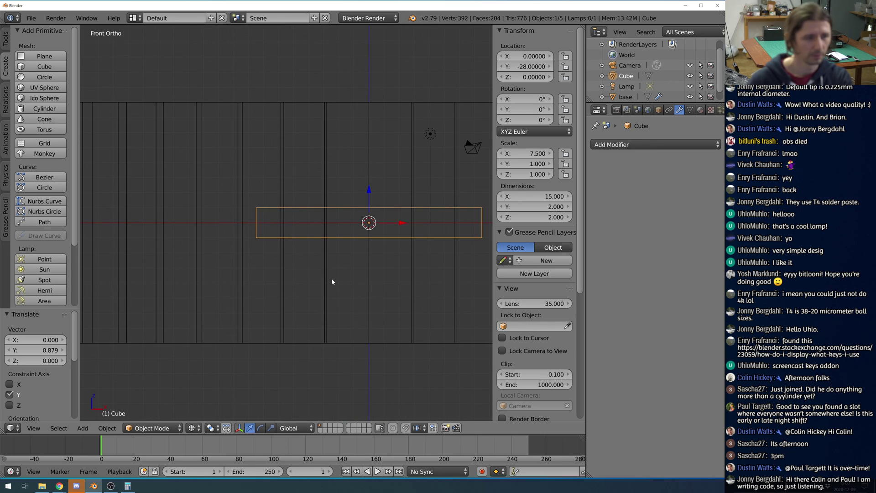
left_click(546, 205)
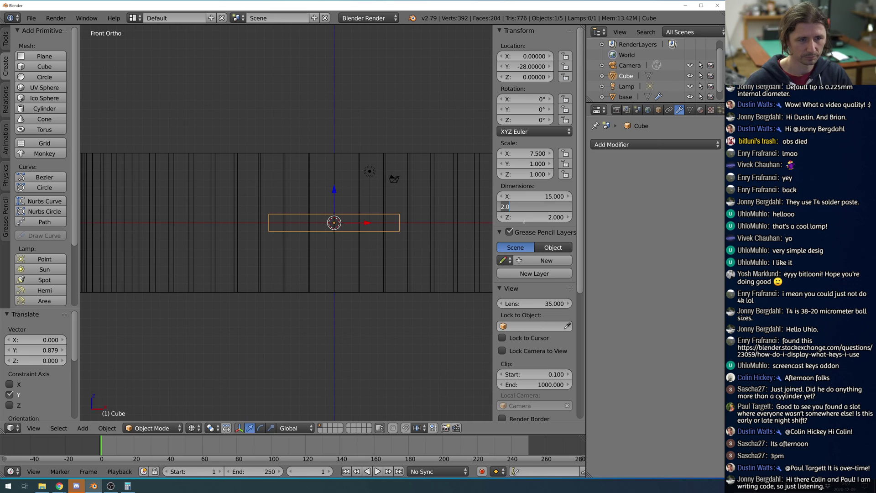
key("Return")
left_click(529, 220)
type("16")
key("Return")
scroll(308, 240, "down", 4)
middle_click_drag(315, 256, 318, 274)
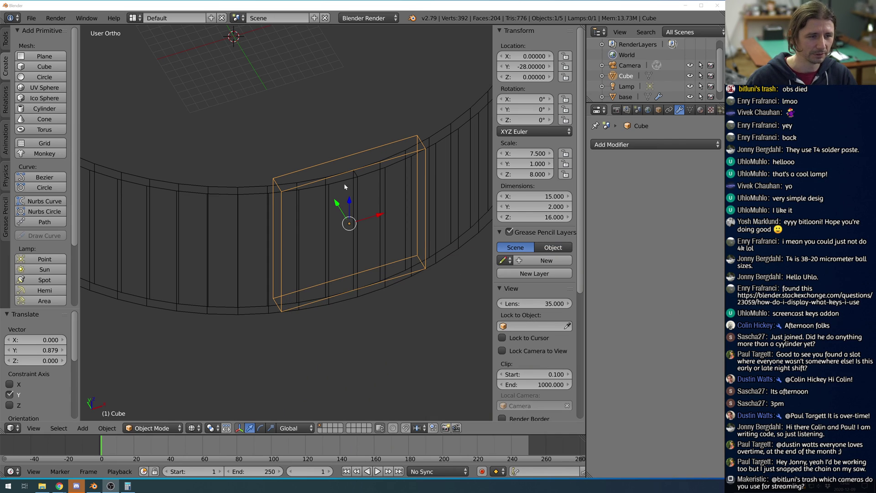
middle_click_drag(335, 156, 335, 183)
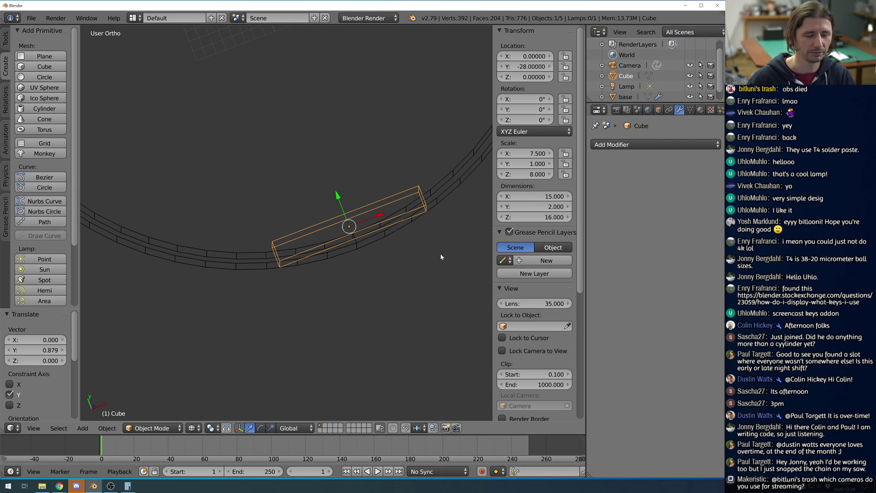
Add a second Boolean modifier to the base ring, set to Union with the cube as its object.
middle_click_drag(433, 249, 370, 267)
key("KP_1")
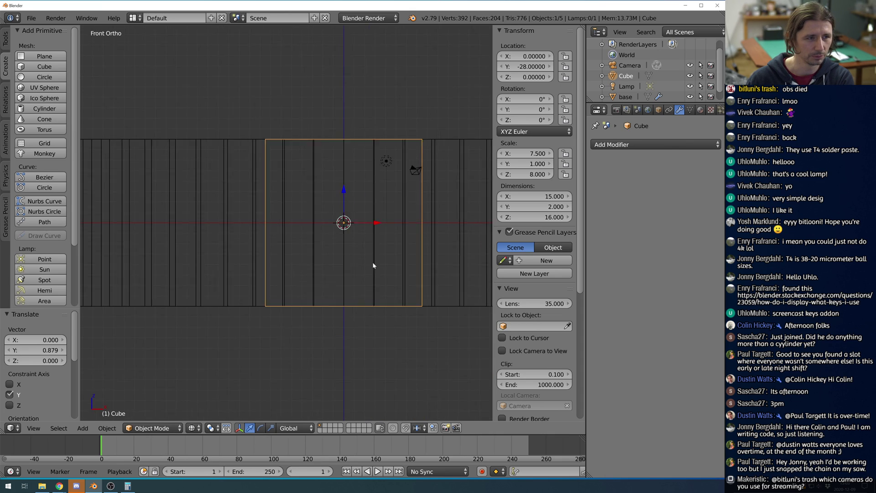
key("KP_7")
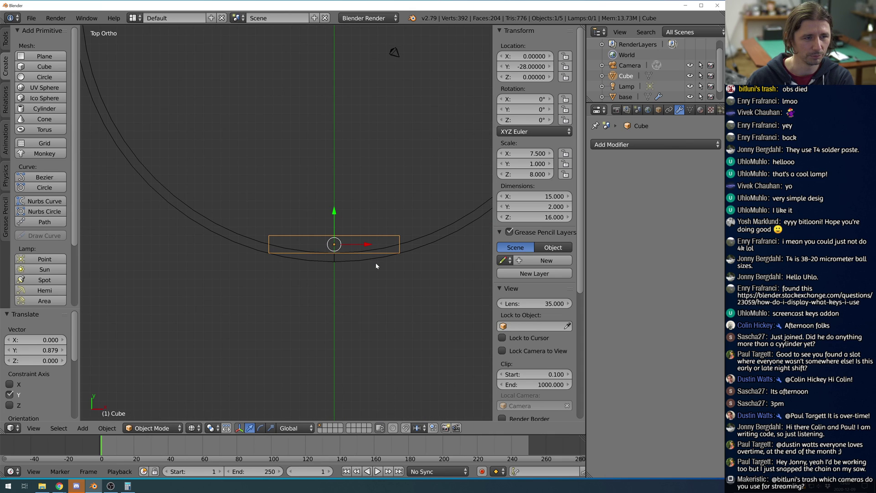
right_click(433, 243)
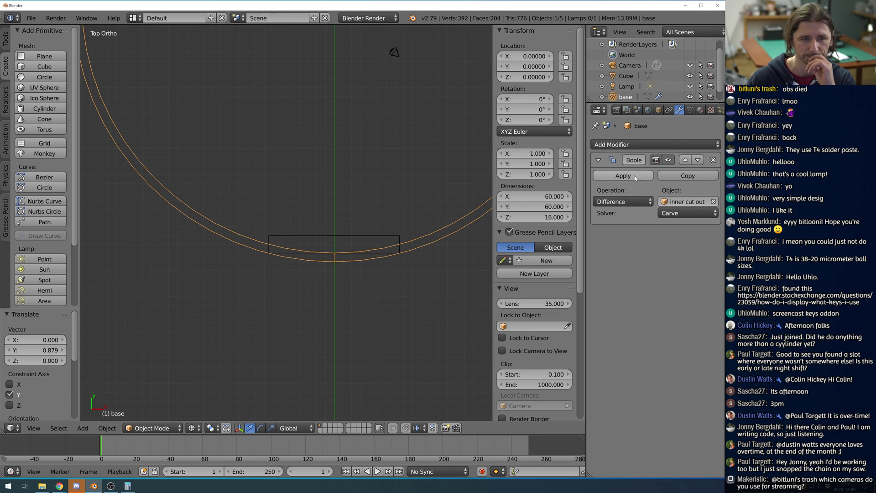
left_click(639, 144)
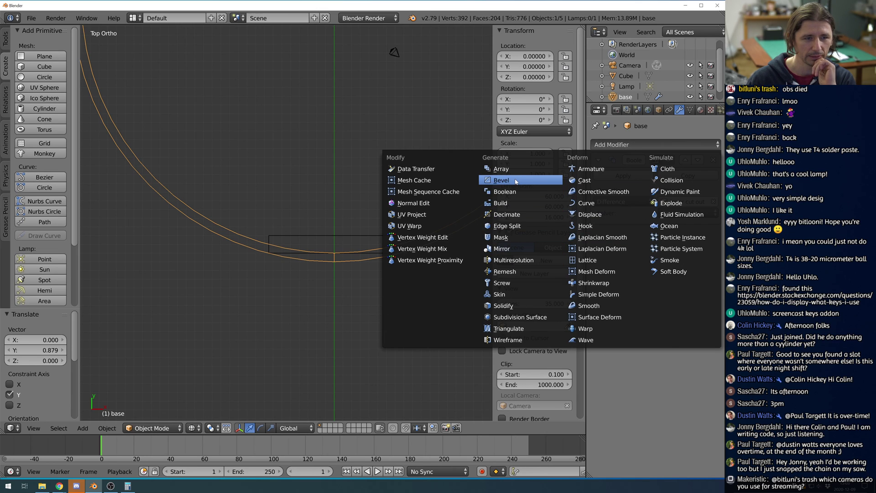
left_click(504, 191)
left_click(621, 276)
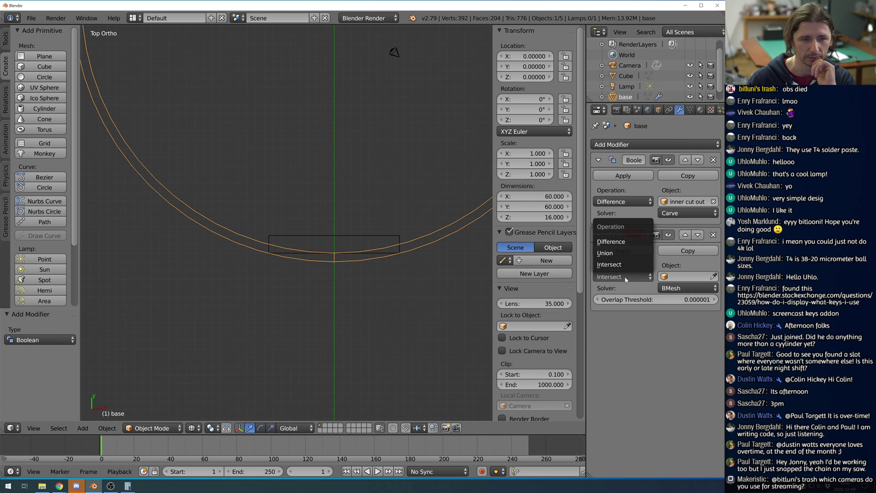
left_click(611, 253)
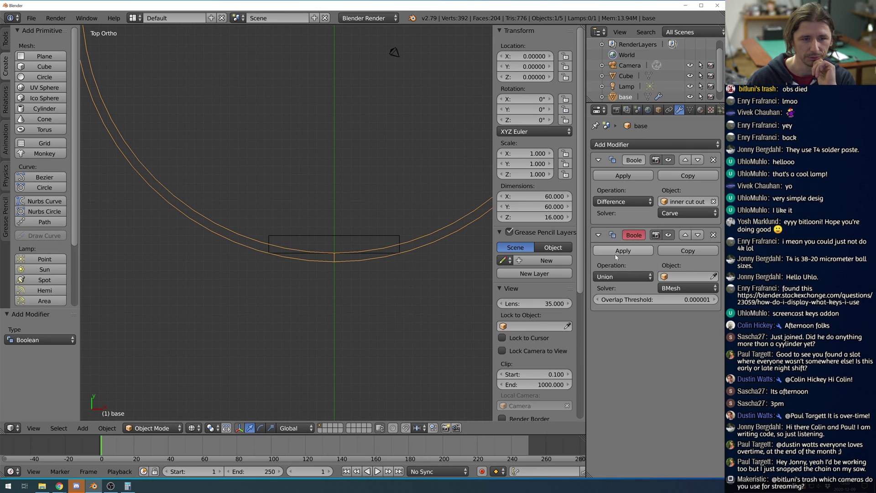
left_click(362, 235)
Set the union modifier's solver to Carve and check how the block merges with the ring's wall.
left_click(679, 288)
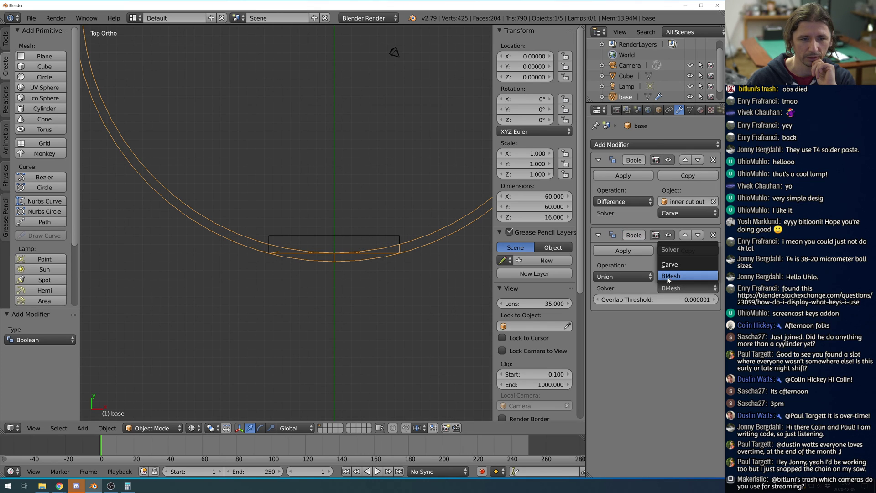
left_click(670, 264)
middle_click_drag(403, 271, 420, 262)
scroll(419, 262, "up", 6)
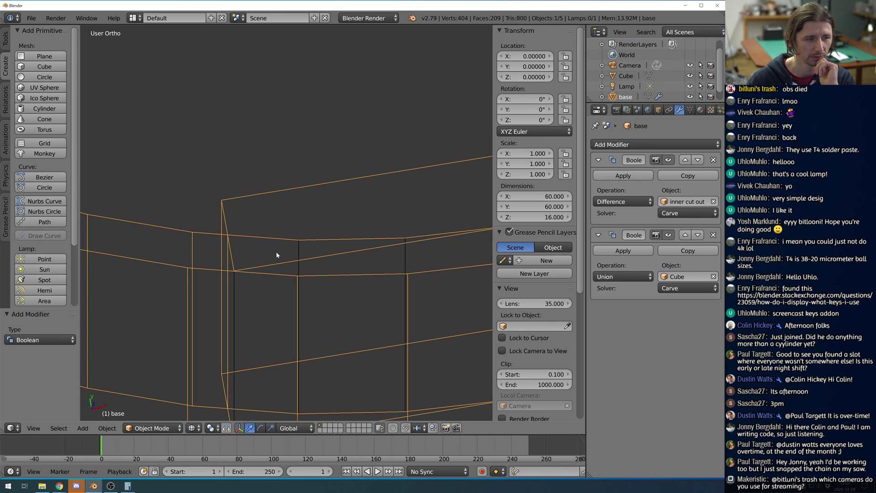
scroll(237, 203, "down", 9)
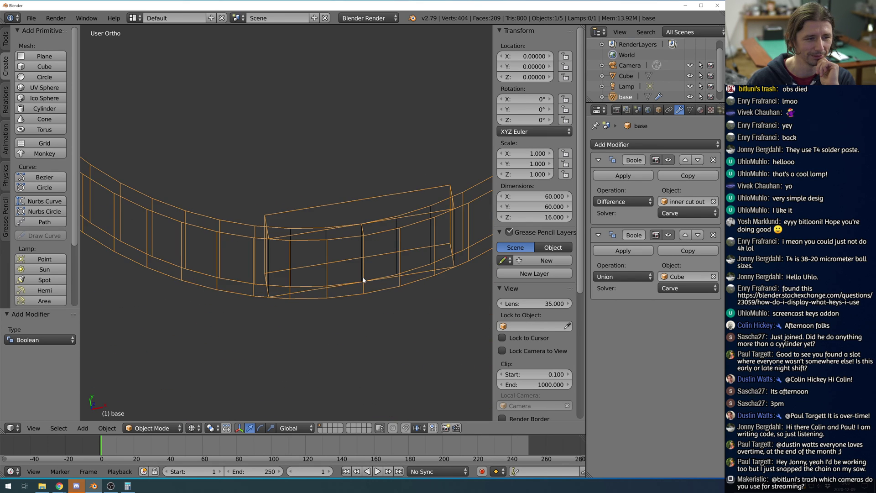
middle_click_drag(383, 289, 467, 264)
Collapse the two existing Boolean modifiers and add a third Boolean modifier to the base ring.
left_click(598, 160)
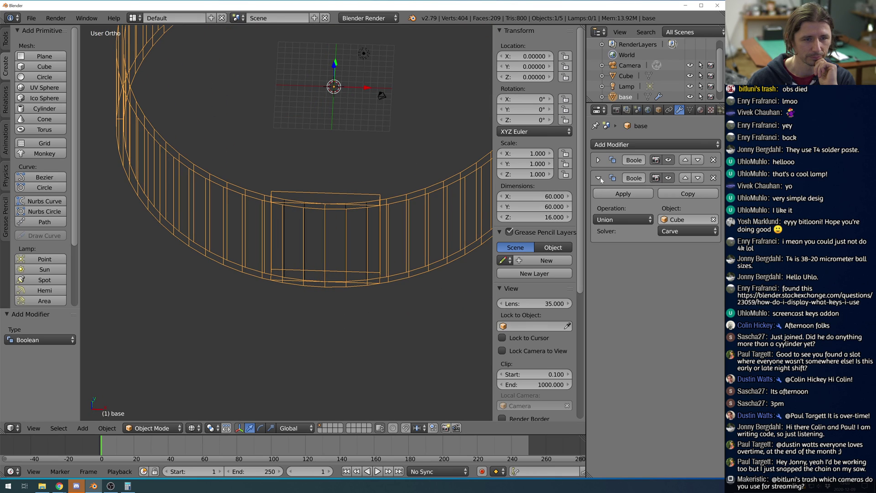
left_click(598, 178)
left_click(609, 144)
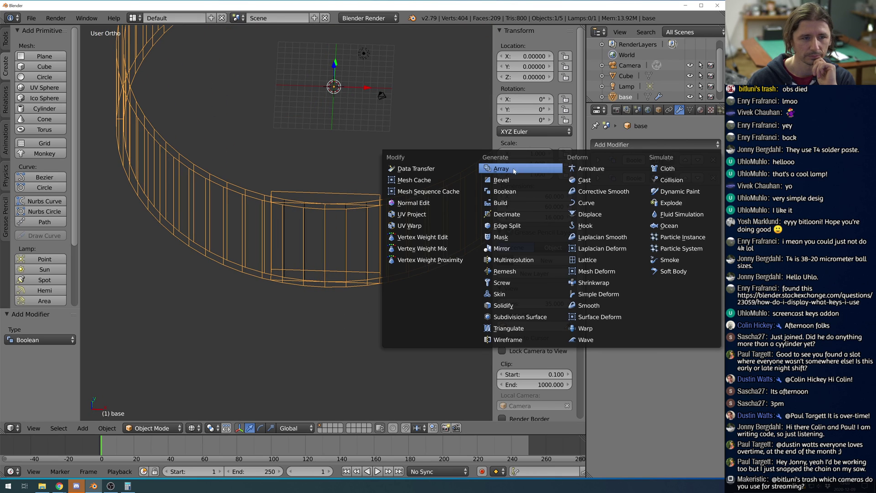
left_click(515, 192)
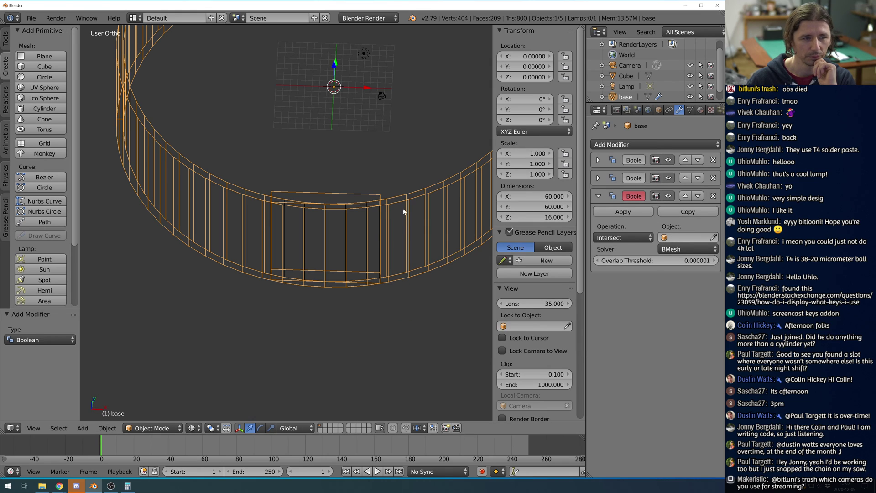
Duplicate the cube and move the copy about 2.05 units outward along the Y axis.
right_click(335, 197)
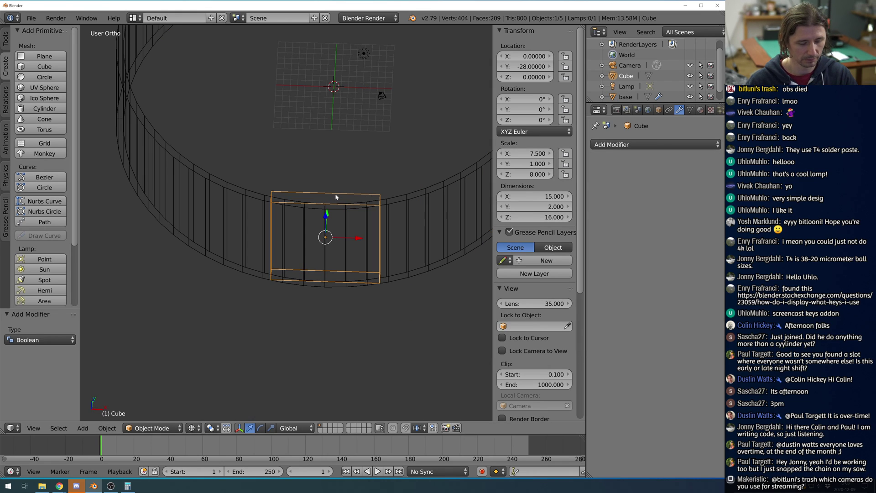
key("shift+d")
right_click(335, 197)
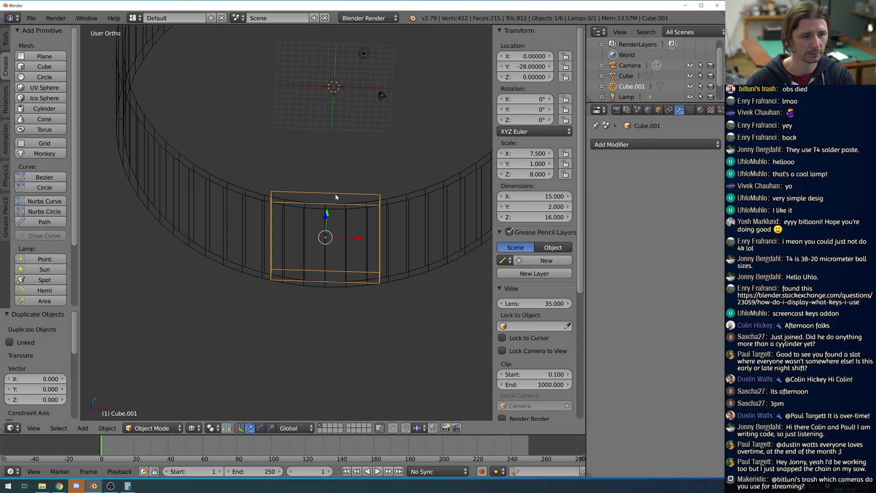
key("KP_1")
key("KP_7")
scroll(341, 216, "up", 4)
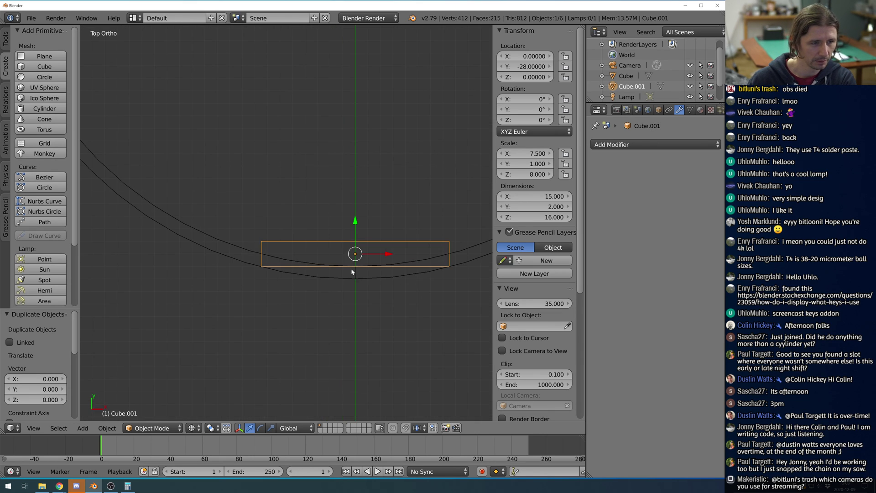
key("g")
key("y")
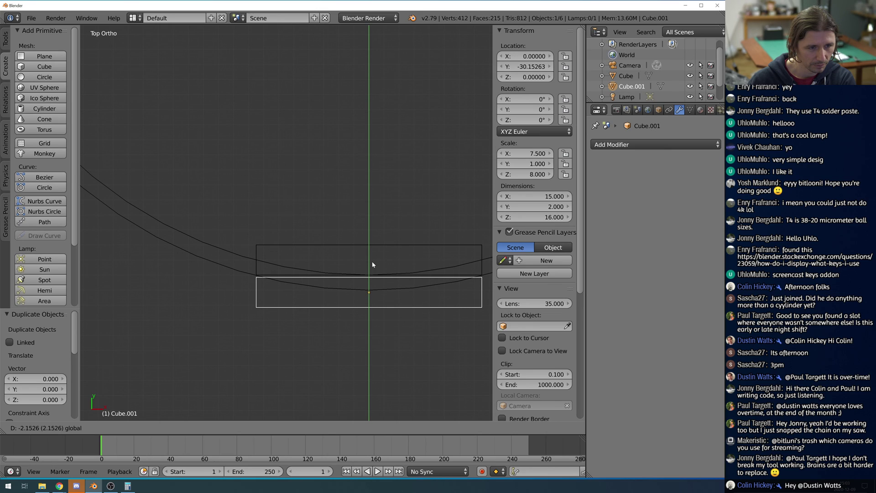
left_click(372, 259)
Set the cube copy's Y location to -30 and check its inner edge against the original block.
left_click(537, 68)
type("-30.0")
key("Return")
scroll(442, 316, "up", 4)
middle_click_drag(412, 300, 320, 216, "shift")
scroll(334, 254, "up", 1)
scroll(338, 256, "down", 2)
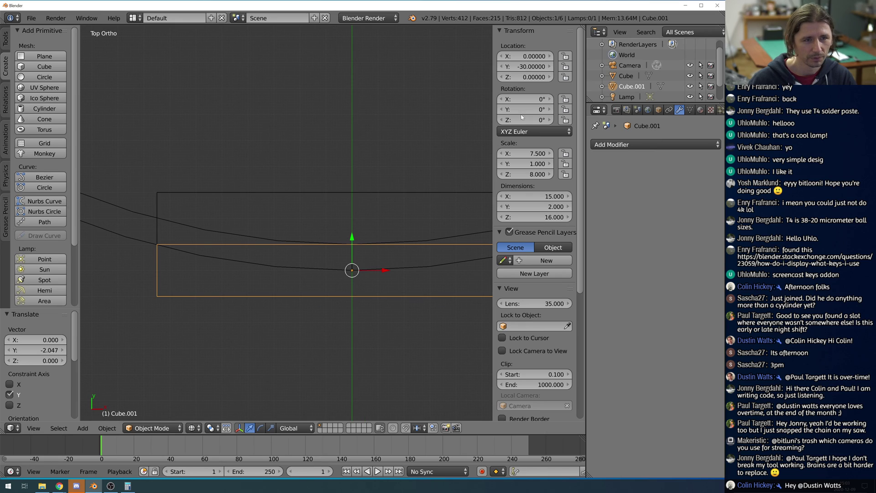
Try -30.1 and then -31 as the cube copy's Y location.
left_click(537, 67)
type("1")
key("Return")
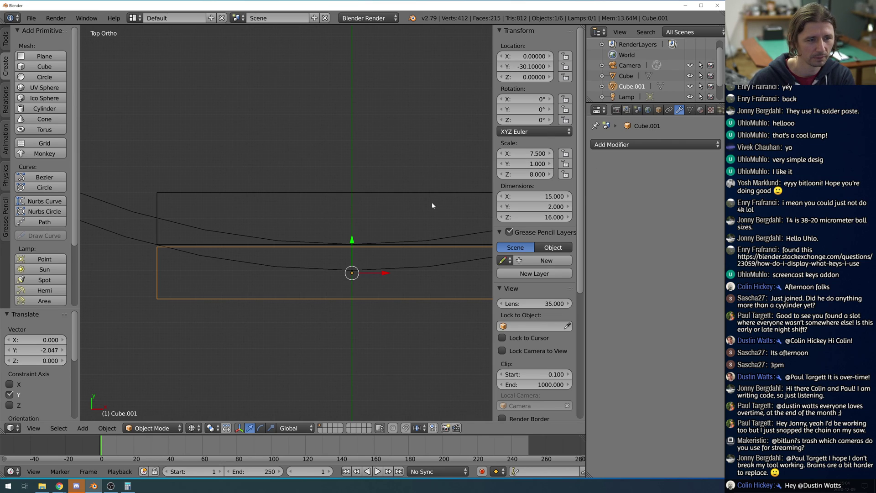
left_click(535, 67)
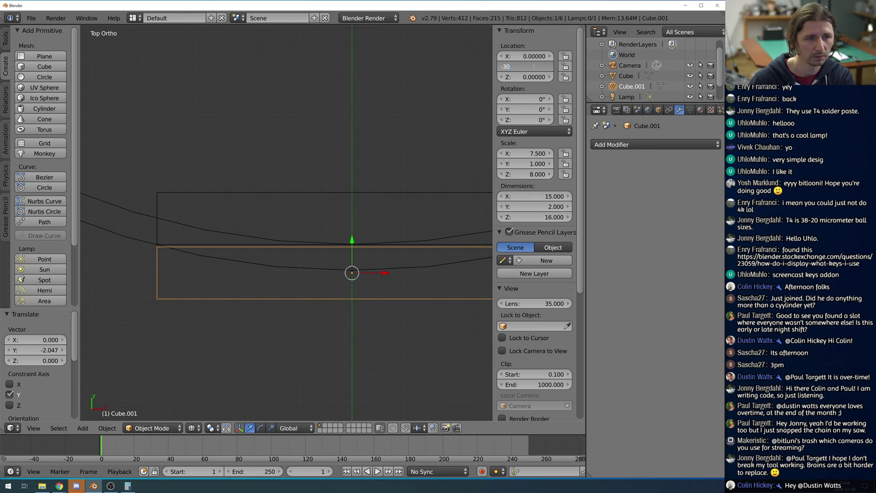
key("Return")
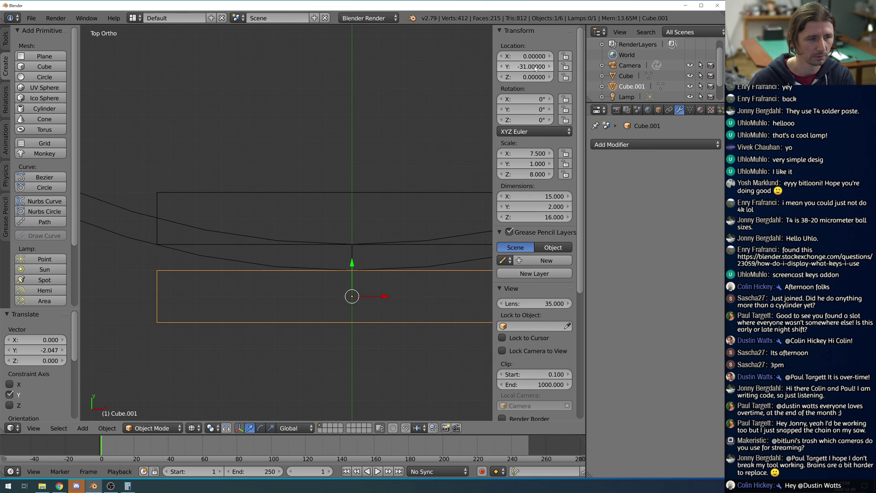
Set the cube copy's Y location to -30.2 and check its placement in front and top views.
left_click(536, 67)
type("-31.")
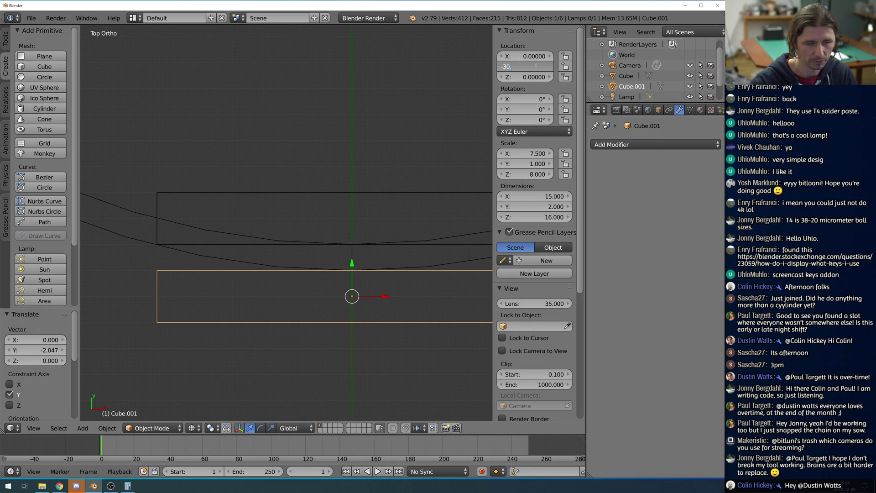
type("2")
key("Return")
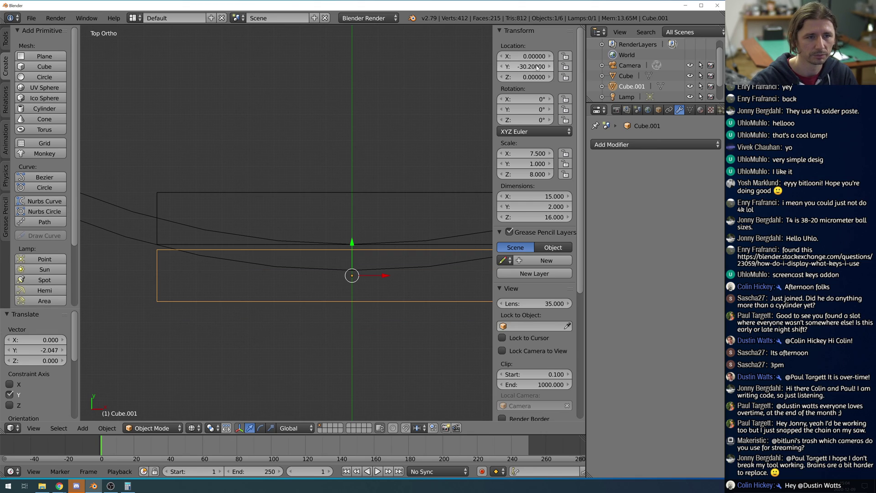
scroll(385, 266, "down", 4)
key("KP_1")
key("KP_7")
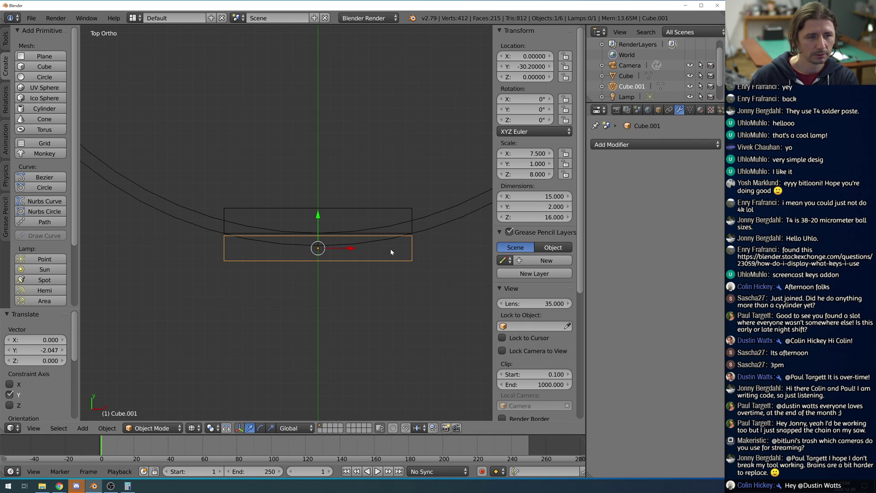
Set the base ring's third Boolean modifier to Difference with the Carve solver, using the outer cube copy as its object.
right_click(383, 209)
right_click(441, 227)
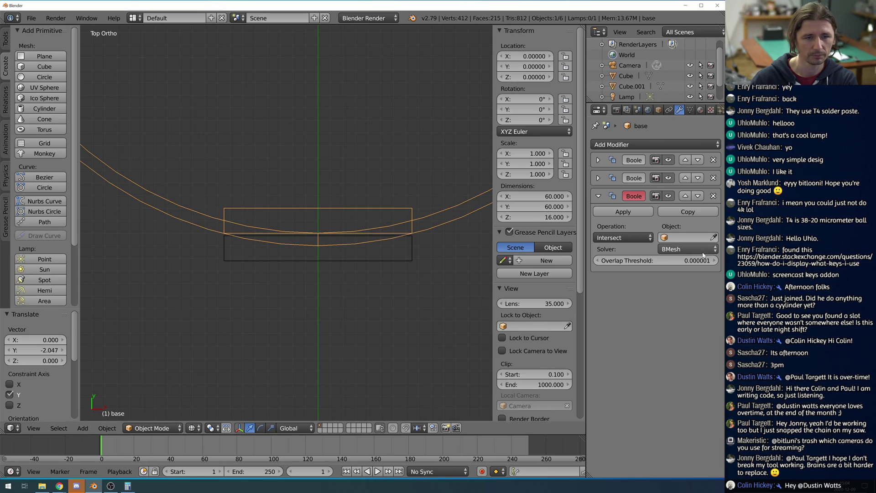
left_click(624, 237)
left_click(638, 214)
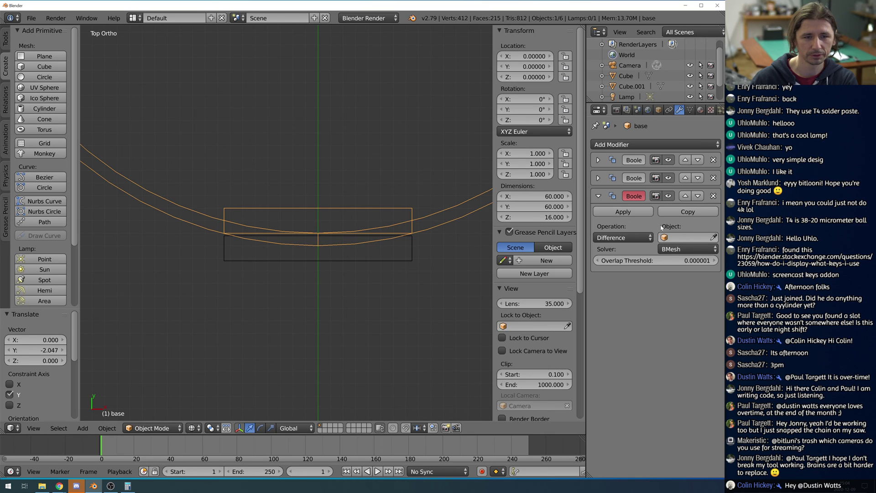
left_click(688, 249)
left_click(677, 230)
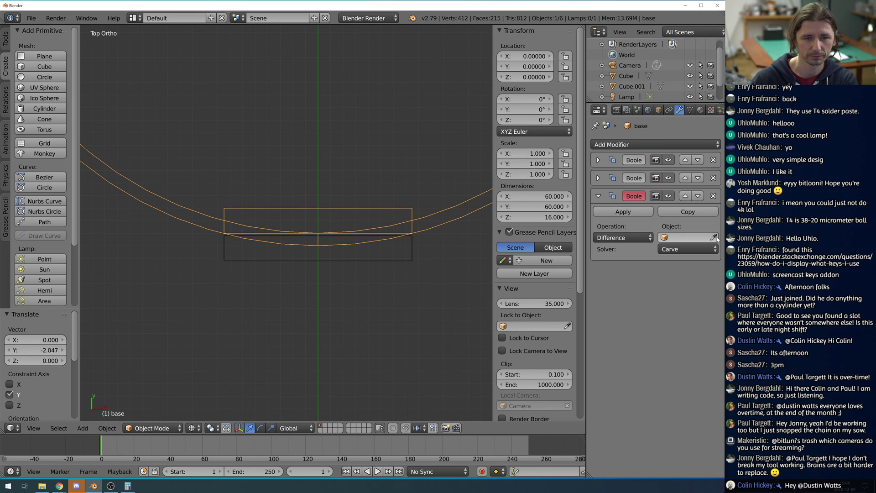
left_click(445, 253)
Examine from several angles how the cube copy cuts the ring's outer wall at the block.
middle_click_drag(399, 273, 360, 254)
middle_click_drag(378, 253, 381, 273)
right_click(430, 216)
right_click(436, 198)
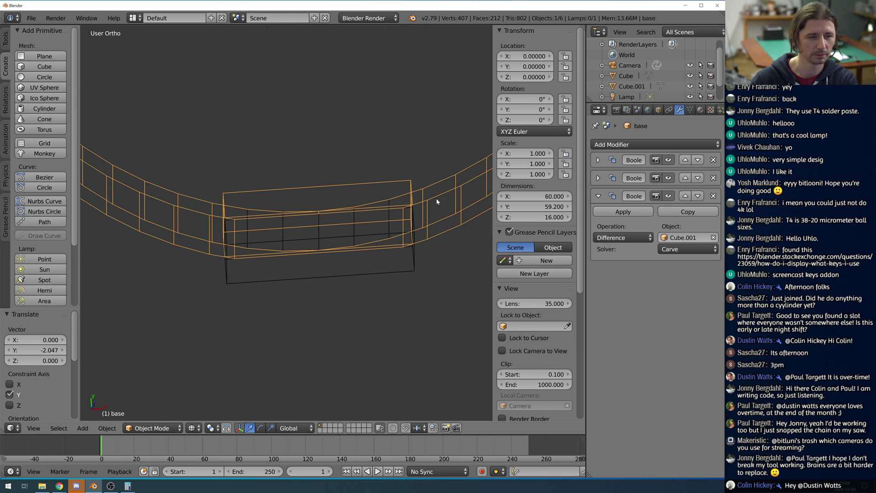
mouse_move(438, 197)
middle_mouse_down()
mouse_move(434, 188)
mouse_move(439, 194)
middle_mouse_up()
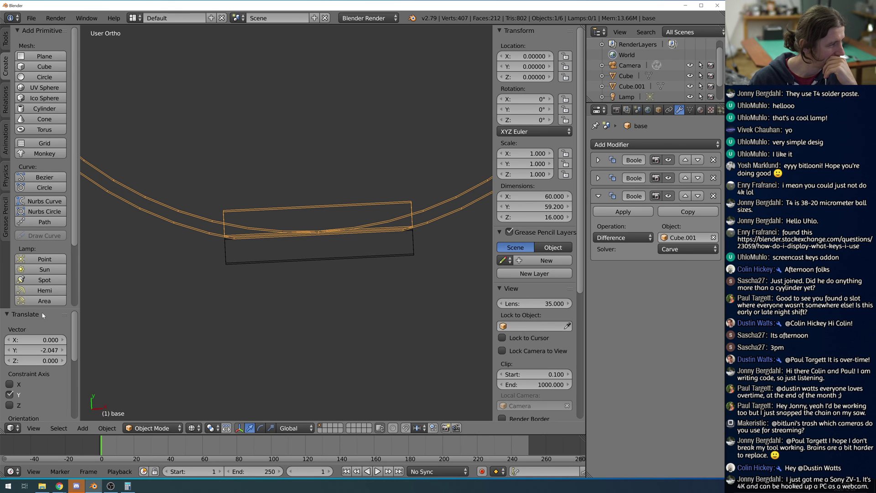
middle_click_drag(283, 302, 368, 273)
scroll(346, 276, "down", 5)
scroll(370, 274, "up", 2)
scroll(401, 231, "down", 2)
middle_click_drag(406, 245, 405, 225)
Apply the base ring's scale while its three Boolean modifiers are temporarily hidden in the viewport.
left_click(668, 196)
left_click(668, 177)
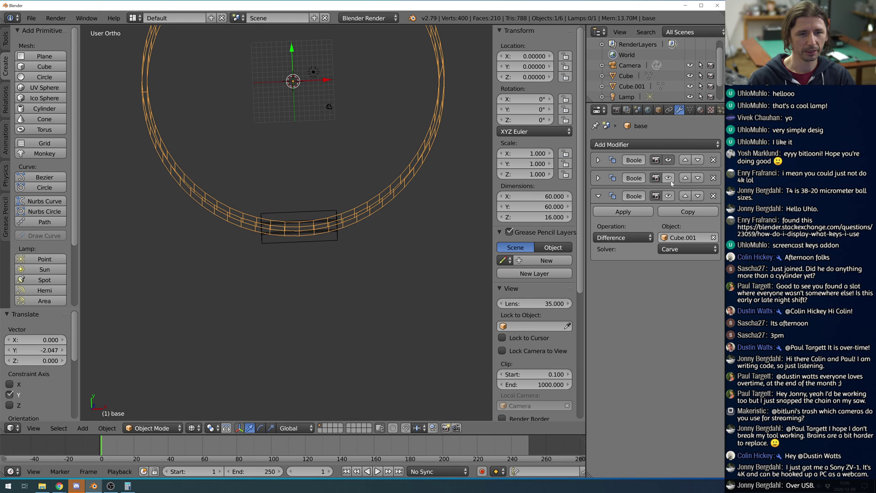
left_click(668, 160)
middle_click_drag(387, 285, 395, 248)
scroll(394, 248, "up", 2)
scroll(394, 253, "down", 2)
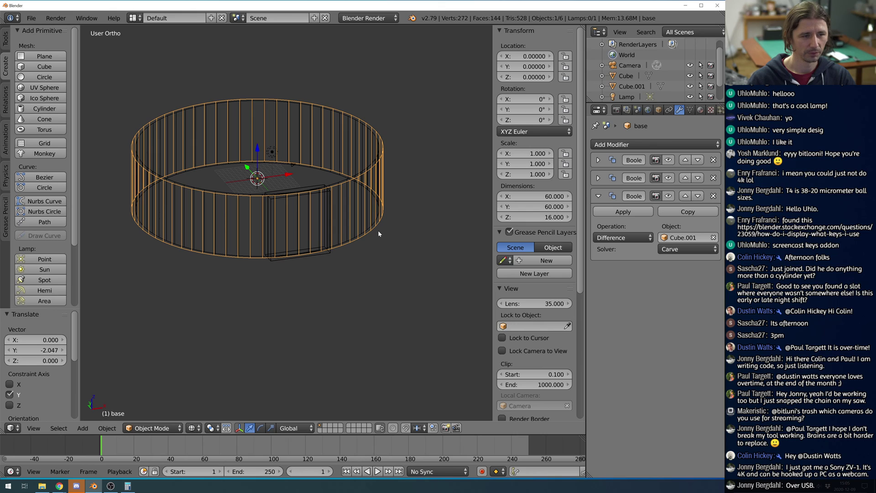
scroll(394, 204, "up", 2)
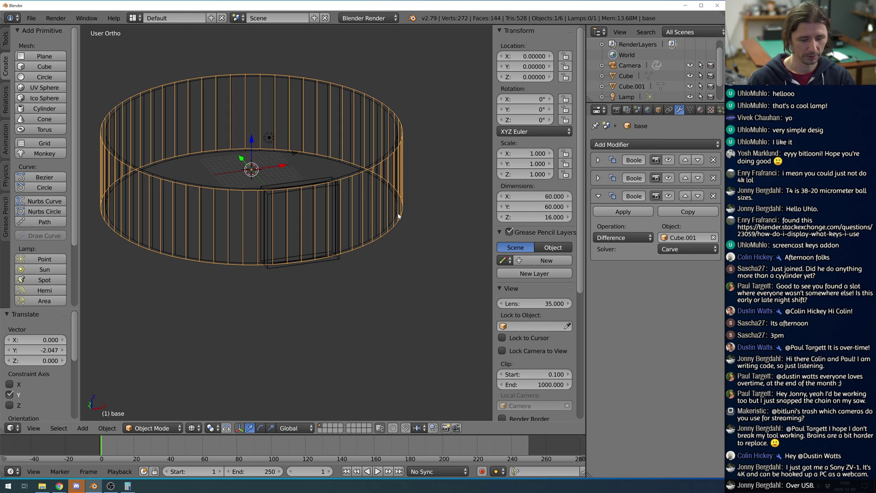
key("ctrl+a")
left_click(386, 235)
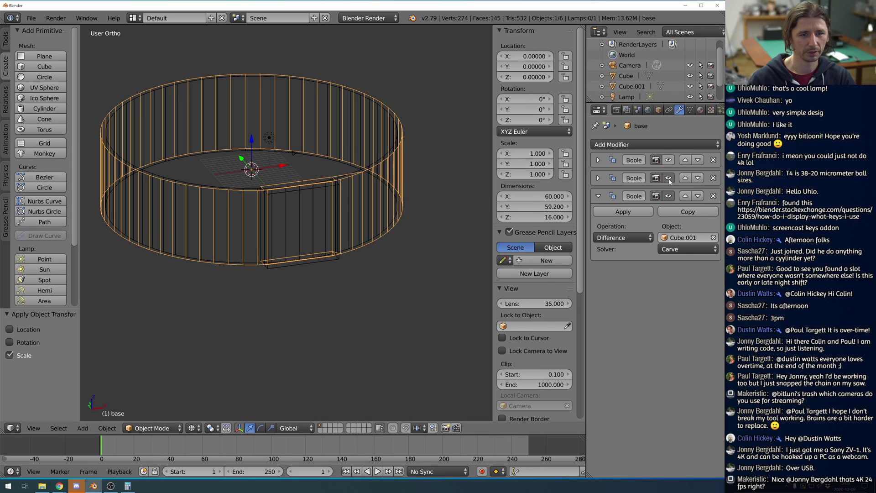
left_click(668, 160)
middle_click_drag(451, 196, 448, 218)
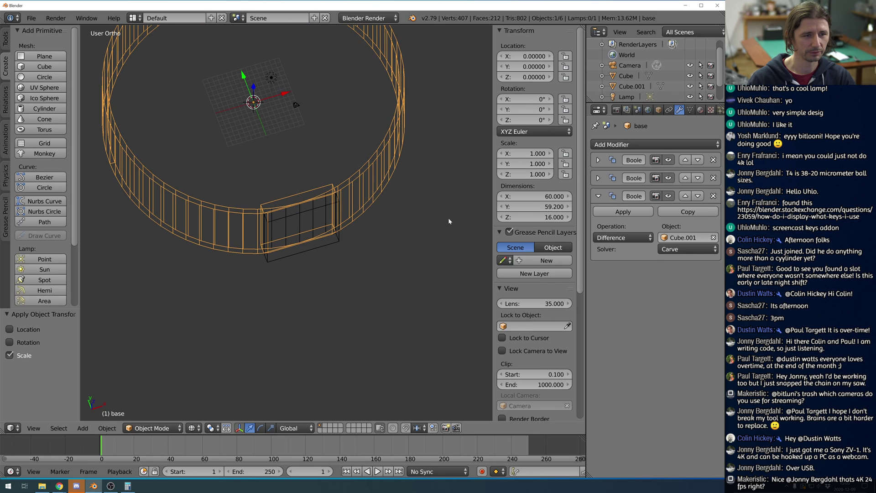
Apply the scale of the inner cut out cylinder and of both blocks, Cube.001 and Cube.
right_click(376, 150)
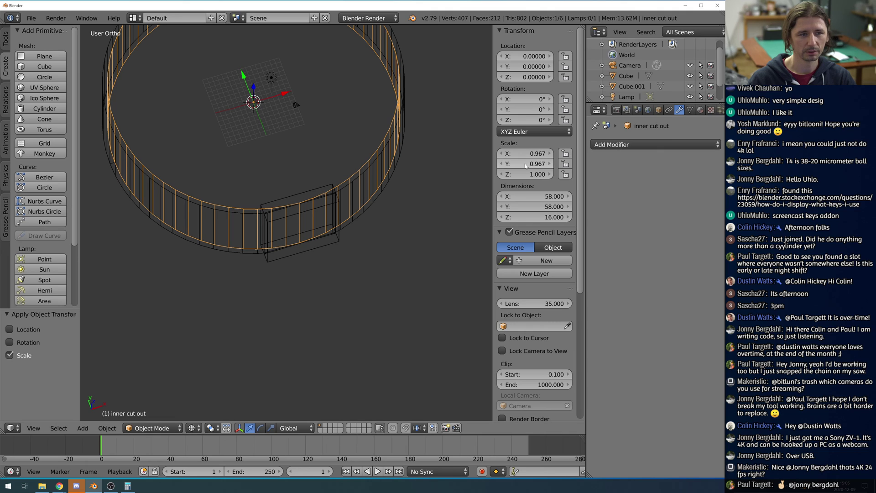
key("ctrl+a")
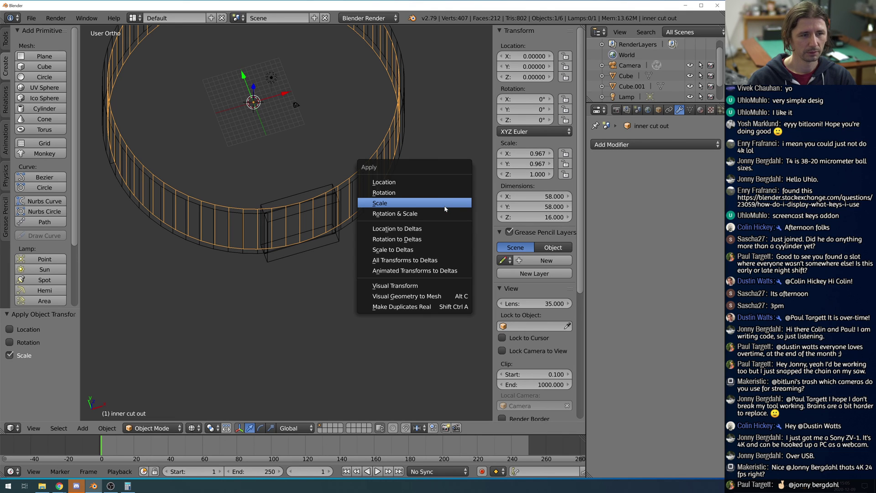
left_click(447, 201)
middle_click_drag(408, 215, 379, 221)
right_click(341, 253)
key("ctrl+a")
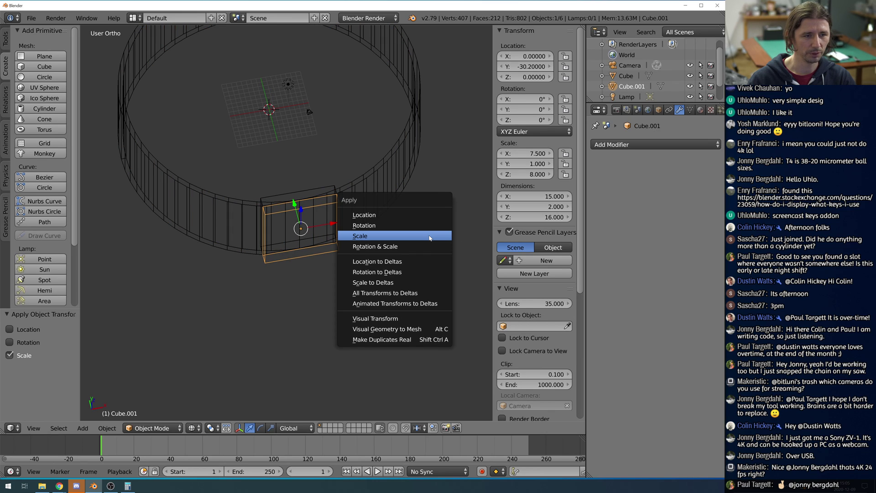
left_click(391, 292)
right_click(321, 191)
key("ctrl+a")
left_click(319, 192)
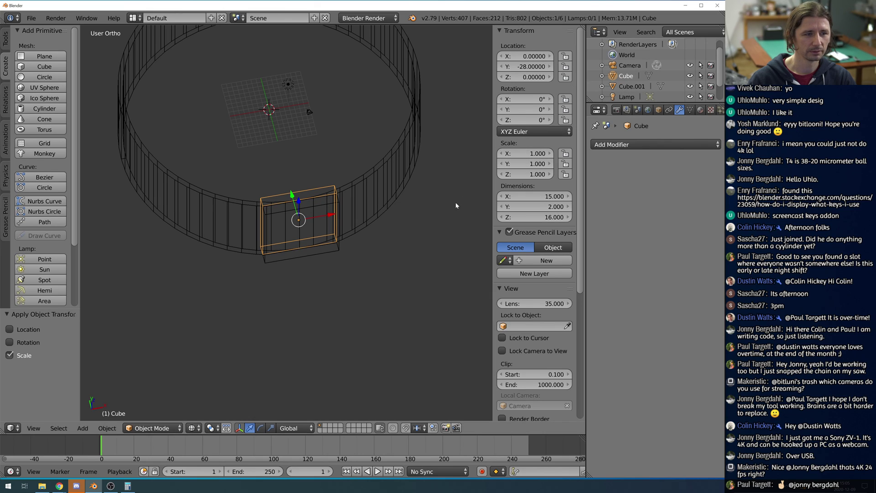
Rename Cube as "flat inner" and Cube.001 as "flat outer", with the object list enlarged to show all objects.
scroll(456, 201, "down", 2)
left_click_drag(657, 107, 657, 213)
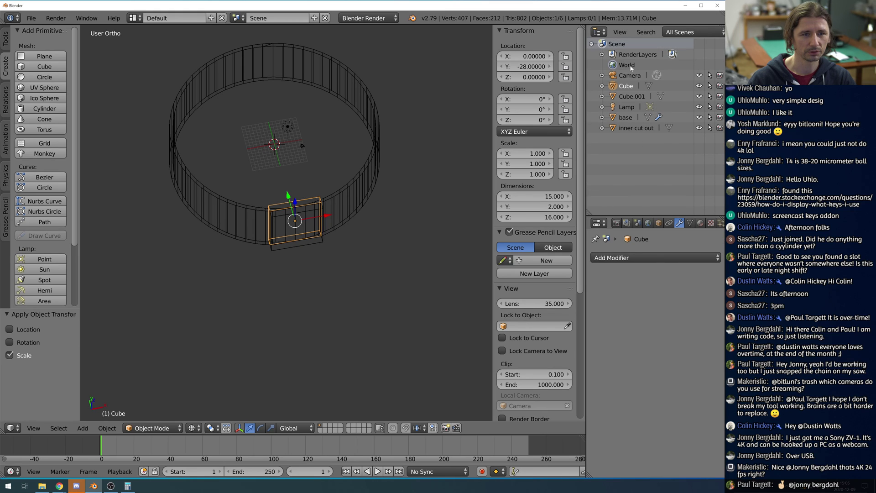
middle_click_drag(391, 221, 408, 211)
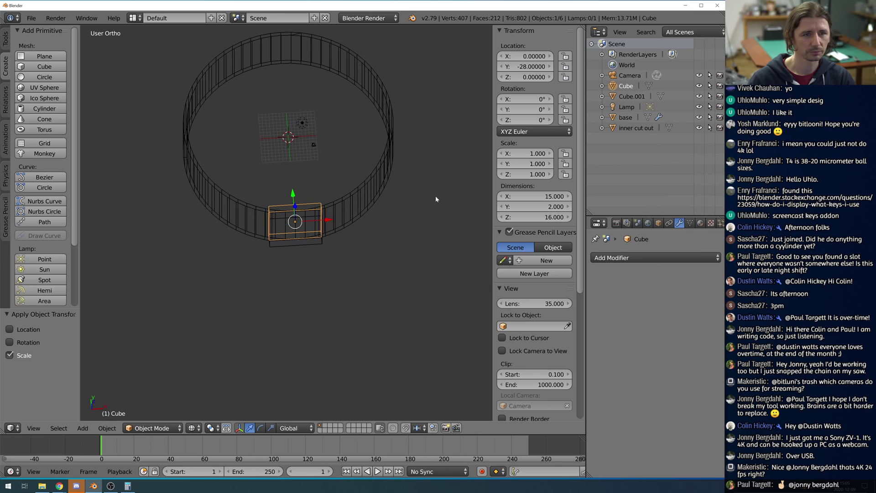
double_click(626, 86)
type("flat inner")
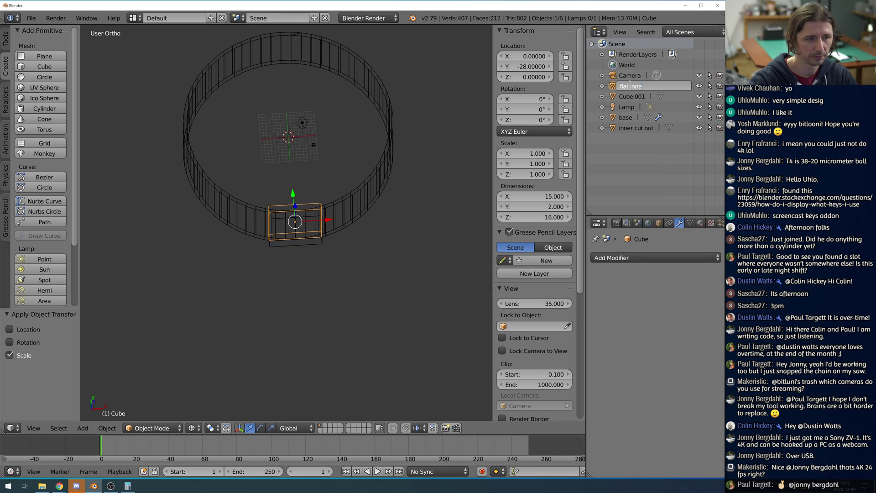
key("Return")
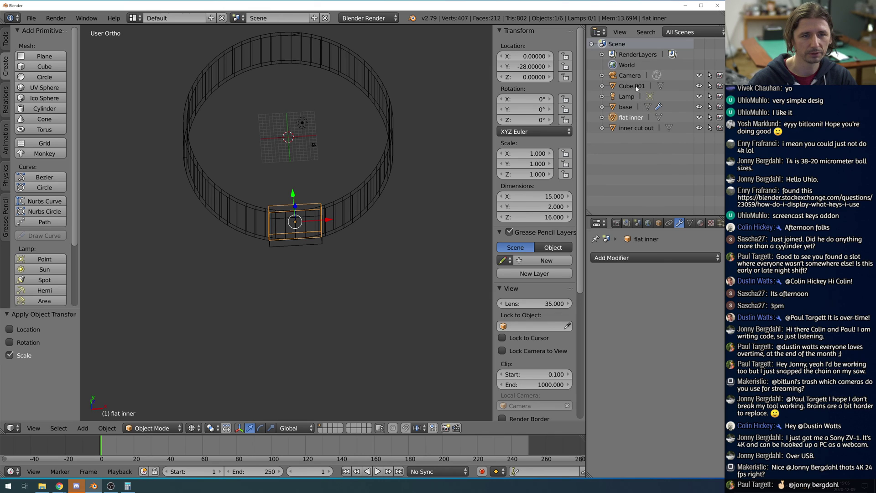
double_click(634, 86)
type("flat")
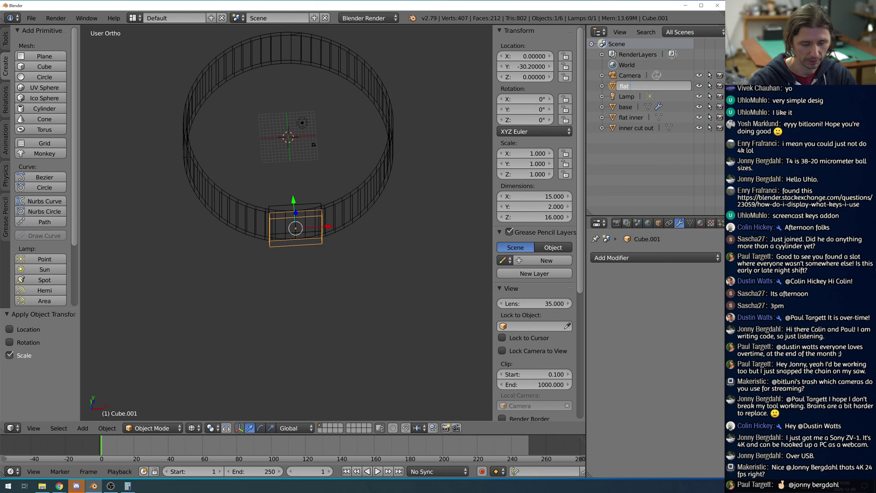
type(" outer")
key("Return")
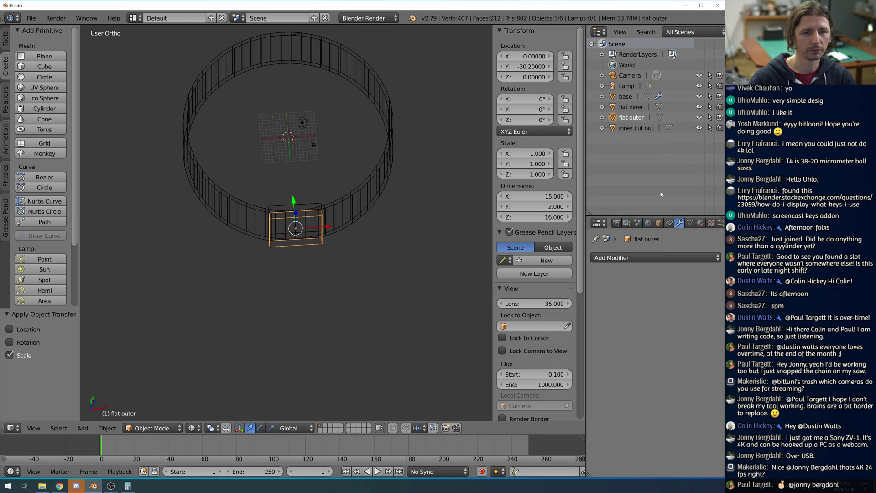
Set base as the parent object of inner cut out, flat outer and flat inner.
right_click(360, 200)
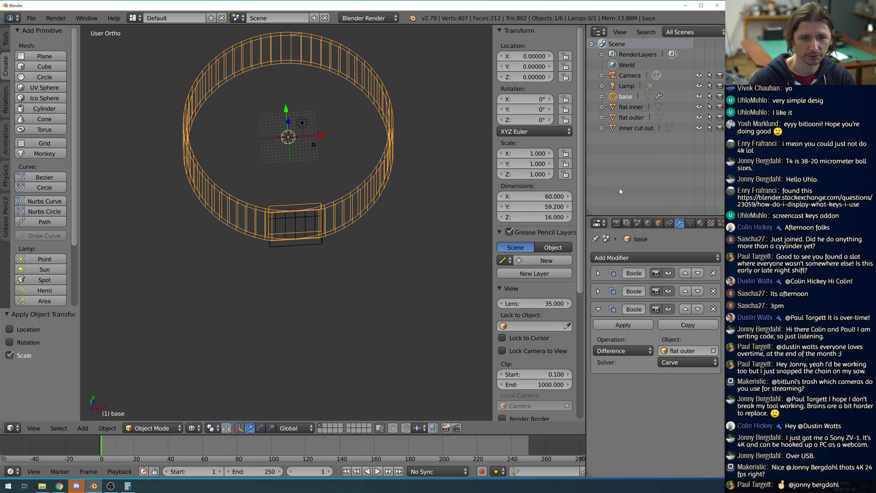
left_click(636, 128)
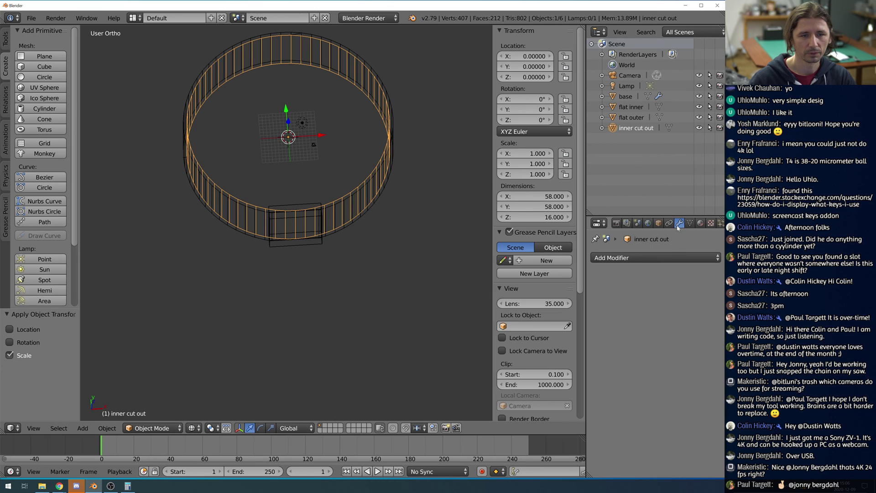
left_click(659, 224)
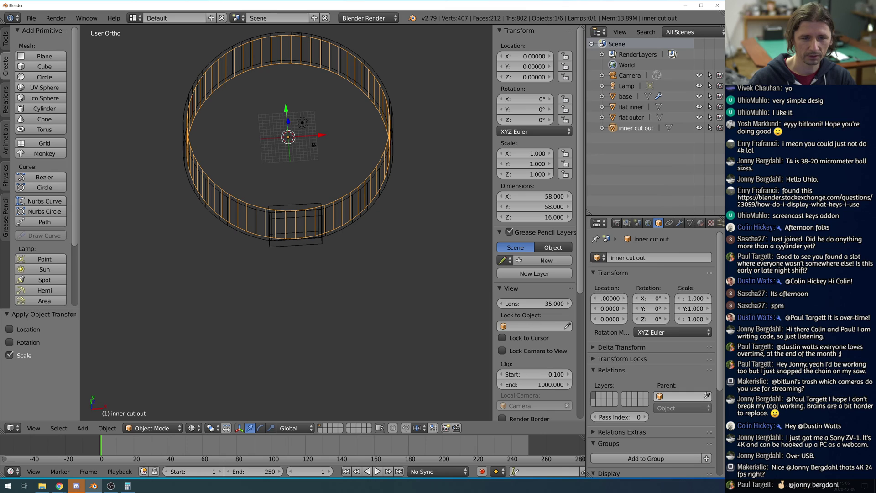
left_click(391, 178)
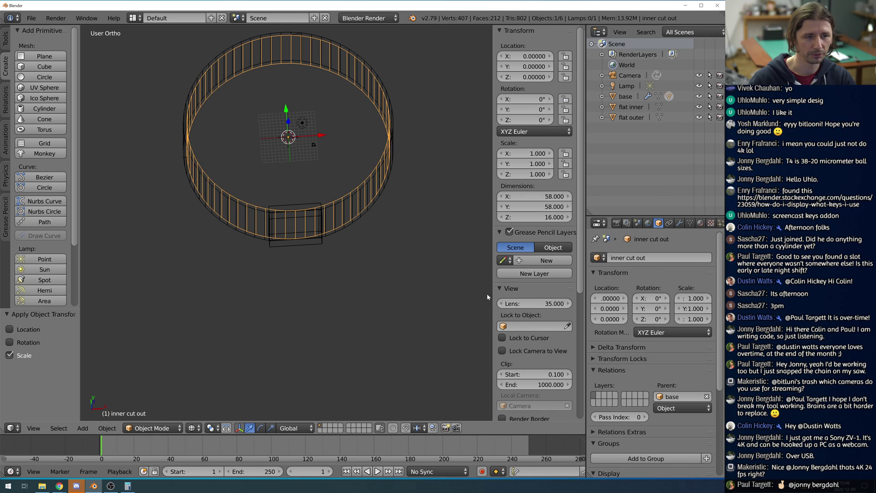
right_click(315, 251)
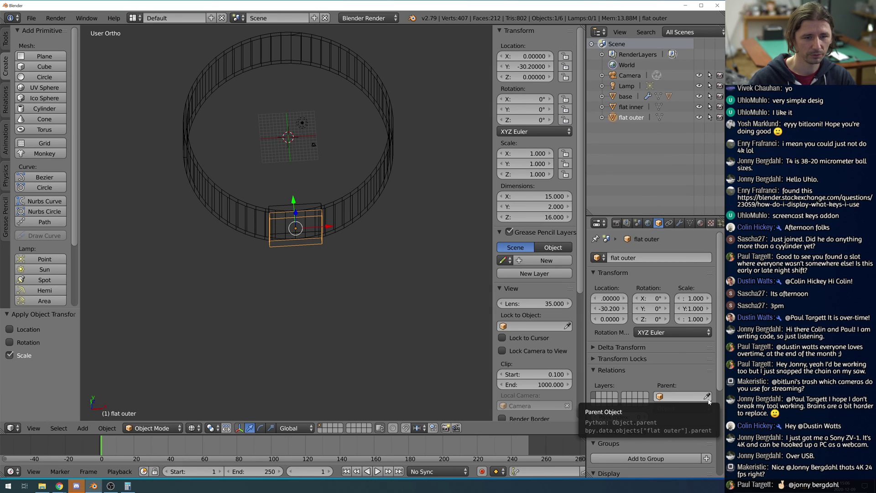
left_click(362, 212)
right_click(311, 201)
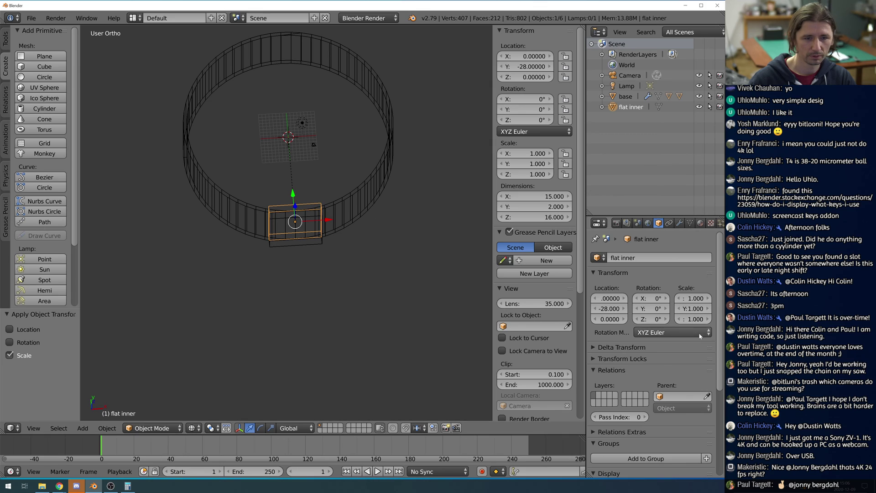
left_click(357, 225)
Expand the base object's hierarchy and hide its children flat inner, flat outer and inner cut out in the viewport.
scroll(404, 234, "up", 3)
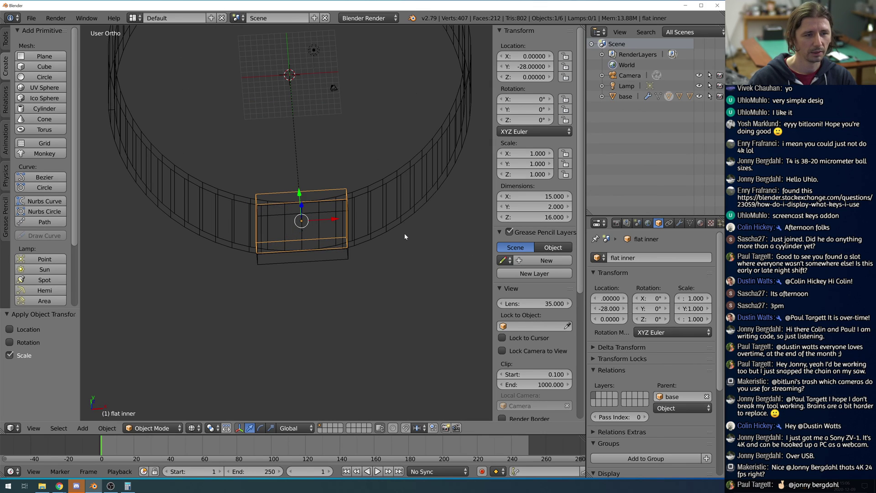
middle_click_drag(404, 234, 396, 241)
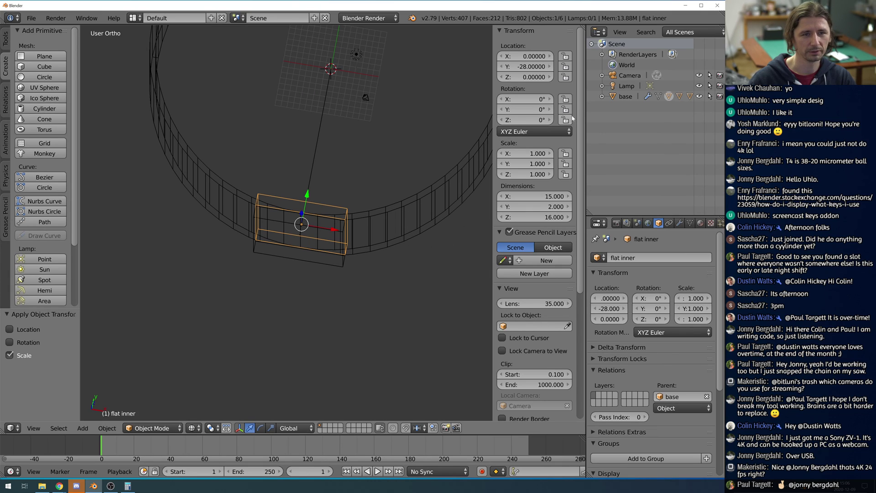
left_click(602, 96)
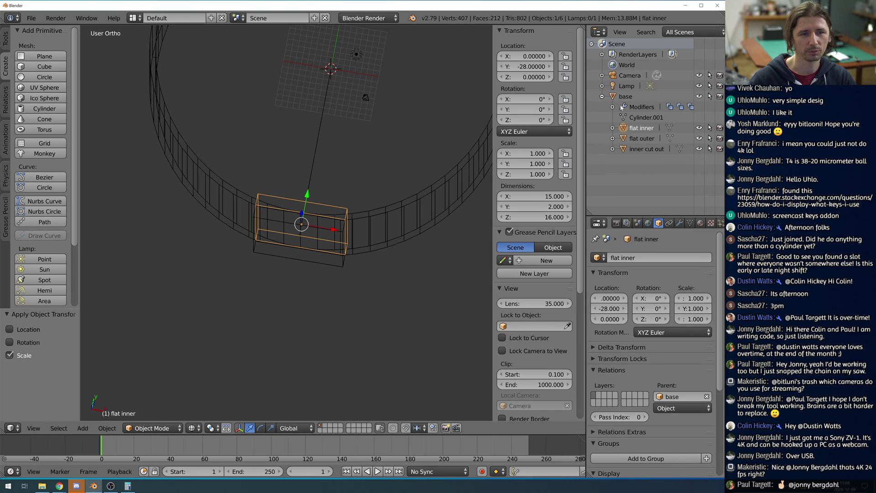
left_click(602, 96)
right_click(420, 228)
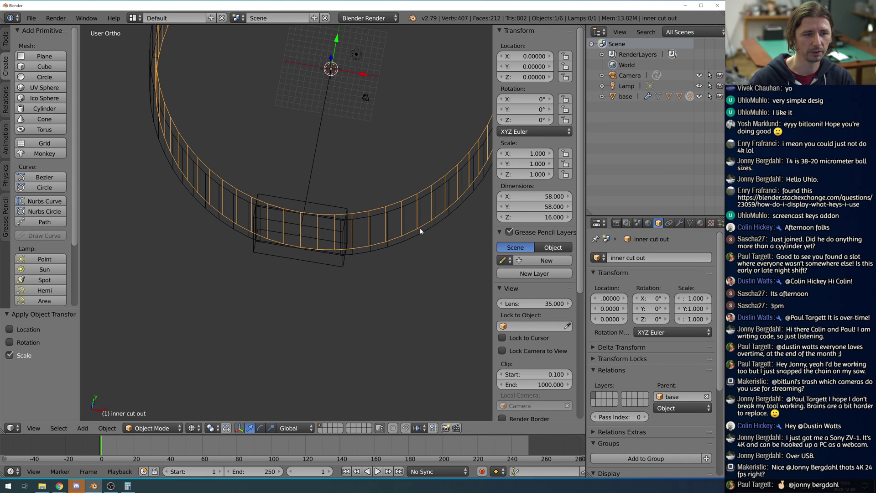
right_click(422, 234)
left_click(602, 96)
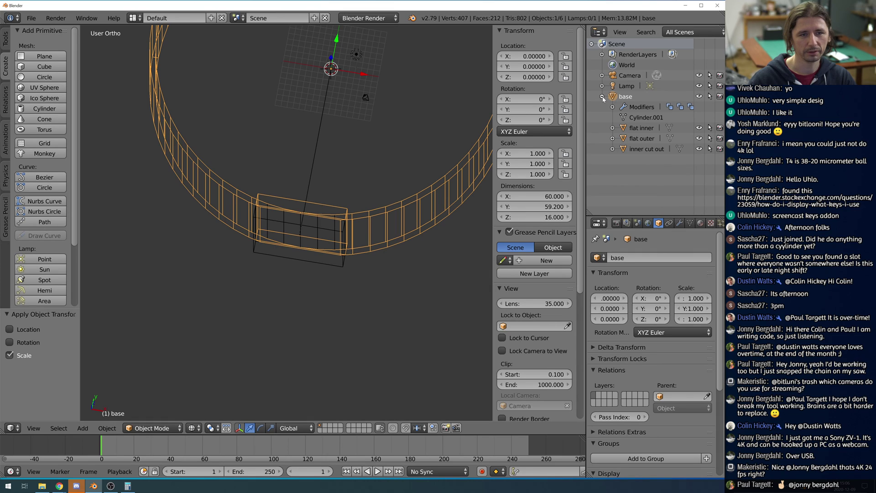
left_click_drag(699, 129, 699, 149)
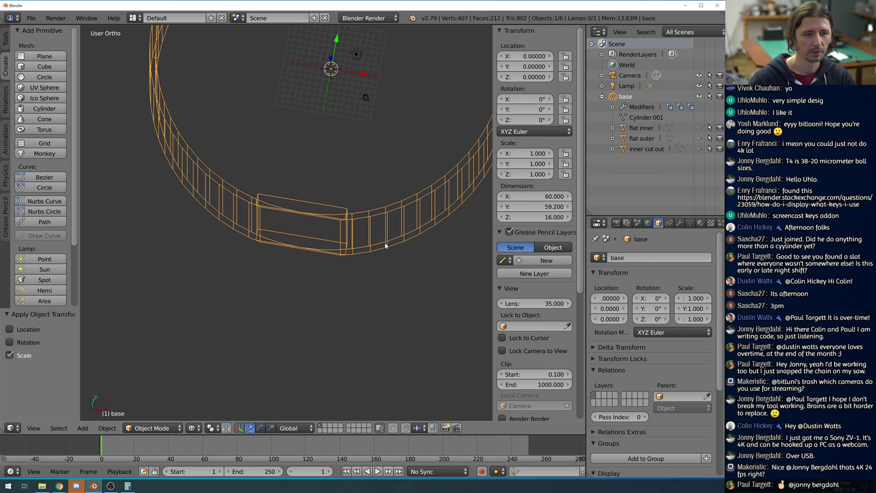
Test the parenting by moving the base ring down about 9.5 along the Z axis.
scroll(410, 248, "down", 5)
mouse_move(410, 247)
middle_mouse_down()
mouse_move(362, 239)
mouse_move(400, 213)
mouse_move(426, 233)
mouse_move(411, 256)
mouse_move(413, 229)
mouse_move(418, 248)
middle_mouse_up()
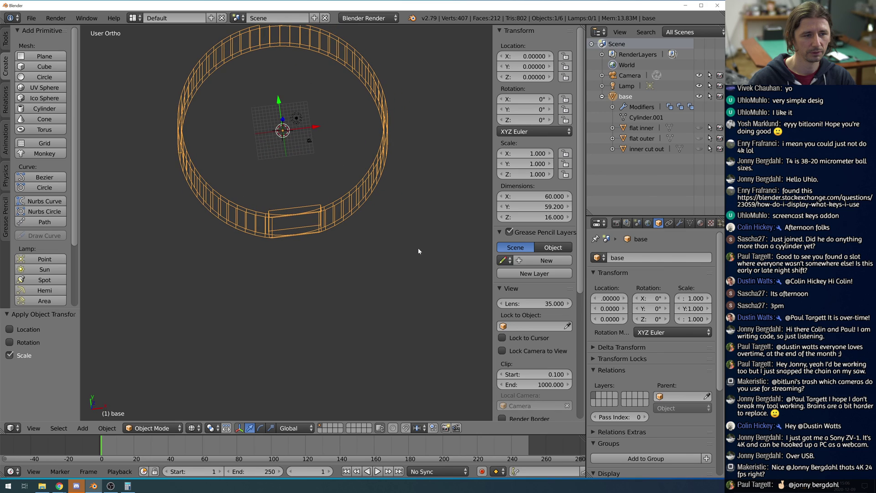
scroll(345, 250, "up", 5)
scroll(346, 250, "down", 3)
middle_click_drag(344, 245, 411, 215)
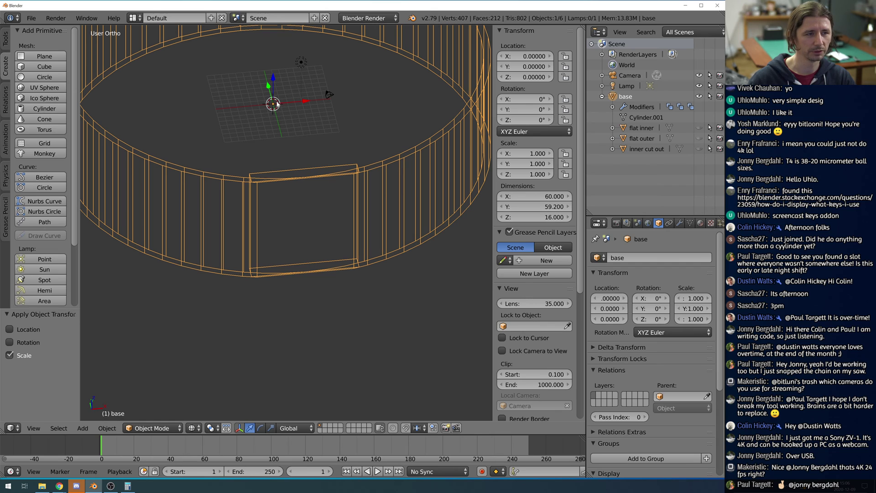
key("g")
key("z")
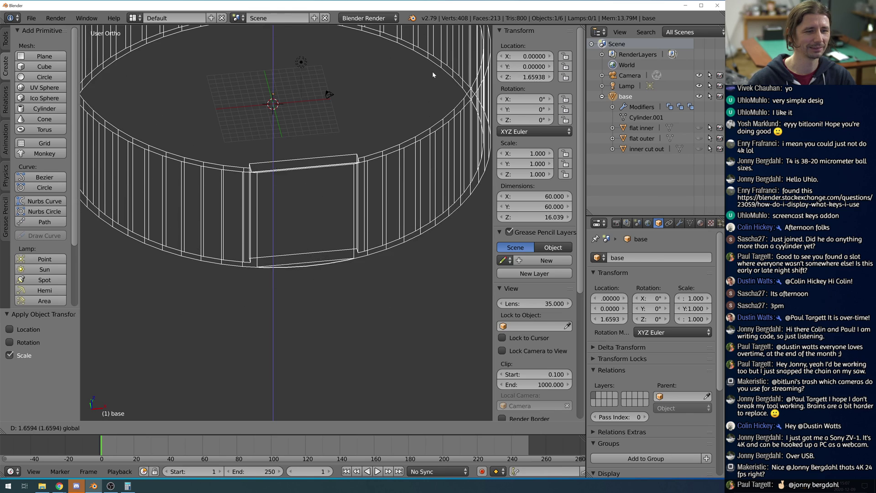
left_click(434, 138)
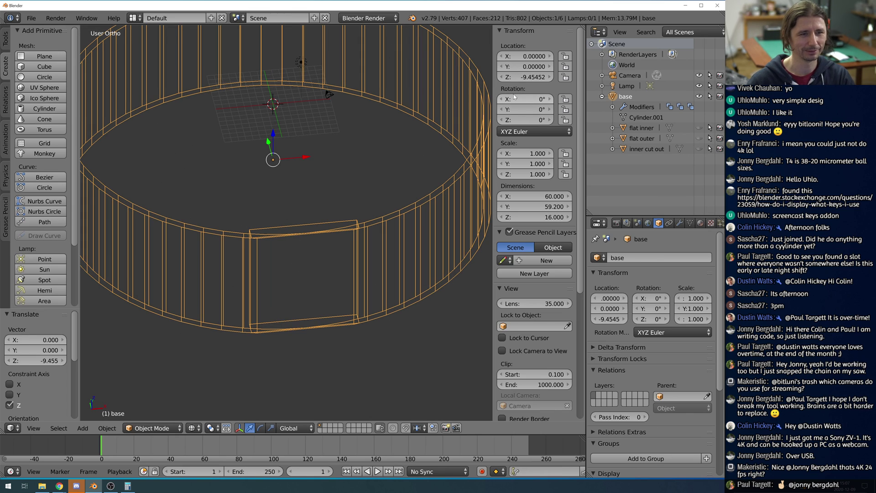
Set the base ring's Z location to 0 and refresh its Boolean result by toggling the first modifier's viewport visibility.
left_click(520, 77)
type("0")
key("Return")
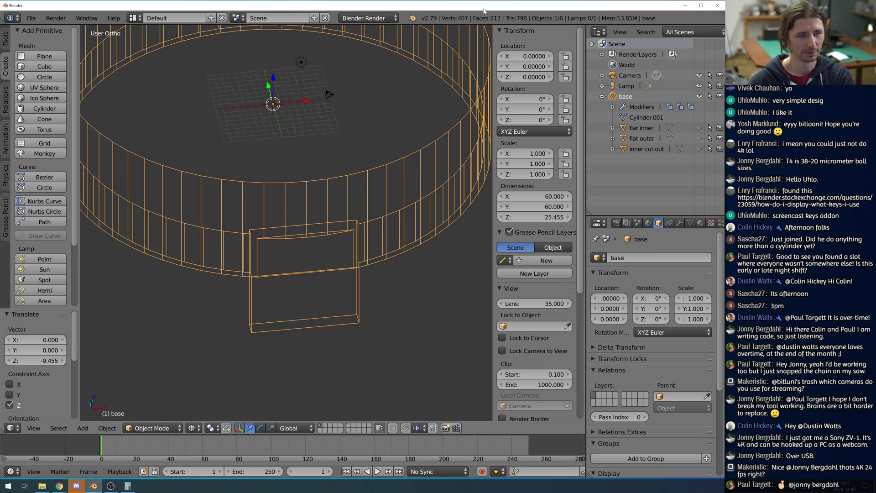
scroll(405, 199, "down", 3)
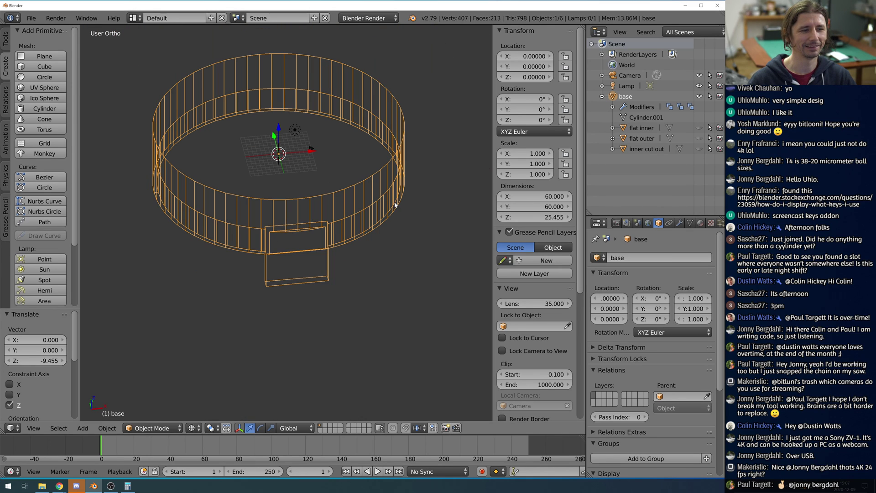
middle_click_drag(384, 208, 406, 214)
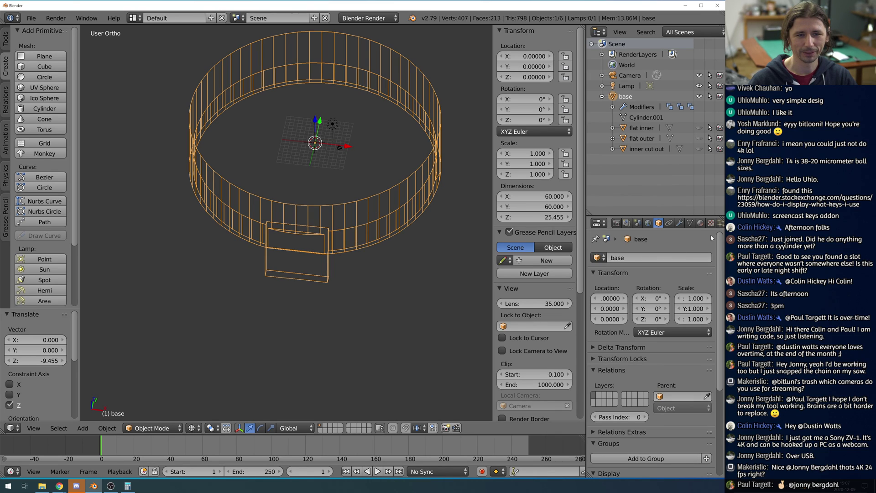
left_click(679, 223)
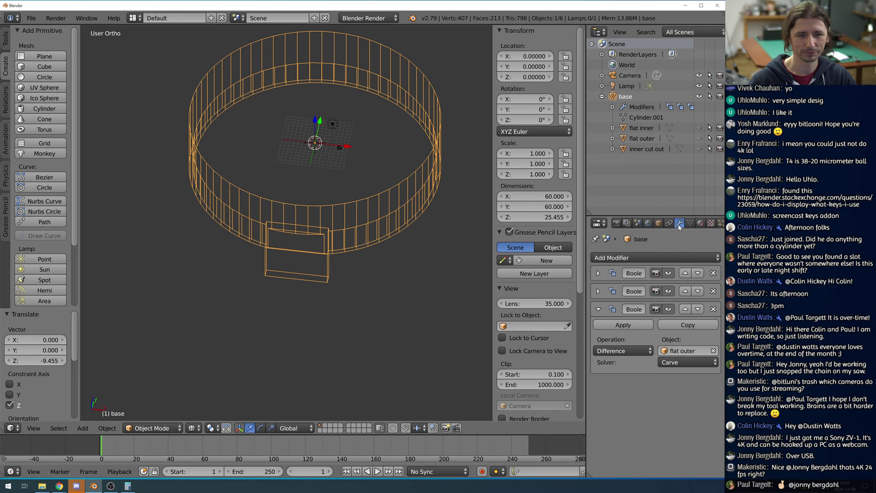
left_click(668, 273)
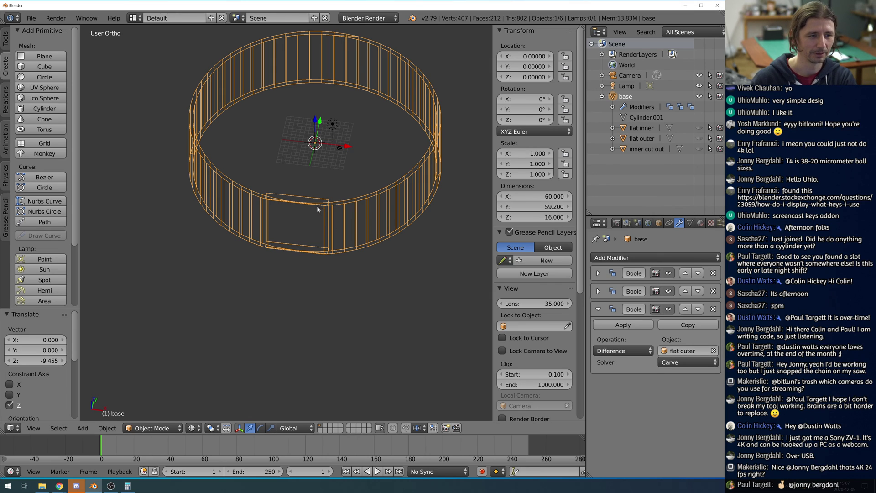
Unhide the flat inner object in the viewport and select it in top view.
scroll(318, 209, "up", 8)
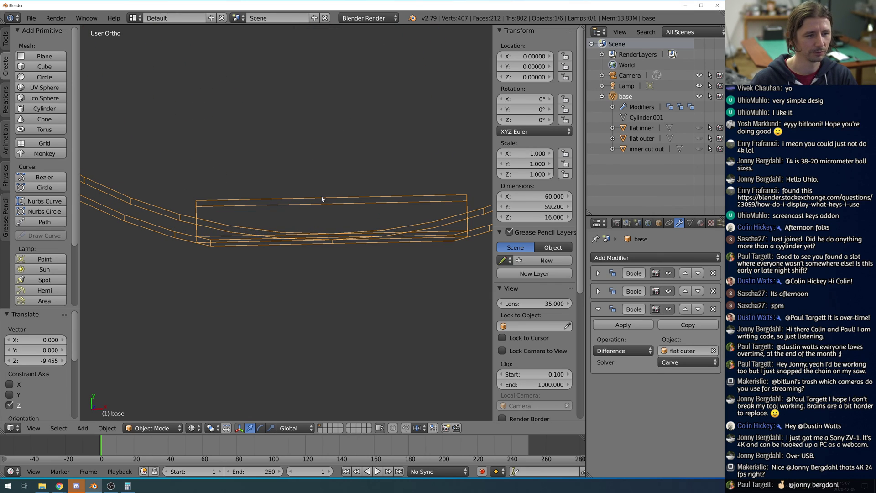
middle_click_drag(338, 208, 342, 214)
scroll(343, 213, "down", 3)
key("KP_7")
scroll(346, 215, "down", 2)
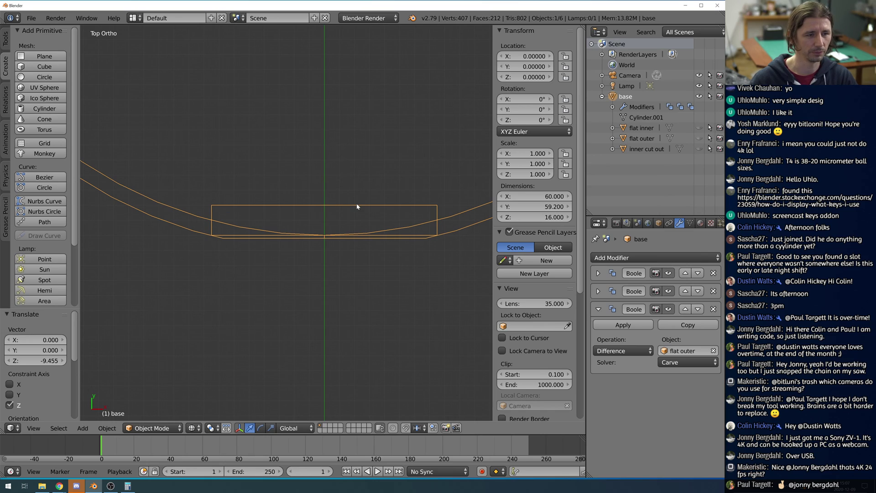
left_click(641, 128)
left_click(699, 128)
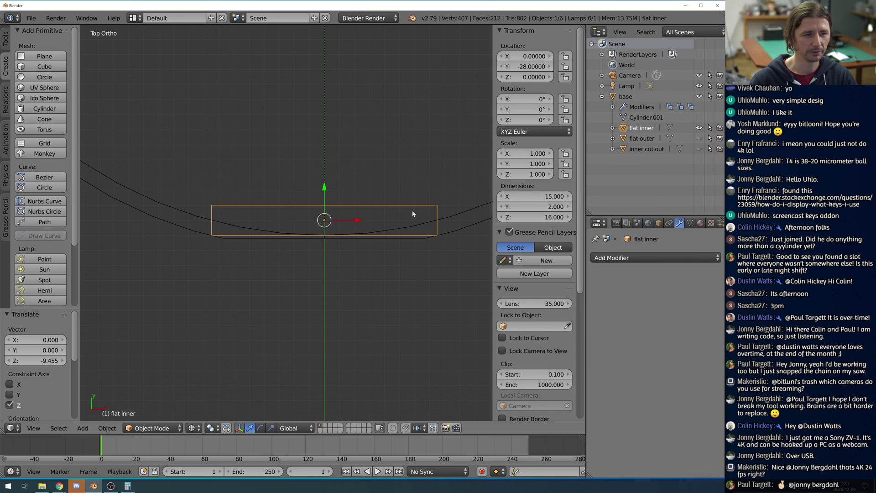
Move flat inner's two vertices at the ring-interior corner on the negative X side about 3.9 outward along X.
key("Tab")
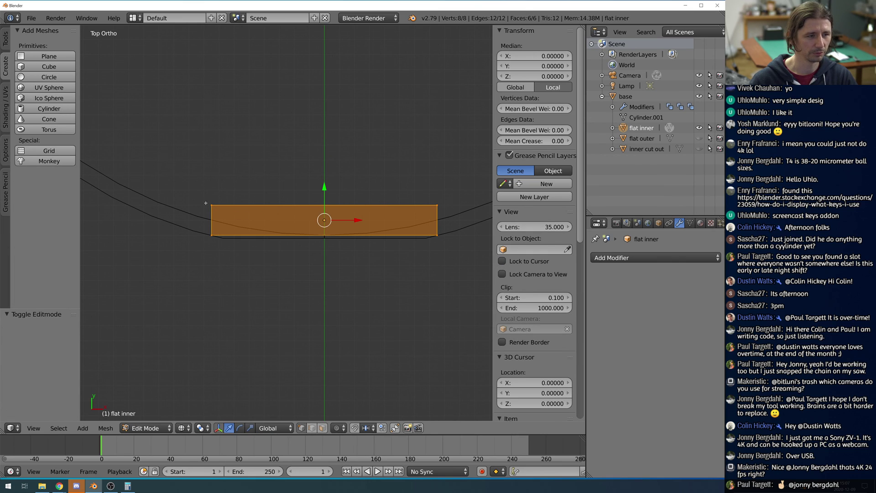
key("a")
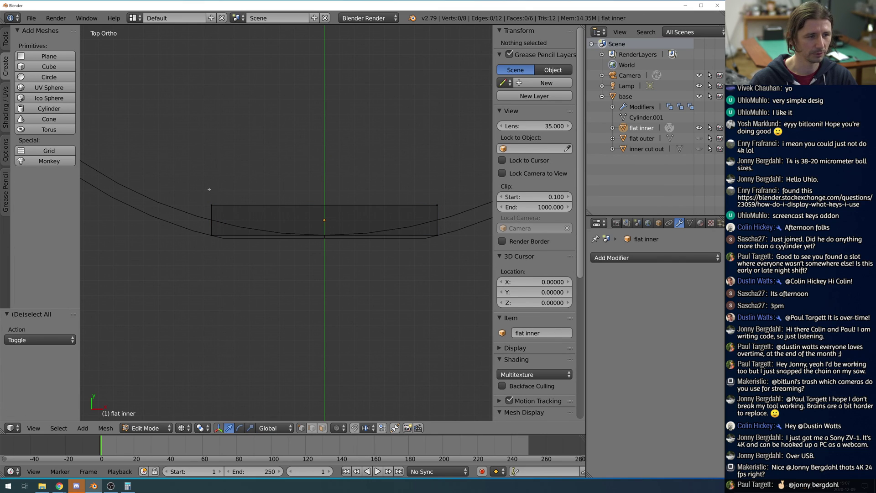
key("b")
left_click_drag(204, 186, 190, 205)
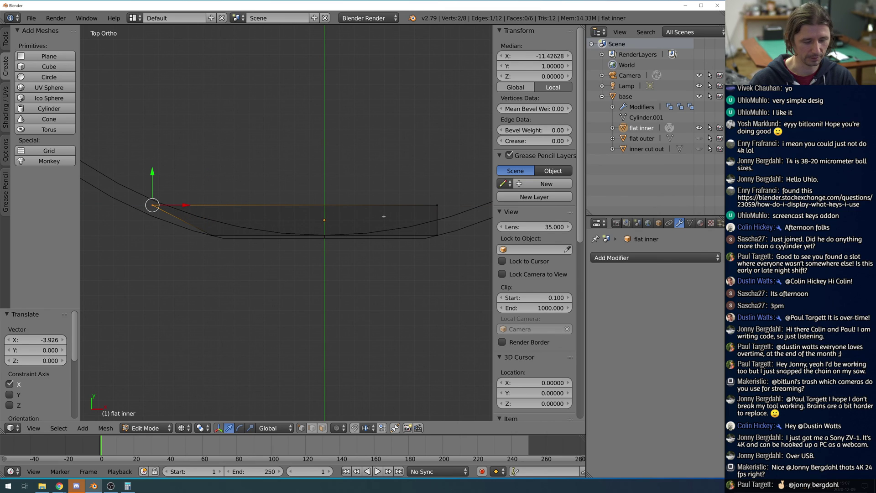
Move flat inner's opposite ring-interior corner vertices about 3.7 outward along positive X, completing the trapezoid.
key("a")
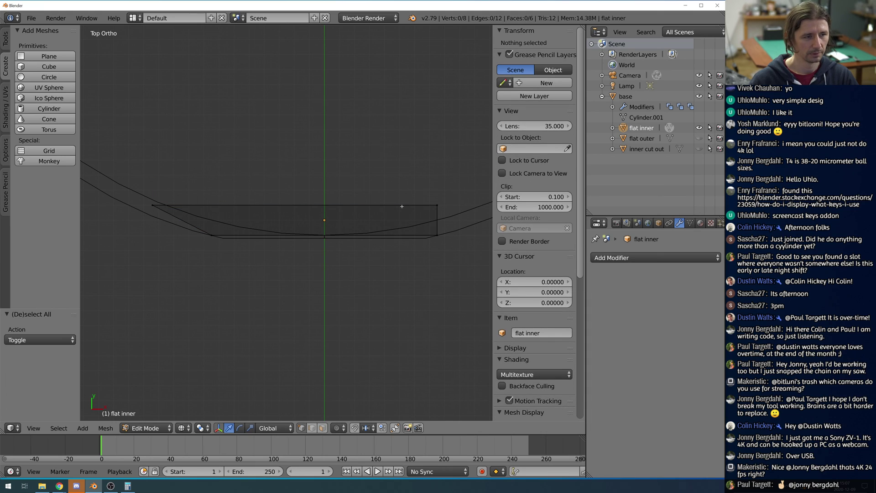
key("b")
left_click_drag(413, 196, 451, 216)
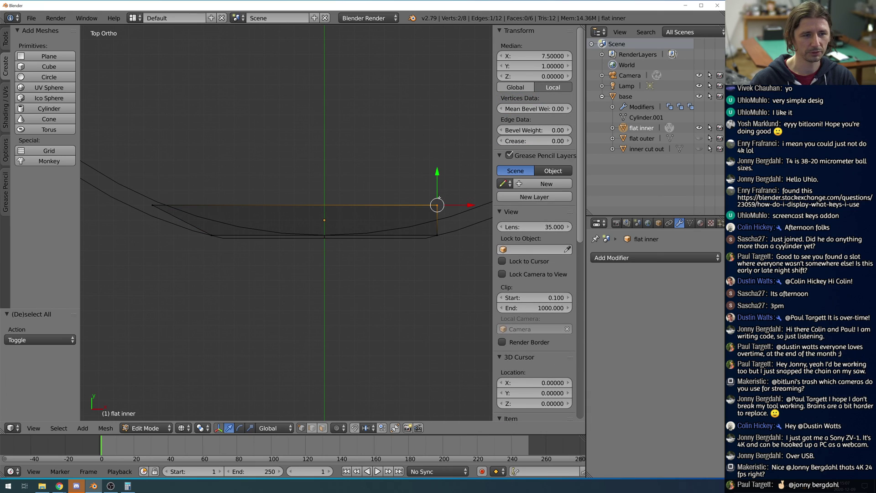
left_click(461, 206)
left_click_drag(474, 205, 117, 210)
left_click(6, 196)
scroll(284, 222, "down", 2)
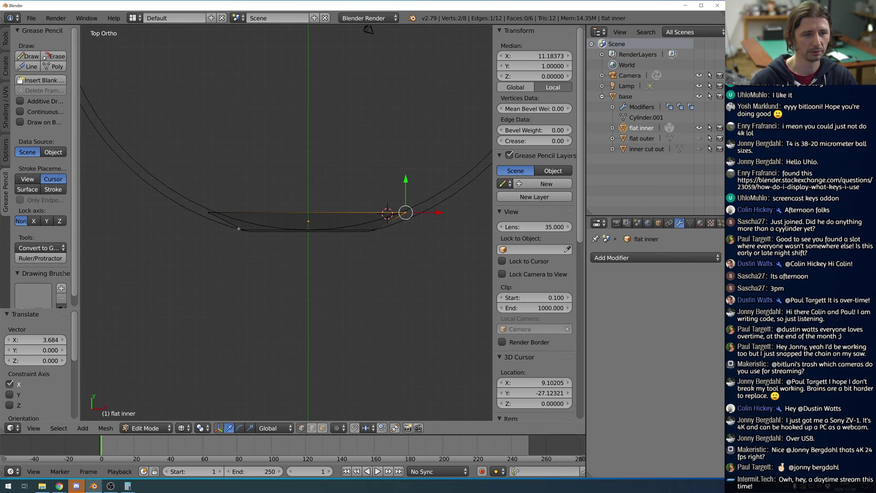
Return to Object Mode, hide flat inner, and refresh the base ring by toggling its first Boolean modifier's viewport visibility.
key("Tab")
right_click(450, 215)
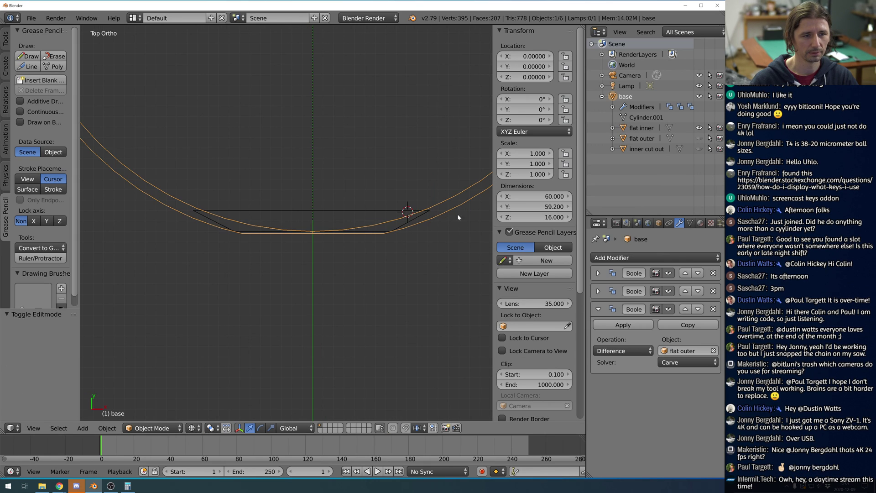
right_click(380, 210)
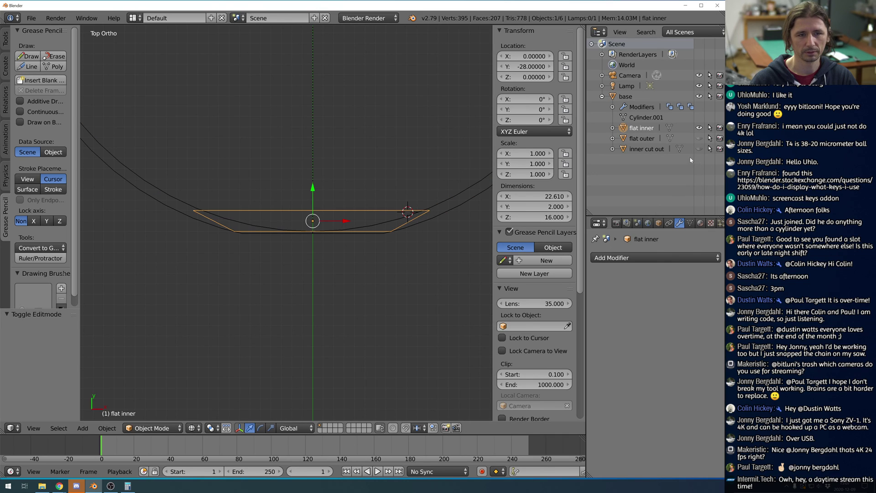
left_click(698, 127)
right_click(430, 219)
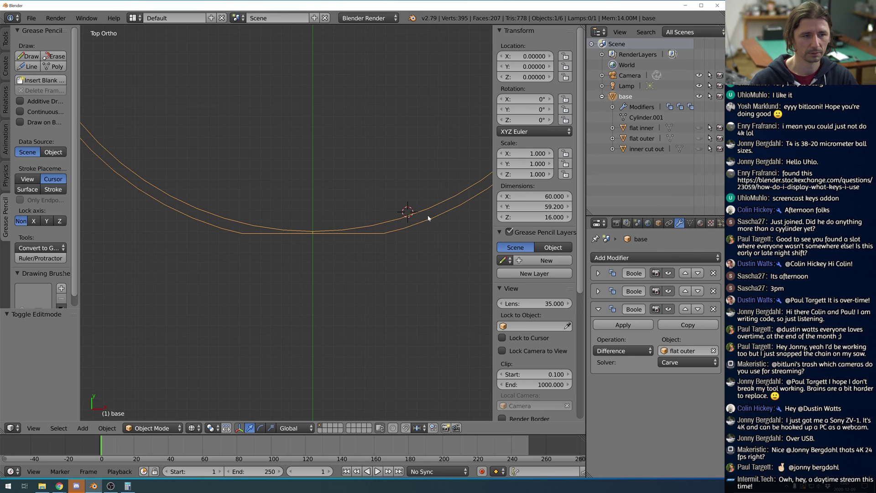
left_click(669, 272)
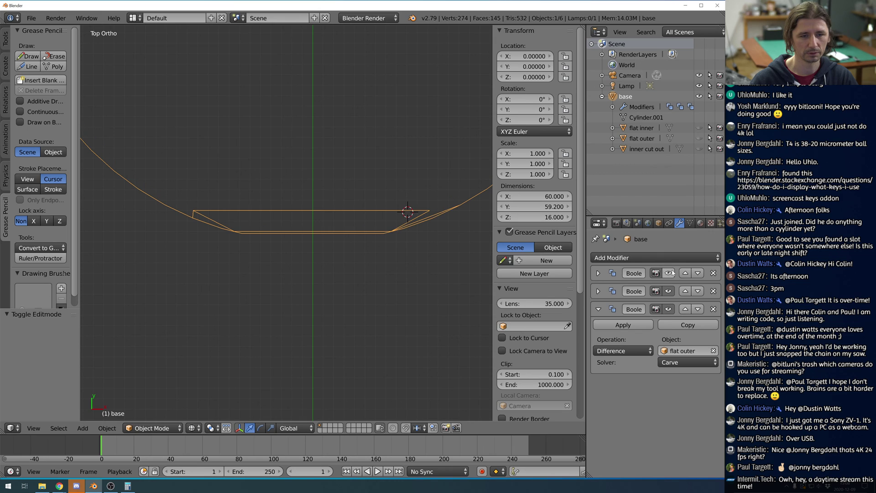
Examine the wireframe of the ring's flat wall section from the front, from above and at an angle.
mouse_move(398, 276)
middle_mouse_down()
mouse_move(389, 244)
mouse_move(328, 250)
mouse_move(360, 259)
mouse_move(391, 253)
mouse_move(402, 237)
mouse_move(392, 272)
mouse_move(384, 272)
middle_mouse_up()
key("KP_1")
key("KP_7")
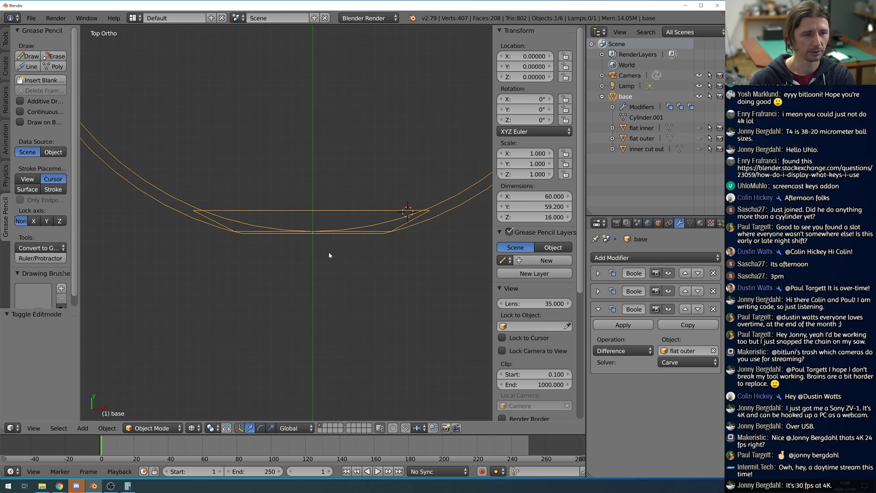
scroll(329, 252, "down", 2)
middle_click_drag(341, 269, 338, 248)
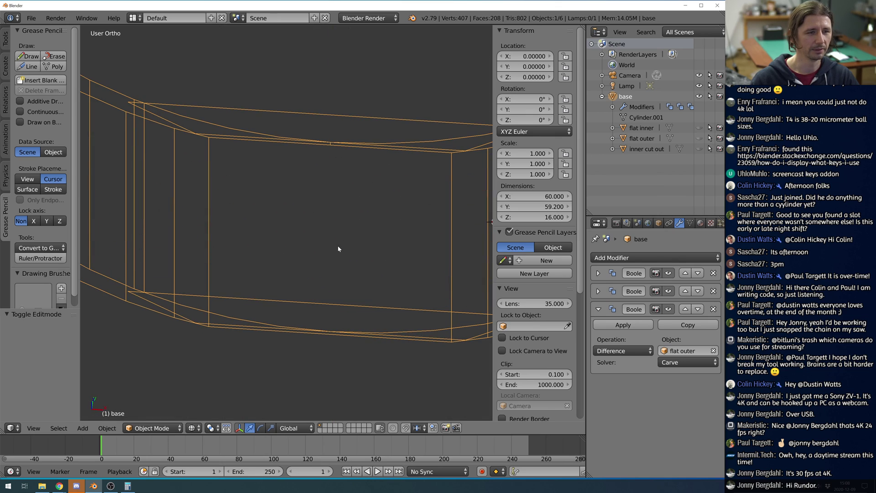
scroll(320, 170, "up", 2)
scroll(305, 138, "down", 2)
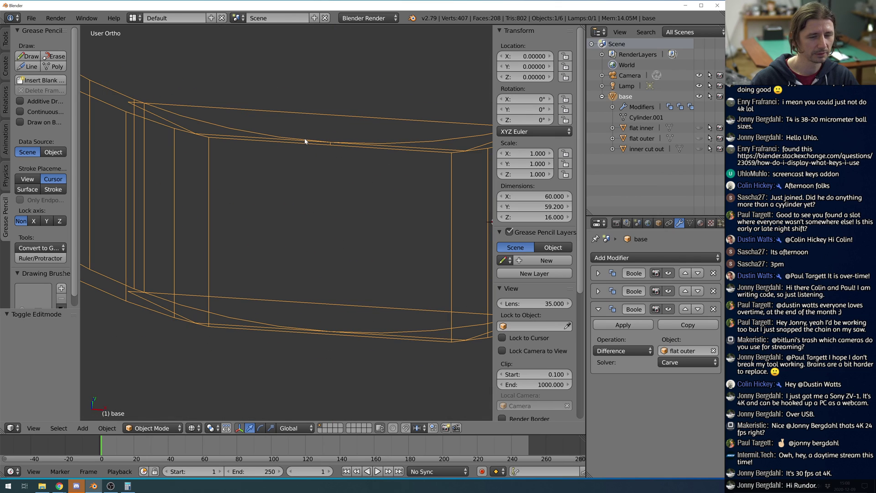
middle_click_drag(224, 129, 201, 101)
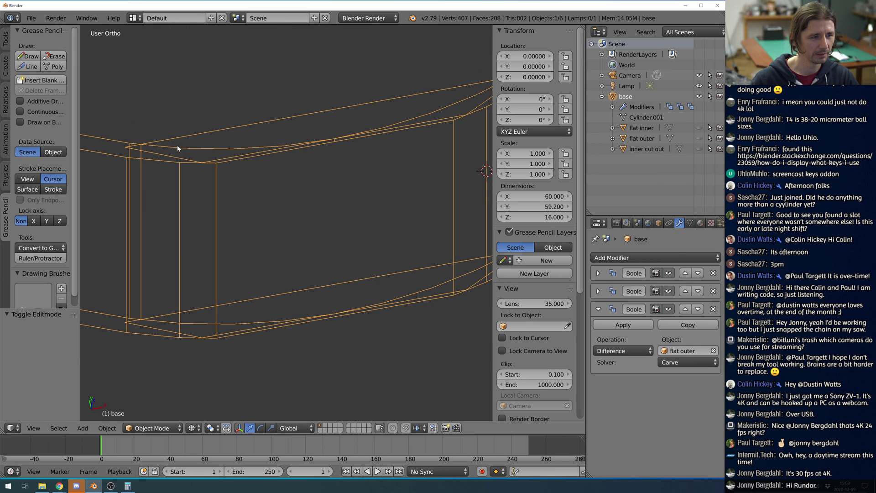
Switch to solid shading and examine the ring's flat section up close and in the whole ring.
scroll(277, 146, "up", 1)
key("z")
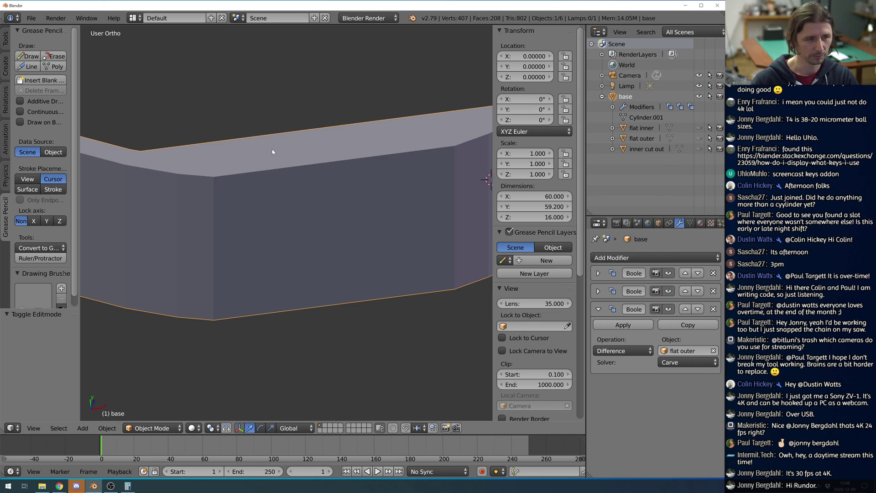
scroll(222, 176, "up", 4)
middle_click_drag(222, 177, 310, 176)
scroll(314, 180, "up", 5)
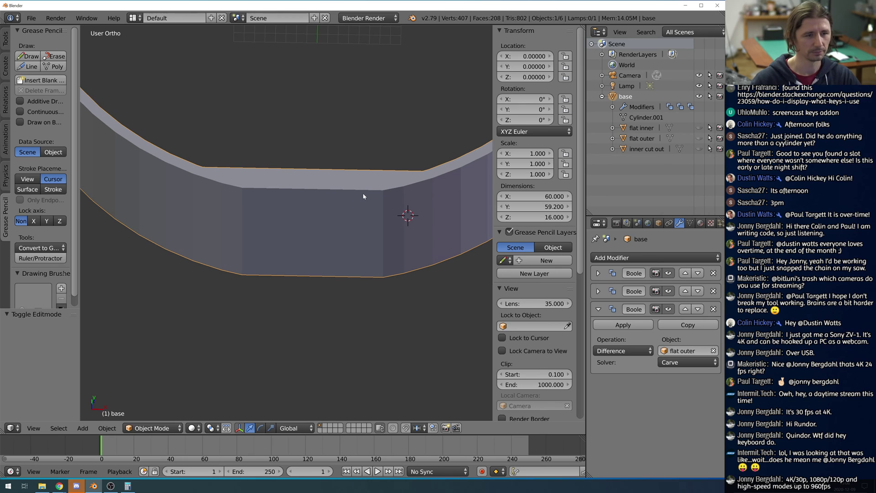
scroll(360, 199, "down", 5)
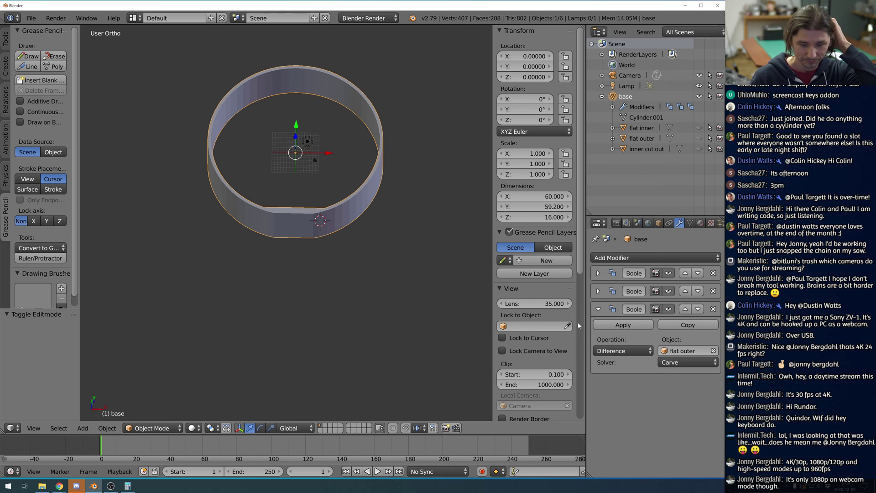
scroll(400, 289, "up", 3)
middle_click_drag(391, 249, 402, 355, "shift")
scroll(401, 330, "up", 1)
scroll(402, 333, "down", 1)
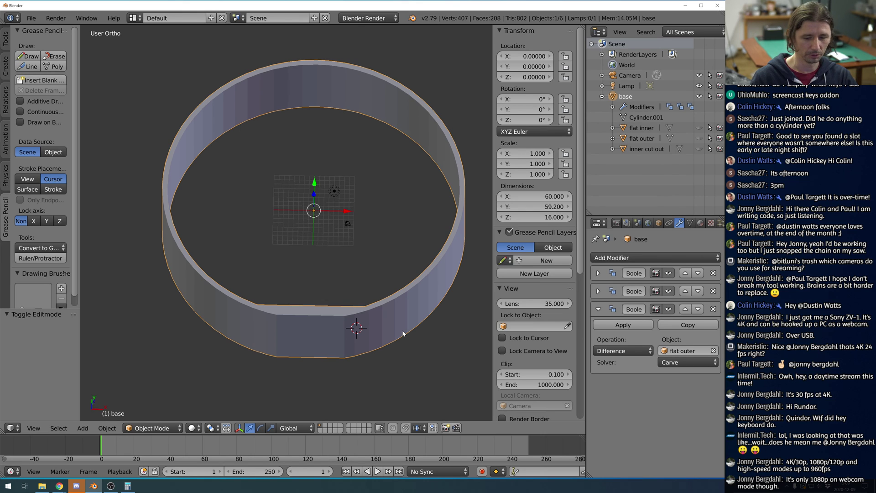
Turn off viewport display of the Boolean modifier that subtracts flat outer from the base ring.
middle_click_drag(401, 332, 369, 311)
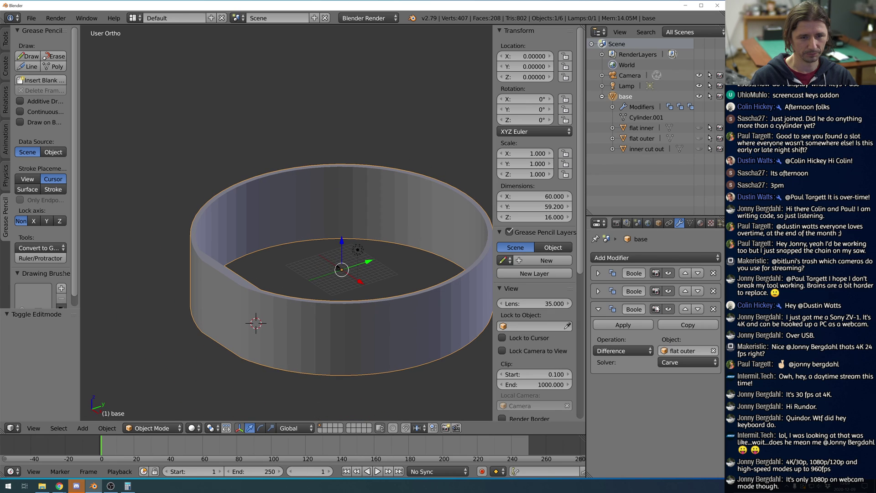
left_click(669, 310)
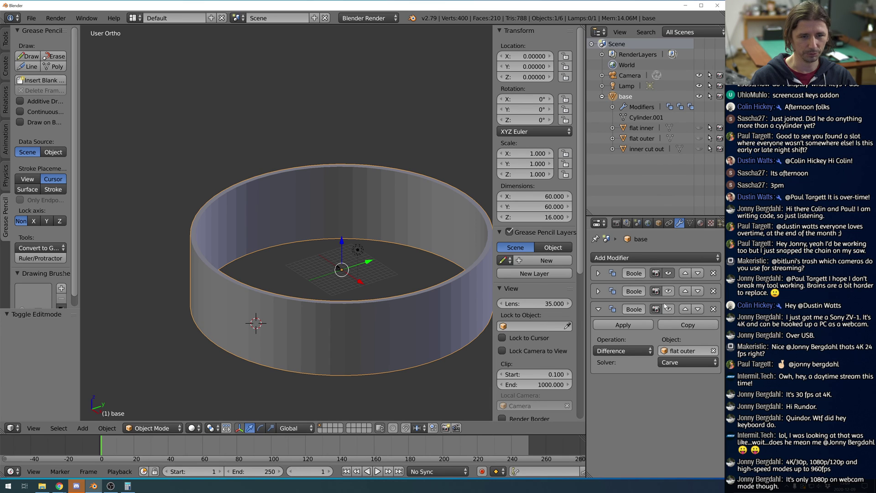
middle_click_drag(432, 292, 461, 299)
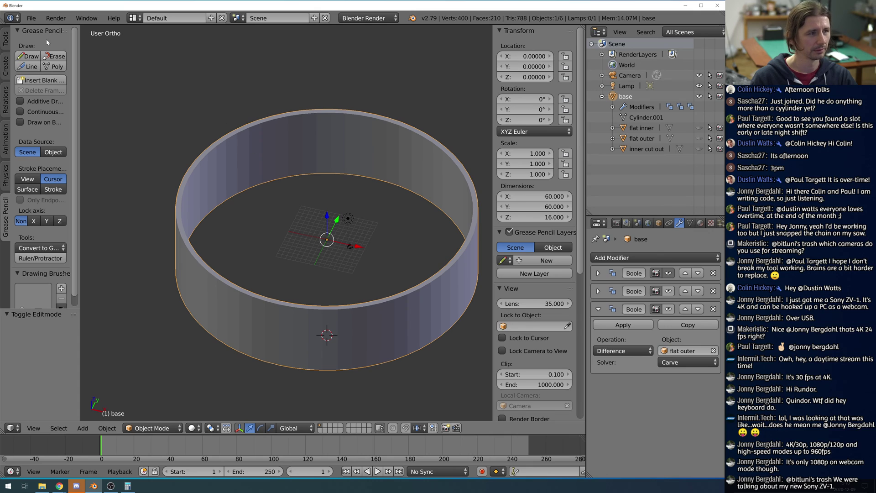
left_click(31, 18)
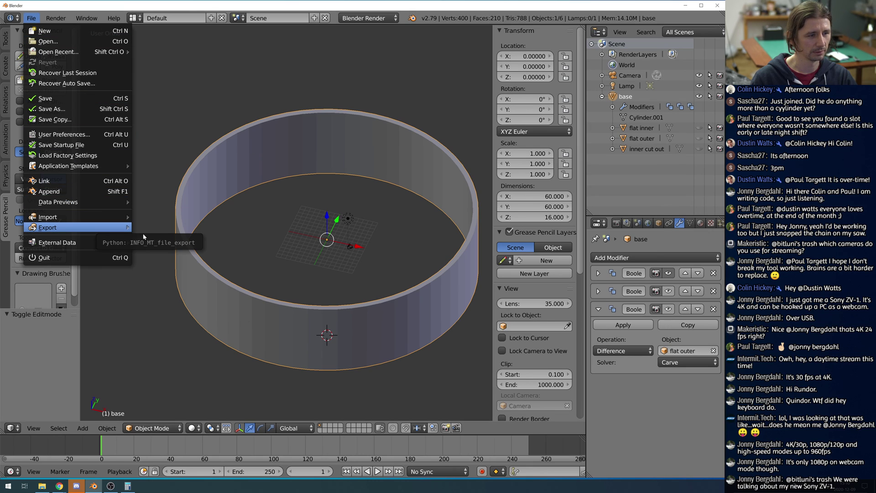
key("Escape")
left_click(31, 19)
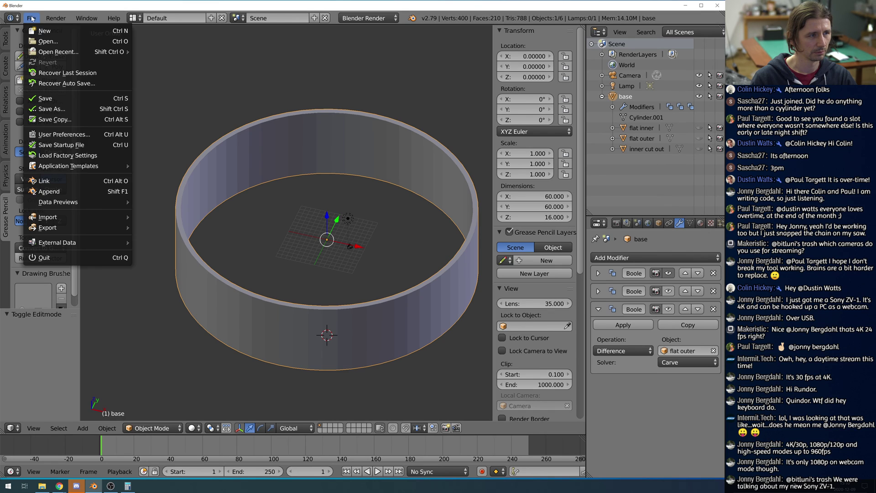
mouse_move(67, 227)
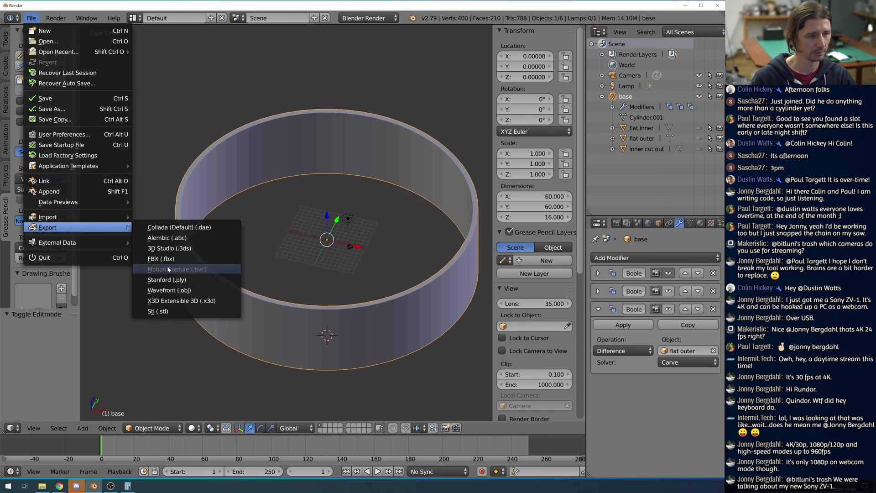
Save the scene in the Documents folder as matrix lamp.blend.
left_click(32, 18)
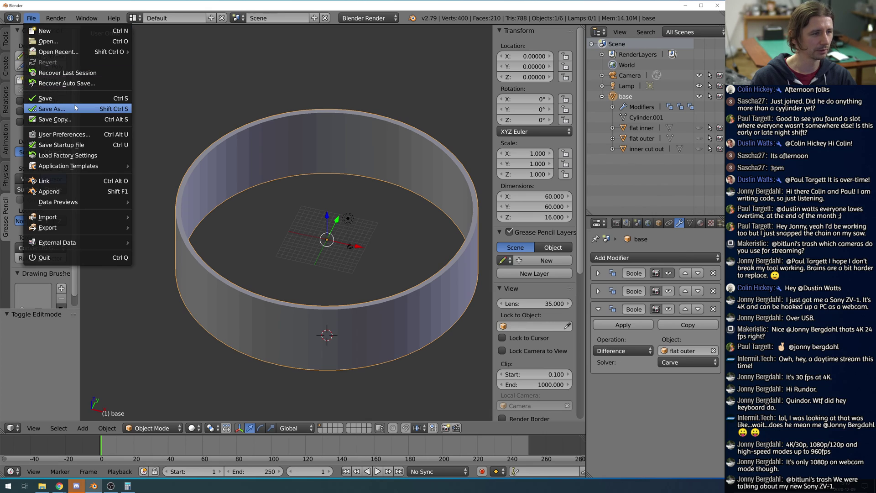
left_click(51, 108)
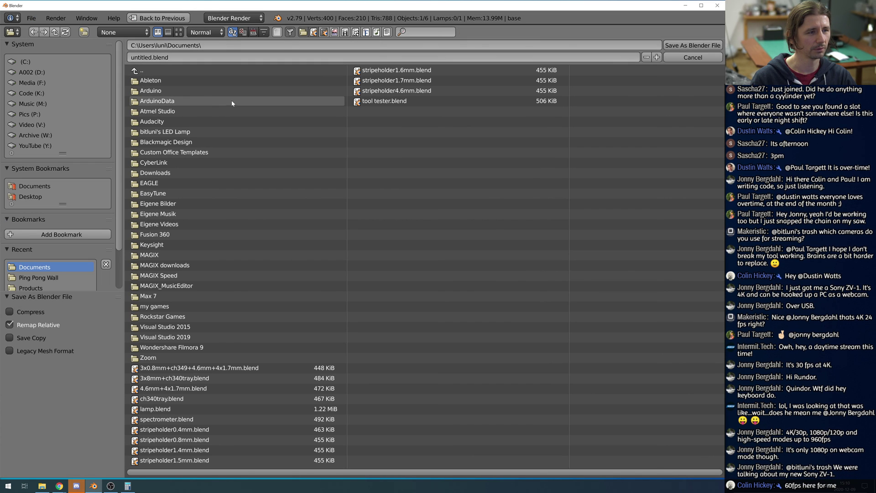
left_click(157, 58)
left_click_drag(153, 58, 104, 64)
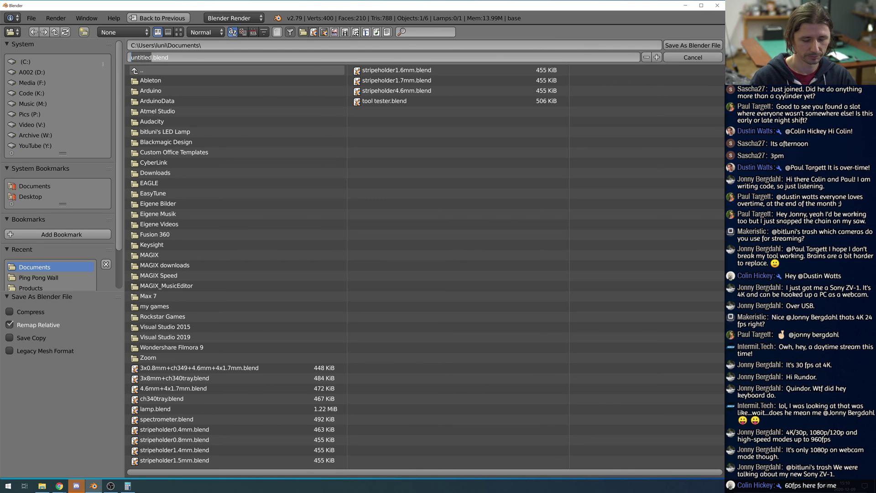
type("lamp")
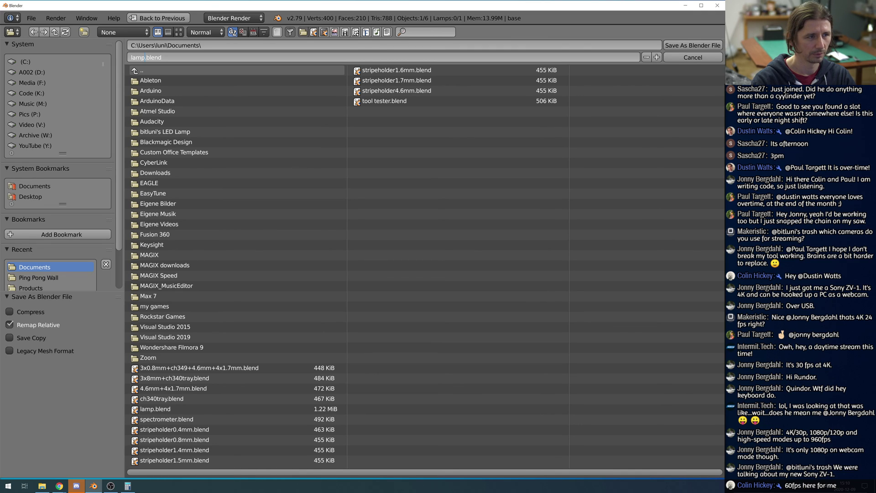
key("Home")
type("matrix")
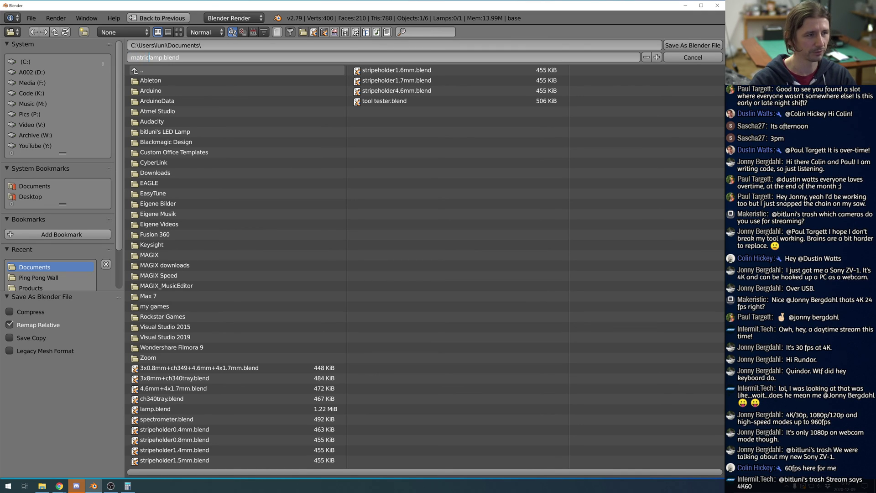
key("Return")
Export only the selected base ring as matrix lamp.stl to the Documents folder, with modifiers applied.
left_click(31, 18)
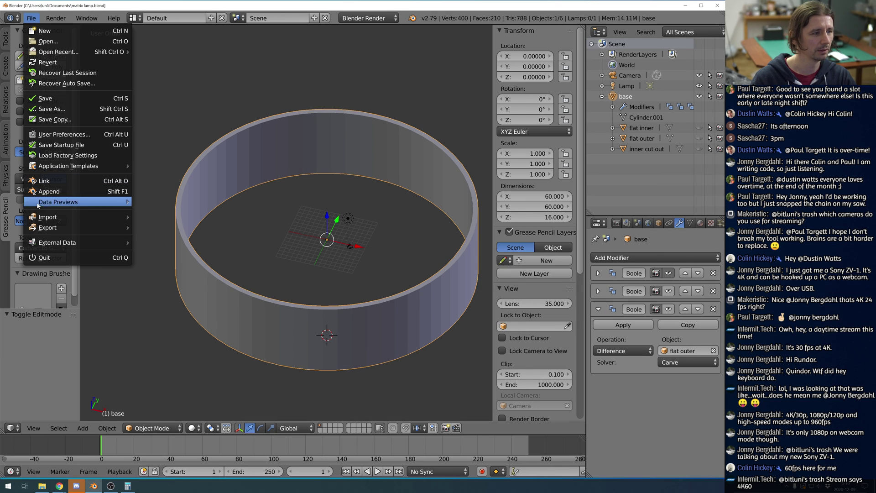
mouse_move(69, 231)
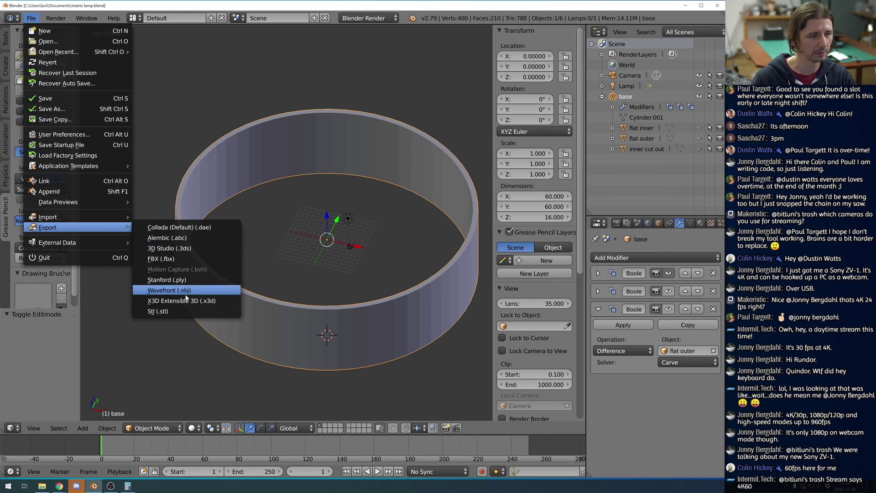
left_click(190, 312)
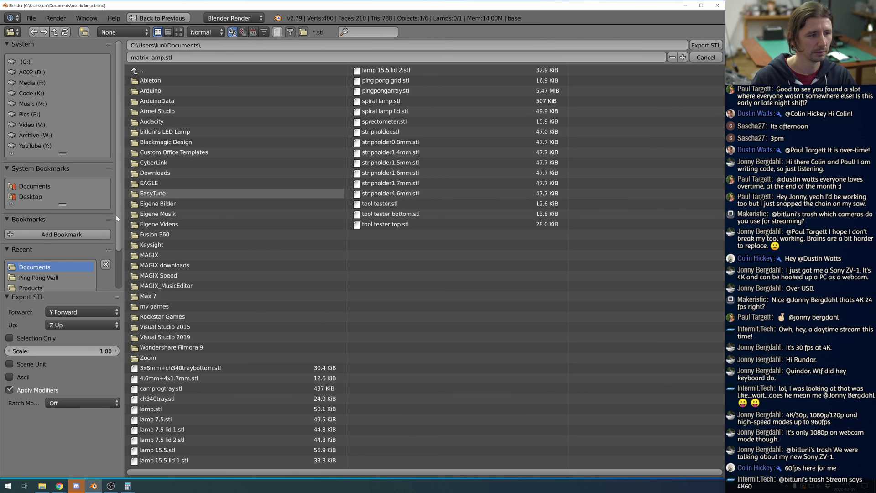
left_click(17, 362)
left_click(10, 337)
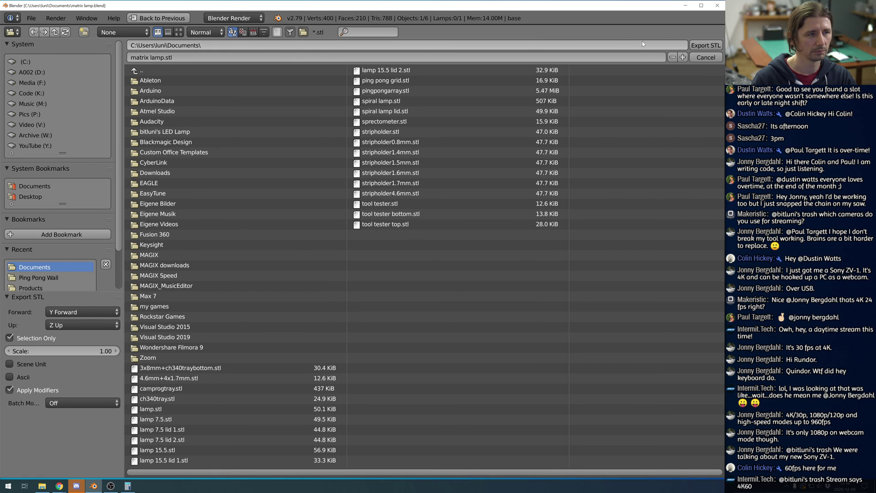
left_click(705, 45)
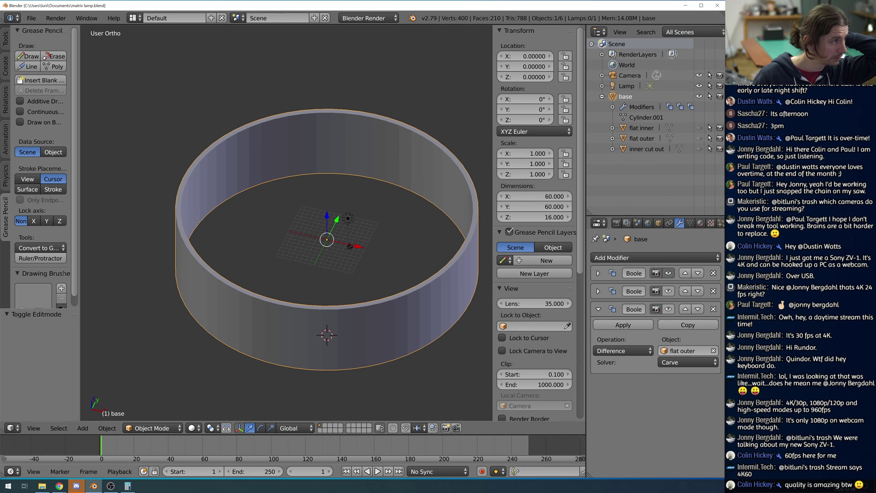
Search the computer for an installed copy of Cura, and close the search.
left_click(6, 487)
type("c")
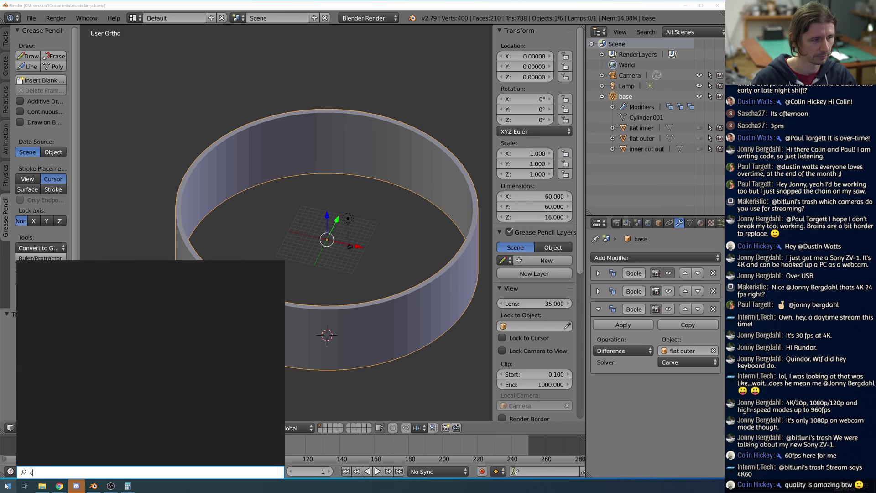
type("ur")
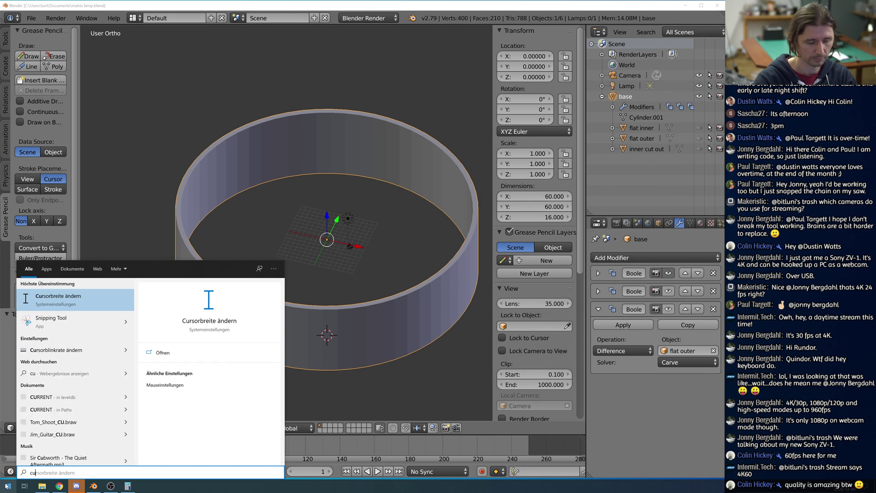
key("BackSpace")
key("BackSpace")
key("BackSpace")
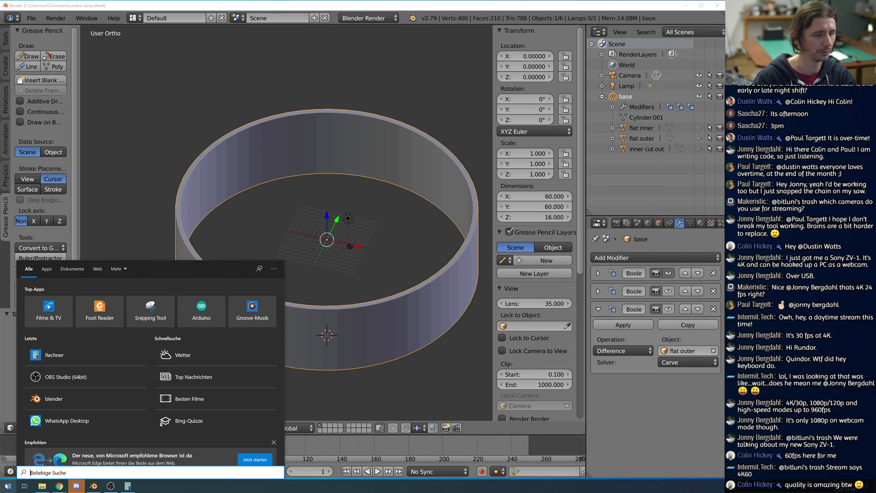
key("Escape")
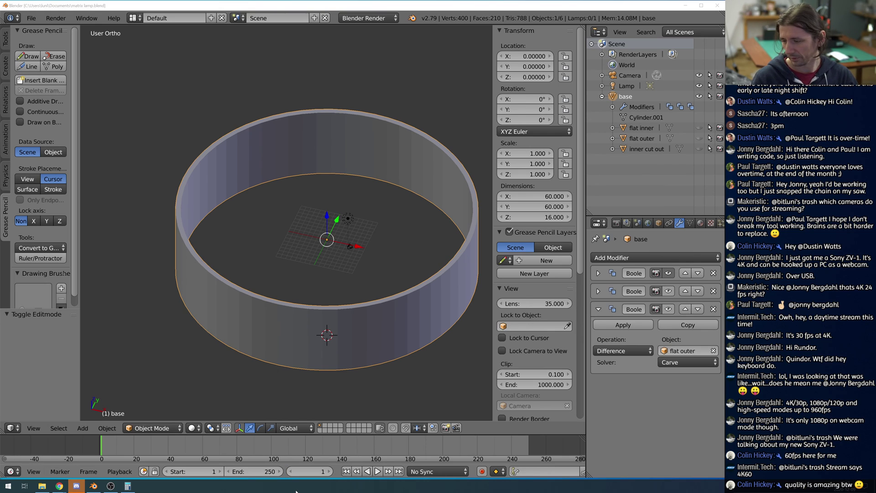
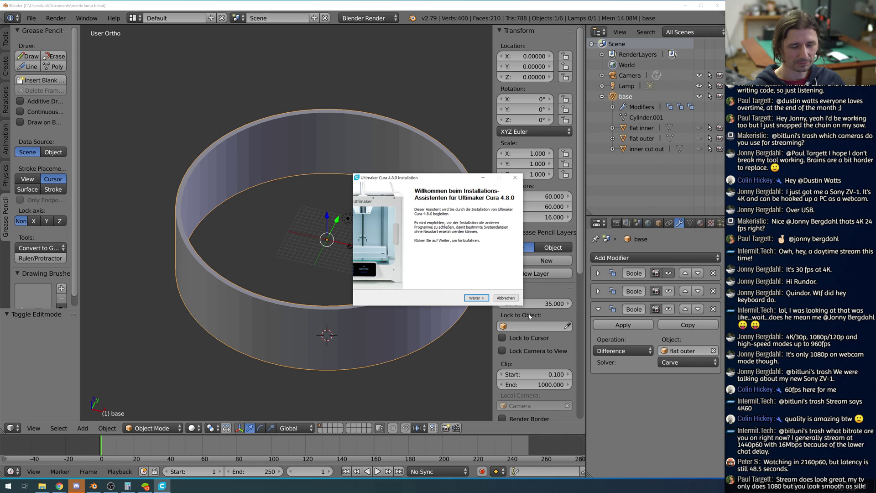
Install Ultimaker Cura 4.8.0 with the licence accepted and the default folder and Start menu entry, and launch it on completion.
left_click(480, 299)
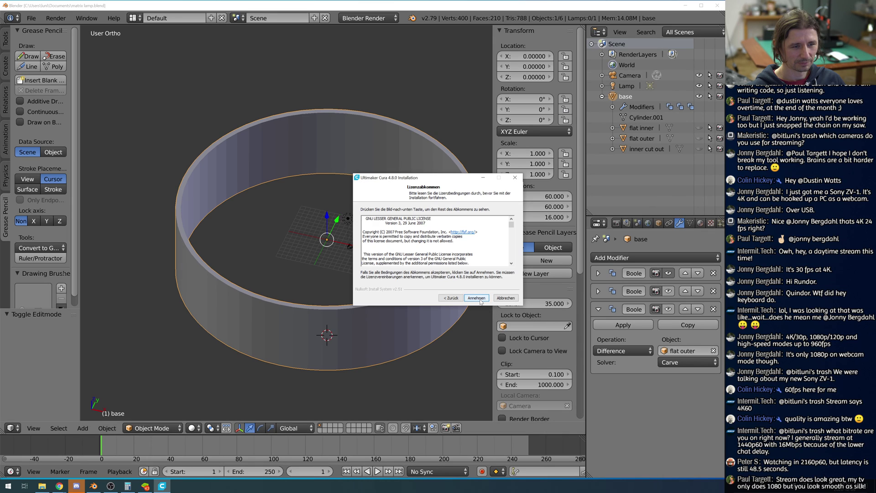
left_click(481, 299)
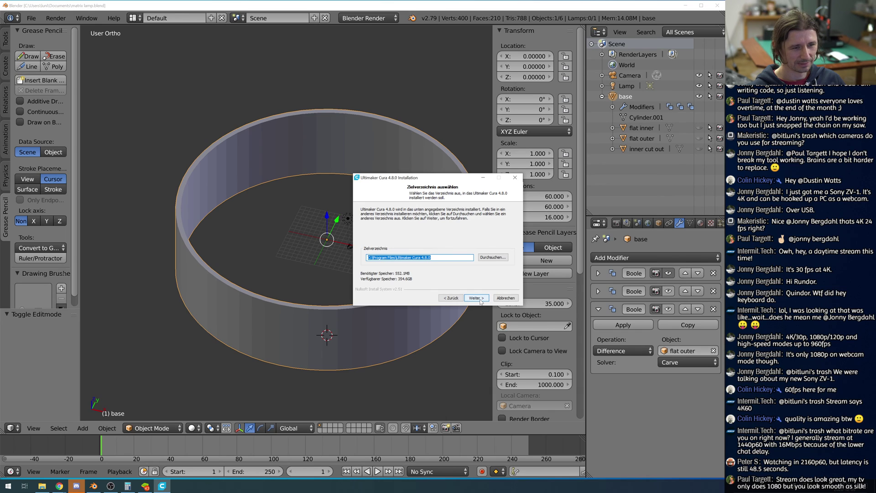
left_click(480, 300)
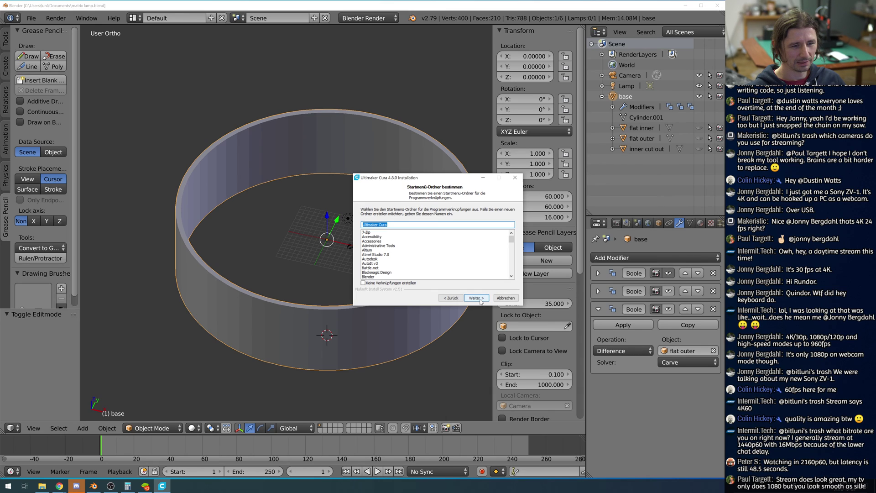
left_click(480, 299)
left_click(480, 299)
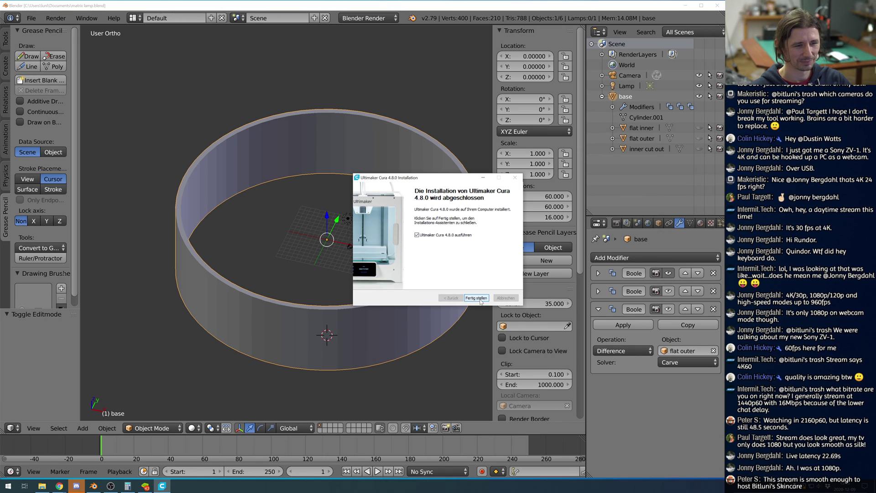
left_click(478, 299)
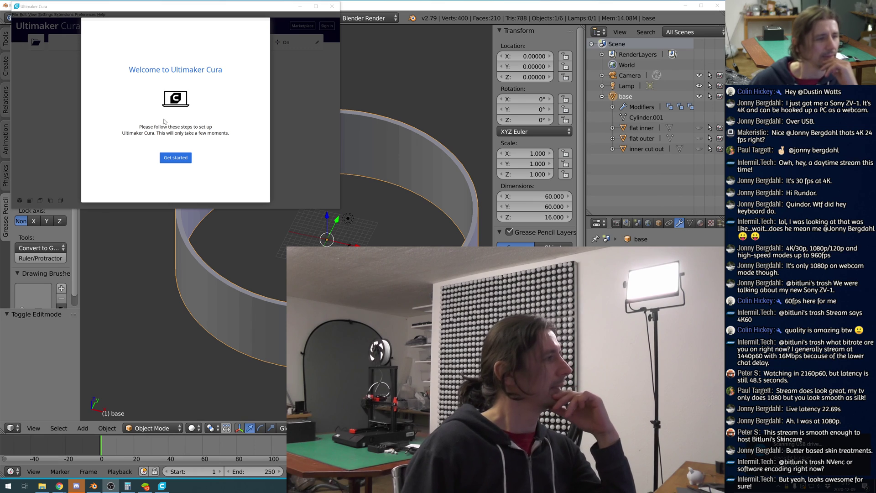
Start Ultimaker Cura's first-run setup, accept the user agreement and skip the account sign-in.
left_click(183, 161)
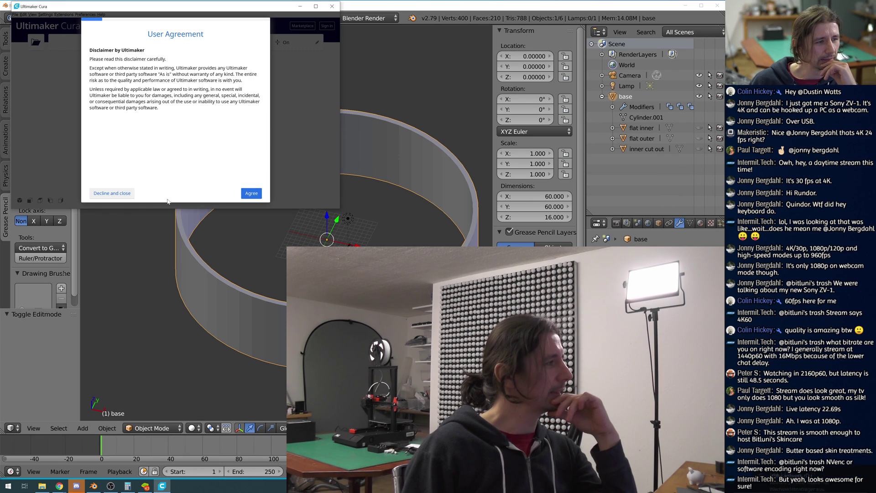
left_click(247, 194)
left_click(248, 194)
left_click(248, 194)
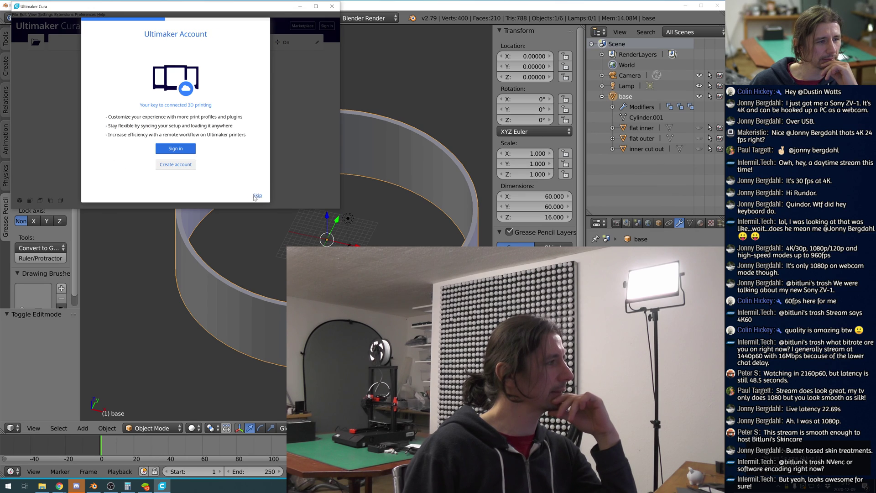
left_click(255, 196)
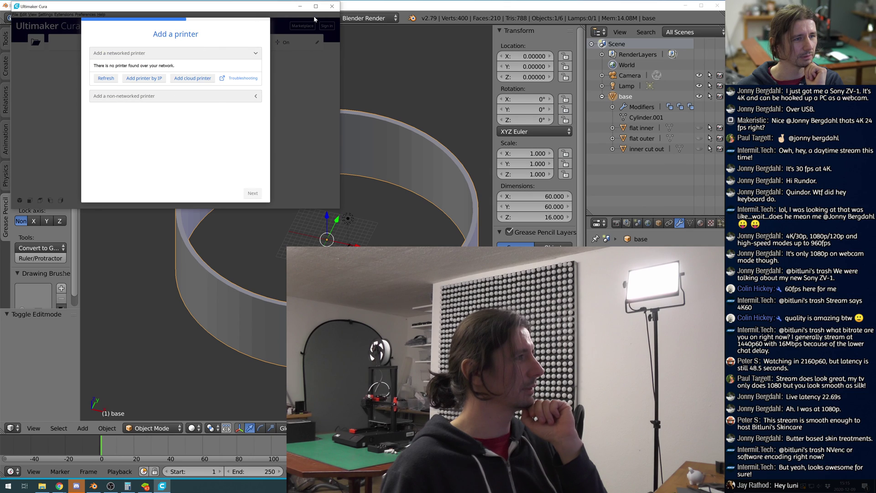
Enlarge the Cura window and choose the Anet ET4 from the non-networked printers, checking the neighbouring models and brands.
left_click_drag(336, 207, 574, 399)
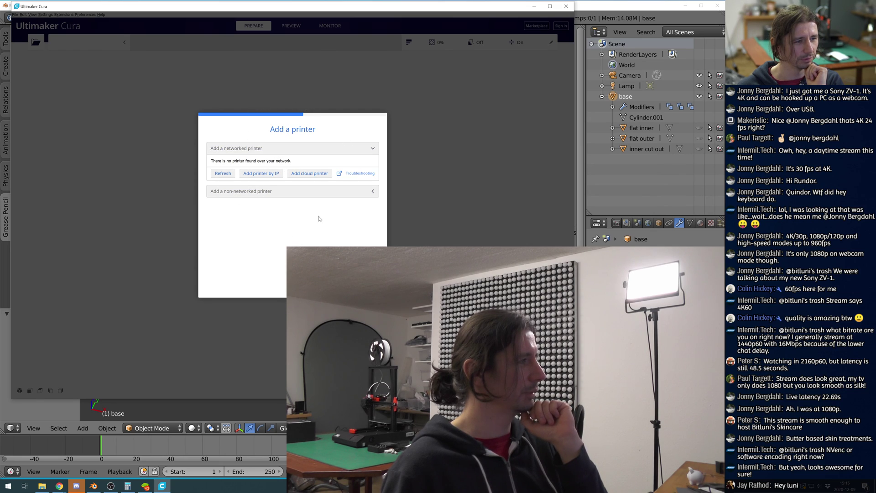
left_click(324, 194)
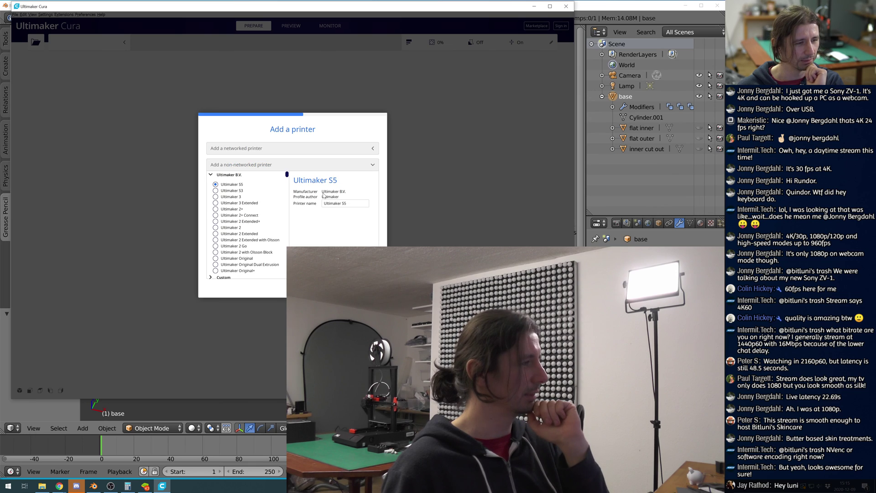
scroll(254, 241, "down", 3)
scroll(255, 240, "down", 2)
scroll(254, 241, "down", 4)
left_click(210, 203)
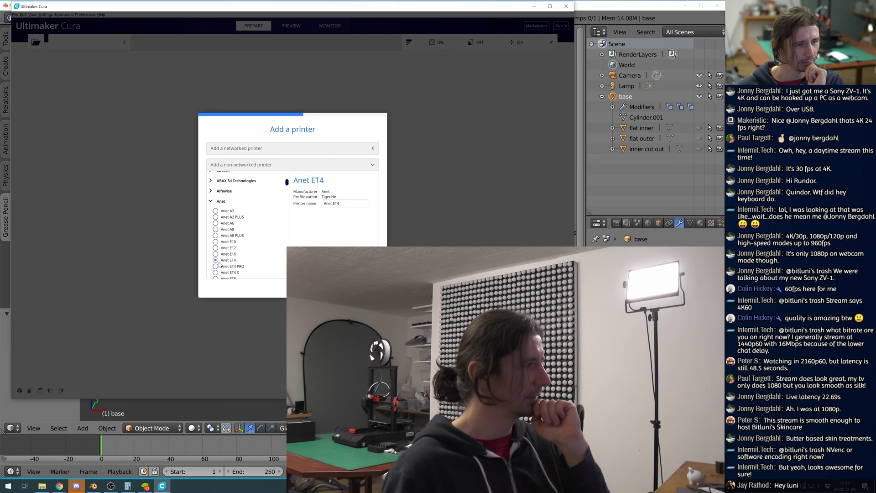
scroll(237, 269, "down", 2)
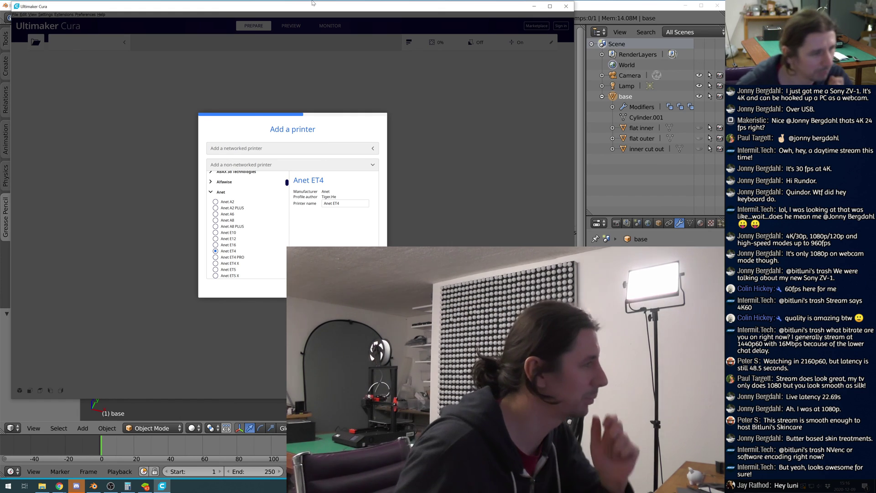
scroll(264, 233, "down", 1)
scroll(263, 233, "down", 2)
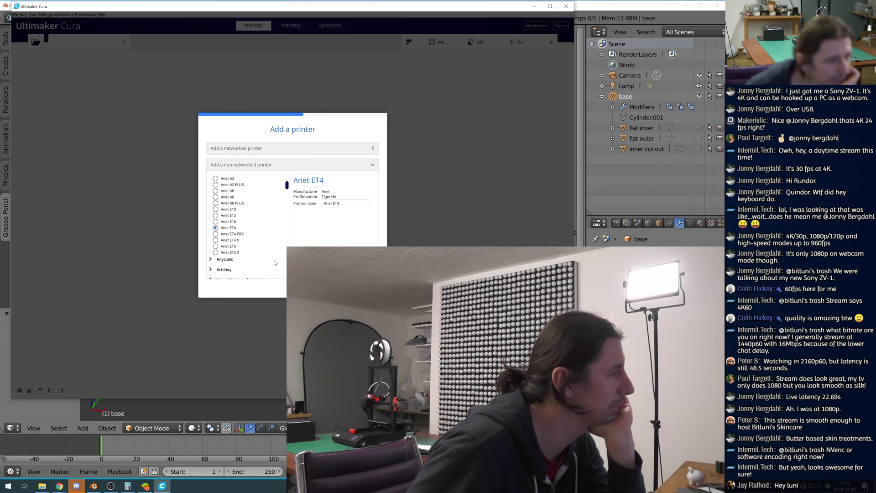
scroll(258, 255, "down", 3)
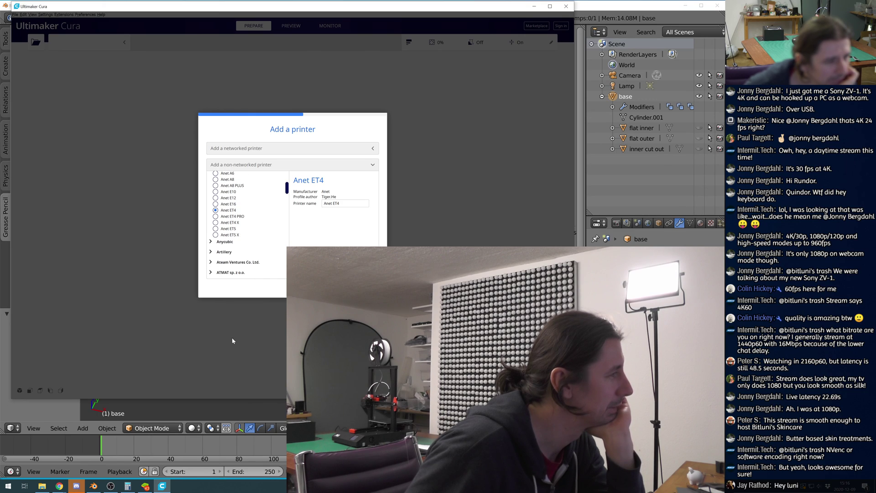
Switch to the File Explorer window with the USB drive's Cura folder and place it below the printer setup dialog.
mouse_move(46, 489)
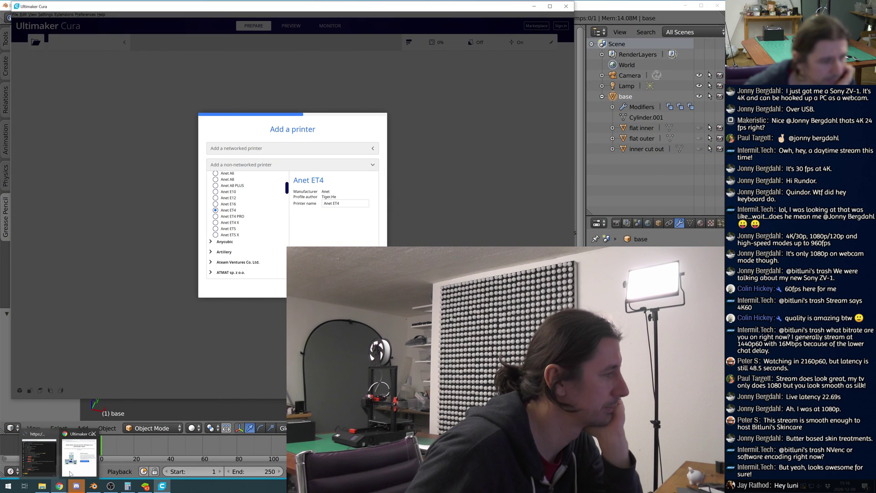
left_click(43, 486)
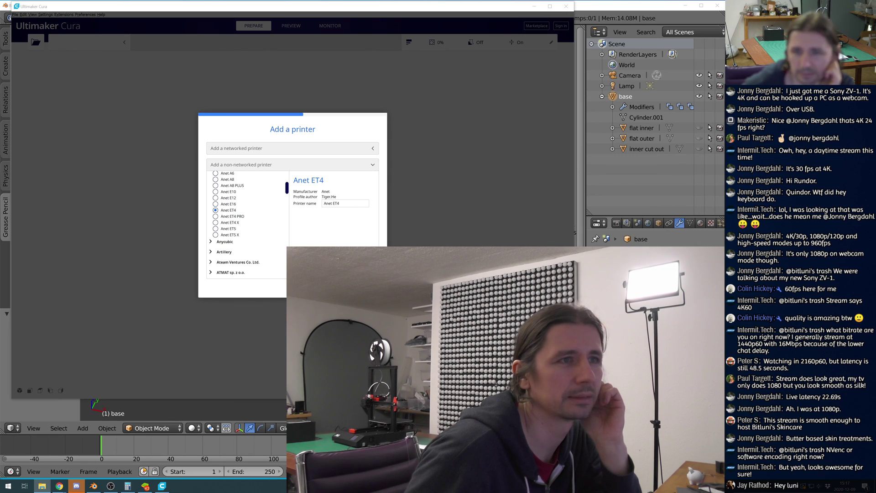
left_click_drag(301, 0, 291, 315)
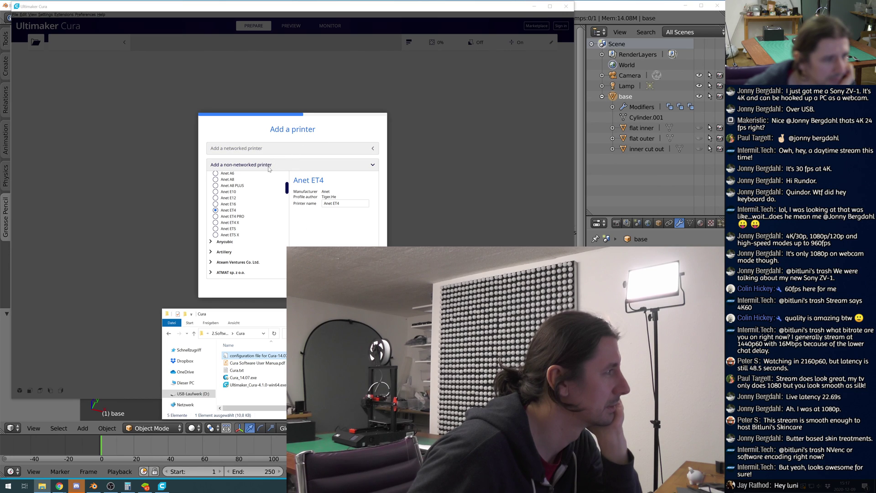
Look through the printer brands in Cura once more and finish the setup with the Anet ET4.
scroll(260, 234, "down", 4)
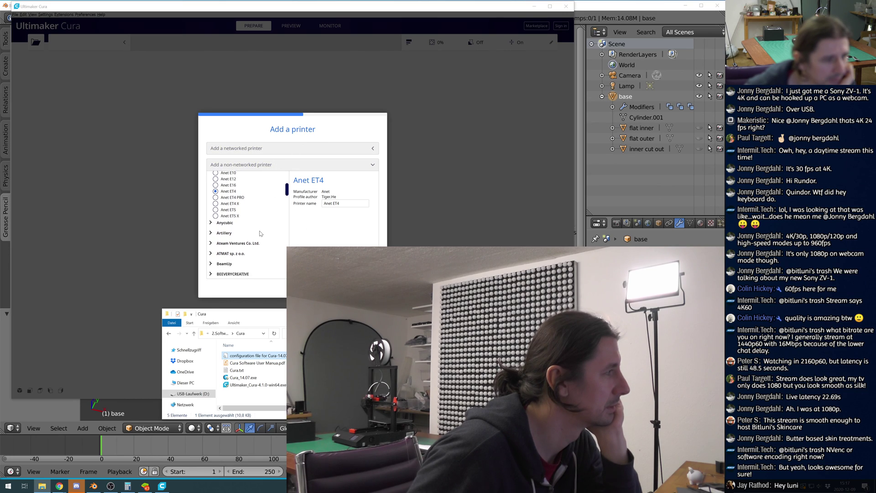
left_click(288, 192)
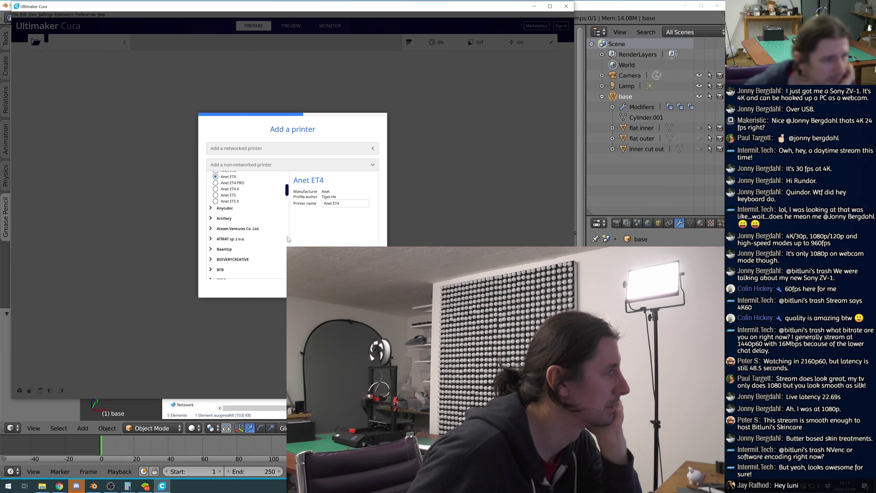
scroll(284, 198, "up", 6)
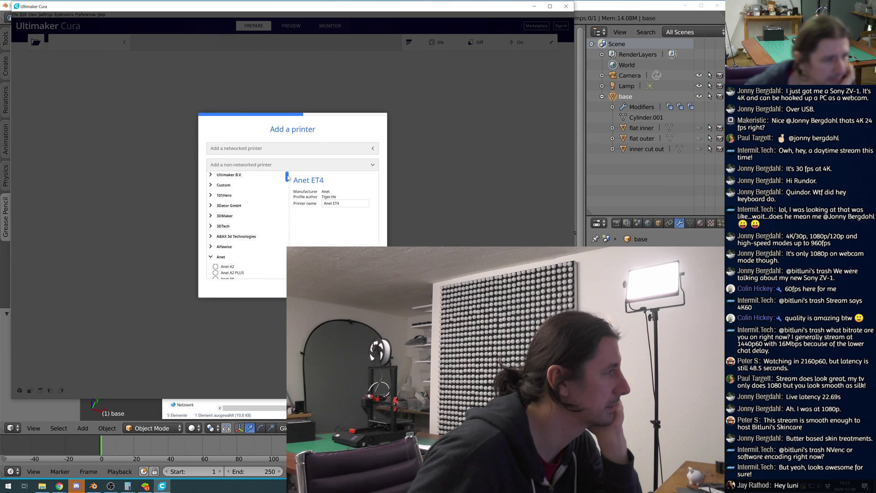
left_click_drag(289, 179, 288, 189)
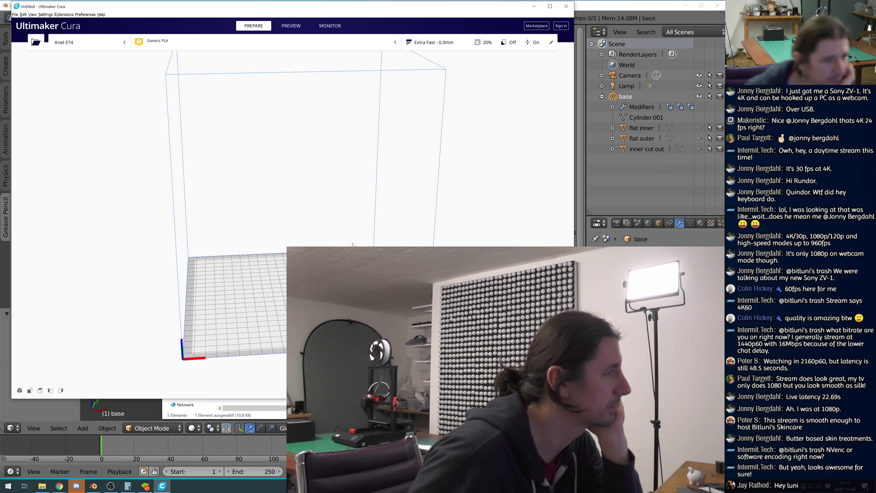
left_click(363, 287)
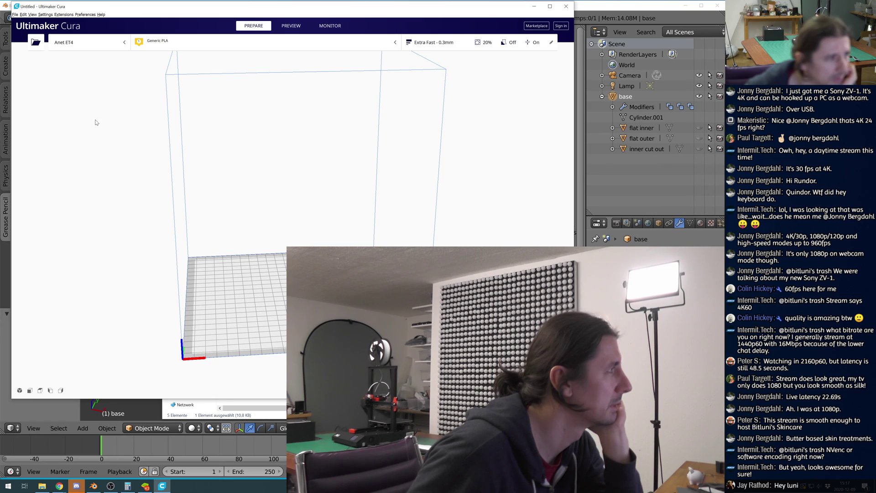
Check the configured printers in Cura's preferences, look at the options for adding a printer and close the preferences.
left_click(64, 15)
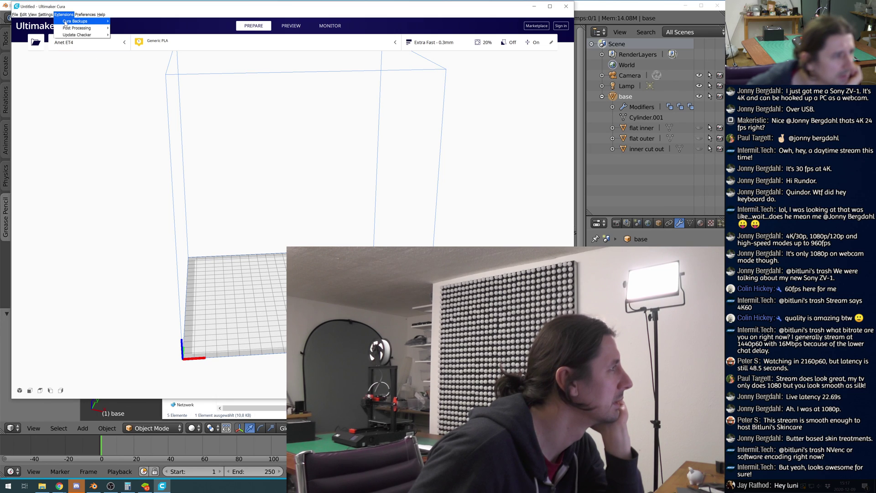
mouse_move(51, 16)
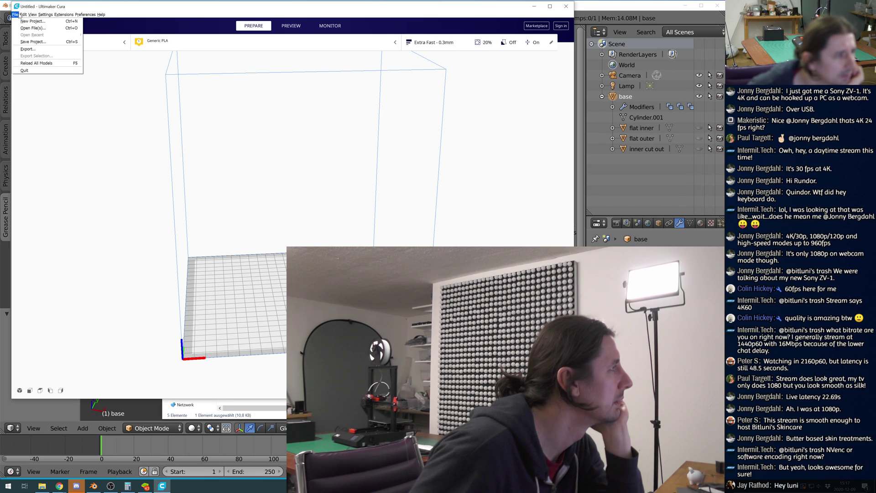
left_click(88, 21)
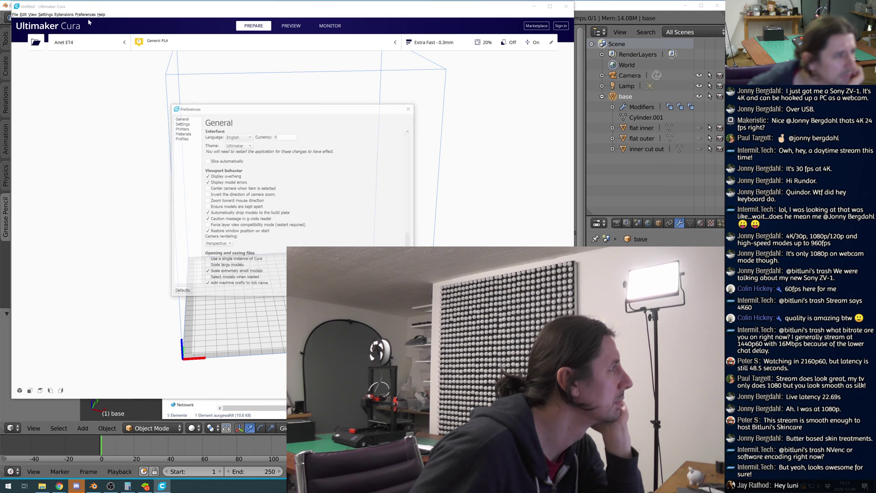
left_click(181, 129)
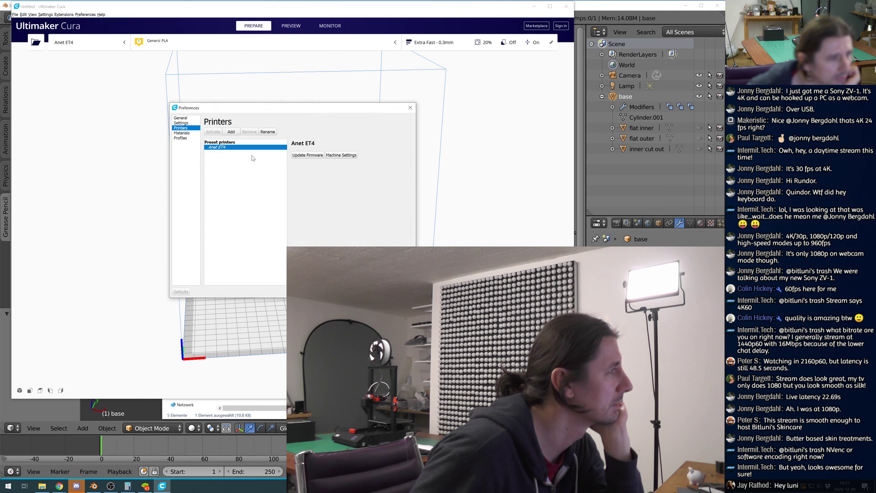
left_click(231, 132)
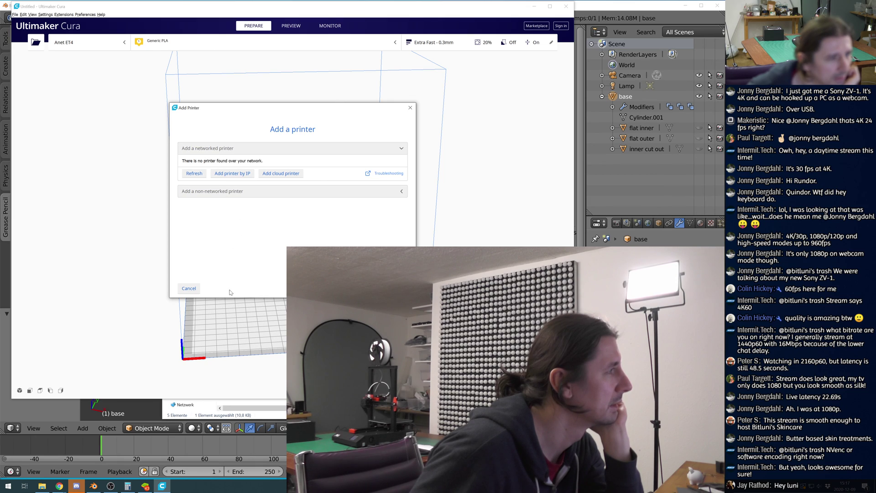
left_click(410, 108)
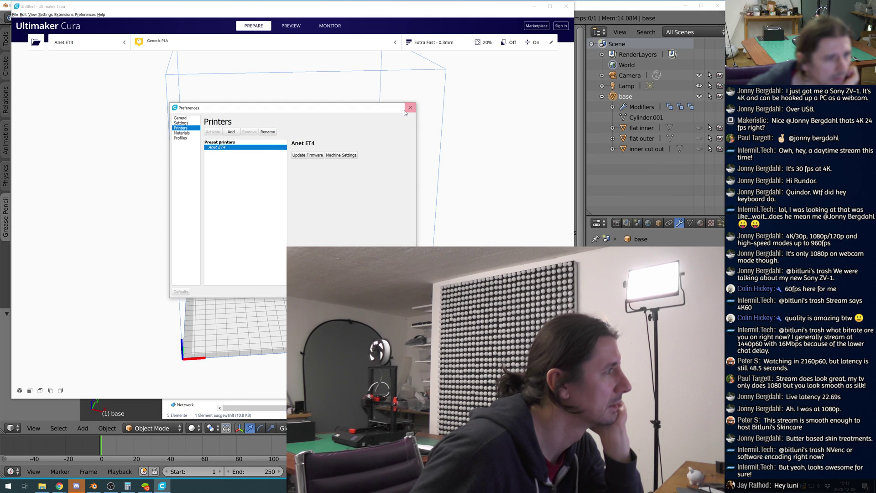
left_click(411, 109)
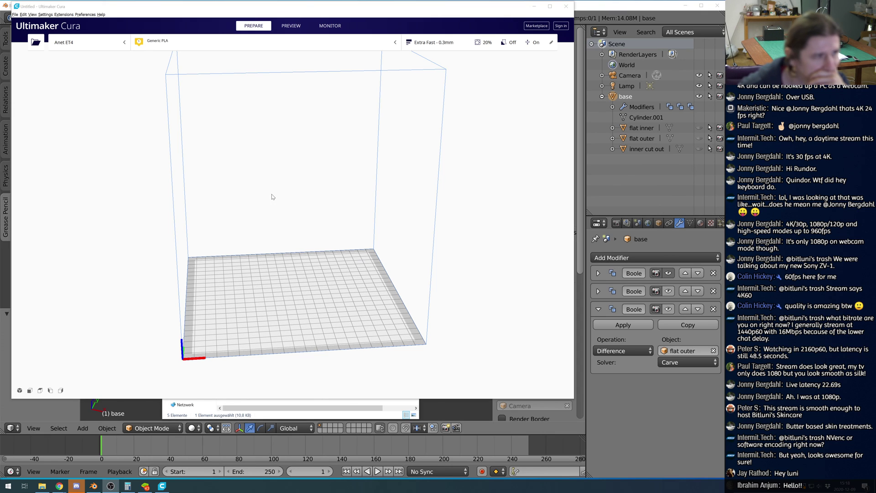
Bring up the File Explorer window, move it out of the way and load the matrix lamp model onto Cura's build plate.
left_click(353, 276)
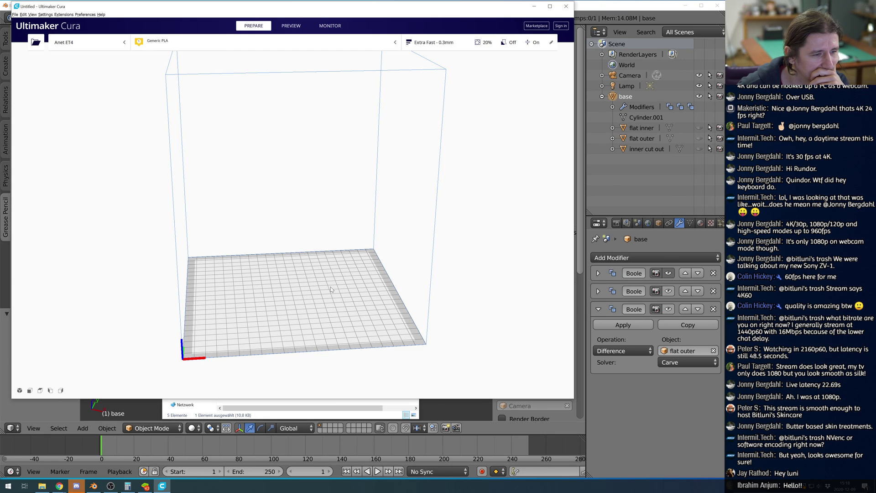
mouse_move(321, 306)
right_mouse_down()
mouse_move(322, 320)
mouse_move(318, 274)
mouse_move(333, 297)
right_mouse_up()
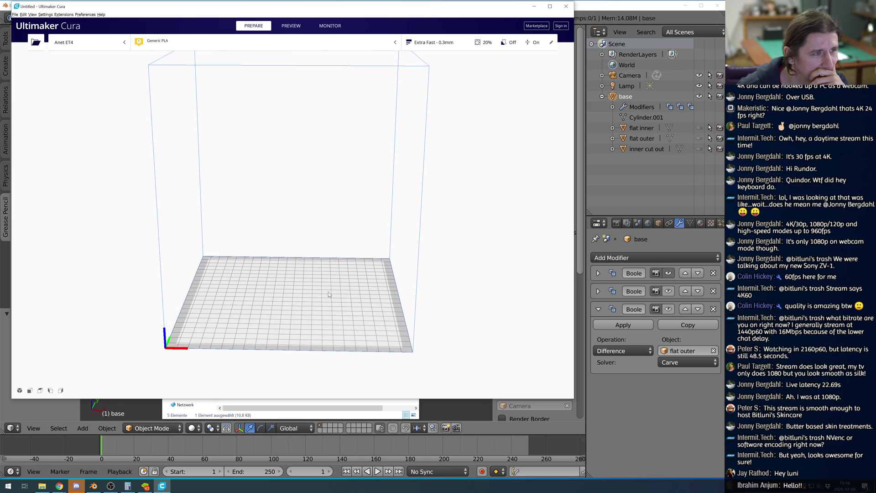
left_click(41, 486)
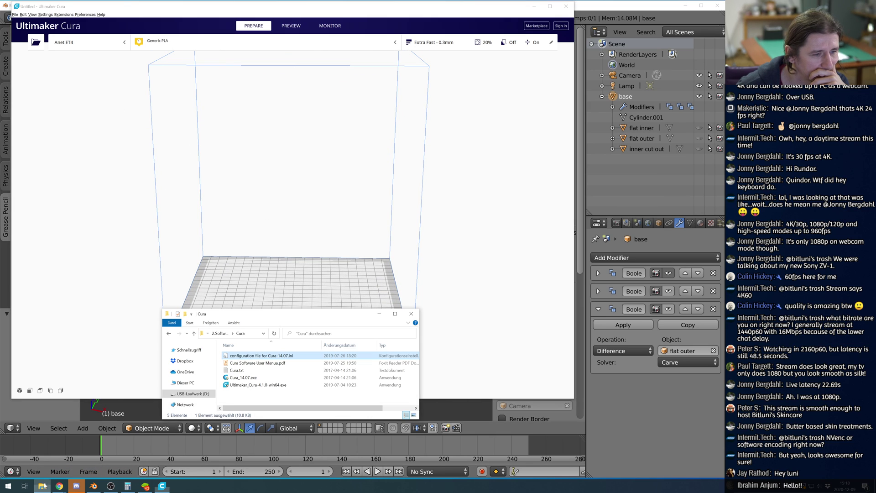
left_click_drag(264, 317, 263, 492)
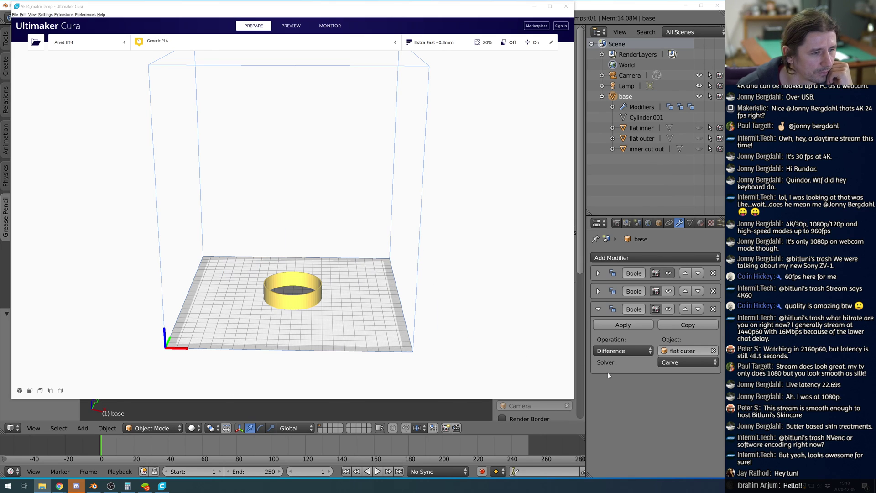
scroll(370, 316, "up", 4)
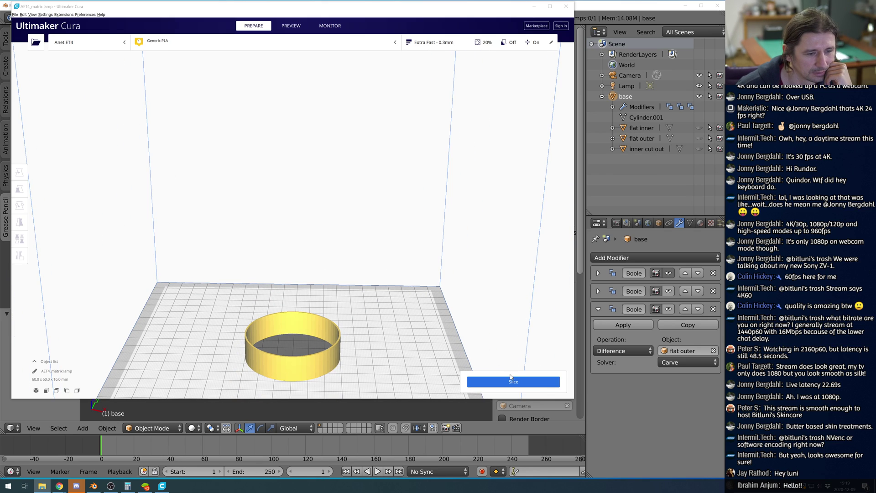
Review the print settings with the Extra Fast 0.3 mm profile and slice the ring.
left_click(424, 44)
left_click(424, 44)
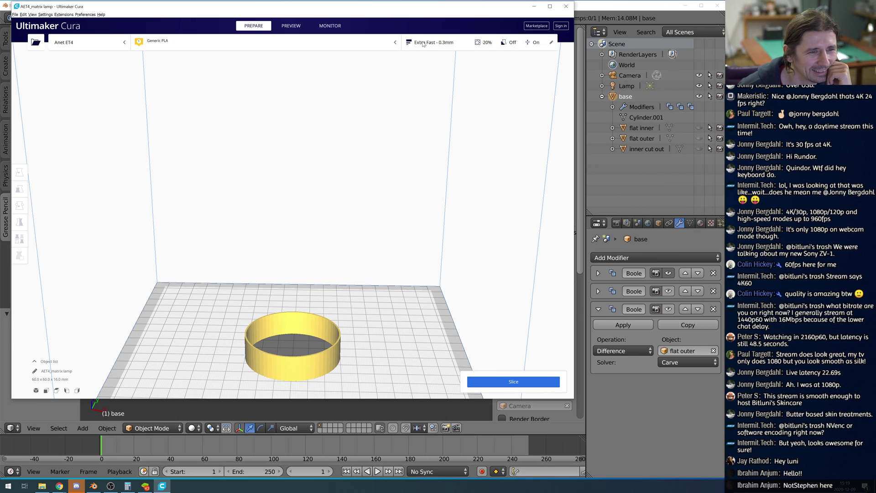
left_click(480, 43)
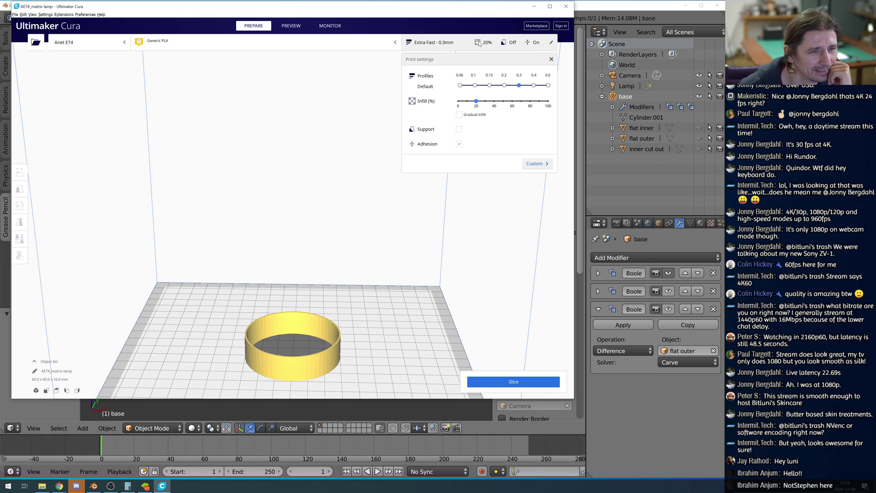
left_click(440, 43)
left_click(505, 381)
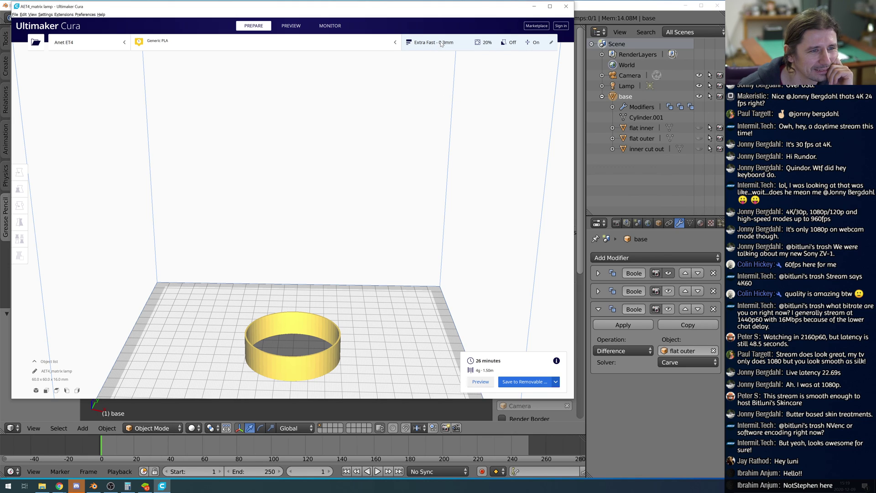
Set the infill to 0%, turn off build plate adhesion and slice the ring again.
left_click(481, 43)
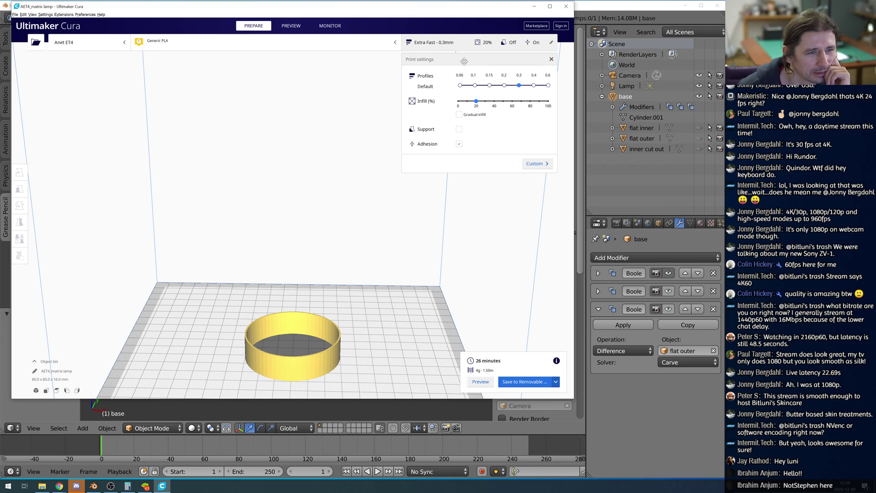
left_click_drag(476, 101, 459, 102)
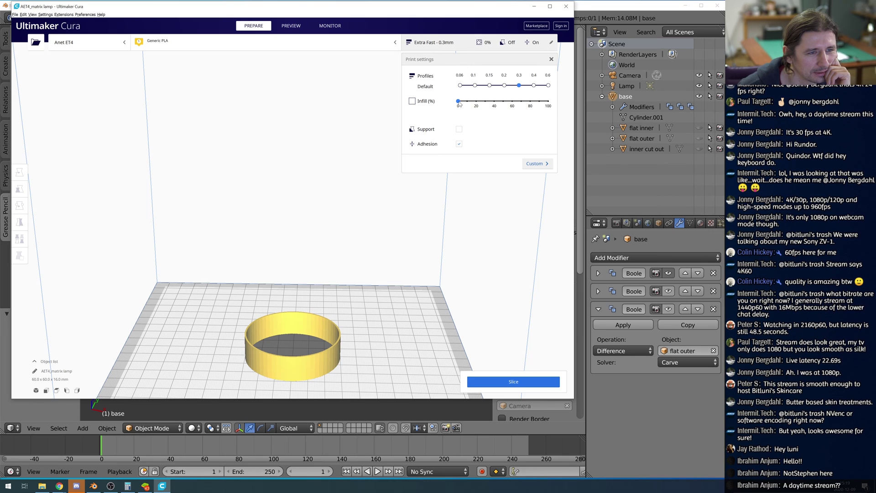
left_click(529, 382)
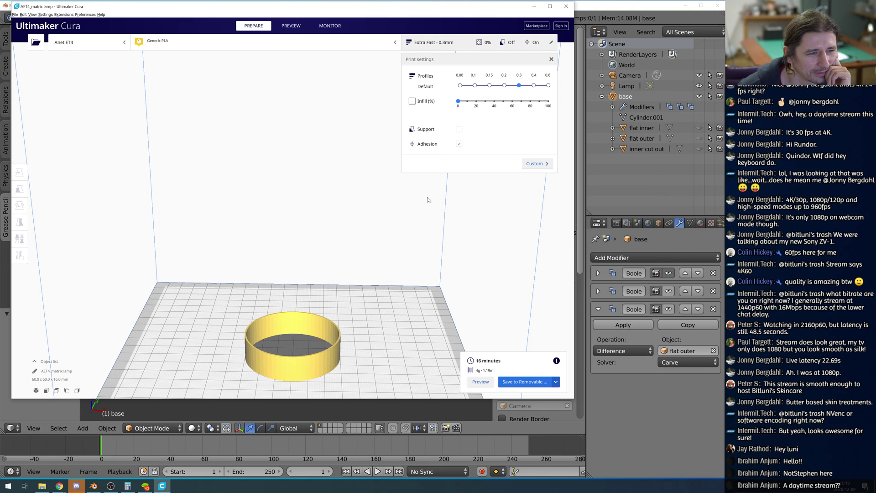
left_click(459, 144)
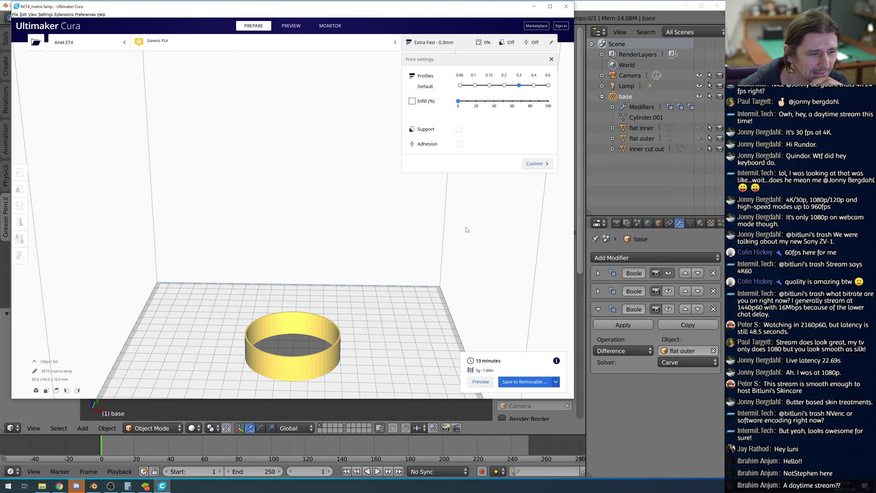
Save the sliced matrix lamp G-code to the removable drive, eject the drive and minimize Cura.
left_click(518, 385)
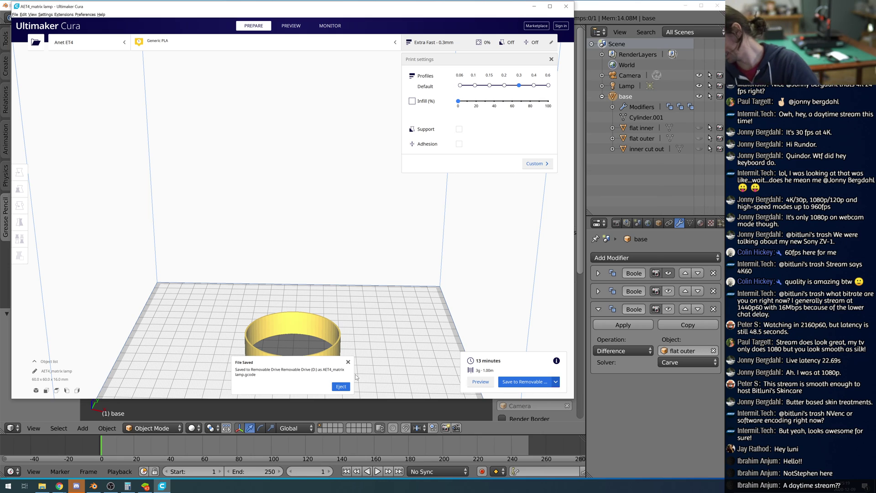
left_click(341, 387)
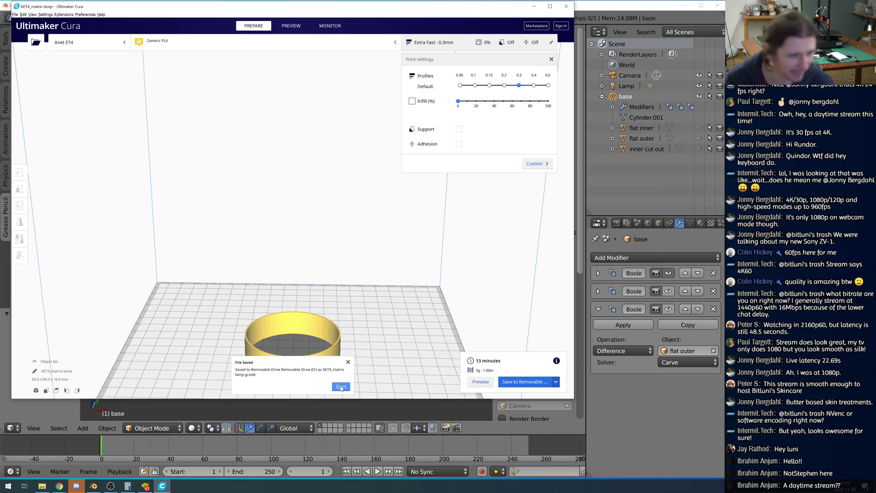
left_click(533, 6)
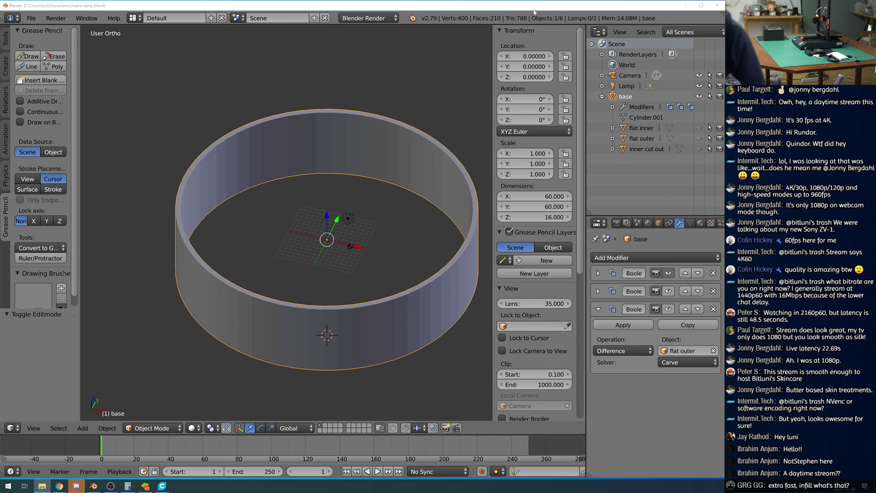
Restore the Cura window, check the material setting and inspect the sliced ring in the layer preview.
left_click(165, 486)
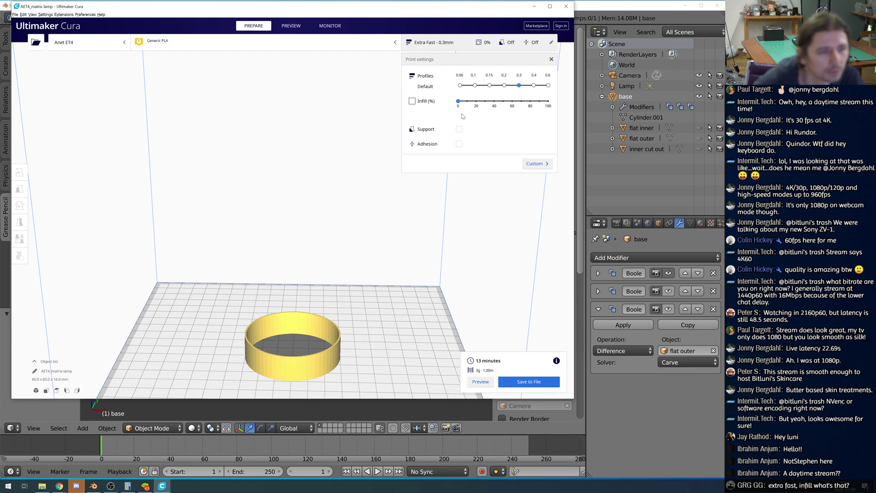
left_click(191, 40)
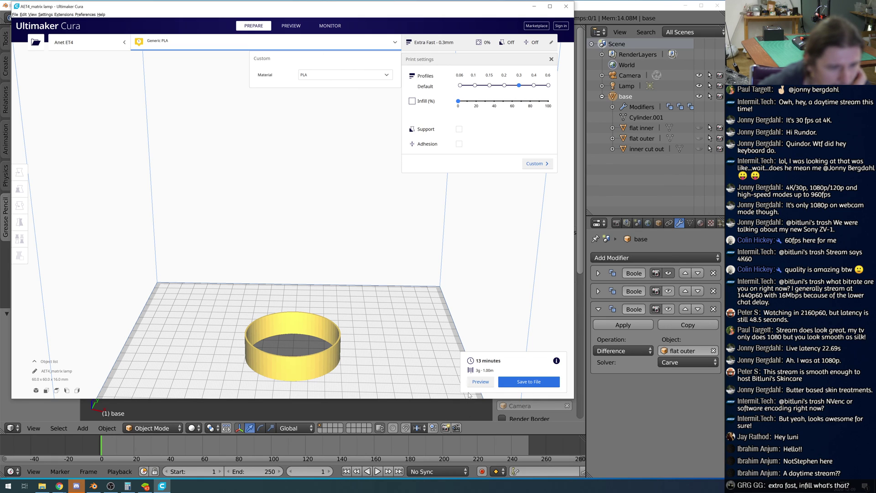
left_click(480, 382)
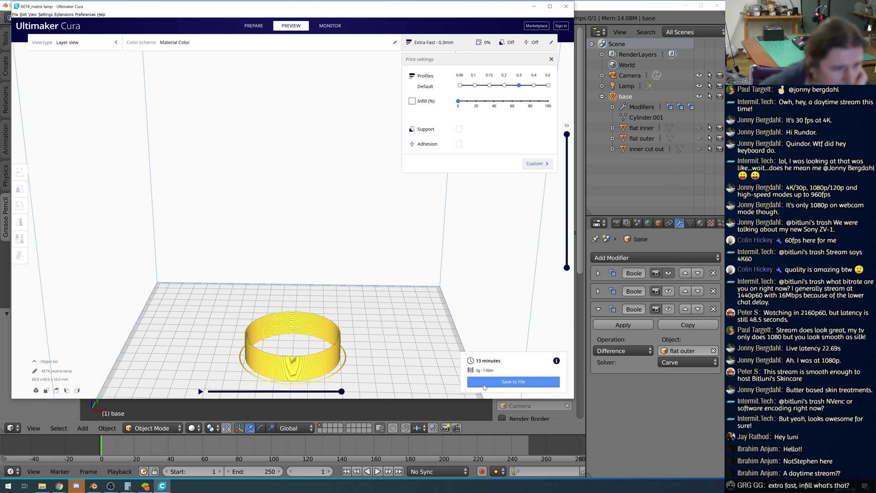
right_click_drag(322, 364, 316, 391)
scroll(291, 362, "up", 3)
scroll(290, 362, "down", 5)
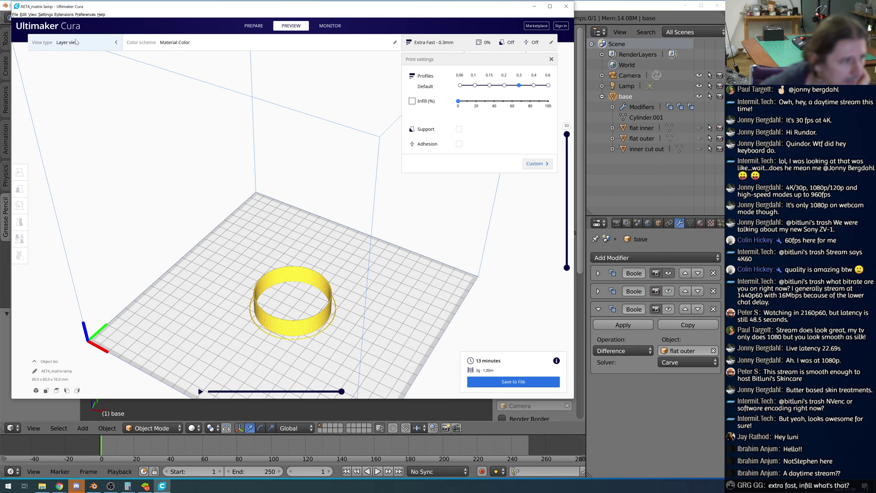
Look through Cura's help options and show the configuration folder.
left_click(101, 14)
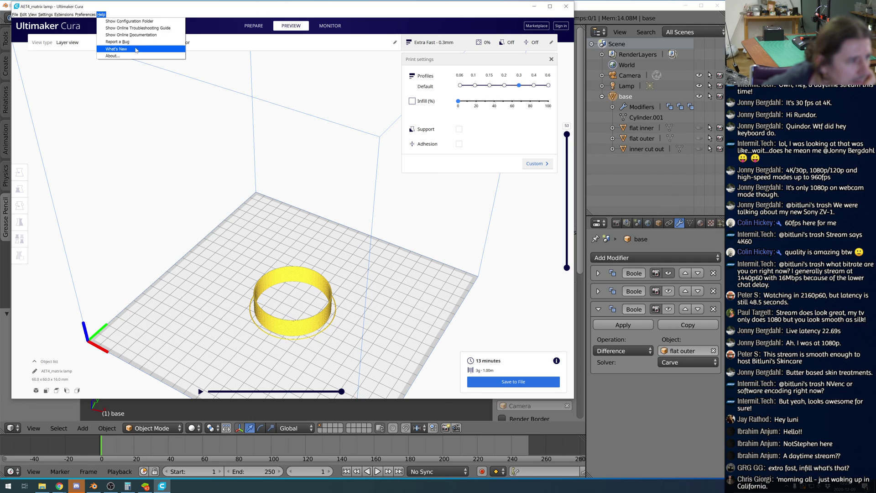
left_click(153, 21)
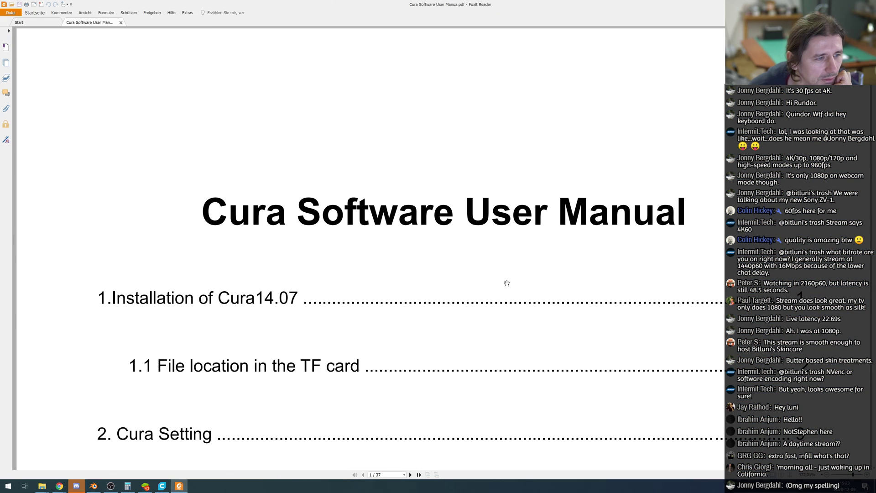
Read through the contents page of the Cura Software User Manual and continue to the Cura 14.07 installation chapter.
scroll(479, 250, "down", 3)
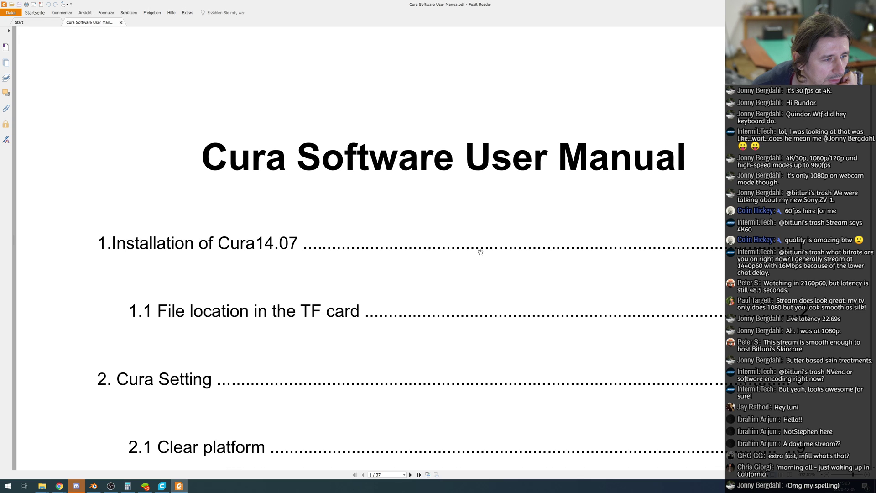
scroll(480, 252, "down", 4)
scroll(481, 252, "down", 1)
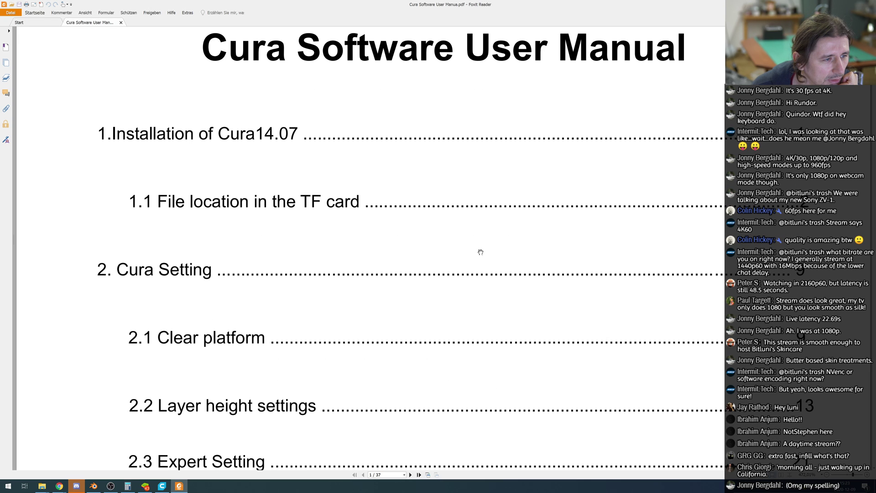
scroll(480, 251, "down", 5)
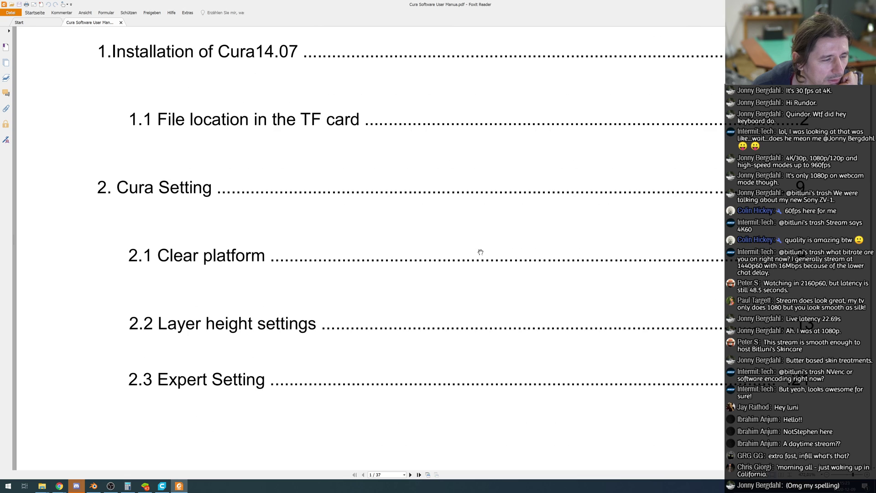
scroll(480, 252, "down", 2)
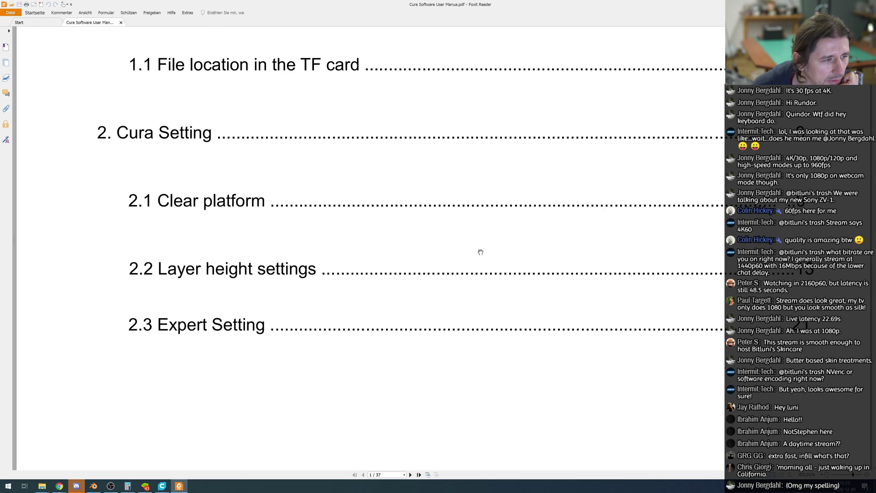
scroll(481, 252, "down", 7)
scroll(480, 252, "down", 18)
scroll(481, 252, "down", 17)
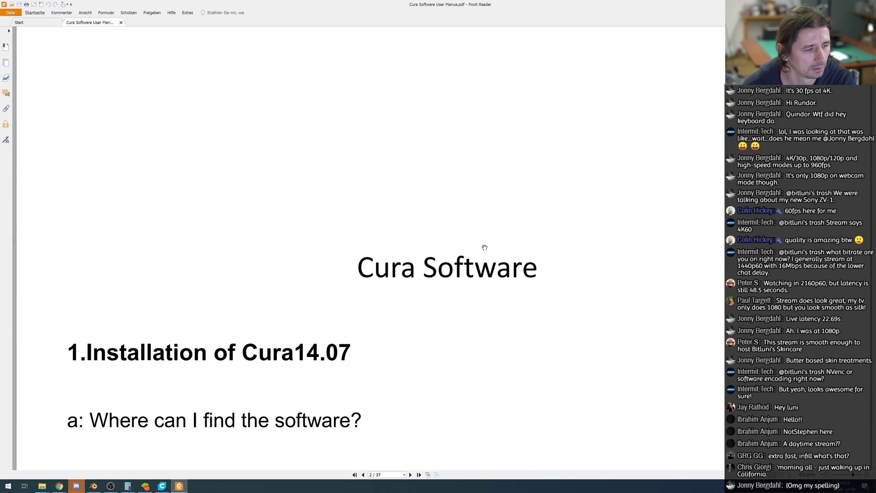
Read the manual's installation chapter, covering the TF card files, the download version list and the installer pages.
scroll(484, 248, "down", 20)
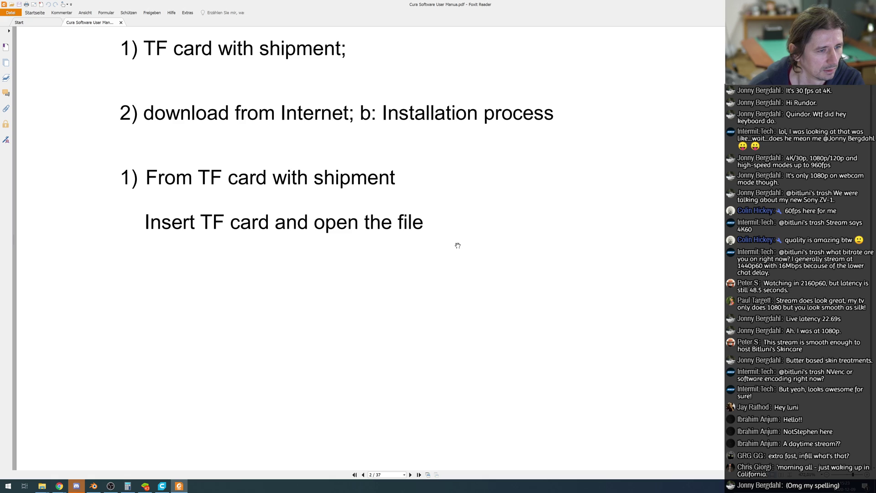
scroll(456, 241, "down", 15)
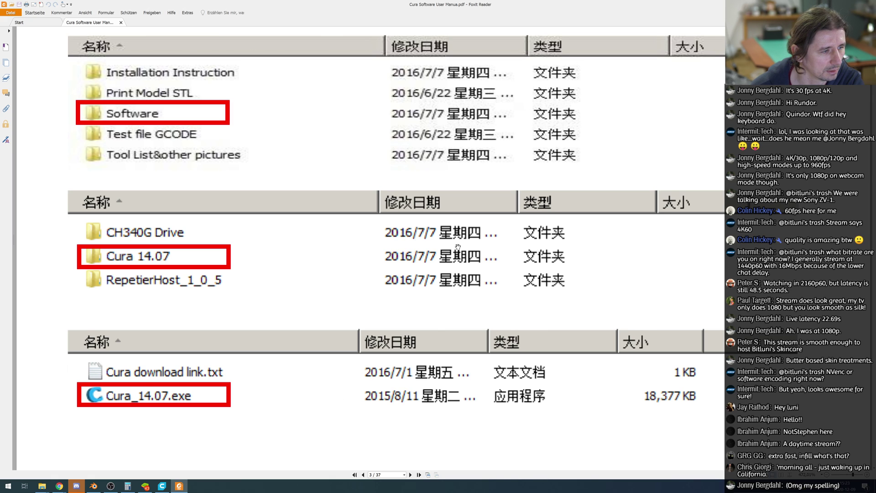
scroll(457, 247, "down", 10)
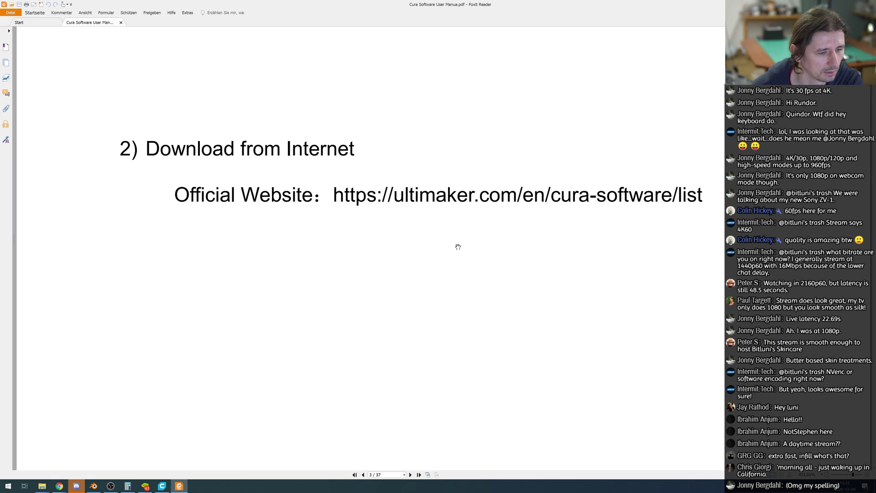
scroll(458, 247, "down", 10)
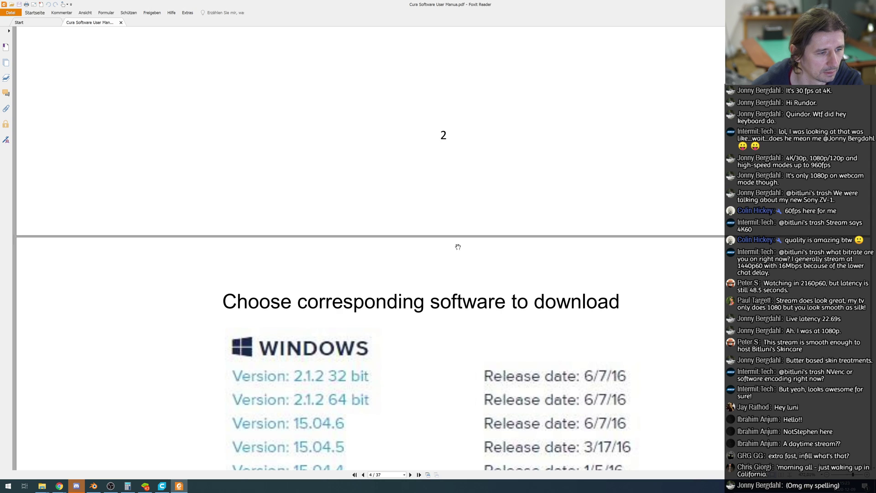
scroll(458, 246, "down", 10)
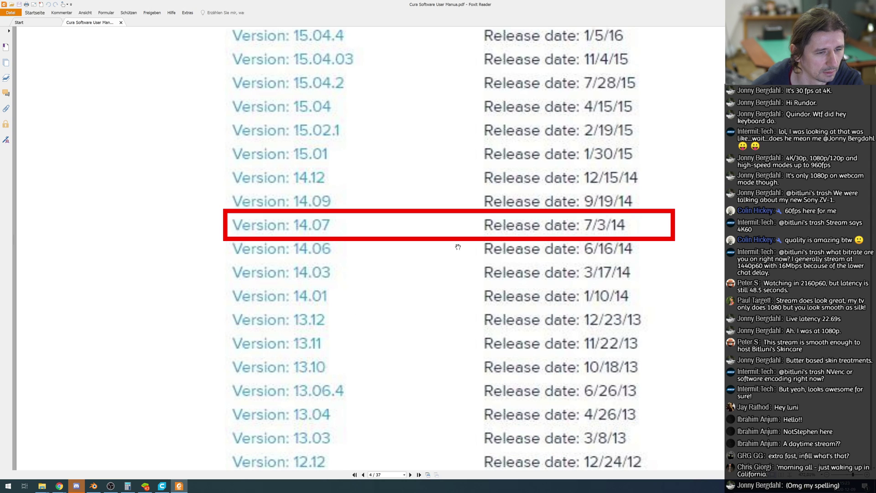
scroll(458, 247, "up", 10)
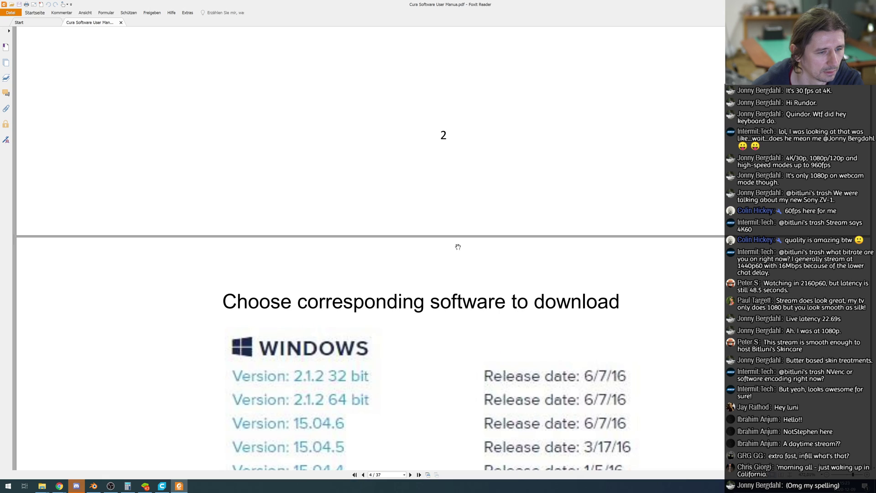
scroll(458, 247, "down", 10)
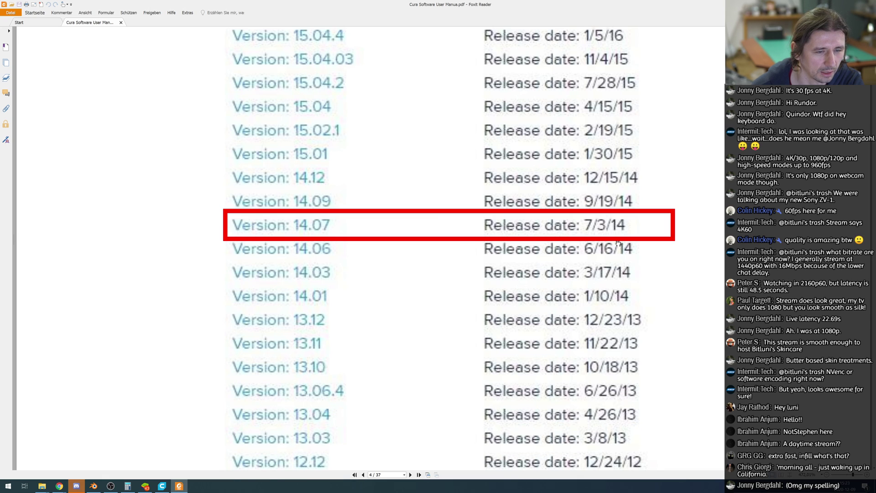
scroll(328, 227, "down", 10)
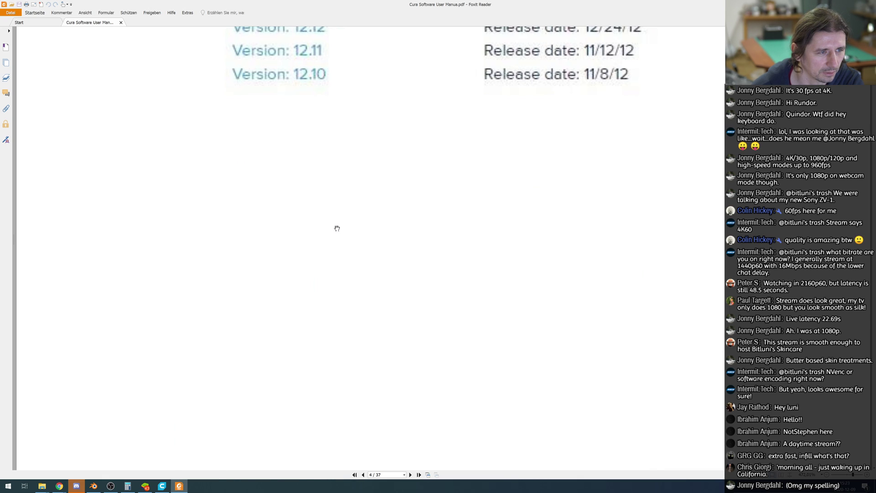
scroll(336, 228, "down", 10)
scroll(402, 243, "down", 20)
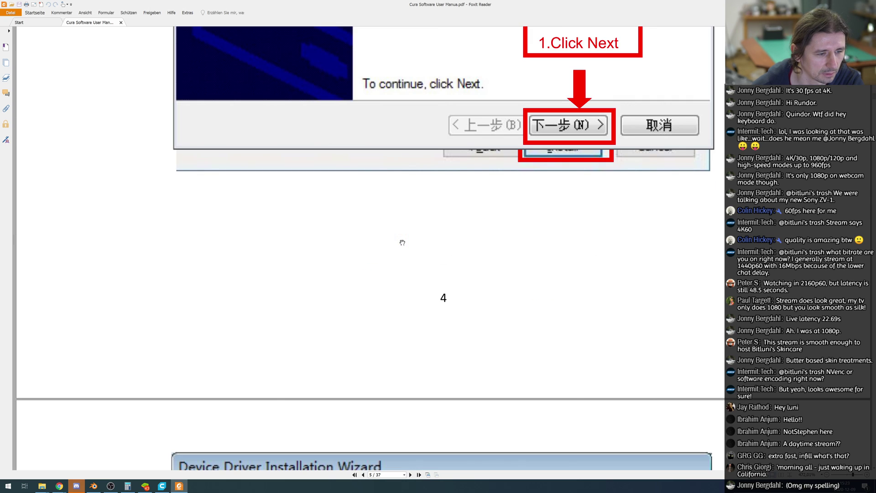
scroll(402, 242, "down", 10)
scroll(402, 242, "down", 10)
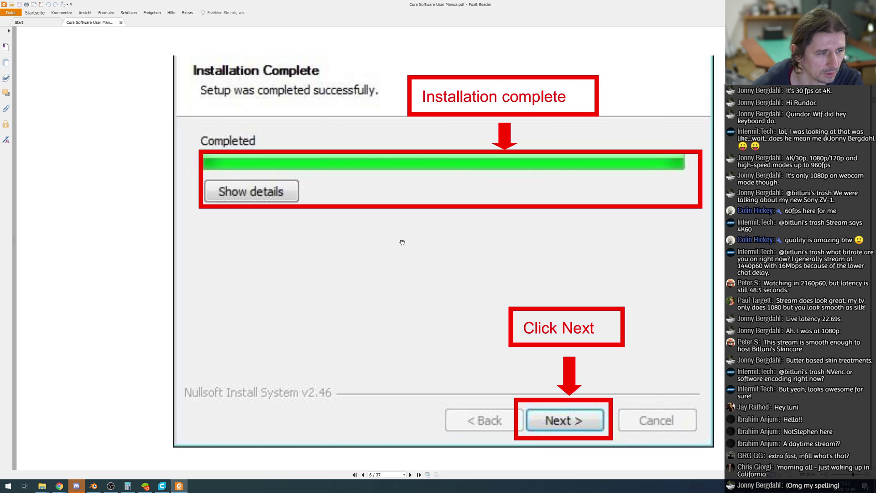
scroll(402, 242, "down", 10)
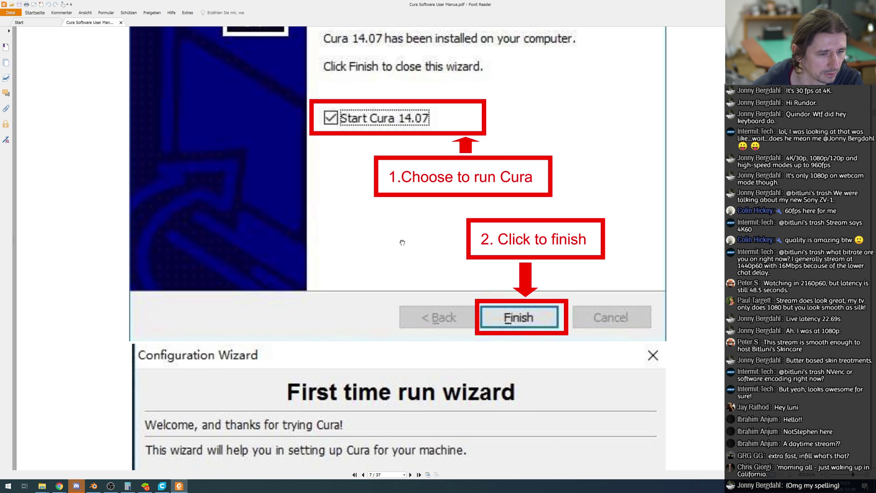
Examine the manual's configuration wizard pages, especially the ET4 machine parameters under Custom RepRap information.
scroll(402, 242, "down", 10)
scroll(402, 243, "down", 10)
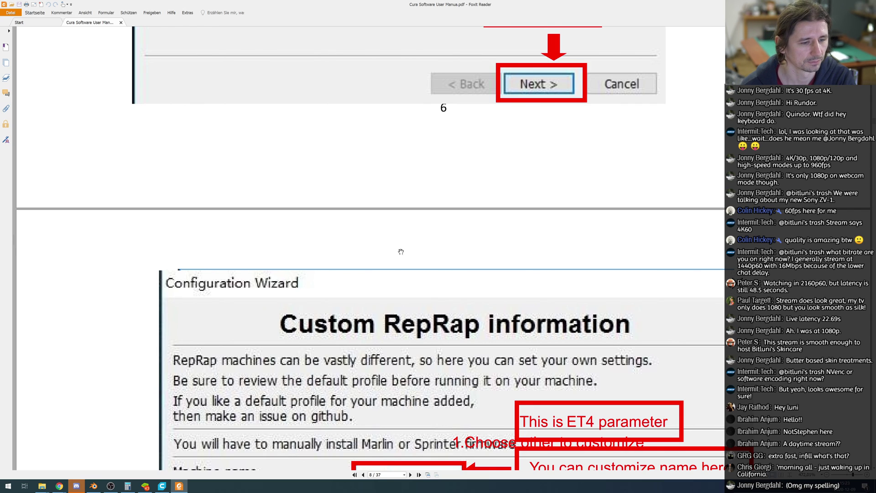
scroll(401, 251, "down", 10)
scroll(401, 251, "up", 10)
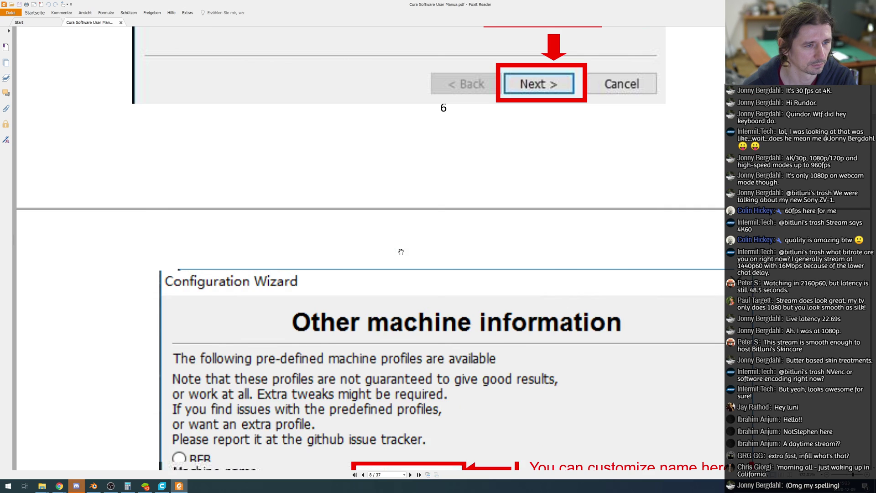
scroll(400, 252, "down", 5)
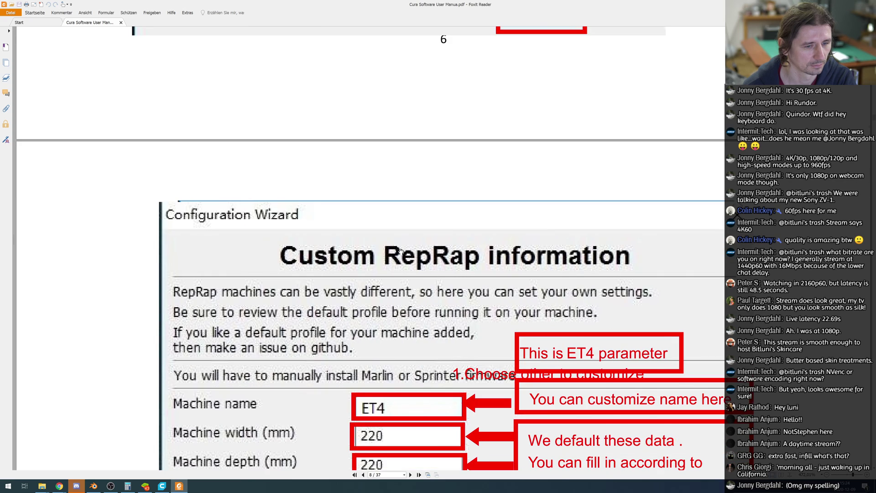
scroll(400, 251, "down", 1)
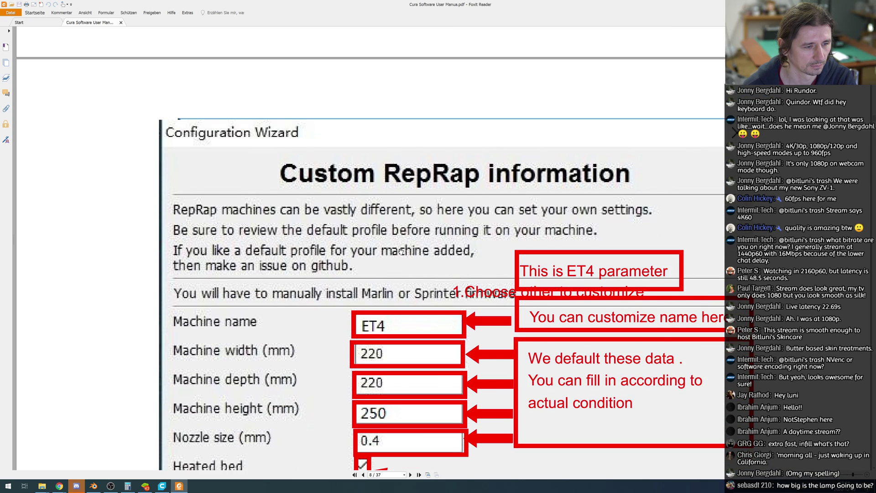
scroll(400, 251, "down", 3)
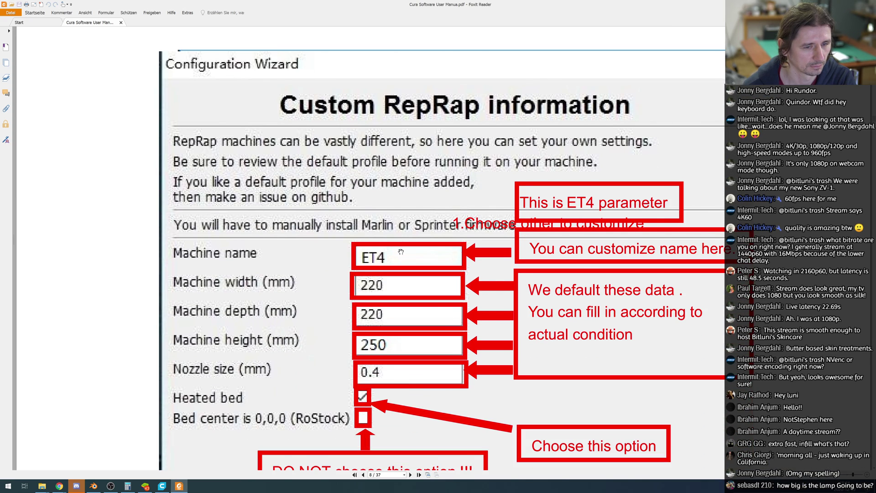
scroll(401, 252, "down", 1)
scroll(401, 252, "down", 12)
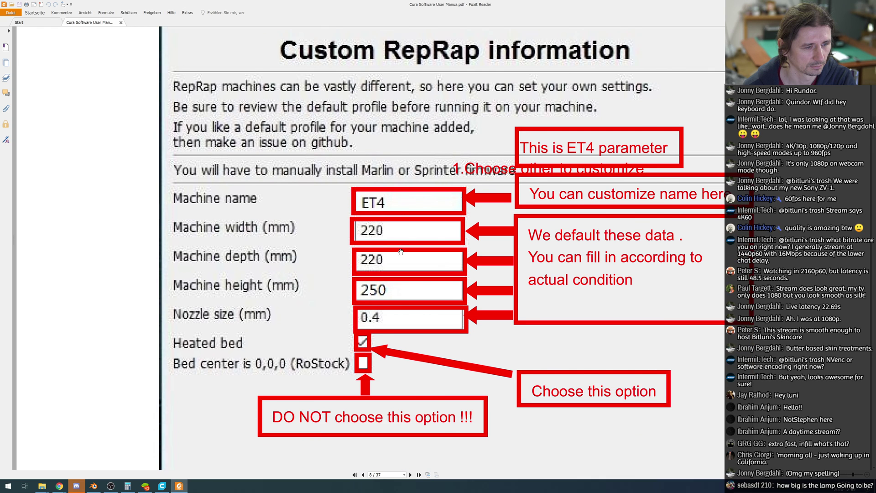
scroll(400, 251, "down", 20)
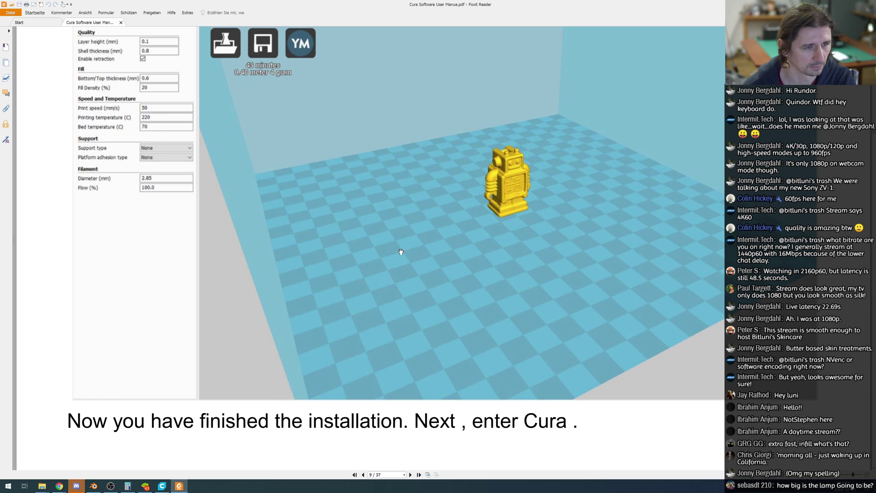
Read the manual's Cura setting pages on clearing the platform, switching to full settings and opening the ET4 profile file.
scroll(370, 256, "down", 15)
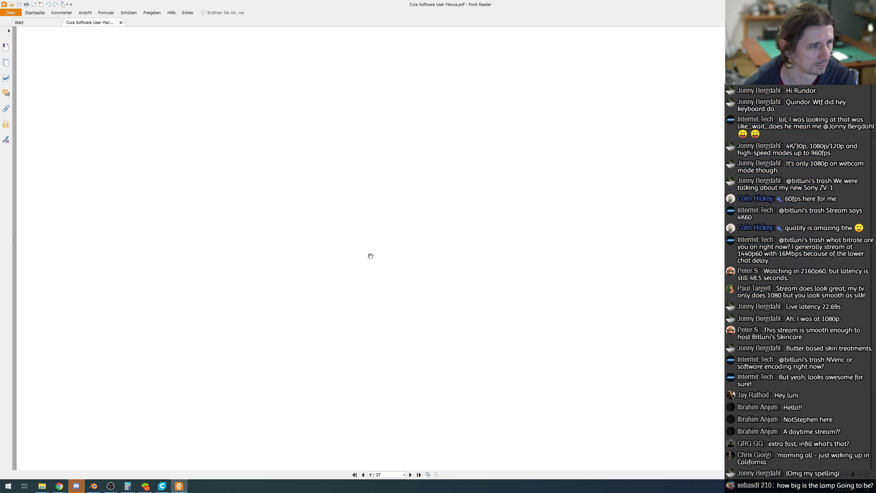
scroll(371, 256, "down", 15)
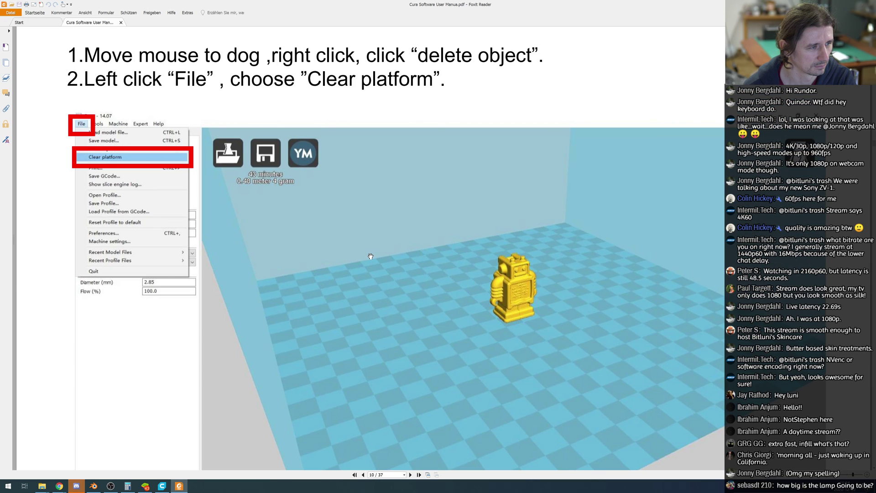
scroll(370, 256, "down", 15)
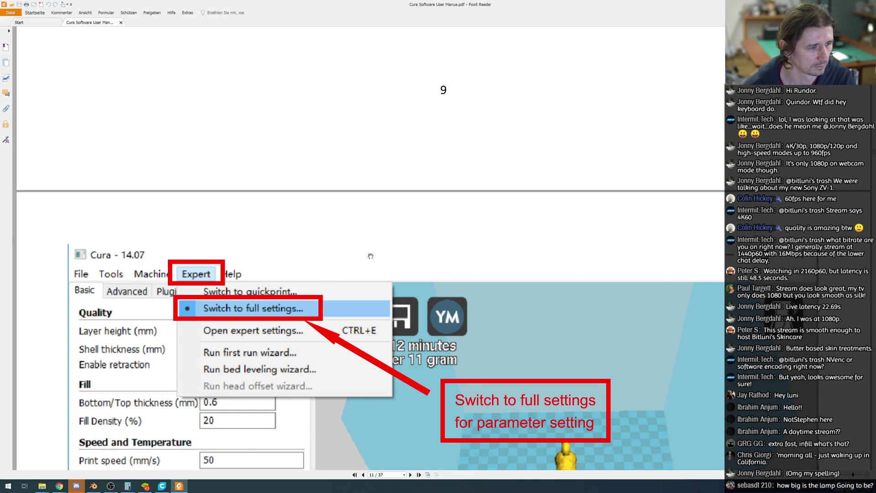
scroll(371, 256, "down", 15)
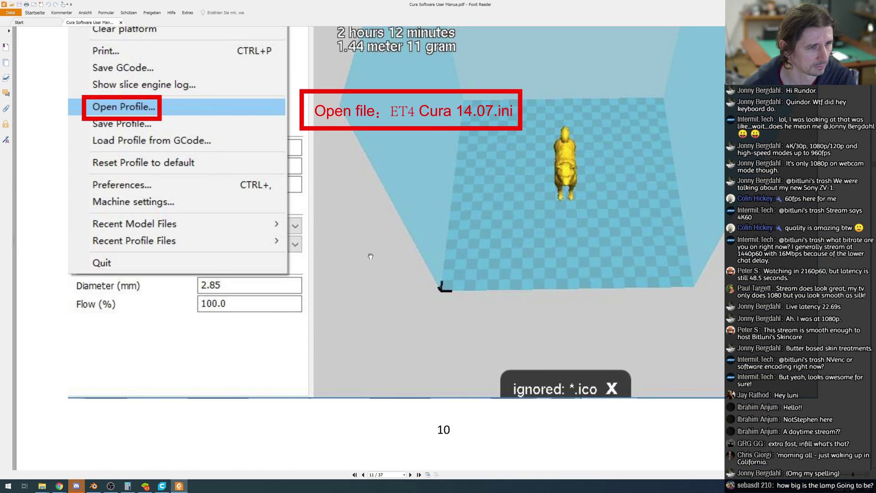
scroll(370, 256, "down", 15)
scroll(370, 256, "up", 10)
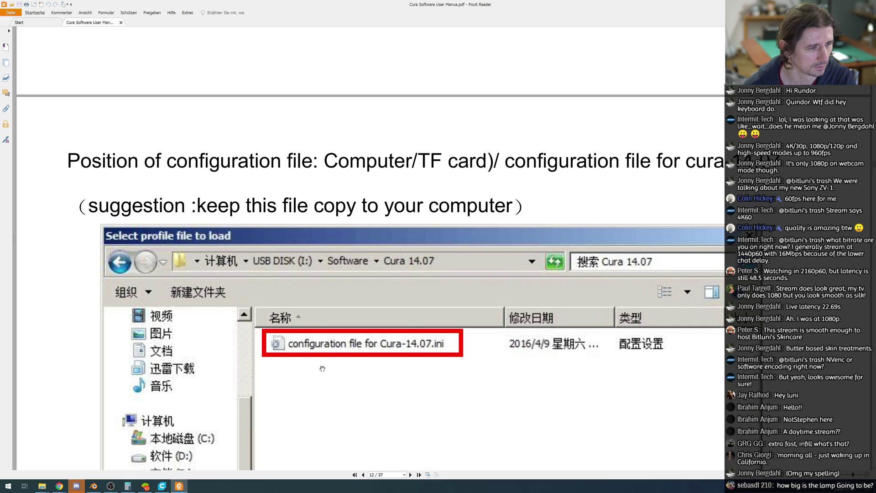
scroll(326, 353, "up", 9)
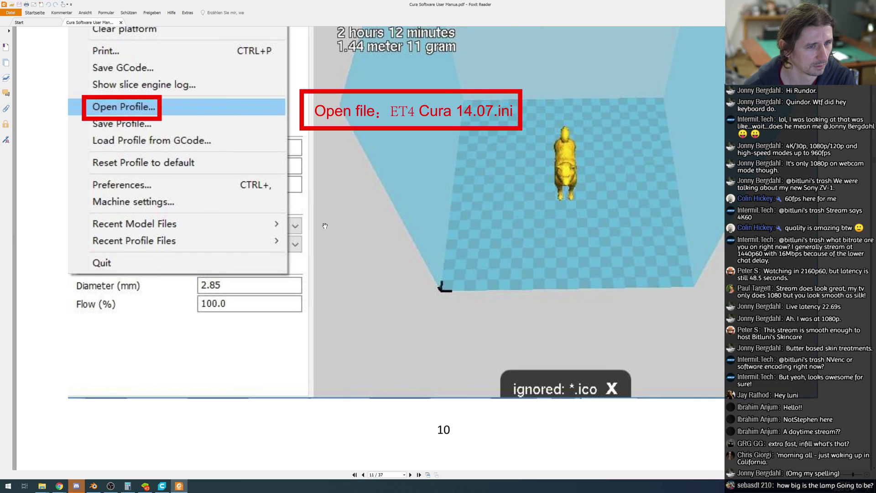
scroll(325, 225, "down", 3)
scroll(281, 194, "up", 3)
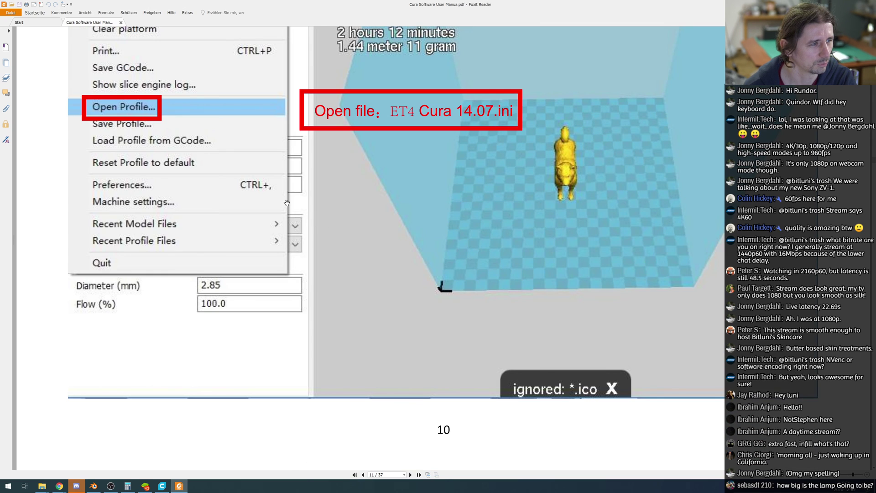
scroll(281, 195, "up", 1)
left_click_drag(269, 192, 279, 274)
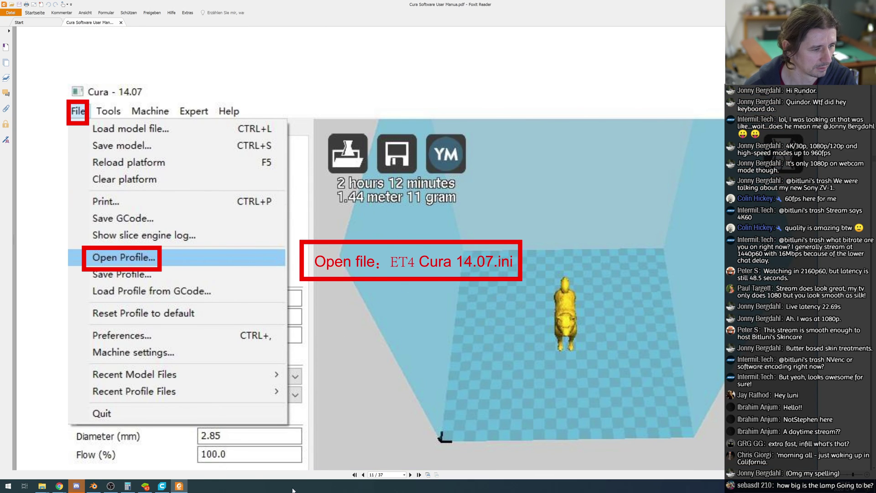
Switch to Ultimaker Cura and bring up the print profile management in its preferences.
left_click(162, 485)
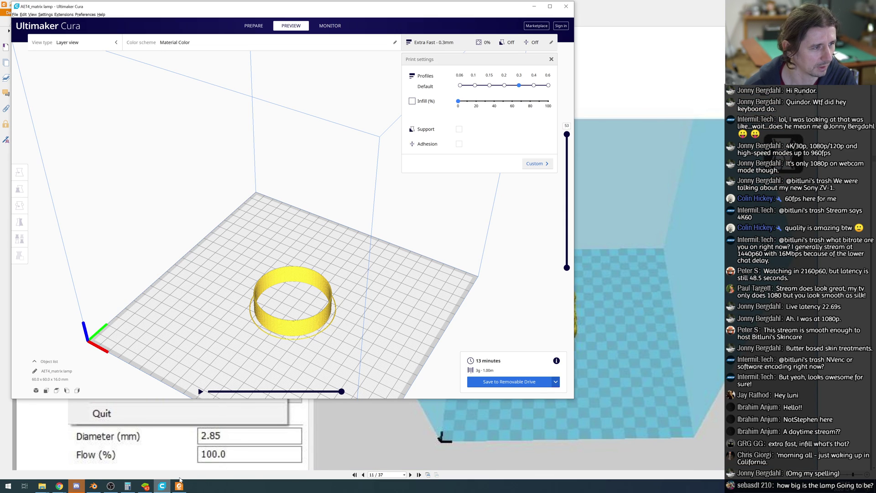
left_click(17, 15)
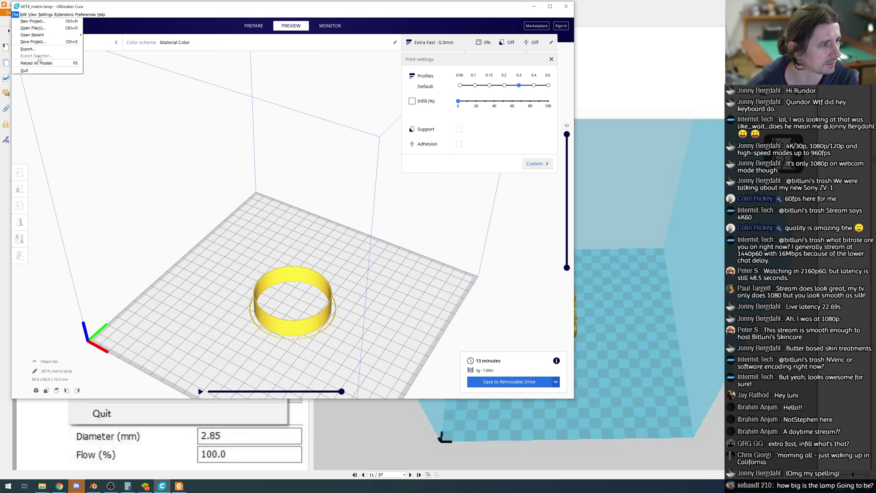
mouse_move(46, 14)
mouse_move(15, 14)
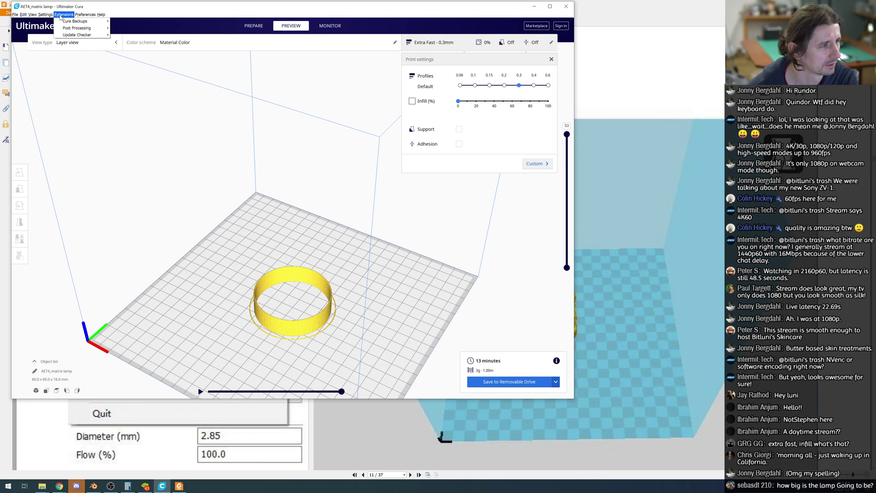
left_click(92, 21)
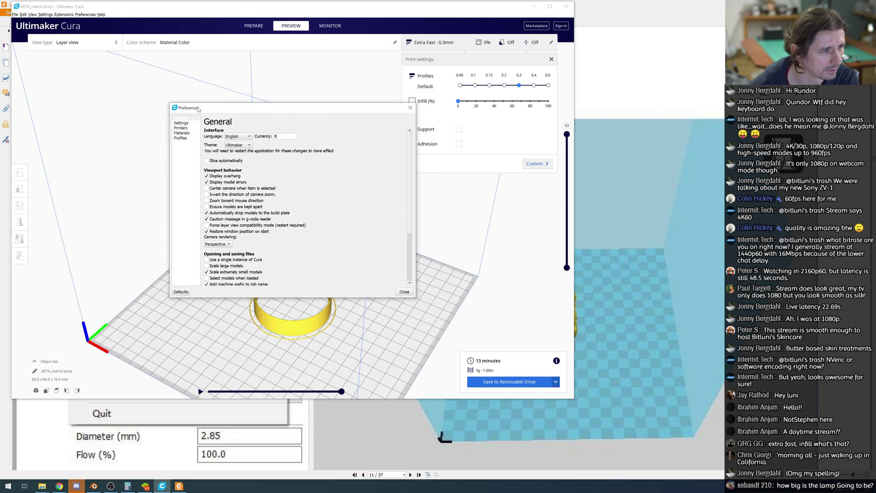
left_click(184, 129)
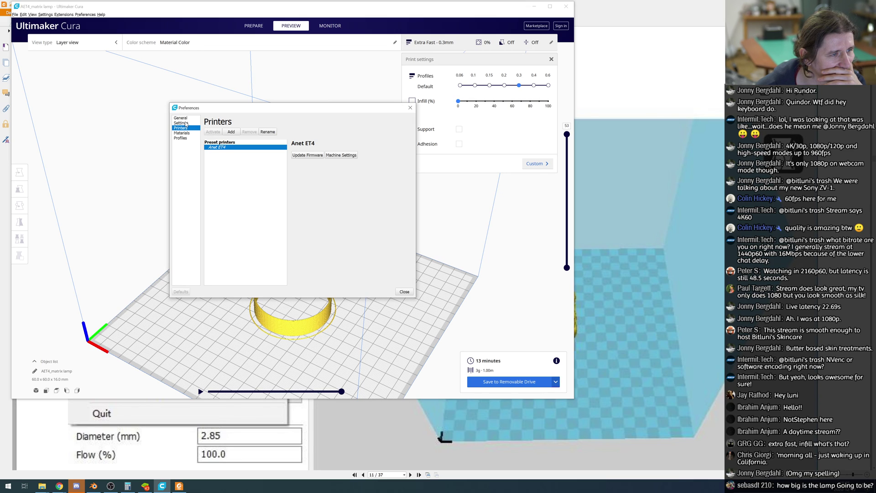
left_click(181, 138)
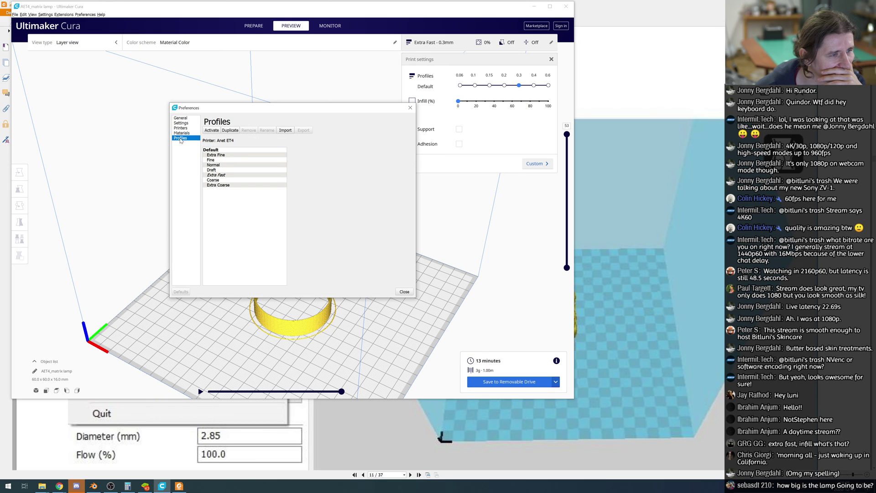
Import the profile "configuration file for Cura-14.07.ini" from the 2.Software\Cura folder on the removable drive.
left_click(285, 131)
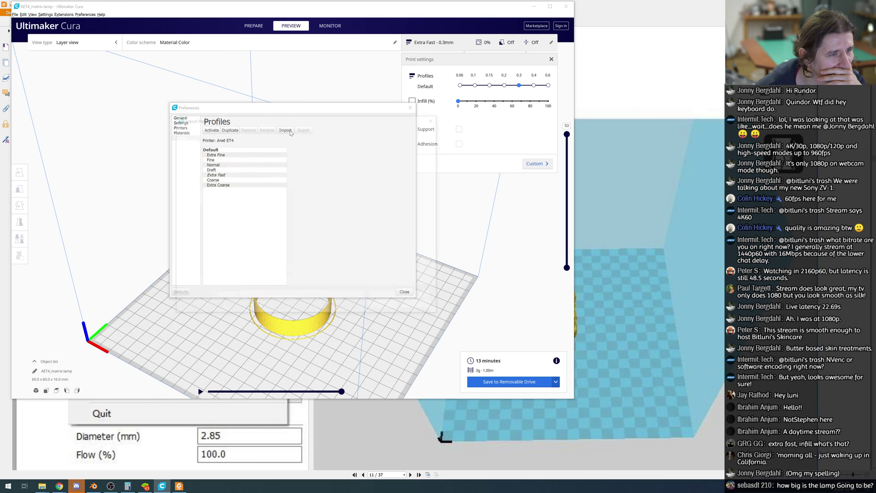
left_click_drag(285, 89, 844, 235)
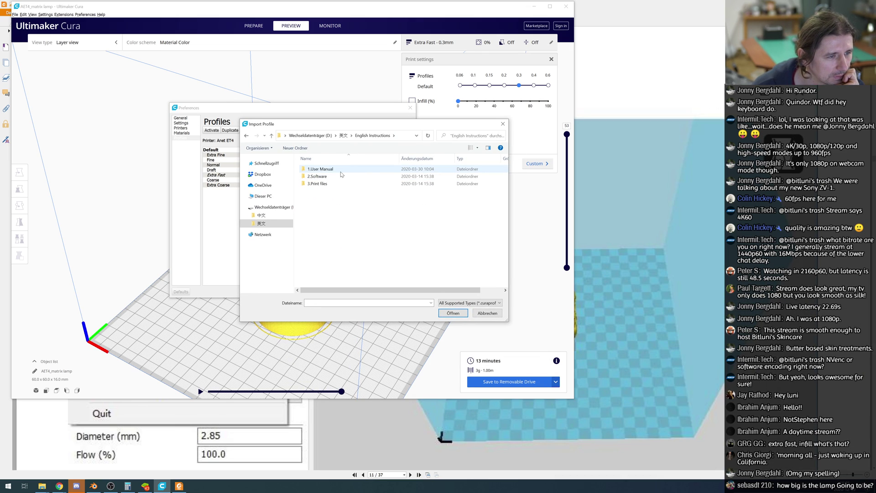
double_click(326, 177)
double_click(325, 177)
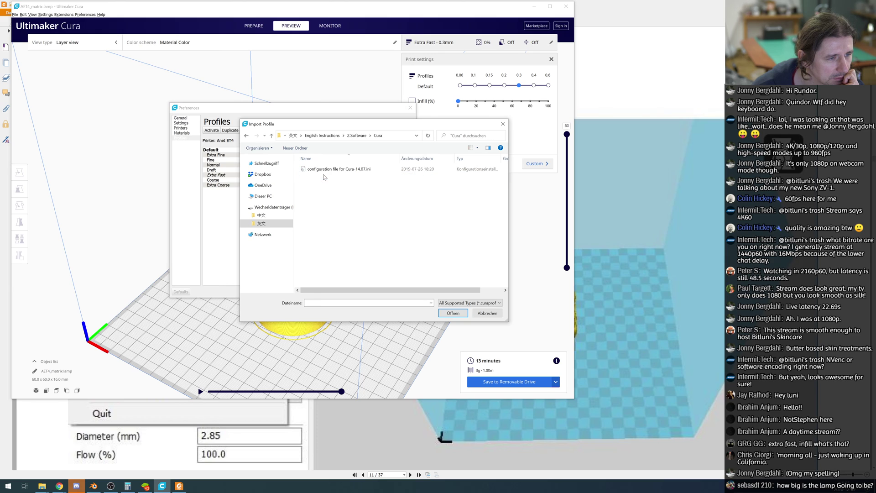
left_click(325, 170)
left_click(451, 313)
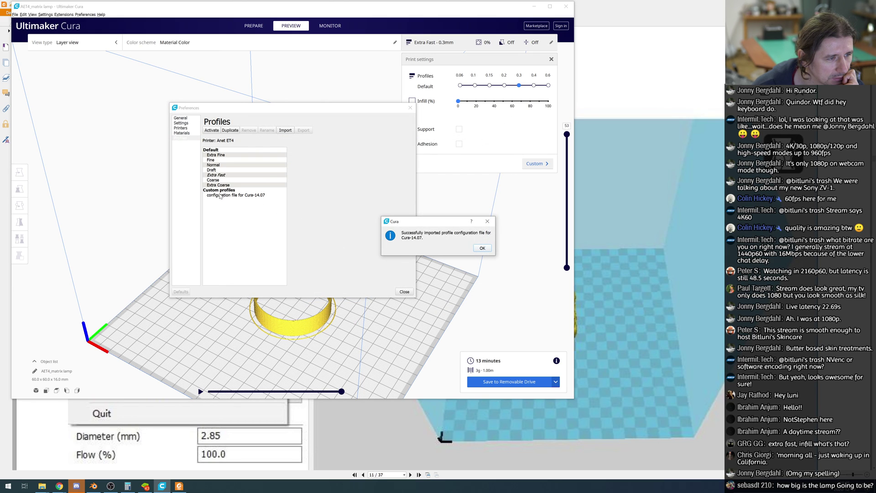
left_click(481, 248)
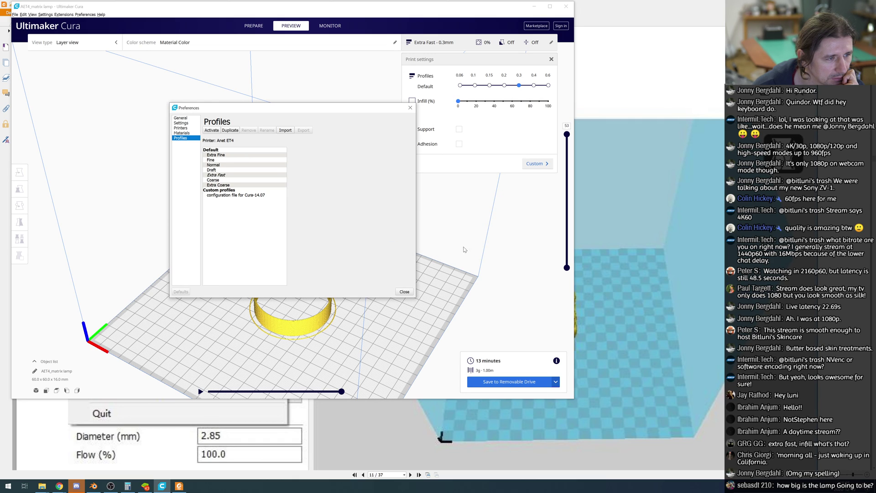
Review the global and Extruder 1 settings of the imported Cura-14.07 profile, then activate it and leave the preferences.
left_click(214, 196)
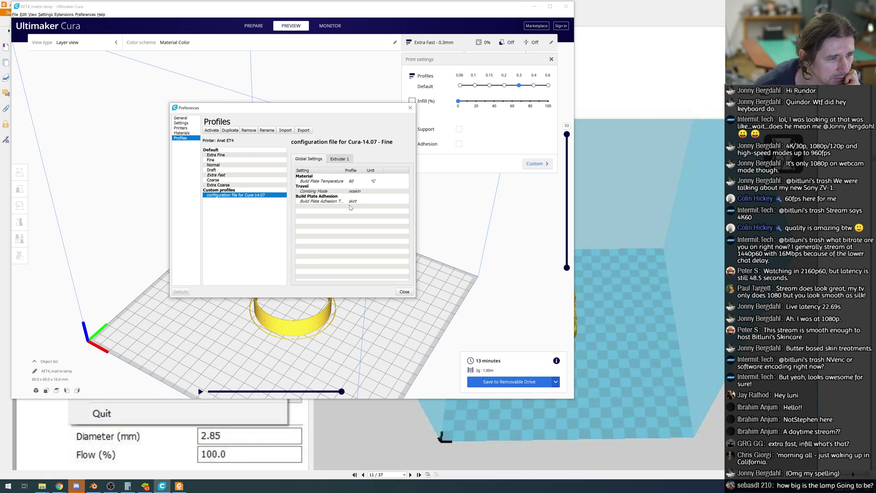
left_click(342, 158)
left_click(311, 161)
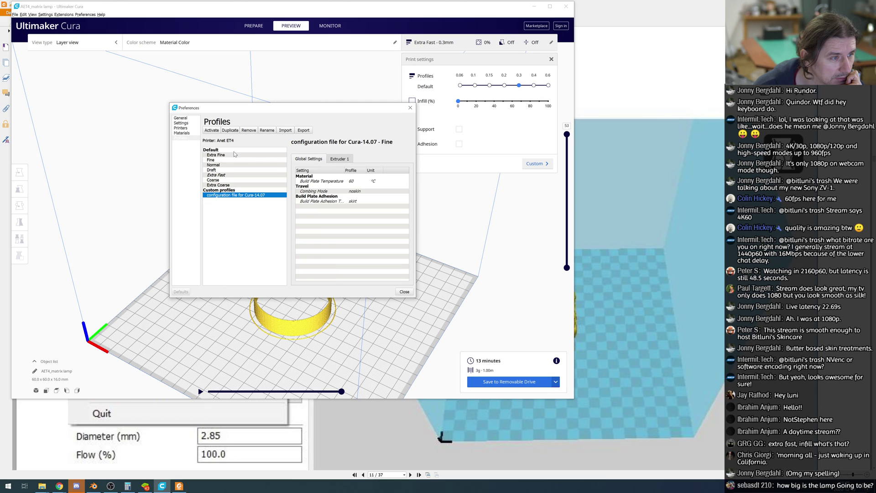
left_click(212, 130)
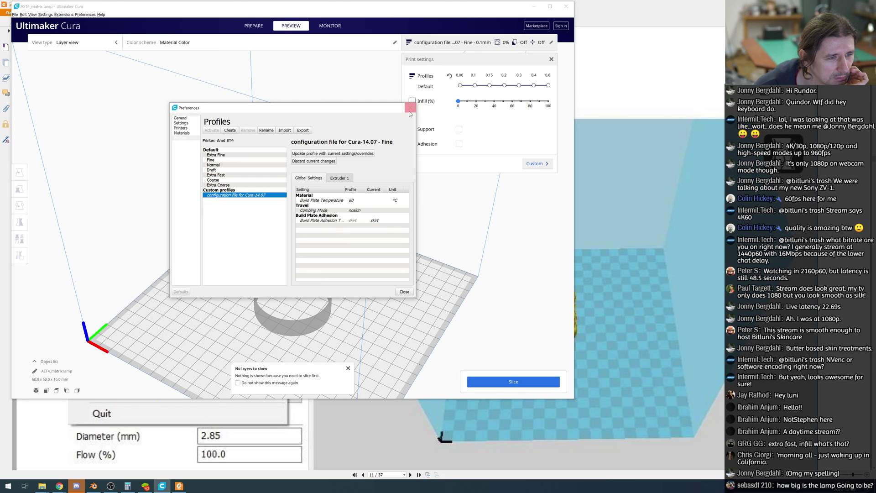
left_click(404, 292)
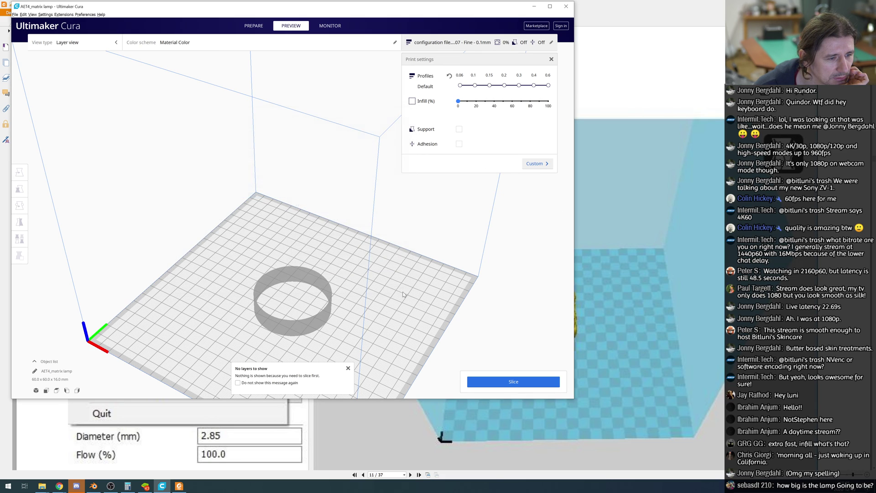
Slice the ring with the activated Cura-14.07 profile and inspect the layer preview on the build plate.
left_click(505, 384)
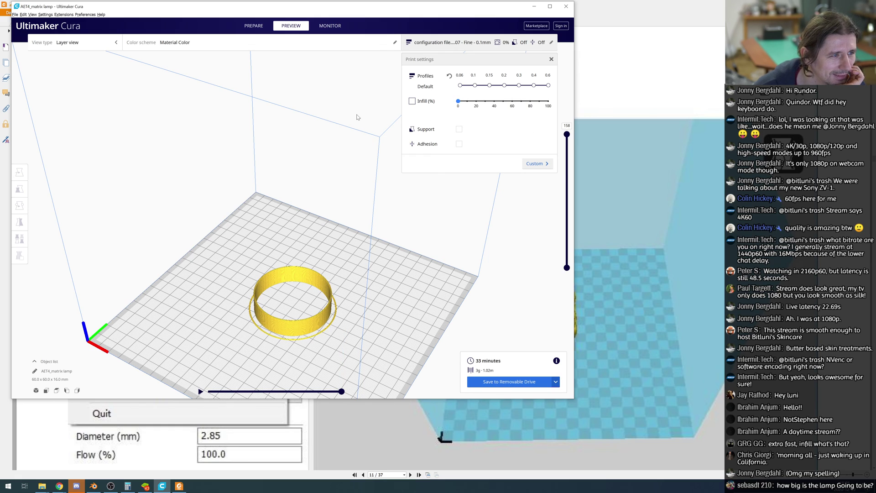
left_click(549, 6)
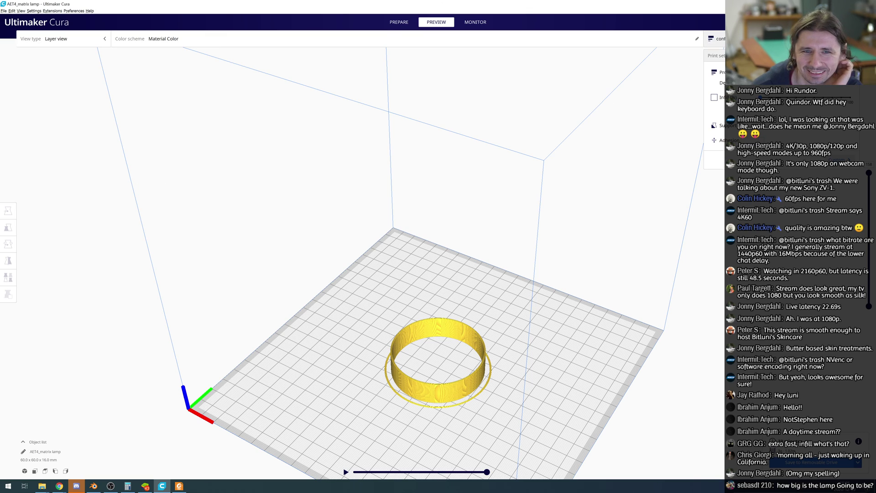
left_click_drag(730, 5, 479, 19)
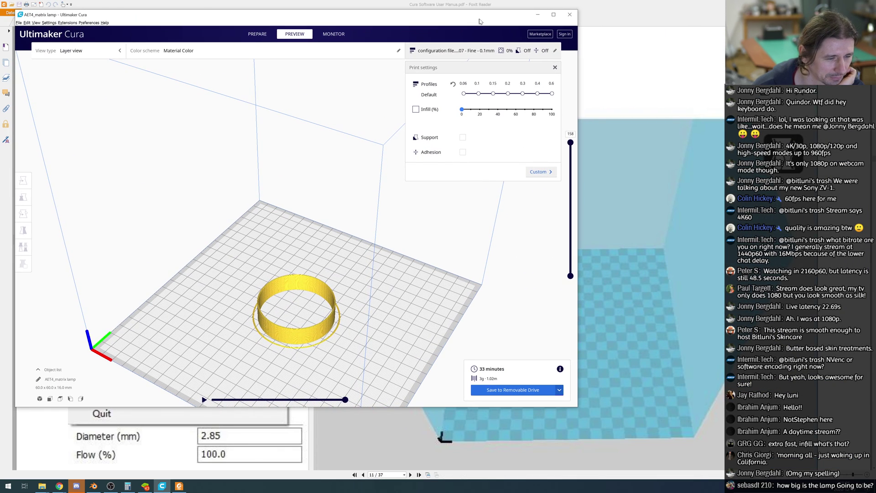
scroll(368, 182, "down", 4)
scroll(367, 189, "up", 1)
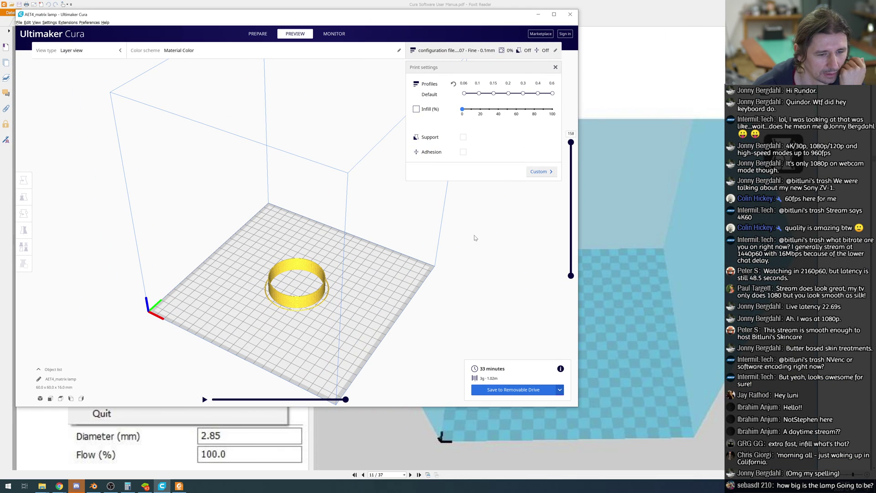
Save the sliced ring's G-code to the removable drive and eject the drive.
left_click(512, 390)
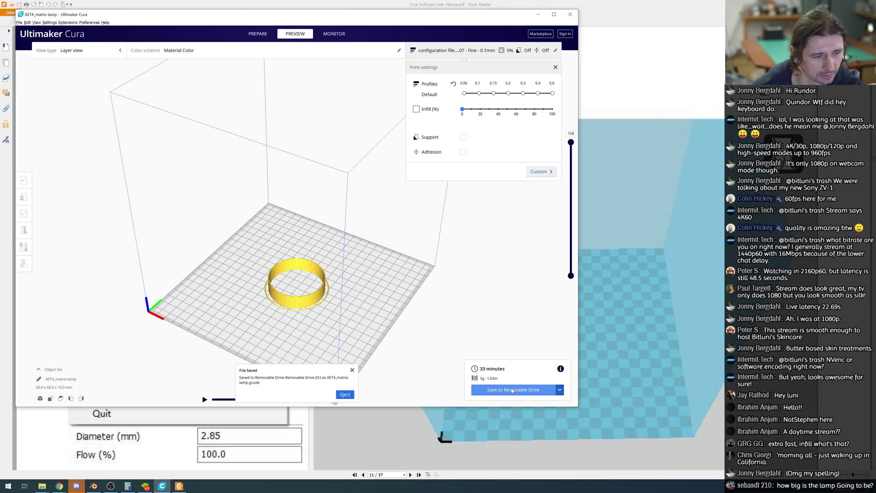
left_click(349, 394)
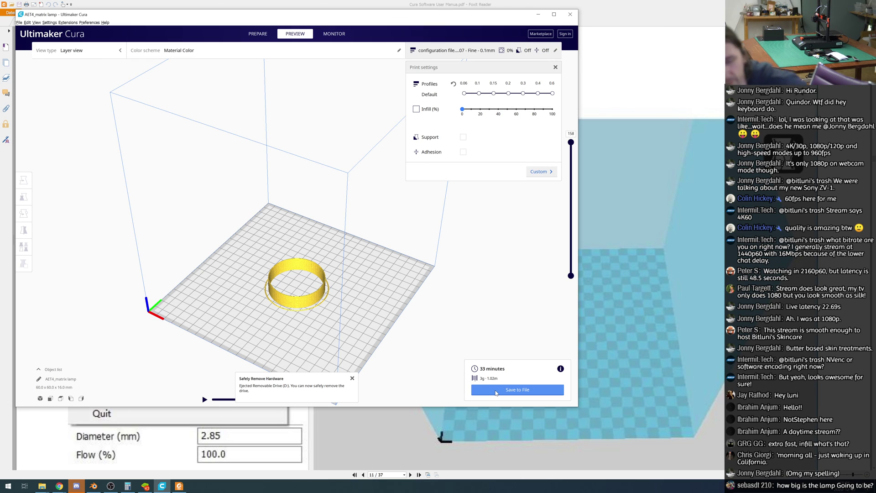
left_click(505, 391)
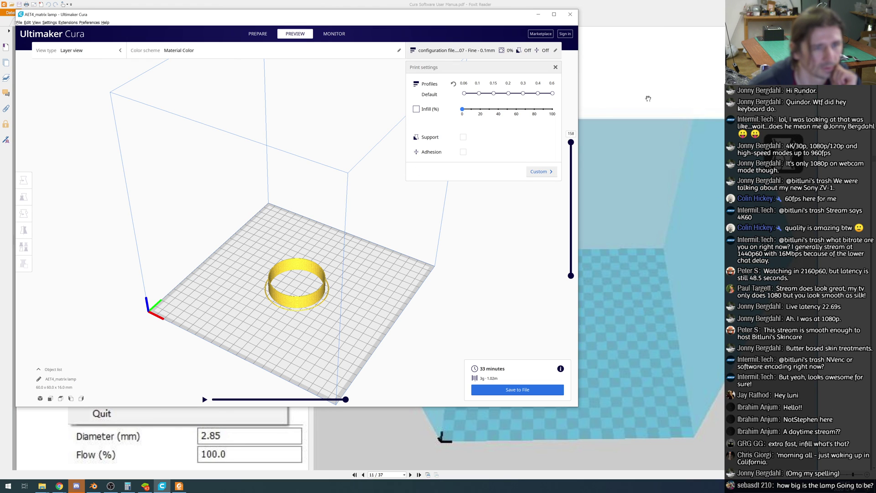
Close Cura and the PDF manual, and uninstall Ultimaker Cura 4.8.0 together with all its configuration files.
left_click(570, 14)
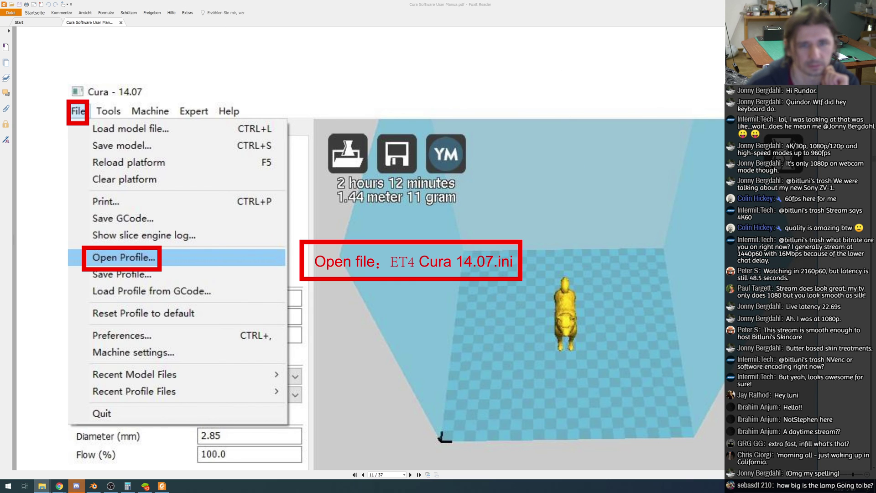
left_click(865, 5)
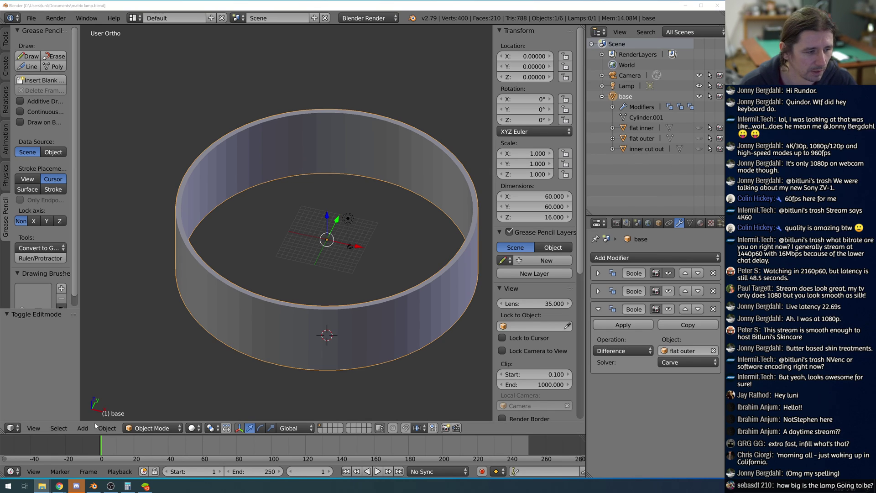
left_click(8, 487)
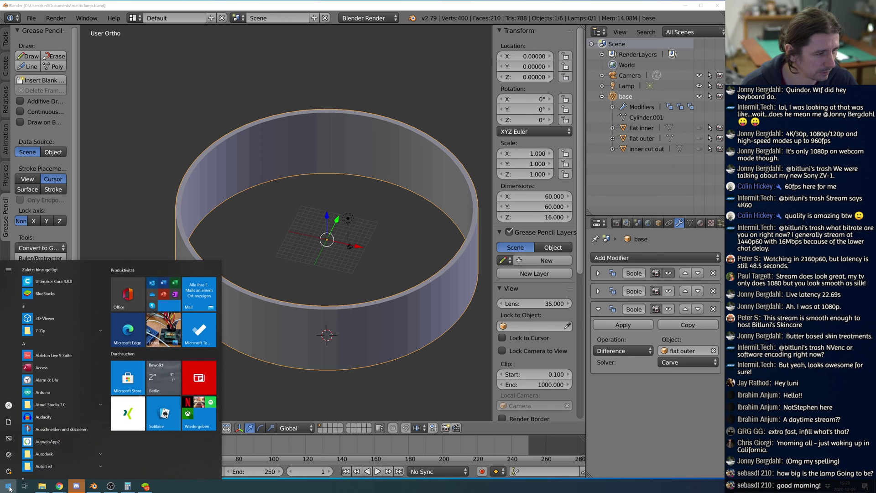
right_click(51, 279)
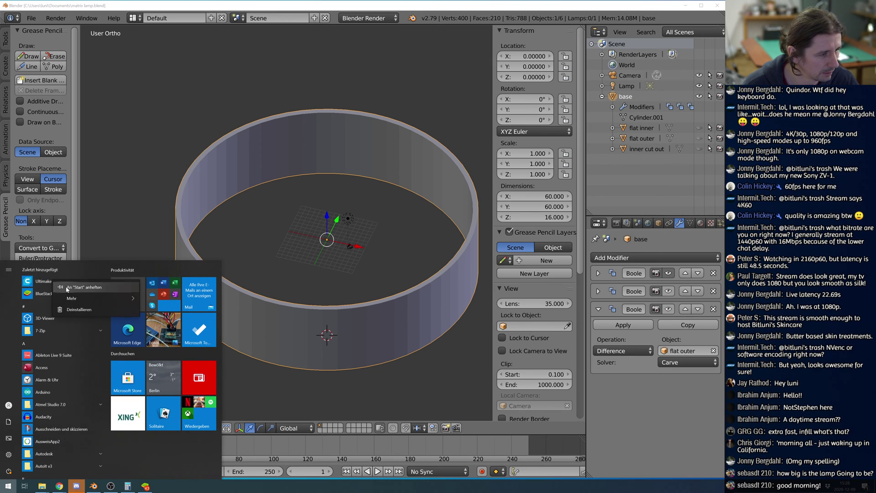
left_click(79, 310)
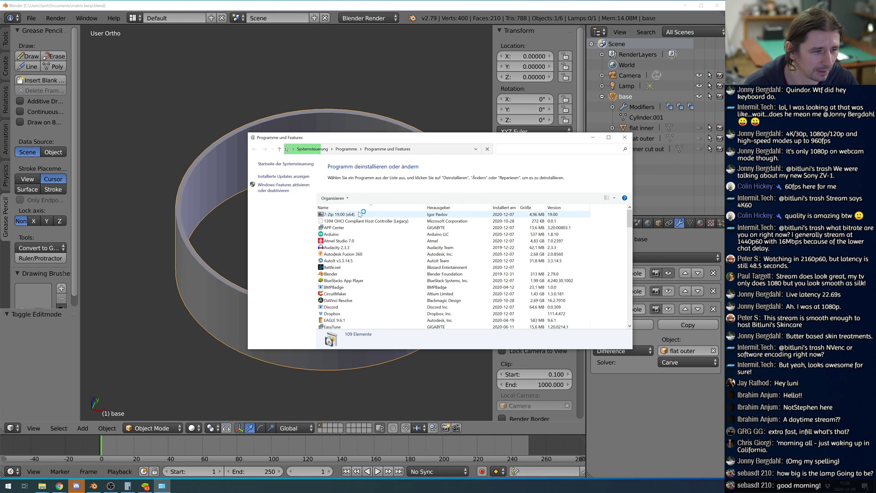
left_click_drag(387, 138, 875, 255)
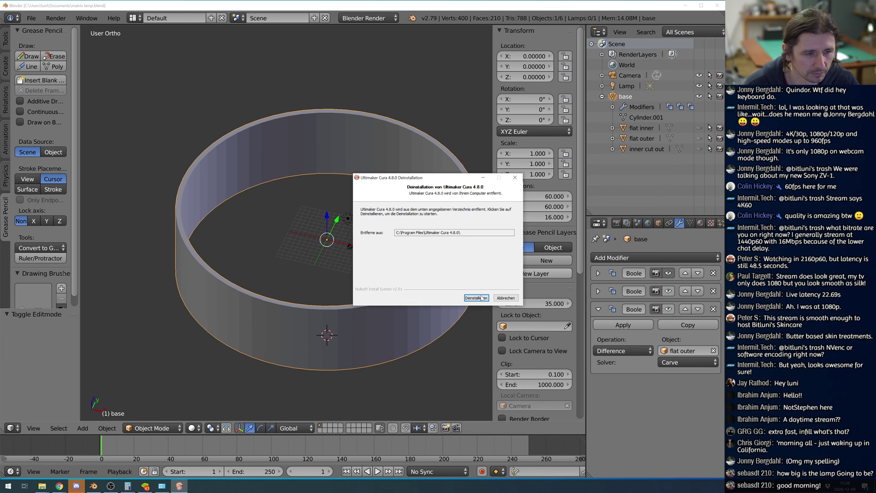
left_click(476, 297)
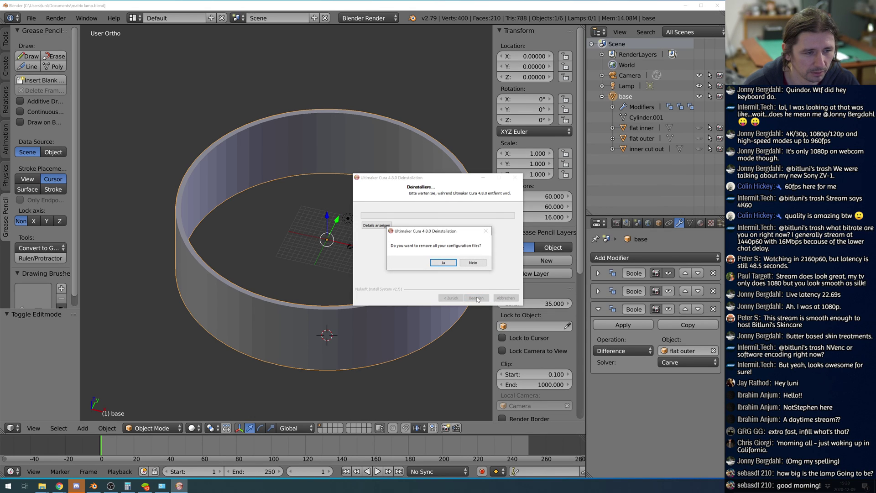
left_click(442, 262)
left_click_drag(415, 179, 875, 292)
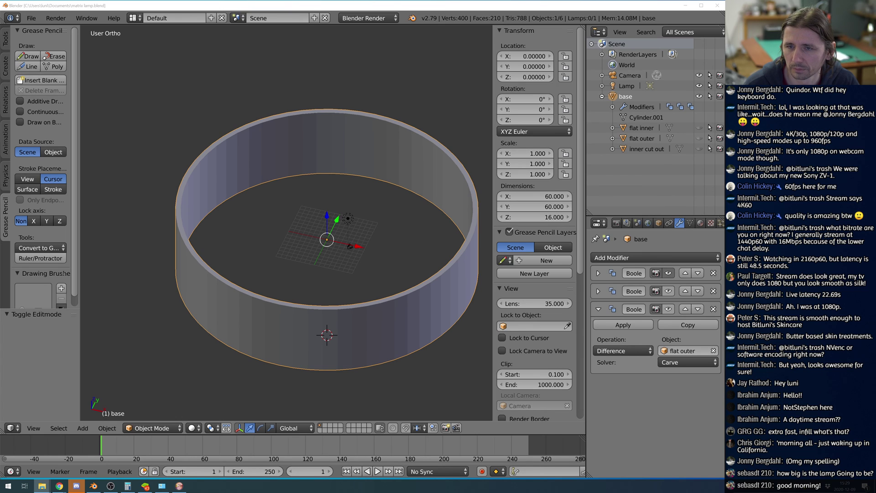
Run the installer Ultimaker_Cura-4.1.0-win64.exe from the 2.Software\Cura folder on the removable drive.
left_click_drag(875, 365, 239, 124)
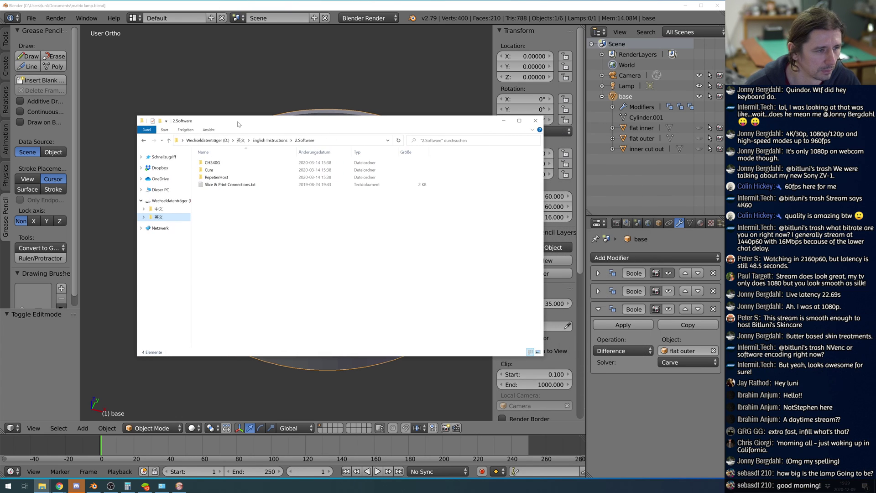
left_click(211, 174)
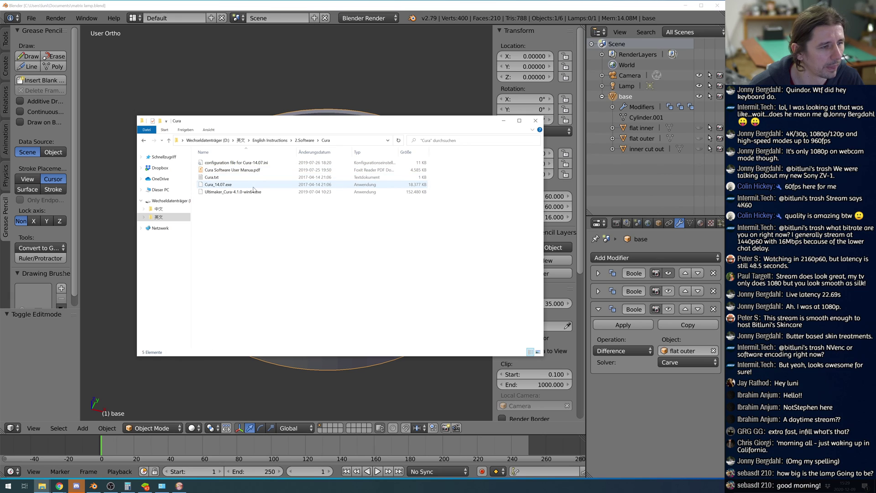
left_click(243, 192)
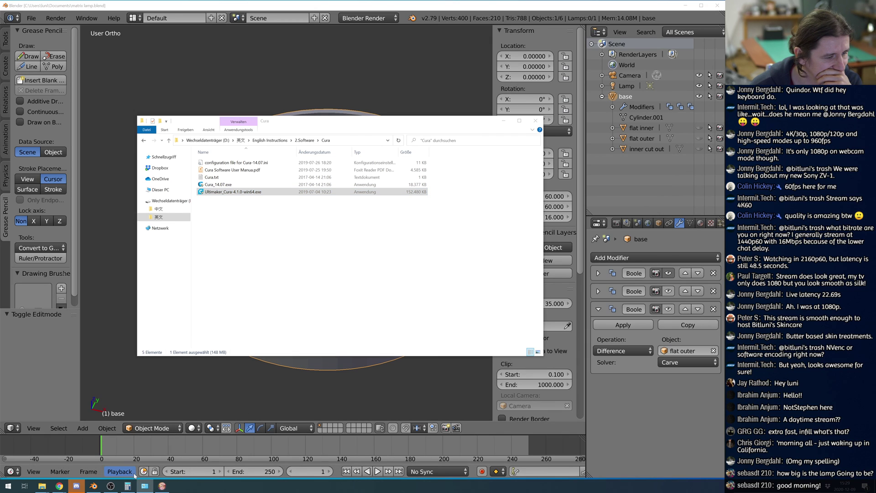
Open the English Instructions > 2.Software > Cura folder on the USB drive and try to run Cura_14.07.exe.
mouse_move(162, 488)
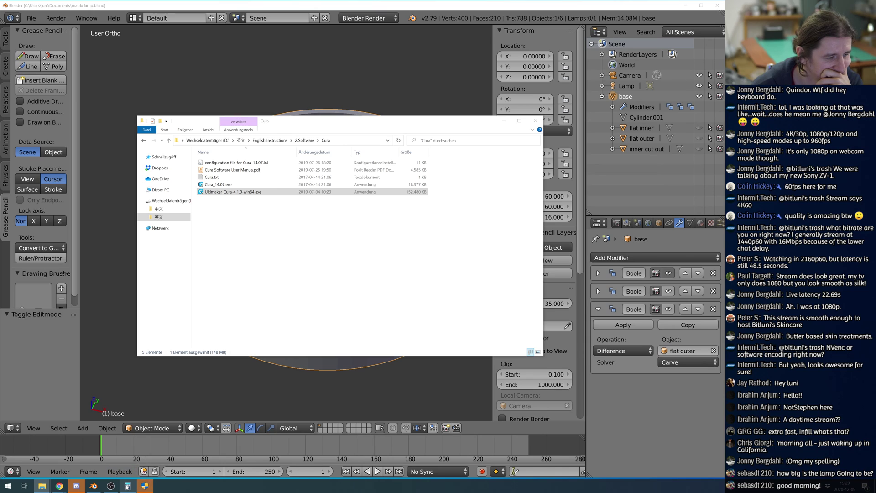
mouse_move(127, 486)
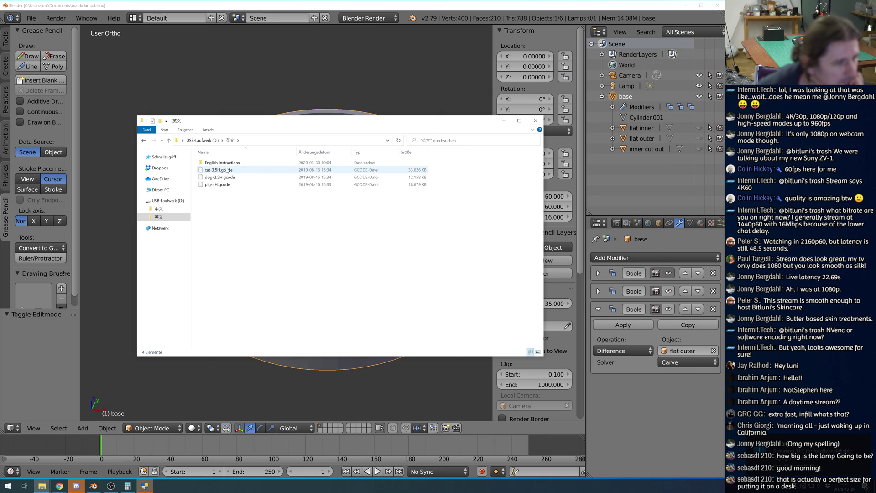
double_click(227, 164)
double_click(231, 170)
double_click(218, 170)
double_click(226, 185)
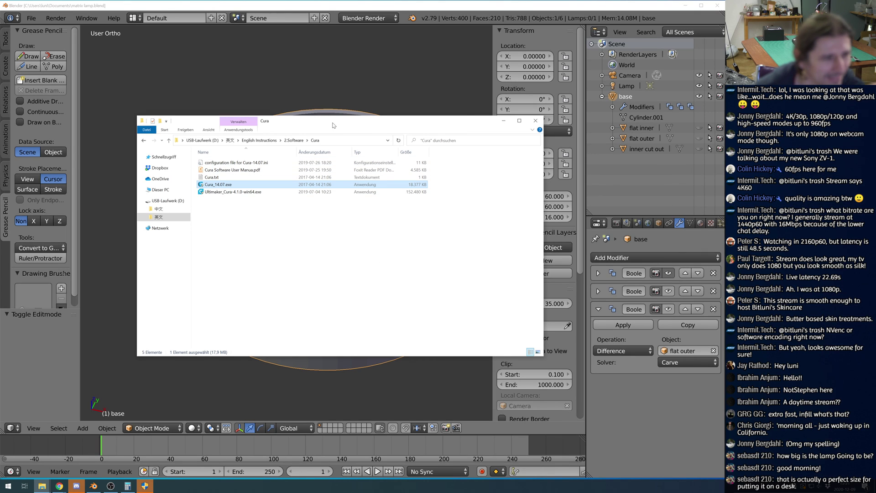
Run Cura_14.07.exe and proceed through the setup wizard to start the installation.
left_click(210, 185)
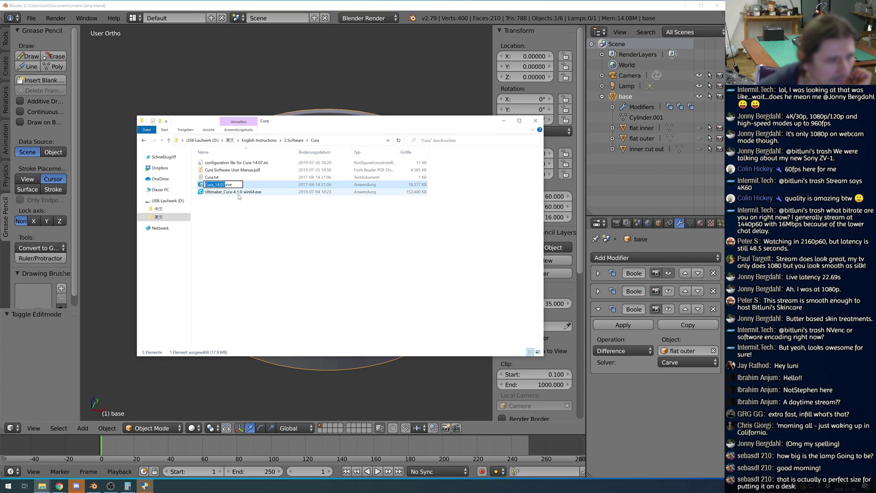
left_click(237, 213)
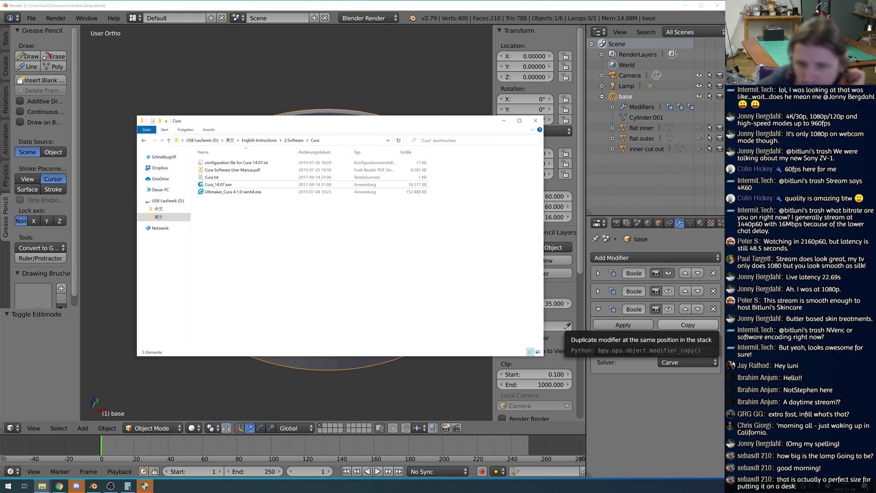
left_click_drag(206, 183, 220, 209)
left_click(218, 184)
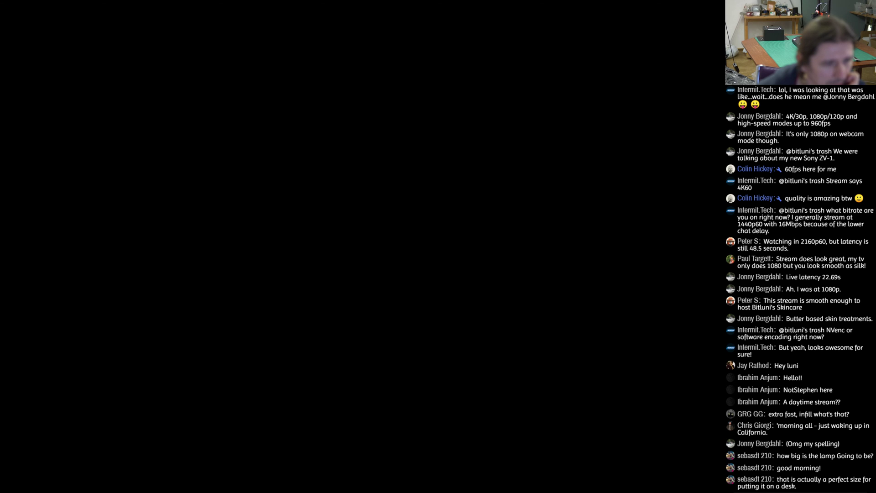
left_click(479, 299)
left_click(477, 298)
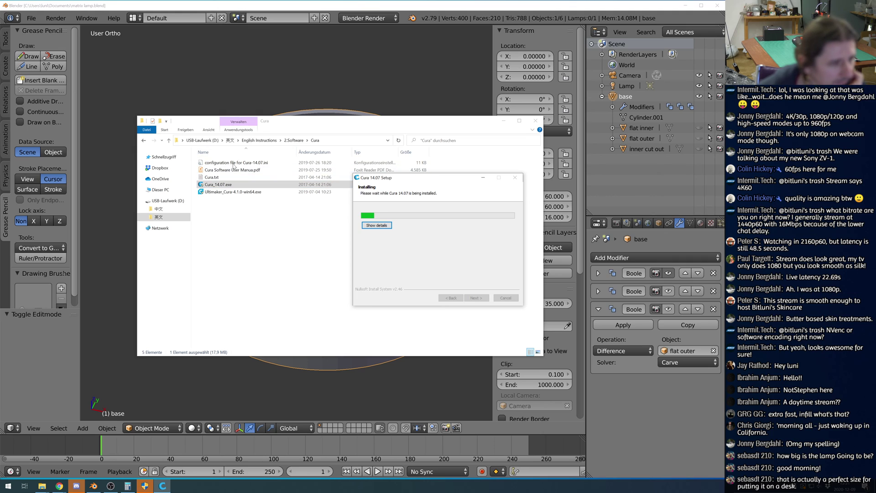
Install the Arduino driver through the device driver wizard, and view and close Cura.txt.
left_click(227, 245)
double_click(255, 177)
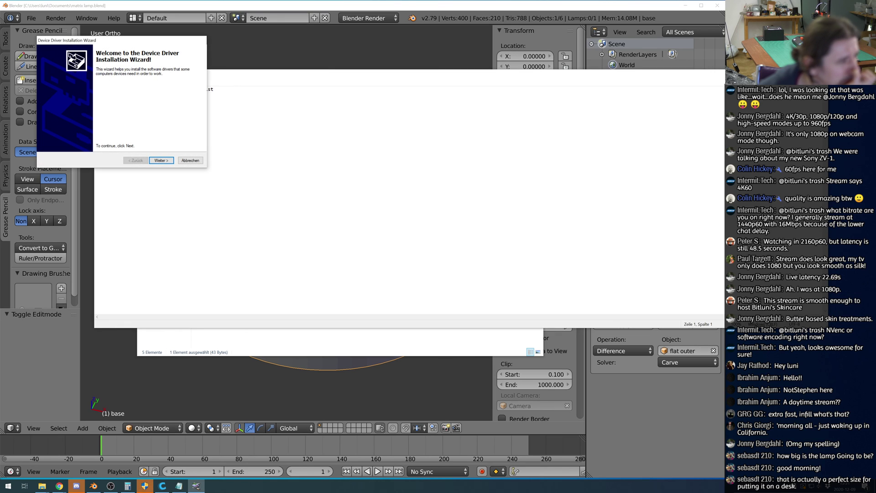
left_click(160, 160)
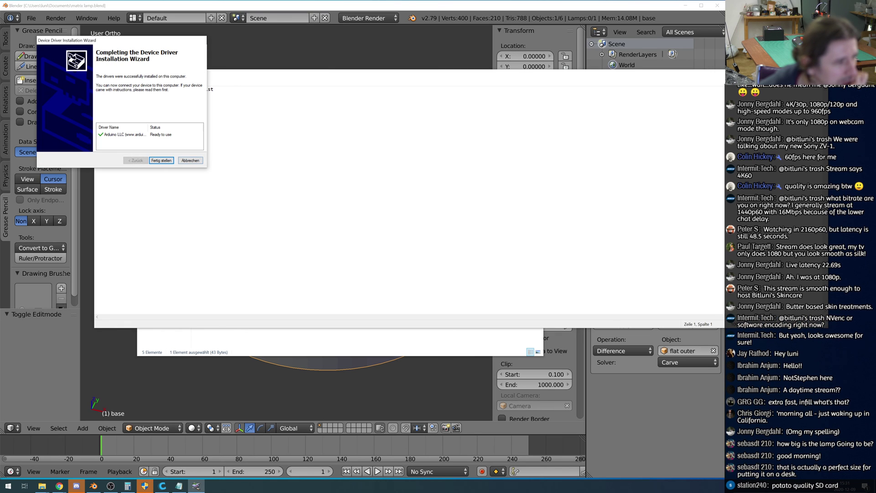
left_click(170, 161)
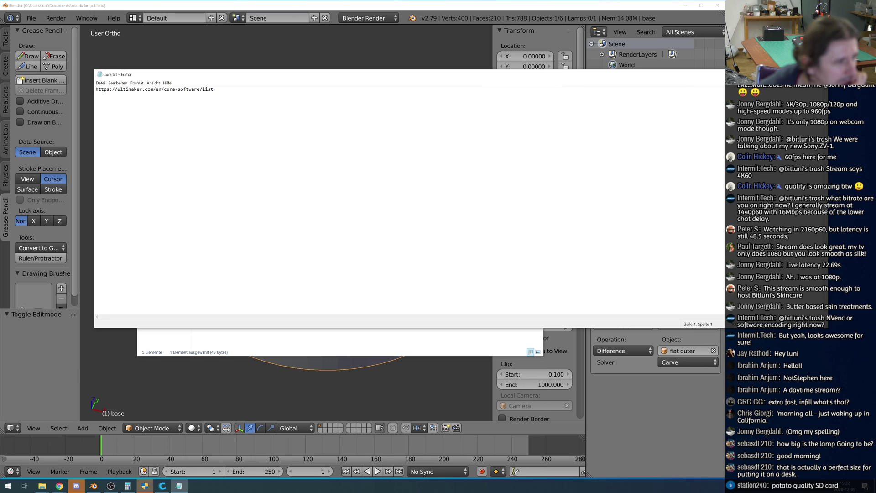
key("alt+F4")
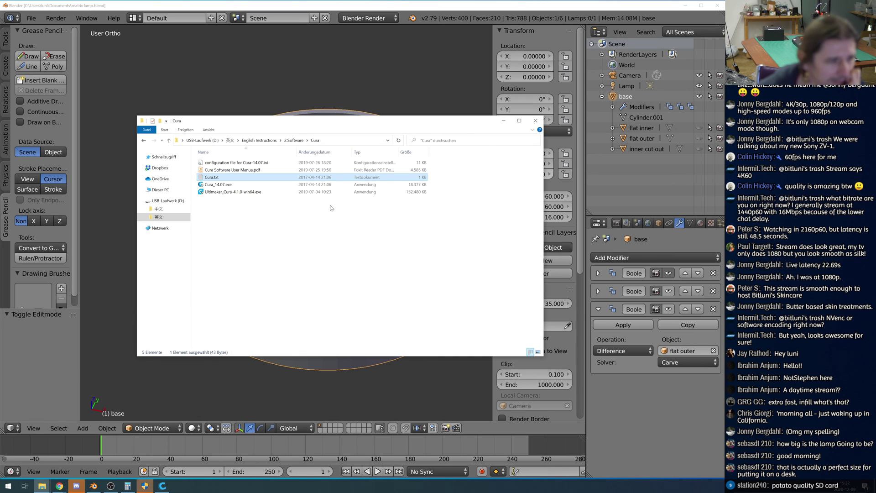
Finish the setup with Start Cura 14.07 enabled, and choose the Other machine type with the Custom profile in the first-run wizard.
left_click(232, 172)
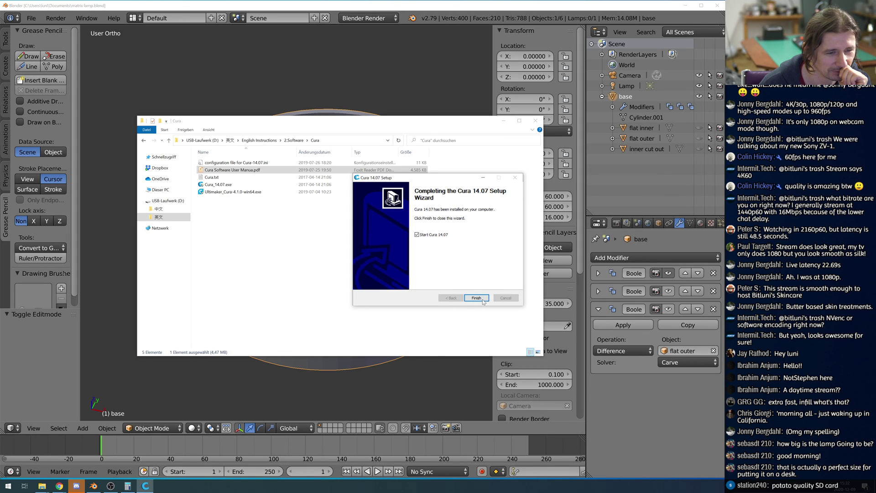
left_click(476, 296)
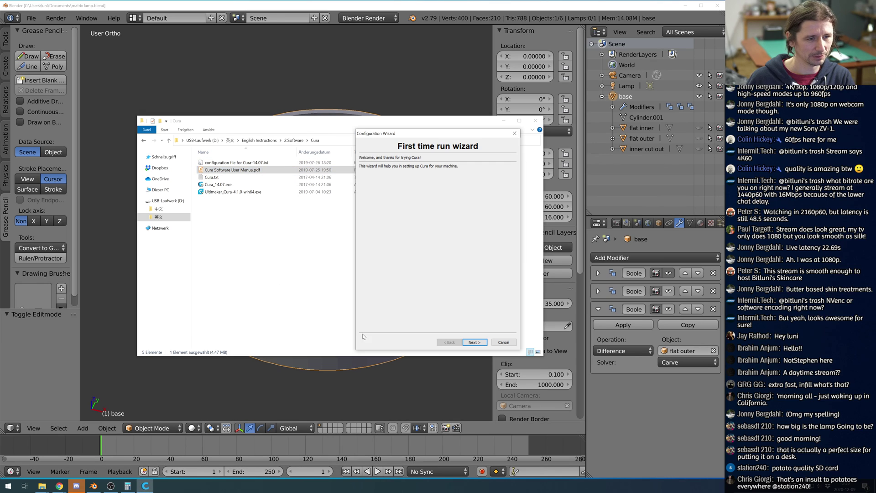
left_click(474, 342)
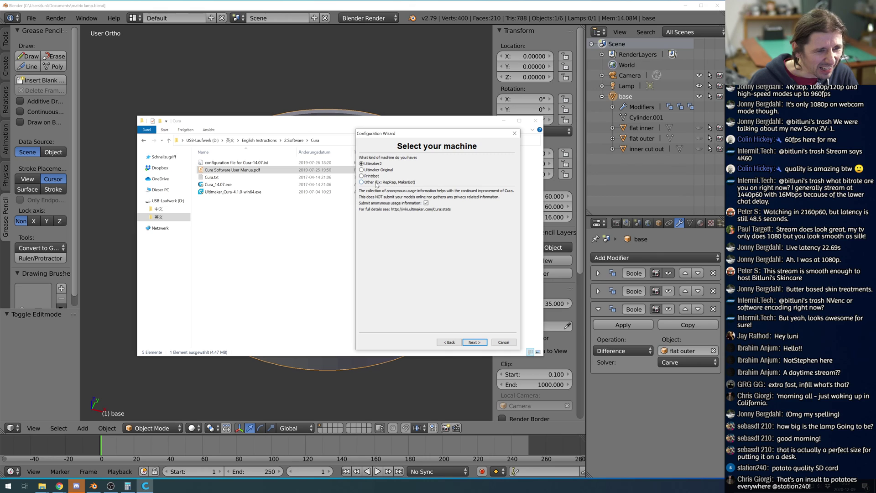
left_click(482, 342)
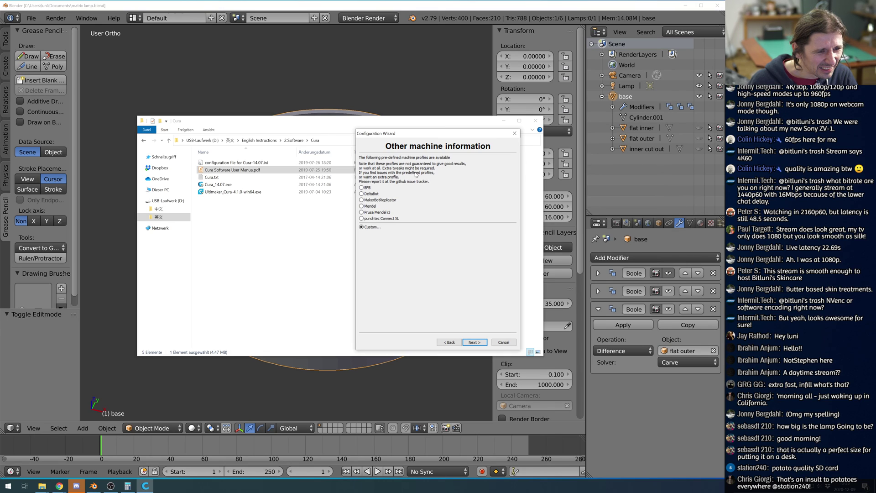
left_click(475, 342)
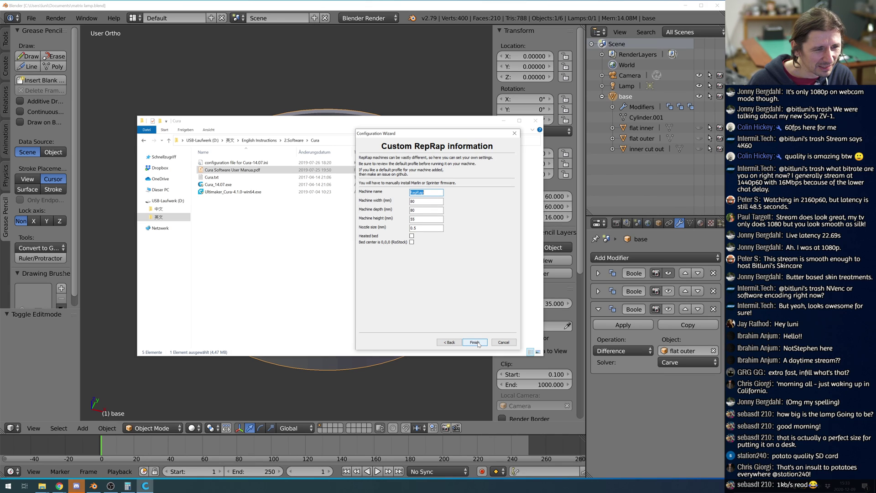
Open Cura Software User Manua.pdf and look up the page with the Custom RepRap machine settings.
left_click_drag(419, 133, 311, 284)
left_click(250, 171)
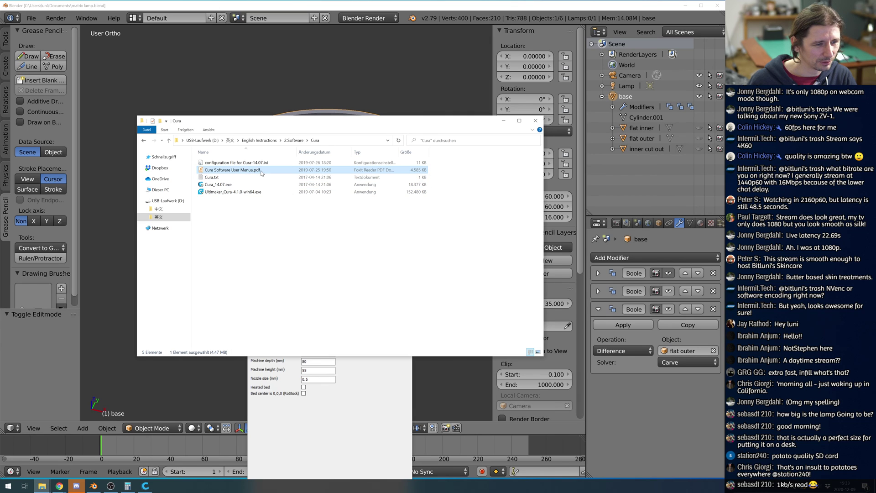
double_click(250, 171)
scroll(425, 160, "down", 10)
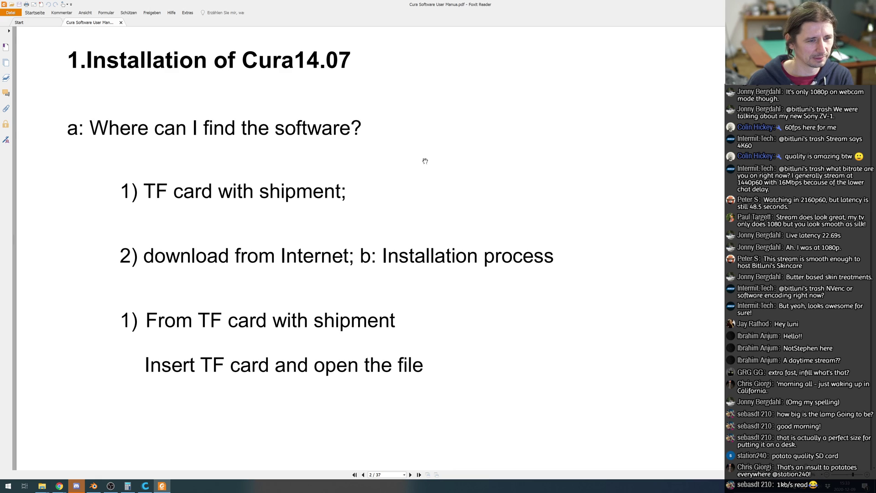
scroll(425, 161, "down", 15)
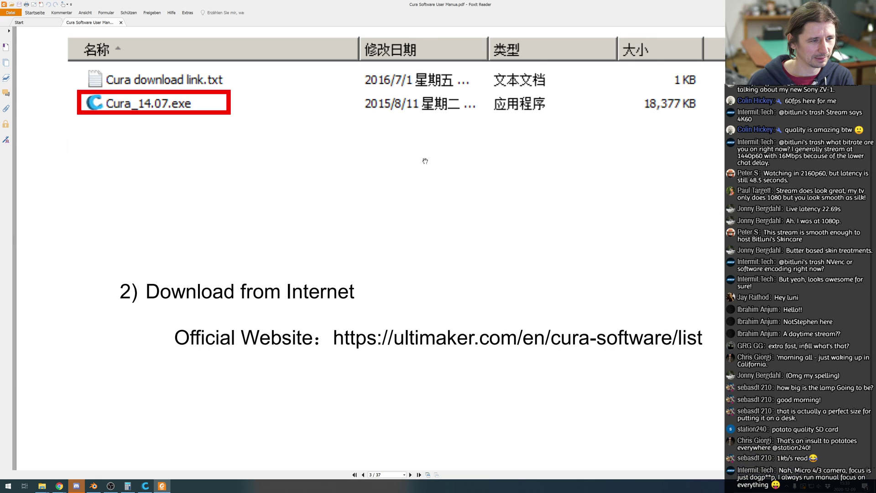
scroll(425, 161, "down", 15)
scroll(425, 161, "down", 5)
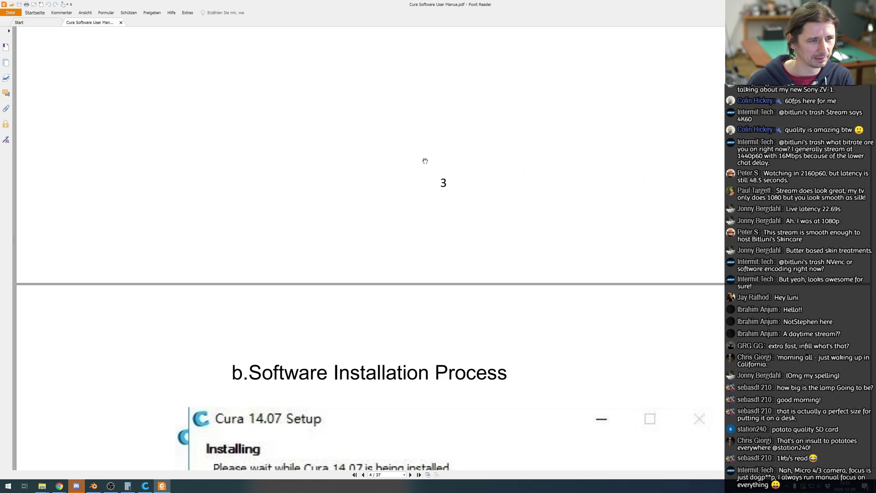
scroll(424, 161, "down", 10)
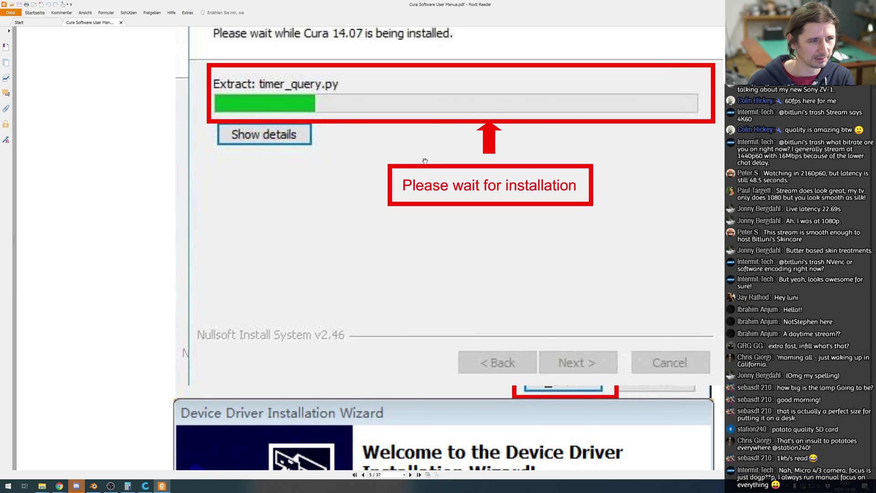
scroll(425, 161, "down", 20)
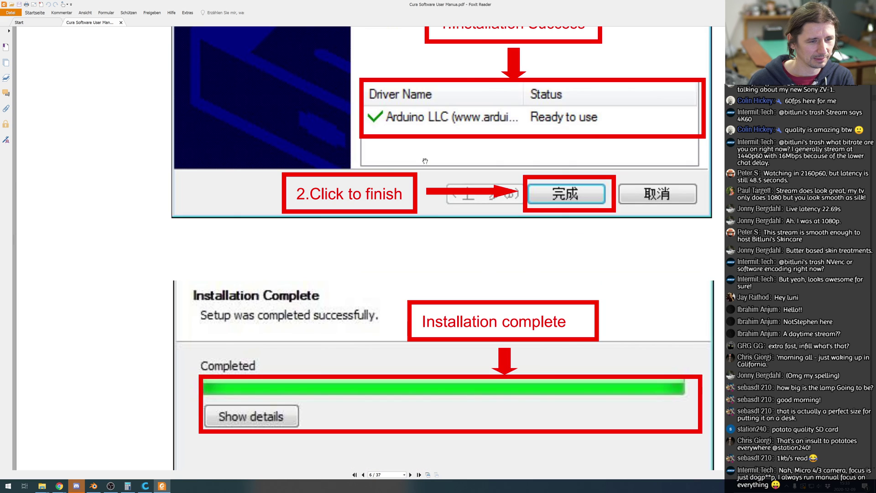
scroll(425, 161, "up", 5)
scroll(425, 161, "down", 10)
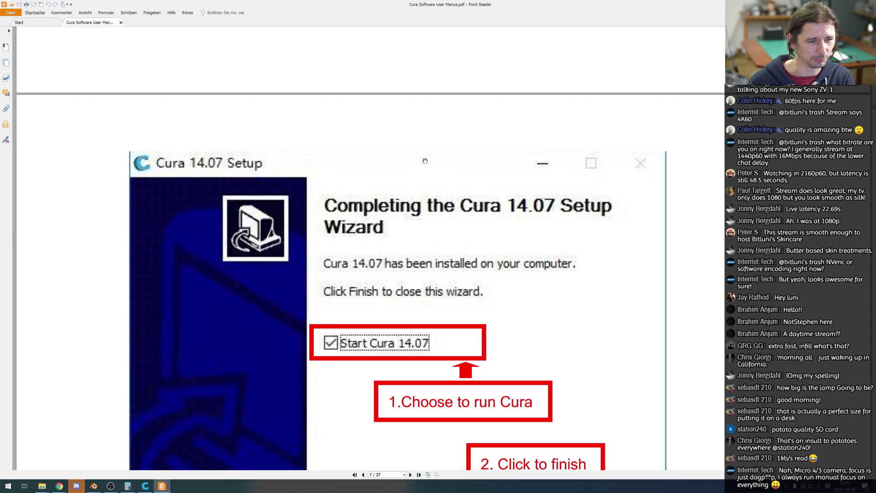
scroll(425, 161, "down", 8)
scroll(425, 161, "down", 15)
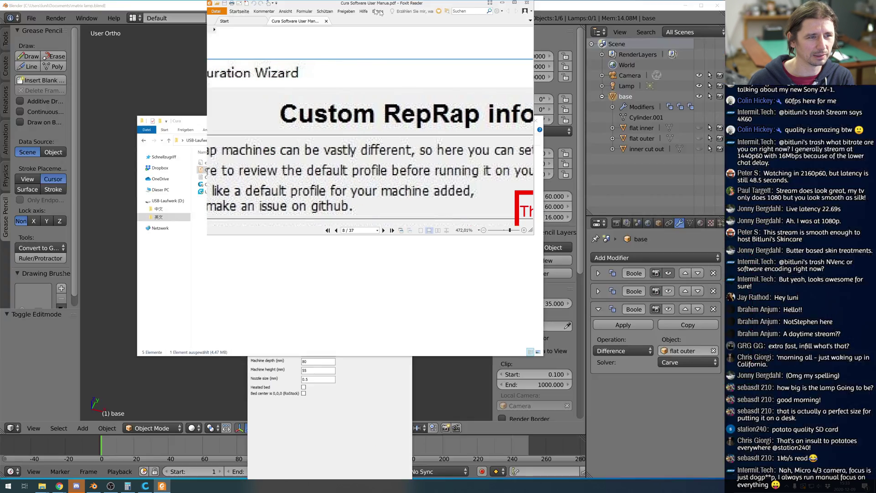
Shrink the manual's window and arrange it beside the configuration wizard so both sets of machine settings are readable.
double_click(381, 4)
left_click_drag(499, 44, 704, 49)
left_click(354, 420)
left_click_drag(337, 284, 303, 122)
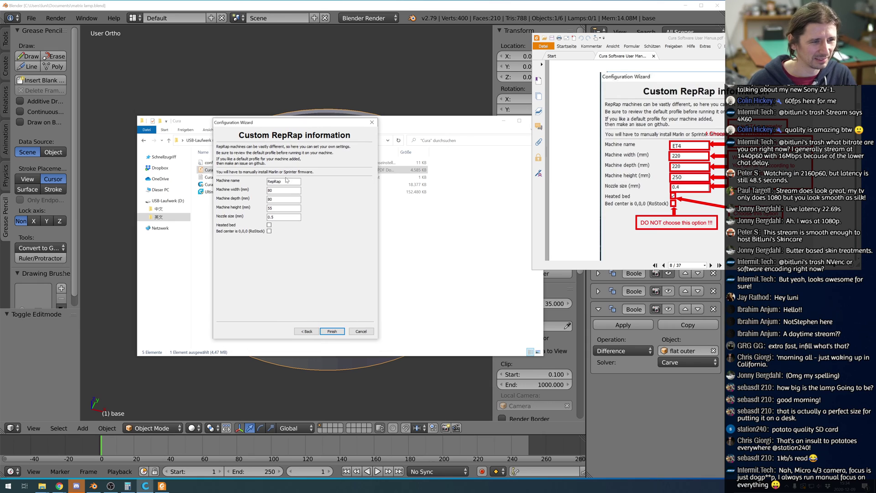
Set the machine name to ET4, width 220 mm, depth 220 mm, height 250 mm and nozzle size 0.4 mm, and enable the heated bed.
type("ET4")
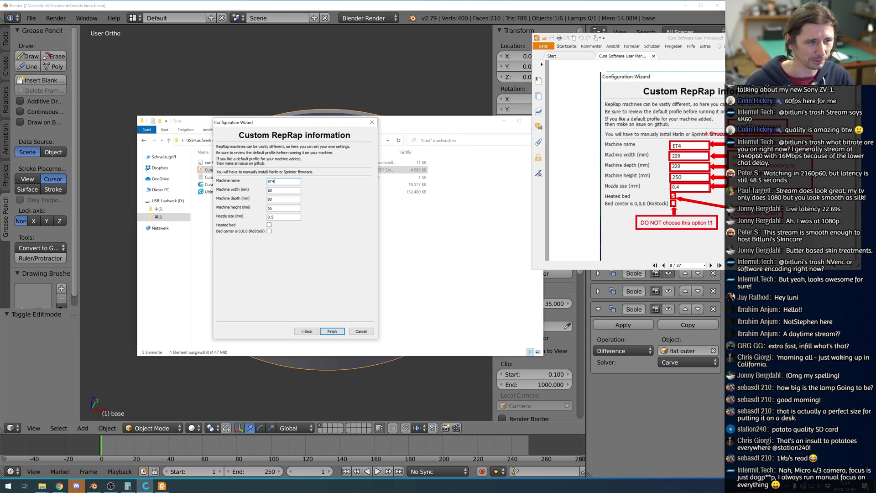
key("Tab")
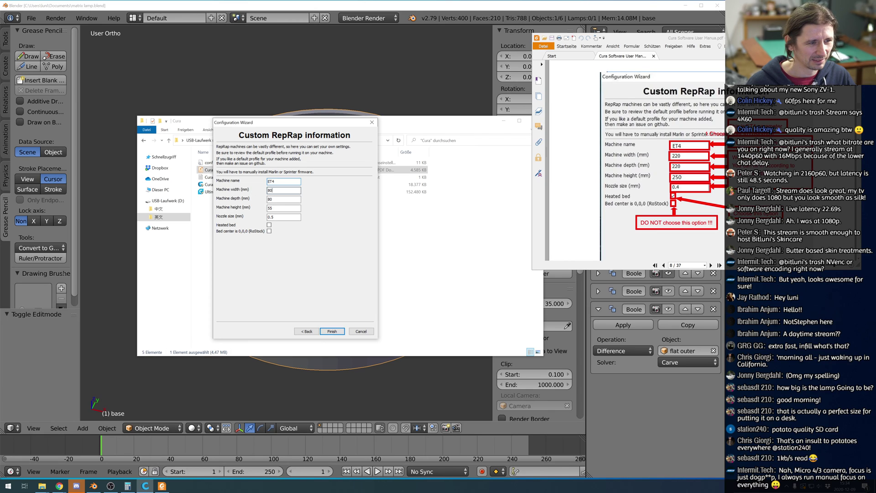
type("220")
key("Tab")
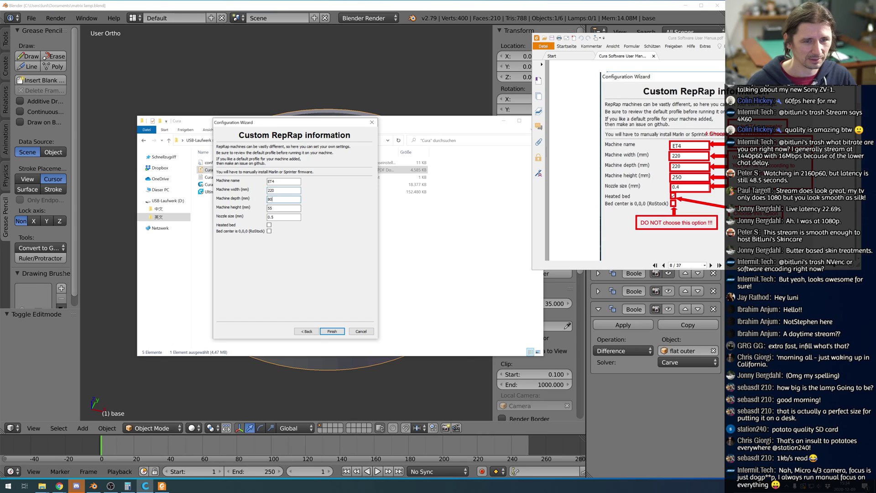
type("22")
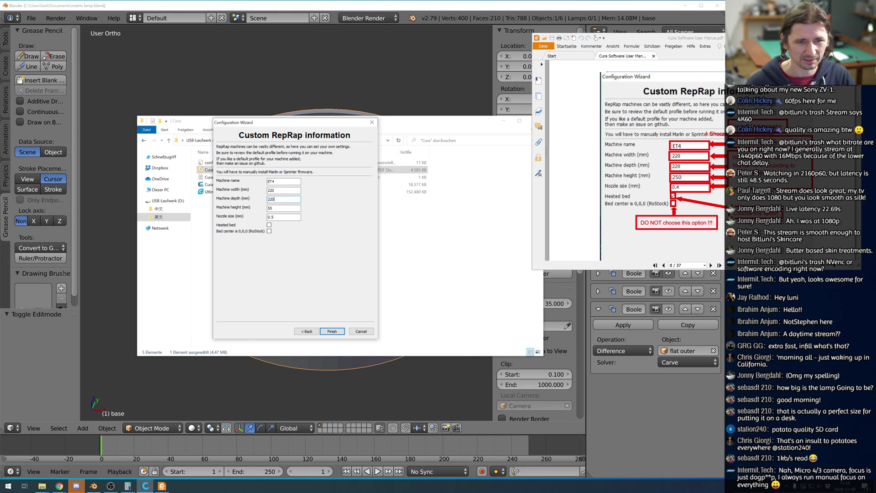
key("Tab")
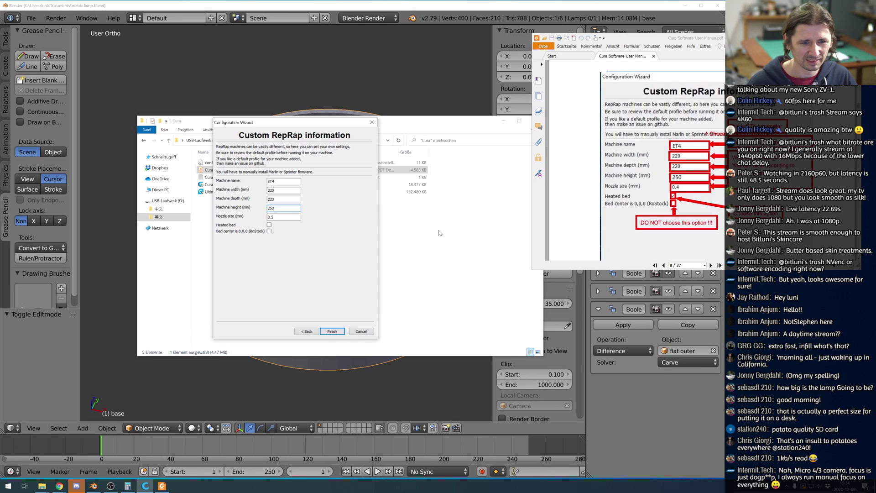
key("Tab")
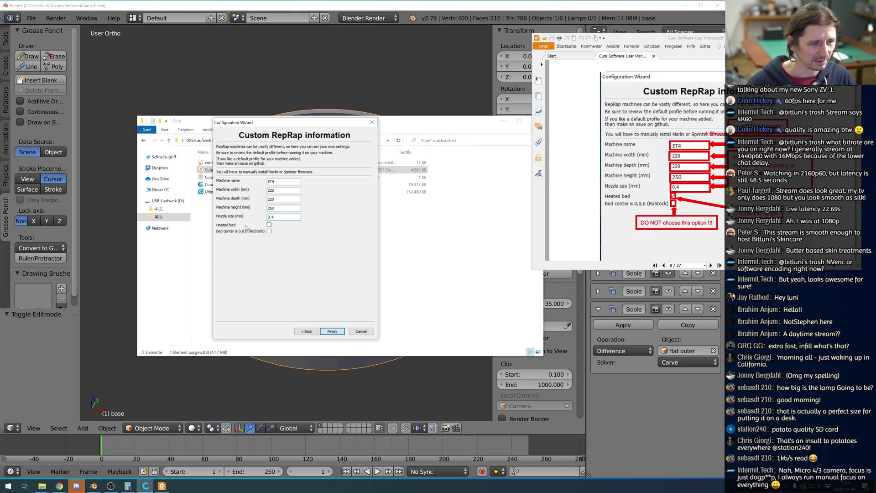
left_click(269, 225)
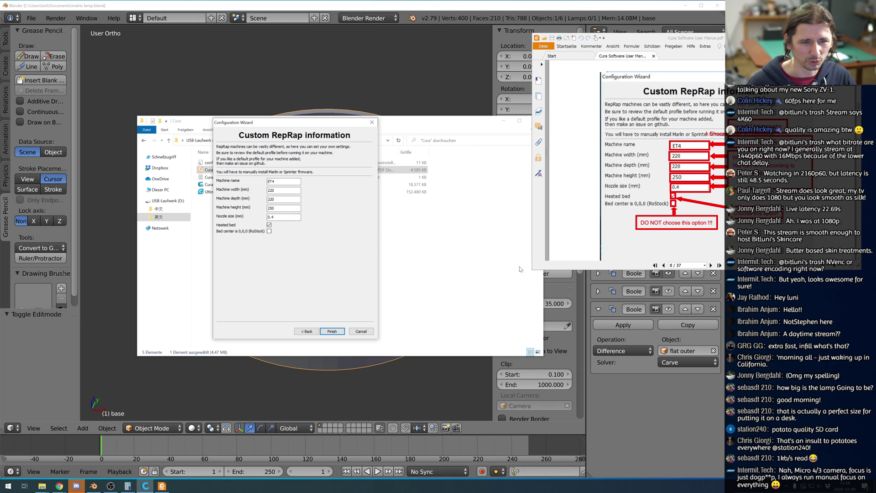
Finish the configuration wizard, decline the new version download and switch to the Cura window.
left_click(332, 331)
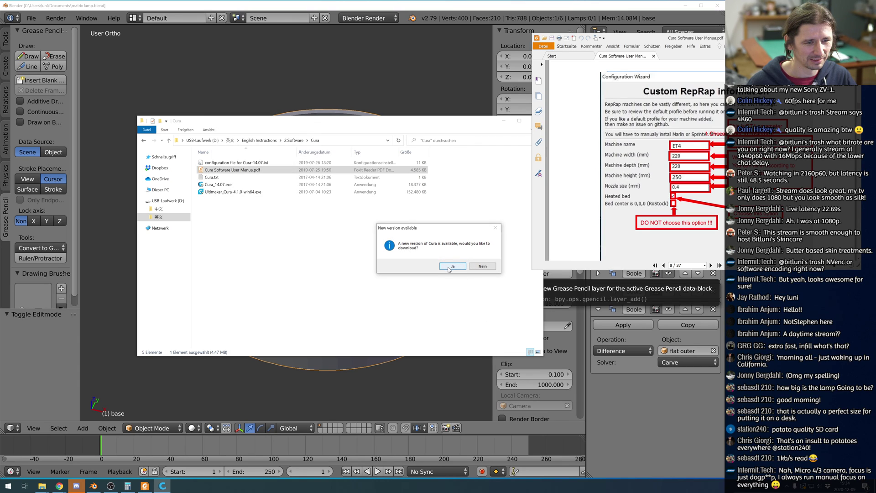
left_click(482, 267)
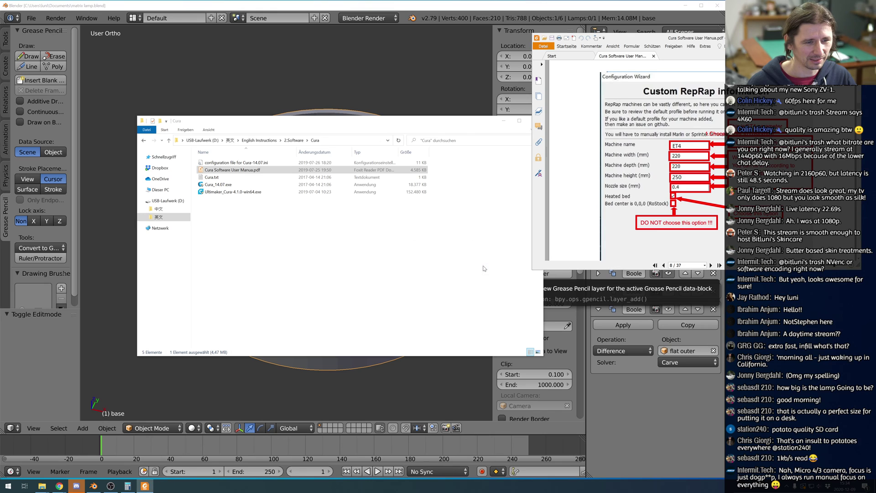
key("alt+Tab")
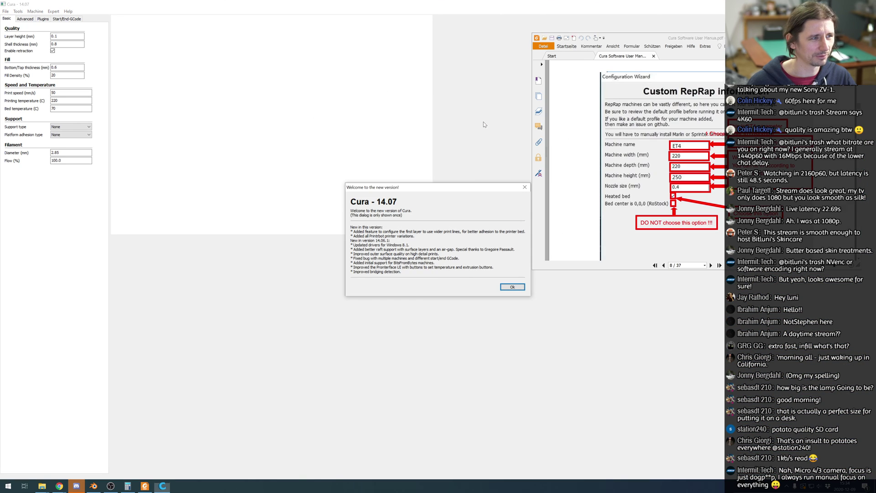
Dismiss the Cura 14.07 welcome dialog.
scroll(698, 150, "down", 3)
scroll(698, 151, "down", 3)
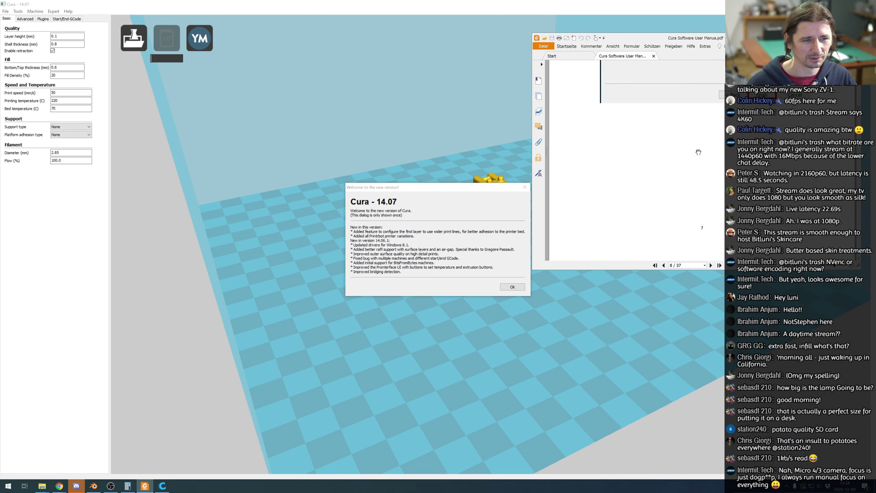
left_click(561, 273)
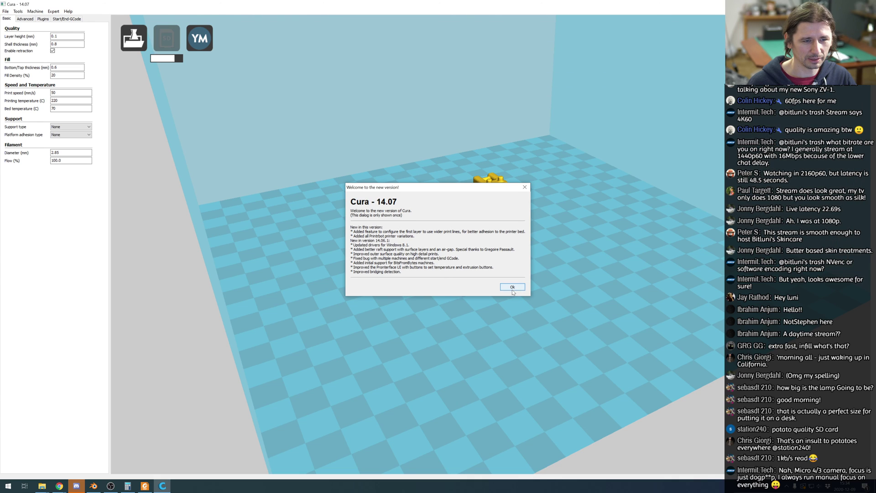
key("Return")
Look up the Clear platform instructions in the manual and clear the sample robot from the build platform.
key("alt+Tab")
scroll(619, 179, "down", 5)
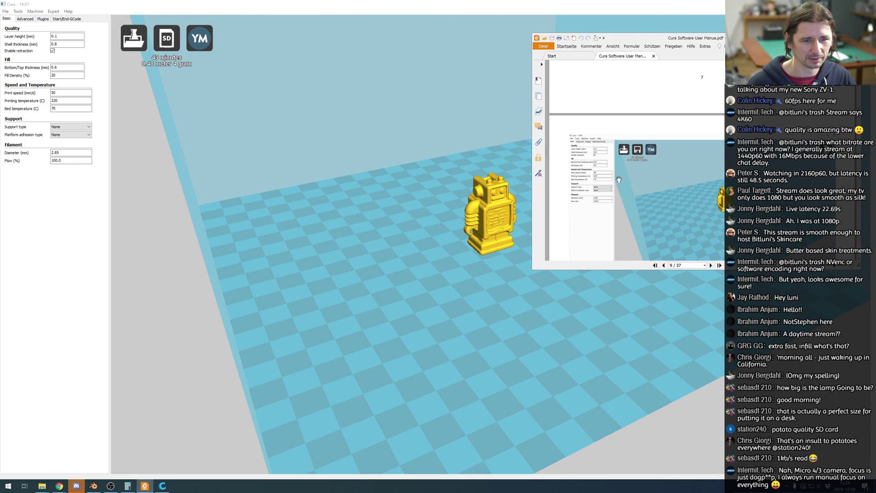
scroll(619, 179, "down", 4)
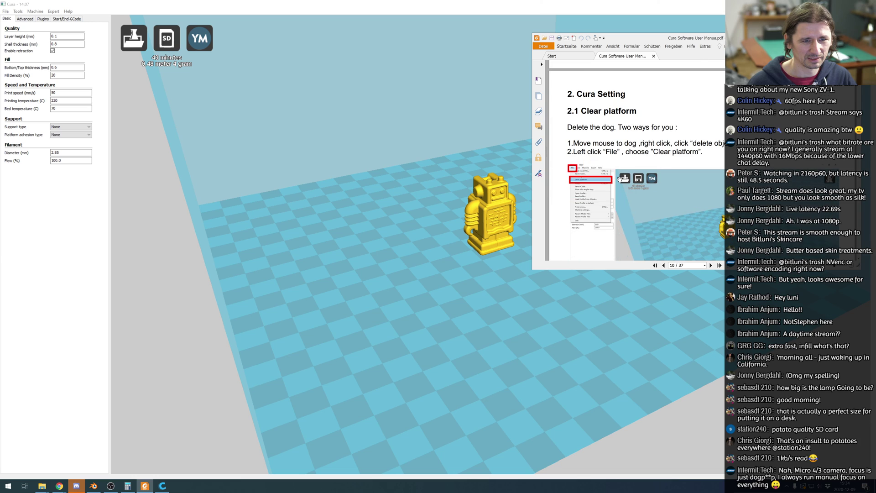
left_click(5, 11)
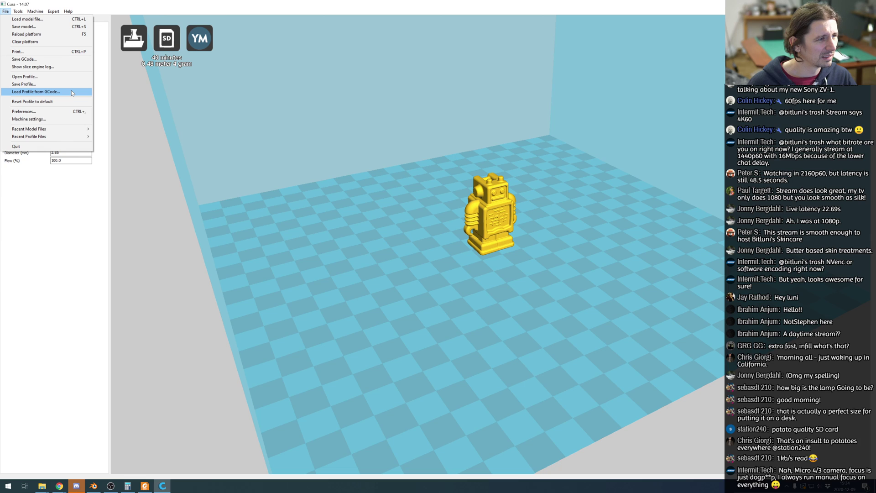
key("Escape")
key("alt+Tab")
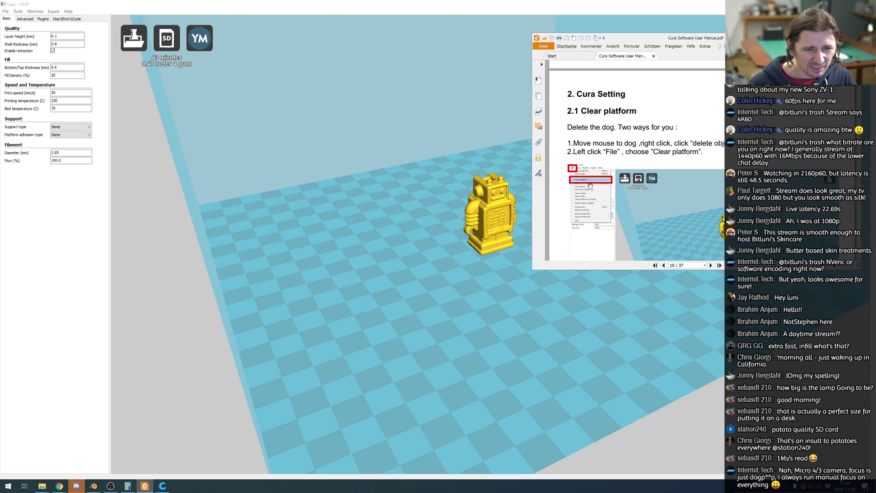
left_click(5, 11)
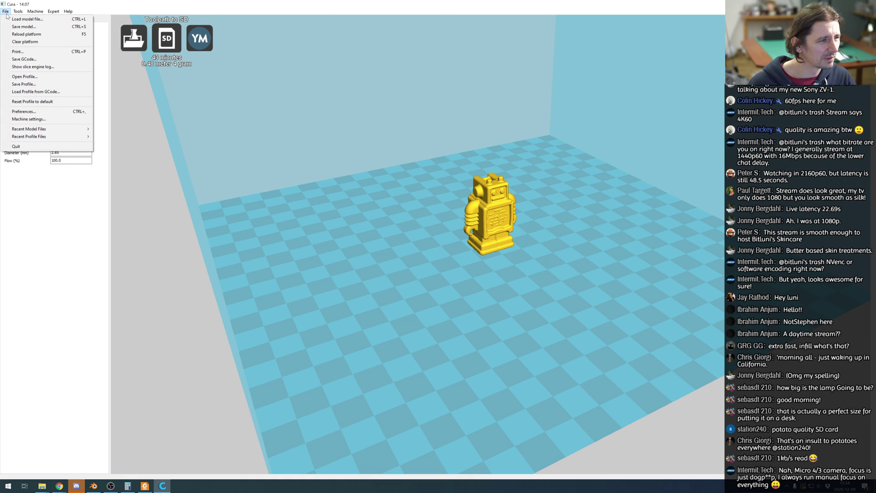
left_click(28, 41)
Read the manual's instructions on switching to full settings and opening a profile, checking them against Cura's own commands.
key("alt+Tab")
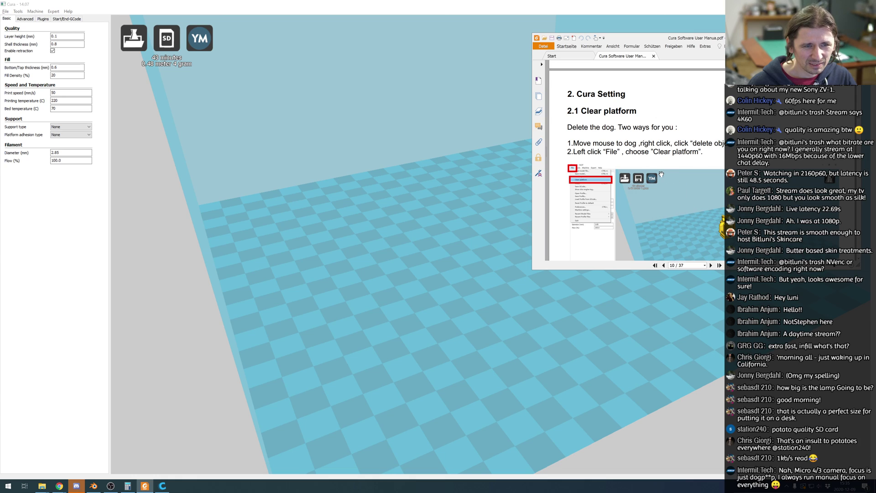
scroll(653, 167, "up", 3)
scroll(653, 167, "down", 6)
scroll(653, 167, "down", 5)
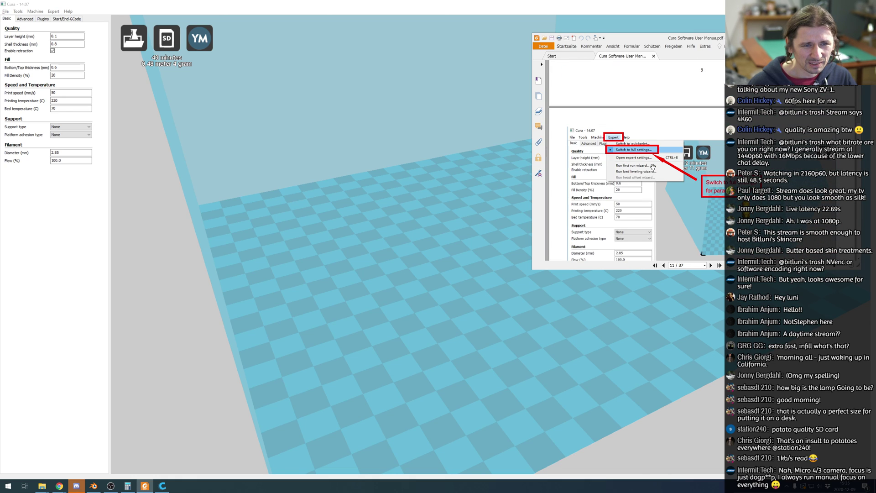
scroll(653, 167, "down", 5)
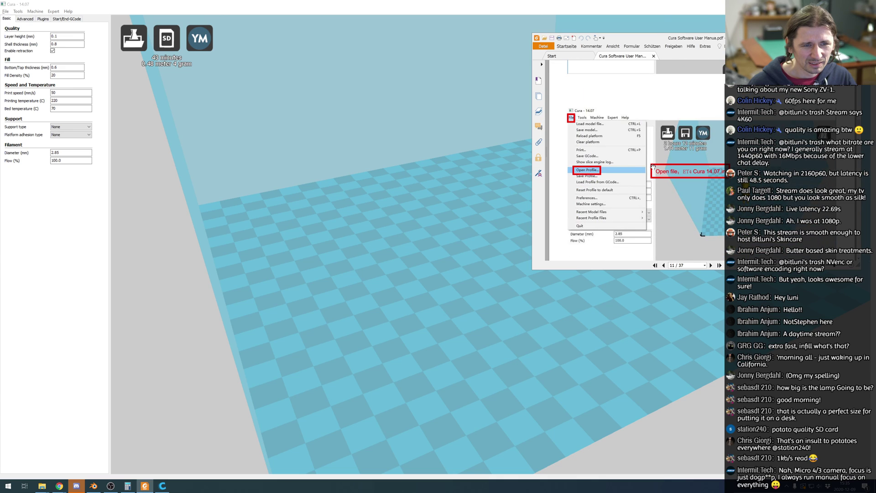
scroll(653, 167, "up", 5)
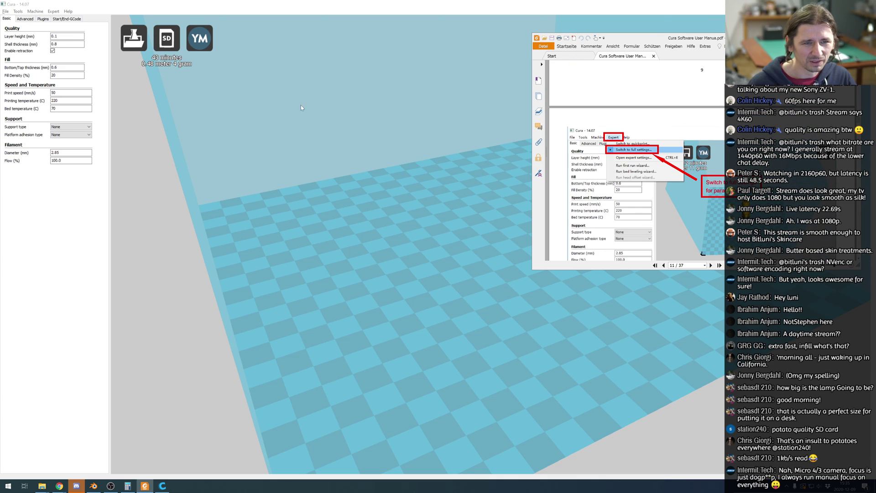
left_click(53, 11)
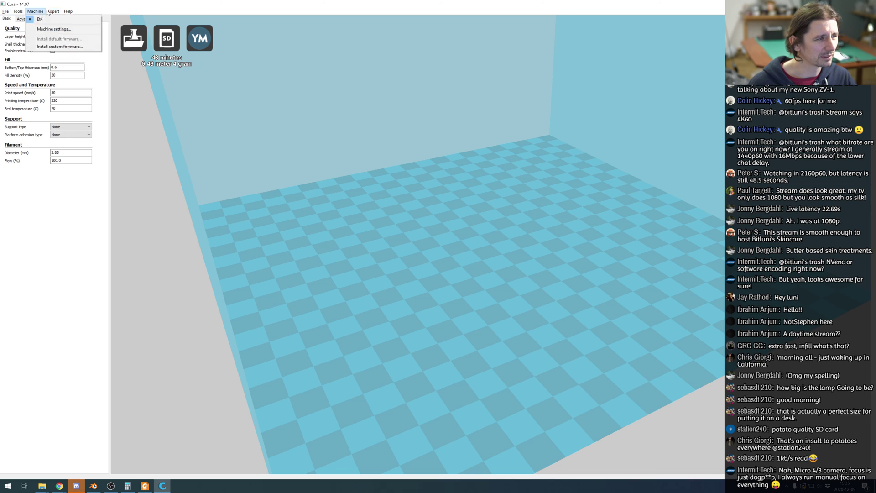
key("alt+Tab")
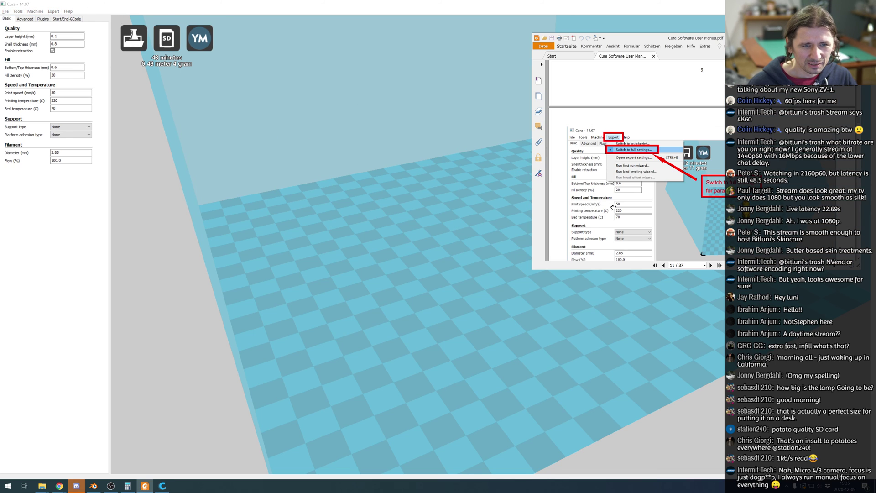
scroll(657, 210, "down", 5)
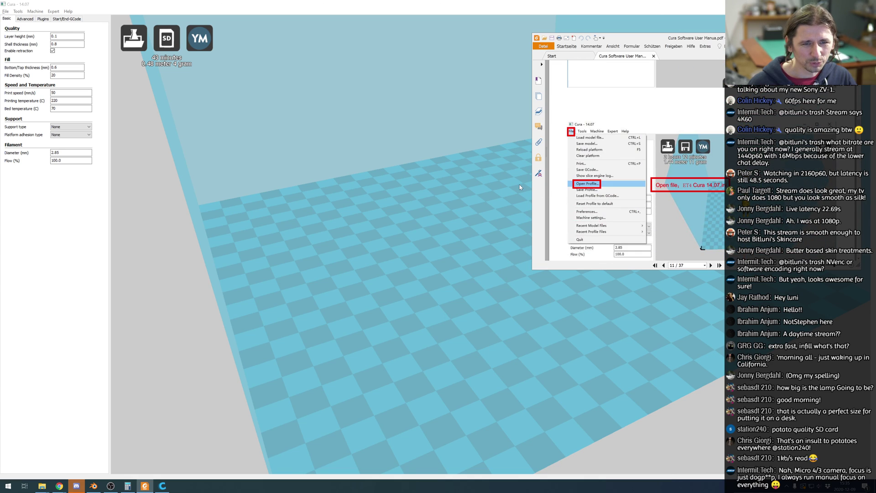
Load the supplied profile from the Cura folder under English Instructions, 2.Software on the USB drive.
left_click(6, 12)
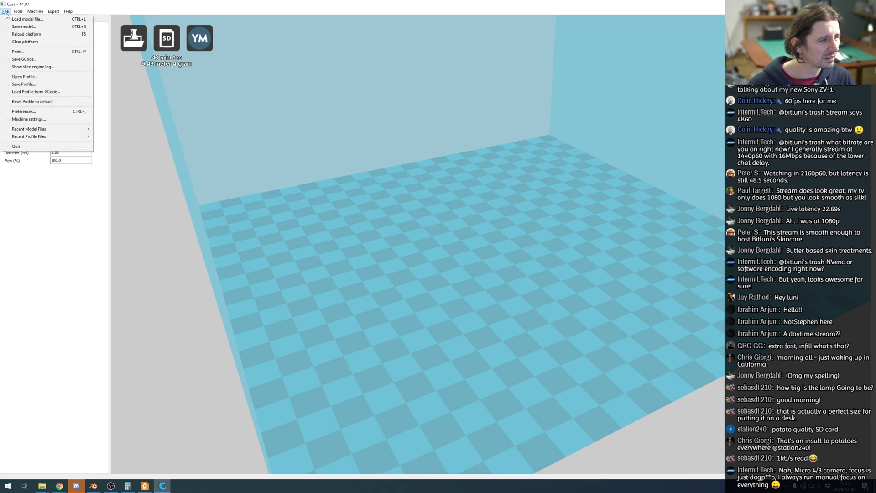
left_click(41, 77)
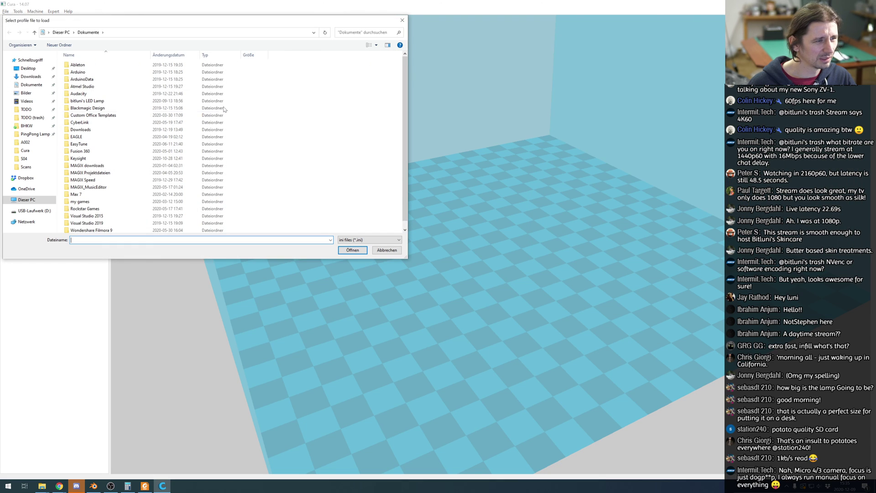
left_click(7, 60)
left_click(34, 103)
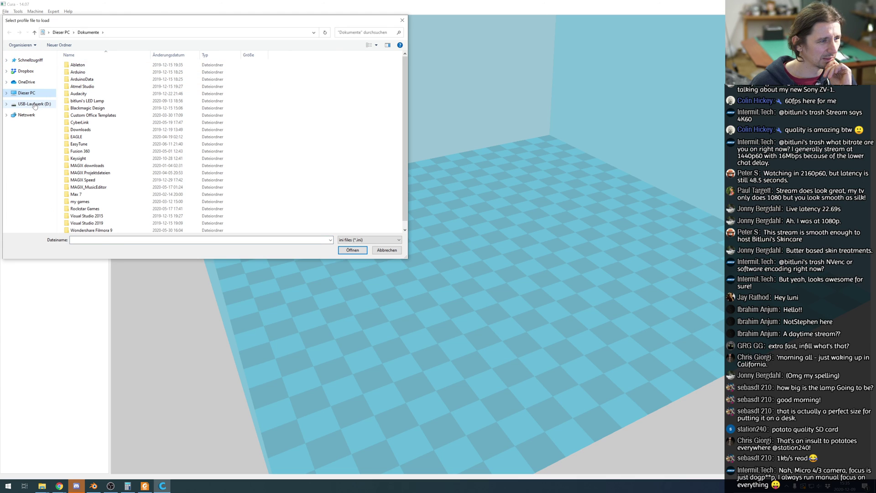
double_click(77, 72)
double_click(75, 65)
double_click(79, 73)
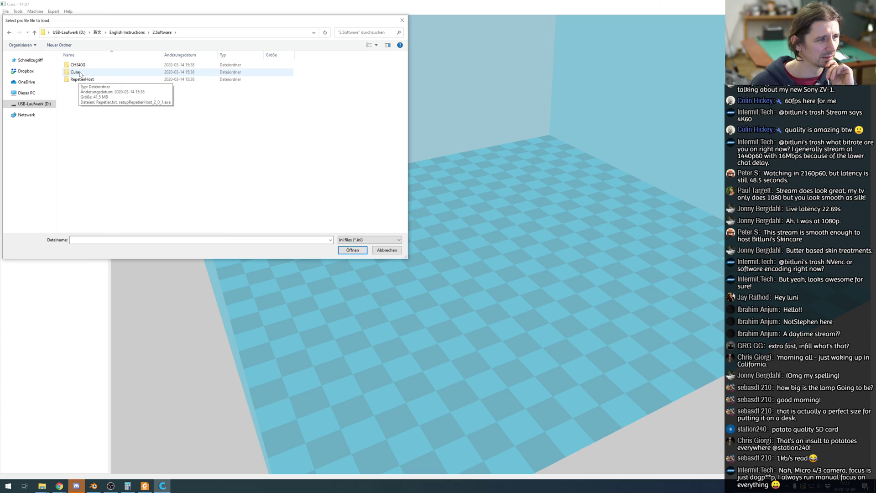
double_click(80, 74)
left_click(104, 68)
left_click(366, 250)
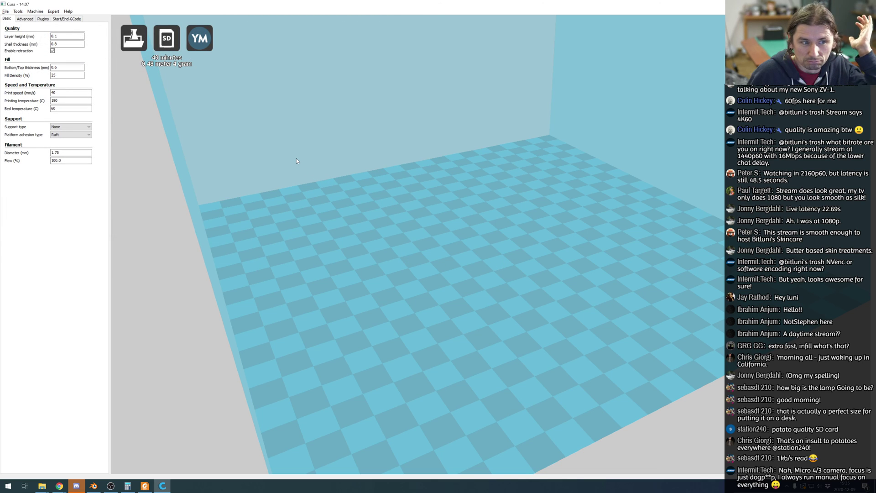
Place the manual's window beside Cura's basic settings and examine the example settings on page 11 of the manual.
key("alt+Tab")
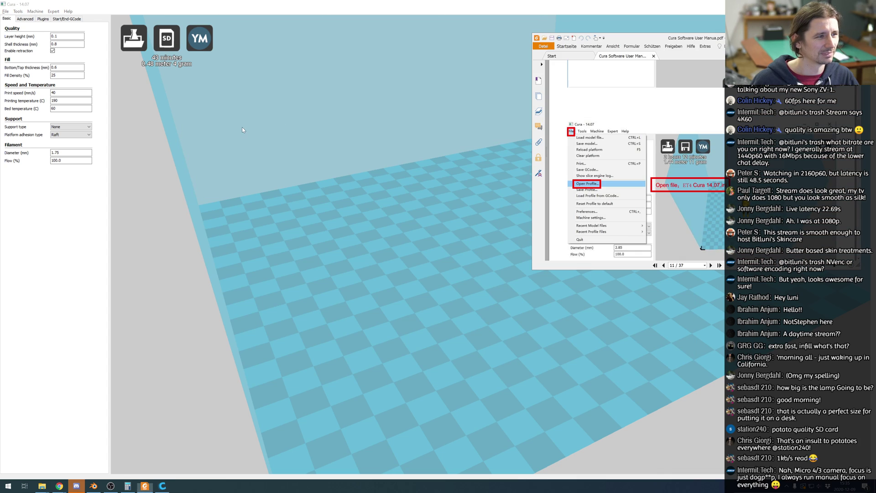
scroll(705, 227, "down", 5)
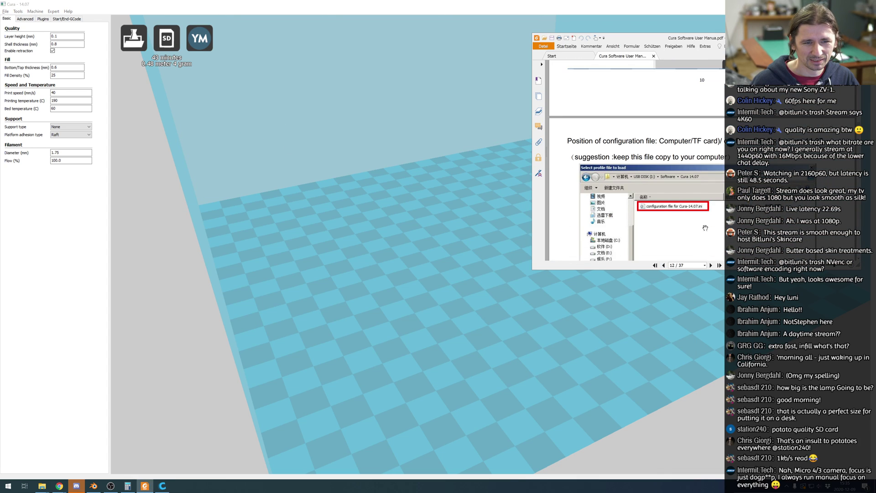
scroll(705, 227, "down", 5)
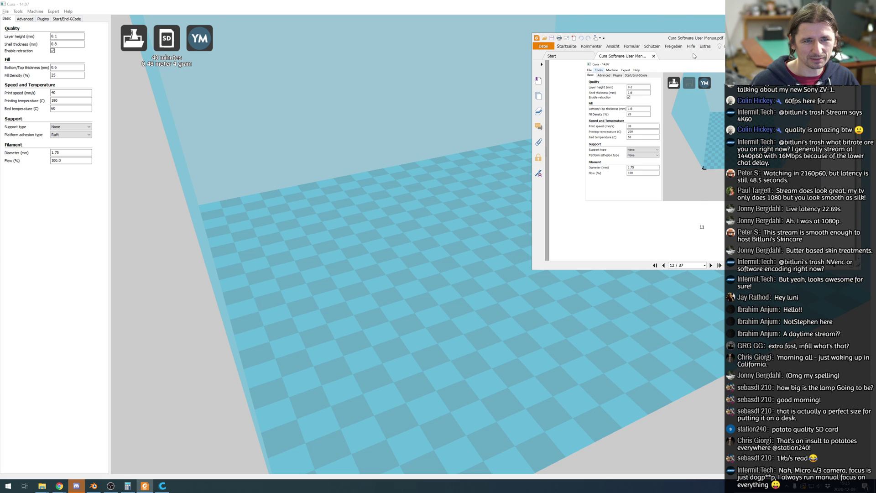
left_click_drag(699, 40, 351, 68)
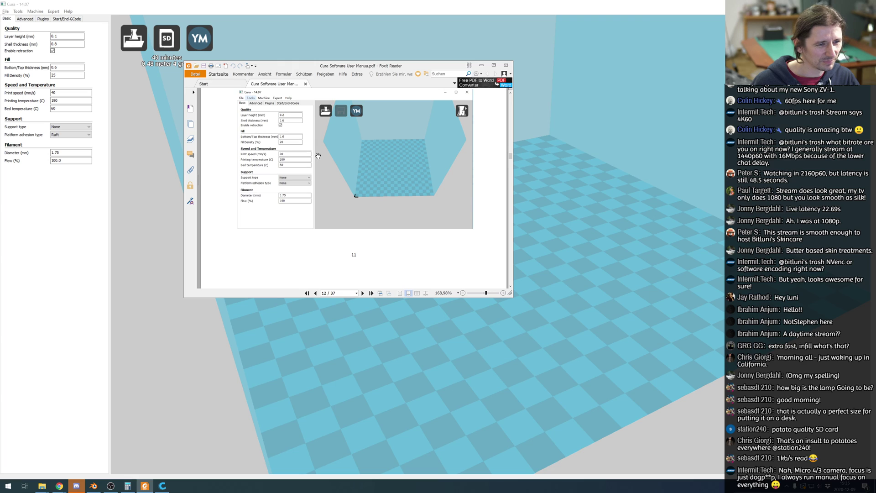
scroll(318, 156, "down", 3)
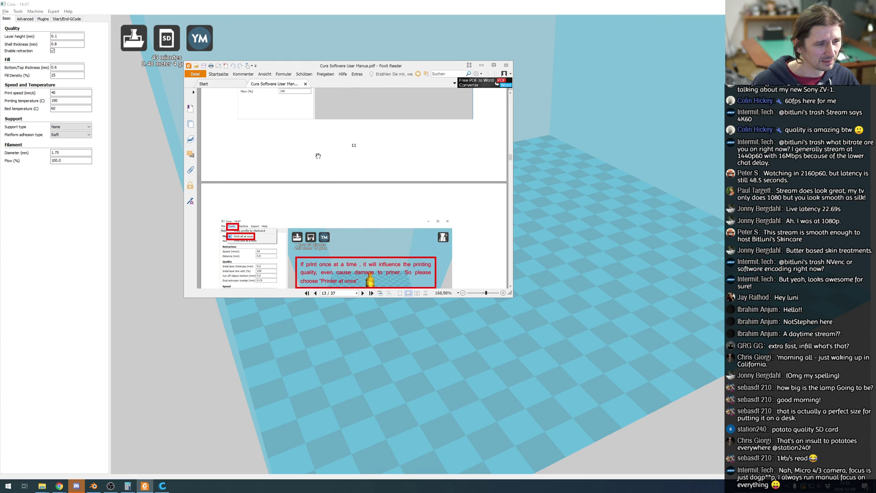
scroll(318, 156, "up", 5)
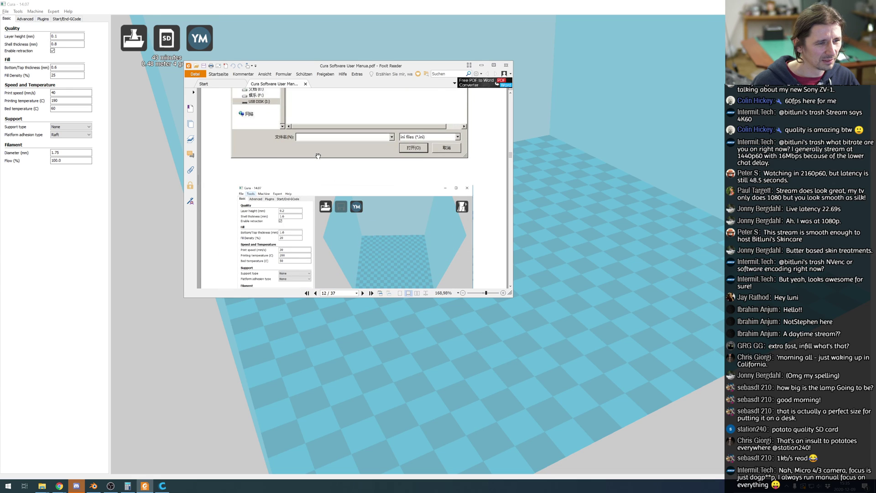
scroll(318, 156, "down", 1)
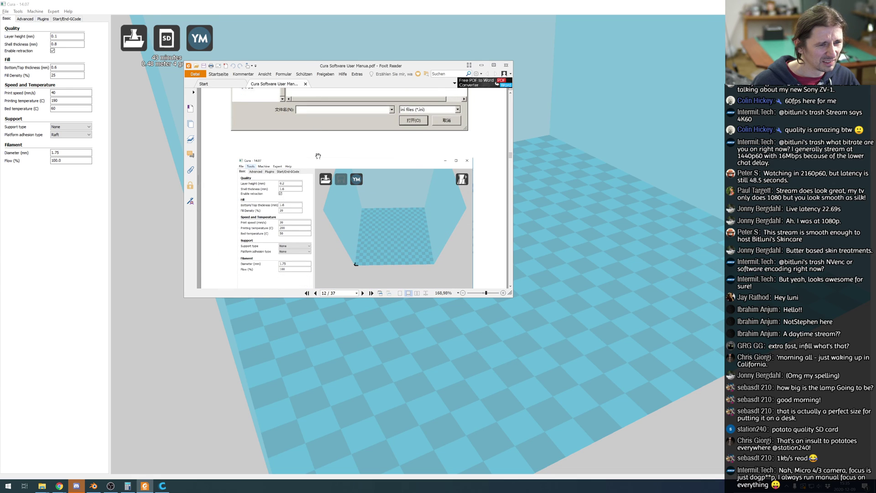
scroll(318, 156, "down", 1)
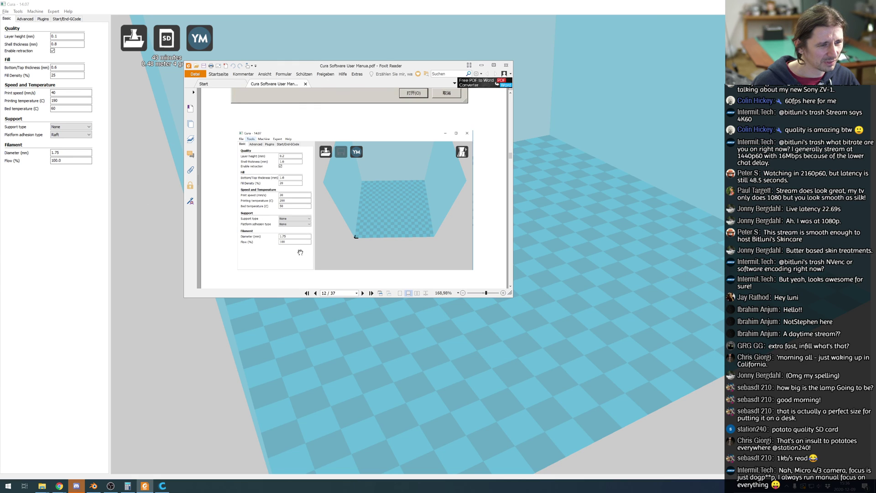
Set the layer height to 0.2 mm, checking the value against the manual.
left_click(55, 36)
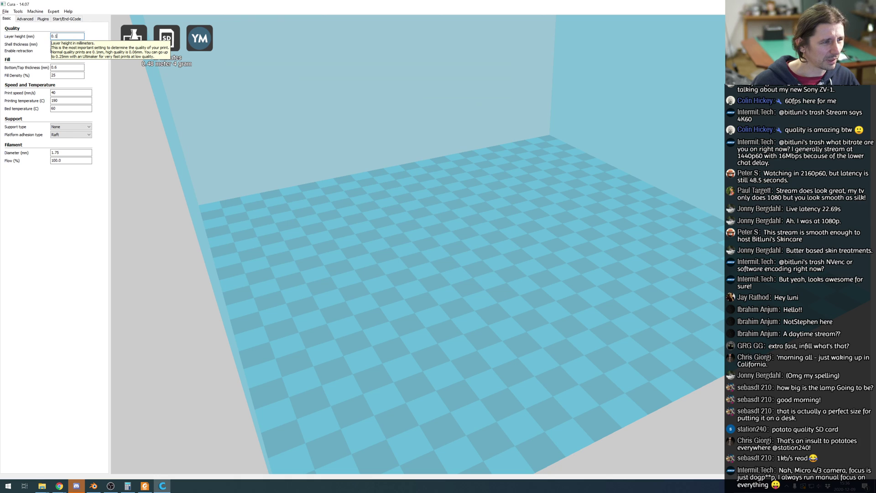
type("3")
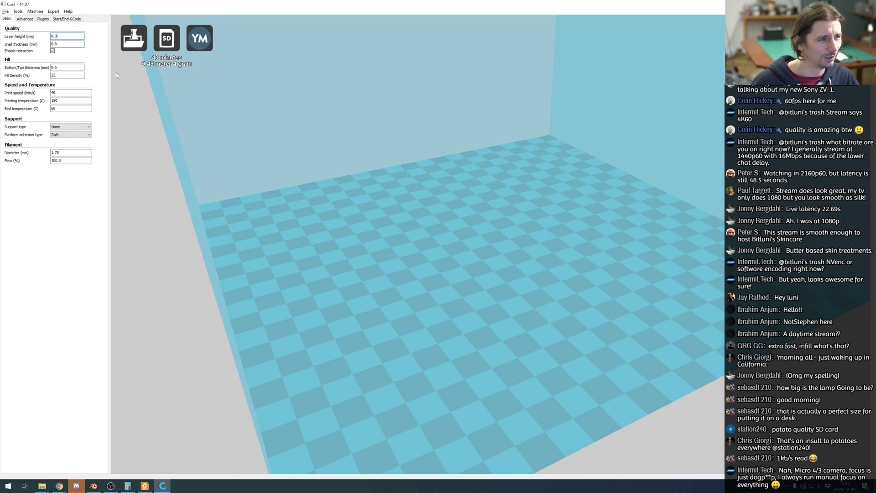
key("alt+Tab")
key("alt+Tab")
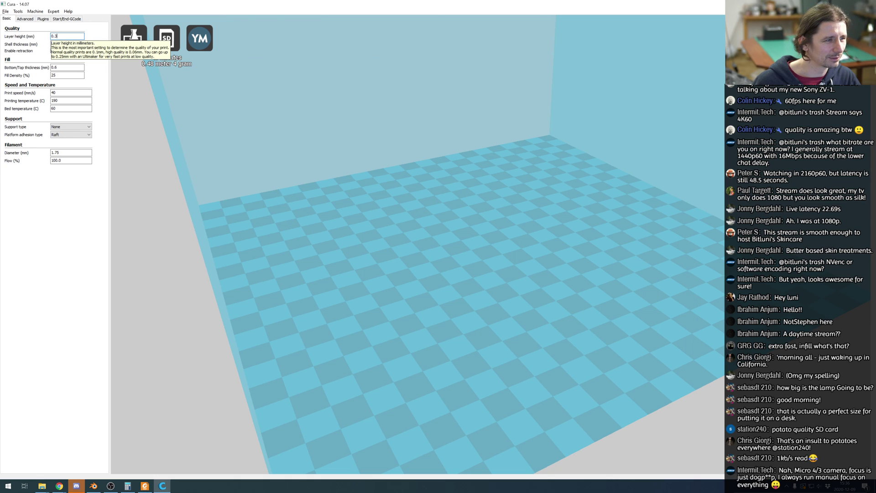
type("2")
key("alt+Tab")
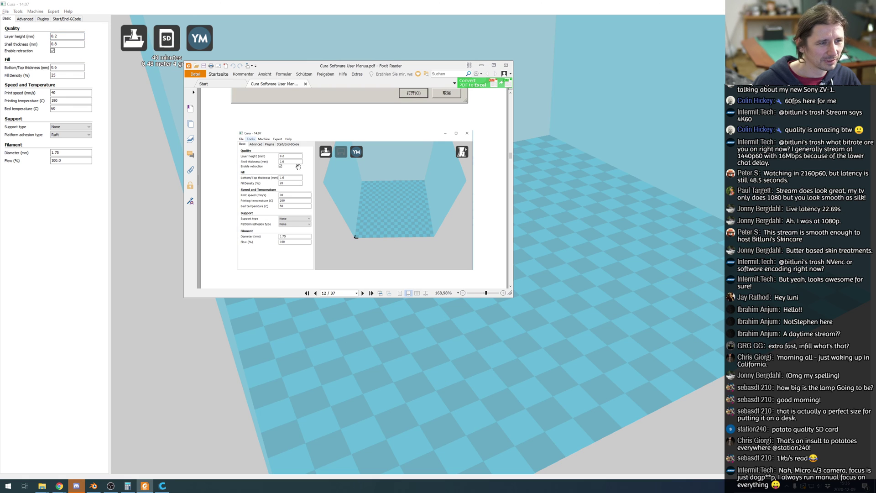
Compare the shell thickness and remaining settings with the manual, and set the fill density to 20%.
left_click(62, 45)
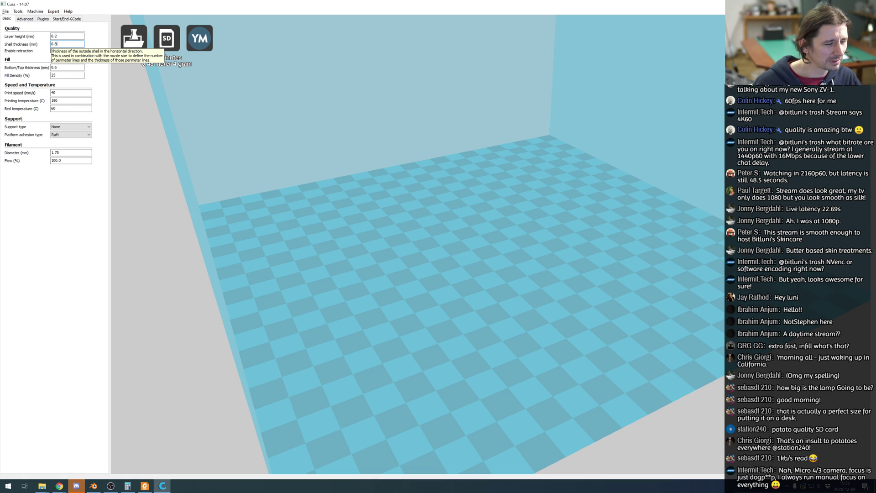
key("alt+Tab")
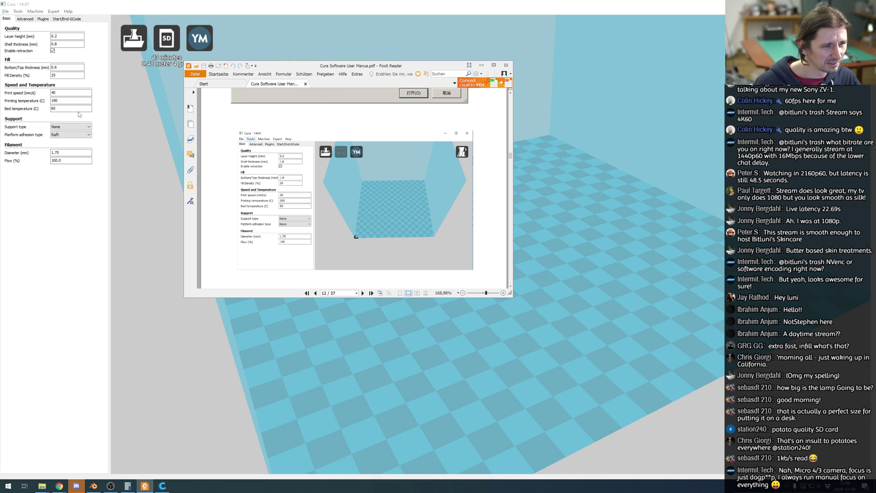
double_click(53, 75)
type("20")
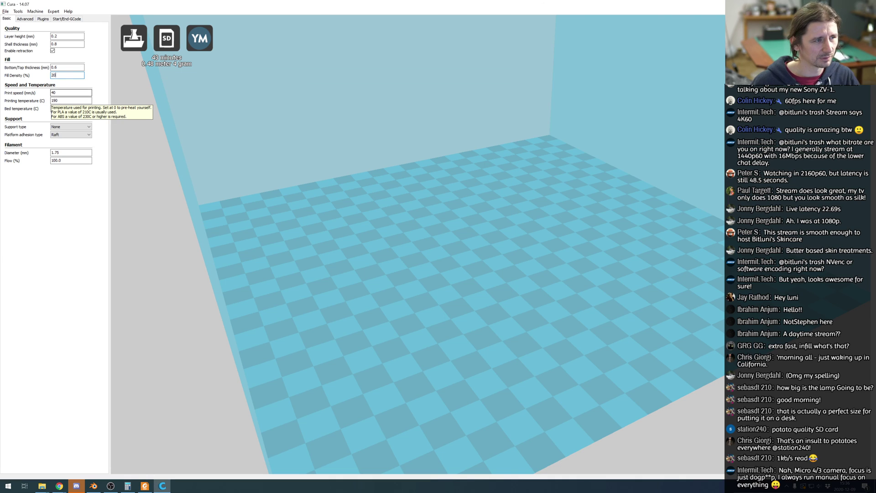
key("alt+Tab")
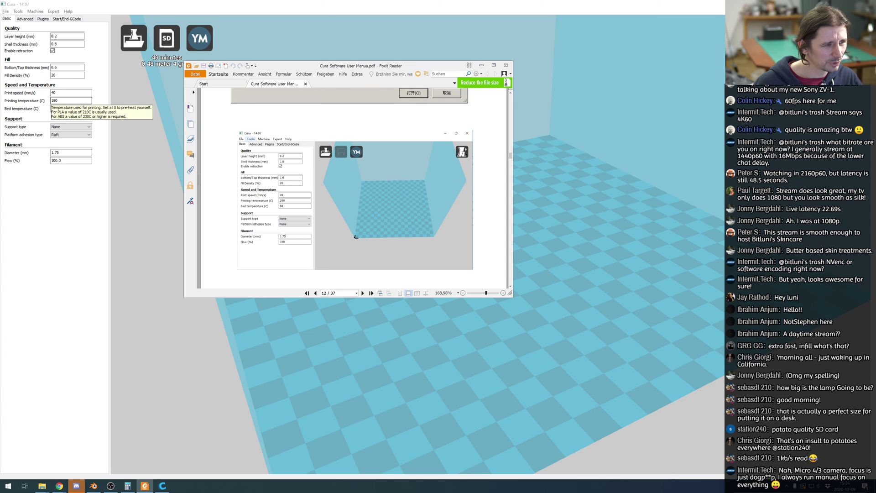
Set the printing temperature to 200 °C and the print speed to 30 mm/s, checking both against the manual.
left_click(68, 100)
double_click(55, 100)
type("2")
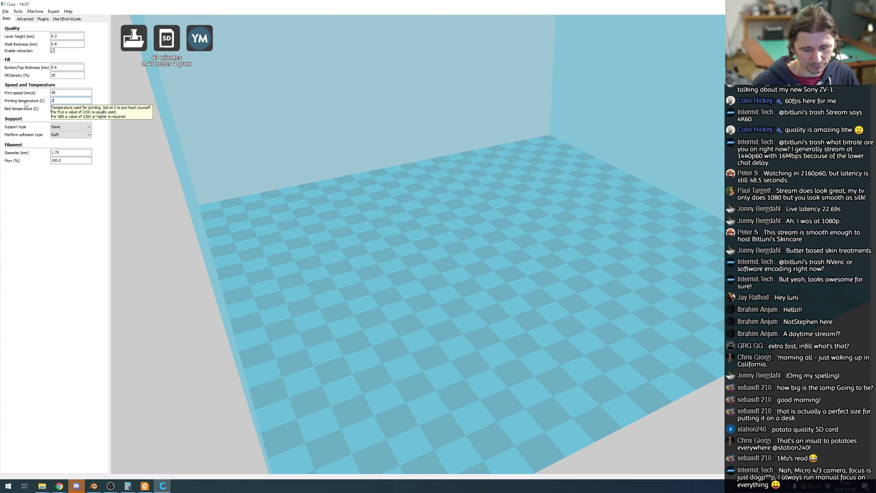
type("00")
key("alt+Tab")
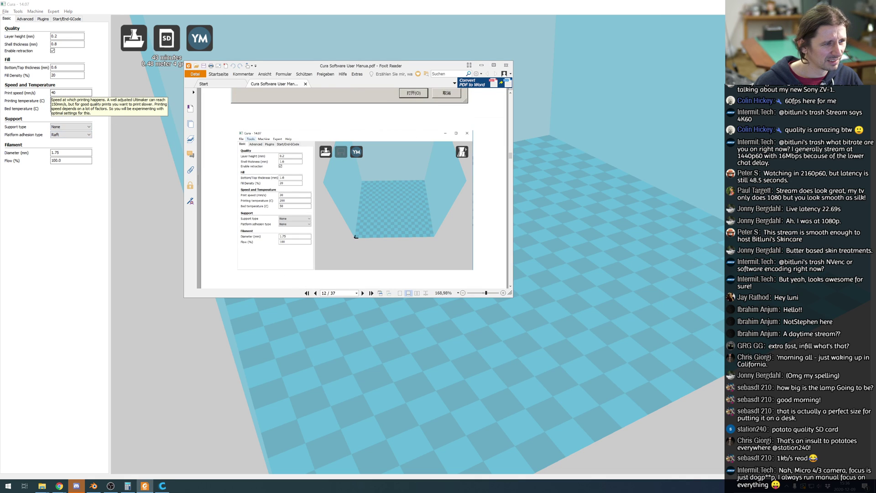
left_click(69, 92)
double_click(53, 92)
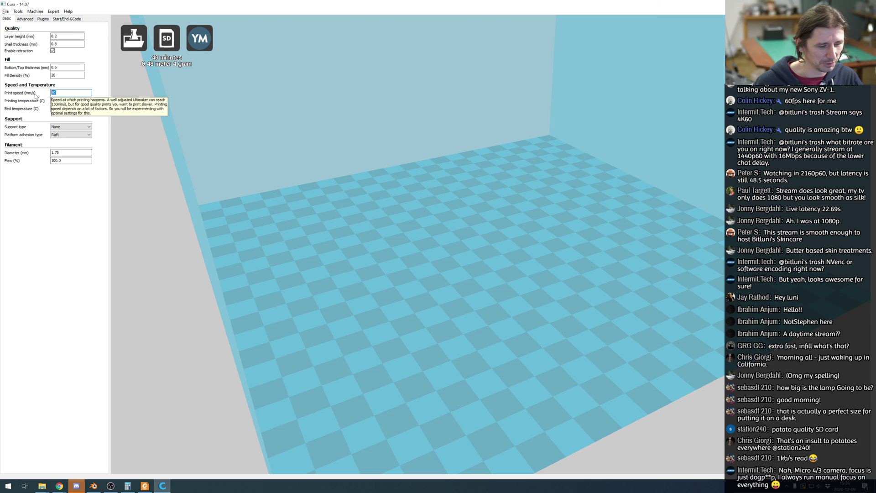
type("30")
key("alt+Tab")
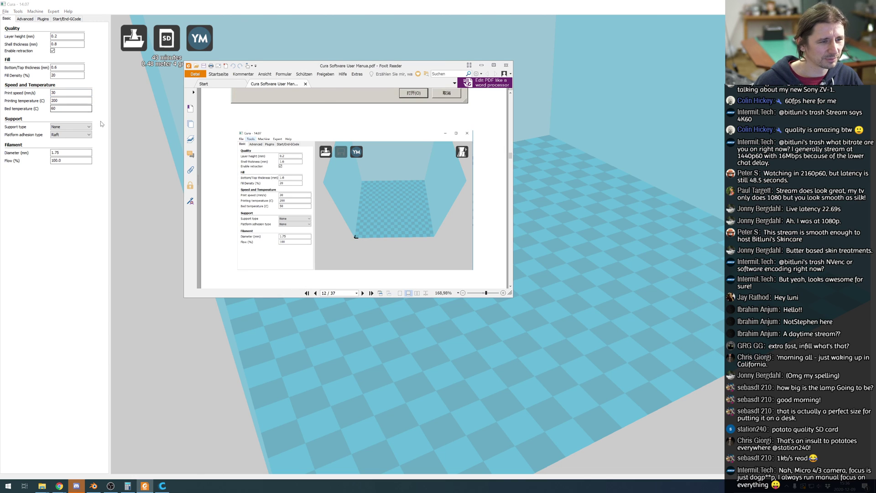
Set the bed temperature to 50 °C and the platform adhesion type to None, checking against the manual.
double_click(54, 108)
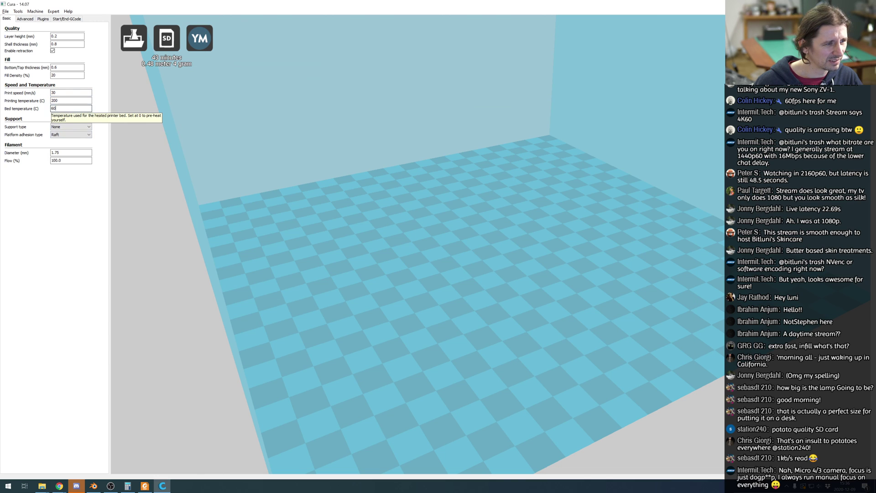
type("50")
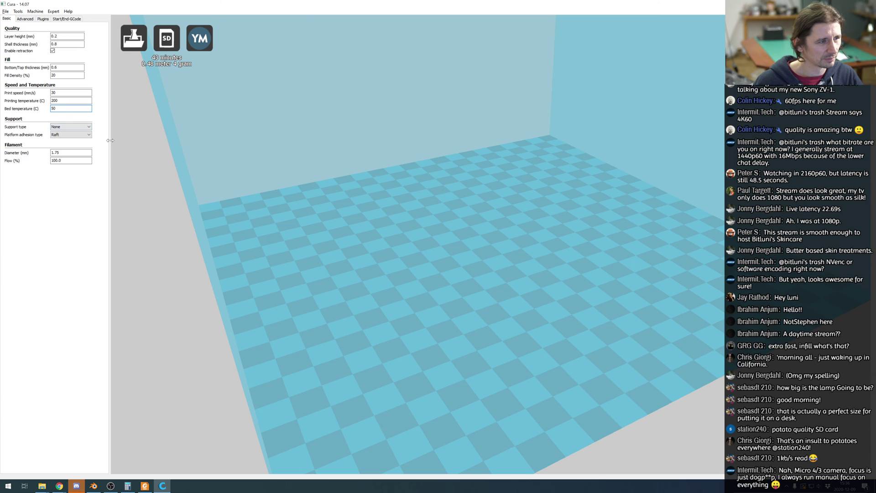
key("alt+Tab")
left_click(69, 134)
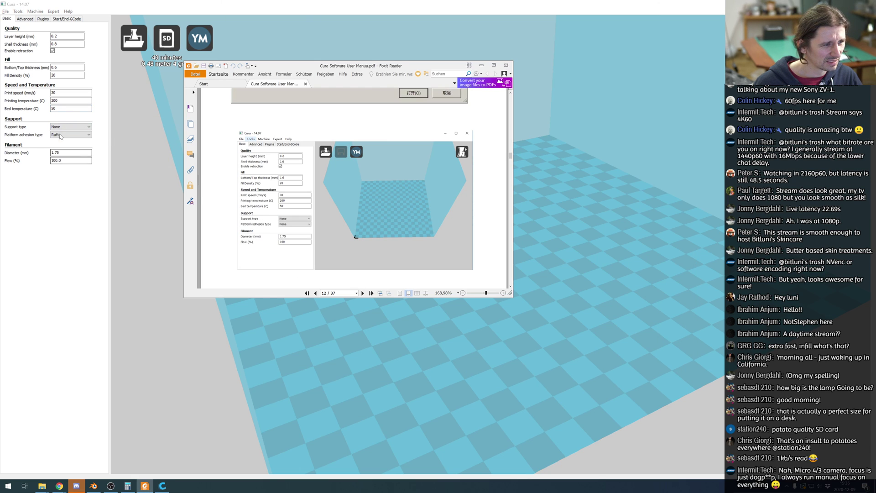
left_click(71, 140)
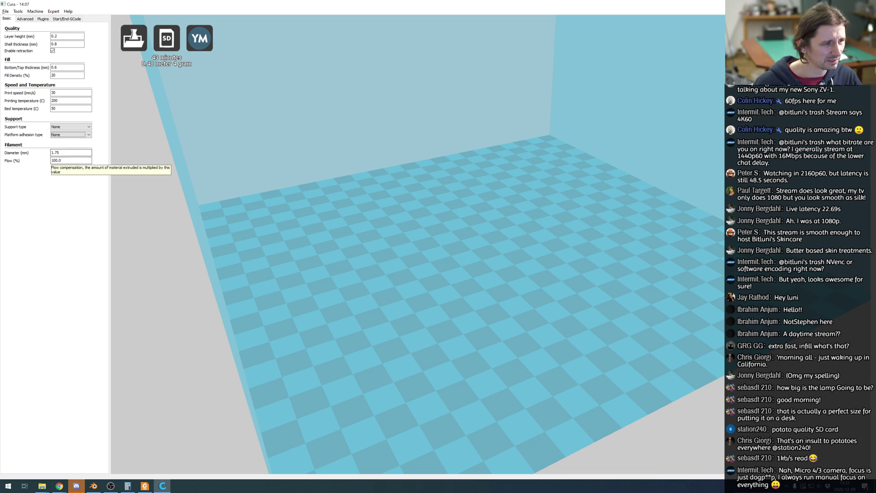
key("alt+Tab")
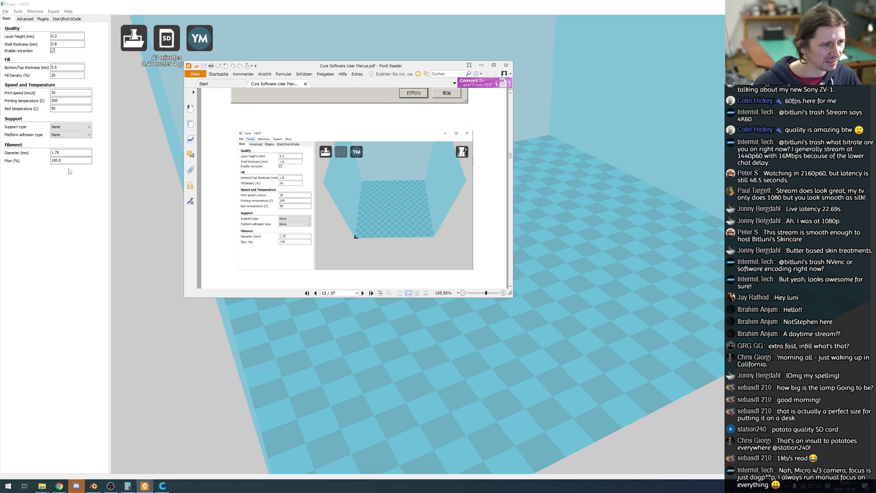
Read on through manual pages 13 to 19 on layer height, shell, speed, temperature and support, and move the manual aside.
scroll(321, 164, "down", 3)
scroll(322, 163, "down", 3)
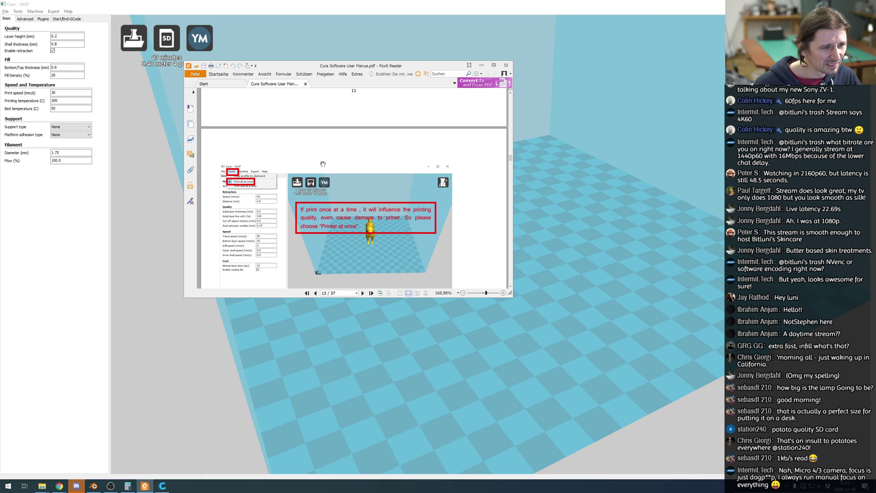
scroll(323, 164, "down", 3)
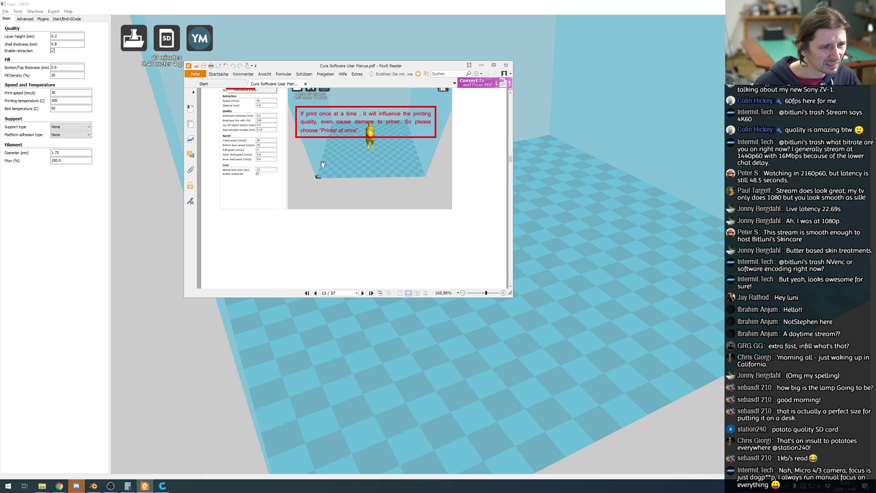
scroll(323, 164, "down", 9)
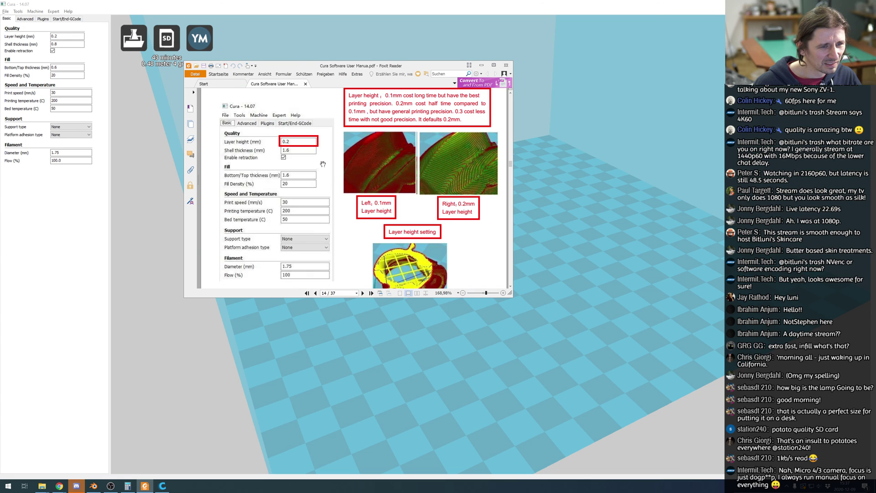
scroll(323, 164, "down", 9)
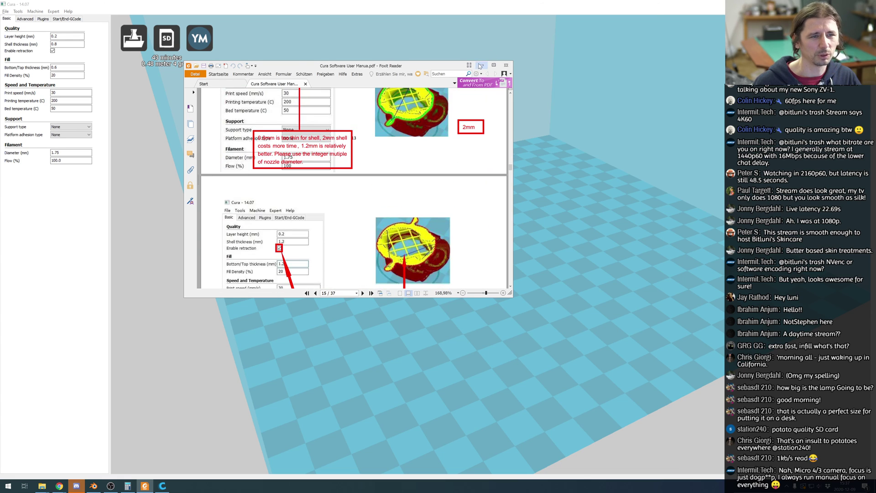
left_click(481, 65)
key("alt+Tab")
scroll(327, 188, "down", 8)
scroll(329, 187, "down", 15)
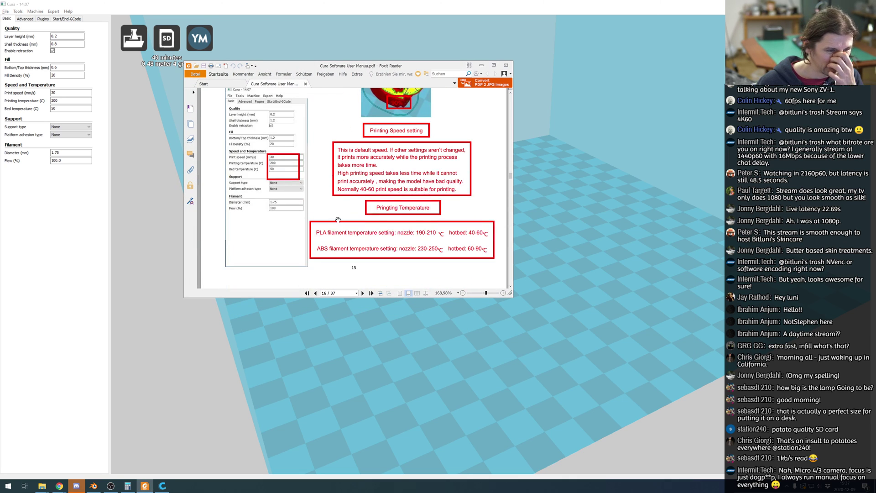
scroll(338, 220, "down", 6)
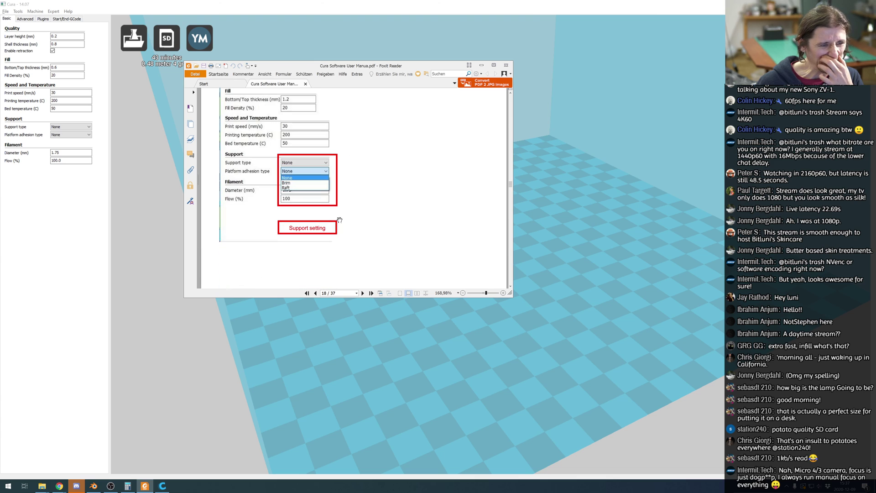
scroll(340, 220, "down", 10)
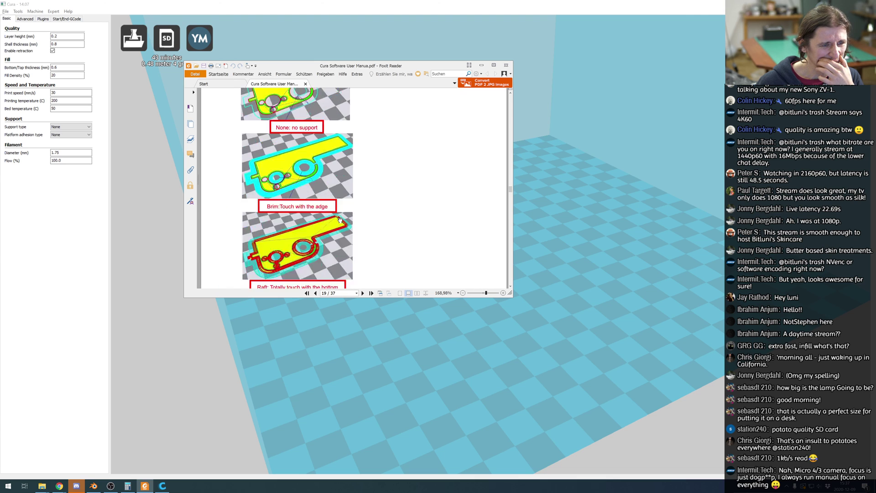
scroll(340, 220, "down", 2)
left_click_drag(418, 64, 875, 137)
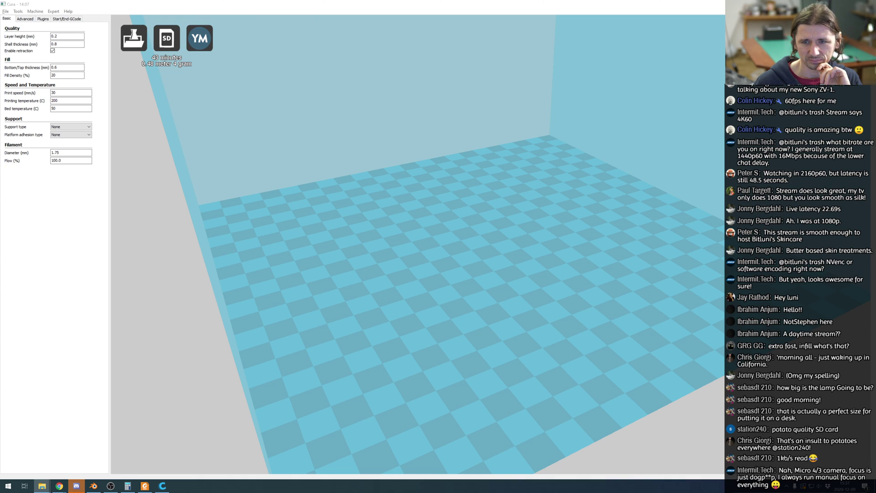
Load the ring-shaped matrix lamp model onto the build platform.
left_click(475, 244)
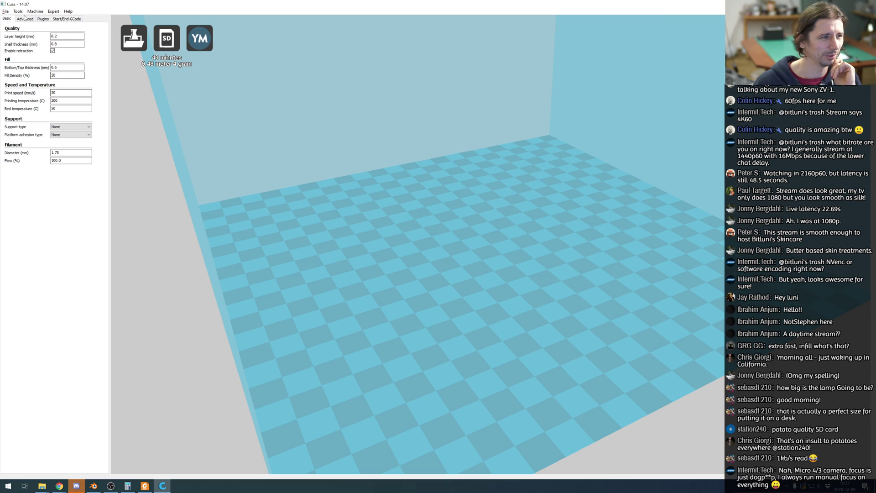
left_click(6, 11)
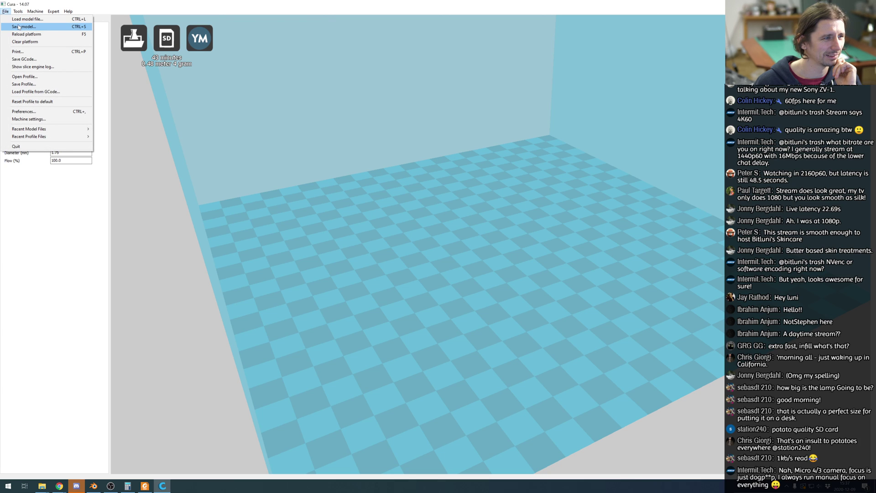
left_click(24, 21)
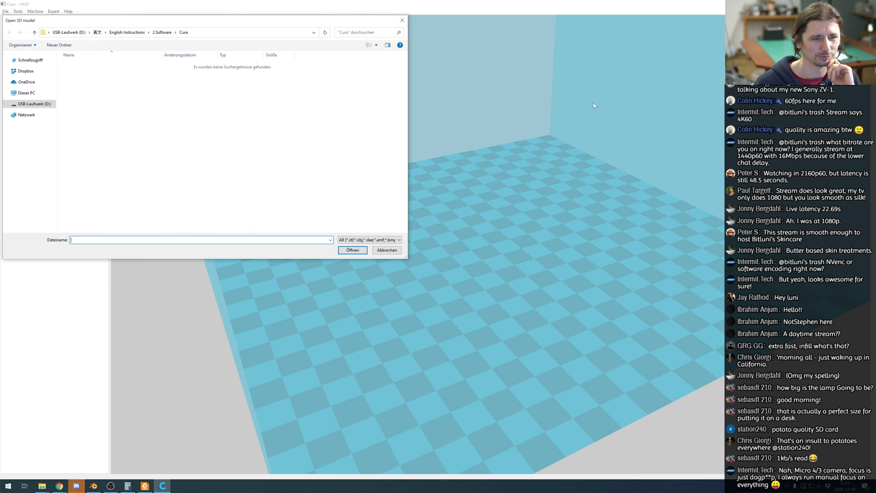
key("Escape")
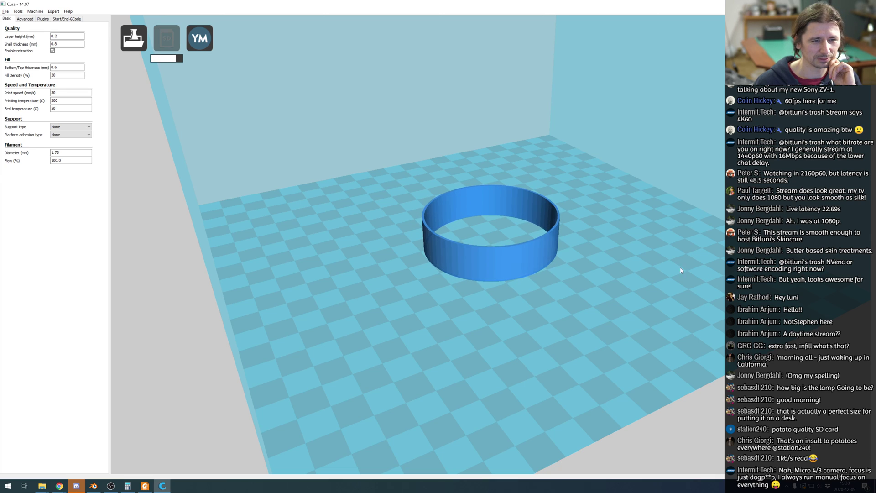
left_click(533, 208)
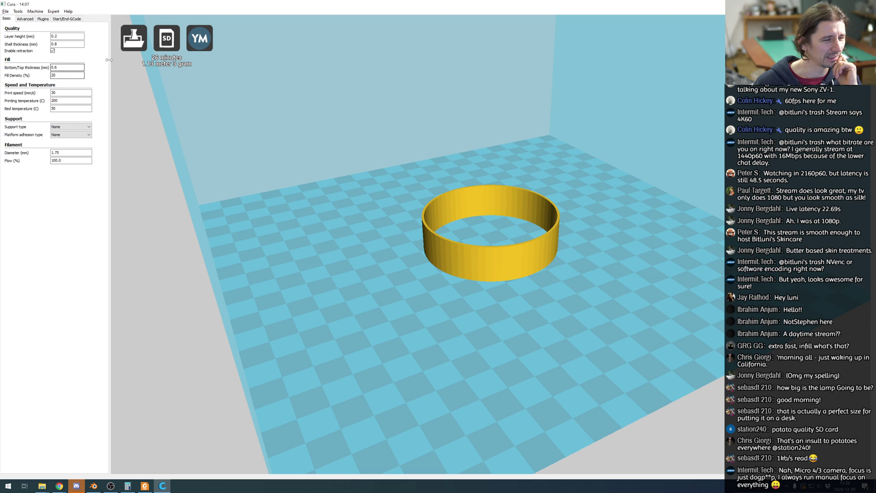
Inspect the ring on the platform, save its toolpath as matrix lamp.gcode on drive D:, and request the drive's safe removal.
scroll(520, 264, "down", 1)
scroll(519, 261, "down", 1)
right_click_drag(533, 322, 285, 182)
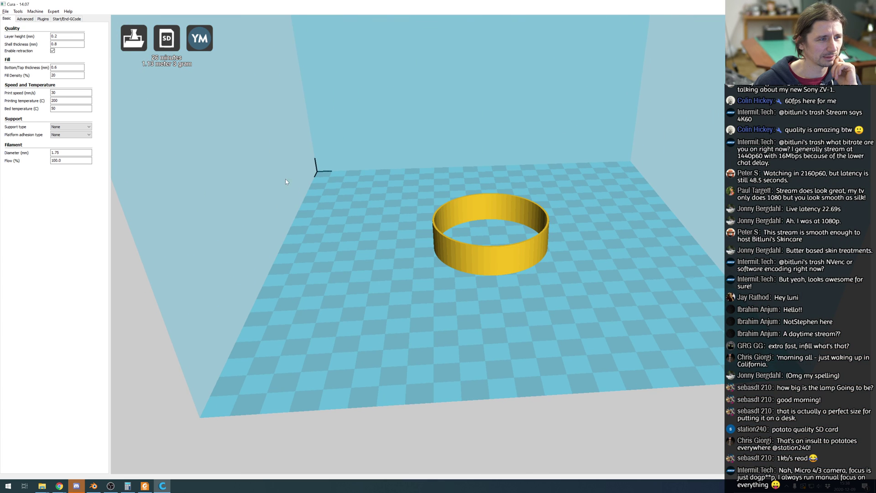
left_click(163, 40)
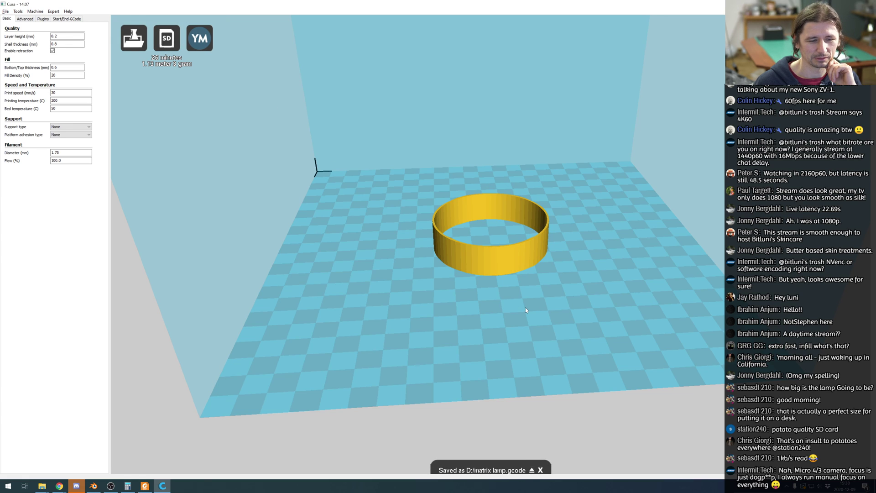
left_click(532, 470)
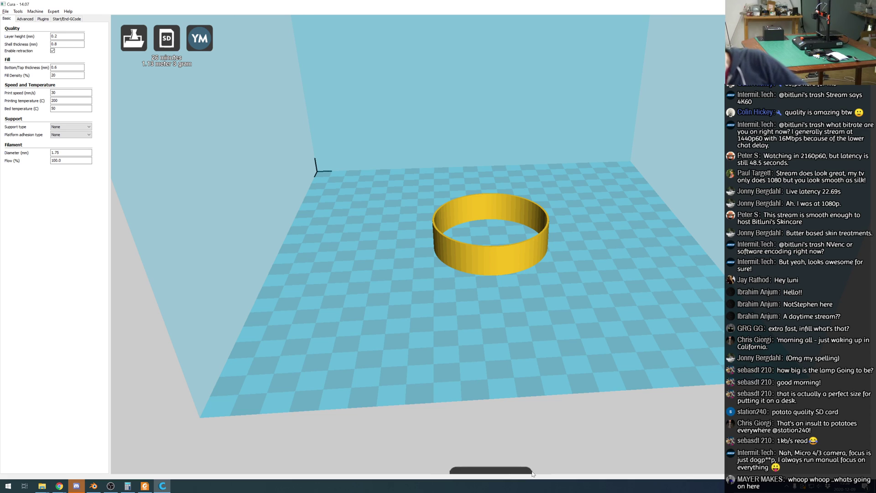
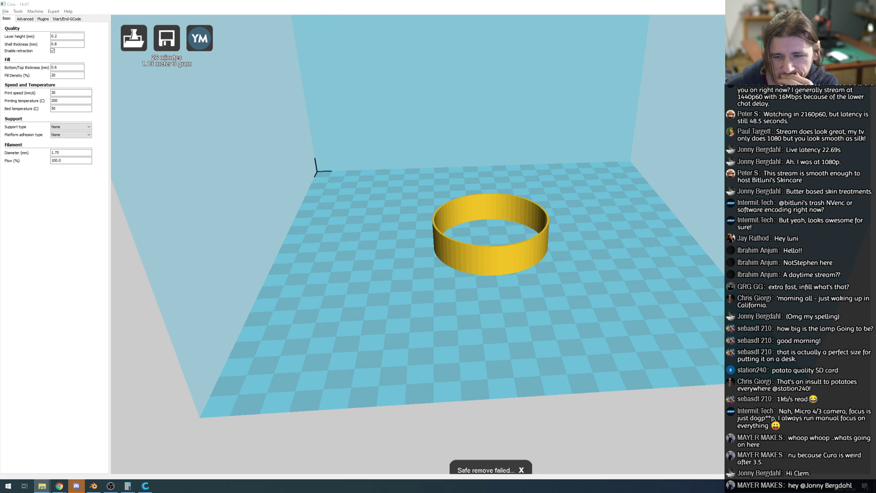
Review the advanced print settings and the start.gcode script, and dismiss the drive removal notice.
left_click(24, 19)
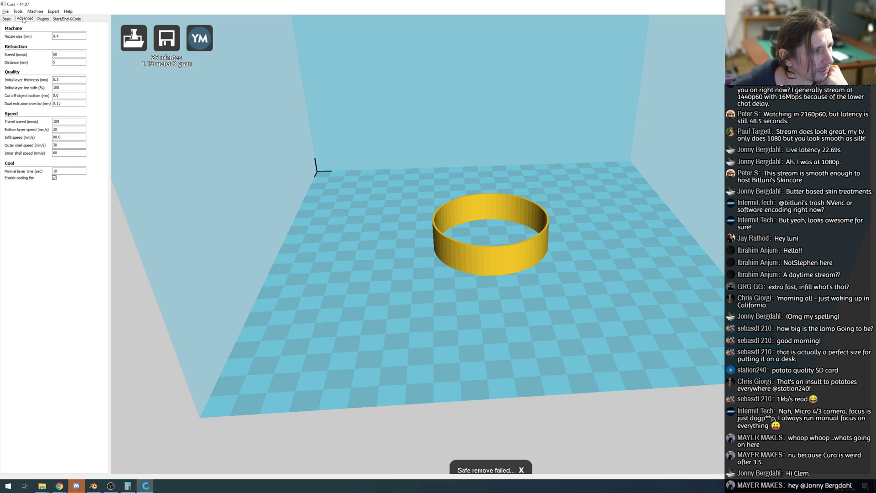
left_click(60, 19)
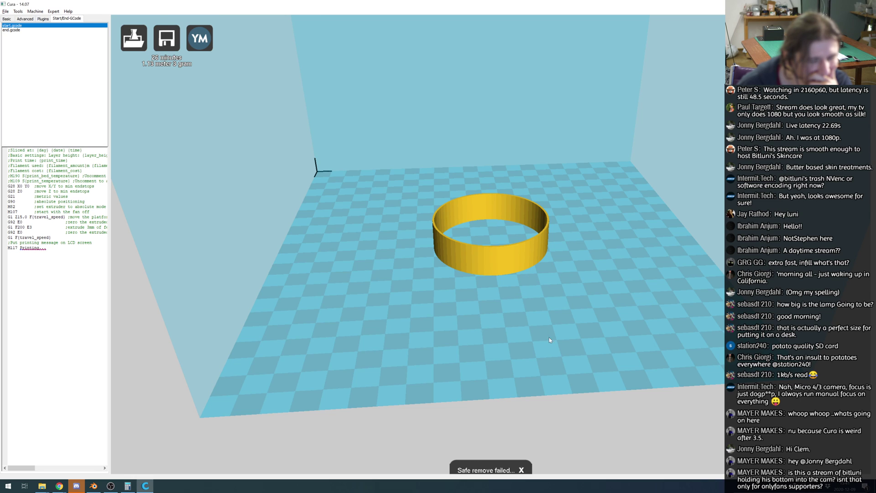
left_click(521, 470)
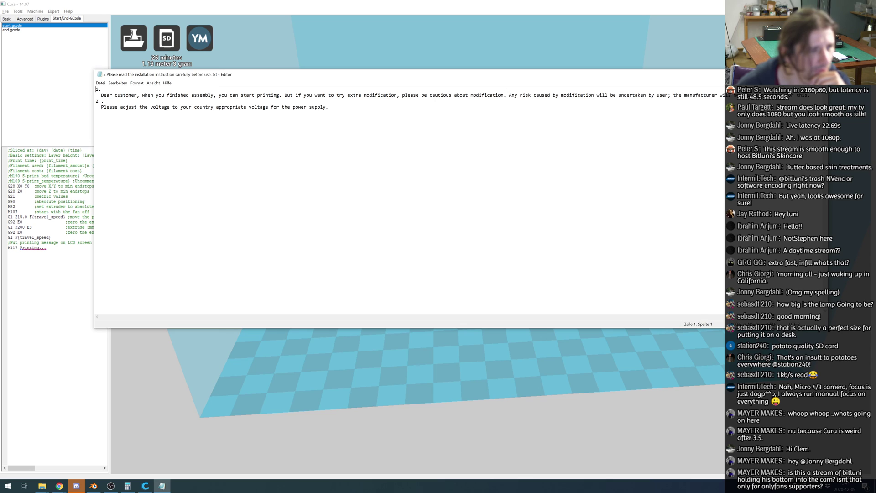
Close the installation notice and compare the start code in Slice & Print Connections.txt with Cura's start.gcode.
key("alt+F4")
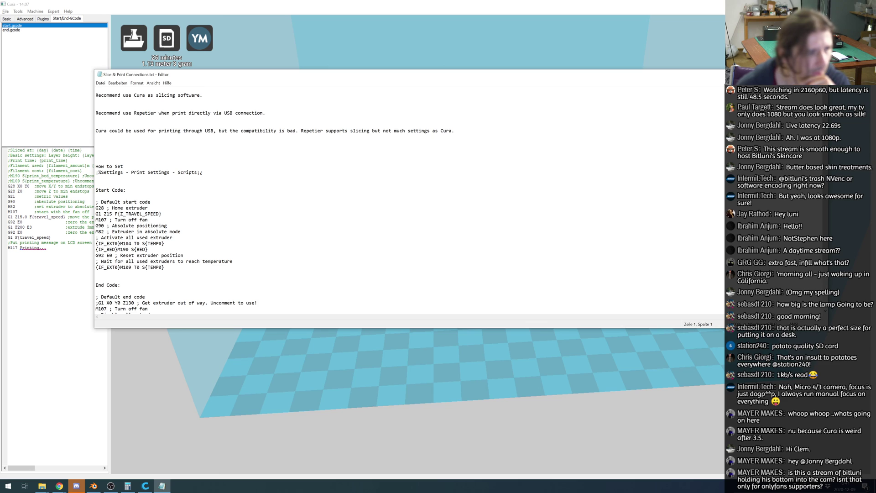
scroll(460, 200, "down", 3)
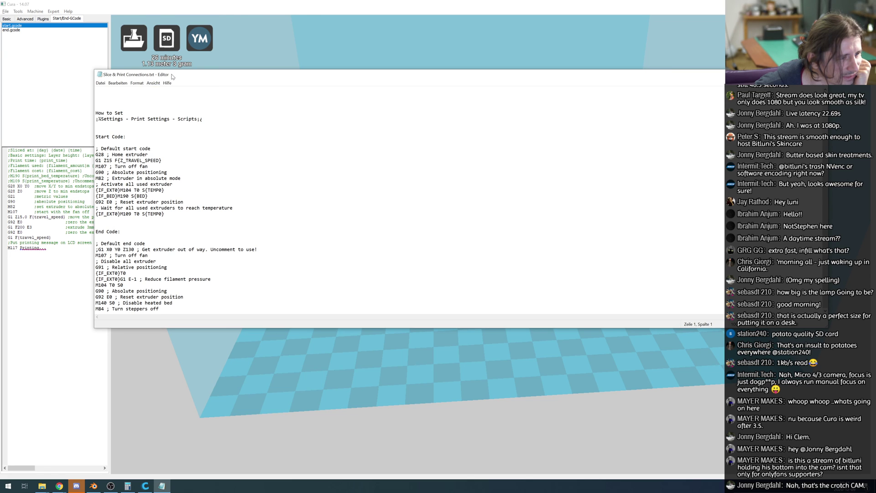
left_click_drag(172, 76, 305, 91)
left_click(27, 196)
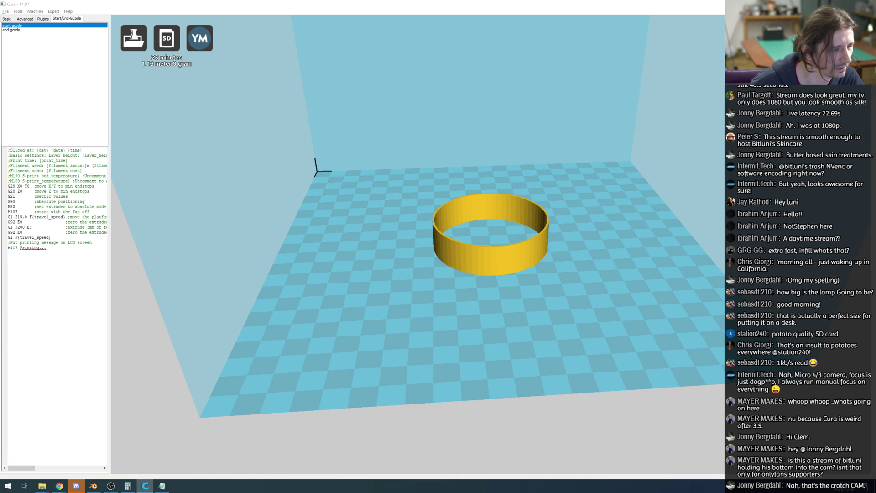
key("alt+Tab")
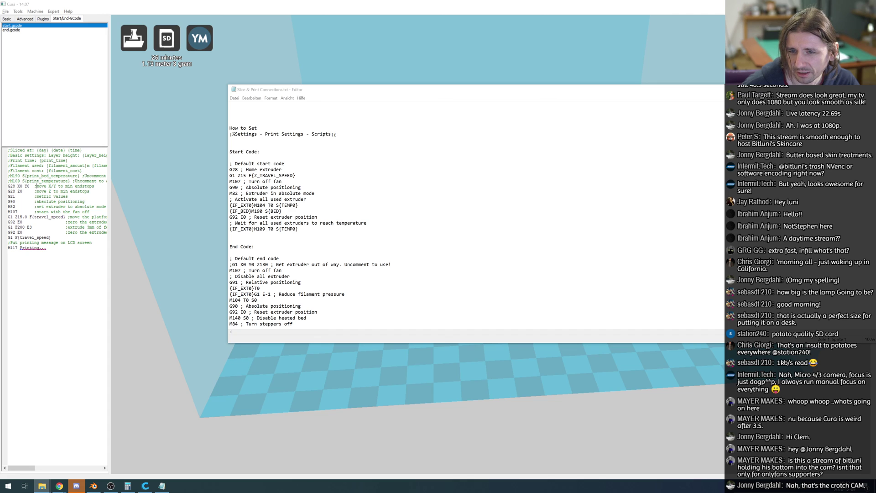
Open matrix lamp.gcode from the root of drive D: in Notepad++ and shrink the editor to a smaller window.
left_click_drag(793, 312, 446, 169)
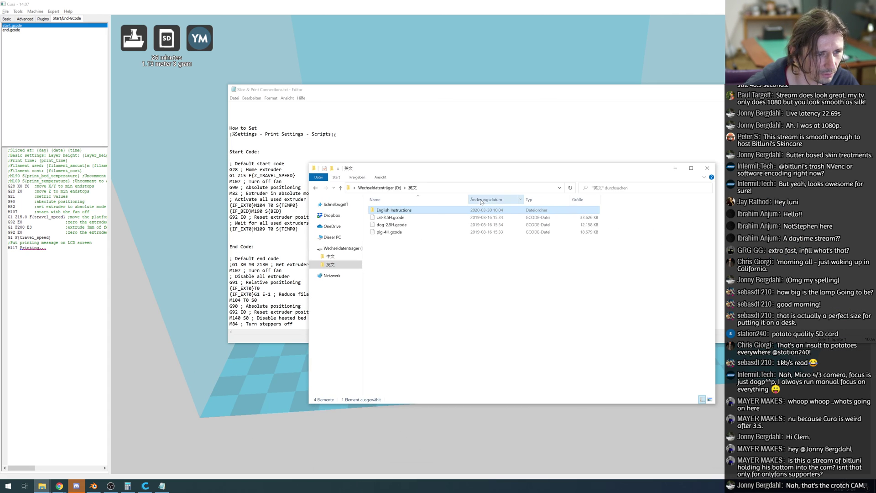
left_click(393, 187)
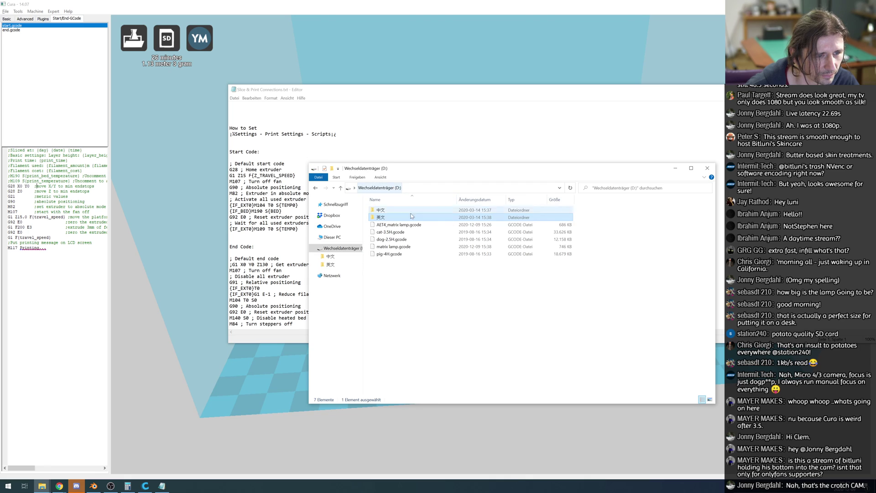
double_click(410, 250)
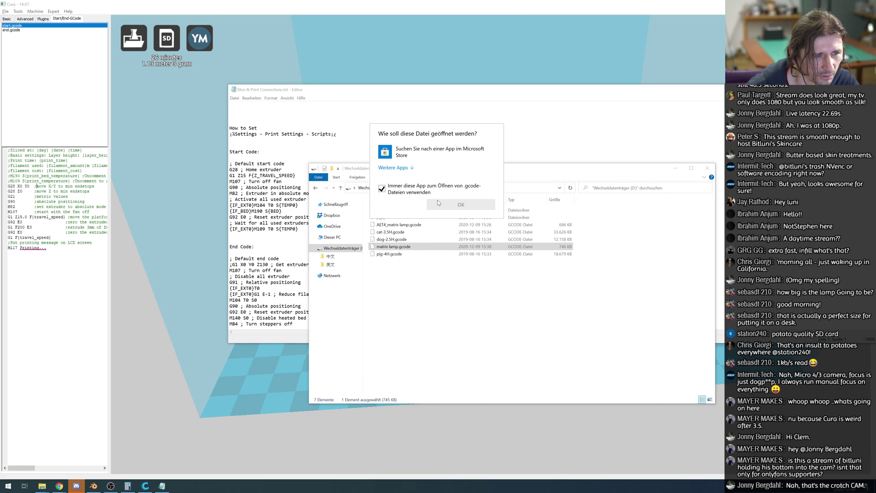
left_click(413, 263)
right_click(392, 249)
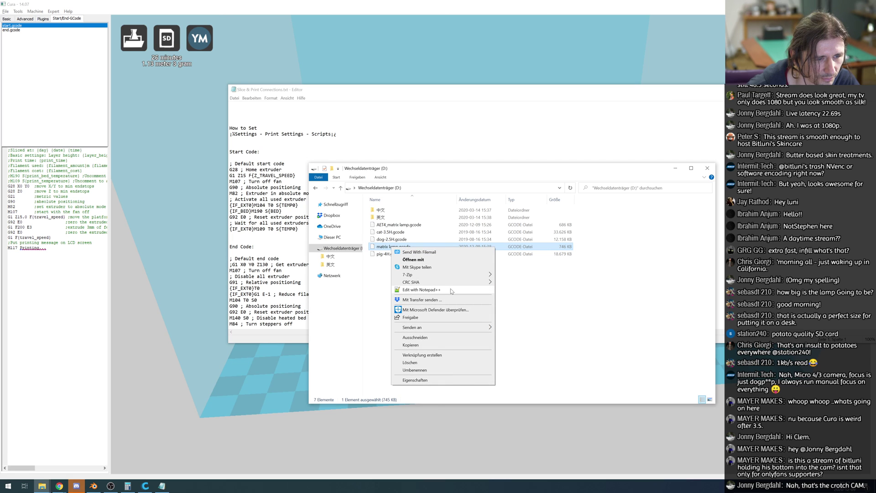
left_click(419, 290)
key("Escape")
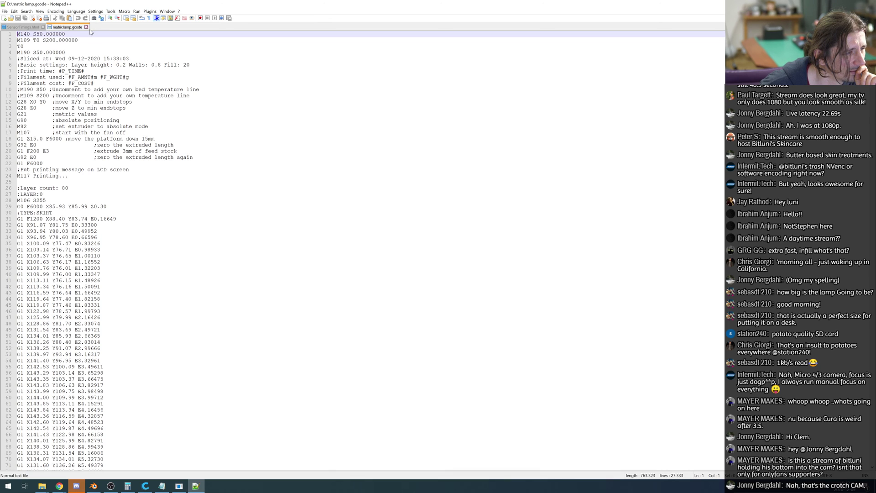
left_click_drag(104, 7, 280, 85)
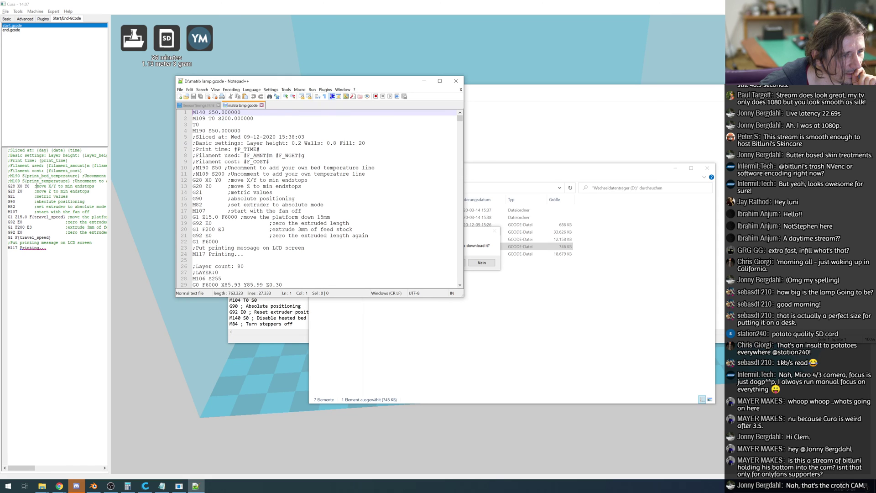
Examine the start commands, layer moves and end code of matrix lamp.gcode.
scroll(324, 198, "down", 2)
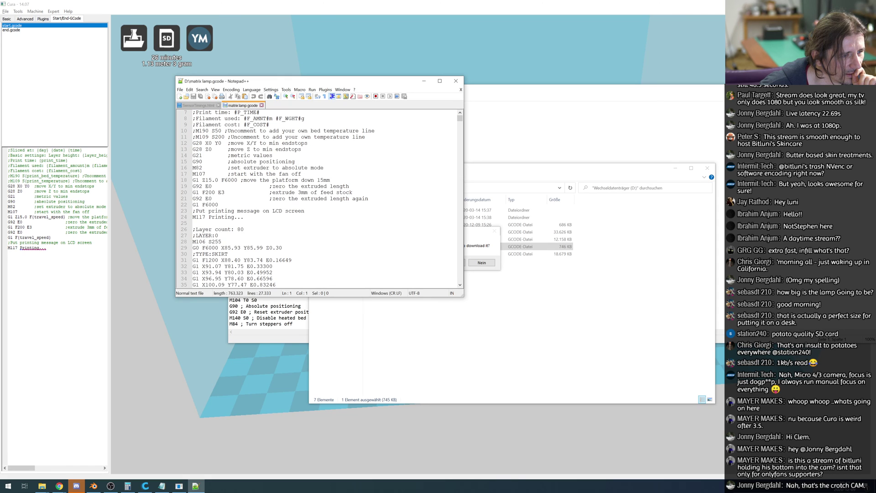
scroll(325, 198, "down", 3)
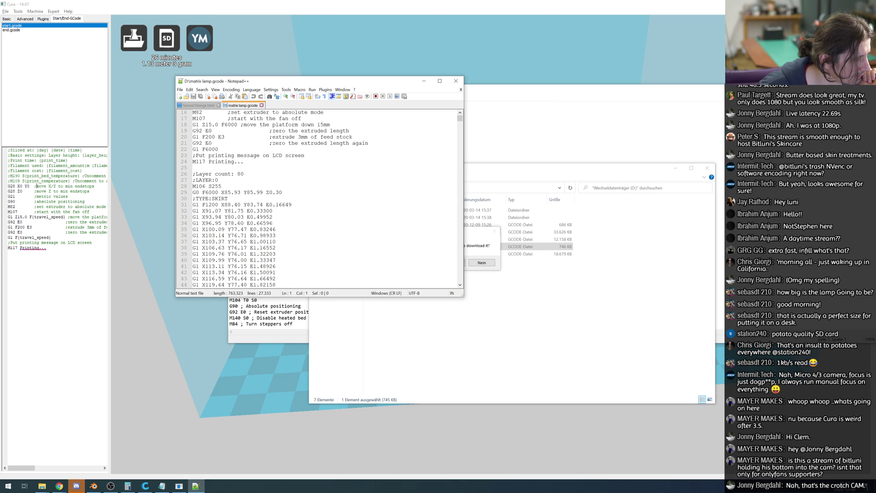
scroll(325, 198, "down", 19)
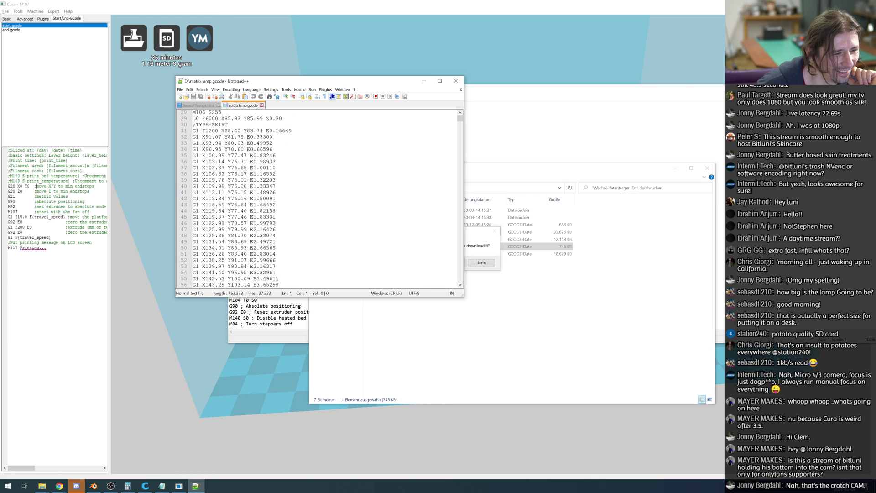
left_click_drag(460, 118, 455, 288)
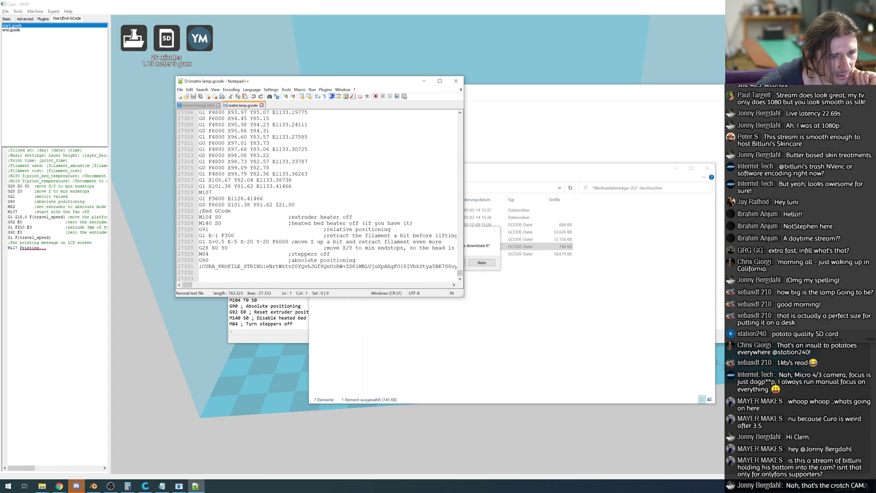
scroll(454, 285, "up", 14)
left_click_drag(459, 272, 434, 122)
Open the sample file cat-3.5H.gcode from drive D: in Notepad++.
left_click(539, 329)
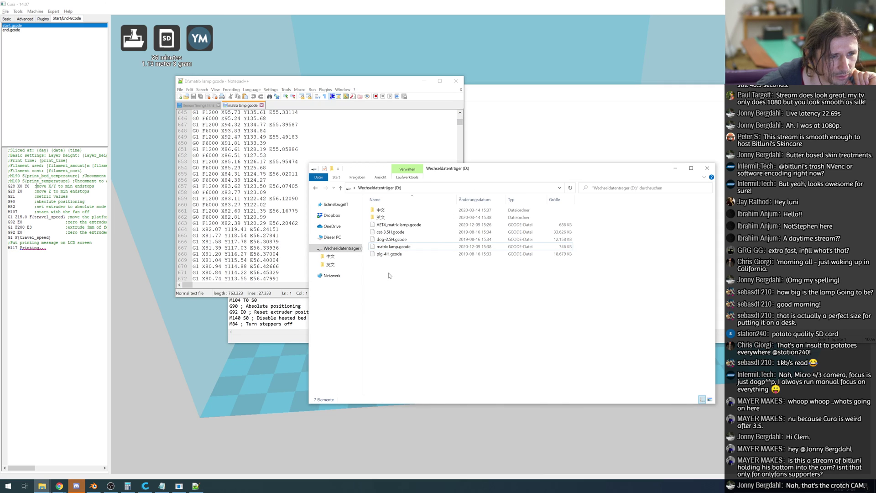
left_click(397, 233)
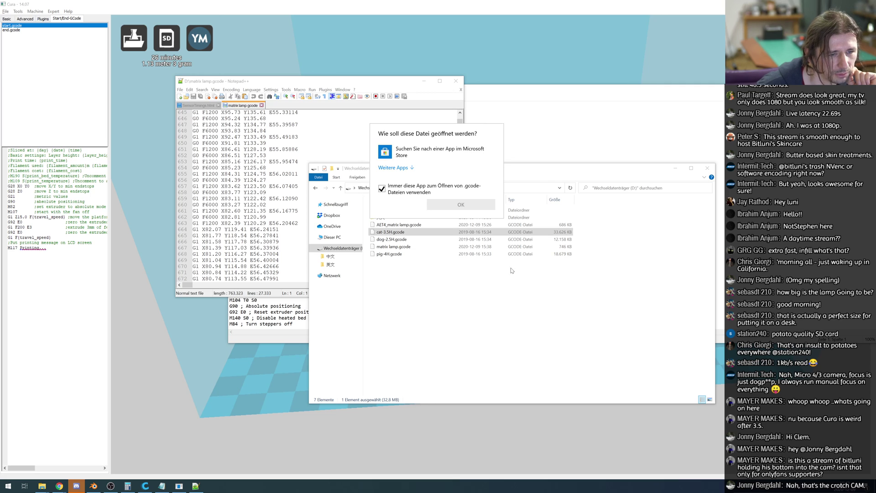
right_click(381, 233)
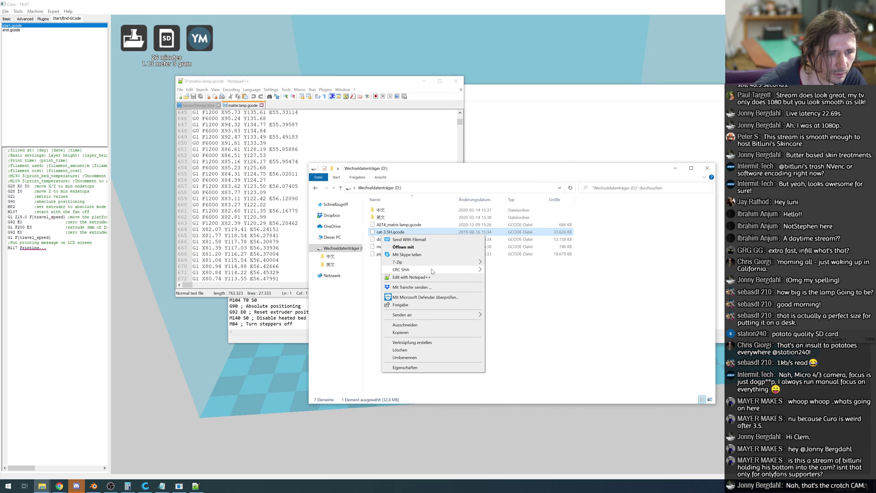
left_click(410, 278)
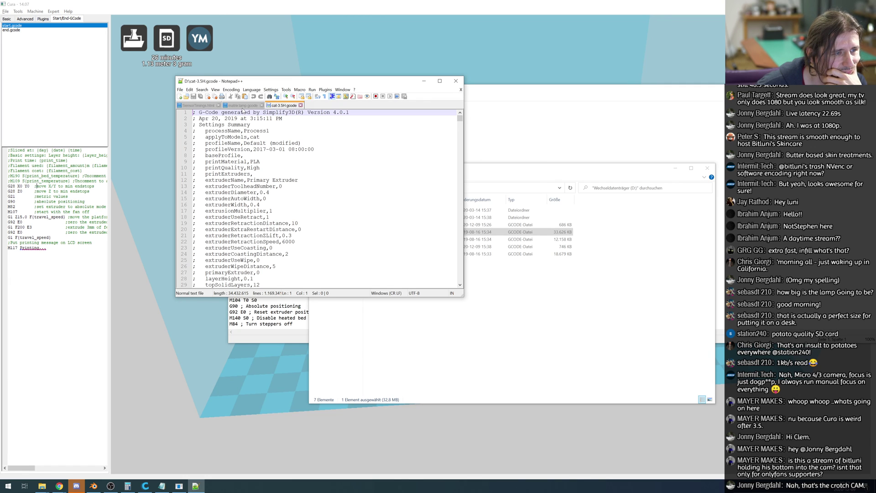
Compare the start commands of matrix lamp.gcode with those following the settings summary in cat-3.5H.gcode.
left_click(243, 106)
scroll(296, 116, "down", 2)
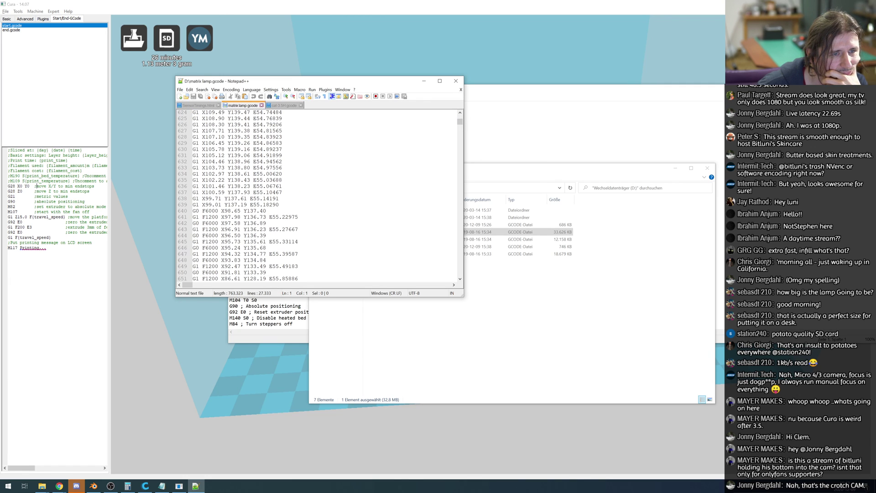
left_click_drag(460, 121, 459, 113)
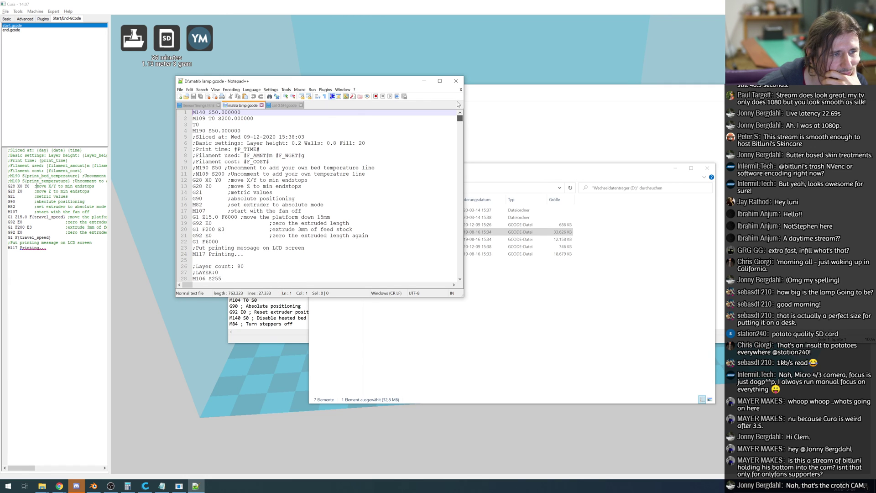
left_click(288, 106)
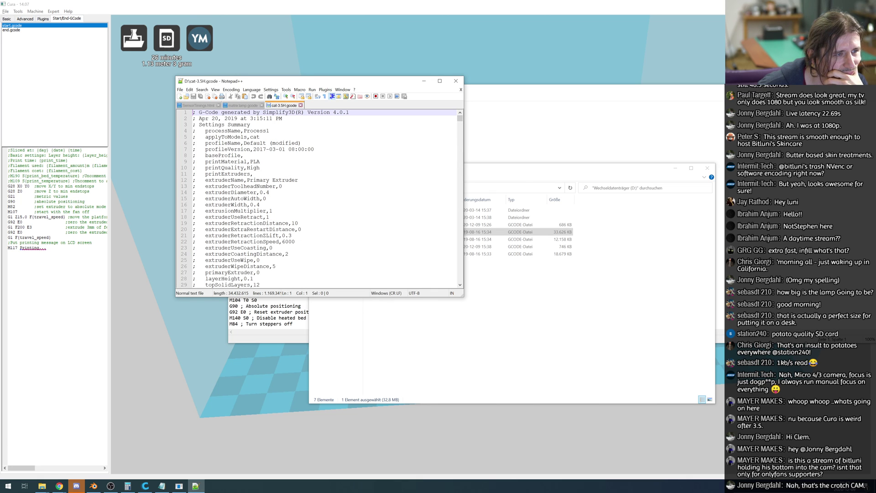
scroll(317, 199, "down", 20)
scroll(317, 199, "down", 20)
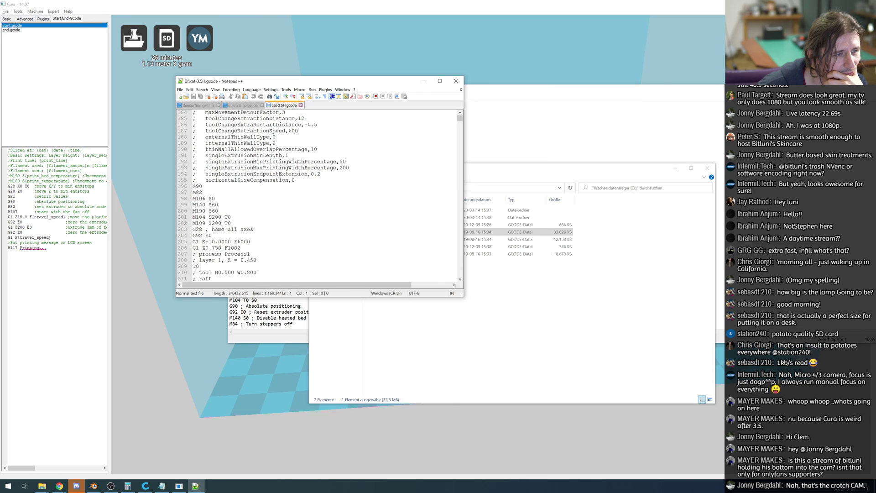
scroll(317, 198, "down", 3)
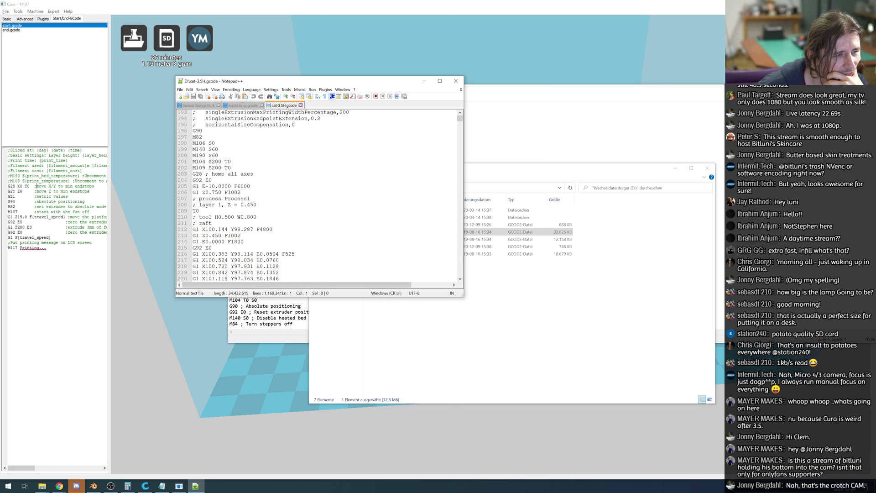
left_click(244, 105)
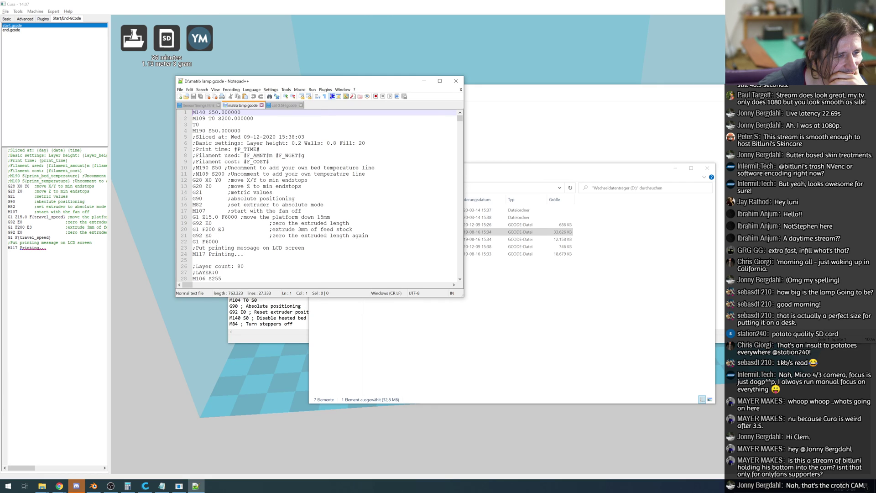
left_click(285, 106)
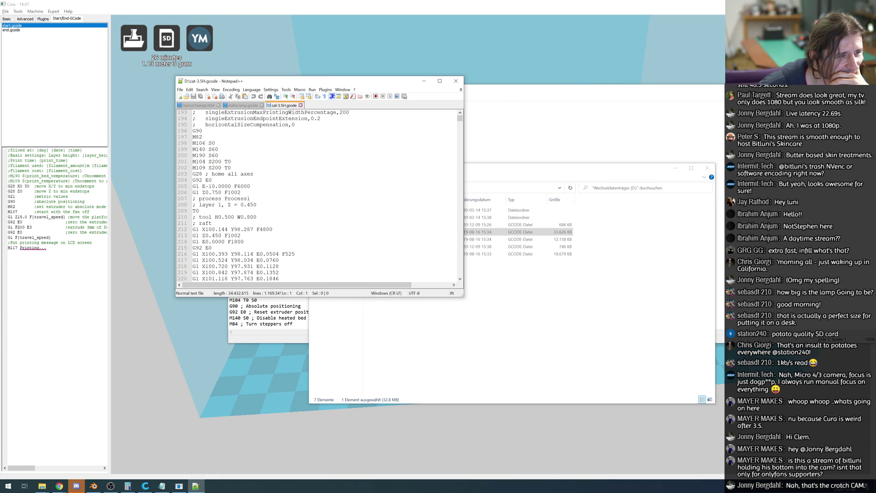
left_click(248, 107)
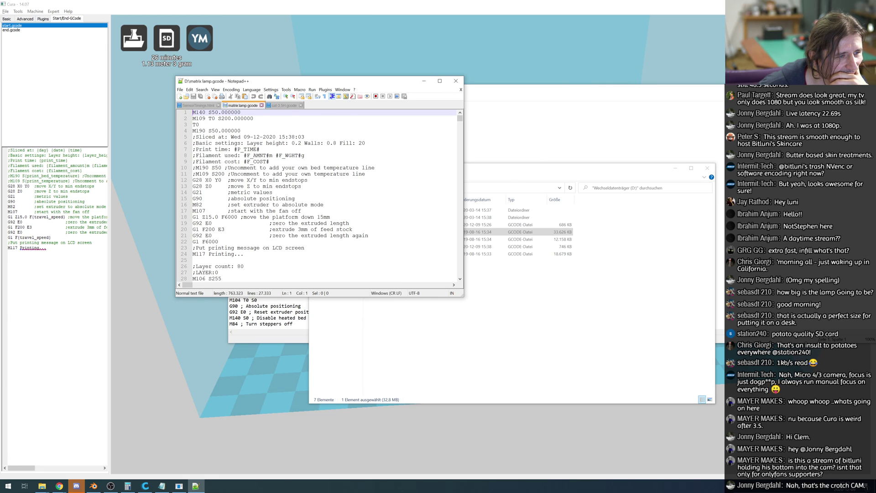
left_click(283, 107)
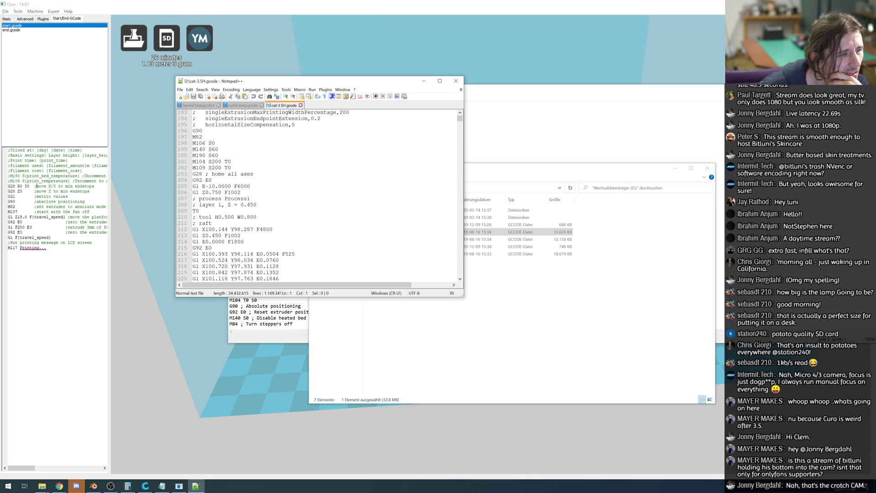
left_click(258, 107)
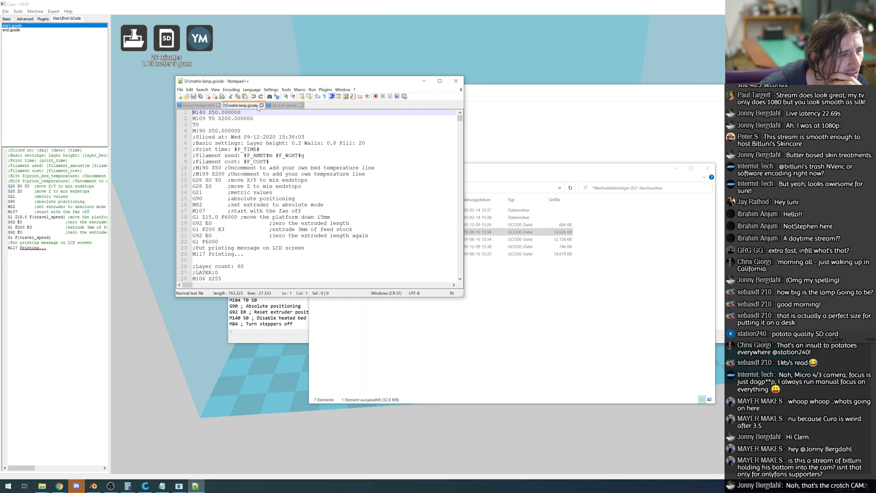
left_click(286, 106)
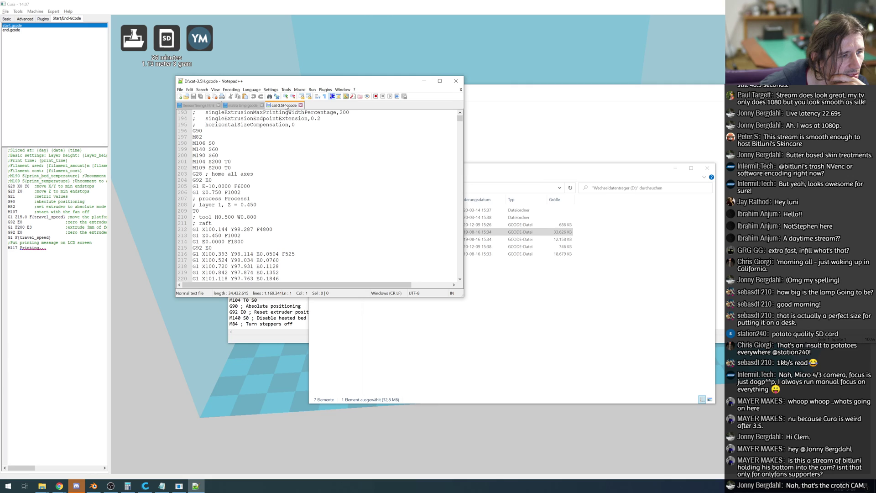
left_click(250, 106)
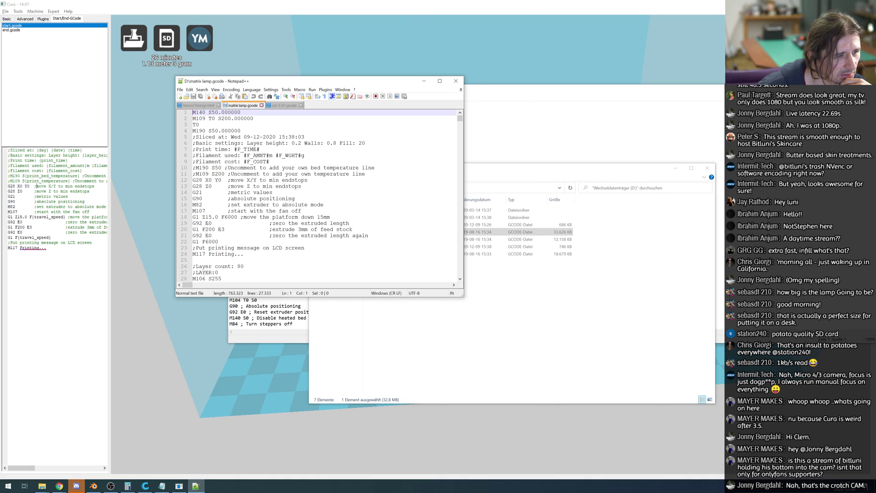
left_click(285, 106)
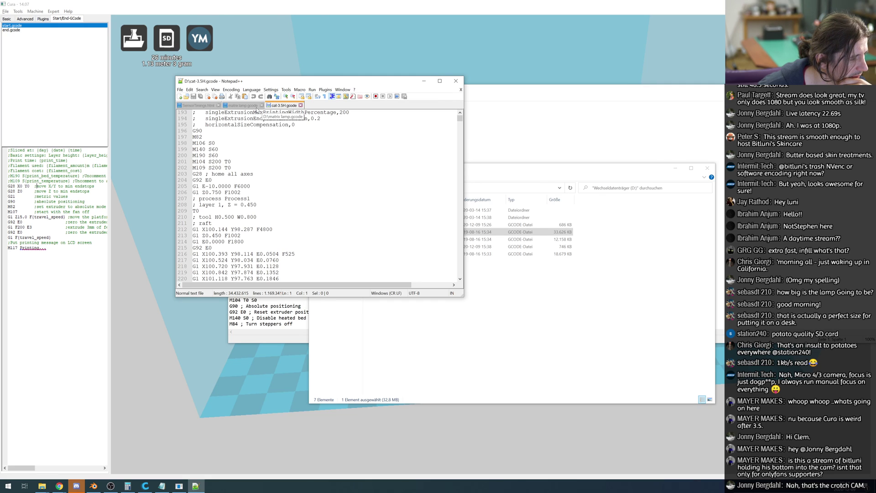
Arrange the editor windows and copy the default start code block from Slice & Print Connections.txt.
left_click(545, 322)
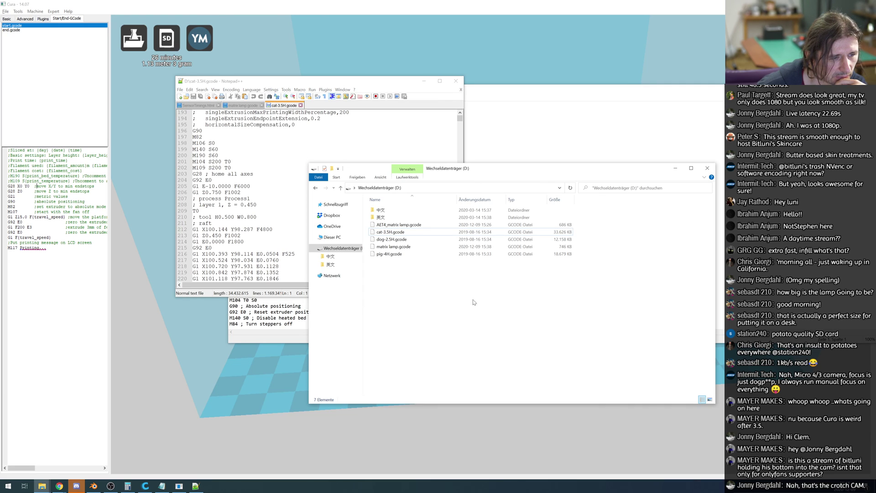
left_click(276, 341)
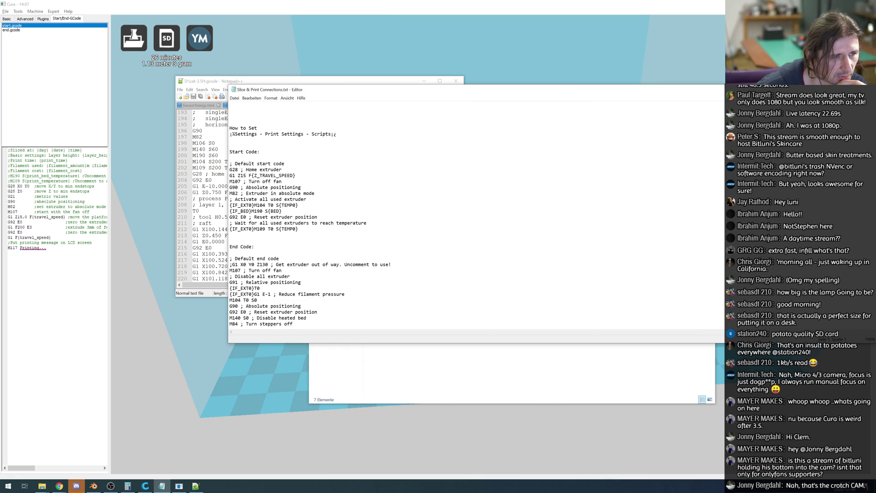
left_click_drag(241, 81, 548, 25)
left_click_drag(378, 89, 422, 146)
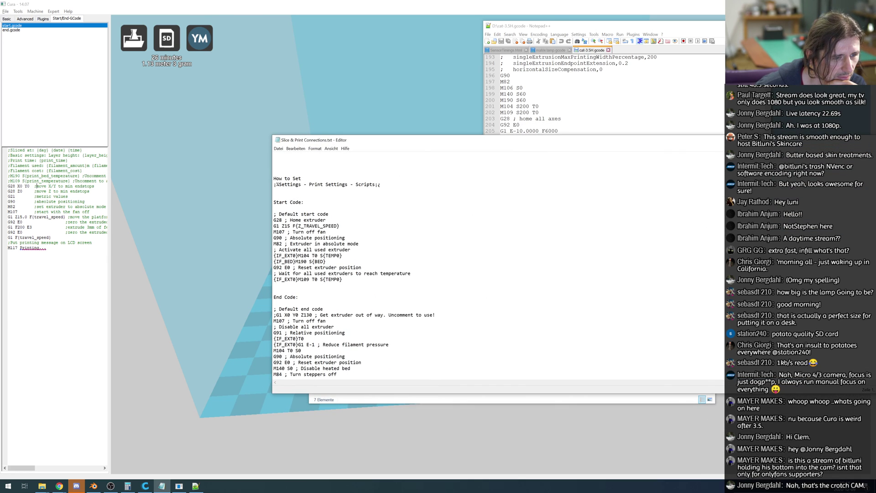
left_click_drag(342, 279, 274, 209)
key("ctrl+c")
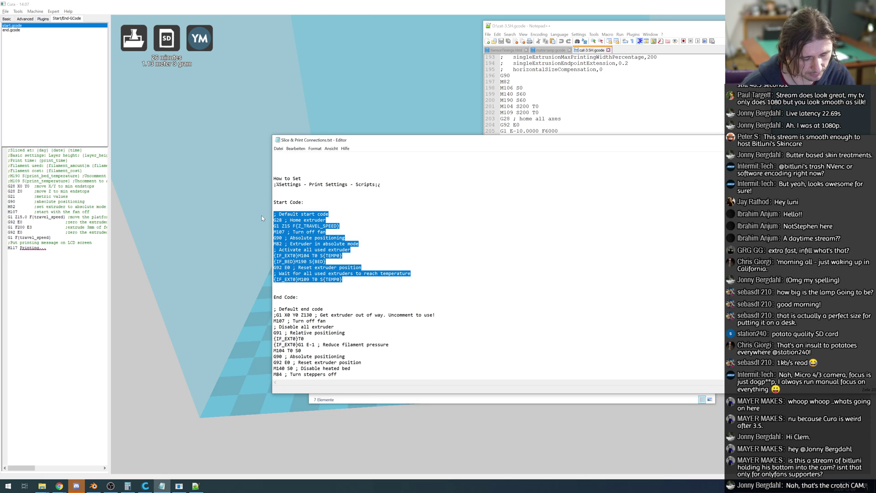
Switch to Cura and replace the entire start.gcode script with the copied default start code.
left_click(47, 248)
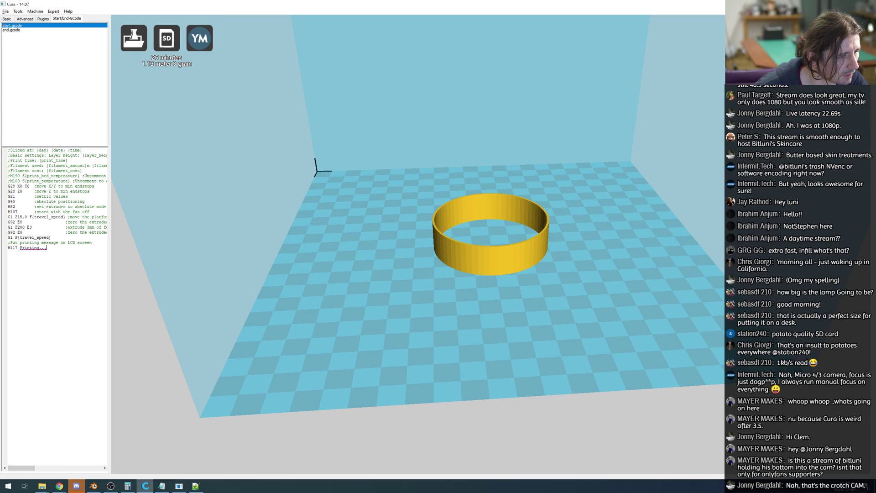
left_click_drag(46, 248, 2, 144)
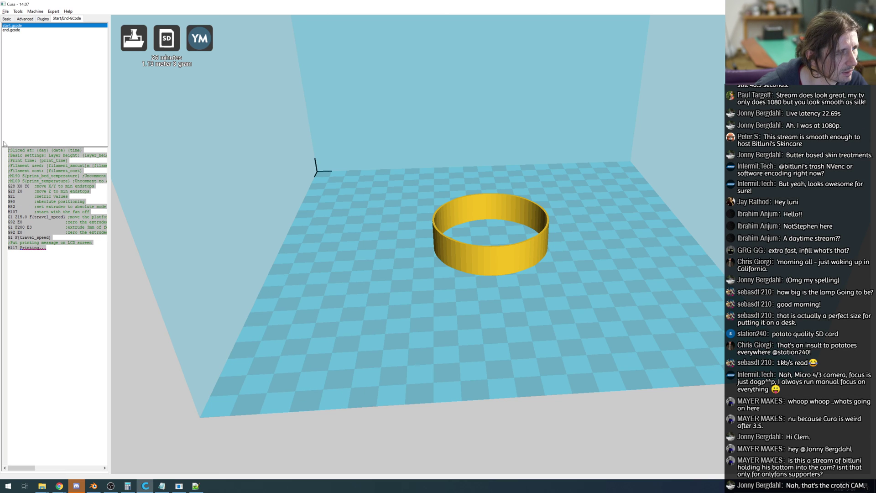
left_click(50, 109)
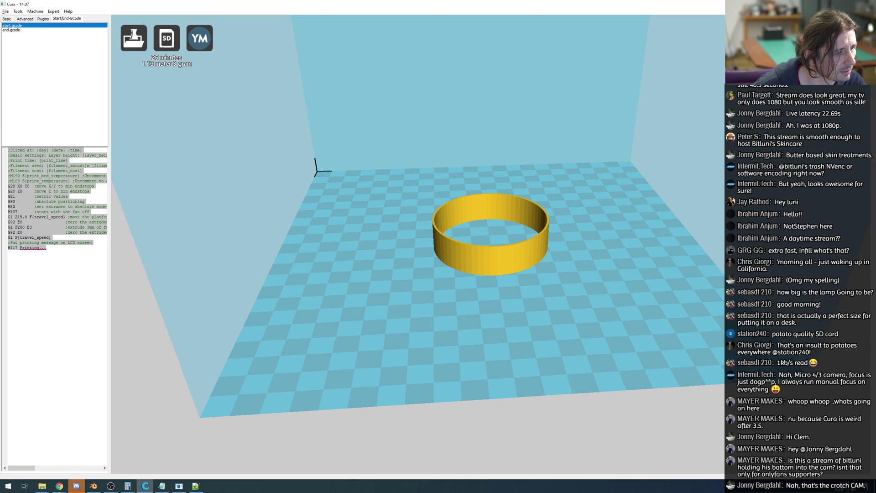
key("ctrl+v")
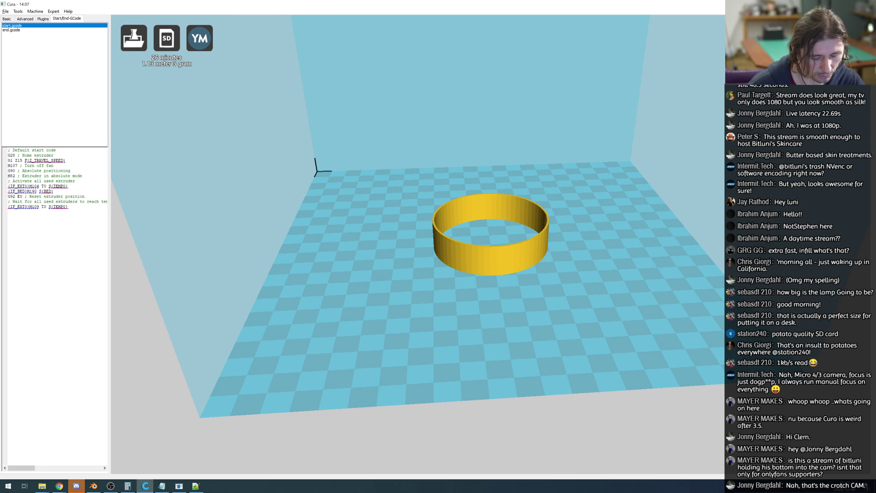
Undo the replacement of the start.gcode script in Cura and return to Slice & Print Connections.txt.
key("ctrl+z")
key("alt+Tab")
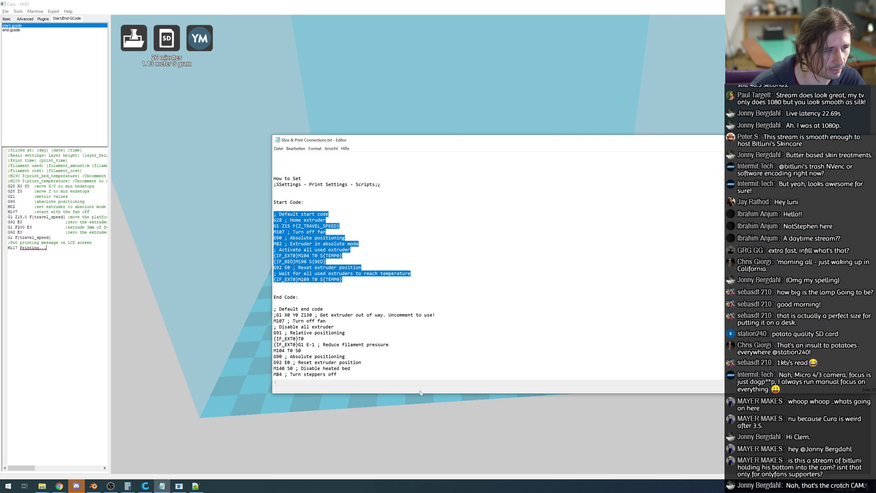
key("alt+Tab")
left_click_drag(46, 248, 8, 181)
key("alt+Tab")
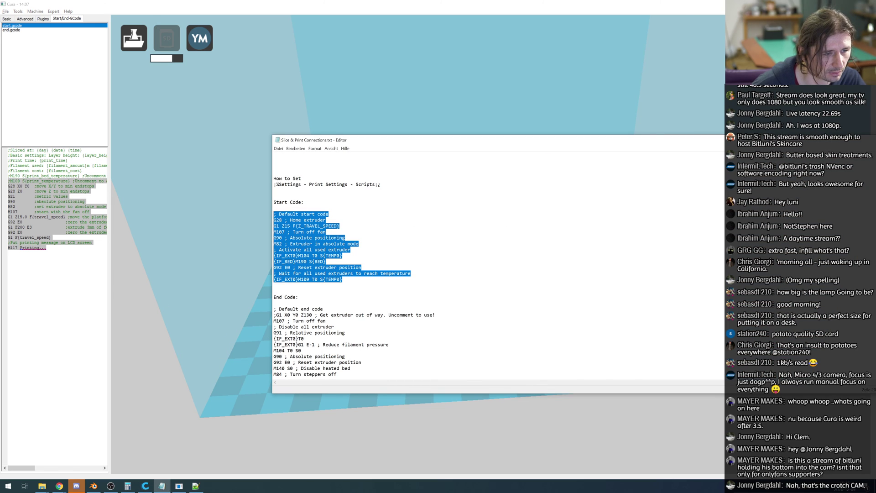
Add the heading "///original settings" a few blank lines below the end of Slice & Print Connections.txt.
left_click(298, 297)
key("ctrl+End")
key("Return")
key("Return")
key("Return")
key("Return")
key("Return")
key("Return")
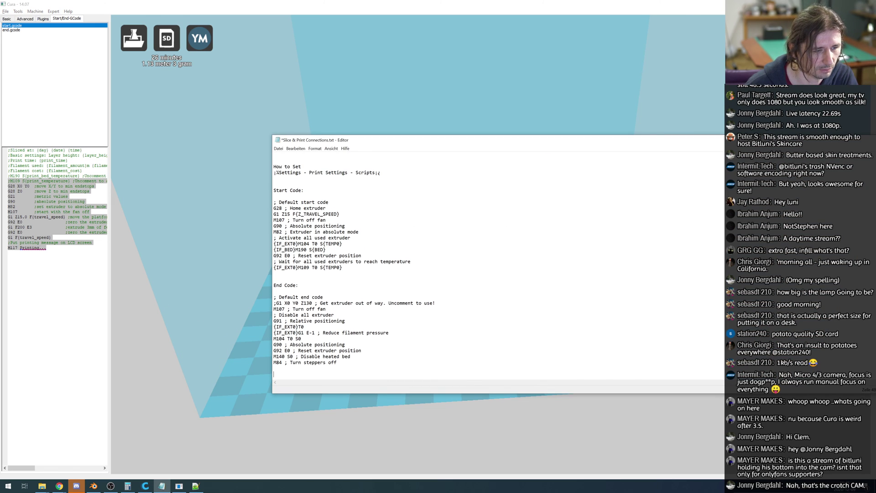
type("///")
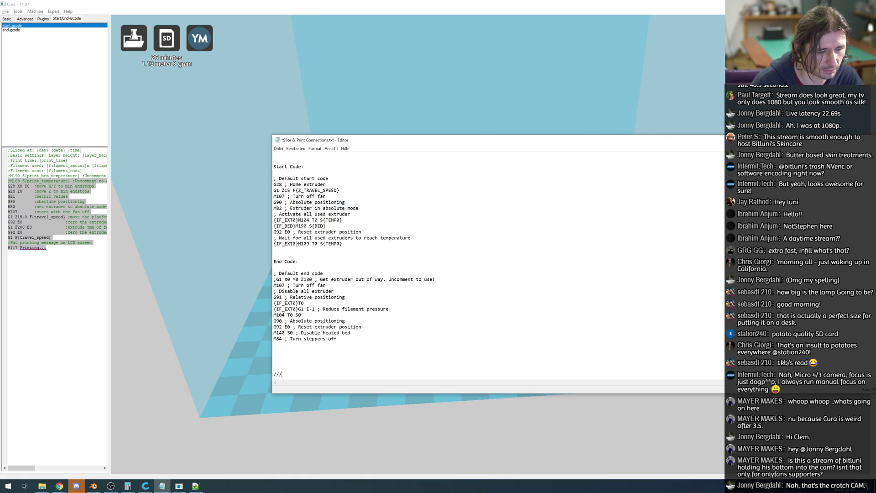
type("original")
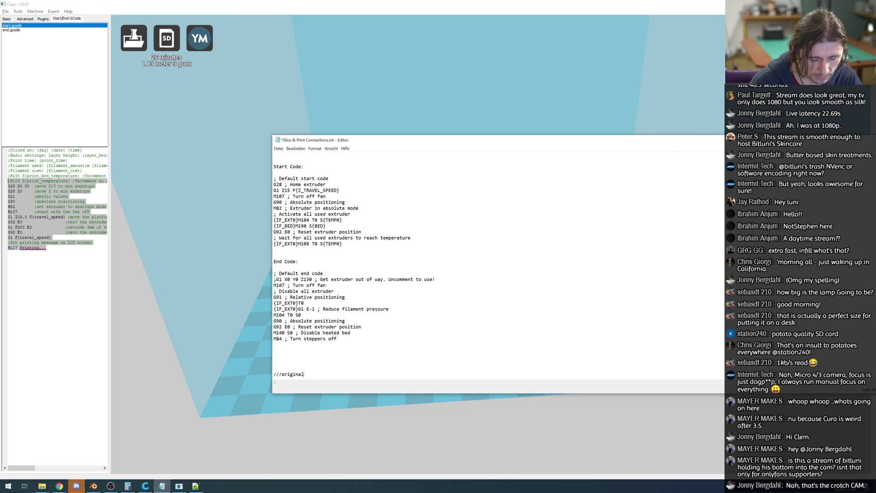
type(" settings")
key("Return")
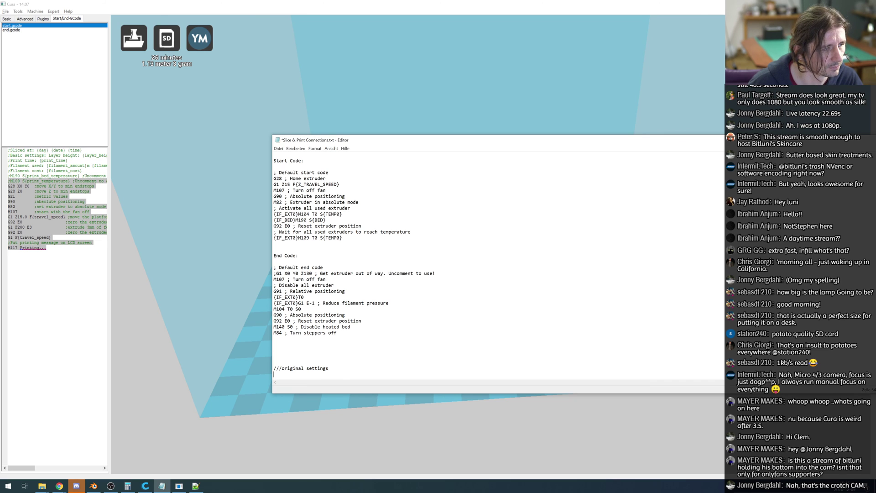
Cut the entire original start.gcode script from Cura and paste it under the "///original settings" heading in the text file.
left_click(24, 160)
key("ctrl+a")
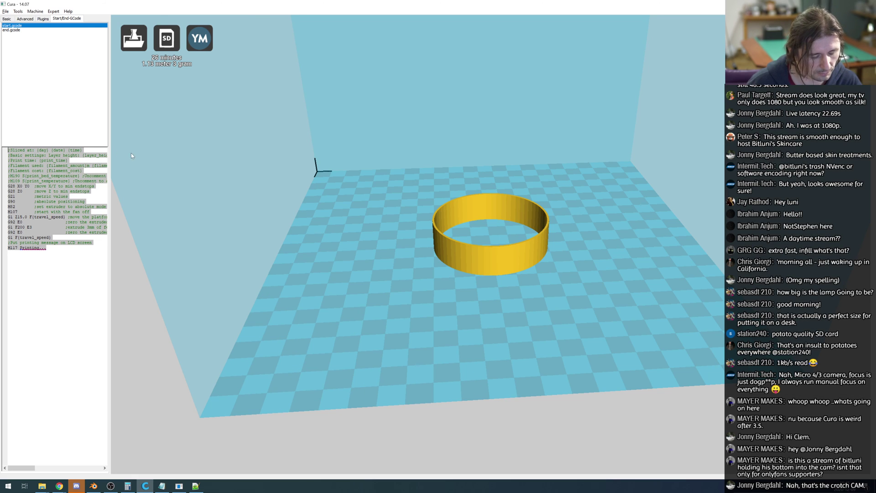
key("ctrl+x")
key("alt+Tab")
key("ctrl+v")
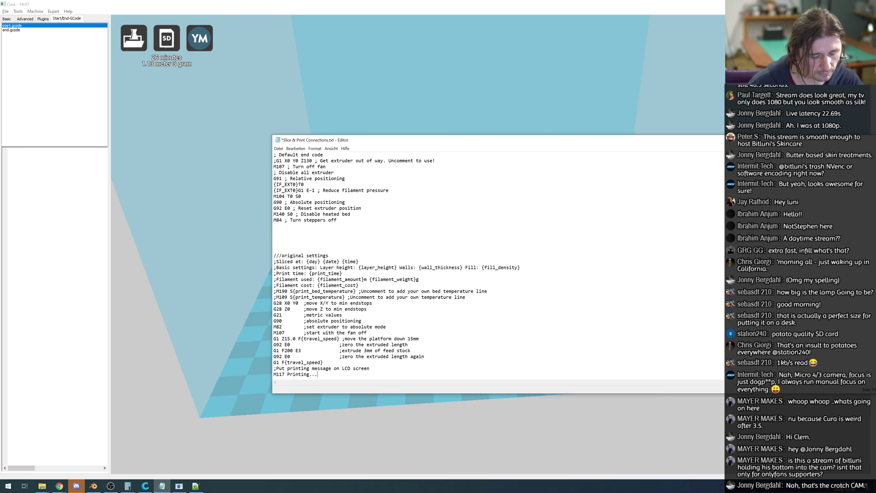
Copy the default start code block from Slice & Print Connections.txt into the empty start.gcode script in Cura.
scroll(497, 264, "up", 12)
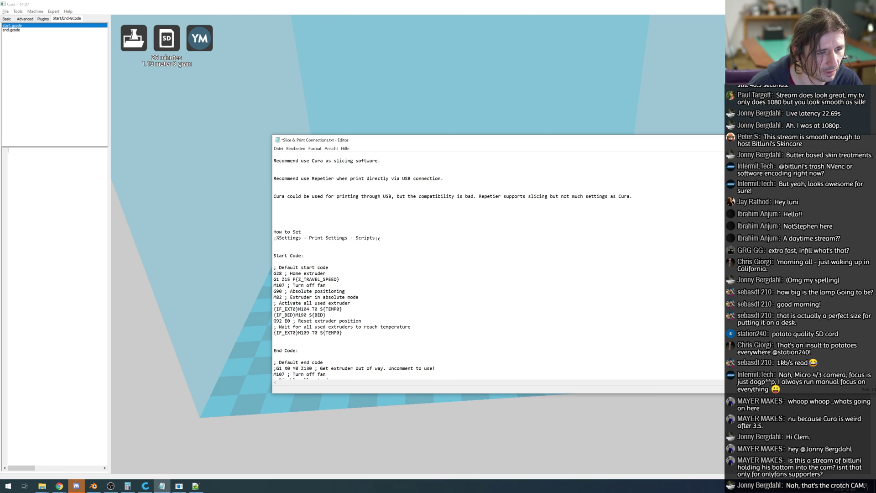
key("shift+Up")
key("shift+Up")
key("shift+Up")
key("shift+Up")
key("shift+Up")
key("shift+Up")
key("shift+Up")
key("shift+Up")
key("shift+Up")
key("shift+Up")
key("shift+Up")
key("shift+Up")
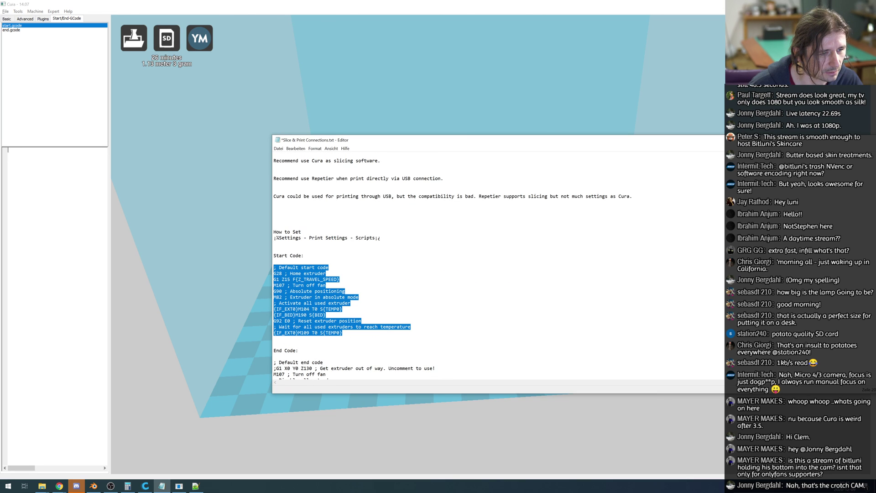
key("ctrl+c")
key("alt+Tab")
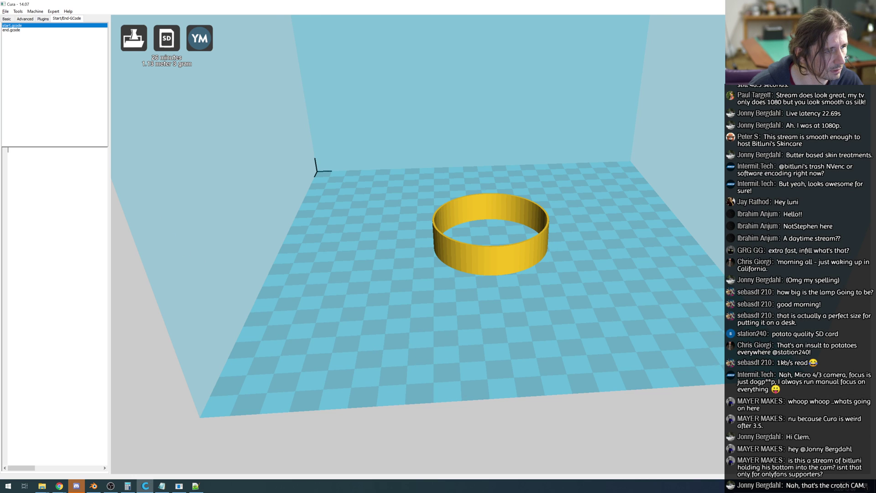
key("ctrl+v")
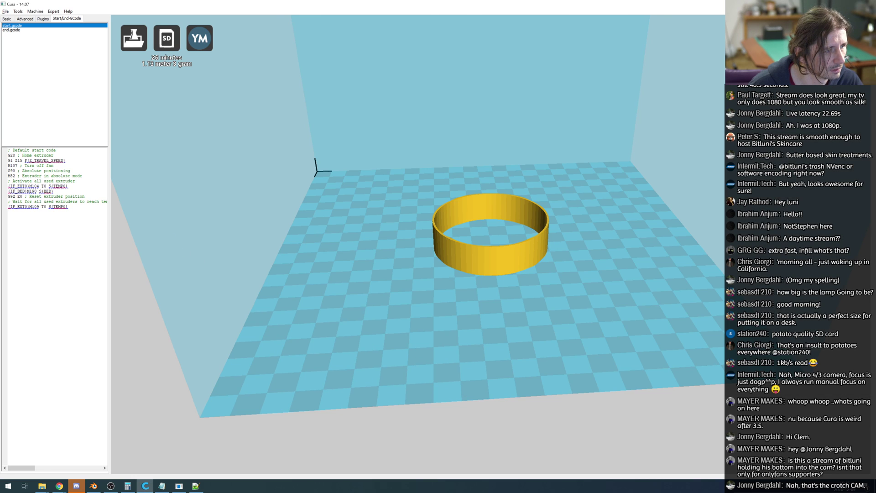
Cut the entire original end.gcode script from Cura and paste it under a new "///end" heading at the end of the text file.
left_click(11, 30)
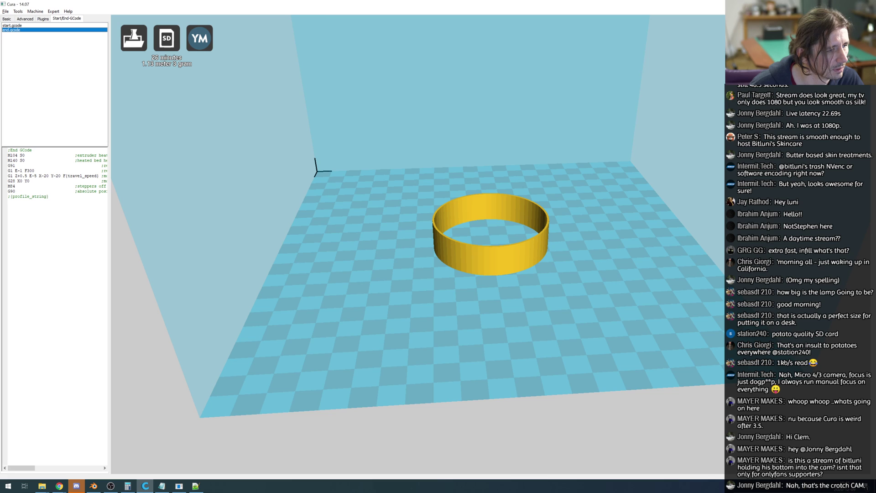
key("ctrl+a")
key("Delete")
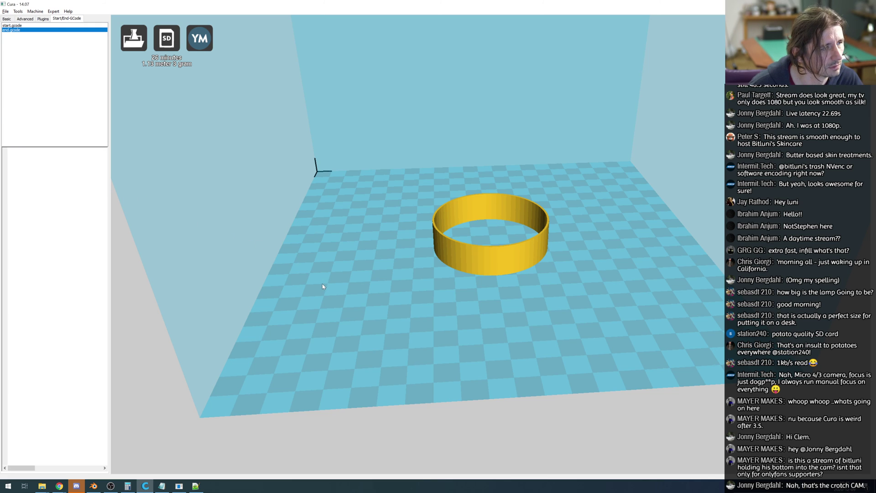
key("alt+Tab")
key("alt+Tab")
scroll(396, 266, "down", 12)
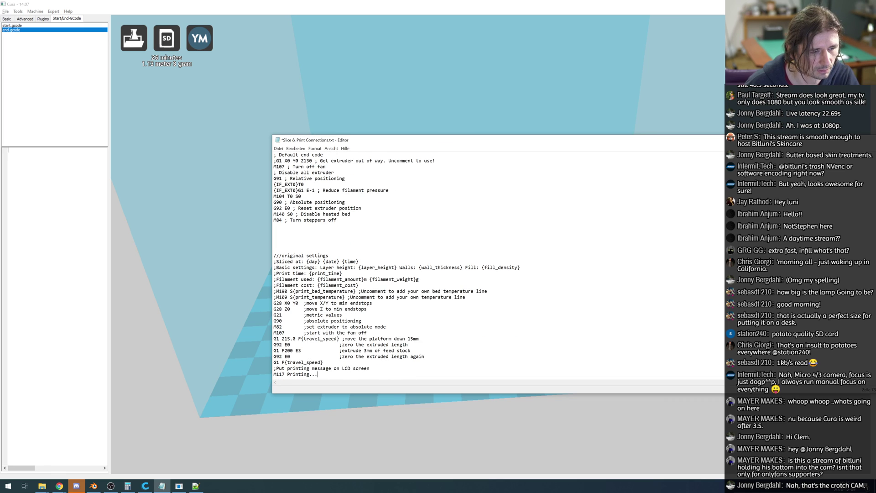
key("Return")
key("Return")
key("Return")
type("///")
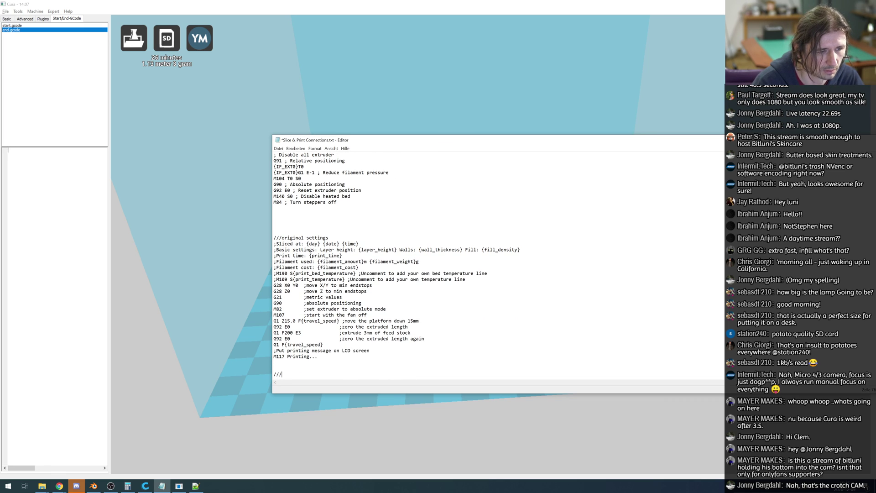
type("end")
key("Return")
key("ctrl+v")
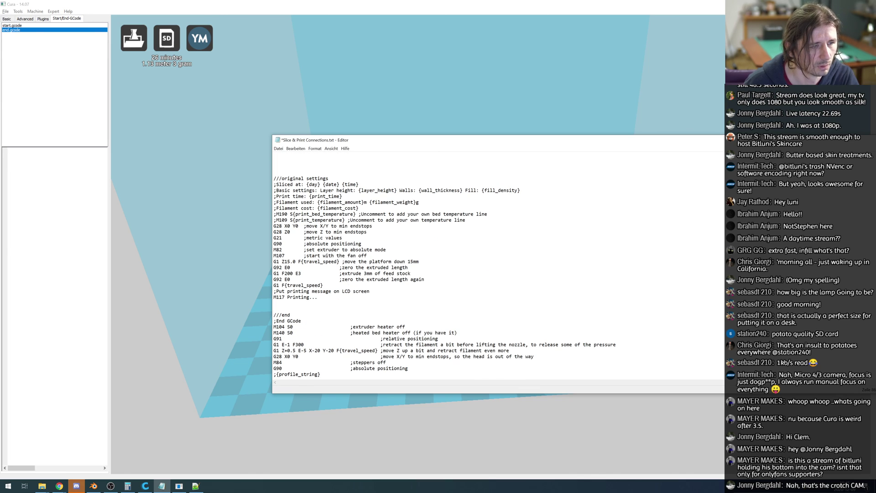
Insert a "///start" line directly below the "///original settings" heading.
left_click(329, 179)
key("Return")
type("///start")
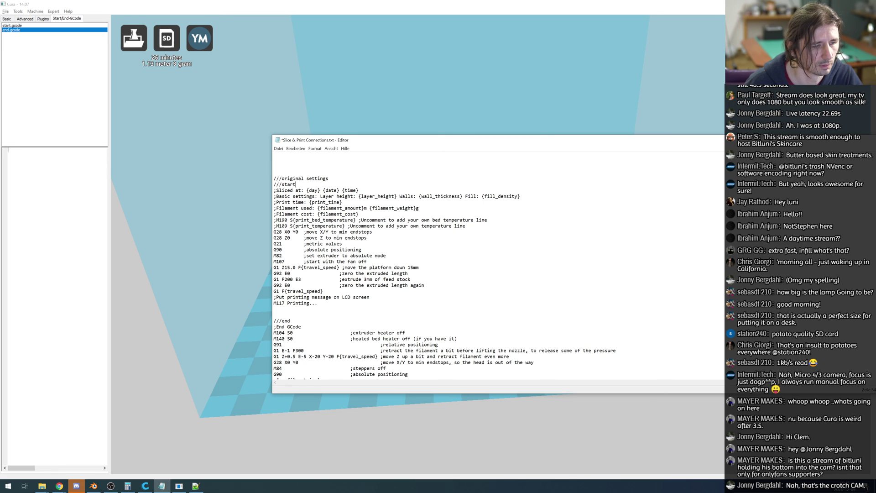
Copy the default end code block from Slice & Print Connections.txt into the empty end.gcode script in Cura.
scroll(411, 264, "up", 8)
left_click_drag(337, 279, 274, 214)
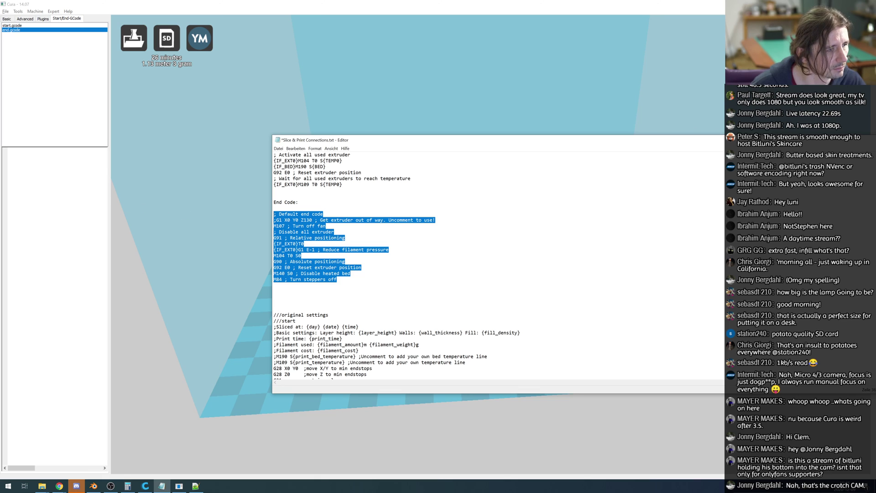
key("ctrl+c")
key("alt+Tab")
key("ctrl+v")
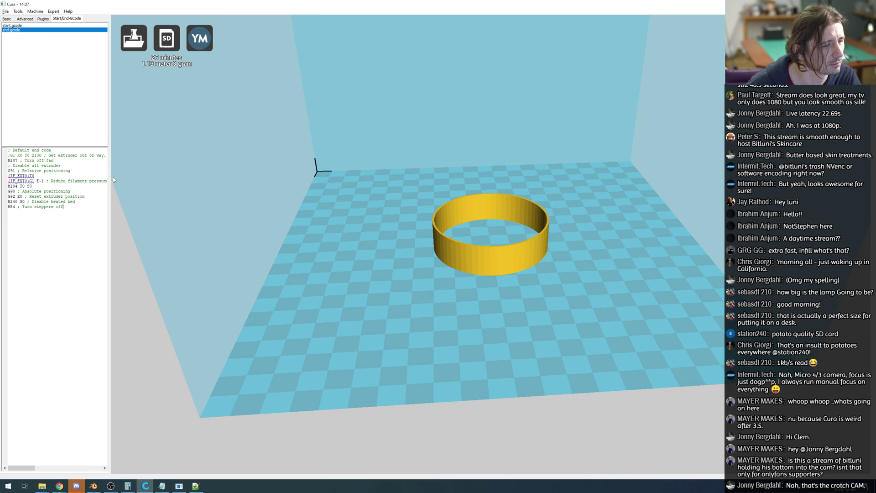
Check the advanced and basic print settings, then save the matrix lamp G-code to removable drive D:.
left_click(44, 19)
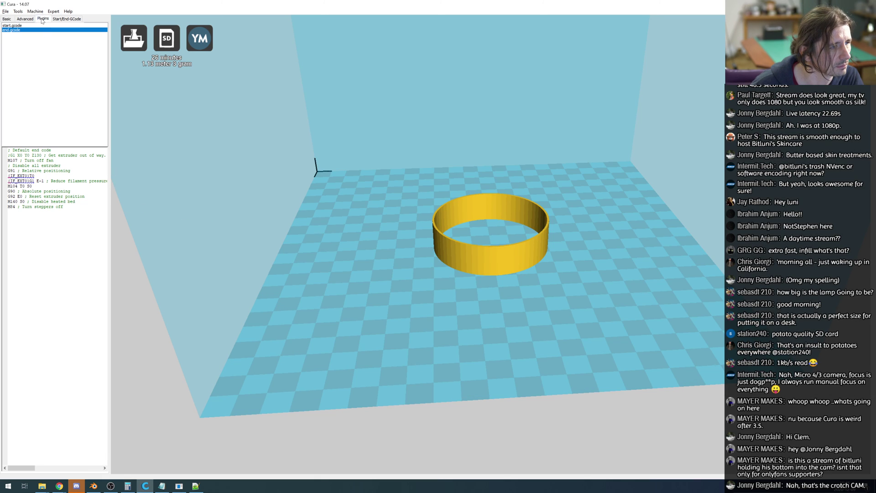
left_click(66, 19)
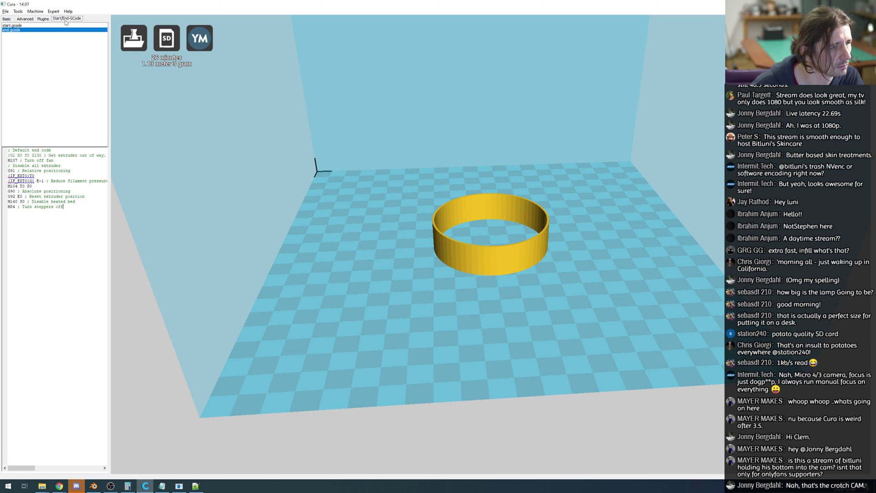
left_click(42, 19)
left_click(25, 19)
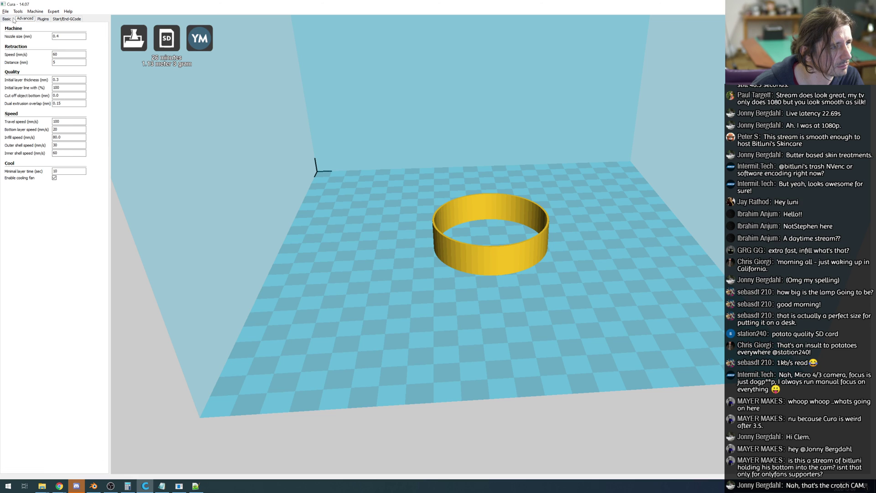
left_click(5, 19)
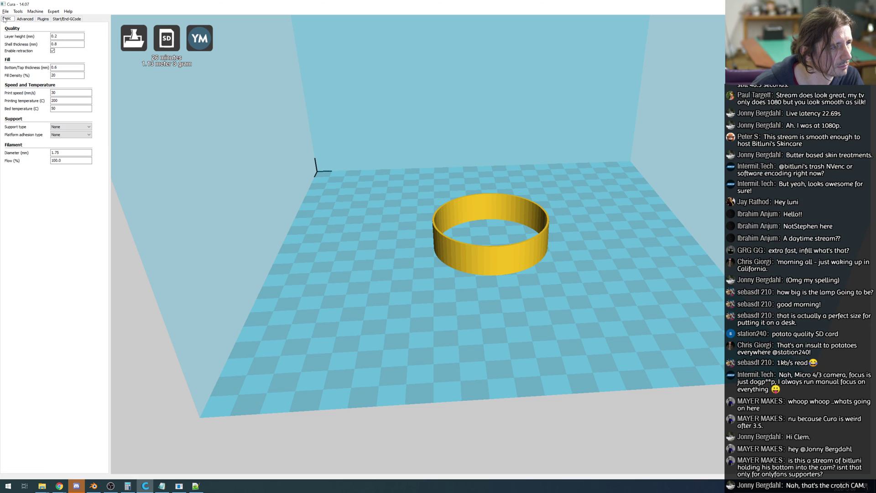
left_click(166, 41)
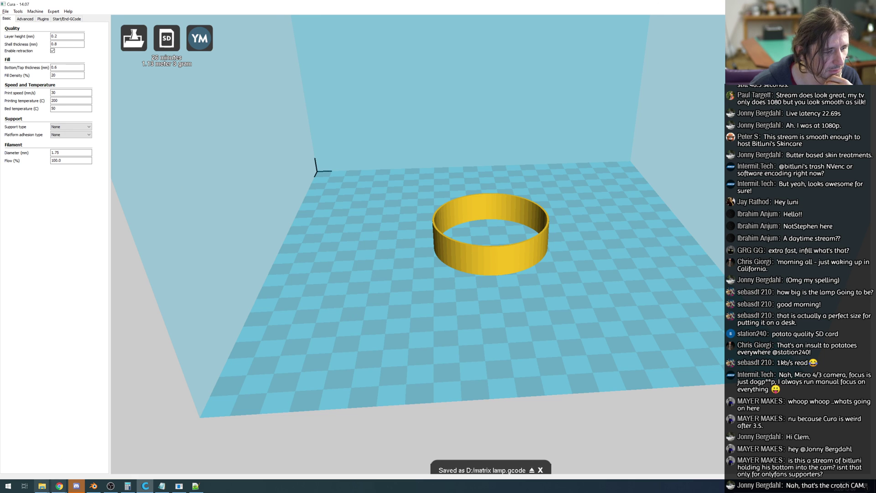
Locate the newly saved matrix lamp.gcode on drive D: and reload it in Notepad++.
mouse_move(43, 485)
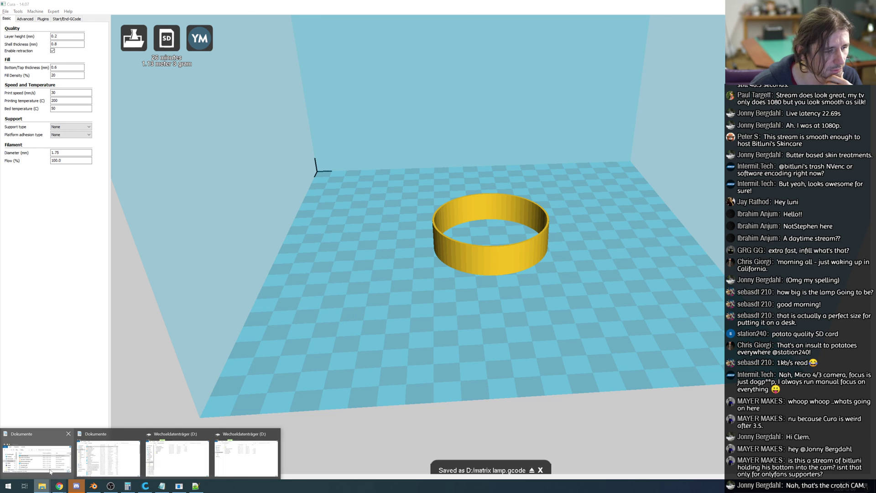
left_click(245, 465)
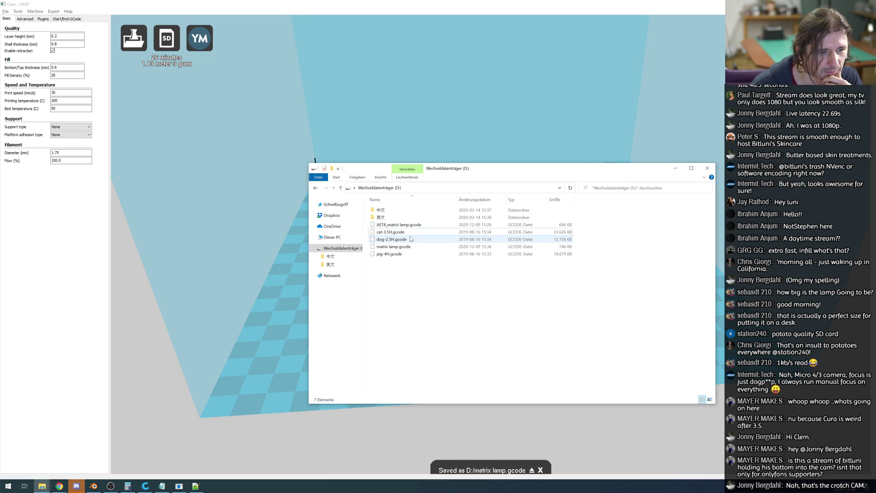
left_click(398, 248)
right_click(398, 250)
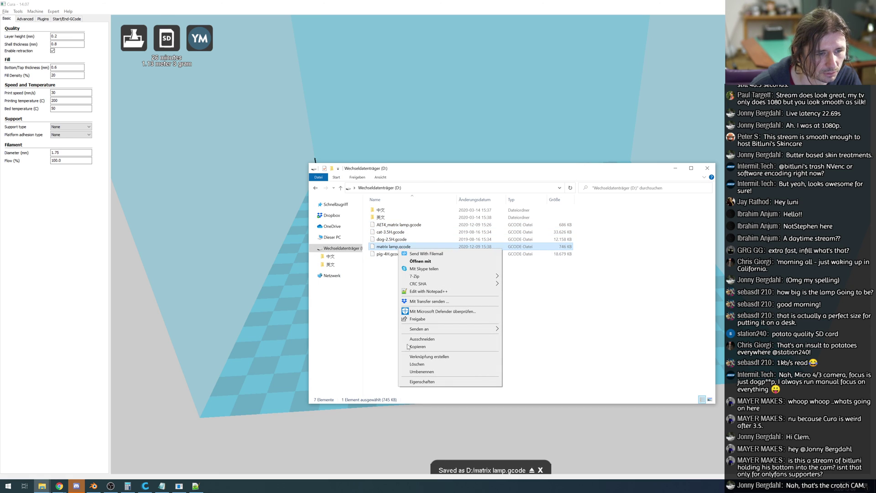
left_click(195, 486)
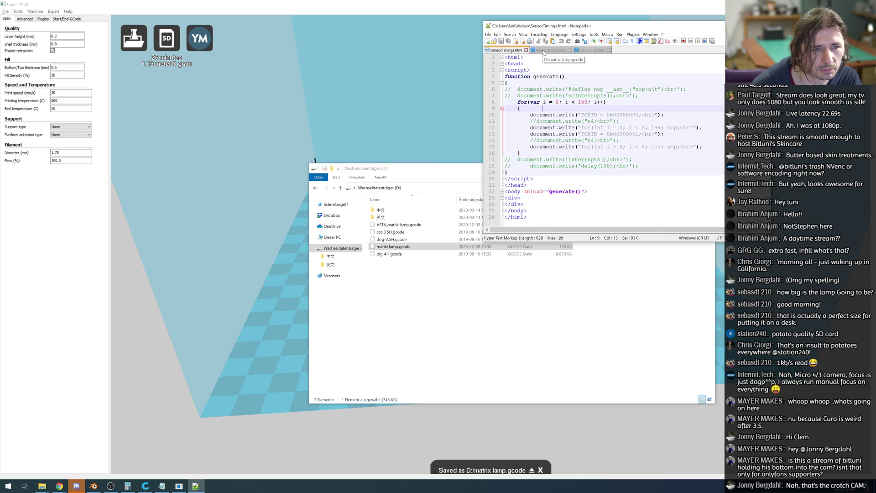
left_click(550, 50)
left_click(456, 278)
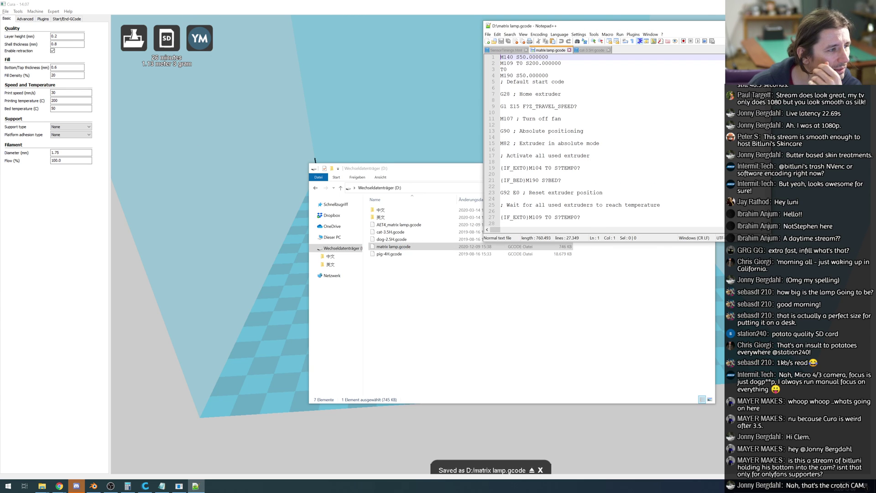
Compare Cura's start.gcode script with the opening commands and placeholders of matrix lamp.gcode in Notepad++.
left_click(67, 18)
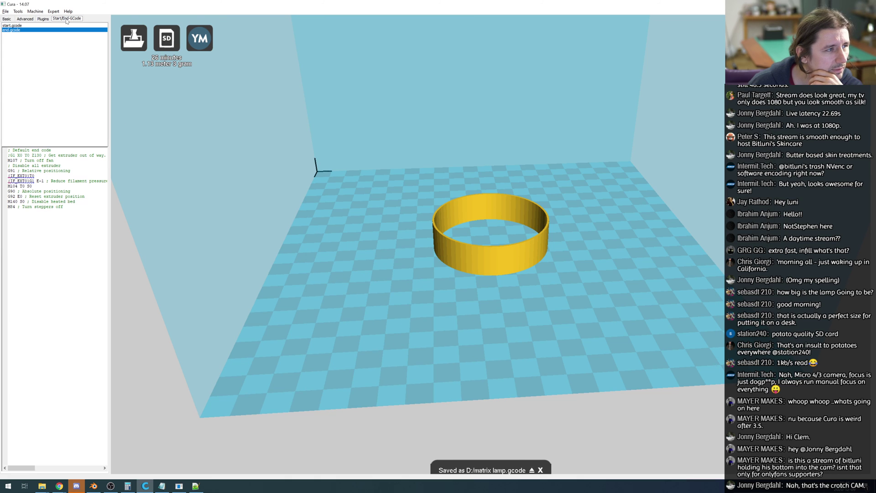
left_click(26, 26)
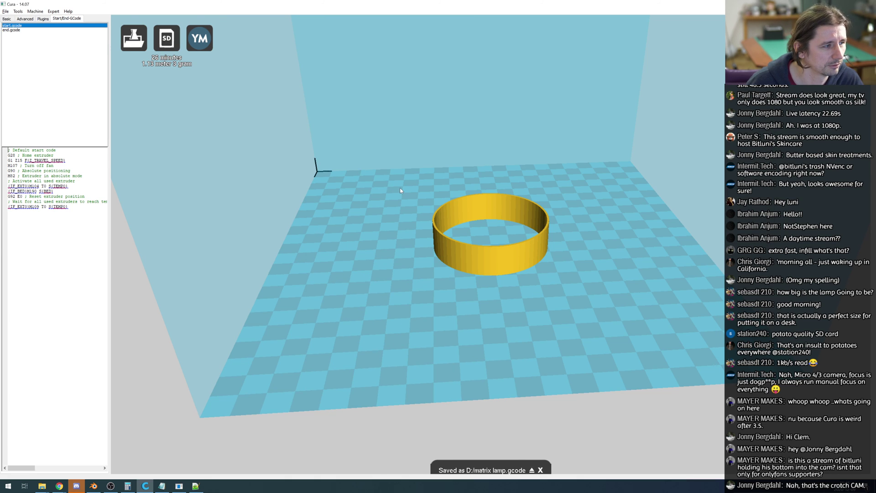
key("alt+Tab")
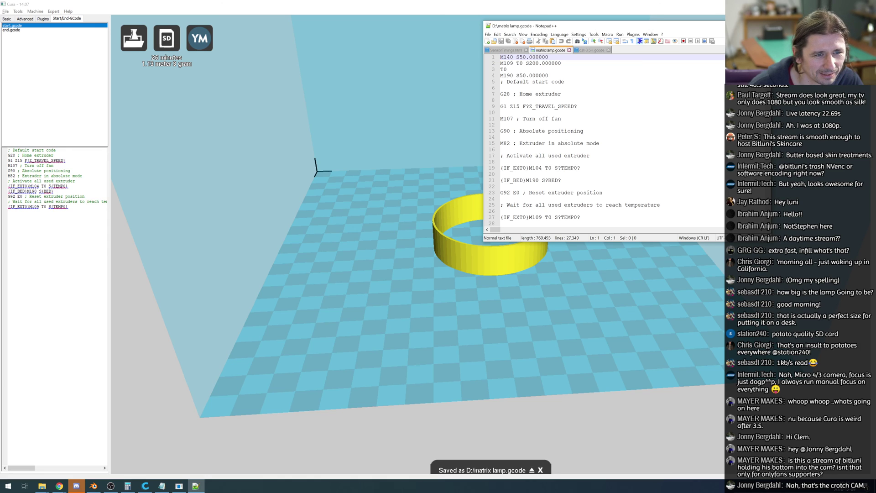
scroll(611, 139, "down", 3)
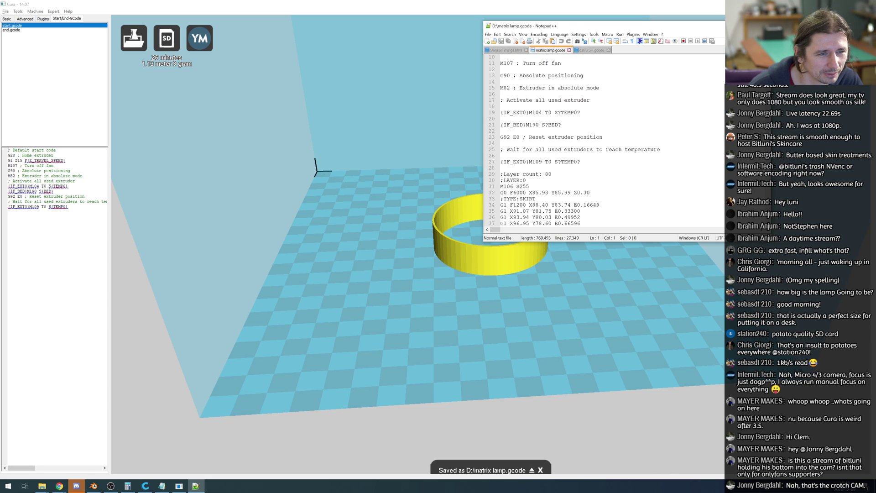
scroll(611, 139, "up", 3)
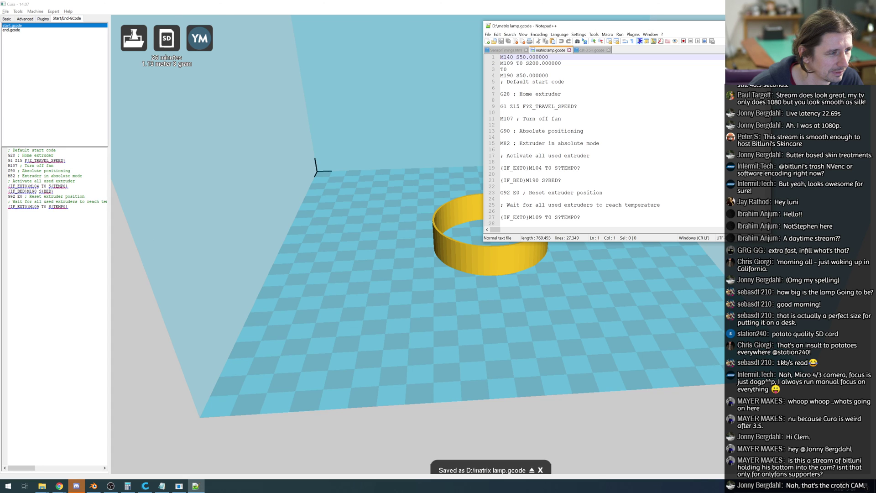
Examine the start code in matrix lamp.gcode and the manufacturer's code blocks in Slice & Print Connections.txt.
scroll(602, 141, "down", 17)
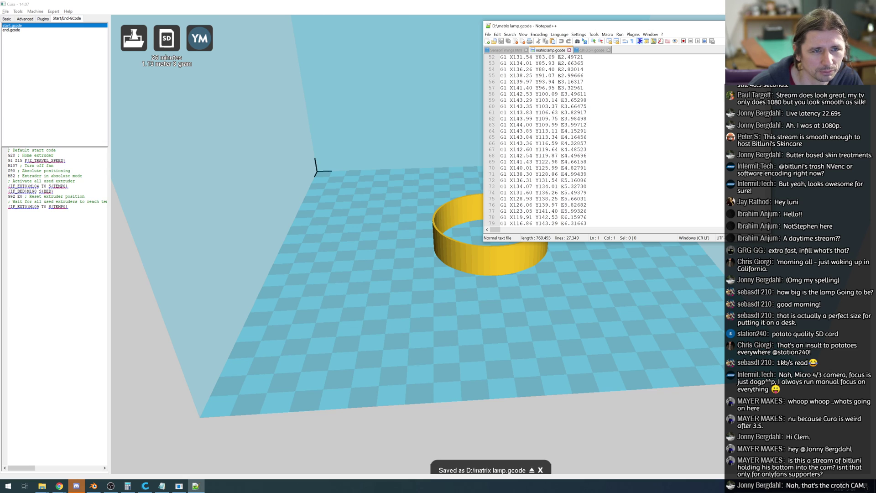
scroll(602, 141, "up", 17)
key("alt+Tab")
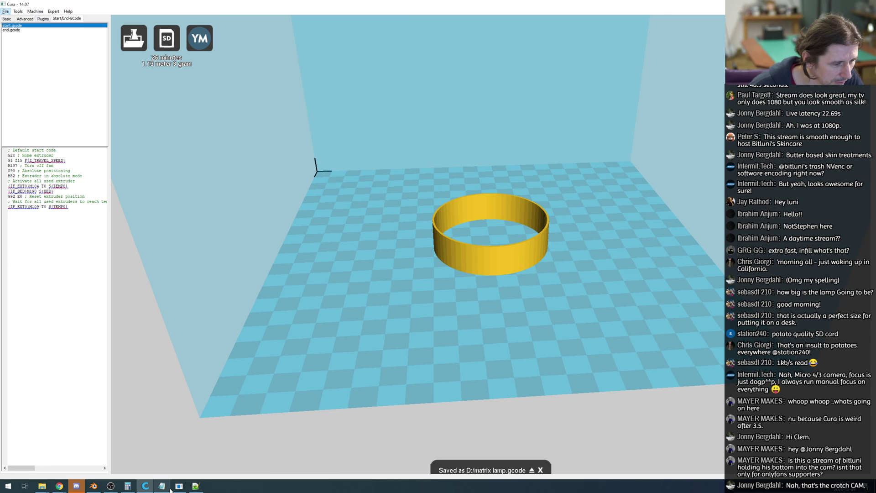
key("alt+Tab")
left_click(274, 285)
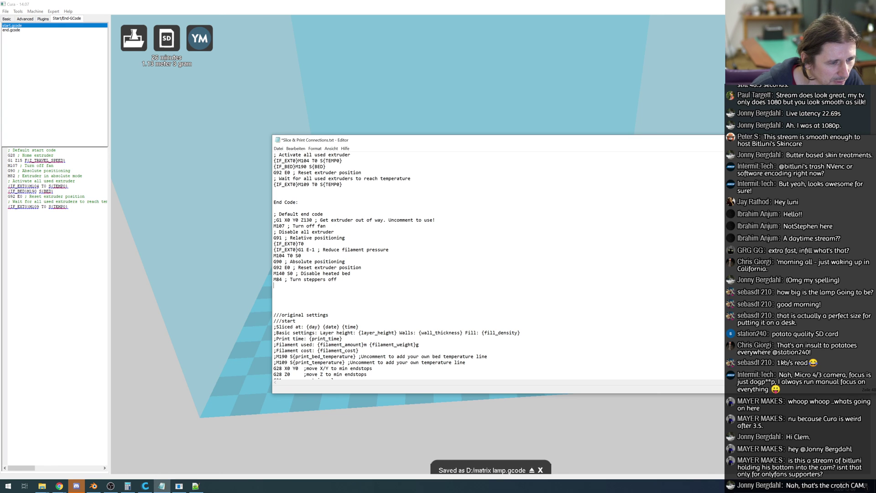
scroll(397, 265, "down", 4)
scroll(497, 264, "up", 10)
key("alt+Tab")
key("alt+Tab")
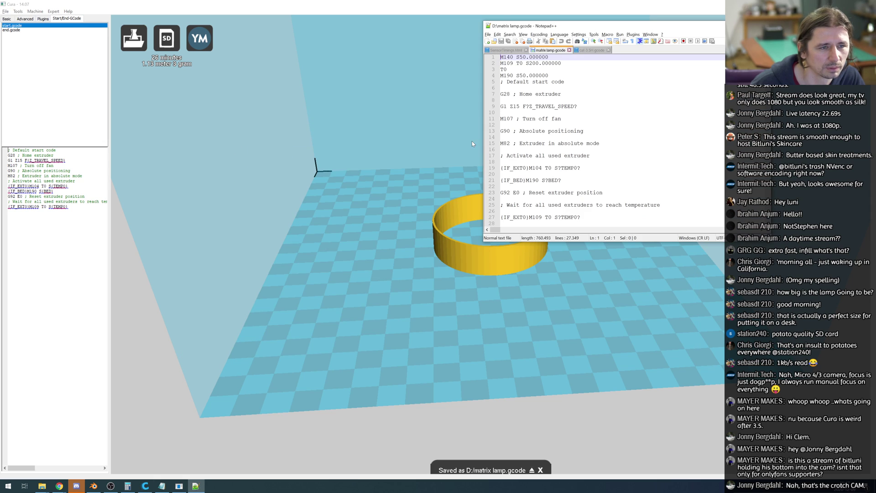
Compare the start commands of cat-3.5H.gcode with those of matrix lamp.gcode in Notepad++, including the commented settings header.
left_click(591, 50)
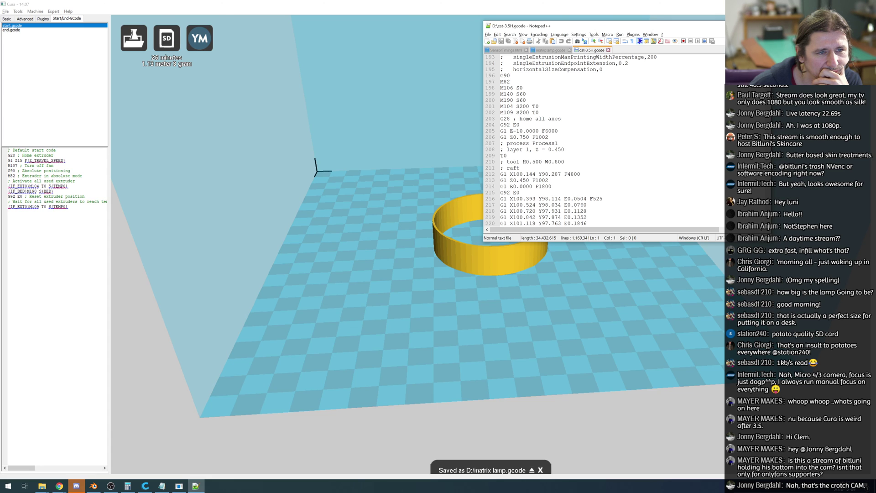
scroll(602, 142, "up", 15)
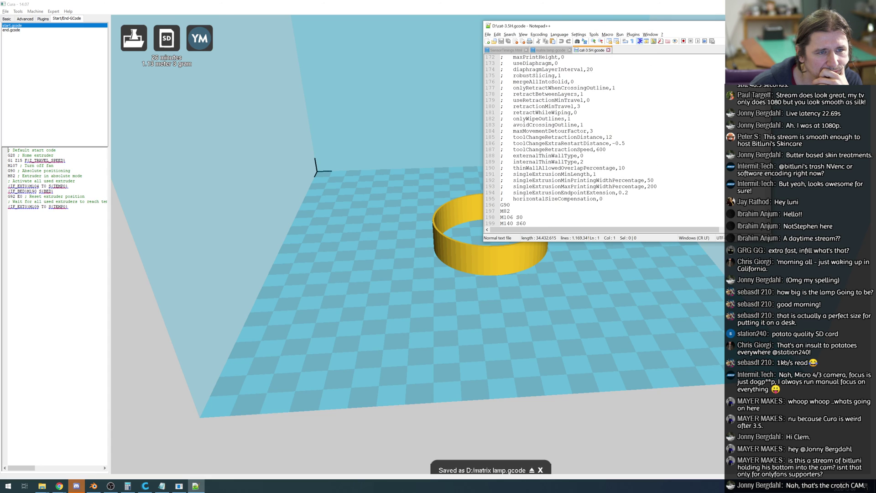
left_click(506, 50)
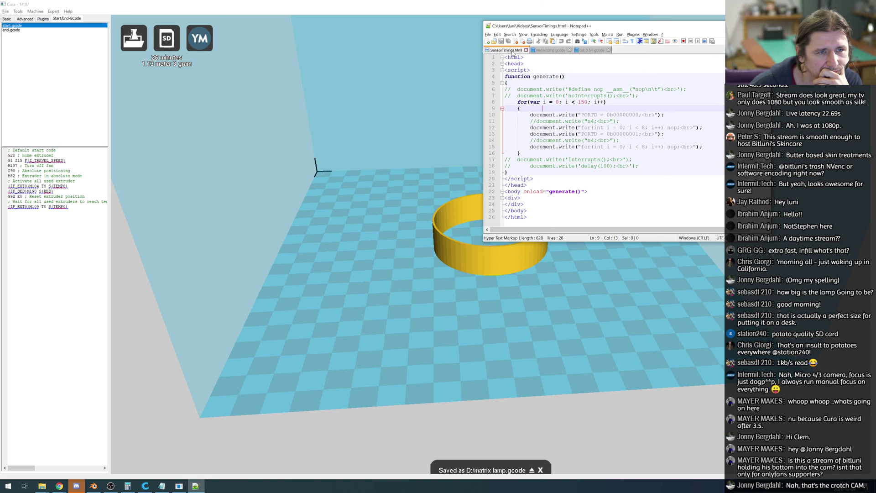
left_click(548, 51)
scroll(602, 141, "down", 6)
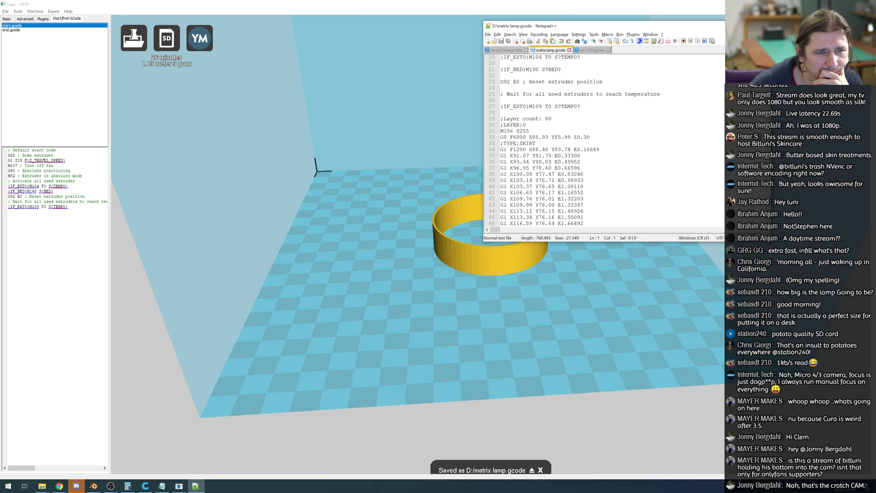
scroll(603, 141, "up", 6)
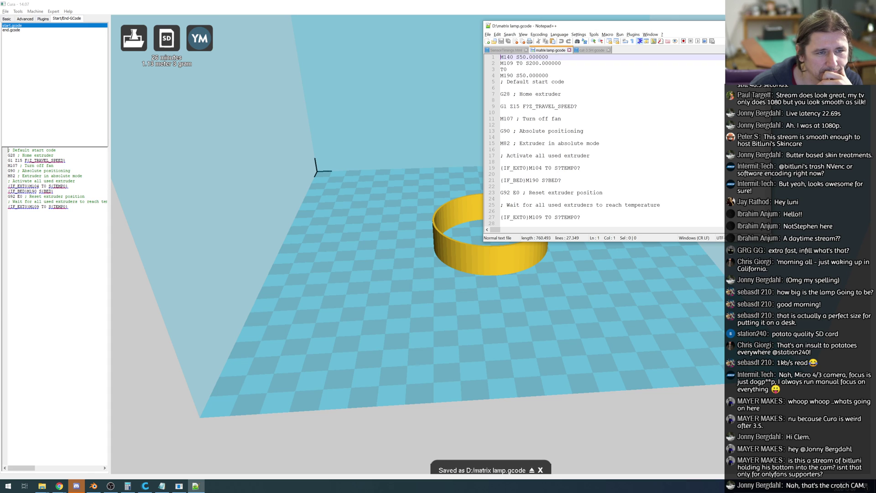
key("ctrl+Tab")
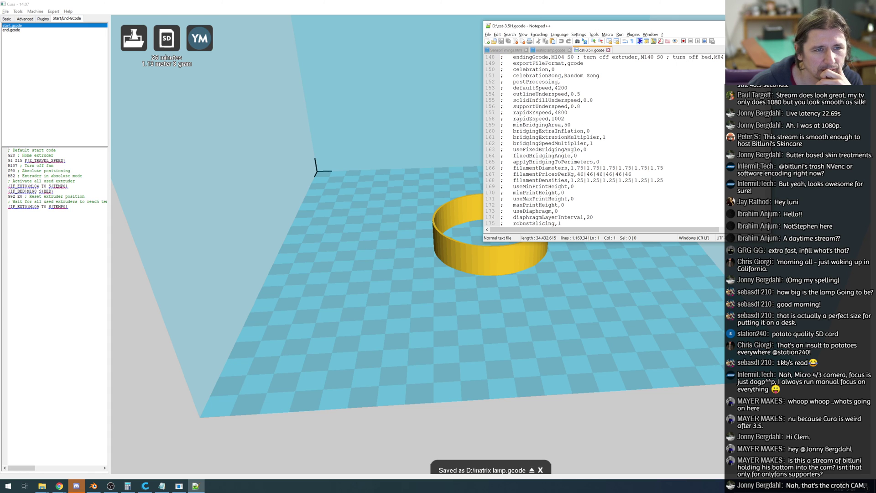
scroll(602, 142, "down", 12)
scroll(602, 141, "up", 16)
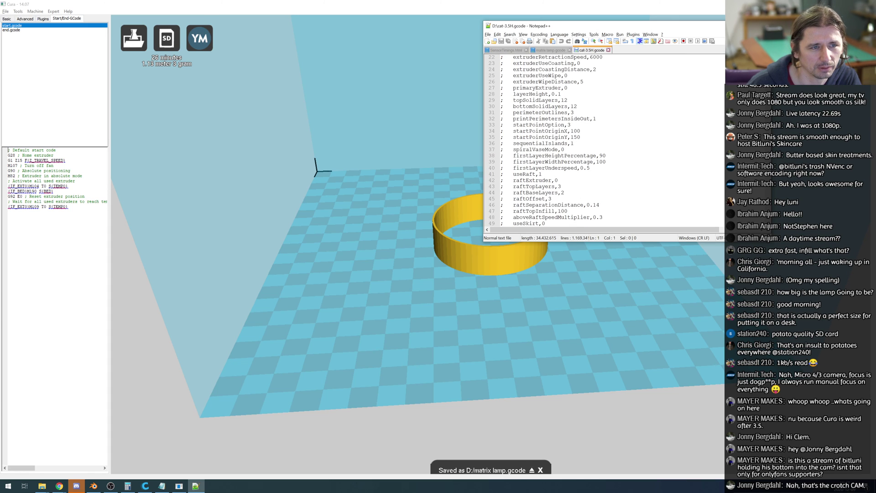
scroll(602, 142, "down", 20)
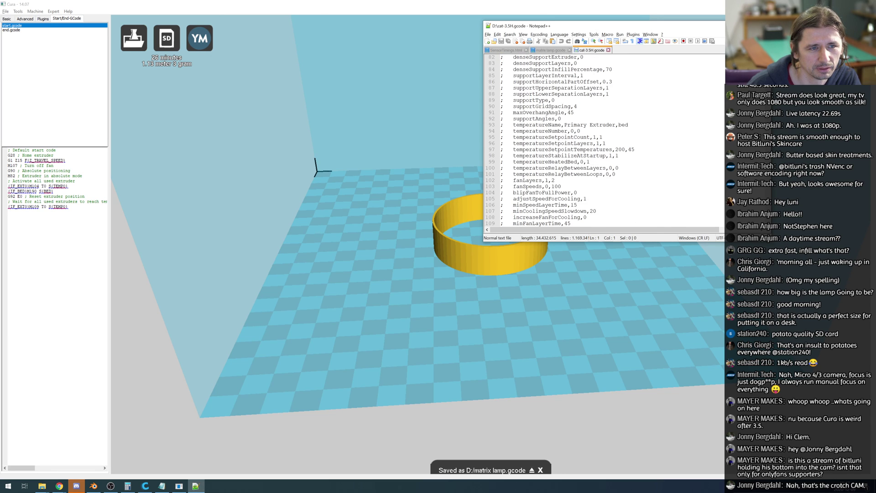
scroll(603, 141, "down", 13)
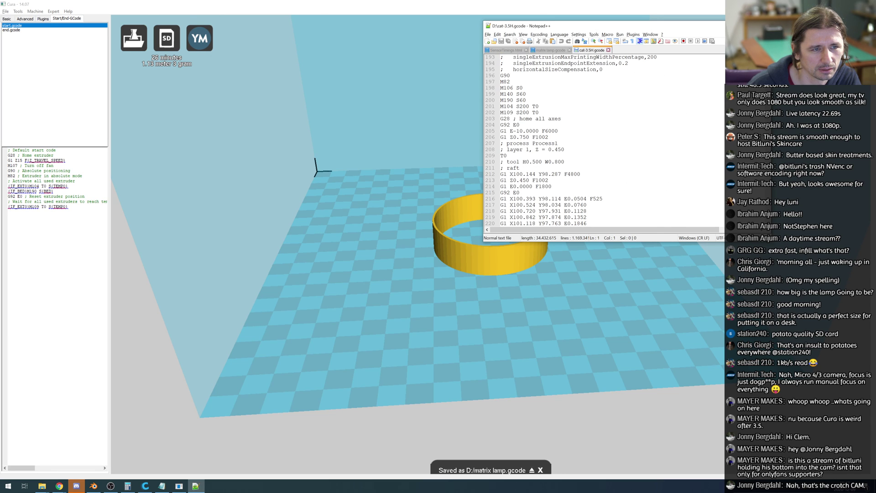
Replace Cura's start.gcode script with the lines from G90 through G1 Z0.750 F1002 copied from cat-3.5H.gcode.
left_click(501, 75)
key("shift+Down")
key("shift+Down")
key("shift+Down")
key("shift+Down")
key("shift+Down")
key("shift+Down")
key("shift+Down")
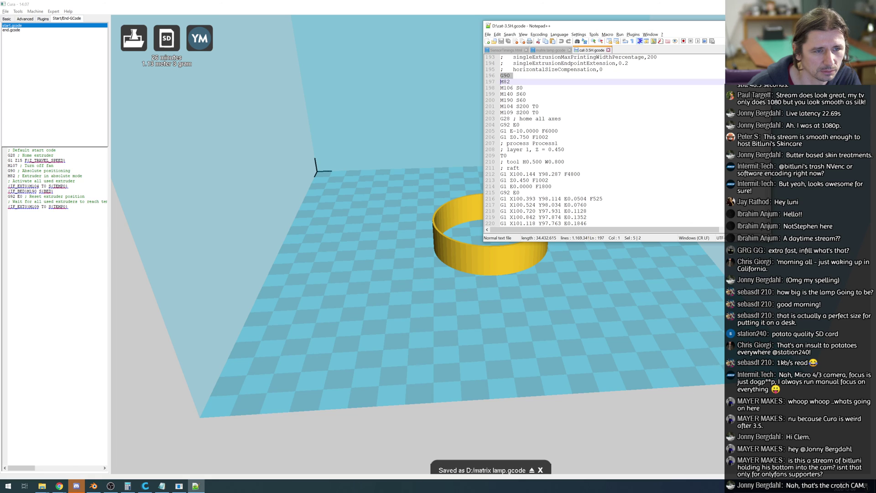
key("shift+Down")
key("shift+Down")
key("shift+Down")
key("shift+Down")
key("ctrl+c")
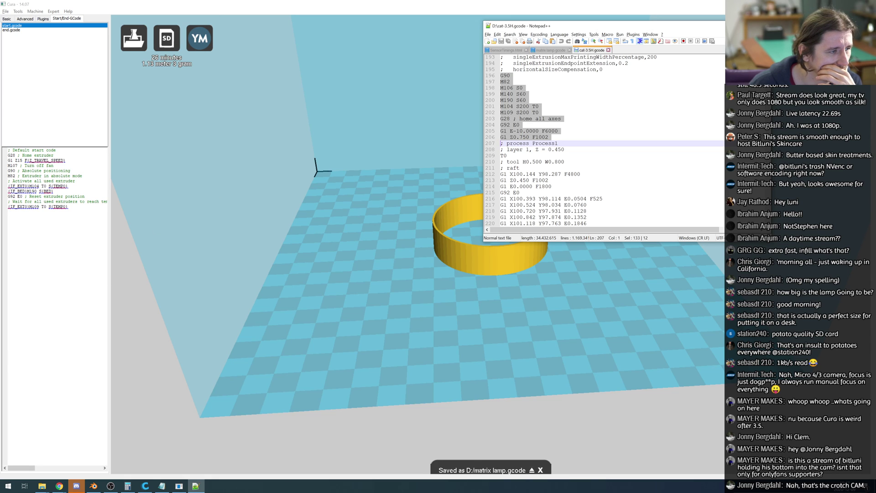
left_click_drag(75, 211, 2, 111)
key("ctrl+v")
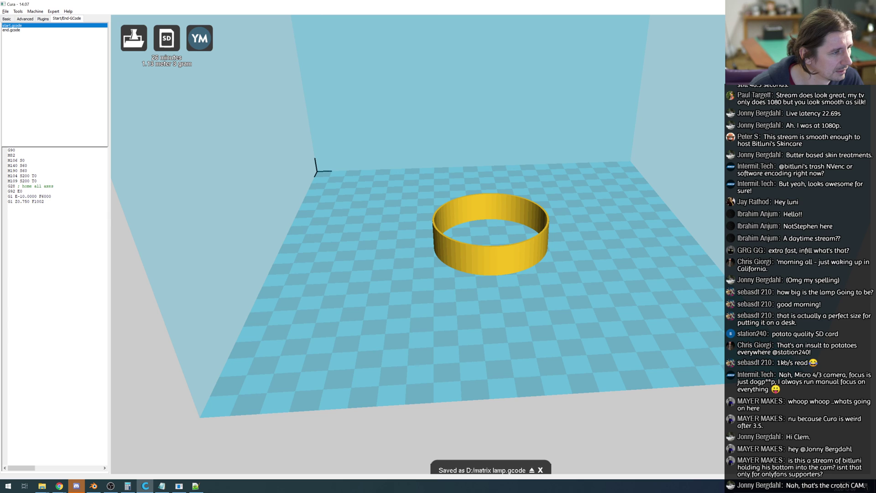
Replace Cura's end.gcode script with the closing lines from M104 S0 through G28 X0 Y0 copied from cat-3.5H.gcode.
key("alt+Tab")
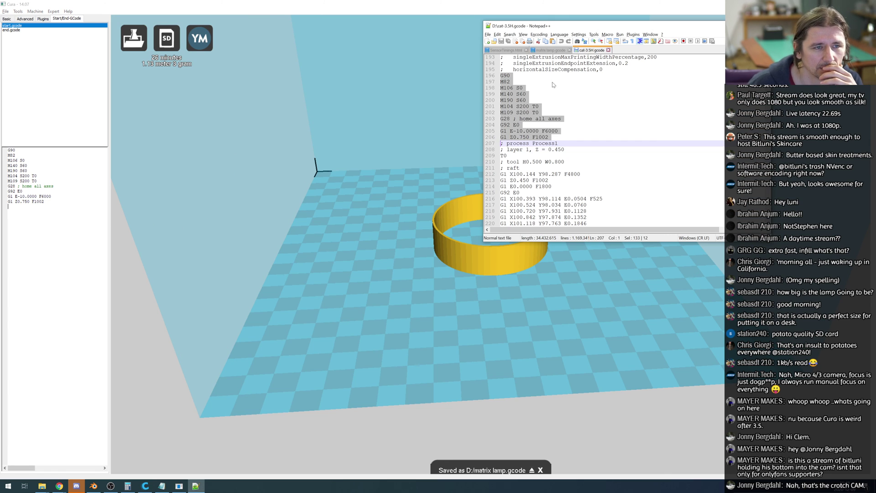
left_click_drag(768, 62, 768, 220)
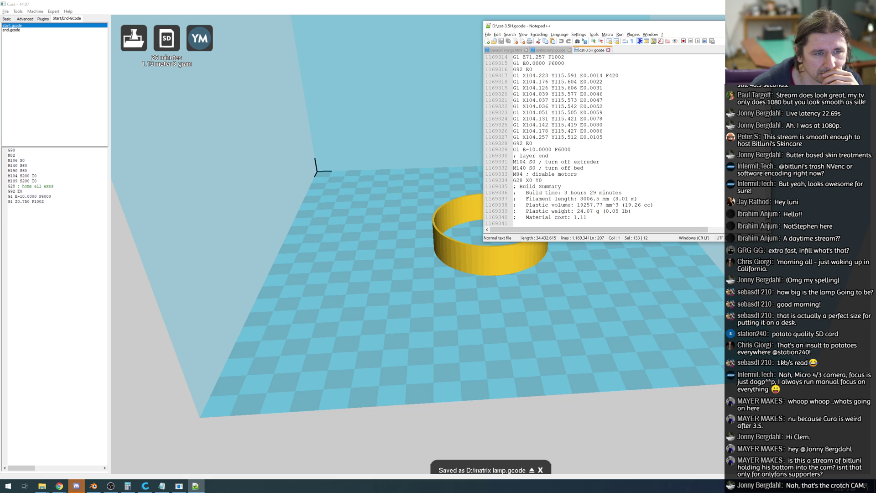
left_click_drag(512, 161, 542, 180)
key("ctrl+c")
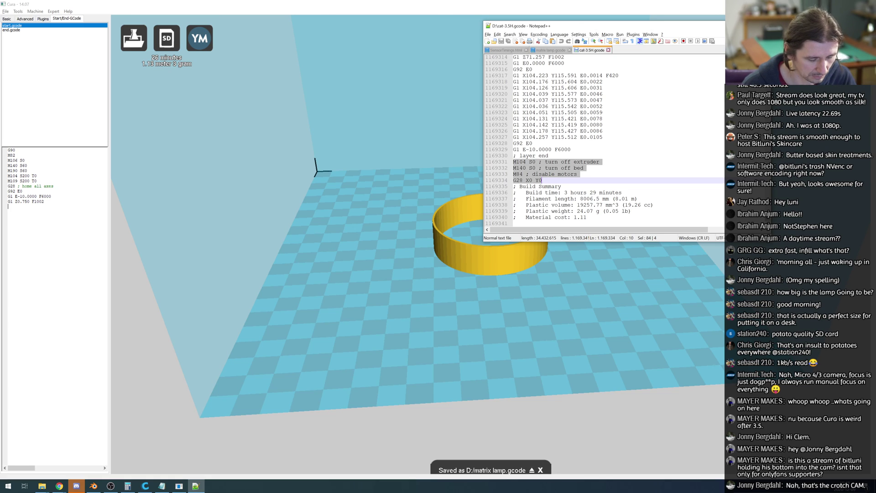
left_click(15, 30)
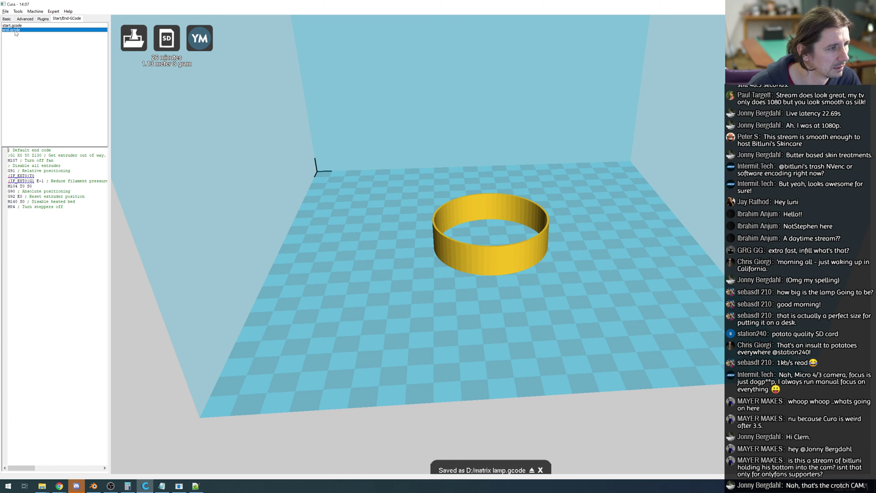
key("ctrl+a")
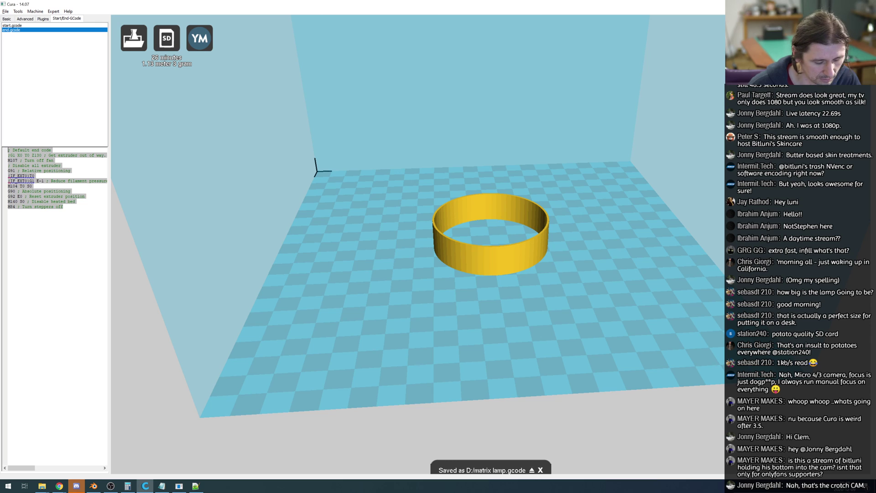
key("ctrl+v")
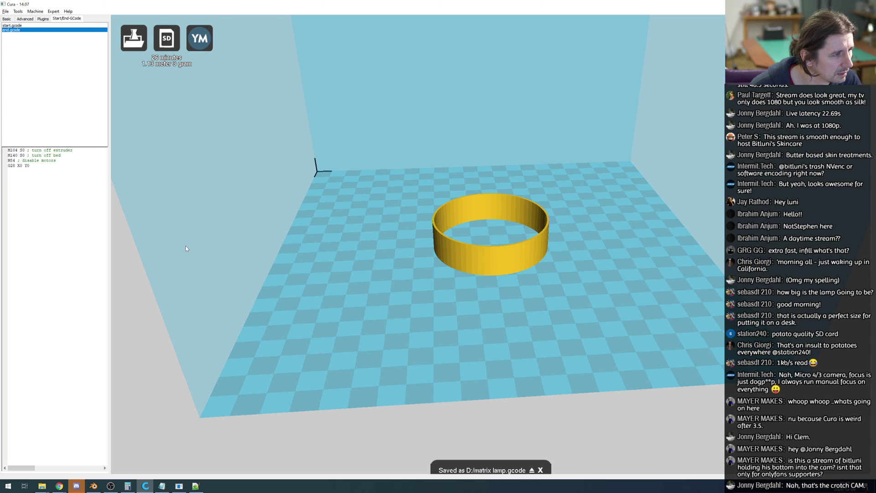
Examine the G92 E0 and G1 E-10.0000 F6000 lines before the closing commands of cat-3.5H.gcode.
key("alt+Tab")
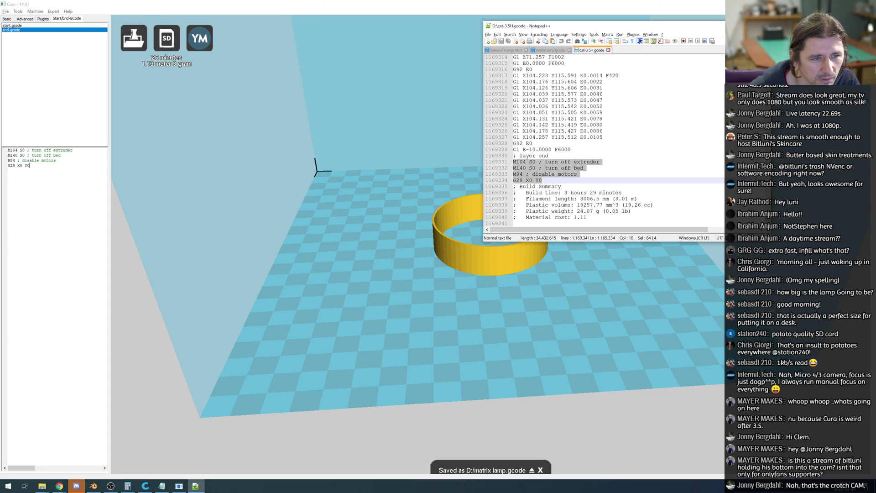
left_click(572, 150)
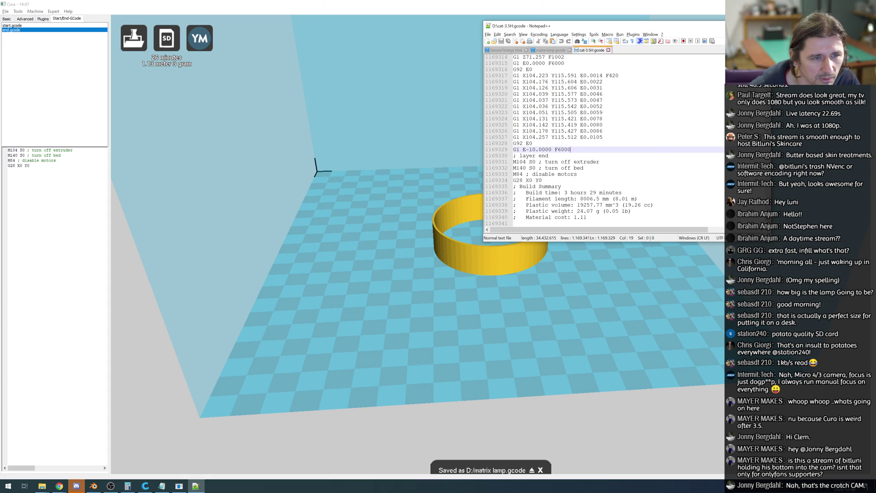
left_click_drag(571, 150, 512, 150)
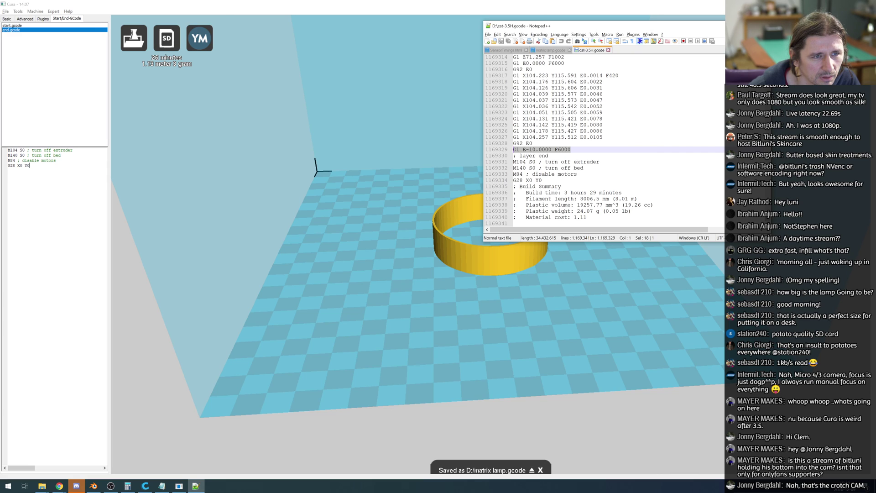
scroll(605, 139, "up", 3)
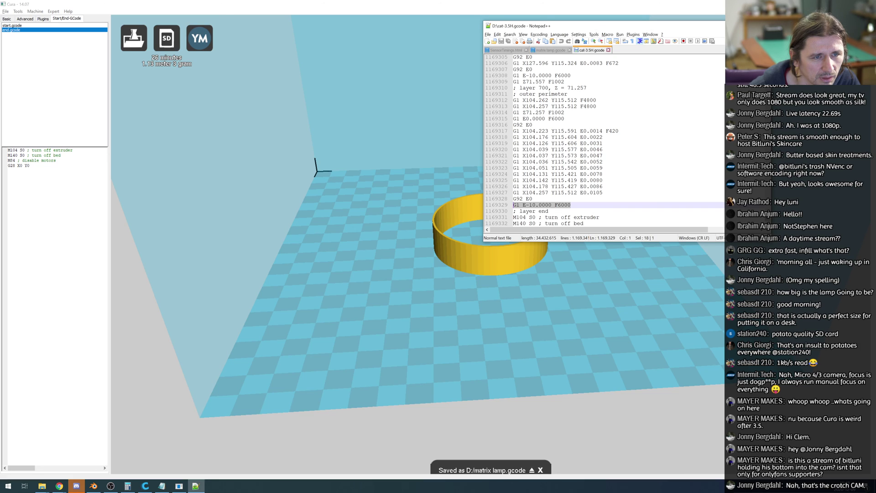
scroll(602, 142, "up", 1)
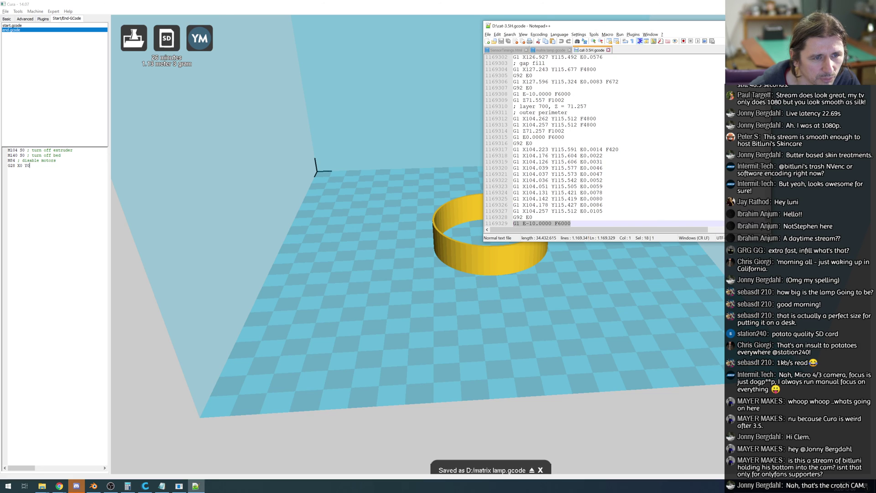
scroll(602, 142, "down", 1)
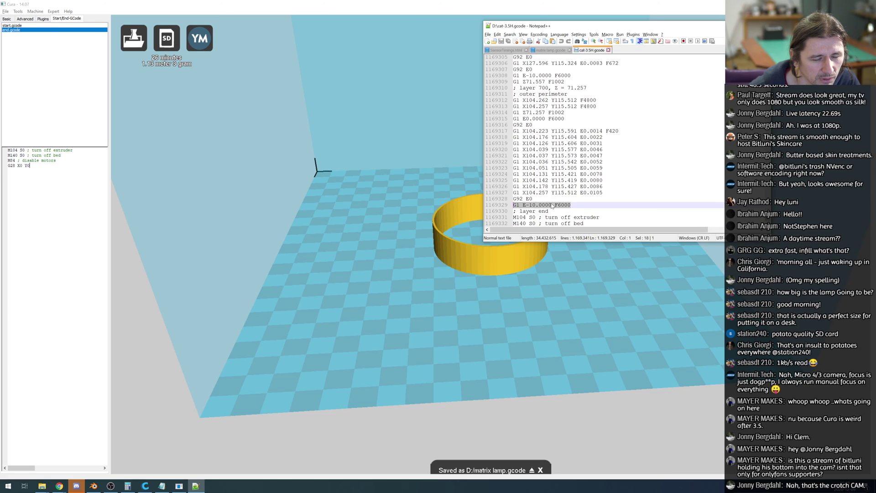
key("Left")
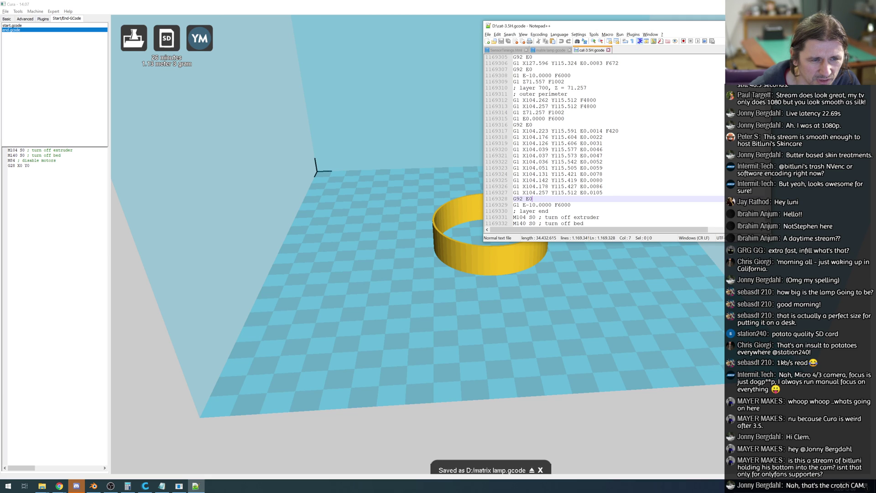
scroll(602, 141, "down", 2)
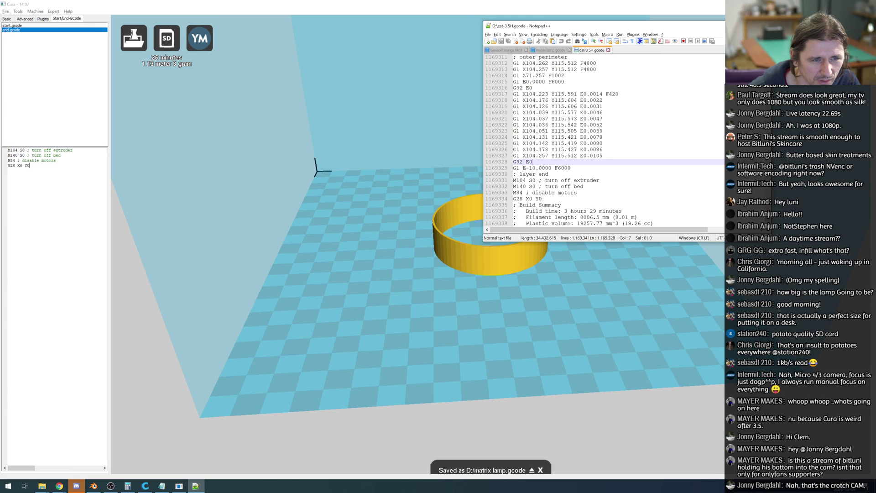
left_click(522, 168)
key("End")
key("shift+Home")
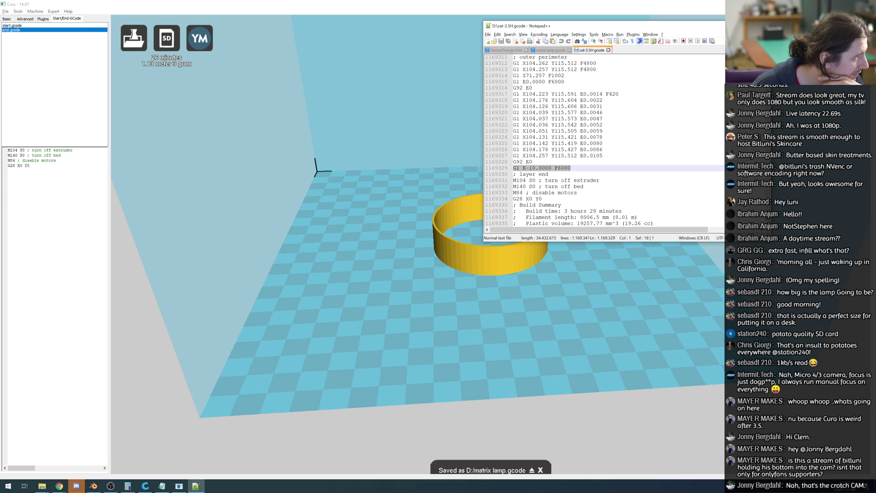
key("alt+Tab")
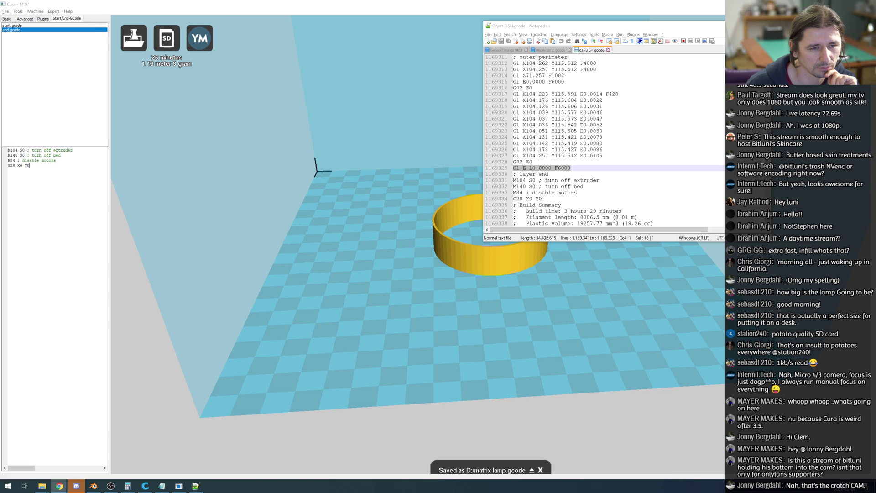
scroll(603, 141, "down", 1)
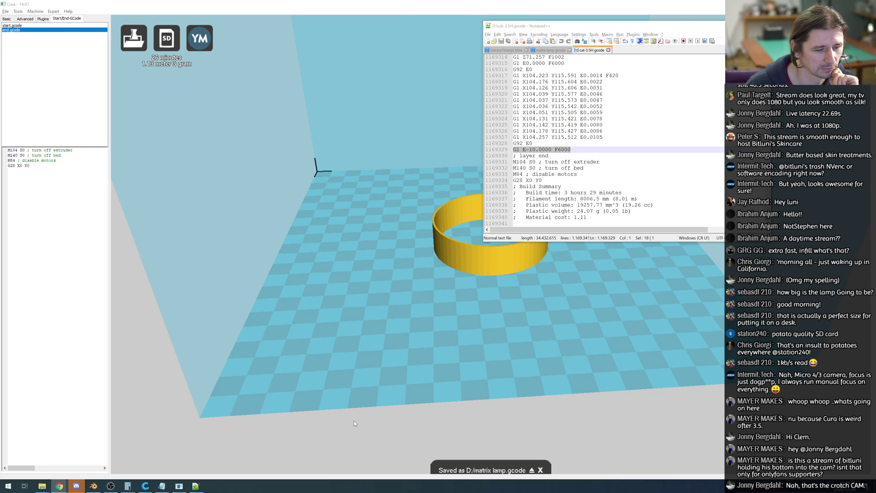
Return to Cura and save the matrix lamp G-code to the SD card with the replaced start and end scripts.
left_click(365, 378)
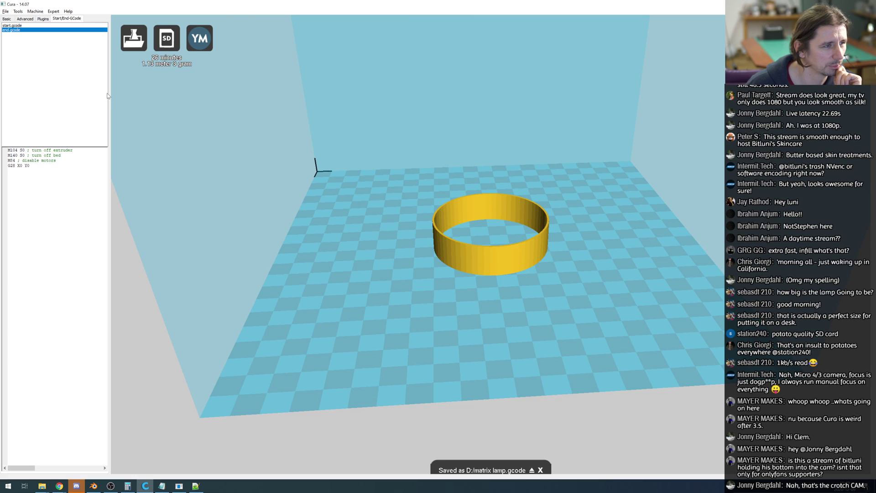
left_click(168, 42)
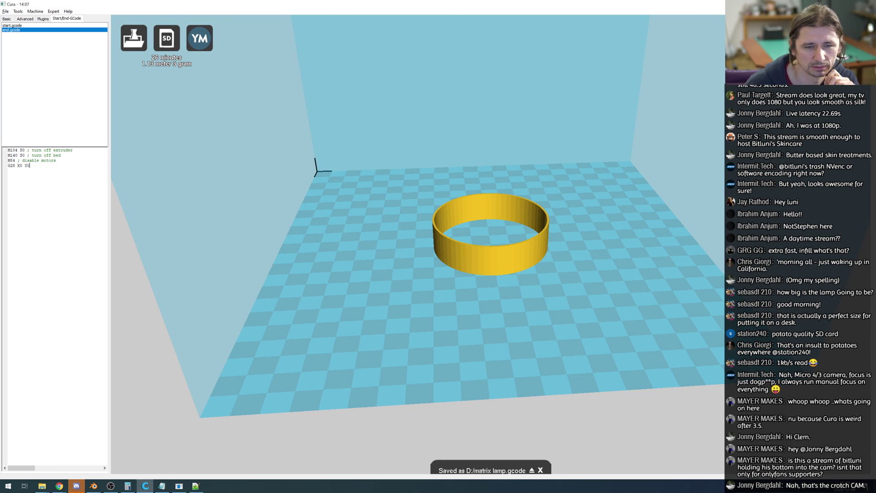
Switch to Notepad++ and reload the modified matrix lamp.gcode from the SD card.
key("alt+Tab")
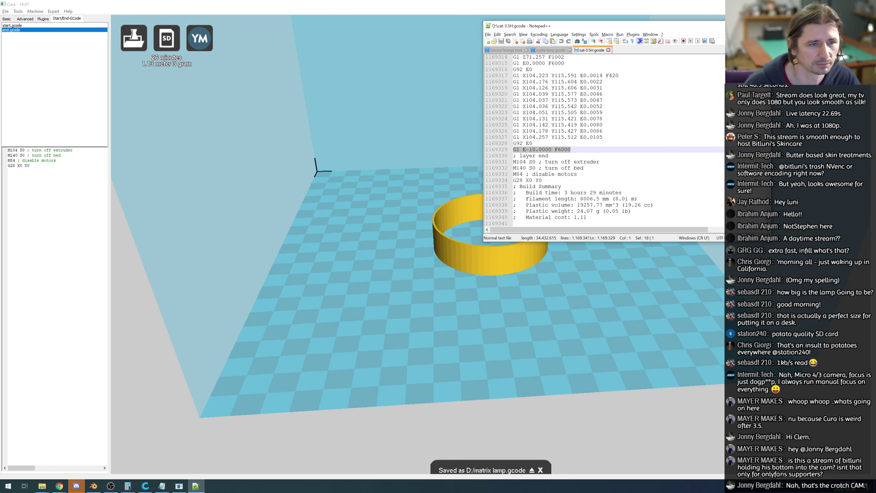
left_click(549, 51)
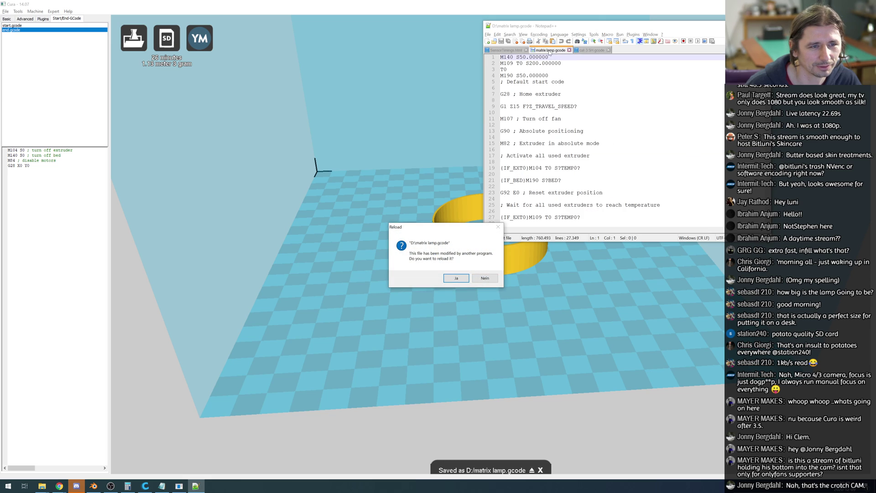
left_click(456, 278)
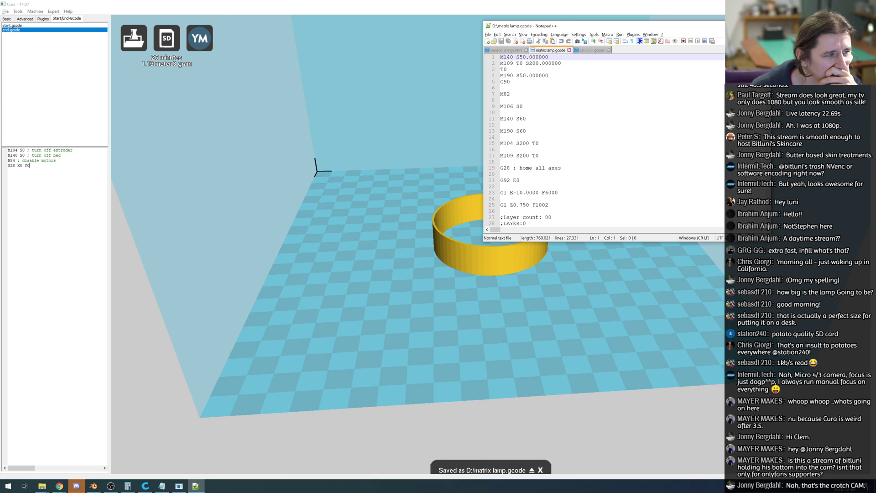
Compare the opening and closing commands of matrix lamp.gcode with the start and end scripts in Cura.
left_click(16, 26)
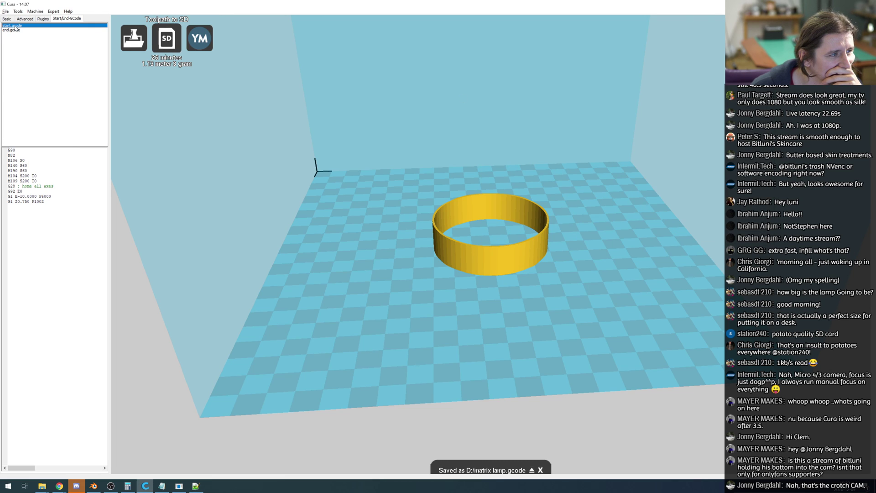
key("alt+Tab")
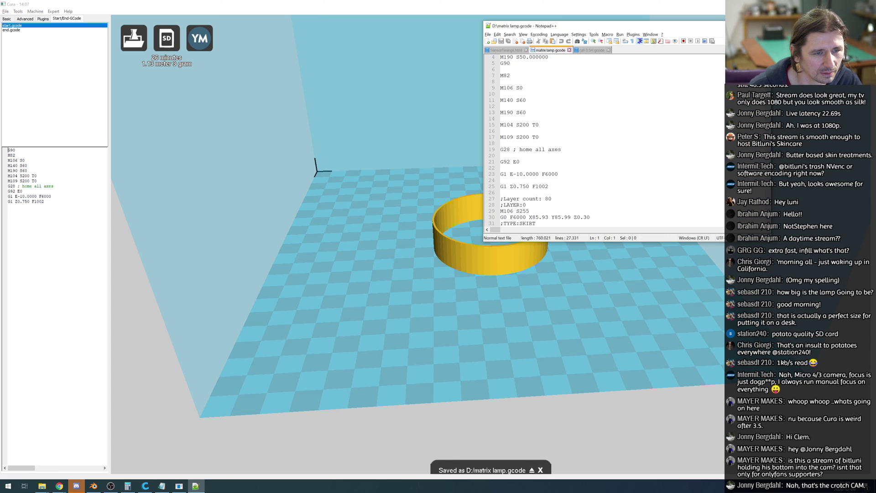
scroll(548, 140, "down", 2)
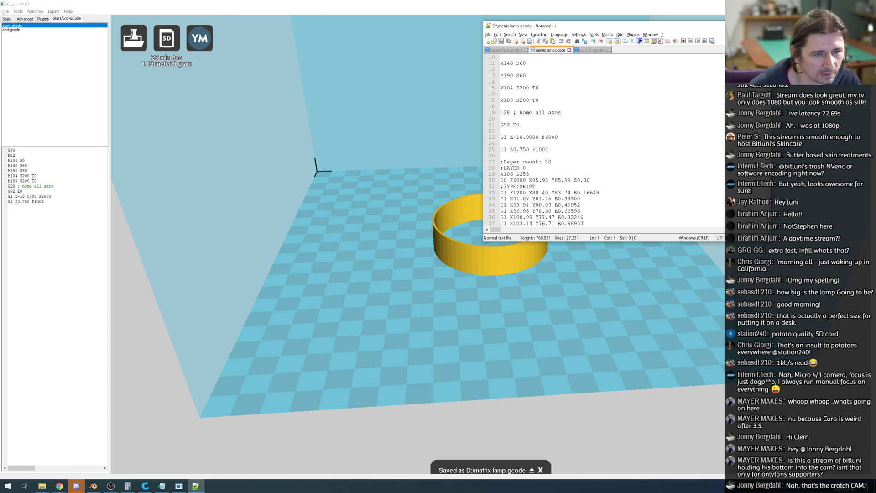
scroll(547, 141, "down", 8)
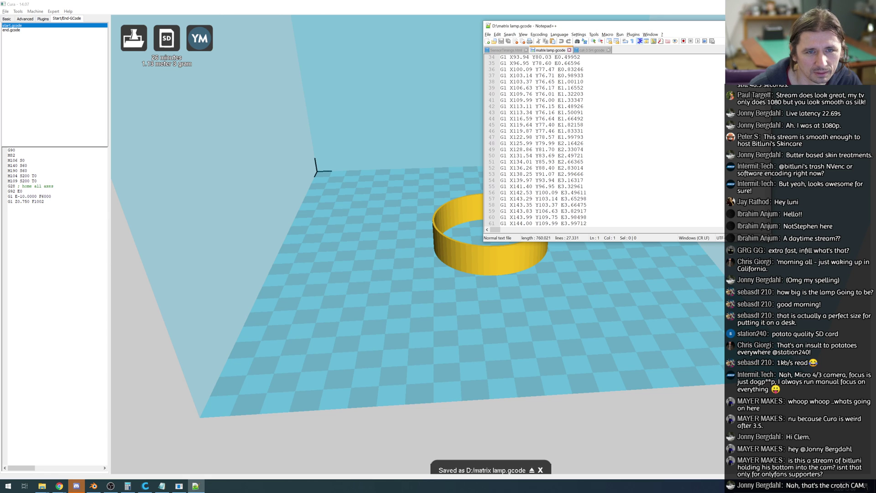
left_click_drag(767, 65, 767, 223)
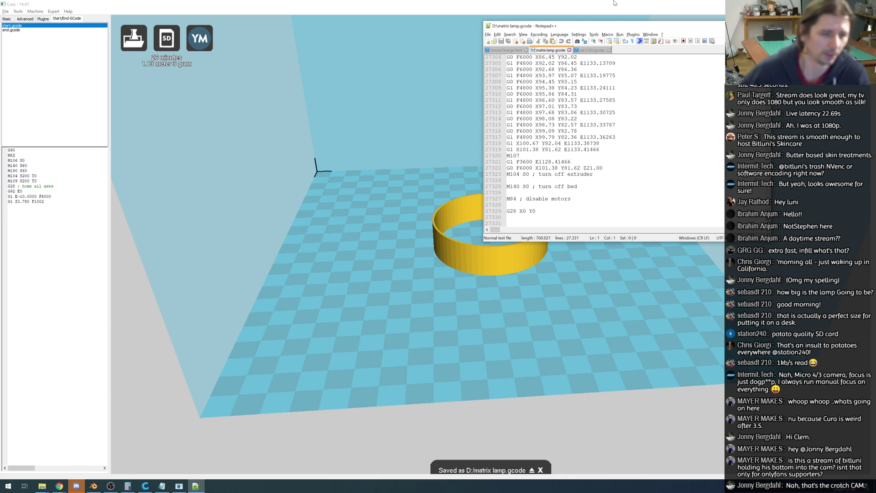
Put Cura away and discard the no longer existing SD card G-code files from Notepad++.
left_click(484, 88)
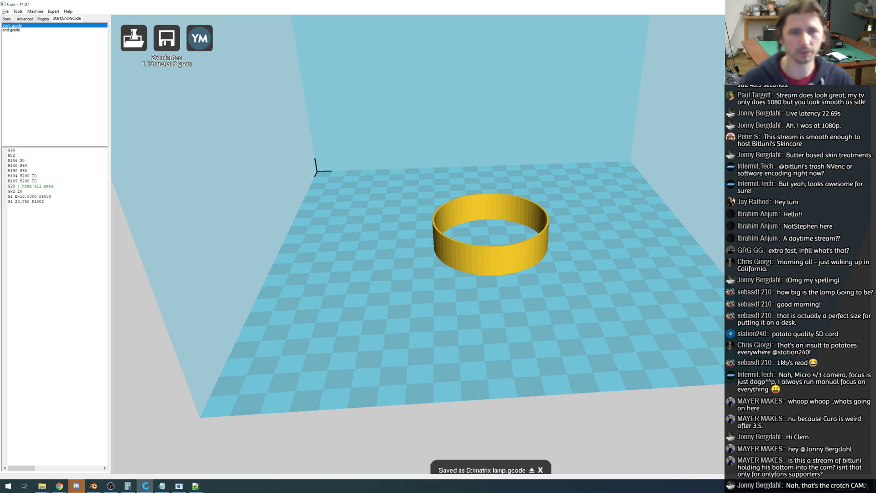
left_click(836, 4)
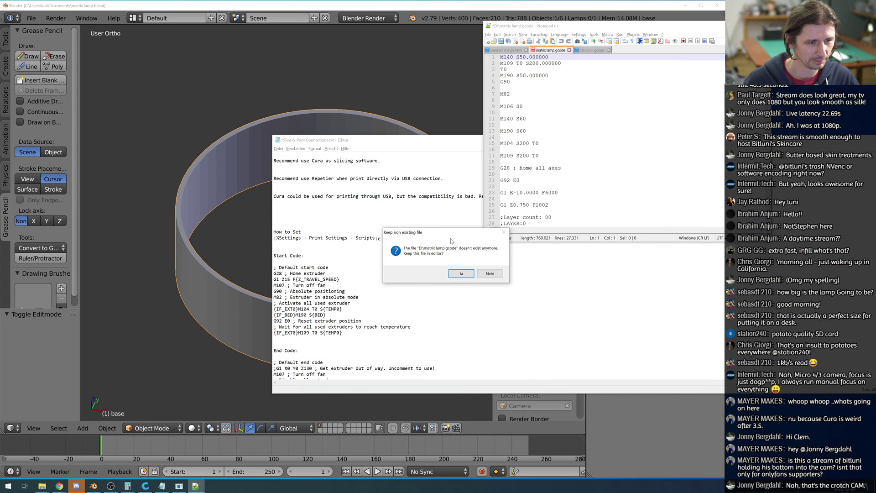
left_click(489, 274)
left_click(489, 273)
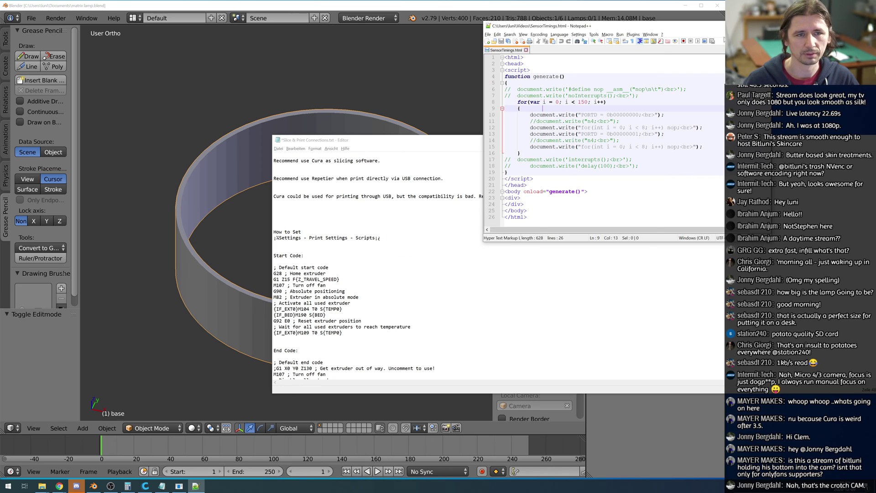
Close Notepad++ without downloading its update and clear the Slice & Print Connections.txt notes away from Blender.
left_click(762, 26)
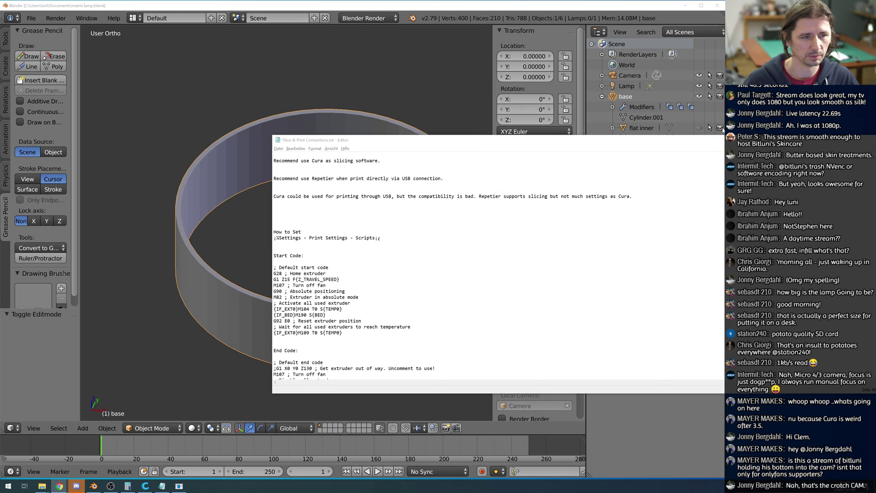
left_click_drag(751, 144, 586, 150)
left_click(800, 146)
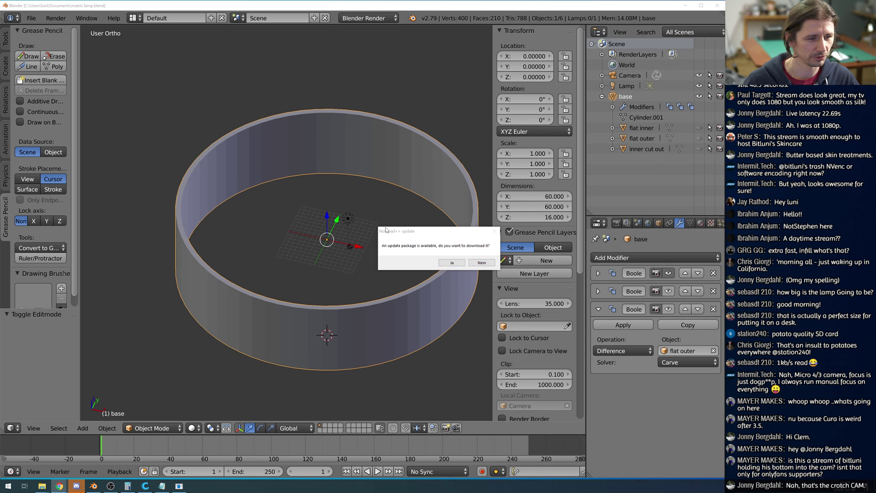
left_click(482, 263)
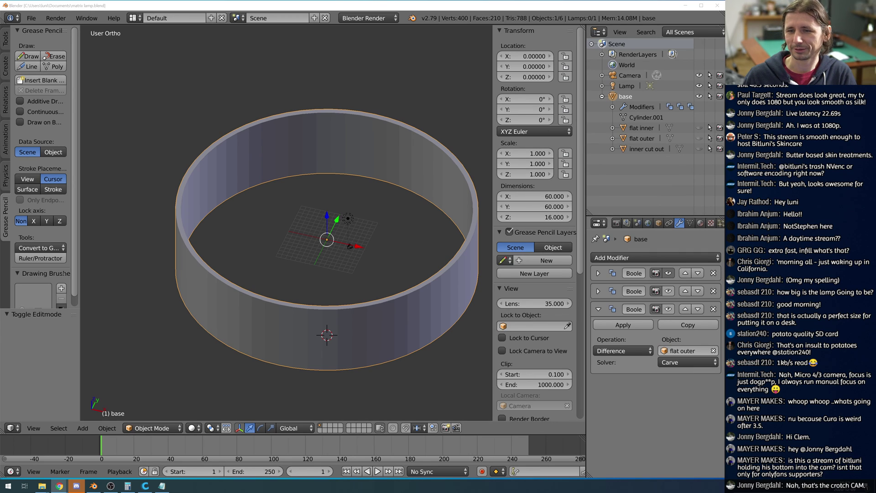
Examine the base ring in Blender from several angles, including its underlying cylinder mesh in Edit Mode and from above.
scroll(285, 281, "down", 4)
scroll(375, 283, "up", 5)
scroll(377, 286, "down", 3)
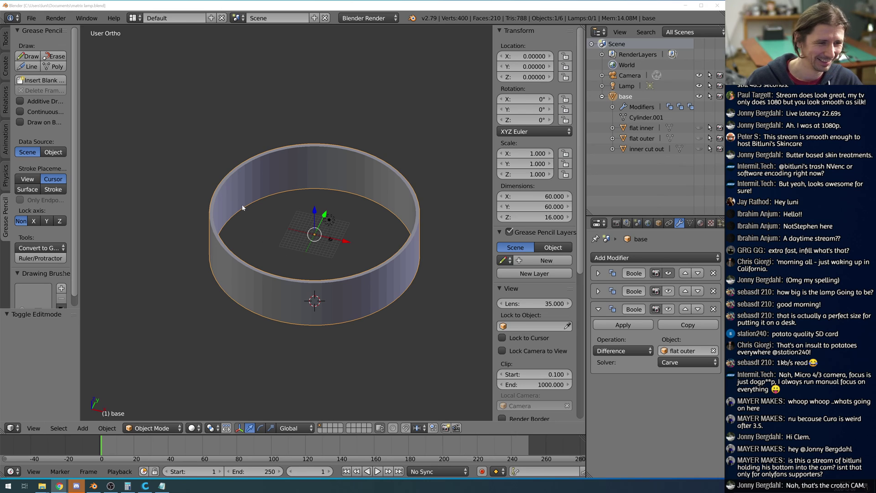
scroll(289, 225, "down", 4)
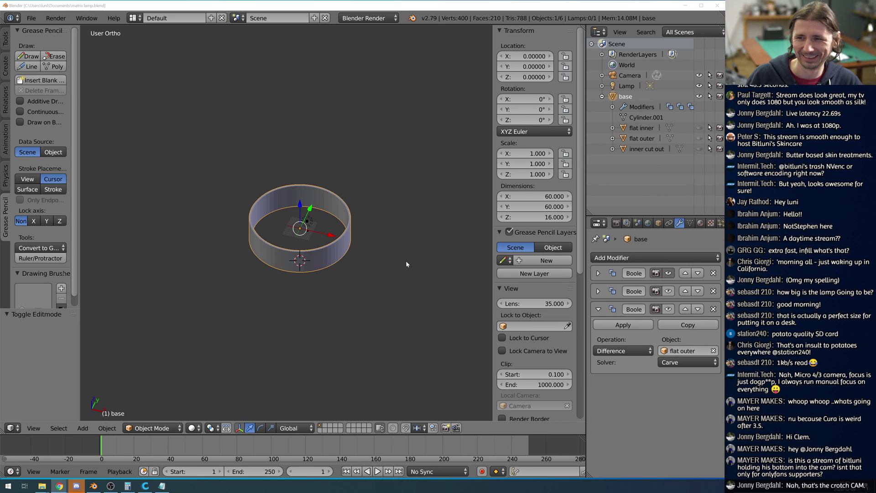
scroll(371, 216, "up", 4)
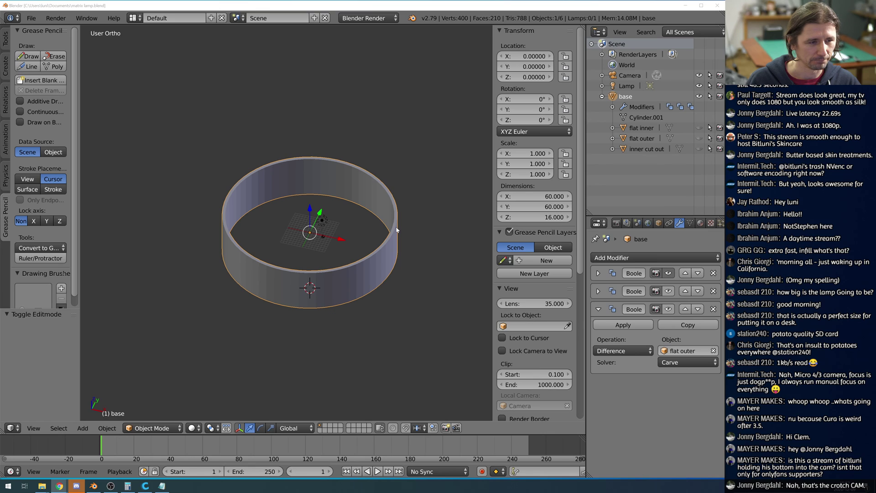
mouse_move(409, 239)
middle_mouse_down()
mouse_move(429, 208)
mouse_move(417, 234)
middle_mouse_up()
scroll(417, 234, "up", 2)
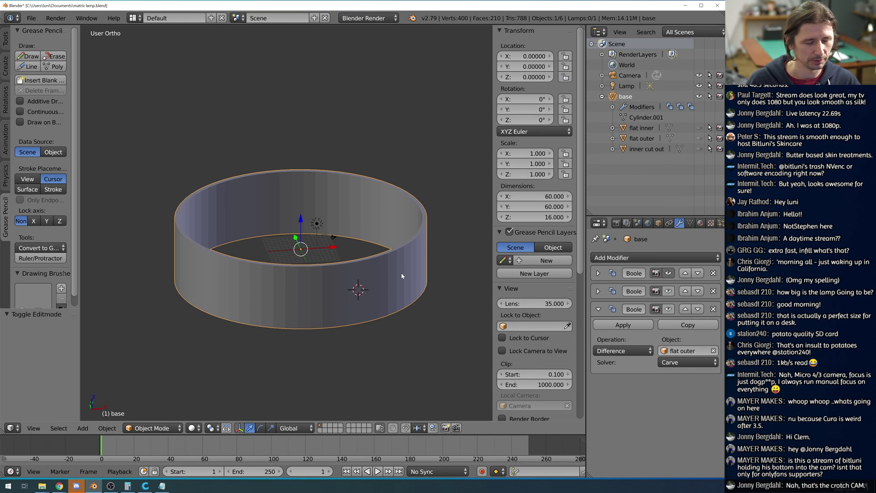
key("Tab")
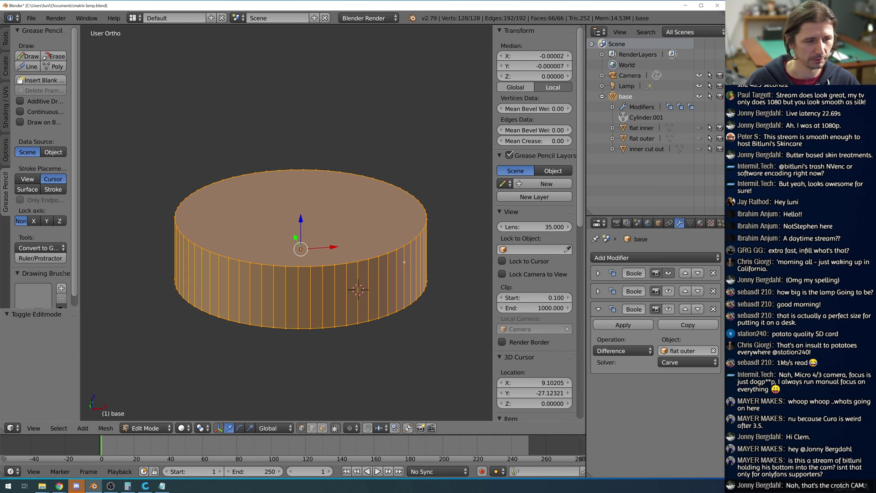
scroll(404, 261, "down", 3)
key("KP_8")
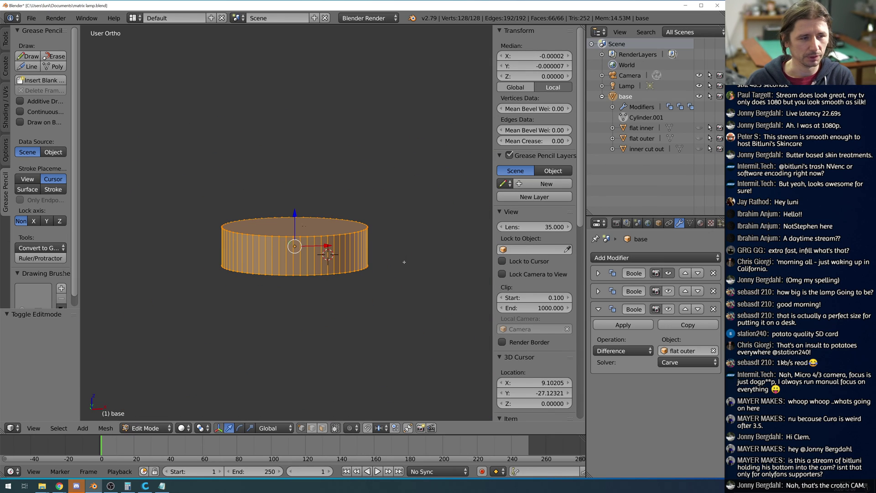
key("KP_7")
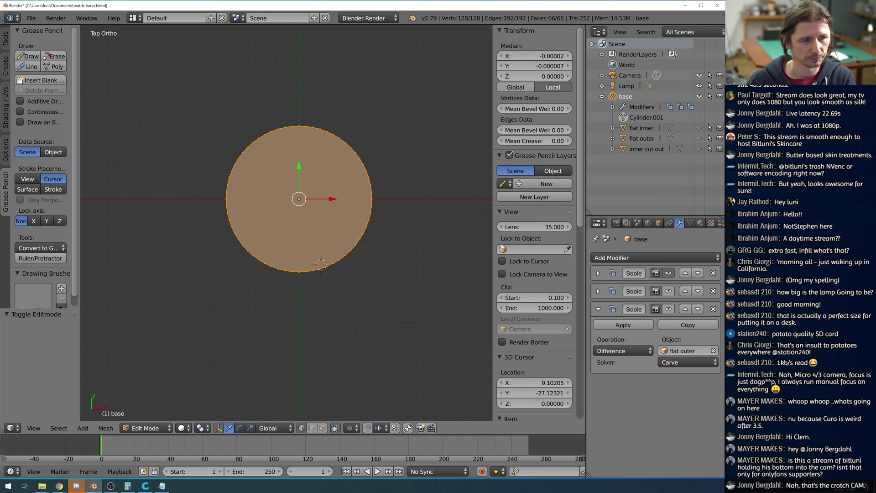
scroll(407, 238, "up", 1)
key("Tab")
scroll(386, 228, "up", 1)
middle_click_drag(387, 229, 385, 183)
scroll(396, 211, "up", 2)
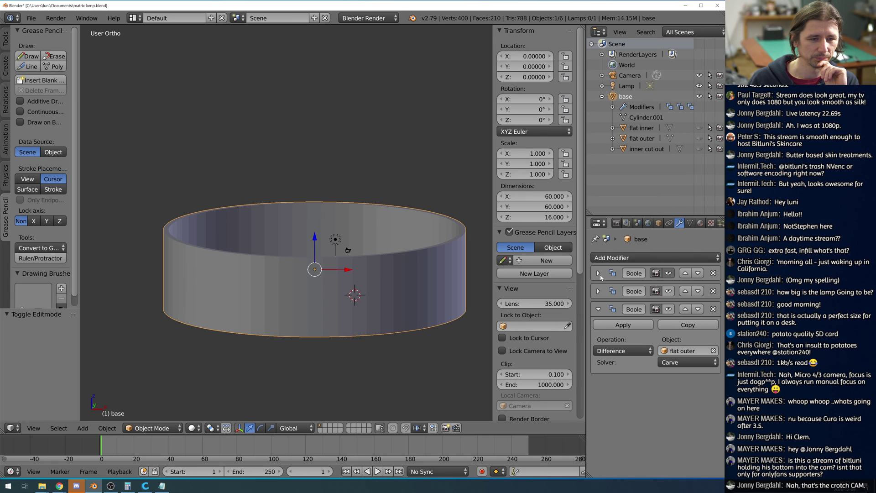
scroll(411, 233, "down", 5)
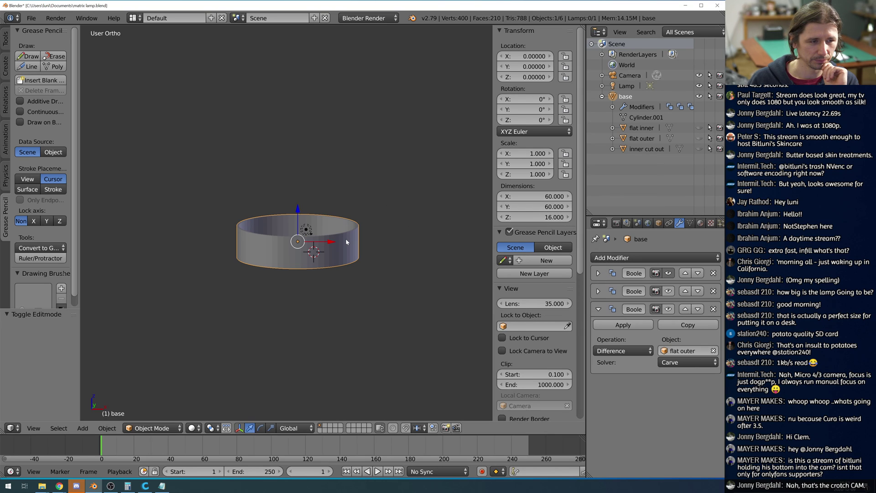
key("Tab")
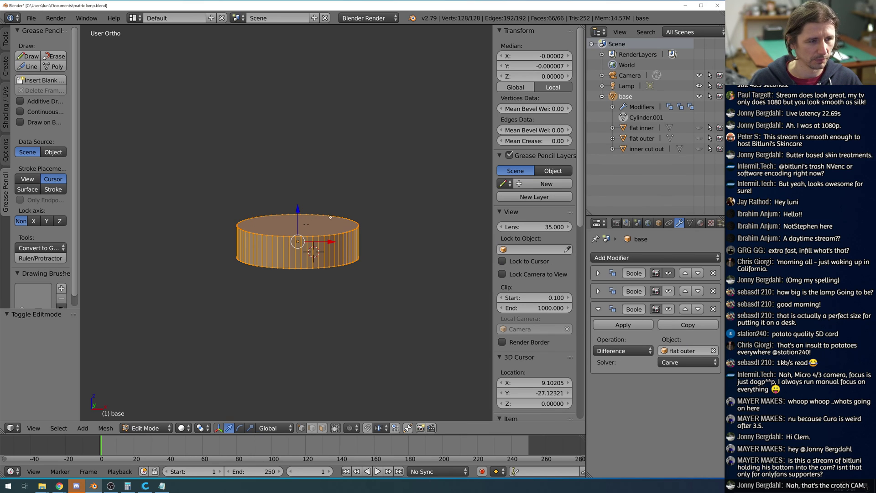
key("a")
key("b")
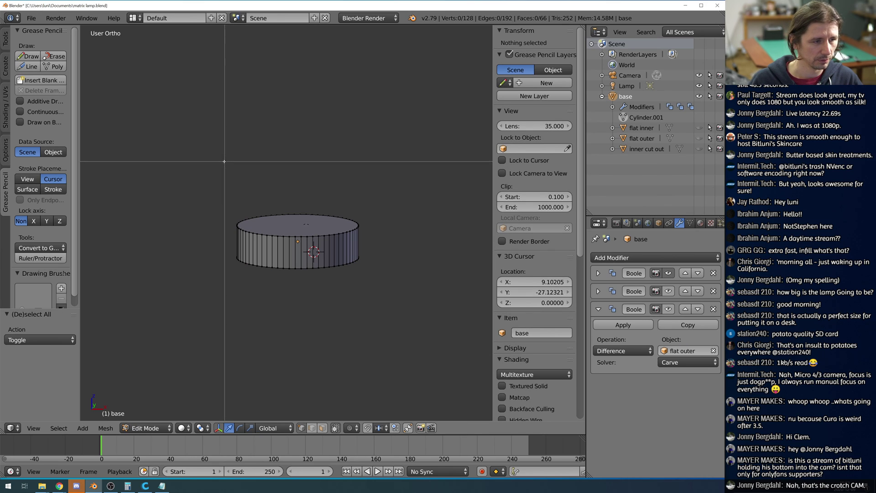
left_click_drag(221, 165, 404, 238)
scroll(404, 238, "up", 1)
mouse_move(405, 238)
middle_mouse_down()
mouse_move(405, 219)
mouse_move(404, 237)
middle_mouse_up()
key("e")
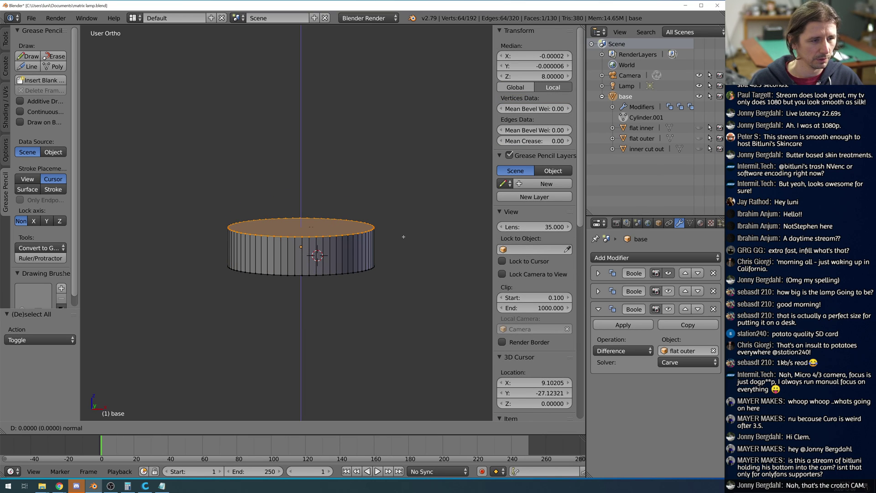
type("10")
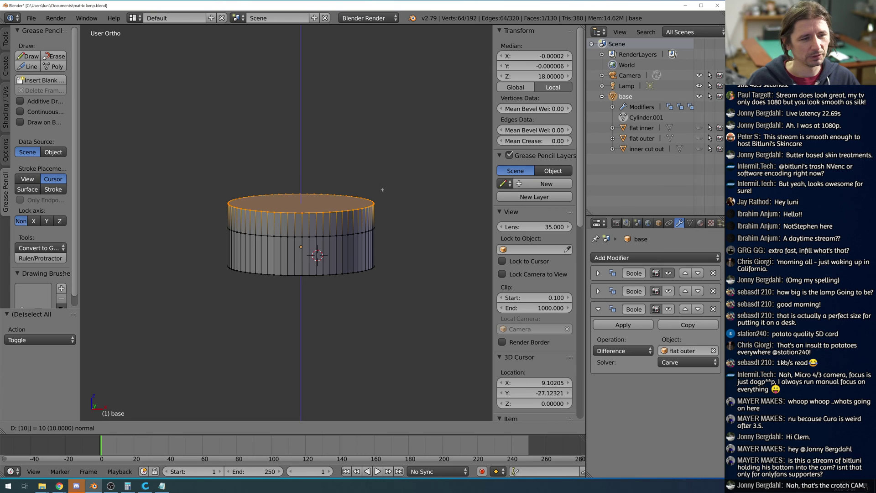
key("Escape")
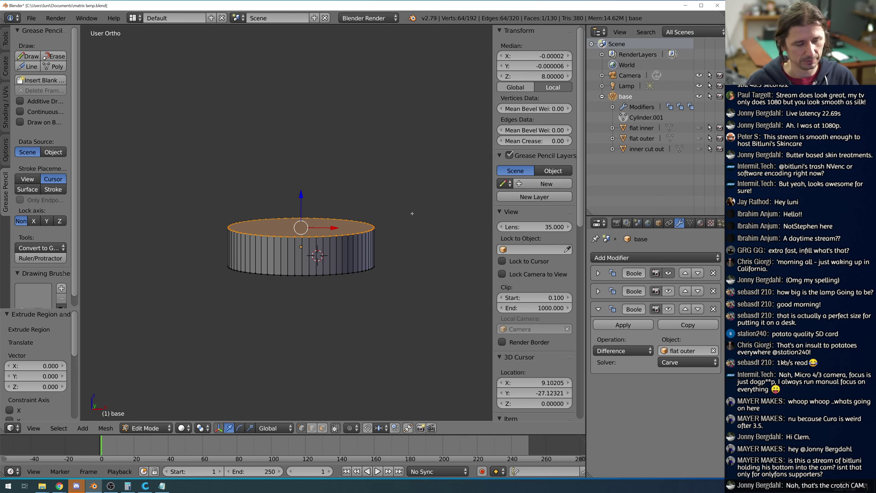
key("Tab")
Leave the base's Edit Mode and add a new 64-vertex cylinder with radius 30 and depth 16 at the 3D cursor.
middle_click_drag(399, 229, 393, 265)
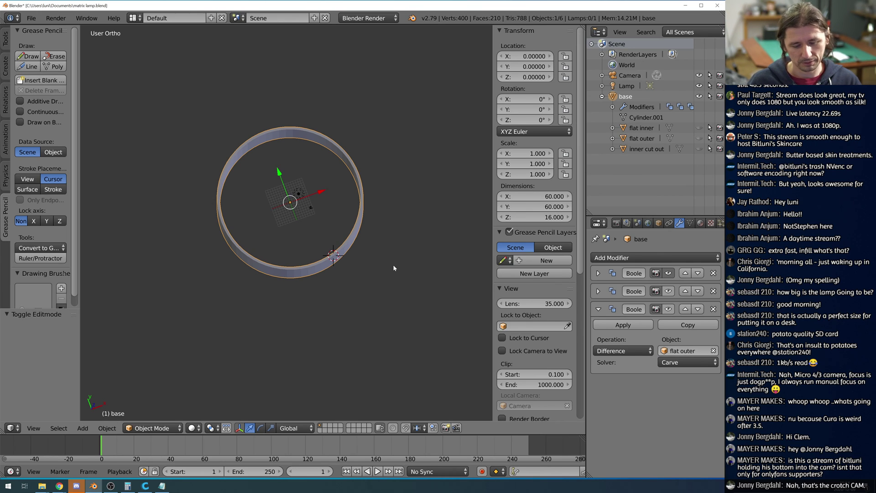
middle_click_drag(357, 271, 404, 254)
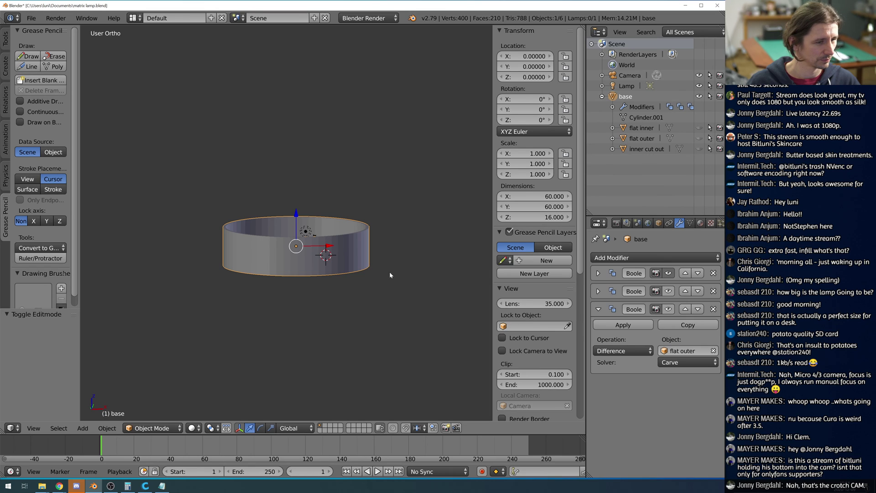
middle_click_drag(381, 275, 377, 301)
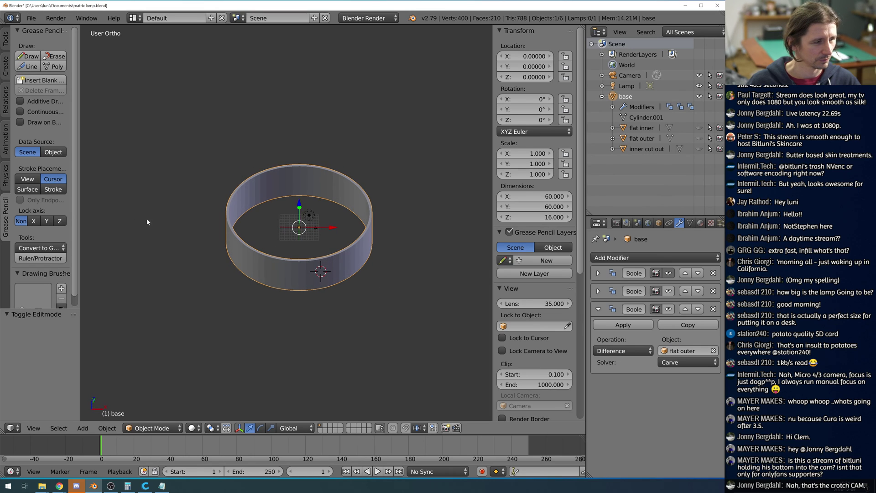
left_click(6, 40)
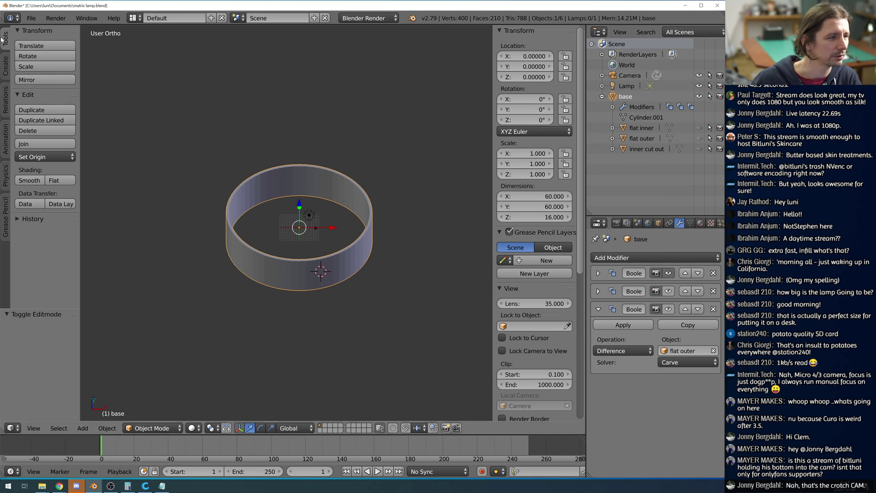
scroll(42, 128, "down", 1, "ctrl")
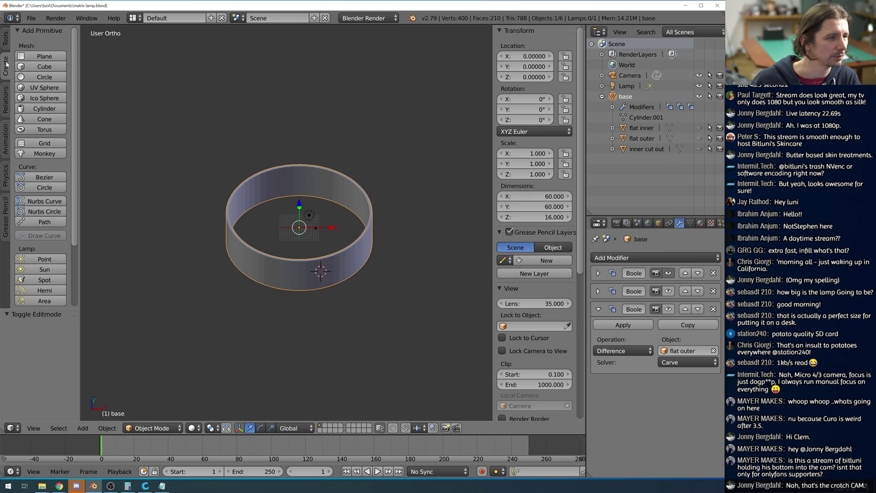
left_click(44, 108)
Review the new cylinder's creation settings and examine its shape beside the base ring.
mouse_move(420, 274)
middle_mouse_down()
mouse_move(411, 243)
mouse_move(412, 262)
middle_mouse_up()
scroll(53, 373, "down", 5)
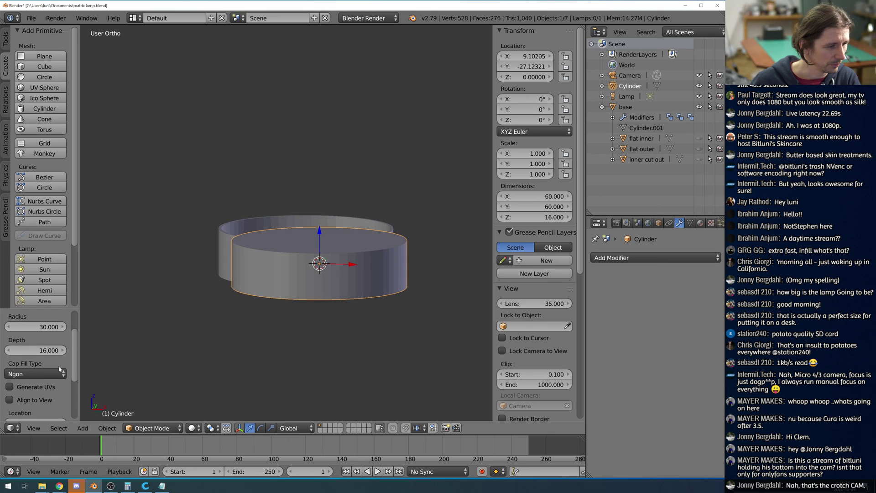
scroll(59, 368, "up", 5)
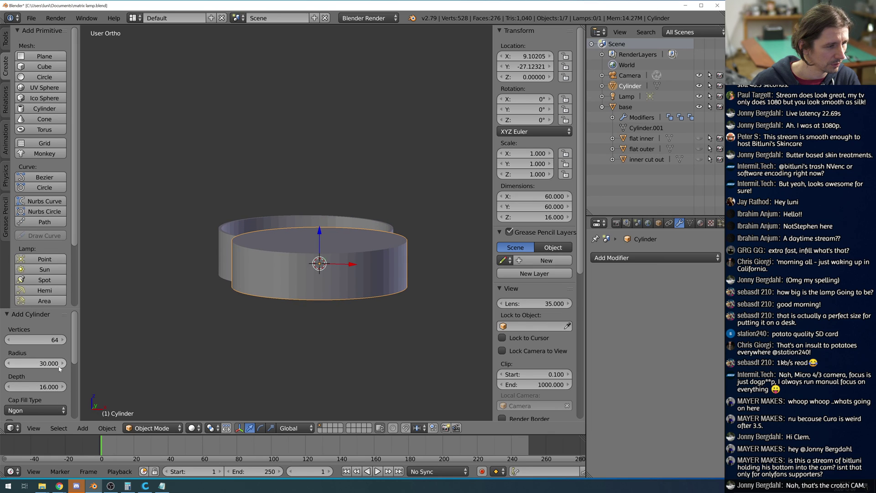
scroll(53, 364, "down", 2)
scroll(54, 363, "up", 2)
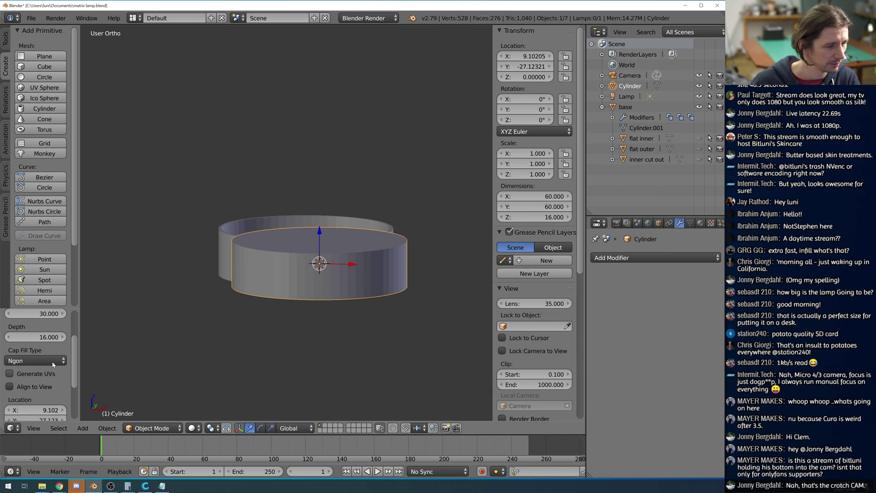
scroll(105, 354, "up", 2)
scroll(101, 351, "up", 2)
scroll(47, 385, "up", 1)
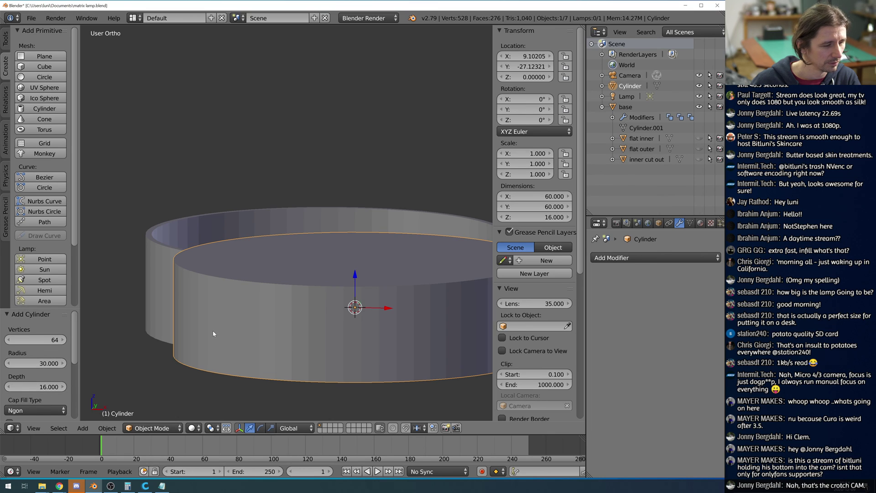
scroll(213, 334, "down", 4)
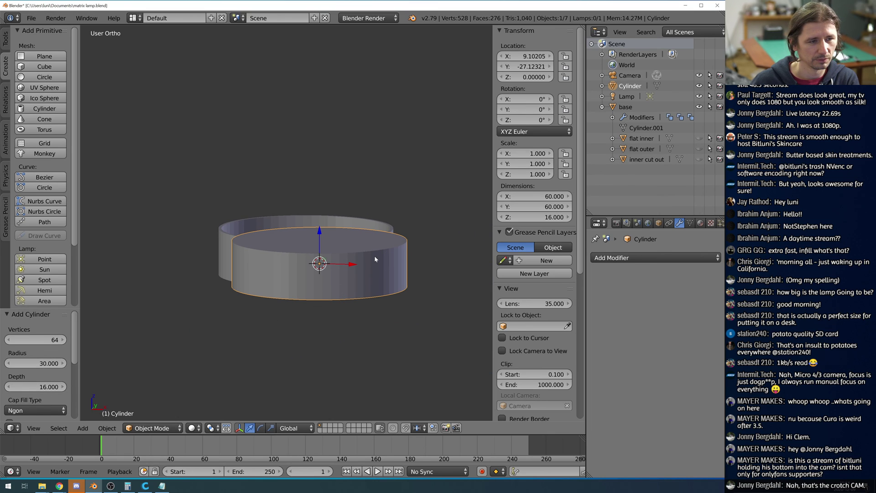
middle_click_drag(376, 262, 378, 282)
scroll(379, 282, "up", 2)
scroll(379, 282, "down", 2)
Enter Edit Mode on the new cylinder and select only its upper ring of vertices in wireframe front view.
key("Tab")
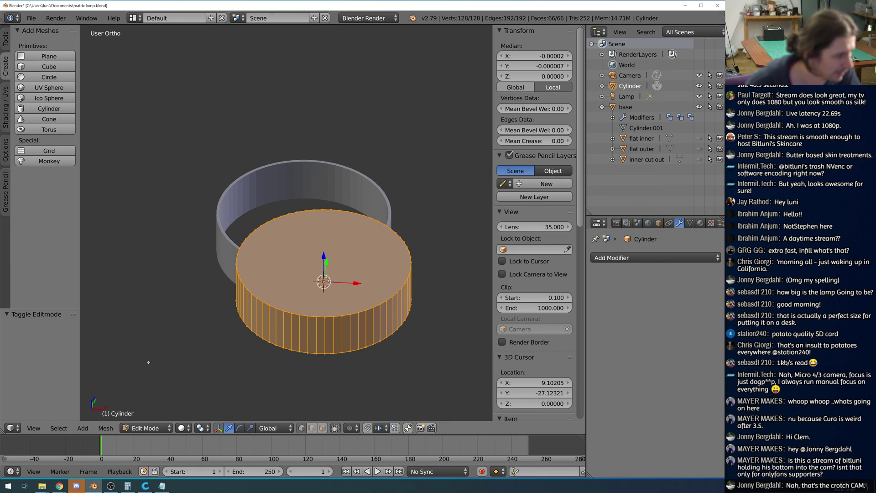
middle_click_drag(272, 327, 374, 341)
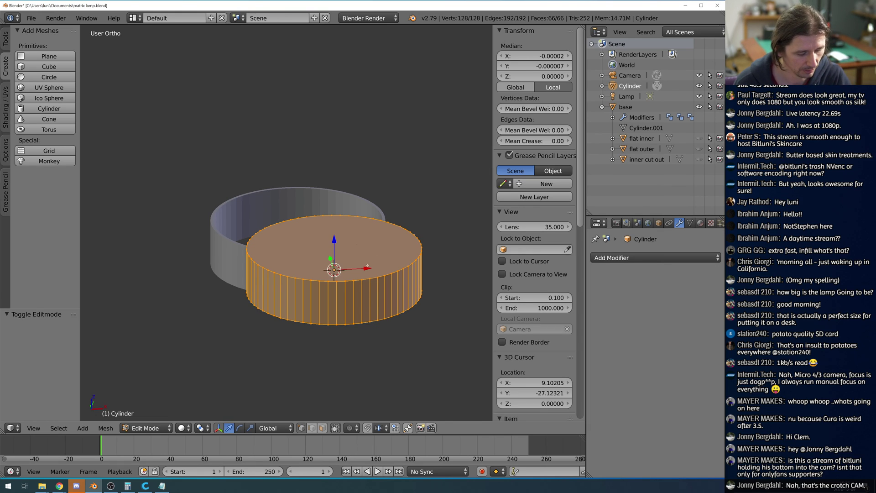
key("KP_1")
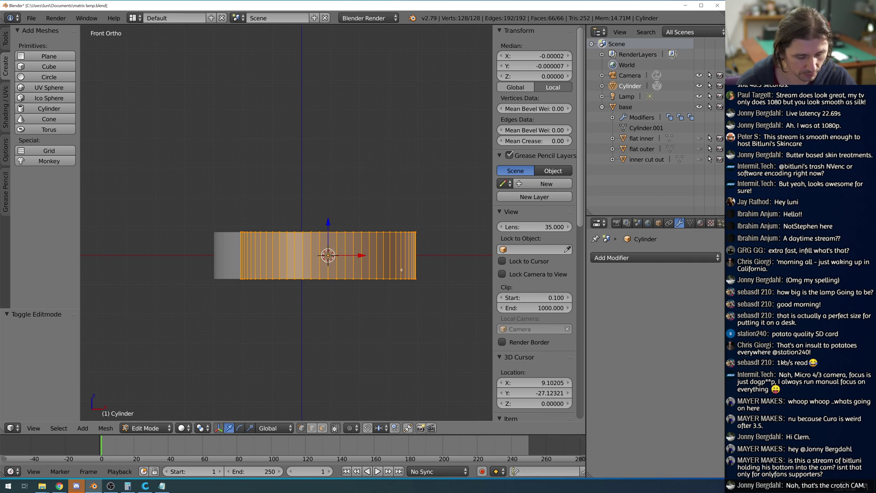
key("z")
key("KP_8")
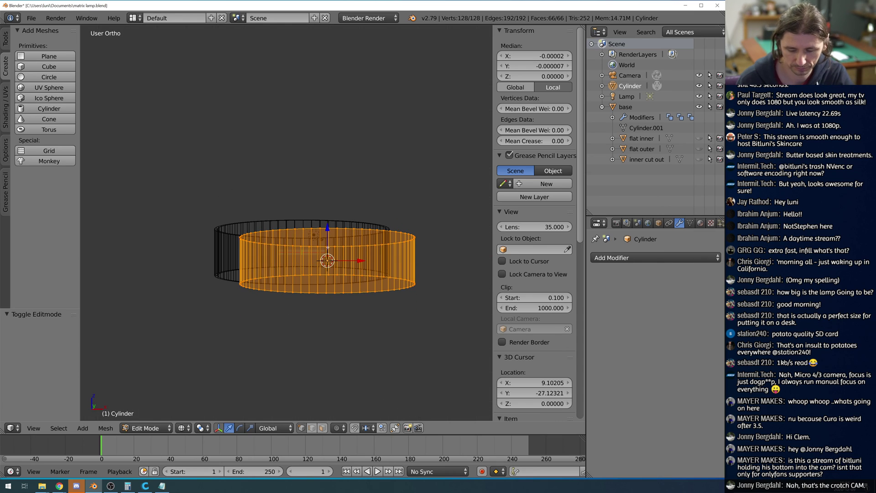
key("KP_1")
key("a")
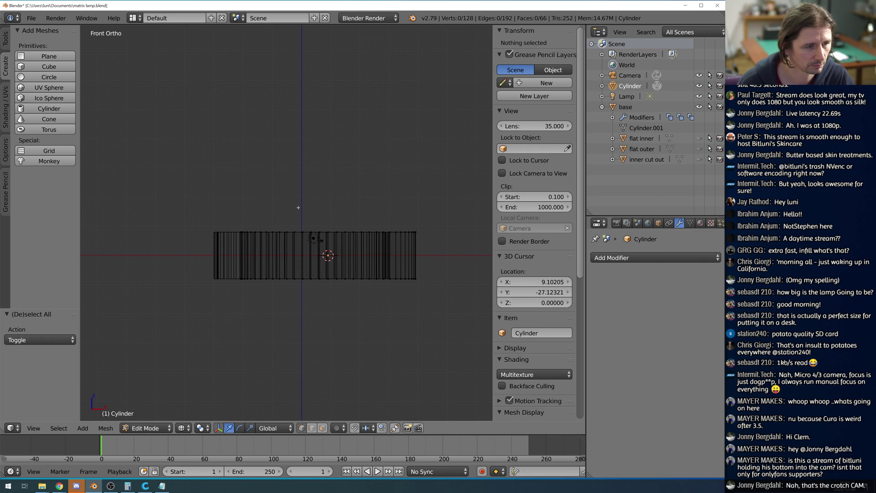
key("b")
left_click_drag(210, 193, 450, 258)
middle_click_drag(450, 258, 416, 285)
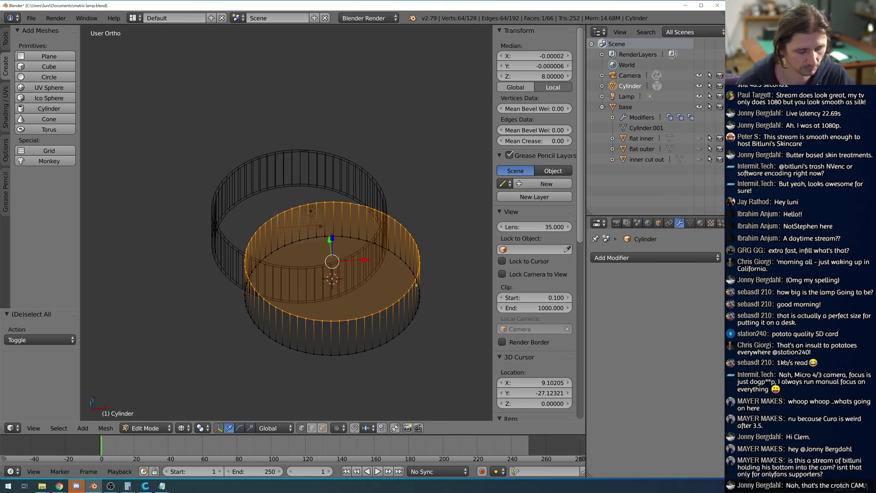
Extrude the cylinder's top face upward three times by 10 units each and return to Object Mode.
key("e")
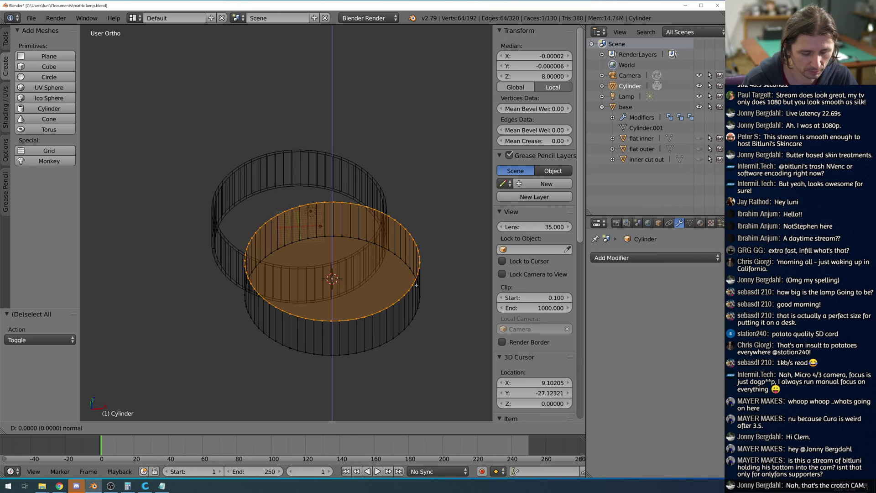
type("10")
key("Return")
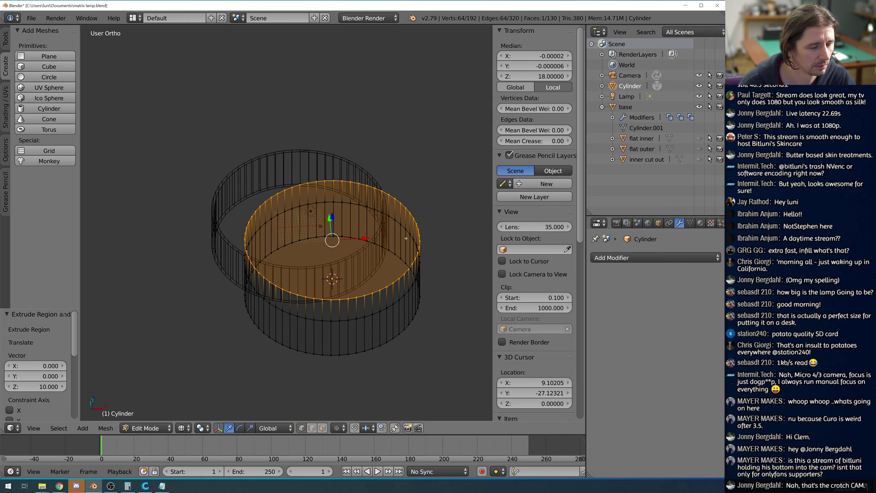
type("e10")
key("Return")
type("e")
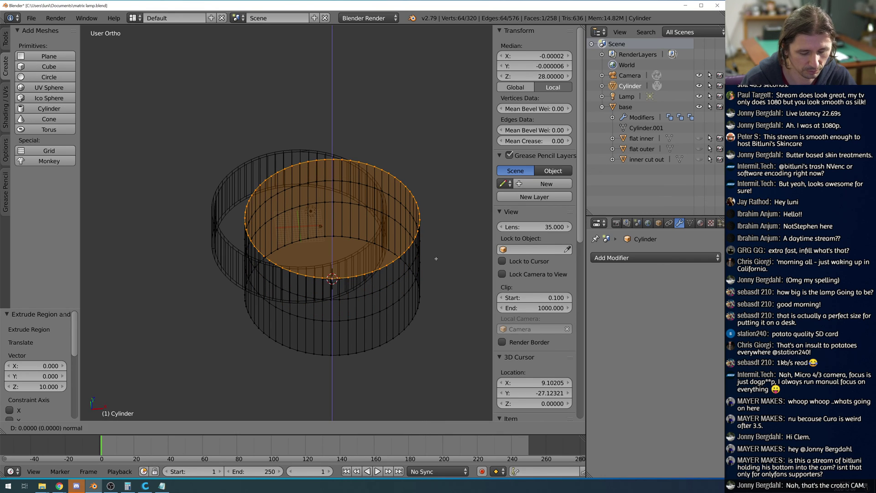
type("100")
key("BackSpace")
key("Return")
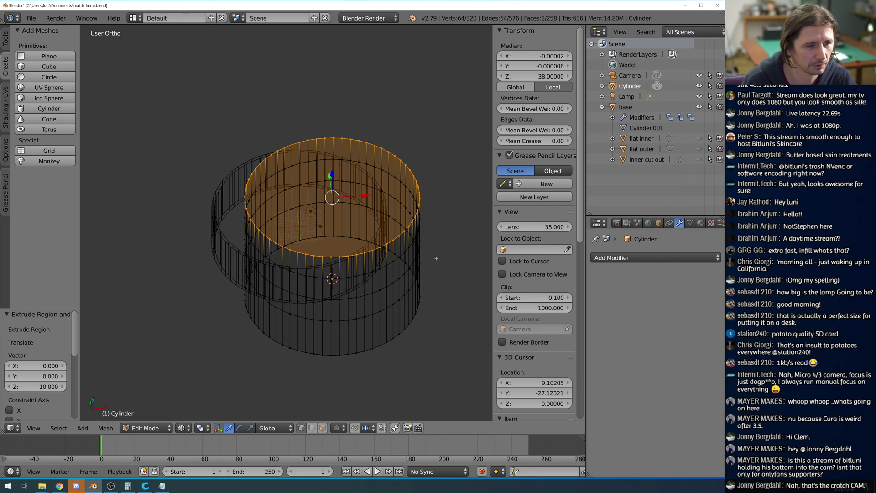
key("KP_1")
key("Tab")
Try a Screw modifier on the extruded cylinder and remove it from the modifier stack.
middle_click_drag(423, 269, 460, 286)
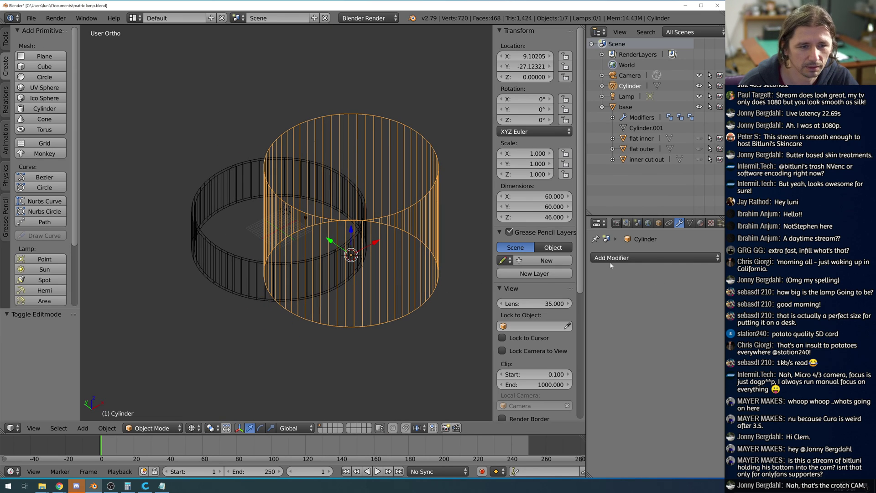
left_click(632, 257)
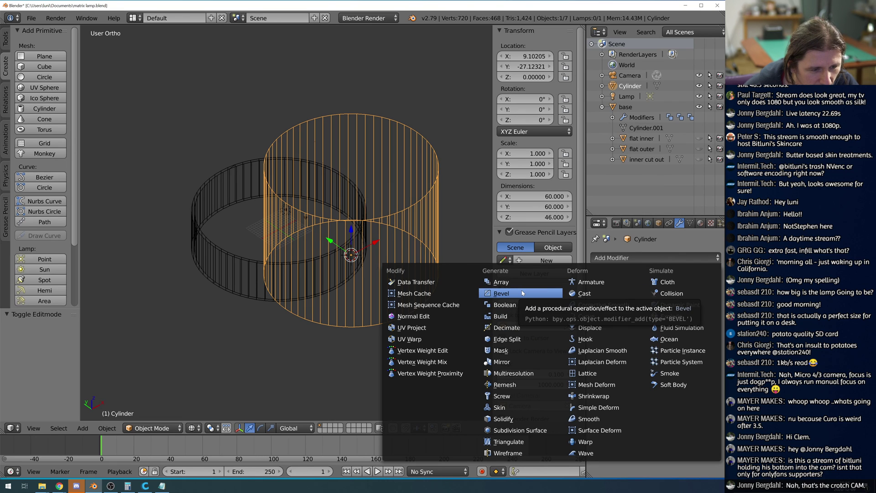
left_click(547, 396)
middle_click_drag(483, 340, 422, 331)
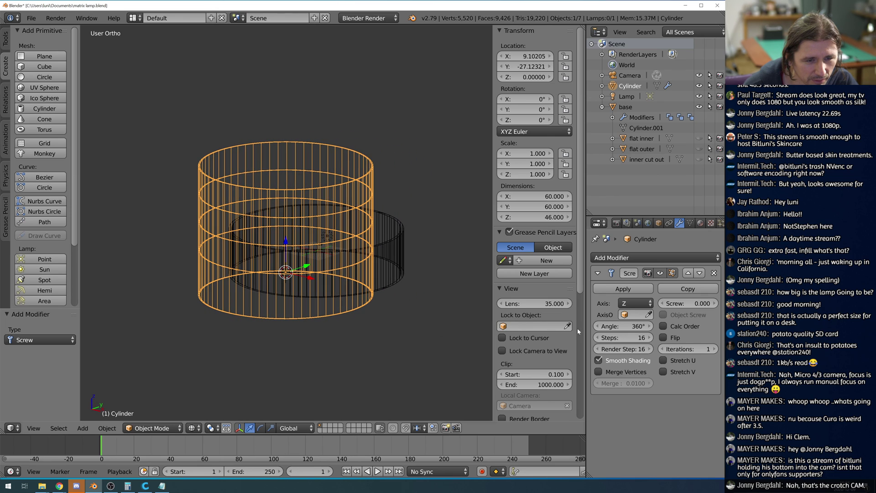
mouse_move(681, 303)
left_mouse_down()
mouse_move(653, 304)
mouse_move(712, 303)
mouse_move(689, 303)
left_mouse_up()
left_click(714, 273)
Add a Simple Deform modifier with a 45° twist to the cylinder and inspect its segments in solid shading.
left_click(658, 258)
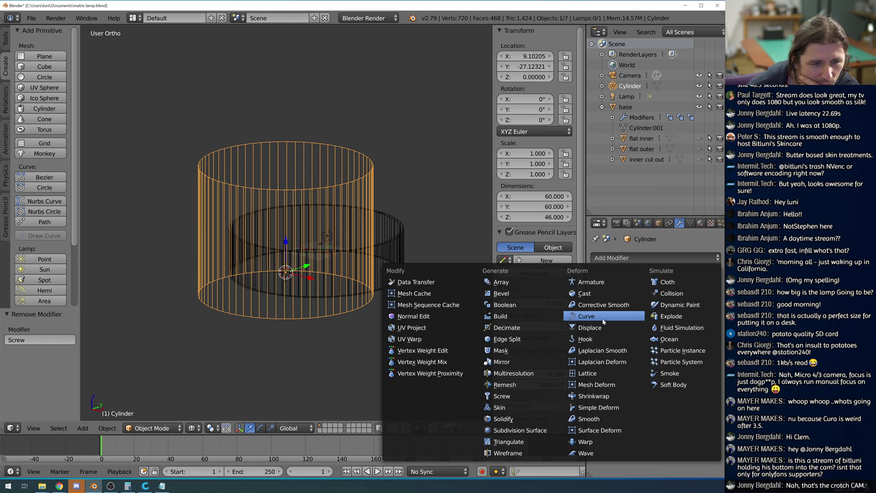
left_click(592, 407)
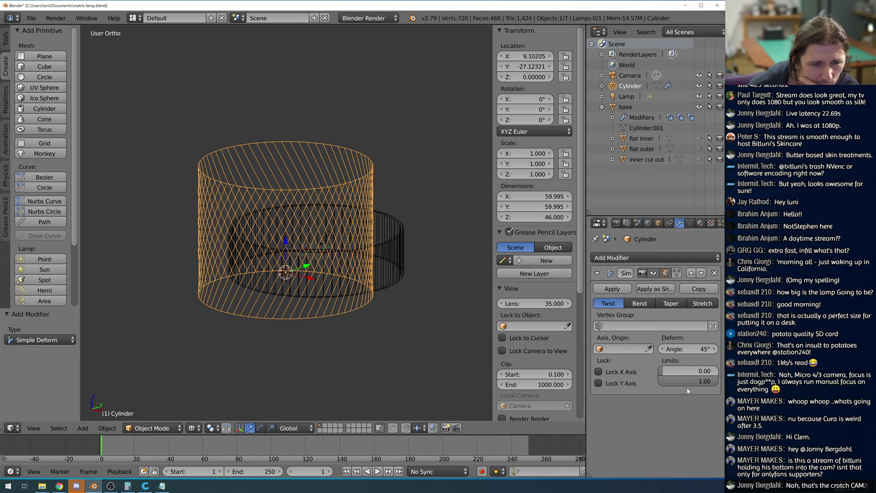
scroll(432, 270, "down", 1)
mouse_move(431, 275)
middle_mouse_down()
mouse_move(442, 240)
mouse_move(452, 301)
mouse_move(471, 278)
mouse_move(394, 300)
mouse_move(419, 307)
mouse_move(409, 293)
mouse_move(366, 288)
mouse_move(402, 281)
mouse_move(415, 290)
middle_mouse_up()
scroll(393, 299, "up", 4)
scroll(390, 297, "down", 2)
key("z")
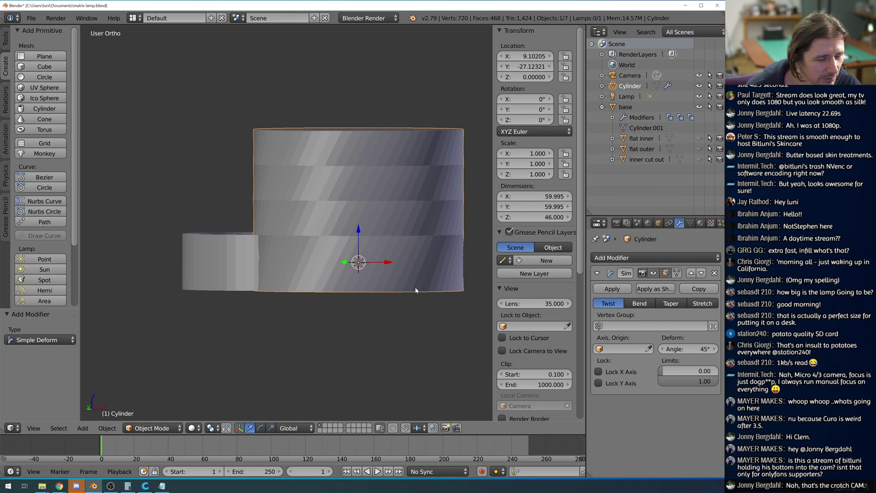
scroll(401, 231, "down", 1)
scroll(401, 231, "up", 4)
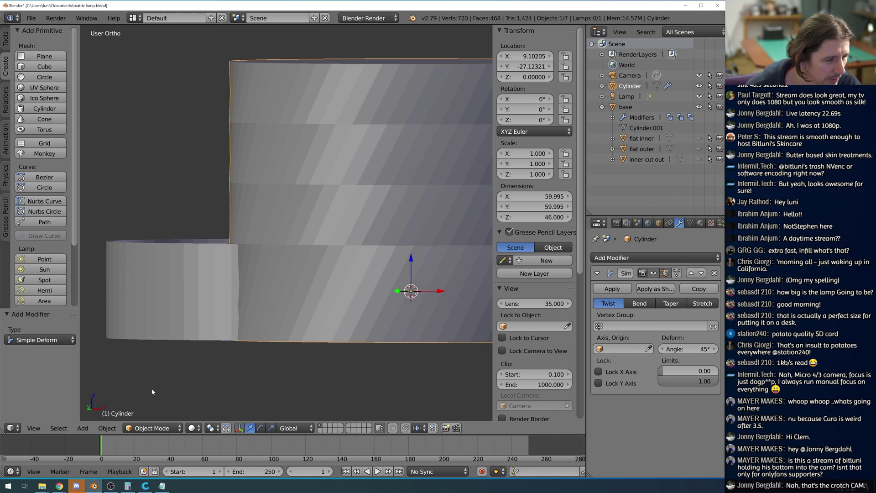
Select the cylinder's entire mesh in Edit Mode and triangulate all its faces.
left_click(107, 428)
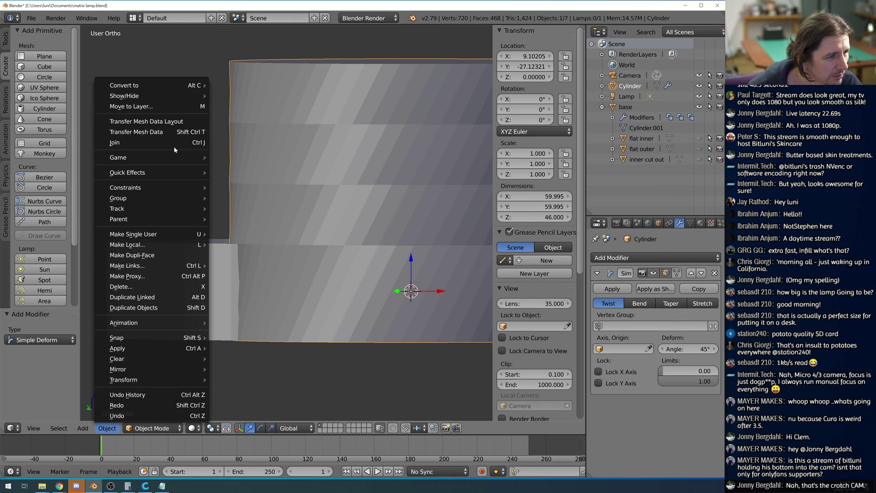
mouse_move(174, 161)
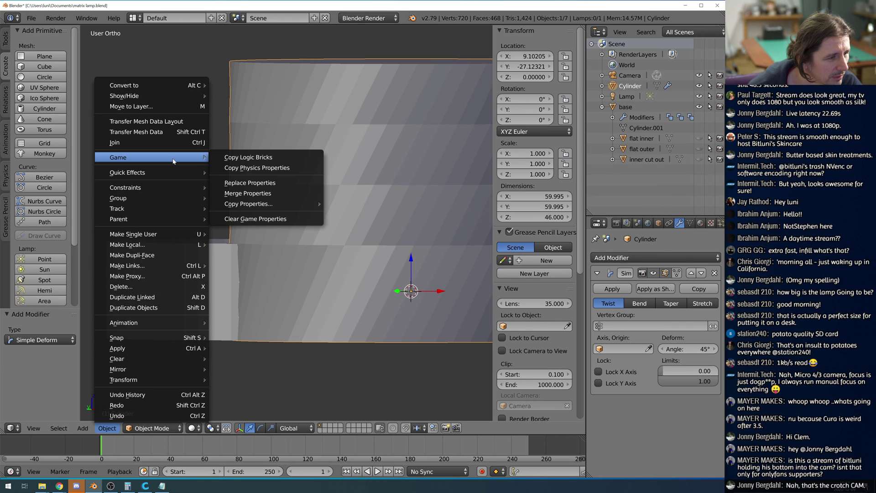
mouse_move(179, 234)
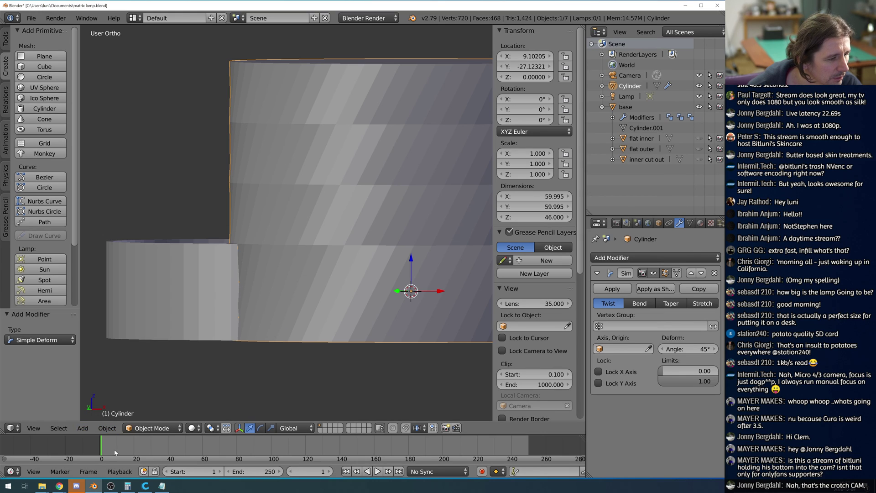
key("Tab")
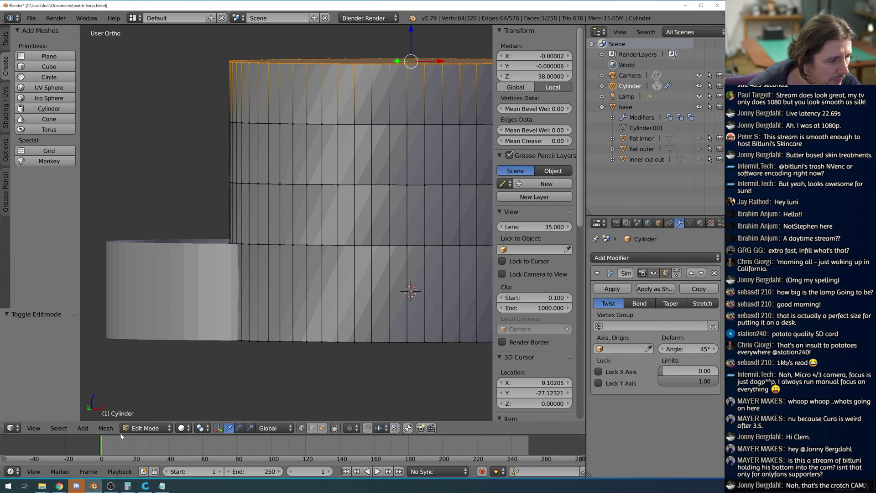
key("a")
key("a")
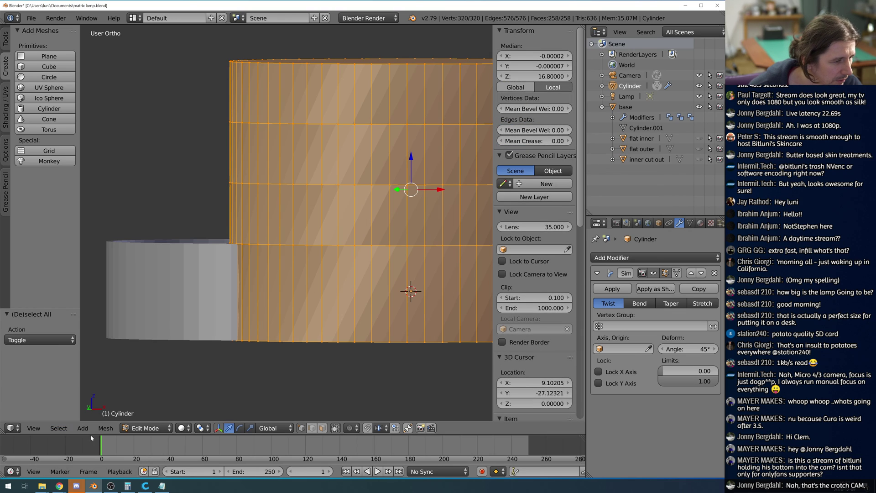
left_click(105, 428)
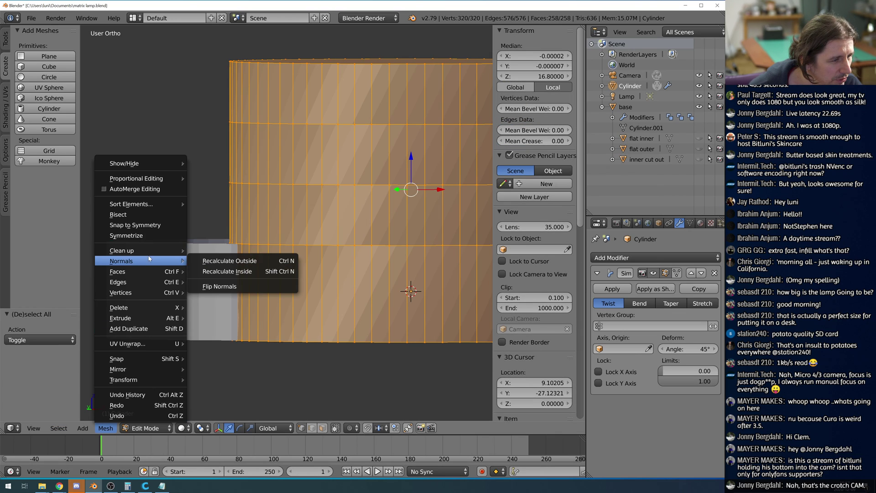
mouse_move(153, 273)
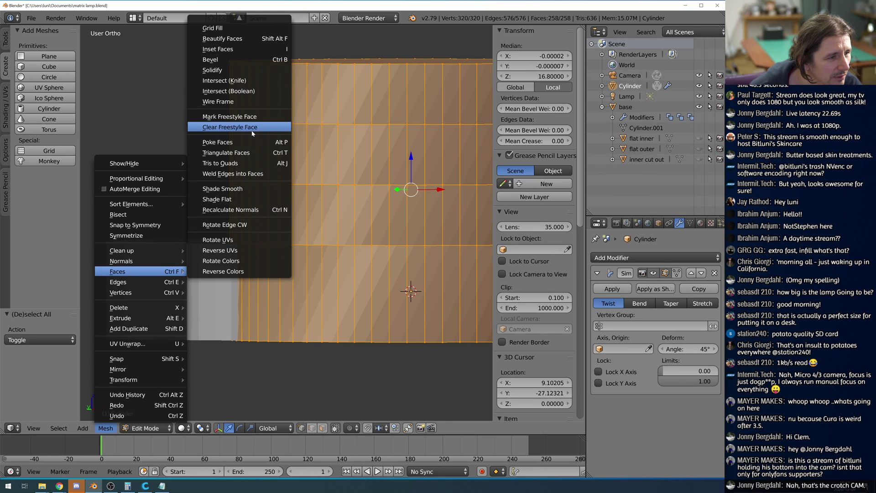
left_click(250, 151)
key("KP_Decimal")
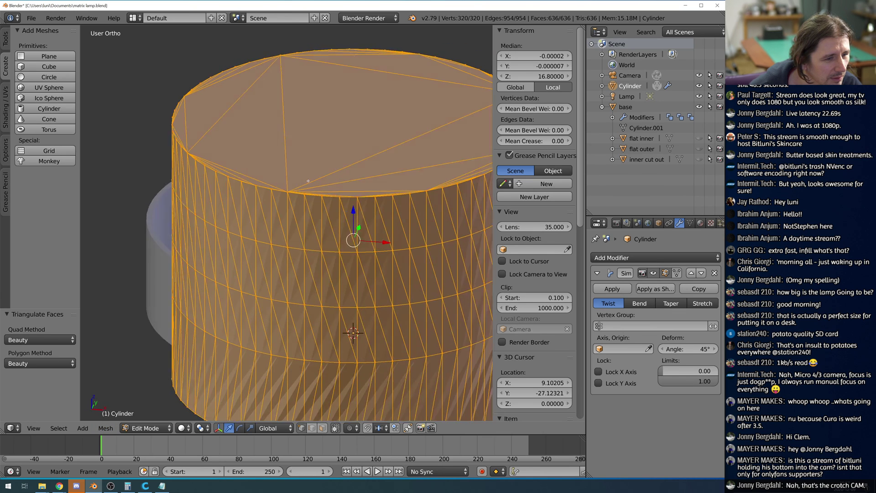
Return to Object Mode and examine the triangulated facets along the side and lower edge of the twisted cylinder.
key("Tab")
scroll(308, 179, "down", 1)
middle_click_drag(308, 180, 344, 184)
scroll(329, 184, "down", 3)
scroll(344, 184, "up", 7)
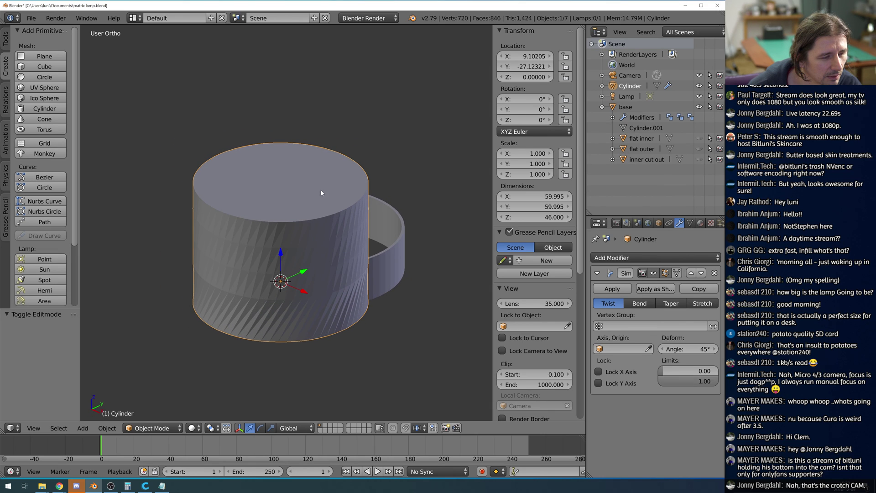
scroll(293, 226, "down", 4)
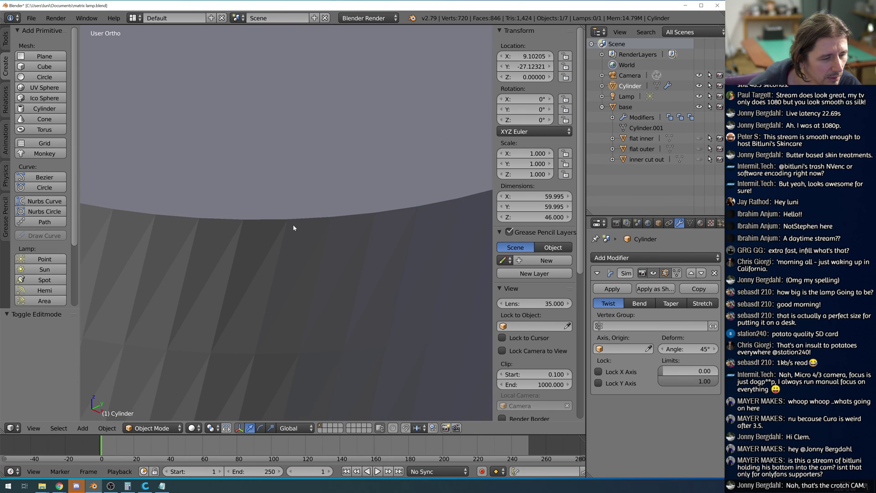
scroll(299, 237, "down", 5)
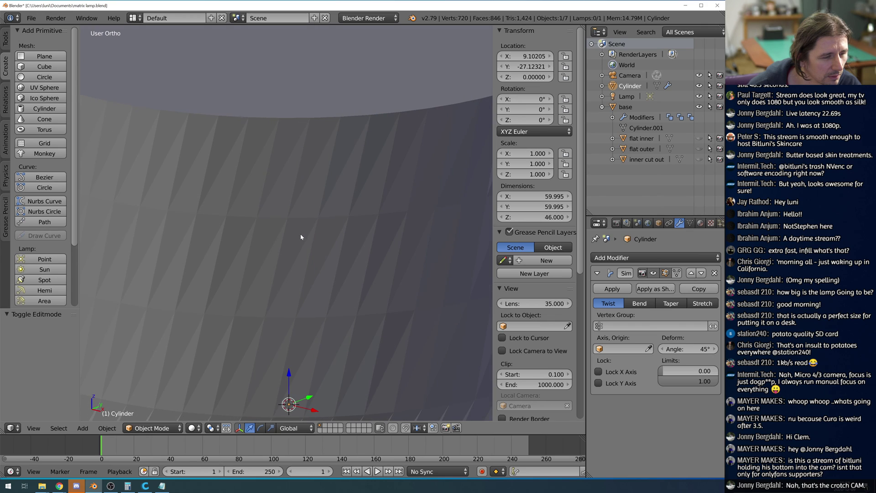
scroll(301, 234, "up", 5)
scroll(300, 233, "down", 3)
mouse_move(300, 233)
middle_mouse_down()
mouse_move(328, 231)
mouse_move(320, 242)
mouse_move(307, 239)
middle_mouse_up()
scroll(328, 233, "down", 6)
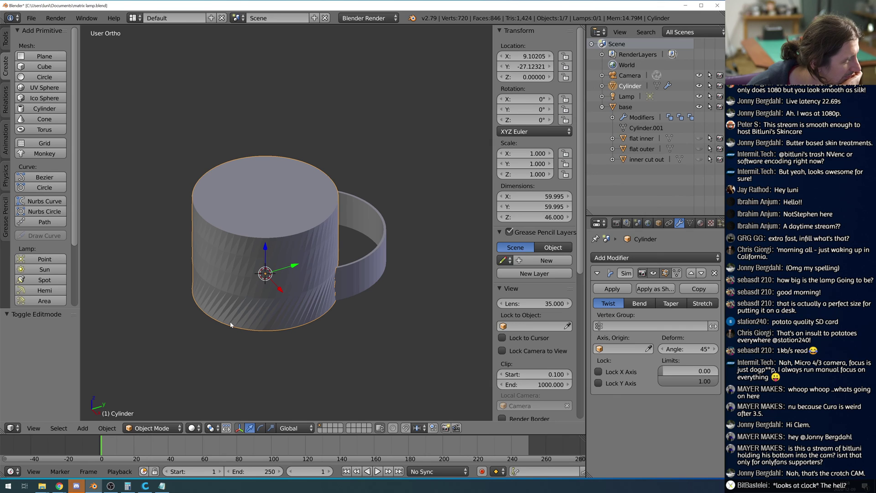
scroll(234, 322, "up", 6)
scroll(241, 324, "down", 4)
middle_click_drag(275, 340, 282, 330)
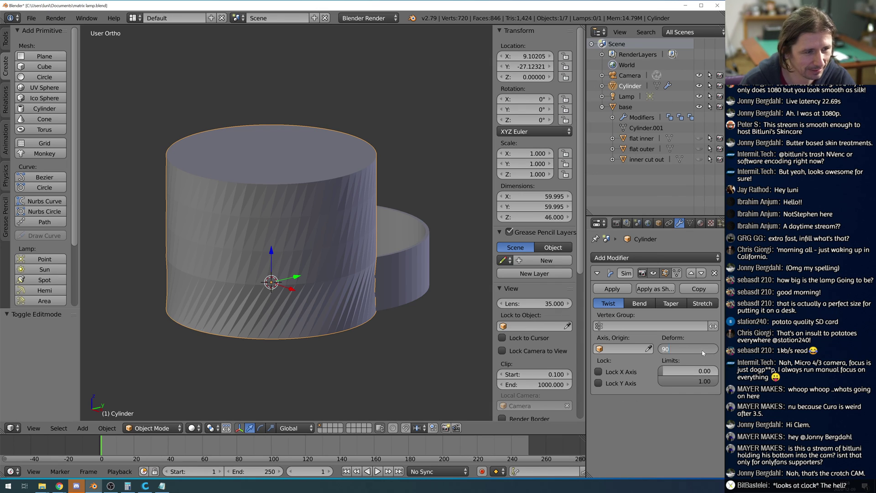
Set the cylinder's Simple Deform twist angle to 90° and inspect the resulting surface.
key("Return")
middle_click_drag(455, 291, 425, 286)
scroll(347, 302, "down", 3)
scroll(333, 303, "up", 8)
scroll(333, 303, "down", 5)
middle_click_drag(333, 303, 383, 308)
Delete the twisted cylinder and add a new 16-vertex cylinder with radius 30 and depth 16.
key("x")
left_click(308, 271)
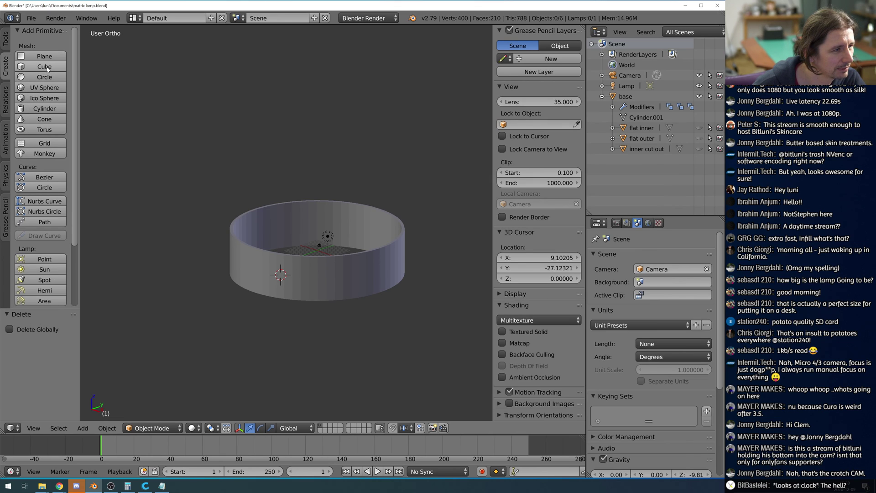
left_click(43, 109)
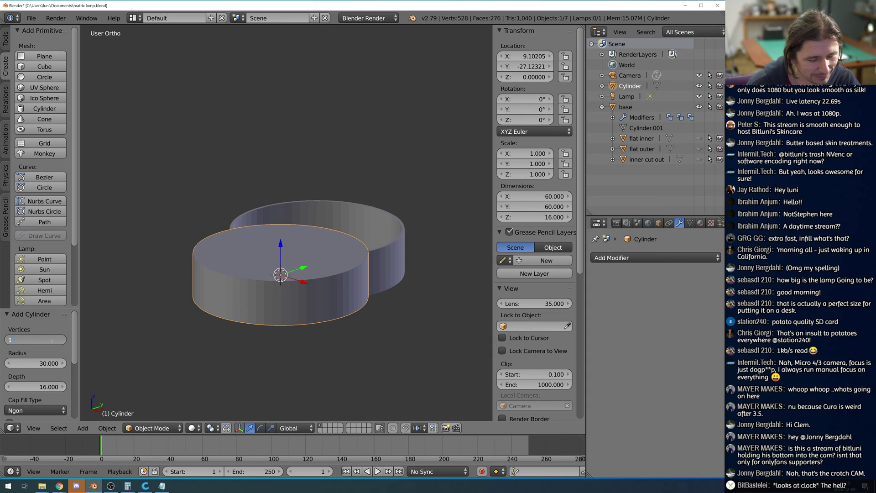
key("Return")
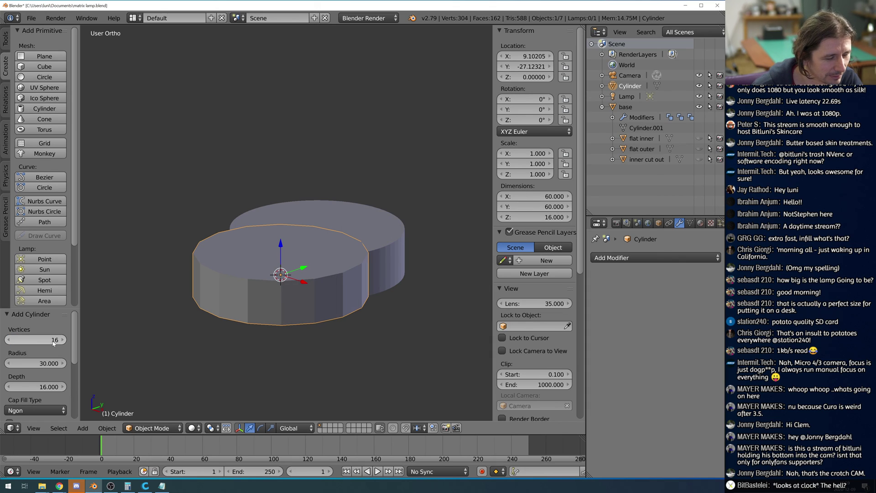
Enter Edit Mode on the new cylinder, box-select its top ring of vertices and switch to wireframe display.
middle_click_drag(289, 318, 327, 315)
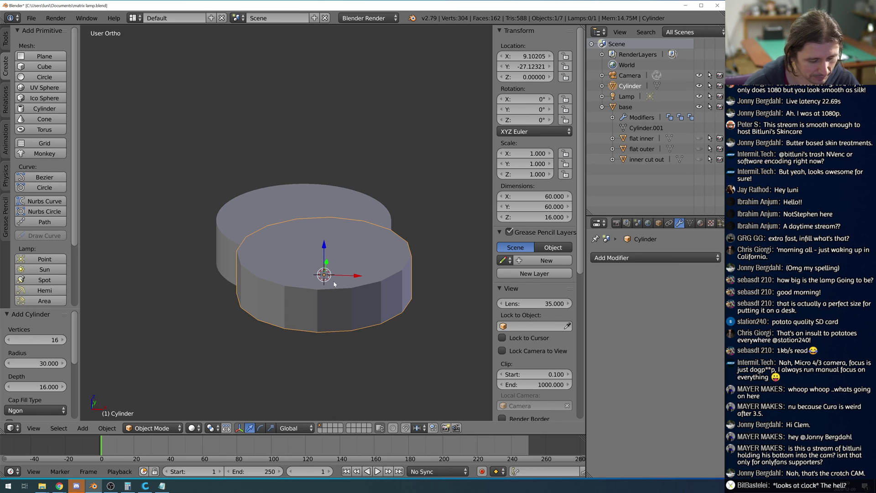
key("Tab")
middle_click_drag(344, 257, 342, 235)
key("s")
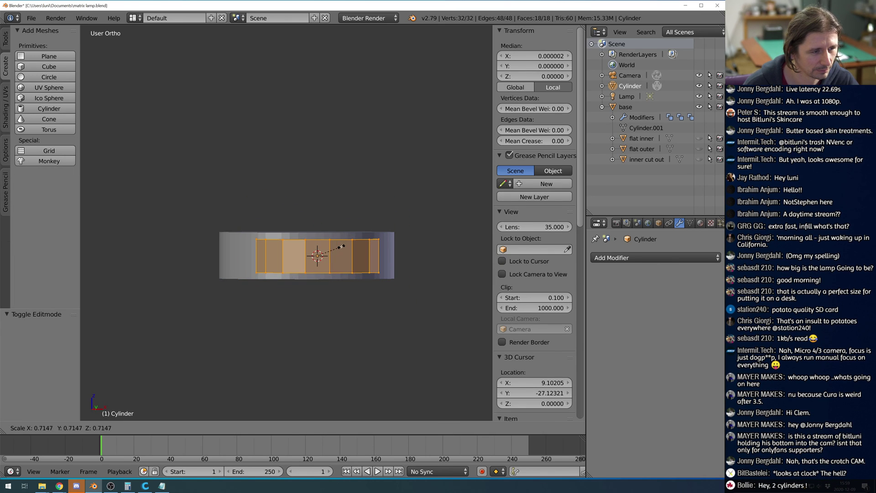
right_click(271, 259)
key("a")
key("a")
key("a")
key("b")
left_click_drag(193, 166, 443, 257)
middle_click_drag(372, 256, 372, 296)
key("z")
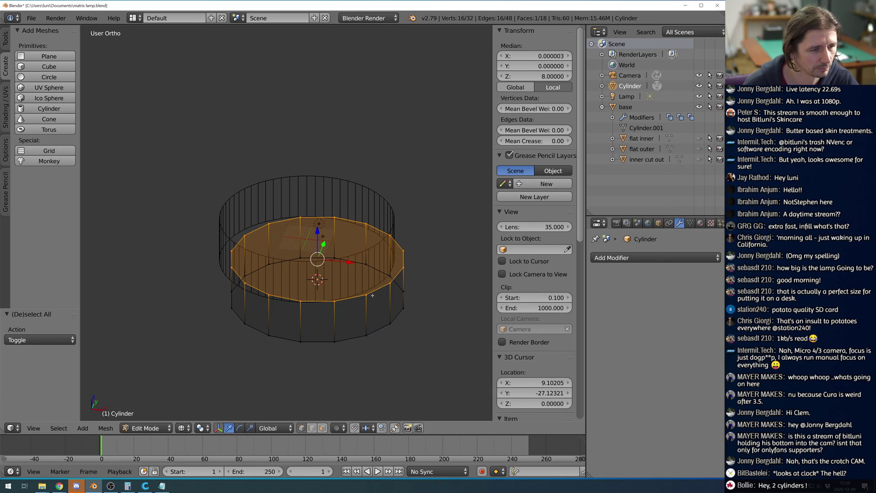
Extrude the cylinder's top face upward five times by 10 units each and return to Object Mode.
type("e10")
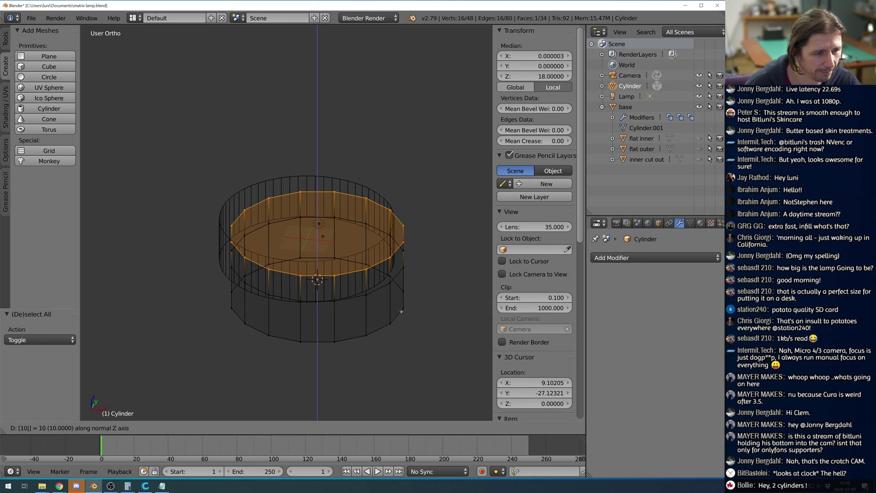
key("Return")
type("e")
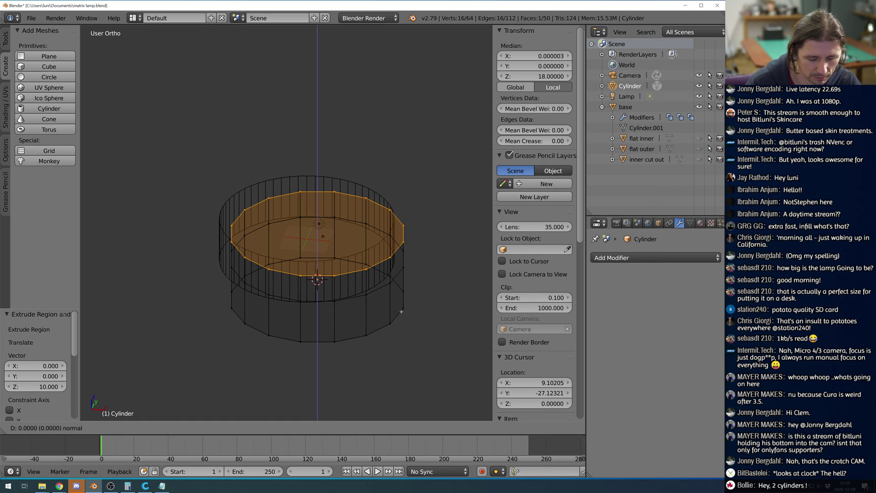
type("10")
key("Return")
type("e")
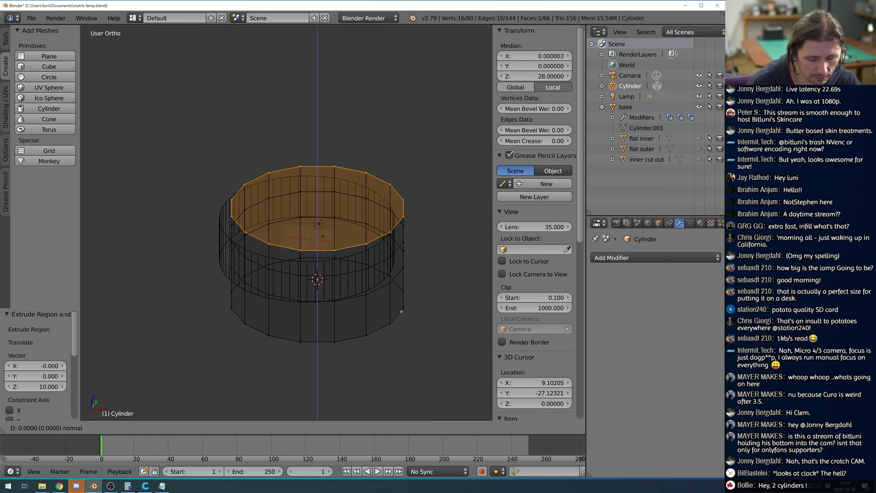
type("10")
key("Return")
type("e")
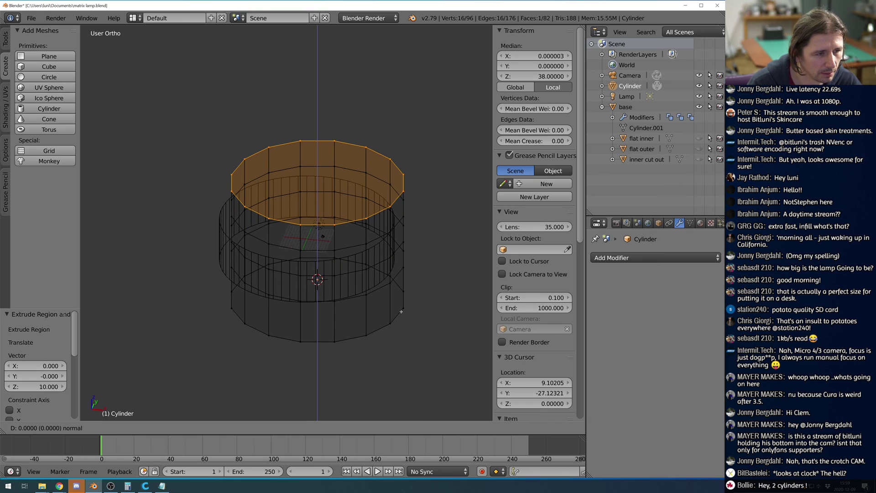
type("10")
key("Return")
type("e")
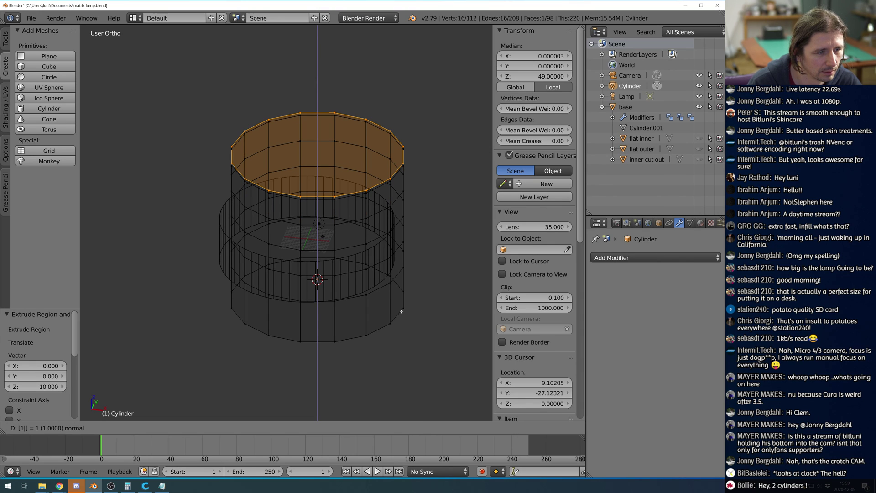
type("10")
key("Return")
middle_click_drag(358, 349, 467, 308)
key("Tab")
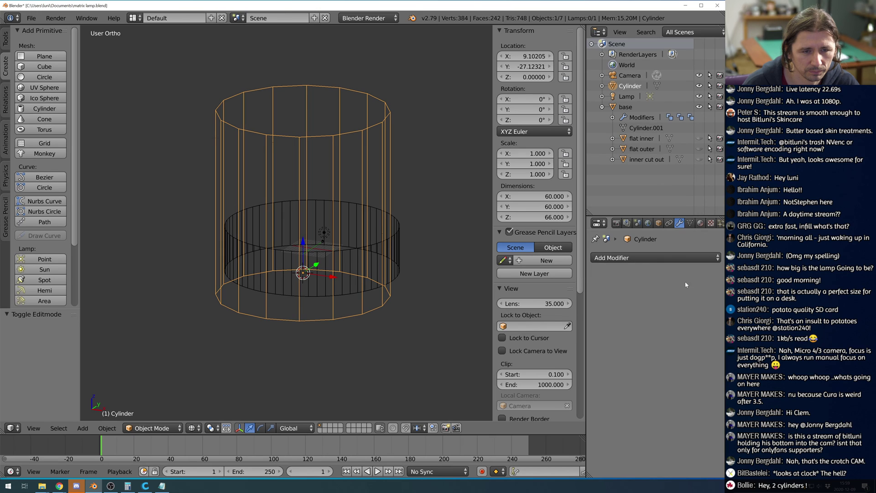
Add a Simple Deform modifier to the extruded cylinder and set its twist angle to 90°.
left_click(666, 257)
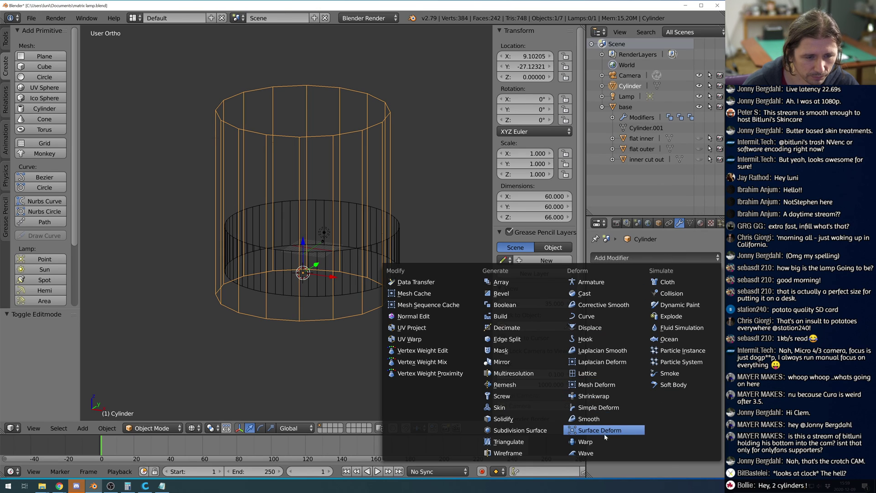
left_click(598, 408)
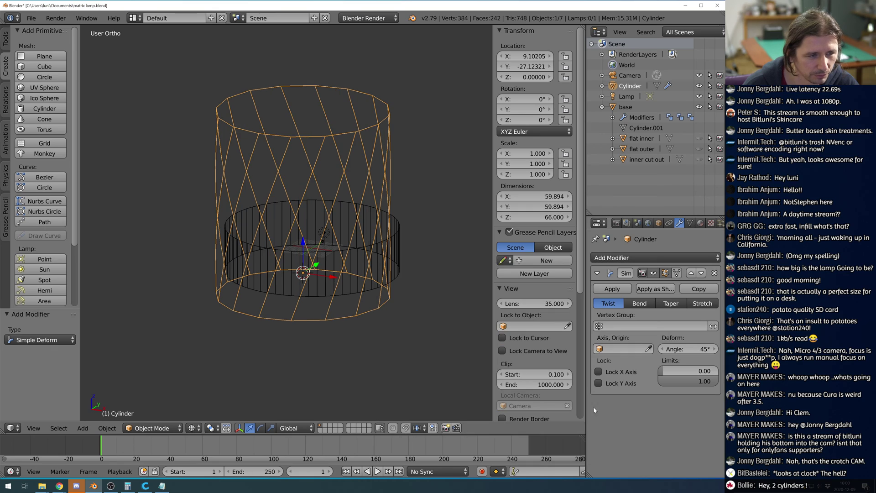
middle_click_drag(428, 311, 416, 323)
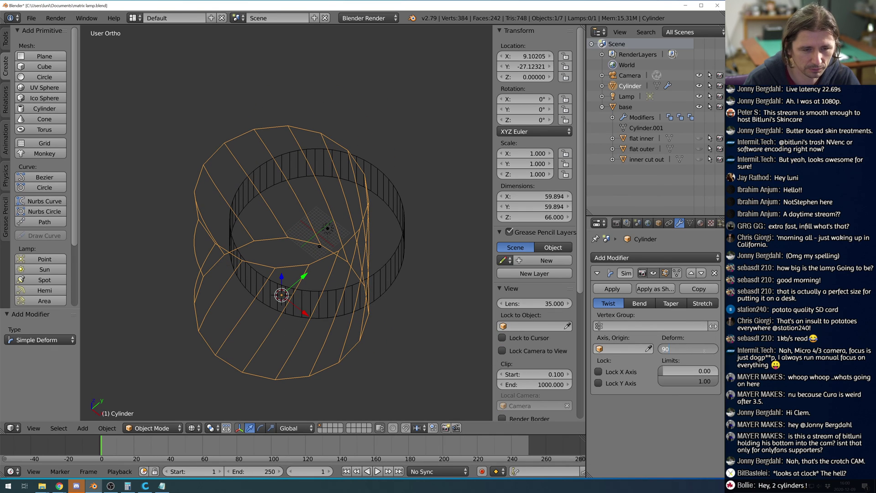
key("Return")
Triangulate all faces of the 16-sided cylinder in Edit Mode, and return to Object Mode with solid shading.
middle_click_drag(429, 332, 390, 257)
key("Tab")
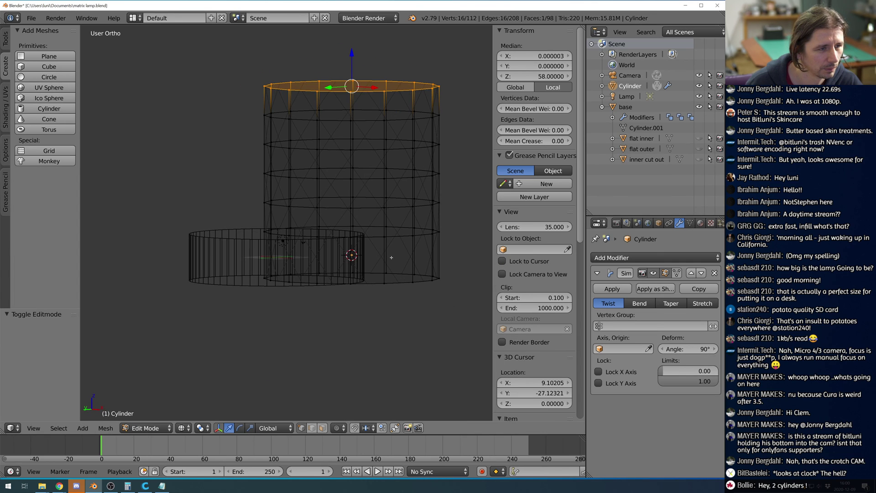
key("a")
left_click(105, 428)
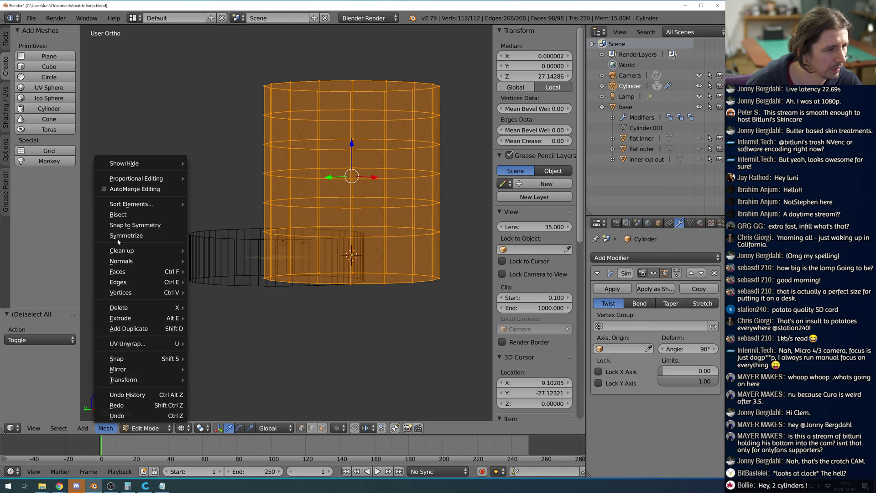
mouse_move(142, 276)
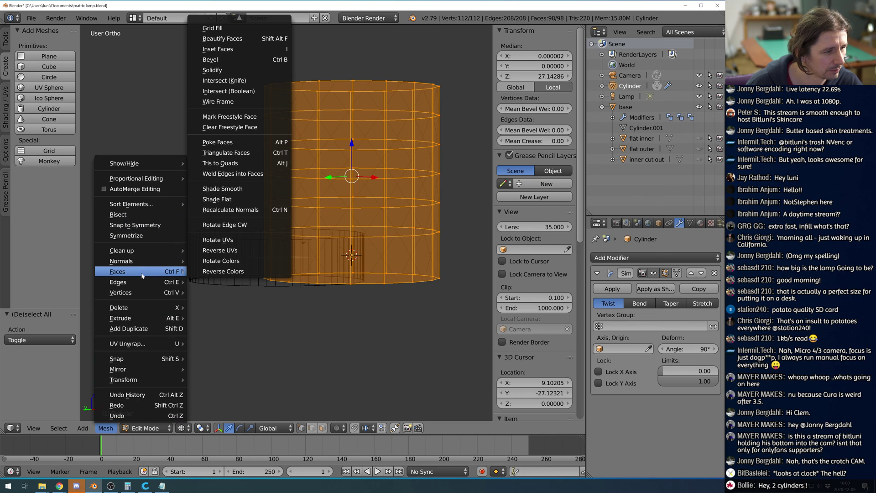
left_click(238, 153)
mouse_move(238, 153)
middle_mouse_down()
mouse_move(395, 265)
mouse_move(367, 260)
mouse_move(431, 268)
middle_mouse_up()
key("z")
key("Tab")
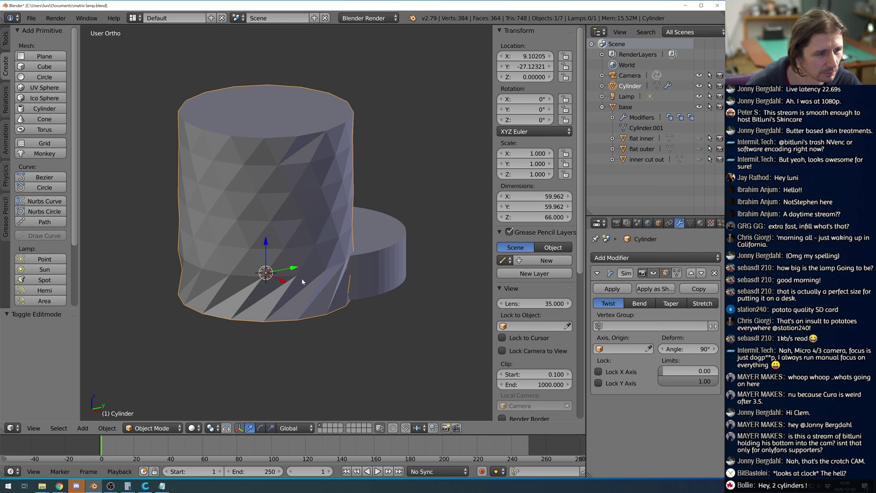
Reselect the twisted cylinder and increase its Simple Deform angle to 288°.
middle_click_drag(297, 273, 331, 285)
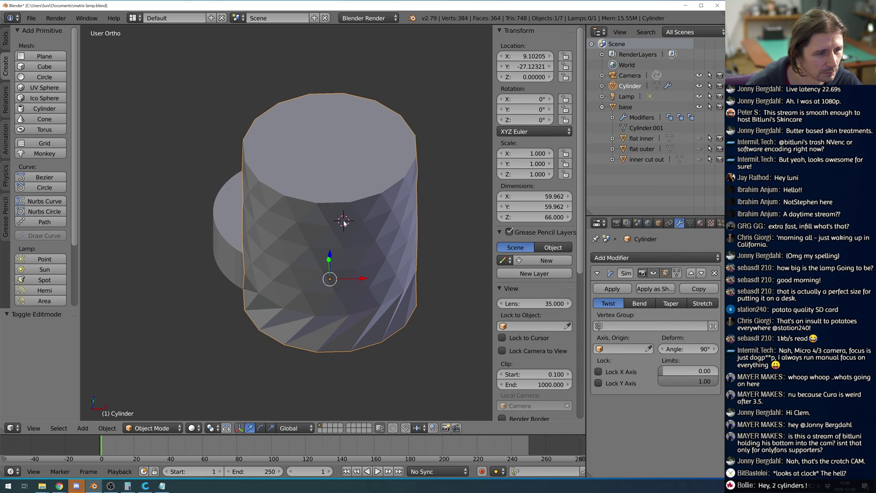
right_click(329, 193)
mouse_move(357, 222)
middle_mouse_down()
mouse_move(373, 244)
mouse_move(360, 228)
middle_mouse_up()
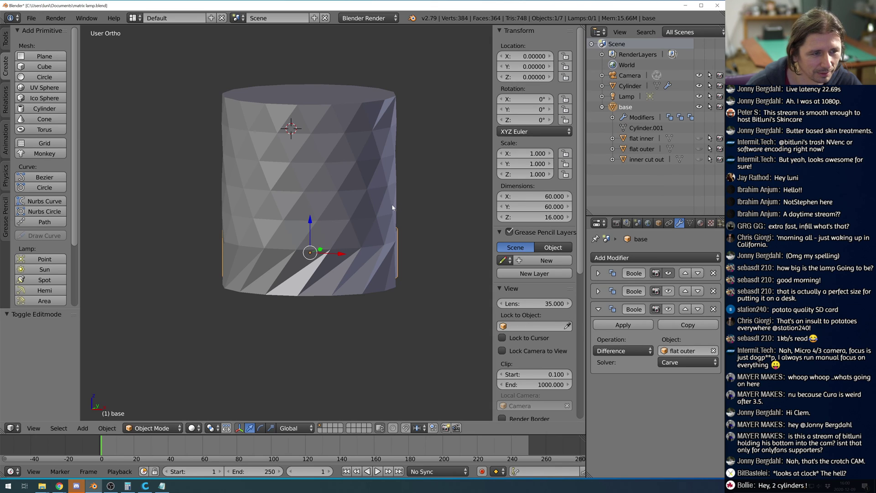
right_click(374, 255)
left_click_drag(693, 348, 773, 349)
middle_click_drag(457, 332, 357, 284)
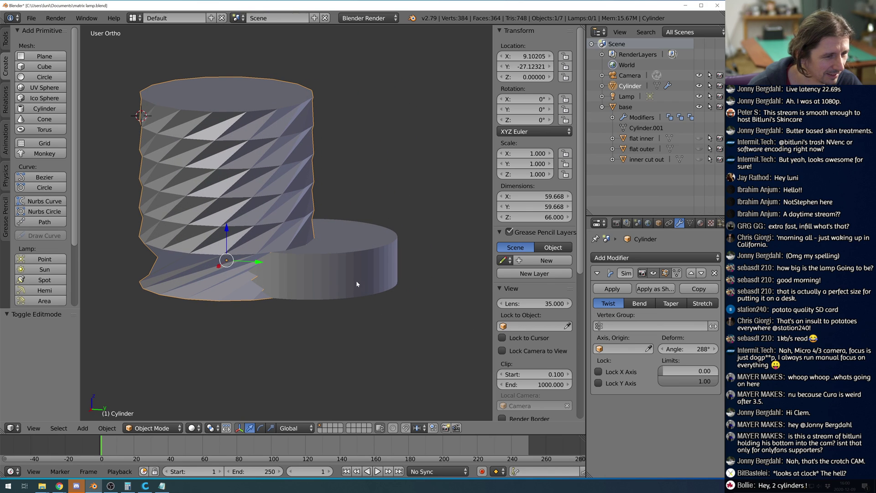
Examine the strongly twisted cylinder's facets, top, underside and stretched lowest segment from several angles.
scroll(255, 281, "up", 4)
scroll(307, 226, "down", 3)
scroll(317, 176, "up", 4)
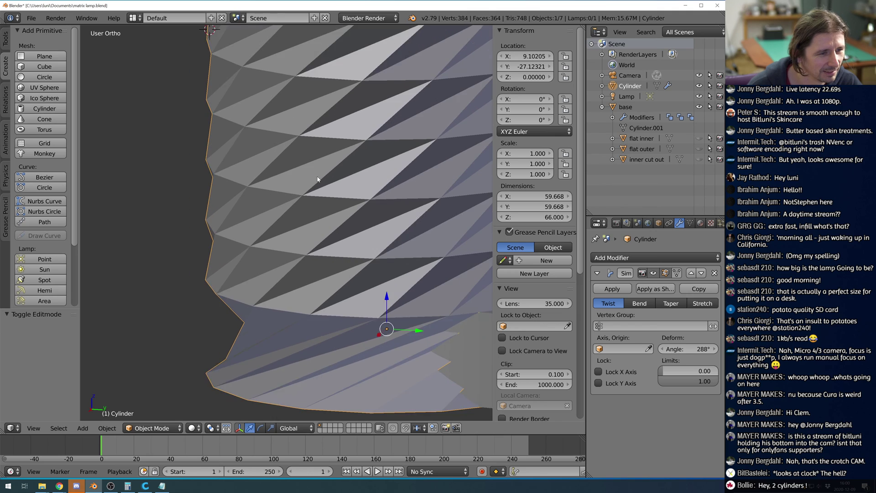
scroll(387, 178, "down", 4)
middle_click_drag(387, 178, 366, 204)
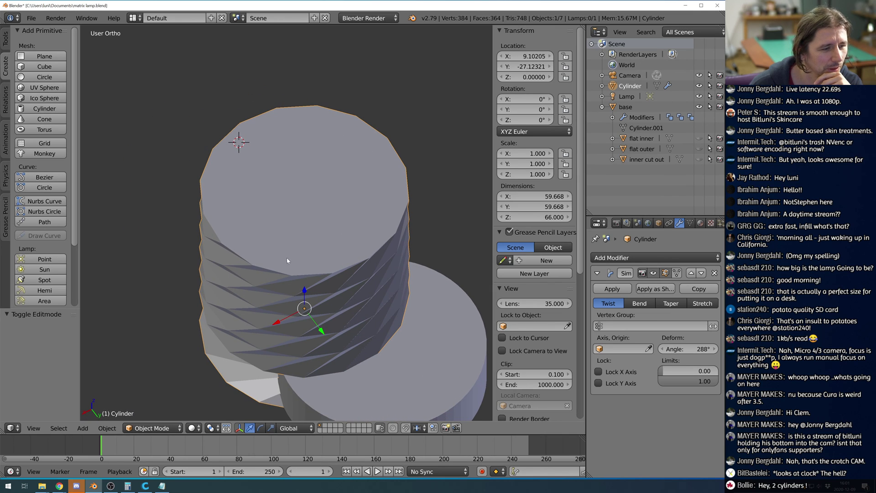
middle_click_drag(336, 266, 399, 235)
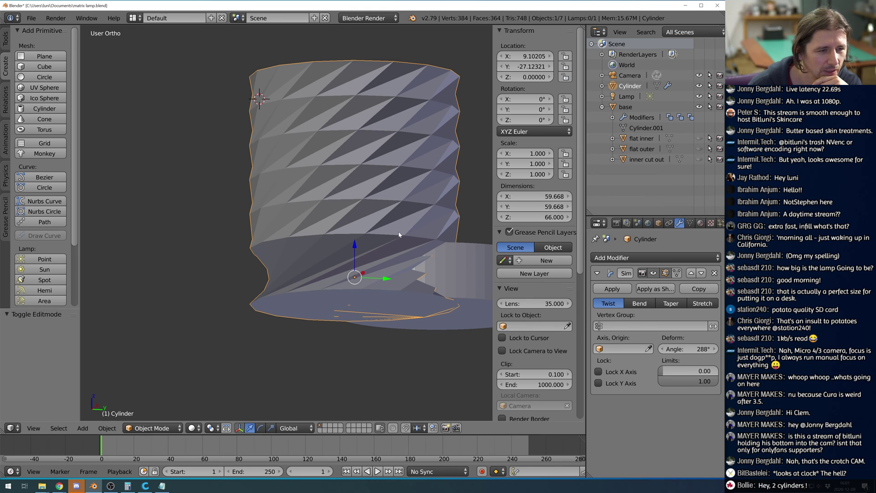
mouse_move(398, 235)
middle_mouse_down()
mouse_move(387, 248)
mouse_move(389, 221)
mouse_move(397, 225)
middle_mouse_up()
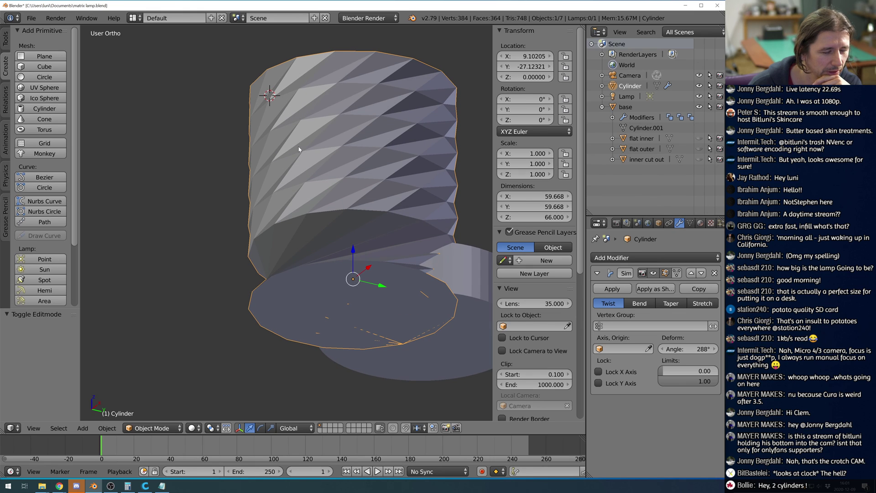
middle_click_drag(304, 151, 399, 193)
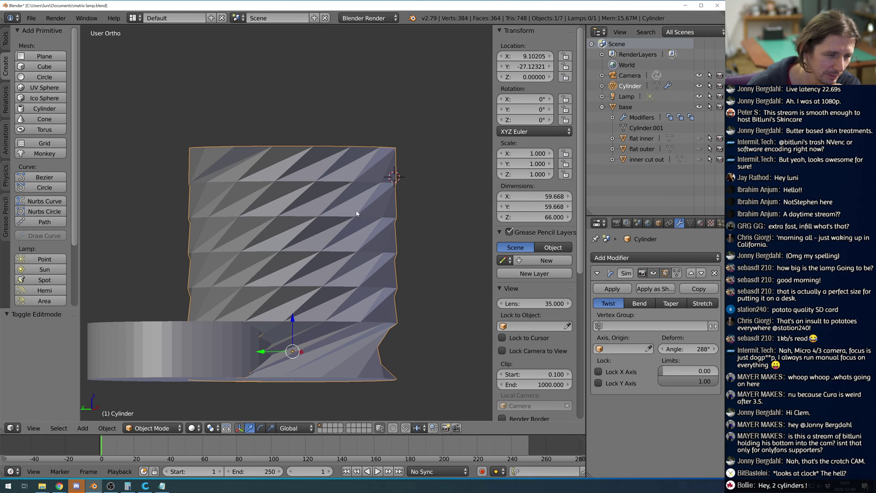
middle_click_drag(305, 230, 309, 262)
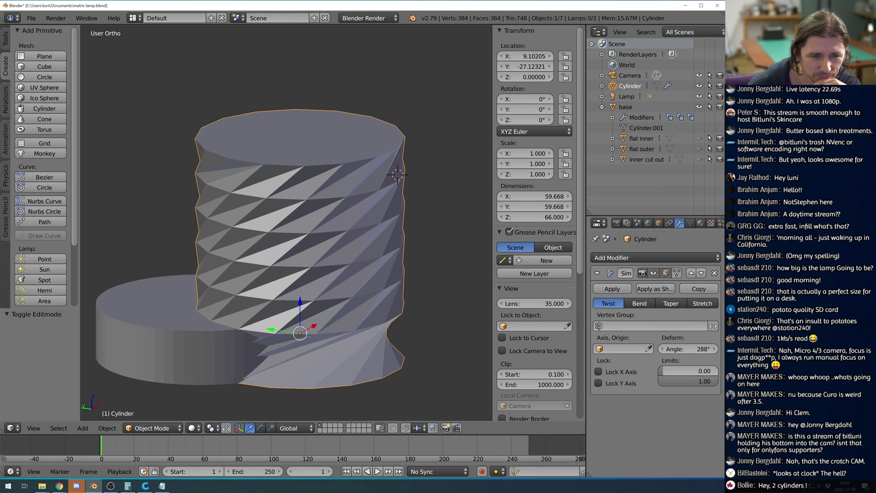
Collapse the Simple Deform modifier, add a Displace modifier to the twisted cylinder and give it a new texture.
left_click(597, 273)
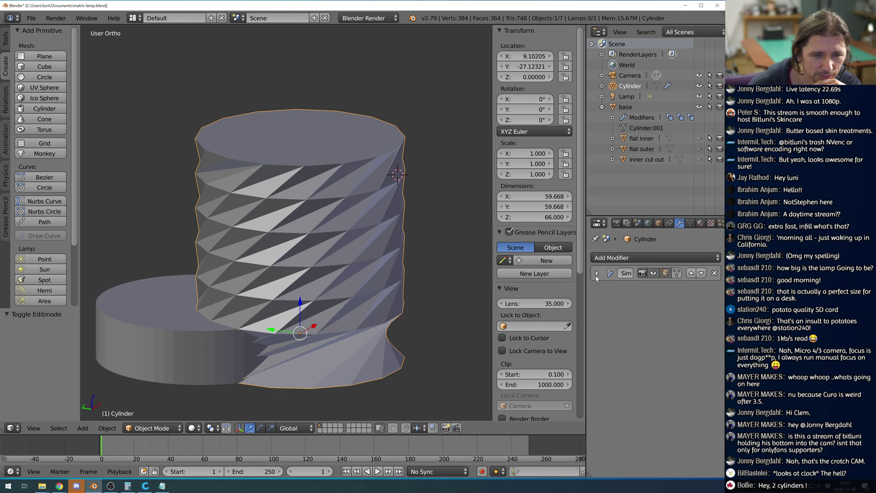
left_click(607, 258)
left_click(637, 258)
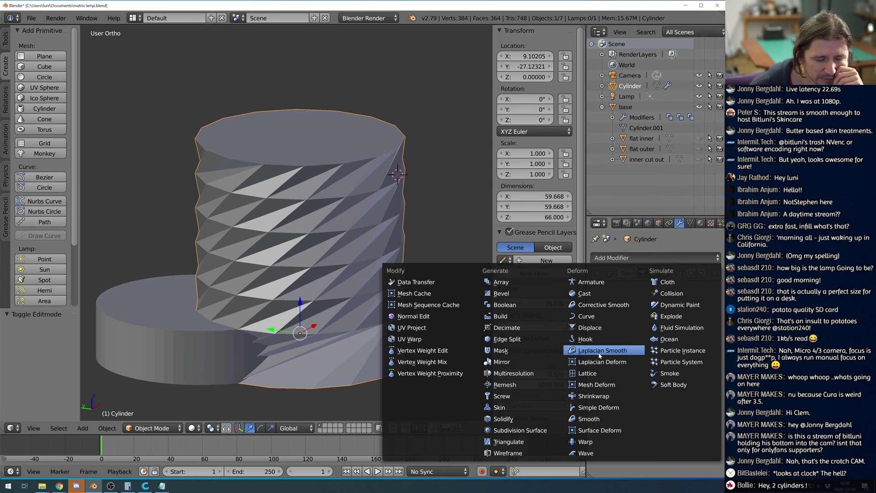
left_click(602, 328)
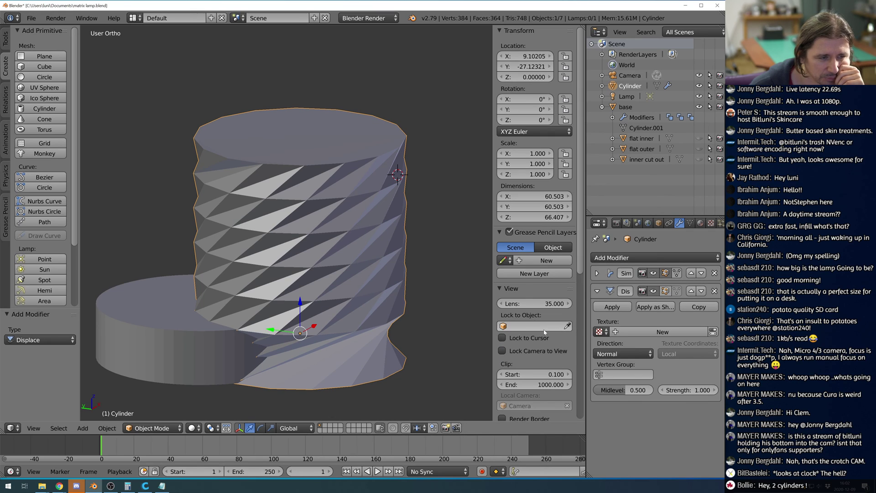
left_click(599, 331)
left_click(639, 332)
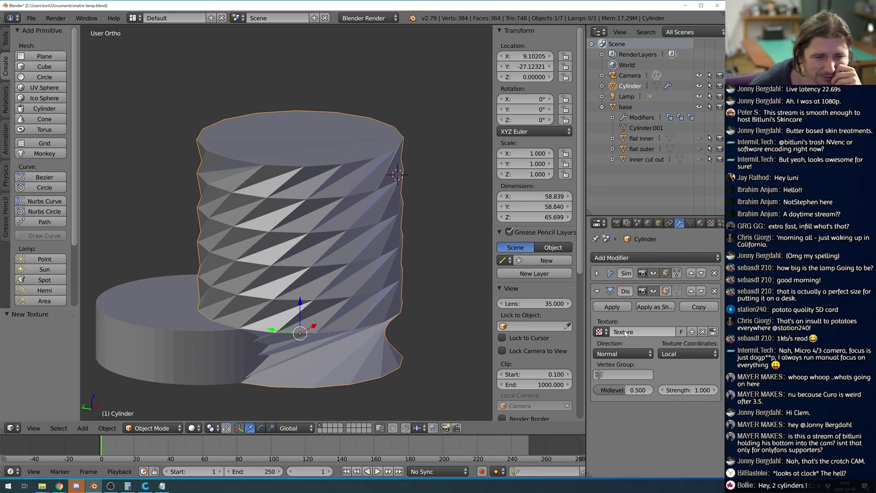
left_click(639, 332)
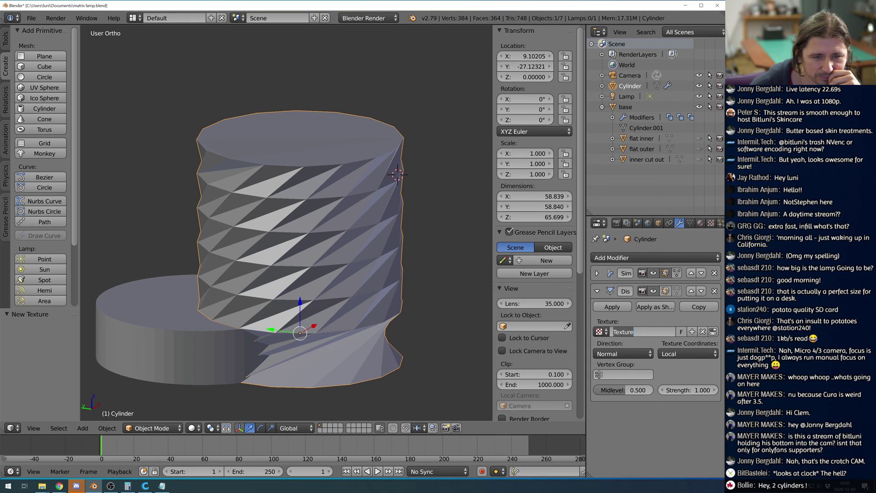
Try the Noise type for the displacement texture, and settle on Clouds as its type.
left_click(710, 223)
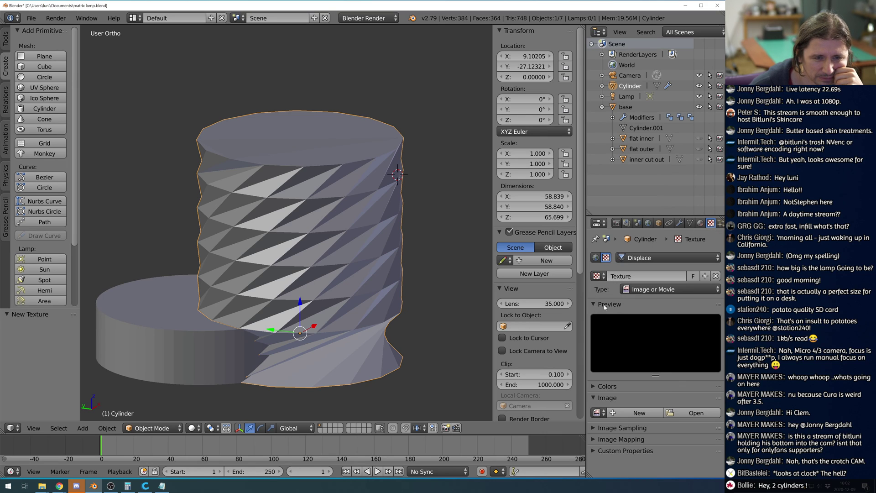
left_click(649, 291)
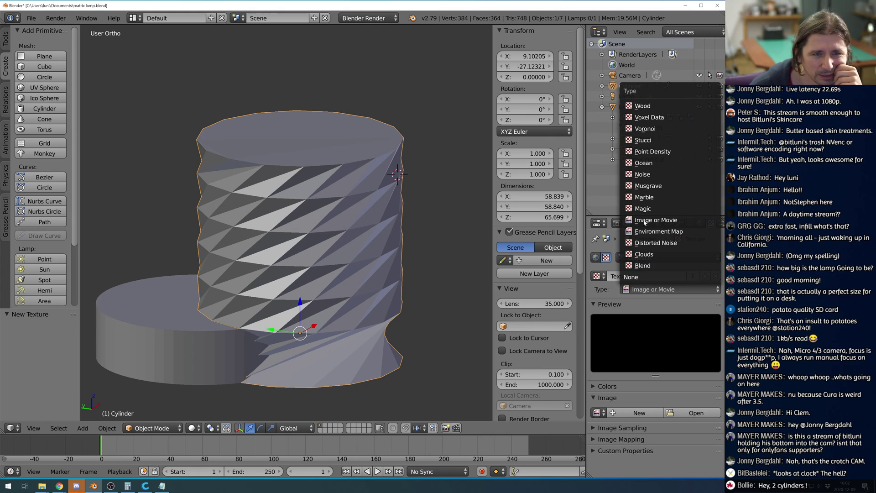
left_click(644, 173)
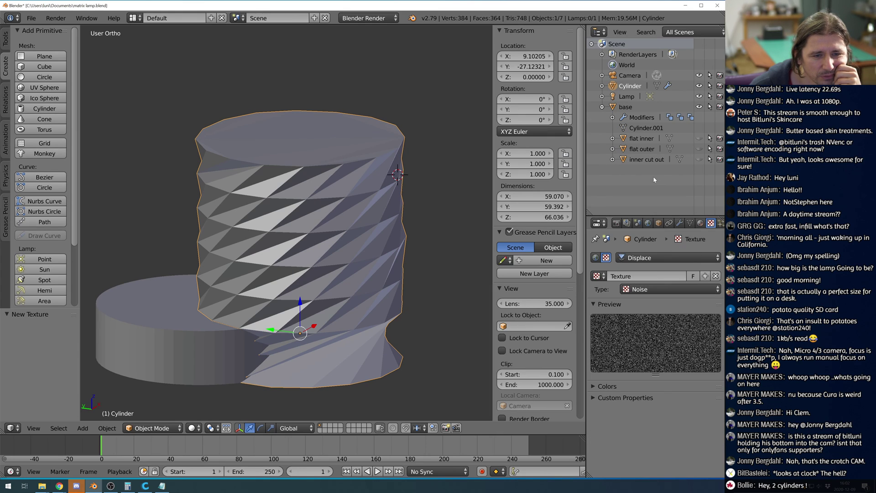
left_click(686, 290)
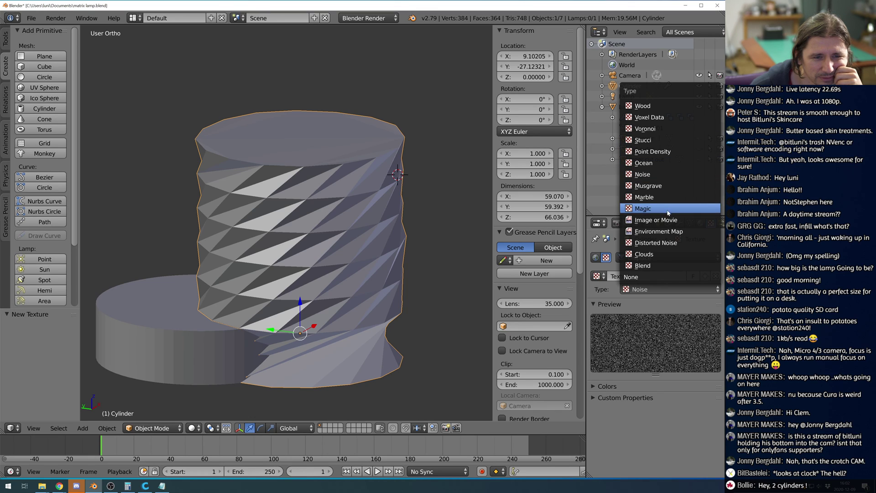
left_click(661, 253)
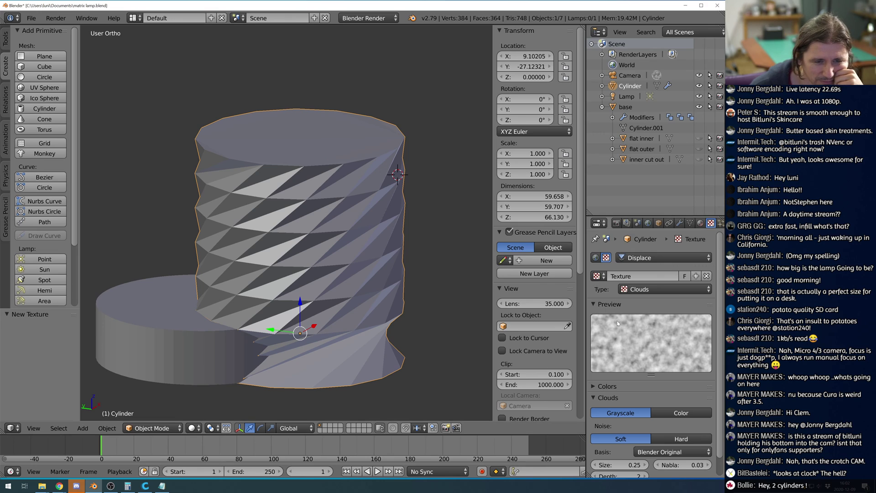
left_click(664, 289)
Adjust the Clouds texture's size and increase the Displace modifier's strength to roughen the cylinder's surface.
scroll(641, 352, "down", 1)
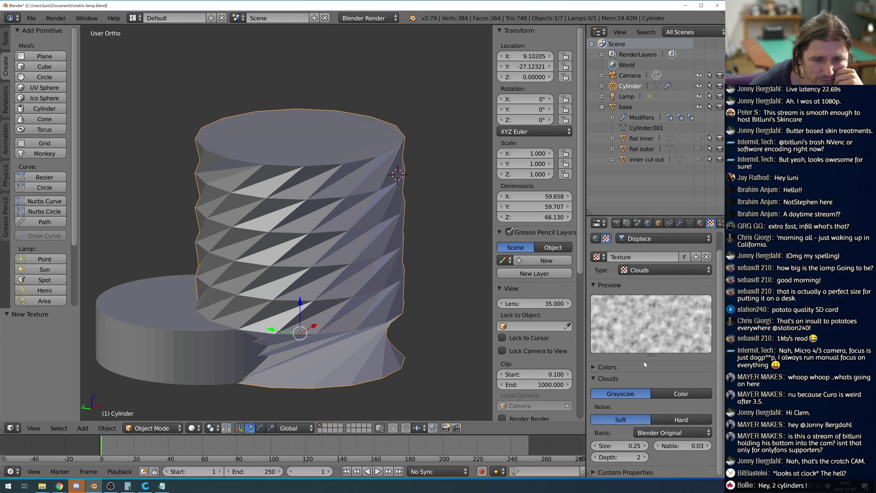
left_click_drag(625, 446, 575, 449)
left_click(699, 223)
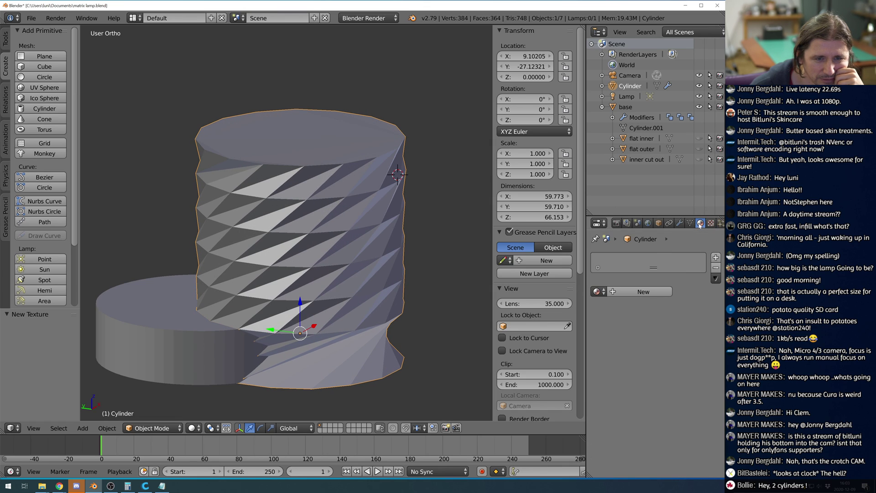
left_click(680, 223)
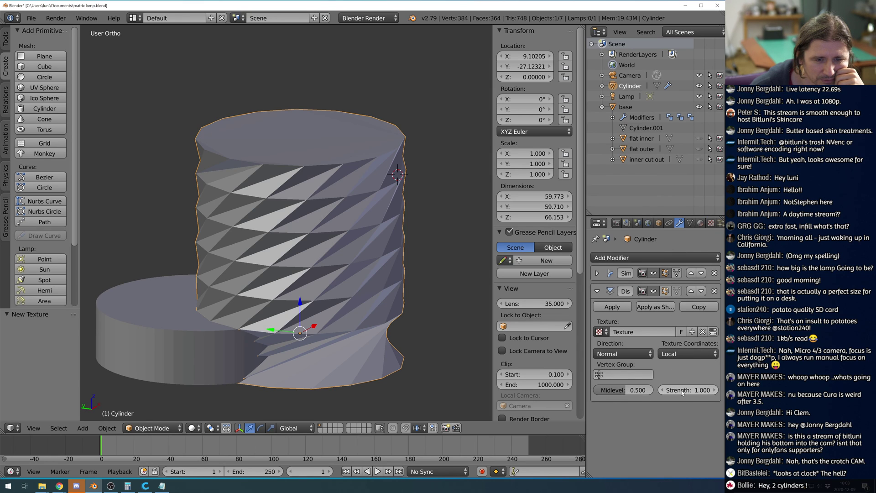
mouse_move(682, 392)
left_mouse_down()
mouse_move(730, 393)
mouse_move(669, 392)
mouse_move(693, 393)
left_mouse_up()
Set the Clouds texture's size to 0.40 and inspect the displaced cylinder's facets.
left_click(710, 223)
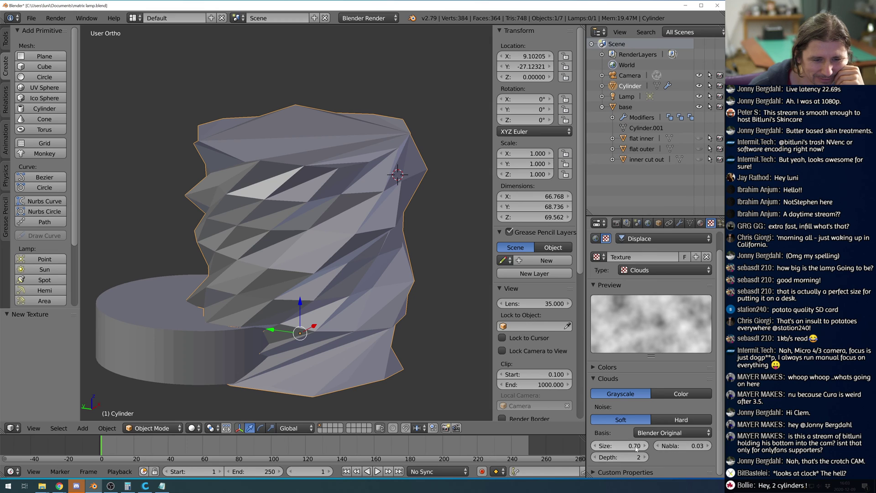
left_click_drag(625, 448, 607, 448)
middle_click_drag(461, 314, 100, 269)
middle_click_drag(244, 255, 425, 299)
scroll(308, 270, "up", 3)
scroll(308, 270, "down", 4)
scroll(297, 280, "up", 3)
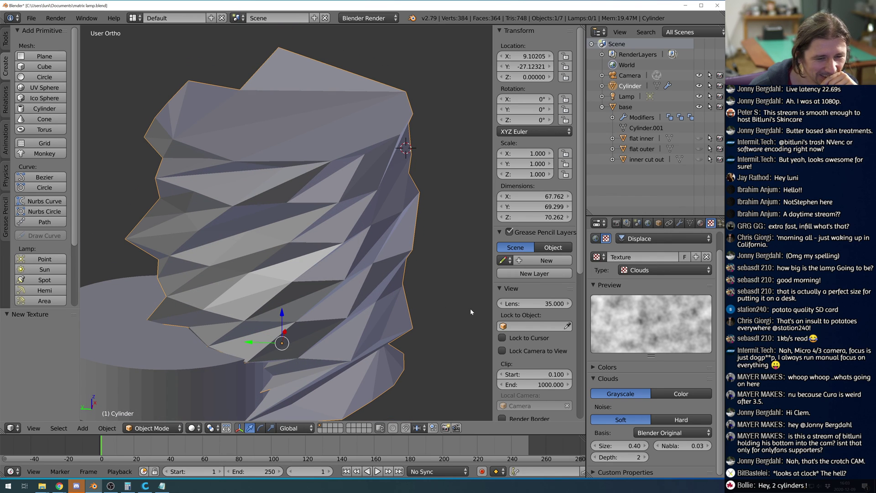
scroll(690, 394, "up", 1)
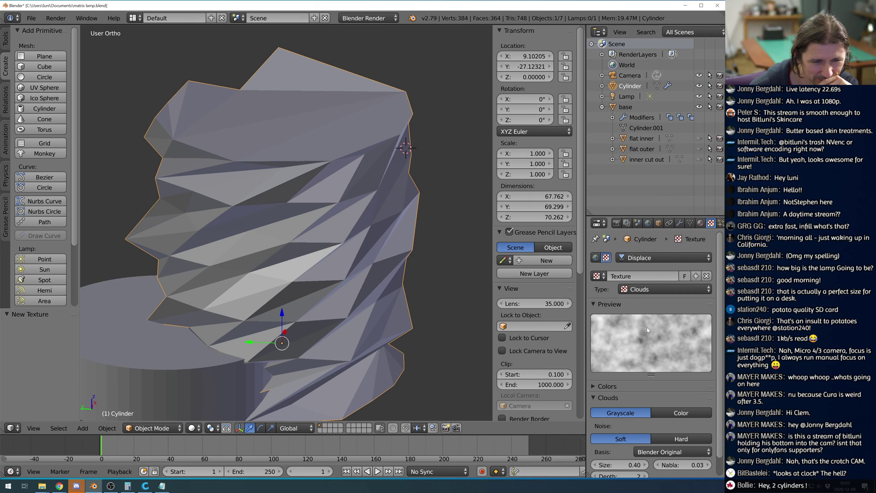
scroll(648, 330, "down", 1)
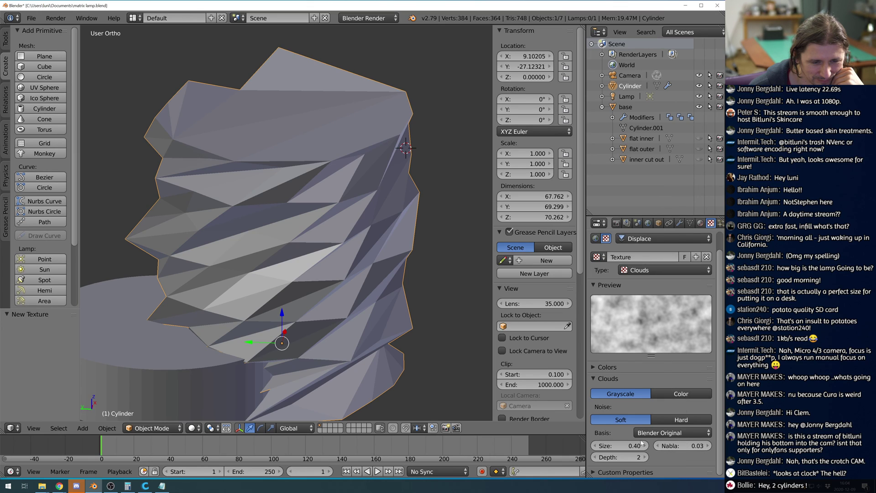
Reduce the Clouds texture size to 0.10, then remove the Displace modifier from the twisted cylinder.
mouse_move(619, 445)
left_mouse_down()
mouse_move(643, 446)
mouse_move(616, 446)
left_mouse_up()
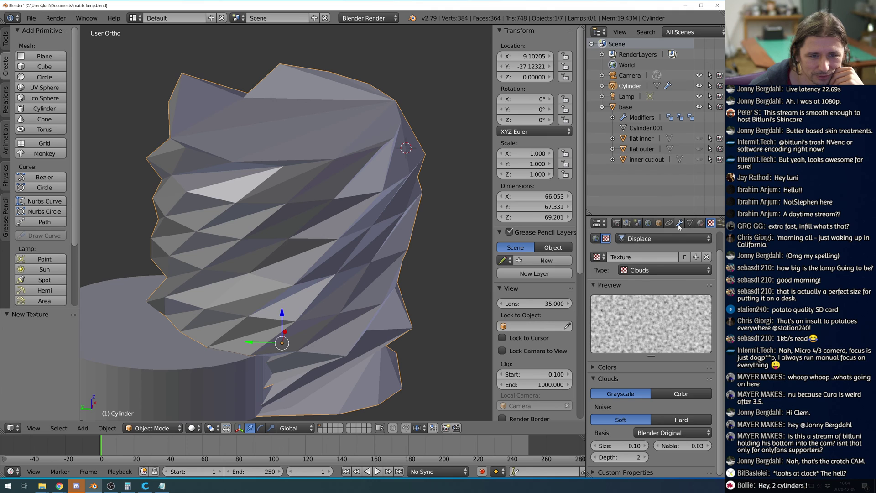
left_click(678, 224)
left_click(716, 290)
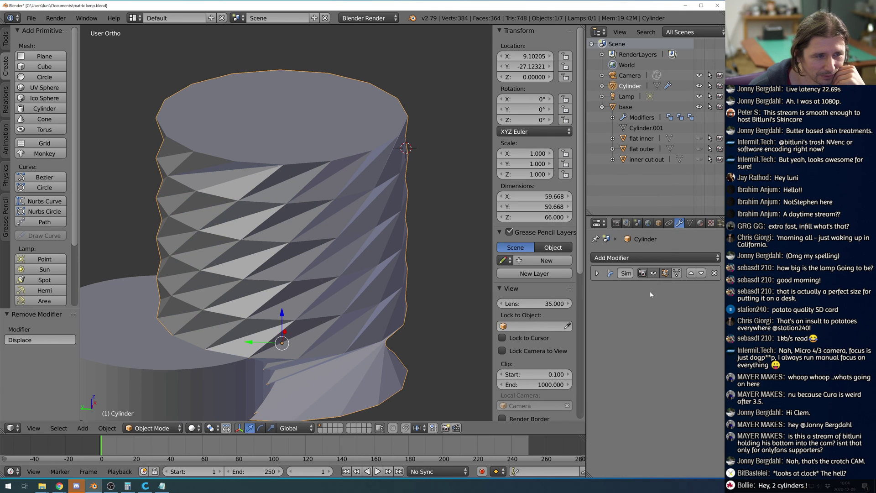
middle_click_drag(407, 206, 332, 197)
scroll(332, 199, "up", 1)
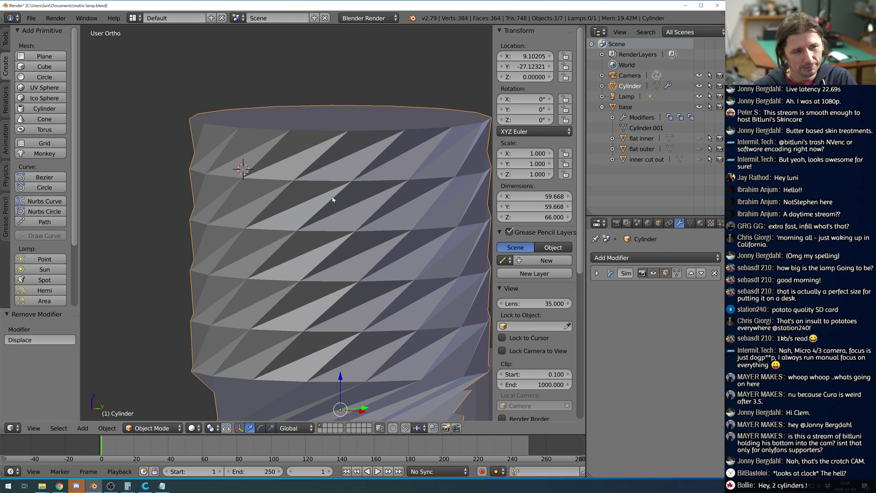
scroll(324, 214, "down", 2)
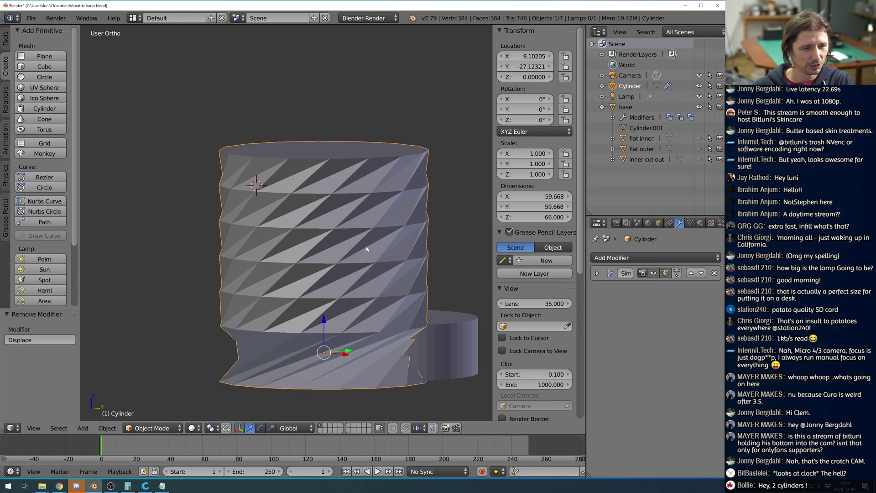
Delete the twisted low-poly cylinder from the scene.
middle_click_drag(386, 244, 334, 255)
key("x")
left_click(324, 259)
Open the base mesh in Edit Mode with nothing selected, shown as wireframe in top view.
right_click(402, 374)
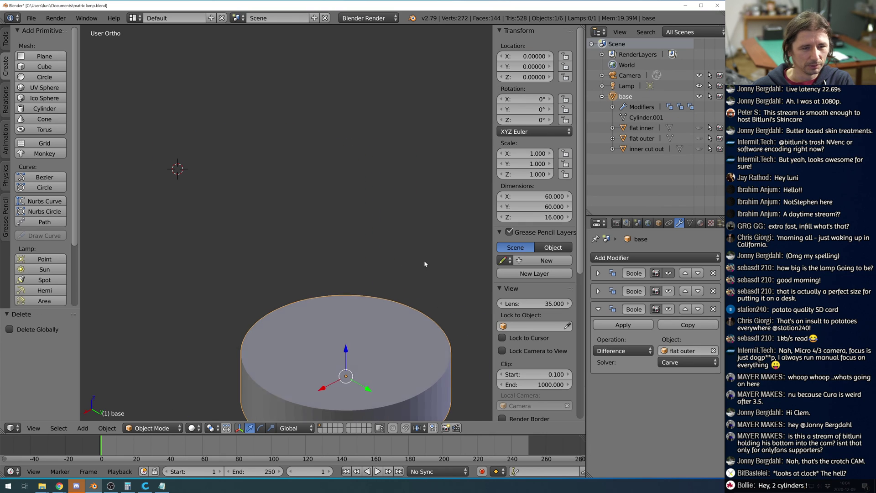
key("KP_Decimal")
middle_click_drag(424, 262, 464, 279)
scroll(445, 318, "up", 1)
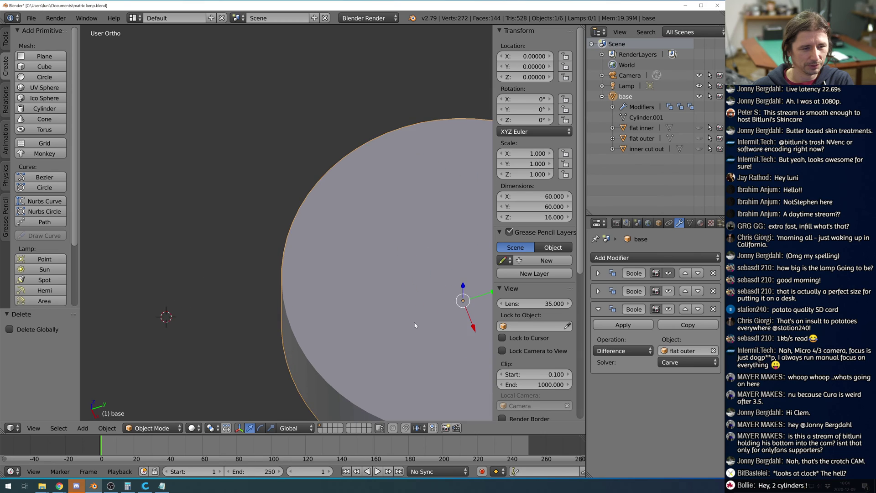
scroll(455, 316, "down", 2)
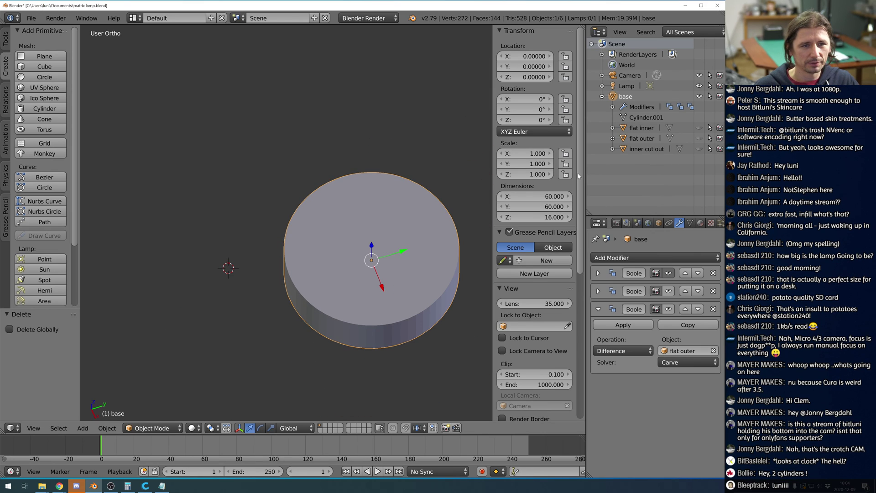
key("Tab")
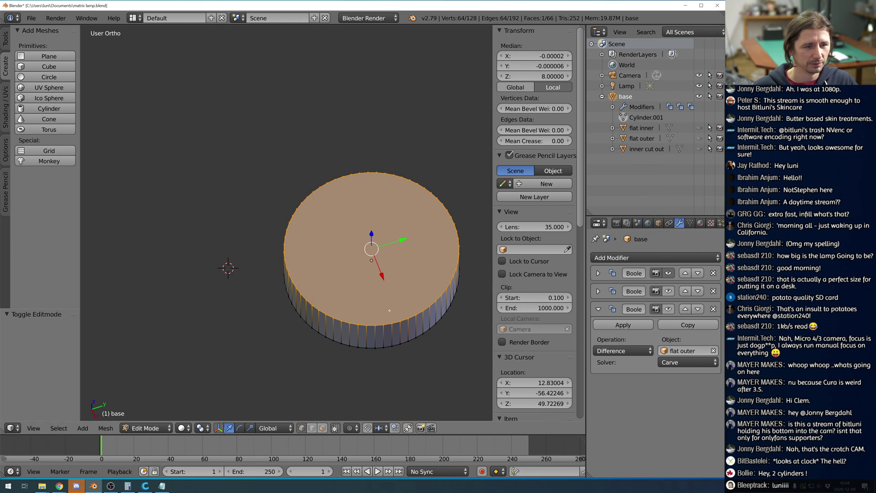
key("Tab")
key("Tab")
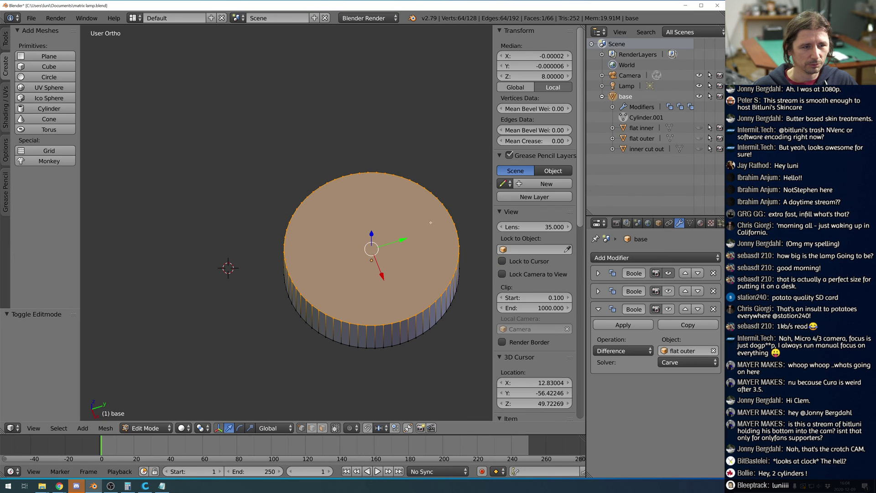
middle_click_drag(389, 213, 289, 221)
key("a")
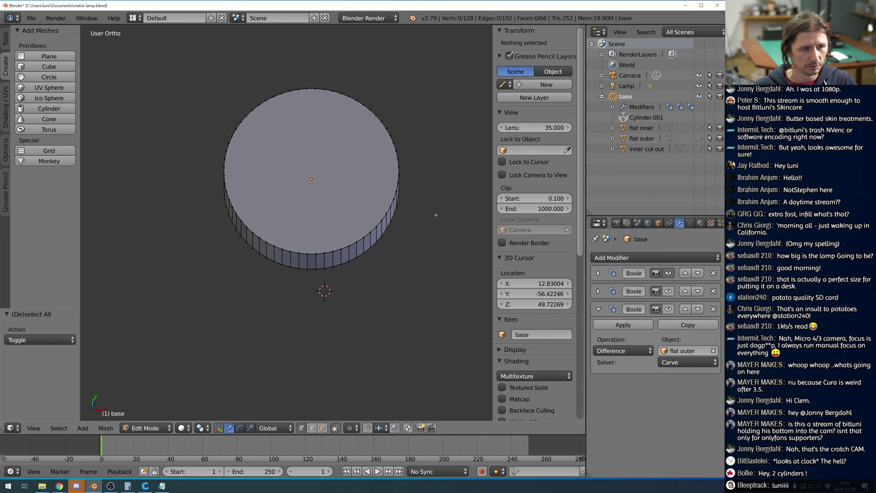
key("z")
middle_click_drag(332, 283, 289, 233)
key("KP_7")
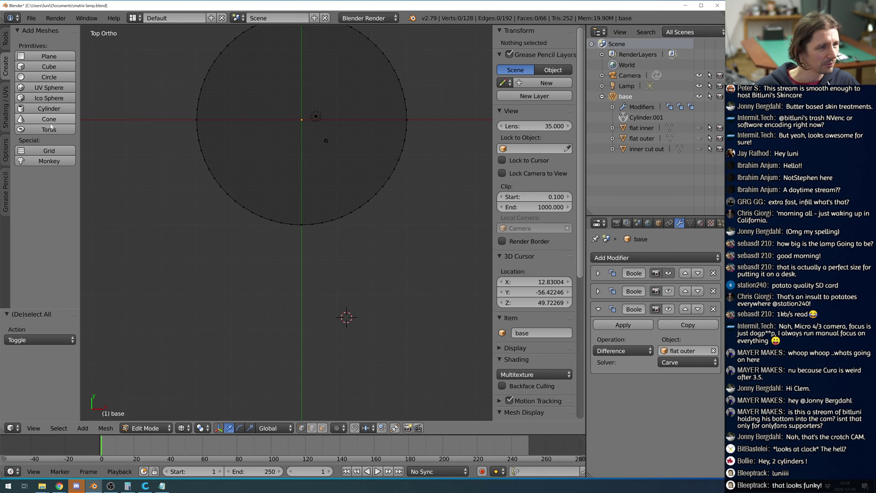
Set the 3D cursor location to 0 on the X, Y and Z axes.
left_click(548, 282)
type("0")
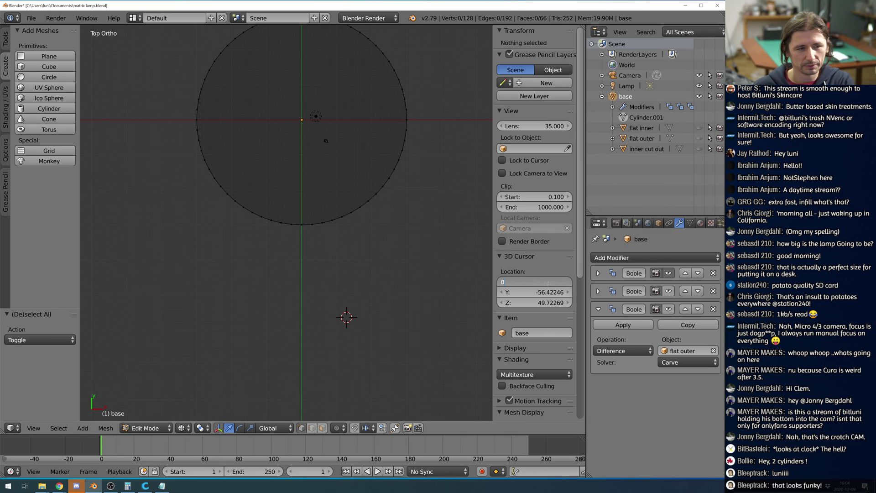
key("Tab")
type("0")
key("Tab")
type("0")
key("Return")
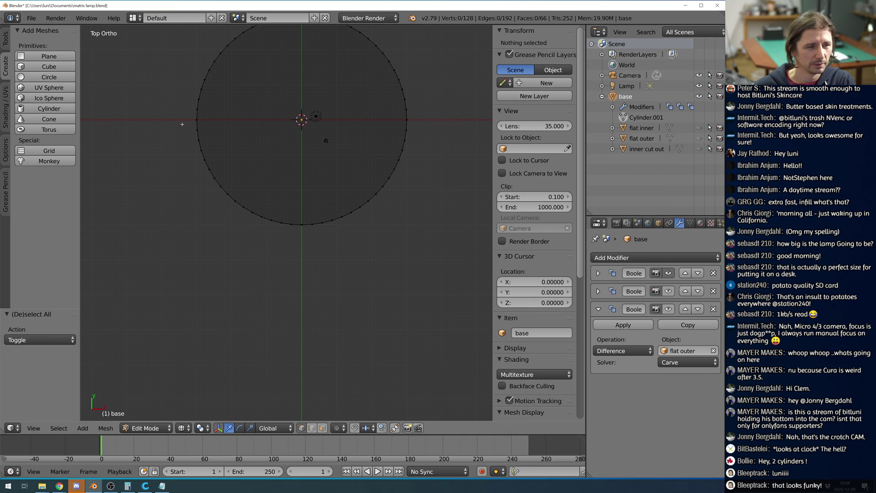
Add a 16-vertex cylinder of radius 30 and depth 16 at the origin inside the base mesh.
left_click(33, 110)
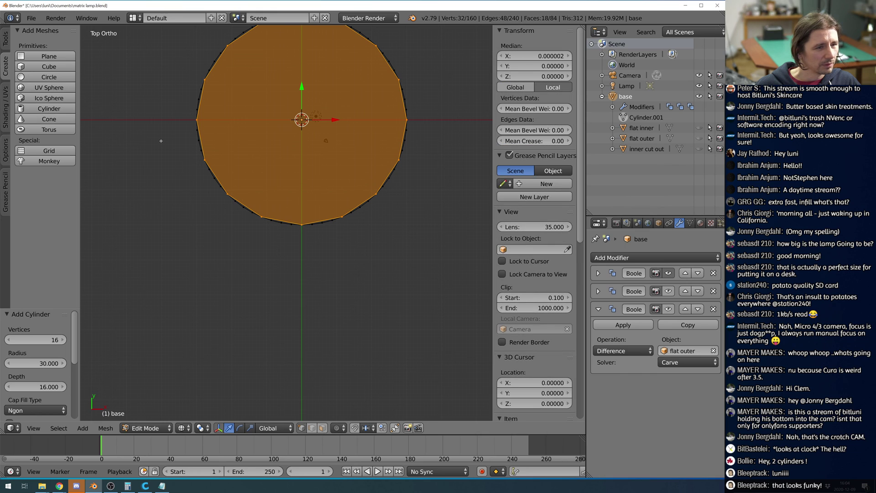
mouse_move(495, 180)
middle_mouse_down()
mouse_move(477, 179)
mouse_move(487, 136)
mouse_move(477, 173)
middle_mouse_up()
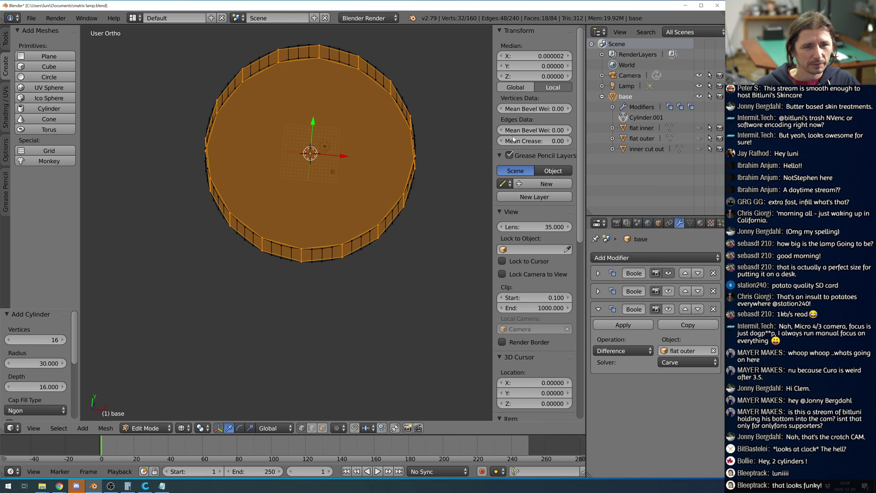
key("Tab")
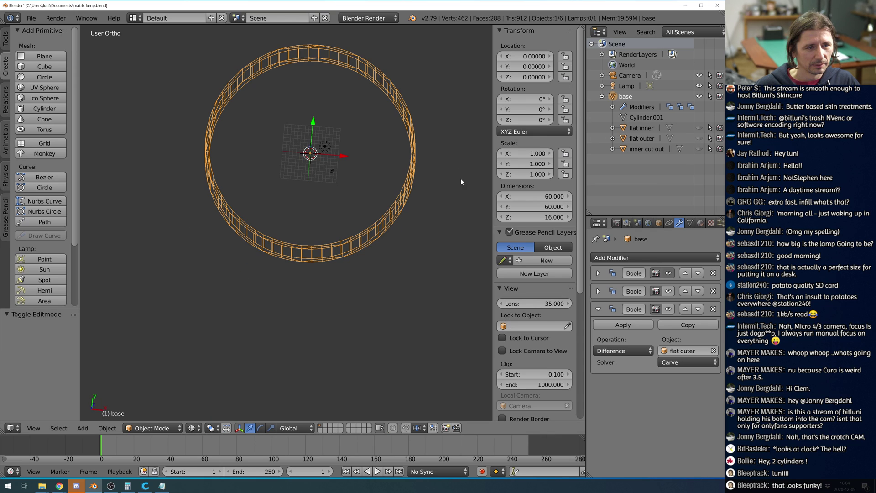
mouse_move(423, 181)
middle_mouse_down()
mouse_move(435, 152)
mouse_move(432, 187)
middle_mouse_up()
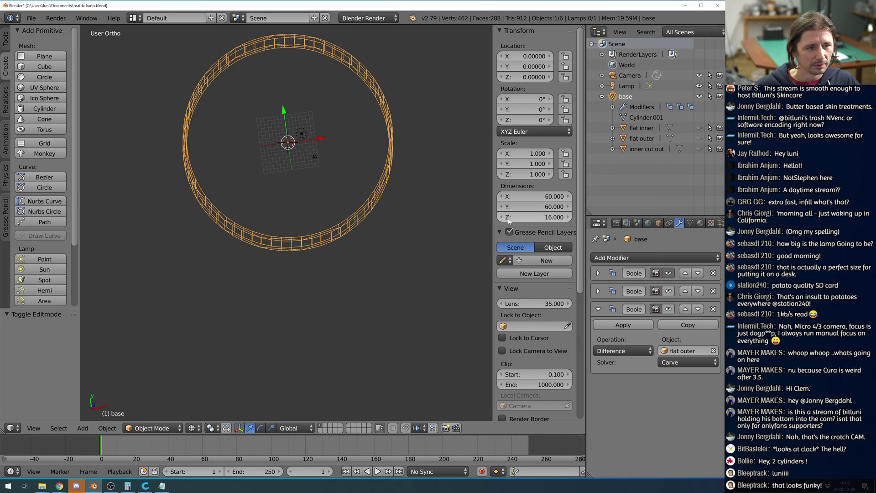
middle_click_drag(452, 198, 451, 177)
key("Tab")
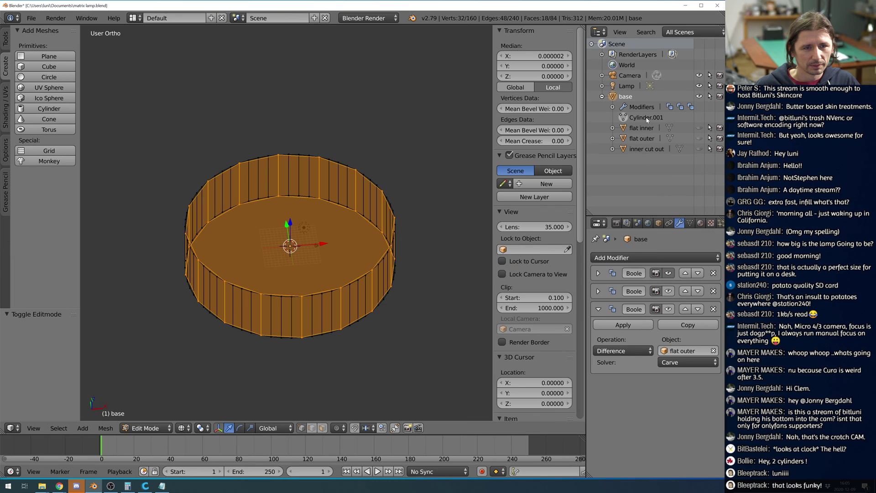
Invert the selection and delete the base's original round cylinder vertices, then return to Object Mode.
middle_click_drag(457, 225, 447, 256)
left_click(59, 429)
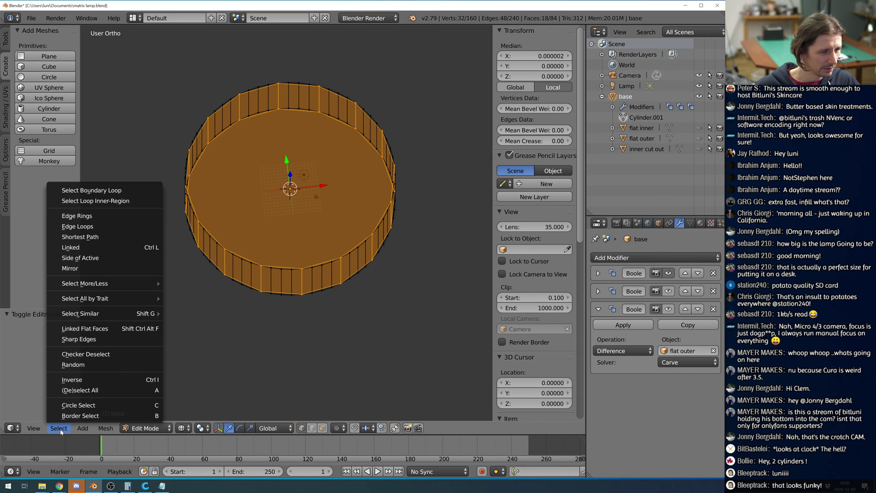
left_click(90, 379)
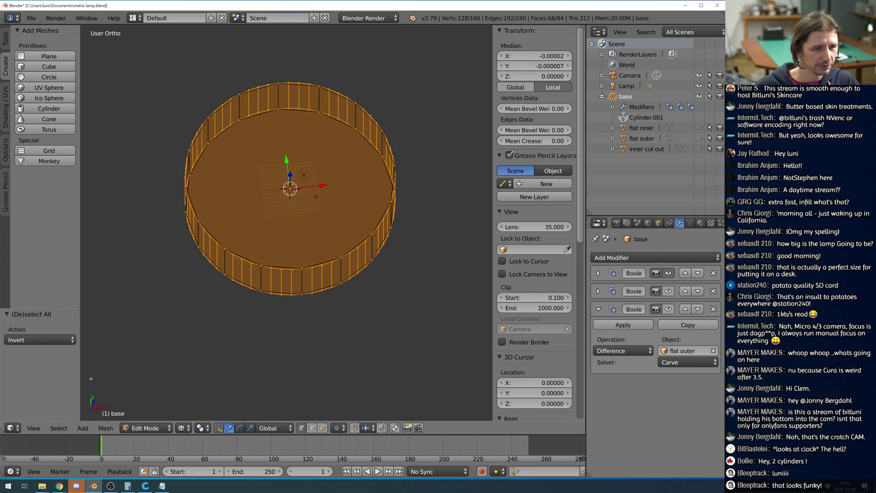
key("x")
left_click(370, 261)
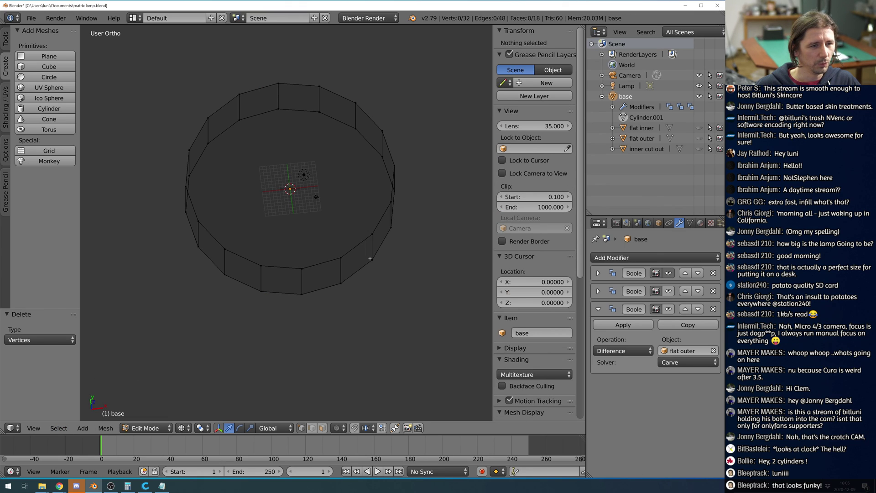
mouse_move(406, 266)
middle_mouse_down()
mouse_move(403, 257)
mouse_move(396, 278)
mouse_move(395, 262)
middle_mouse_up()
key("KP_1")
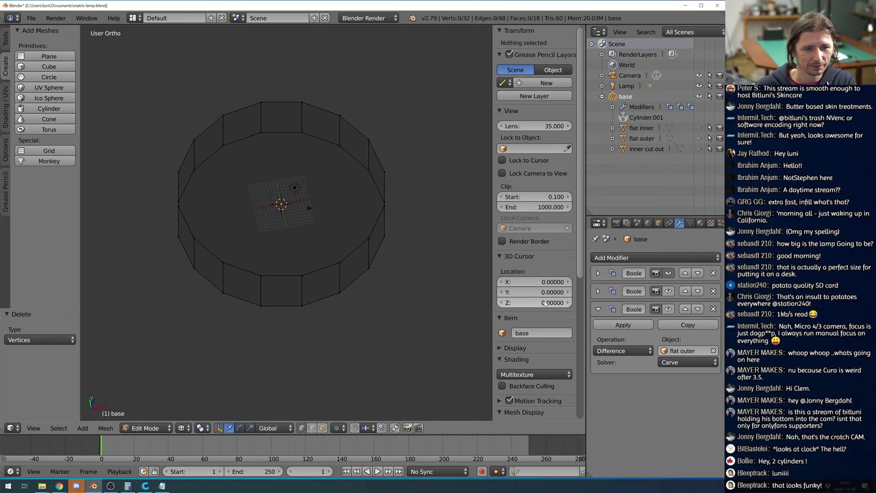
key("Tab")
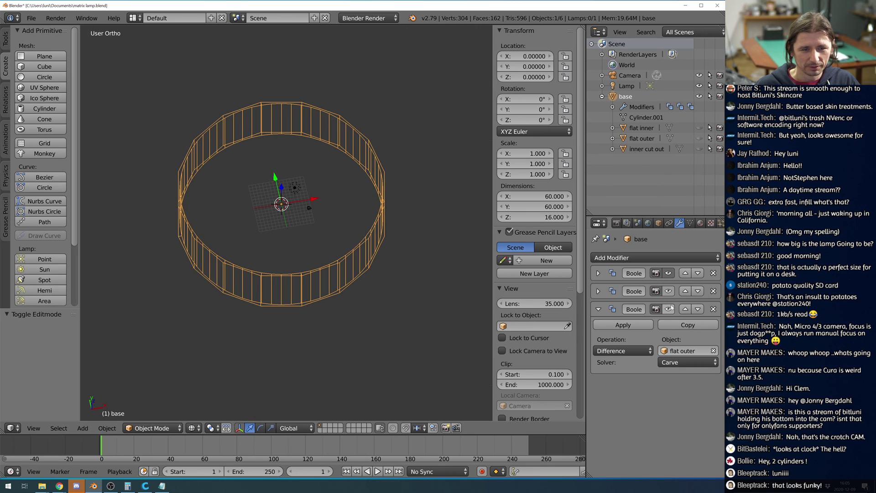
Examine the faceted base ring's wall thickness and the fit of its inner cut-out from above.
scroll(362, 206, "up", 2)
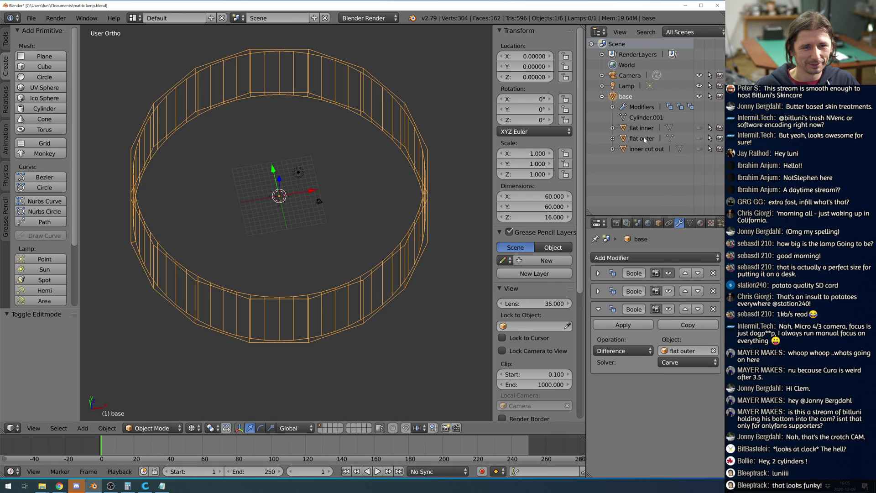
middle_click_drag(353, 165, 316, 120)
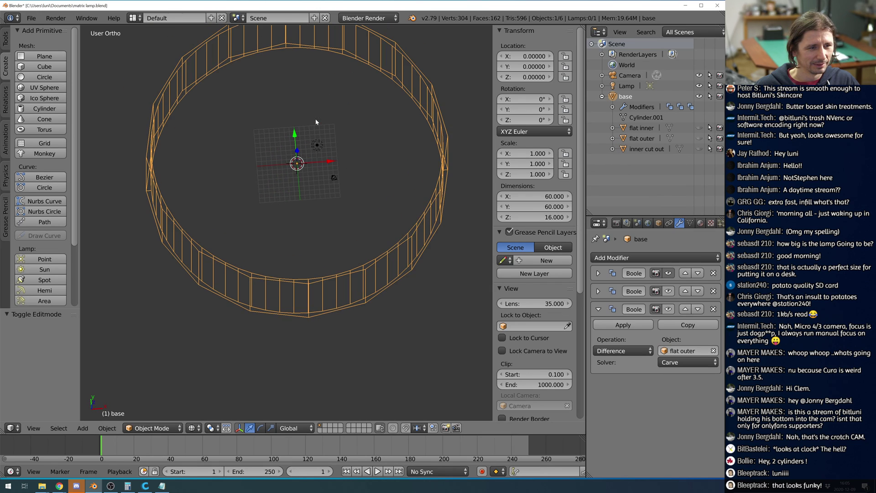
key("KP_1")
key("KP_7")
scroll(387, 171, "down", 2)
scroll(386, 167, "up", 3)
middle_click_drag(377, 139, 367, 309, "shift")
scroll(450, 175, "up", 2)
middle_click_drag(451, 177, 286, 172, "shift")
scroll(409, 284, "up", 5, "shift")
scroll(399, 314, "up", 4)
scroll(399, 315, "down", 6)
middle_click_drag(398, 314, 416, 305)
key("KP_1")
key("KP_7")
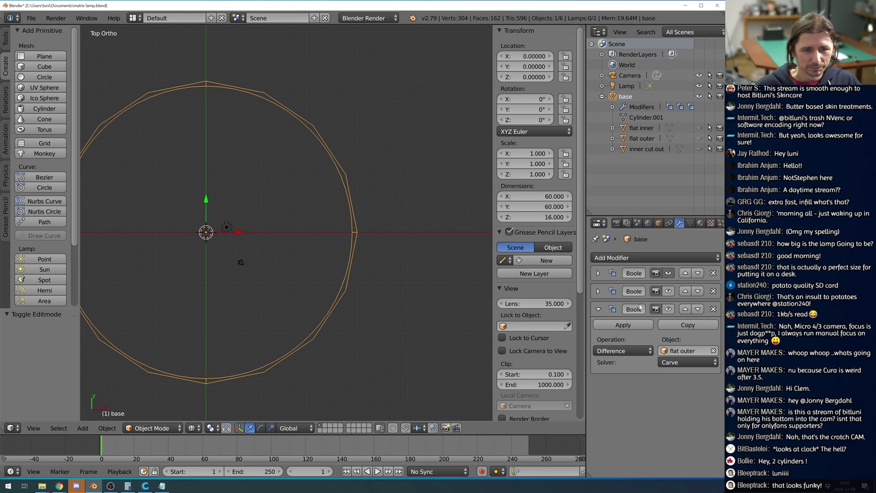
Enable viewport display of the base's second and third Boolean modifiers and inspect the flat area at the front.
left_click(668, 291)
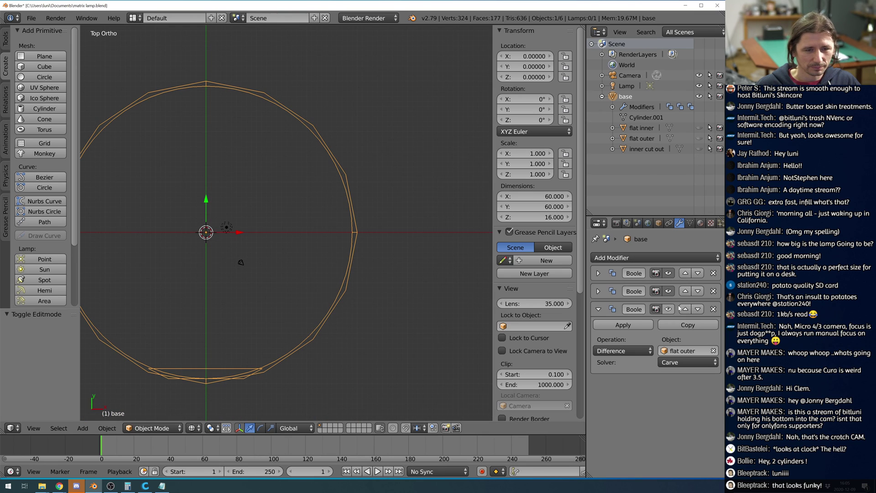
left_click(668, 309)
middle_click_drag(359, 338, 473, 277, "shift")
scroll(351, 333, "up", 4)
middle_click_drag(360, 331, 289, 211, "shift")
scroll(298, 273, "up", 3)
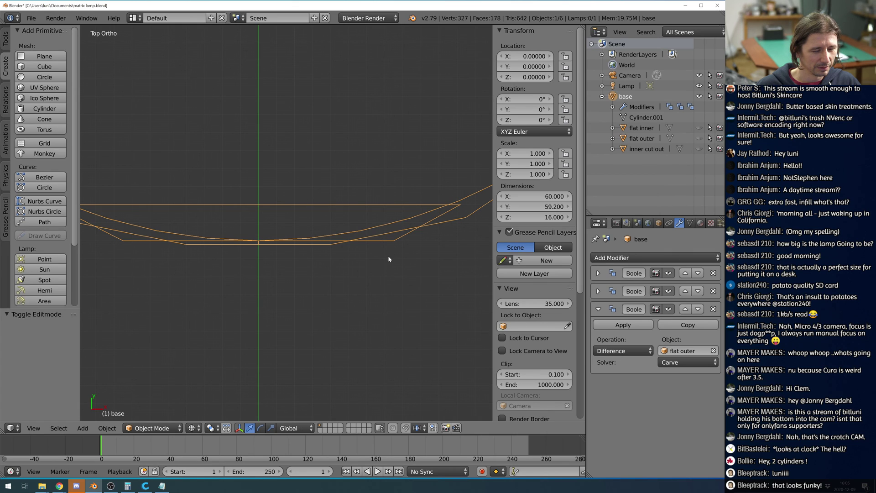
scroll(387, 258, "down", 2)
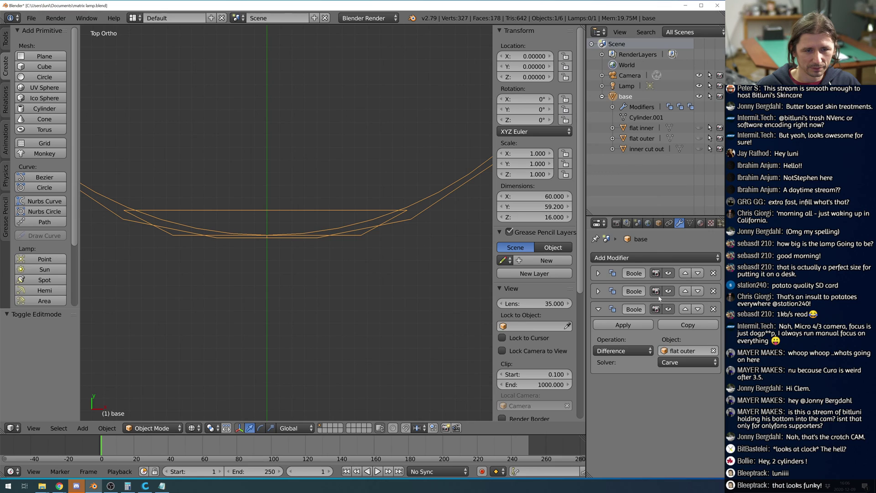
Disable viewport display of the flat outer Difference modifier and expand the settings of the flat inner Union modifier.
left_click(598, 309)
left_click(598, 309)
left_click(669, 309)
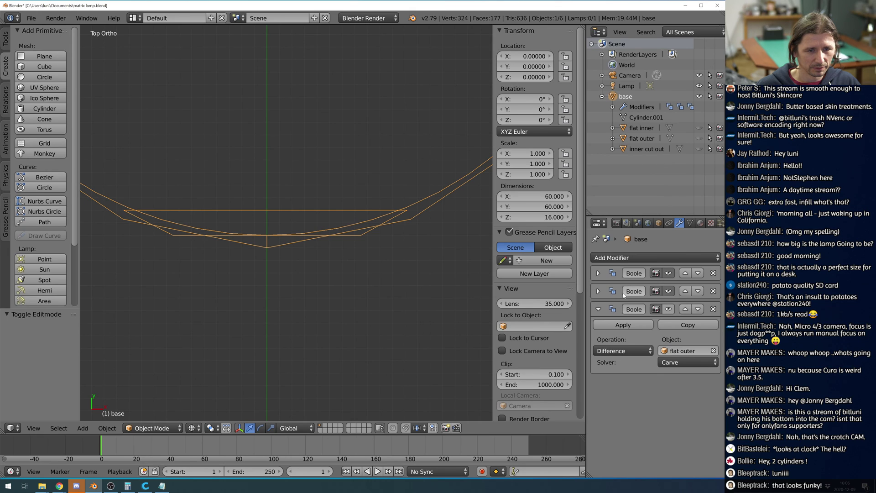
left_click(598, 292)
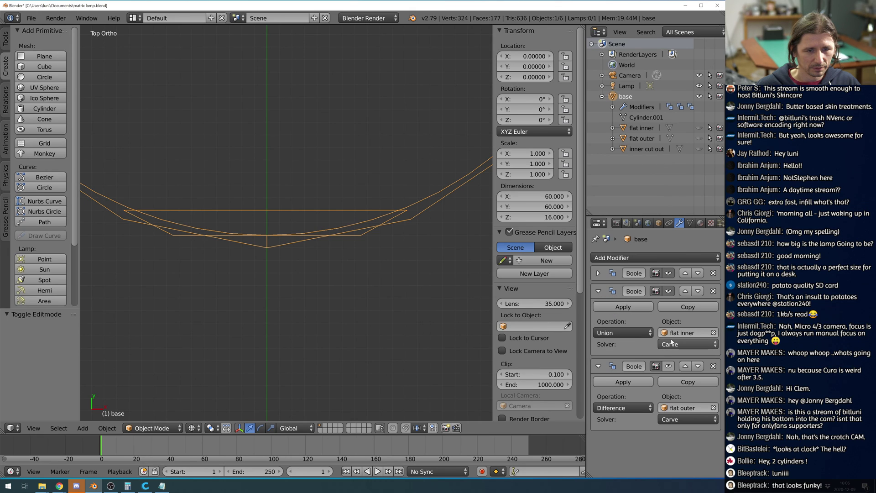
Compare the base with and without the flat inner Union modifier displayed.
left_click(669, 292)
left_click(669, 292)
left_click(669, 292)
left_click(669, 292)
left_click(669, 292)
left_click(669, 292)
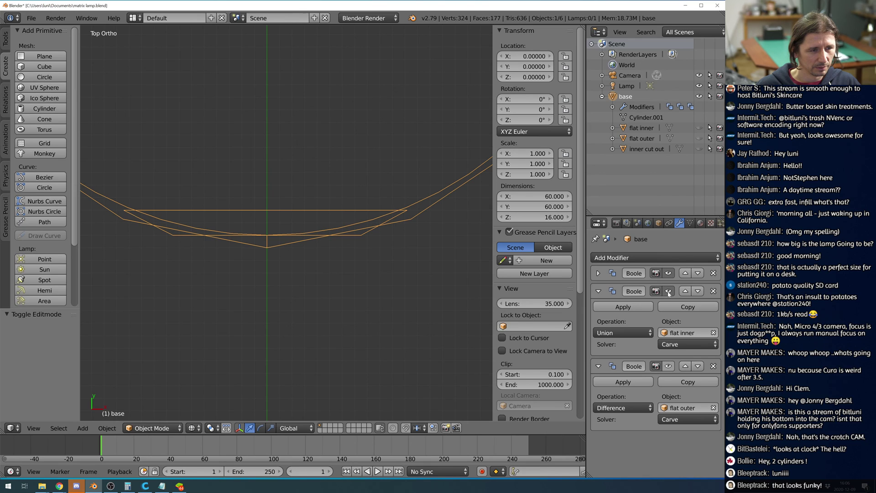
key("Tab")
key("Tab")
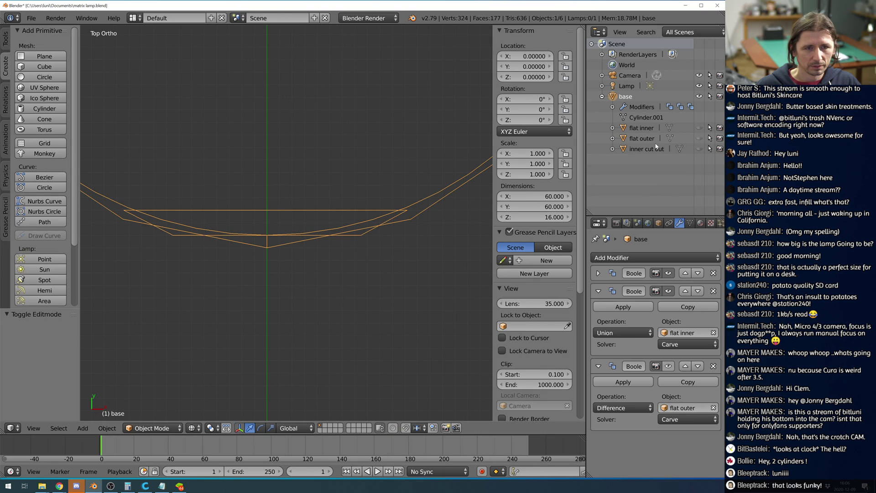
Unhide the flat inner and flat outer objects and select flat inner.
left_click(699, 139)
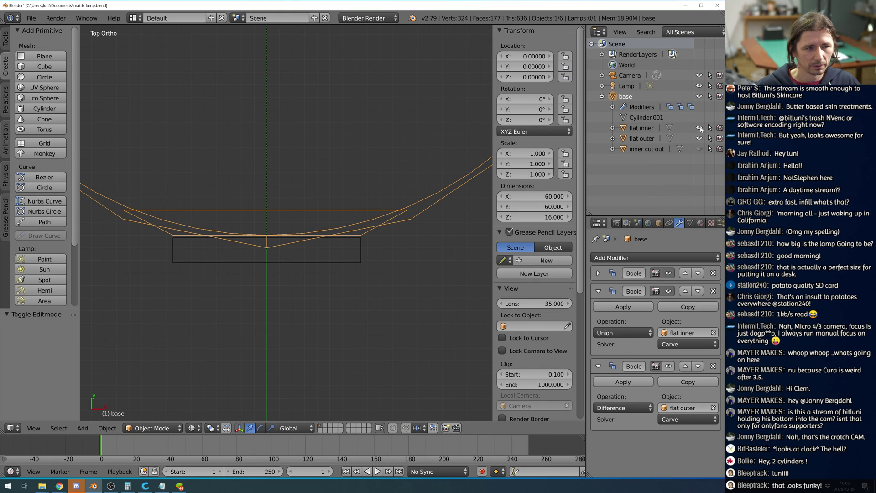
right_click(356, 210)
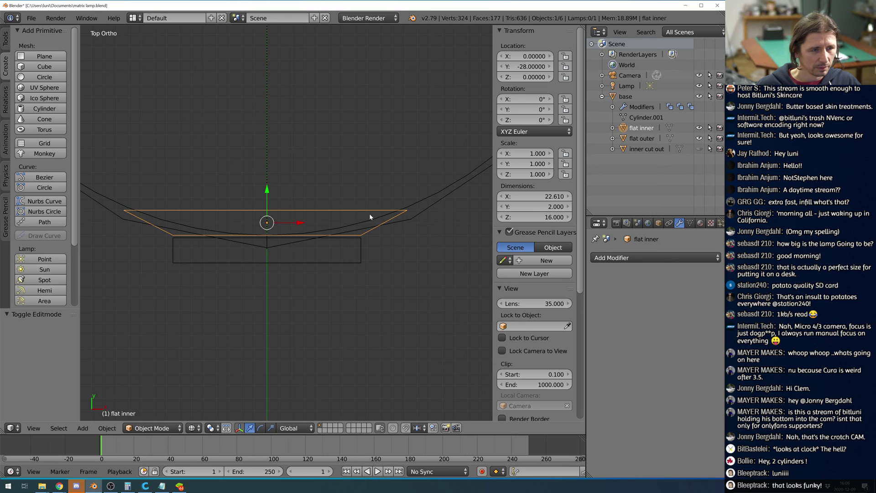
Move the right front vertices of flat inner to about X 2.37, Y -1.33 so they sit within the base's wall.
key("Tab")
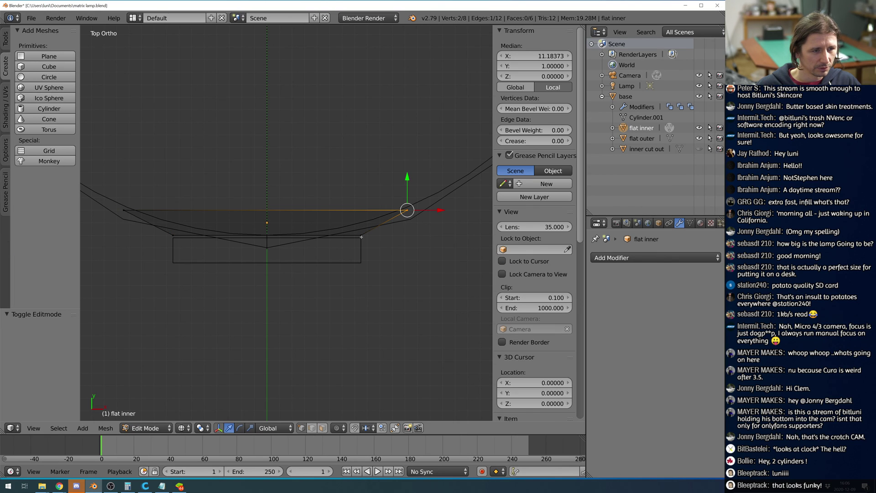
key("a")
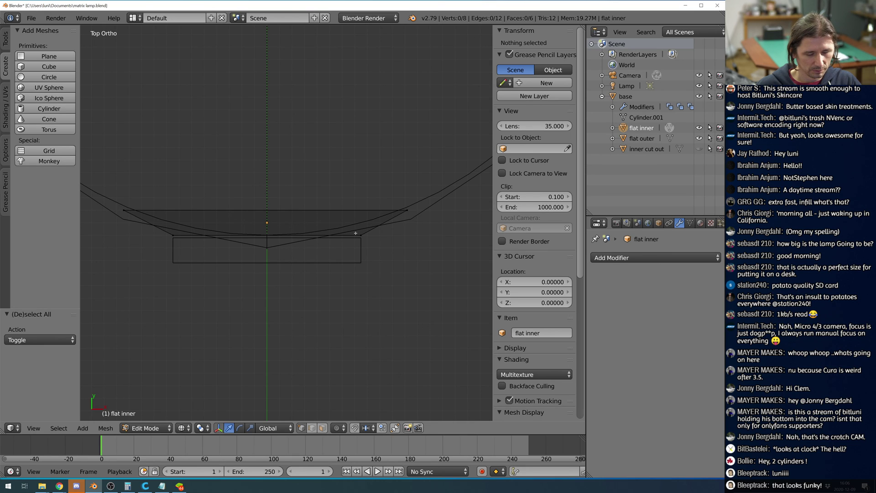
right_click(356, 234)
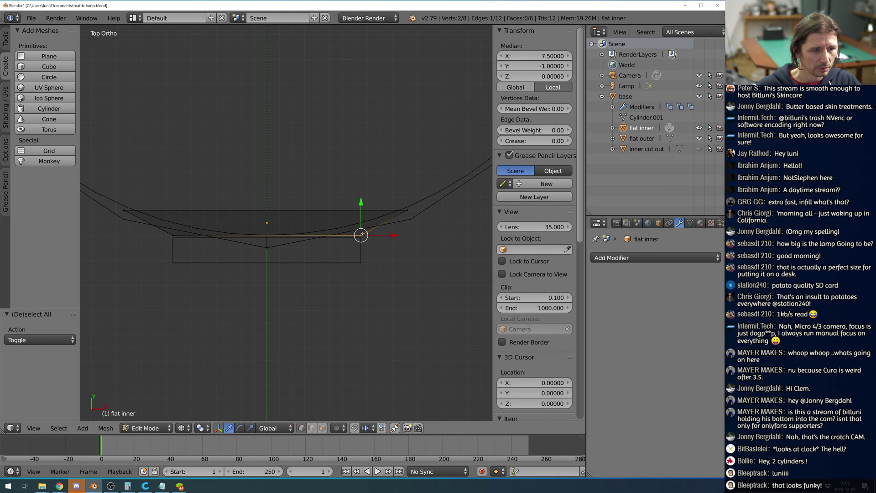
key("g")
key("y")
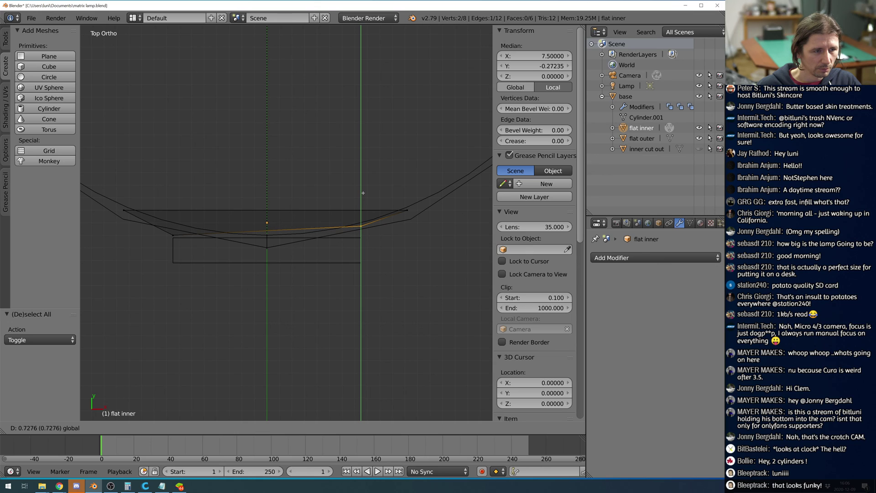
left_click(363, 192)
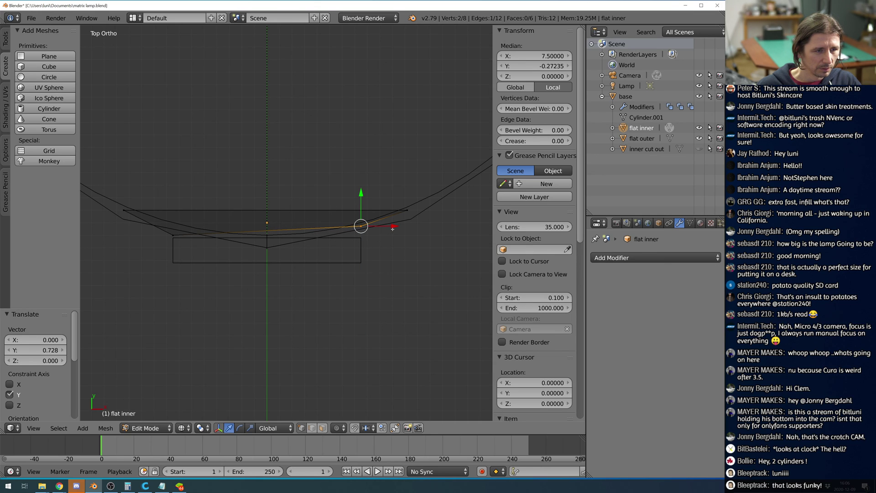
key("g")
key("x")
left_click(324, 231)
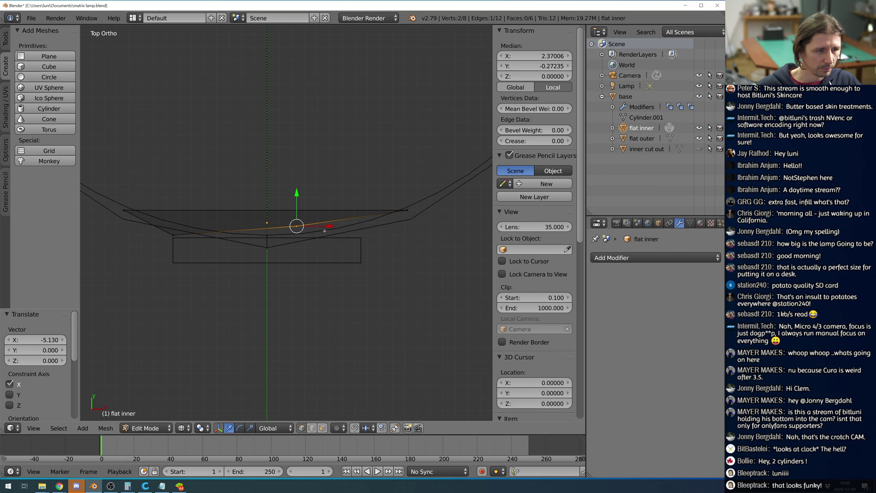
key("g")
key("y")
left_click(301, 206)
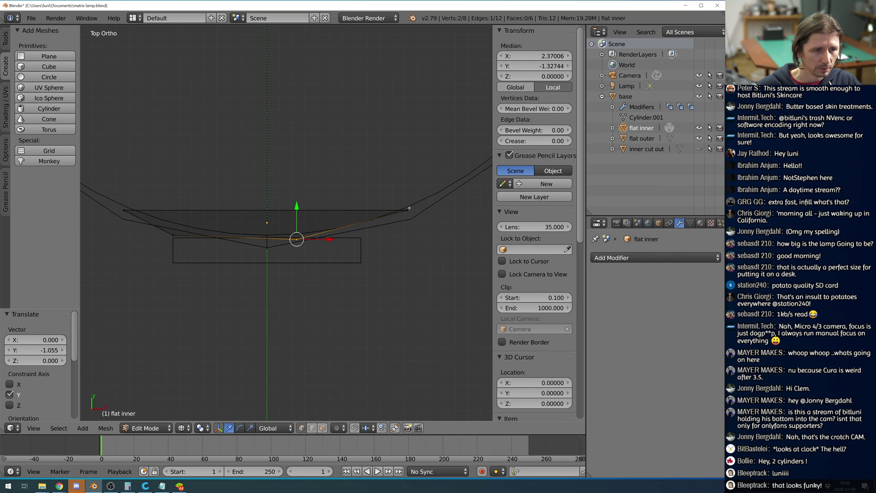
Move the right rear vertices of flat inner outward along X to about 12.17.
key("a")
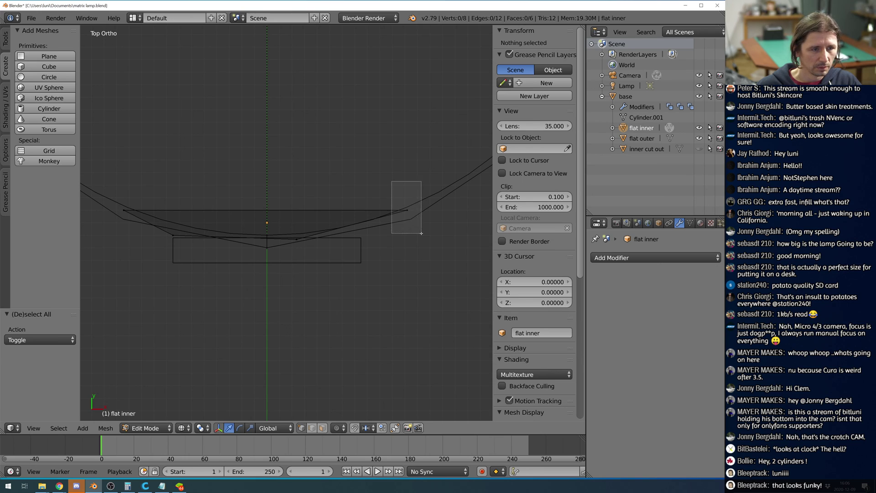
right_click(407, 210)
key("g")
key("x")
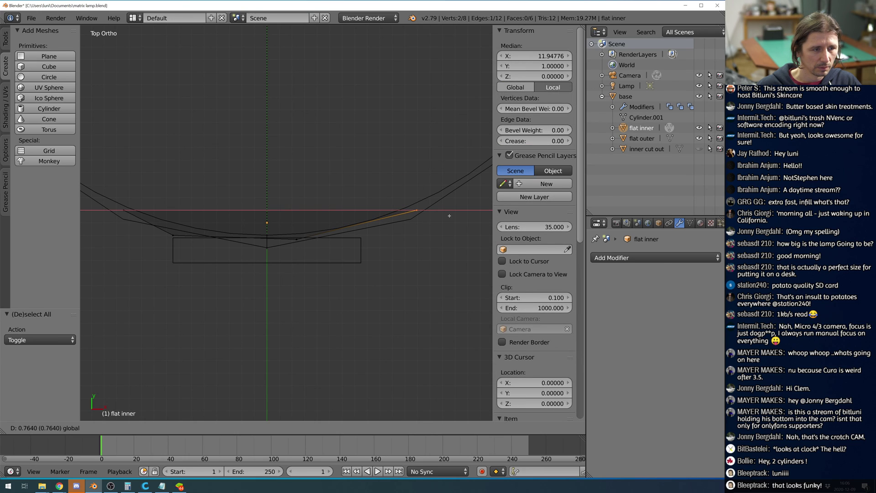
left_click(452, 216)
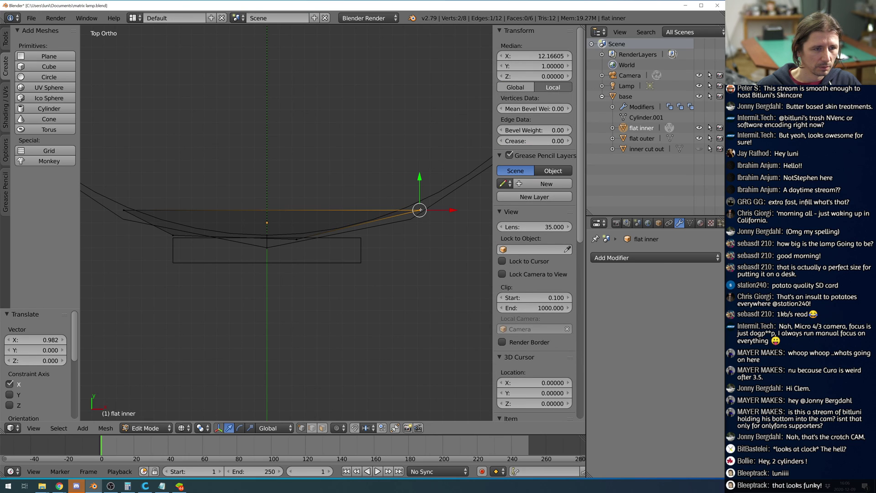
Try to shift the right rear vertices of flat inner about 0.22 toward the front along Y.
key("g")
key("y")
left_click(420, 181)
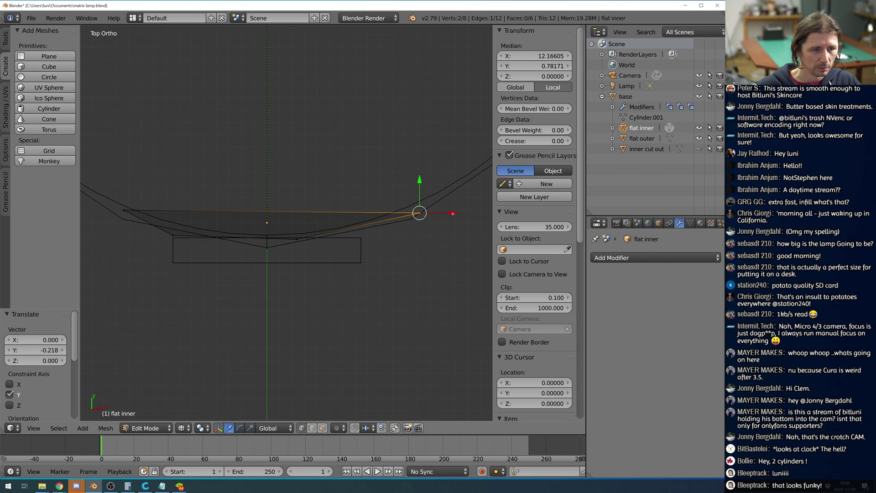
key("ctrl+z")
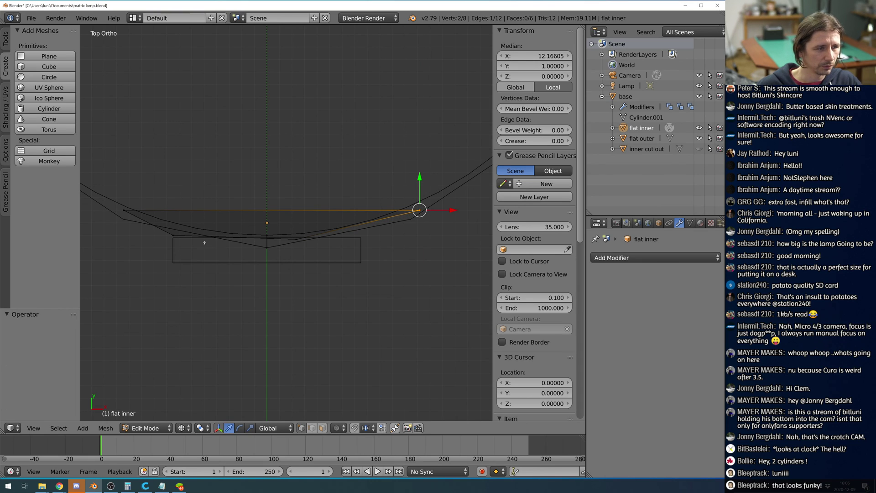
Move the left rear vertices of flat inner outward along X to about -12.24.
key("a")
right_click(121, 206)
key("g")
key("x")
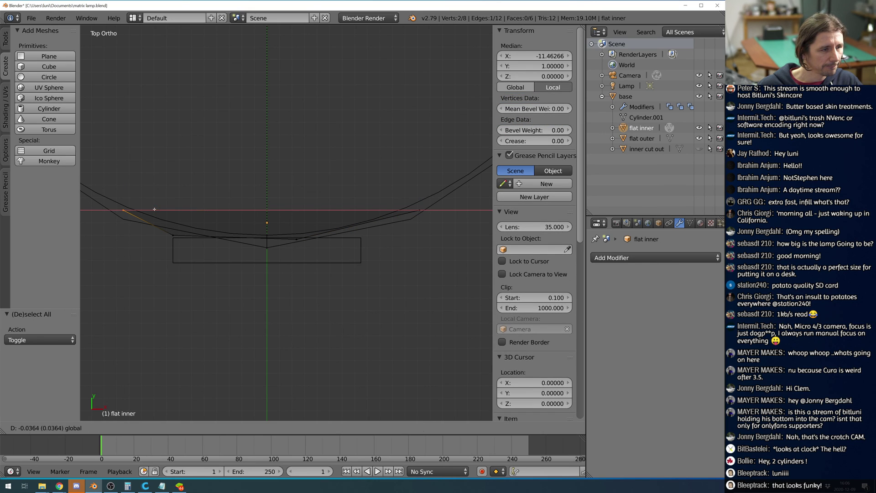
left_click(146, 210)
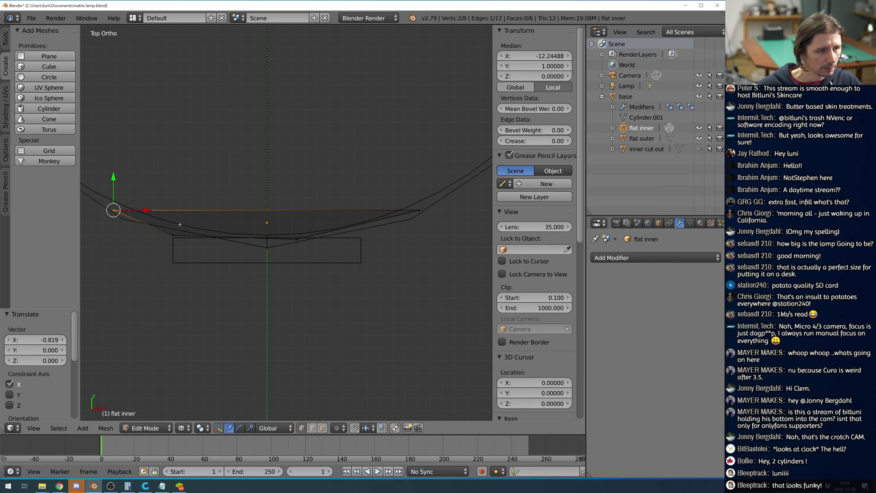
Move the left front vertices of flat inner to about X -2.64, Y -1.33 to mirror the other side.
key("a")
key("b")
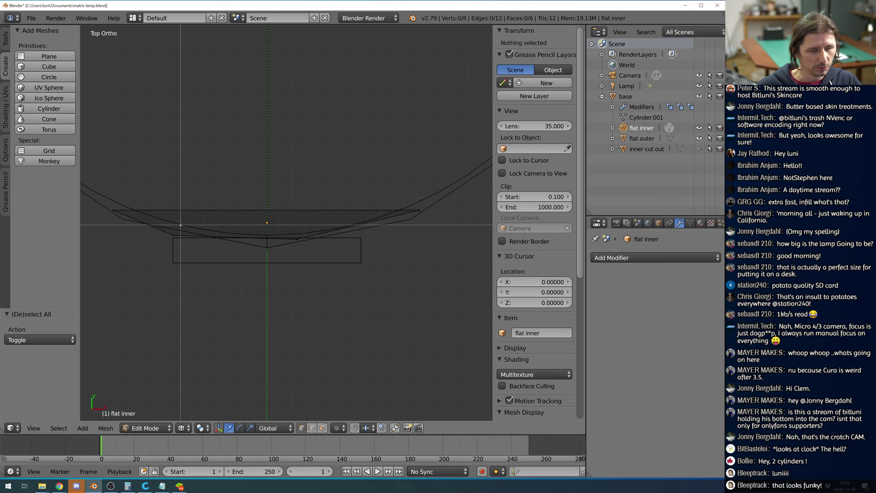
left_click_drag(157, 224, 193, 263)
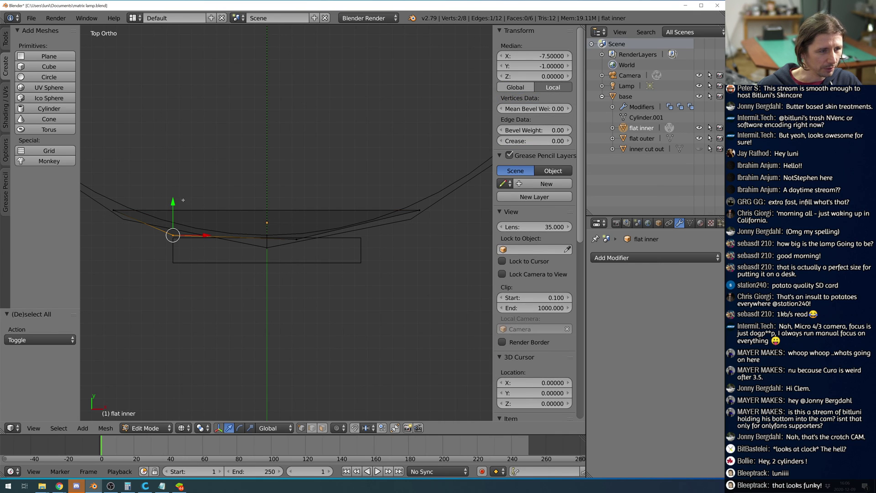
left_click_drag(173, 202, 263, 238)
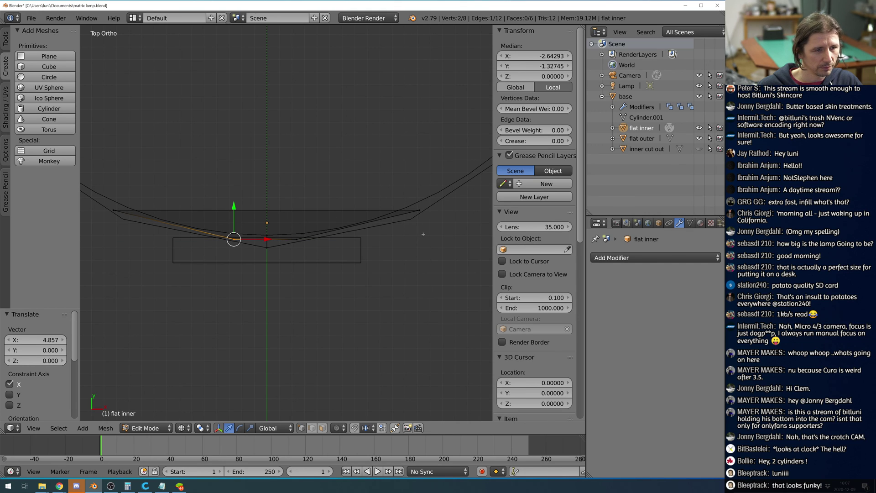
Hide the flat inner object and enable viewport display of the base's flat inner Union modifier.
key("Tab")
right_click(442, 195)
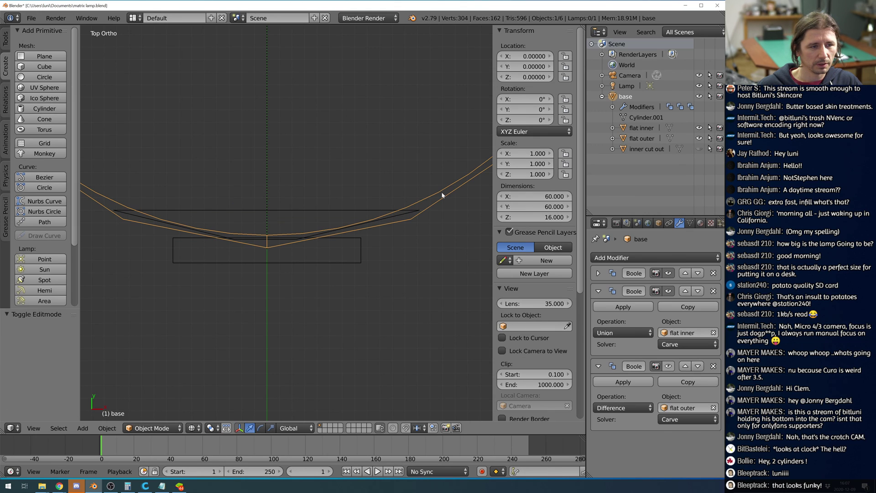
right_click(442, 195)
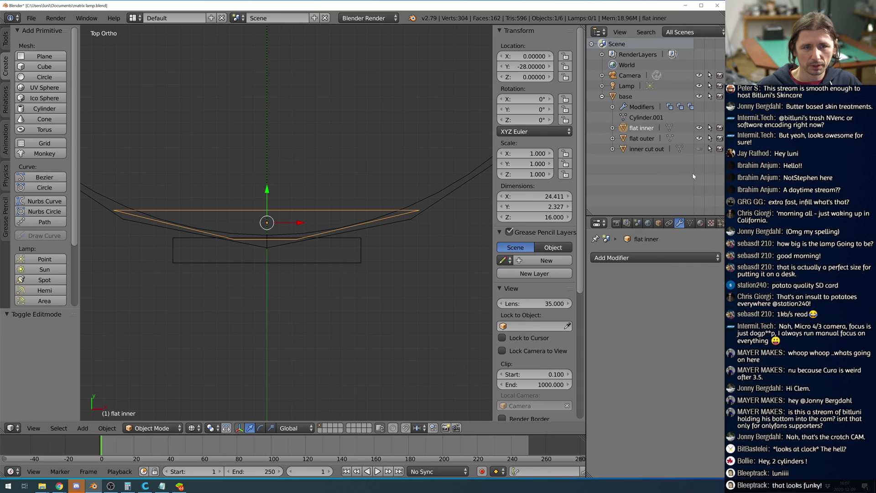
left_click(699, 128)
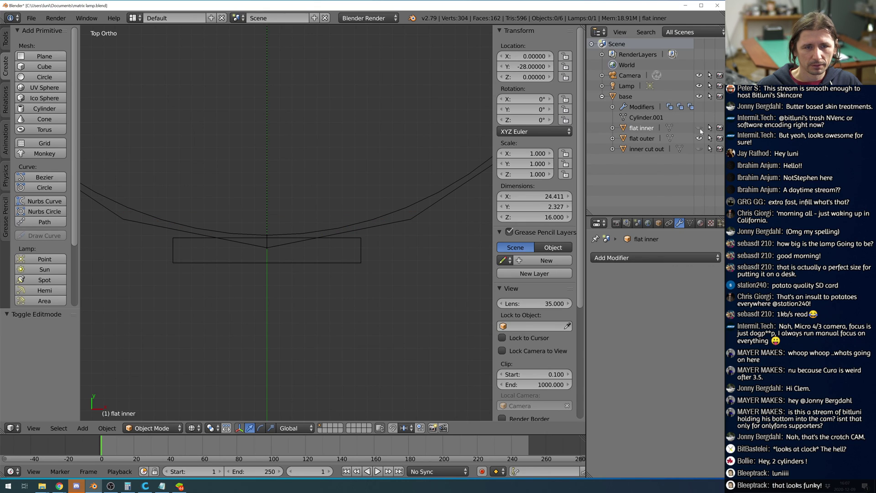
right_click(422, 210)
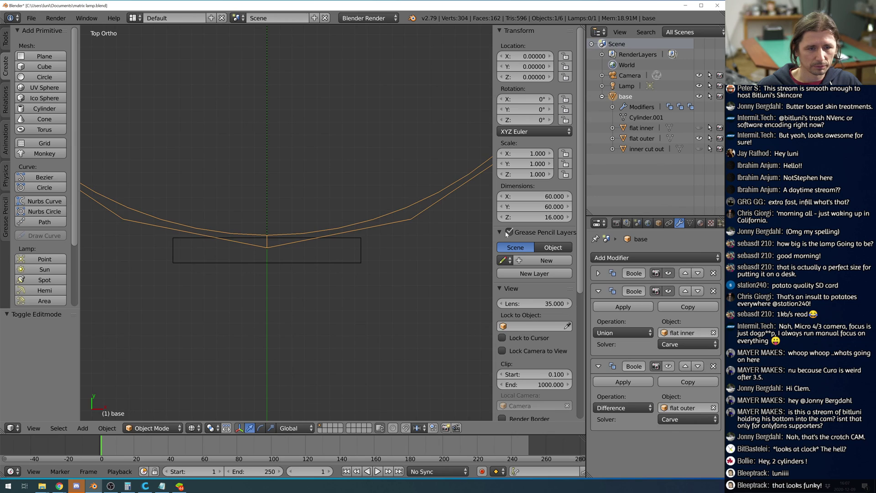
left_click(669, 291)
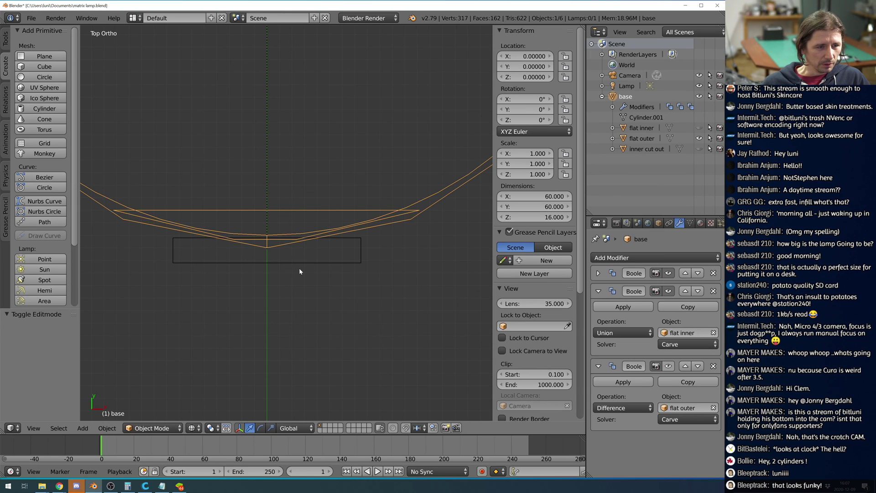
Move the flat outer object toward the base and set its Y location to -29.6.
right_click(317, 263)
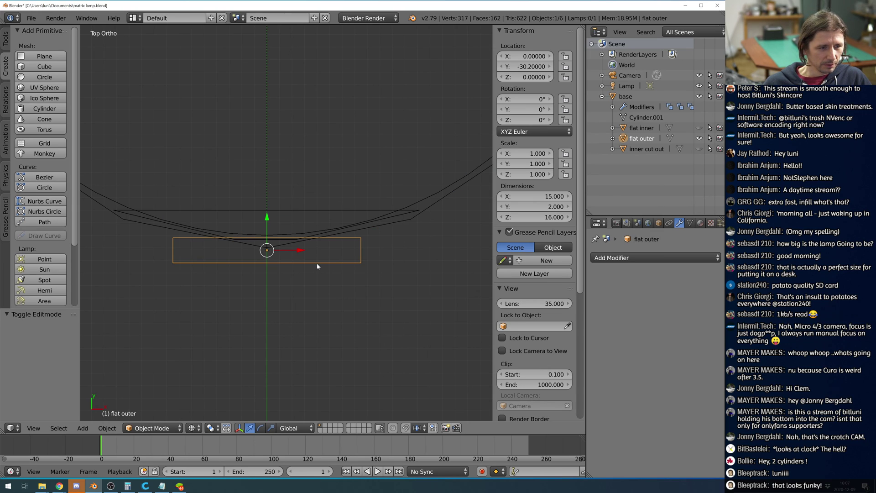
left_click_drag(267, 219, 272, 210)
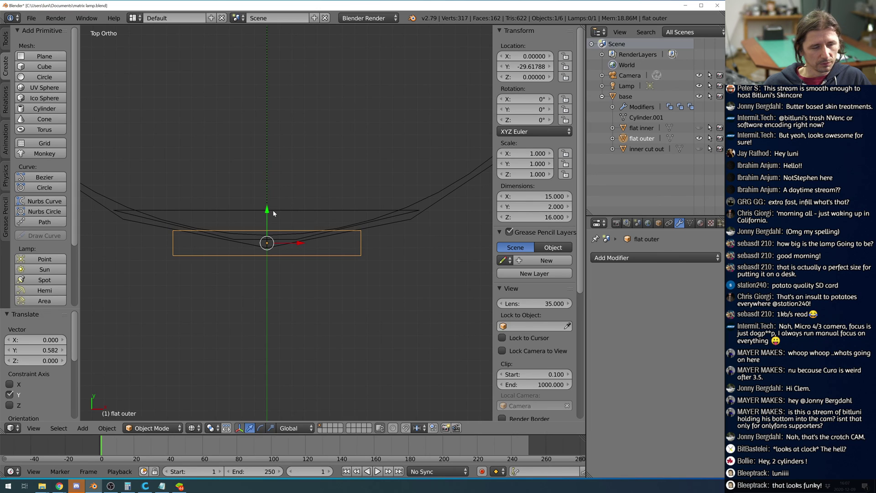
double_click(541, 67)
key("BackSpace")
key("BackSpace")
key("BackSpace")
key("BackSpace")
key("Return")
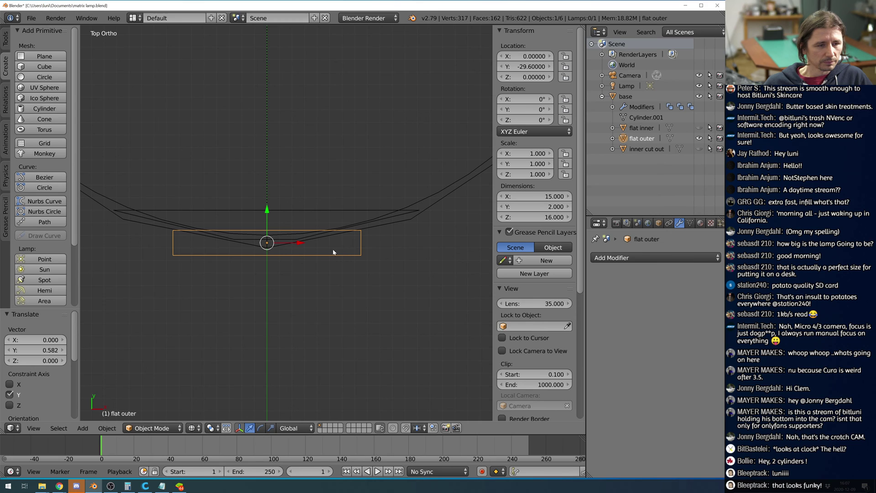
Enable viewport display of the base's flat outer Difference modifier and inspect the ring in perspective.
right_click(374, 226)
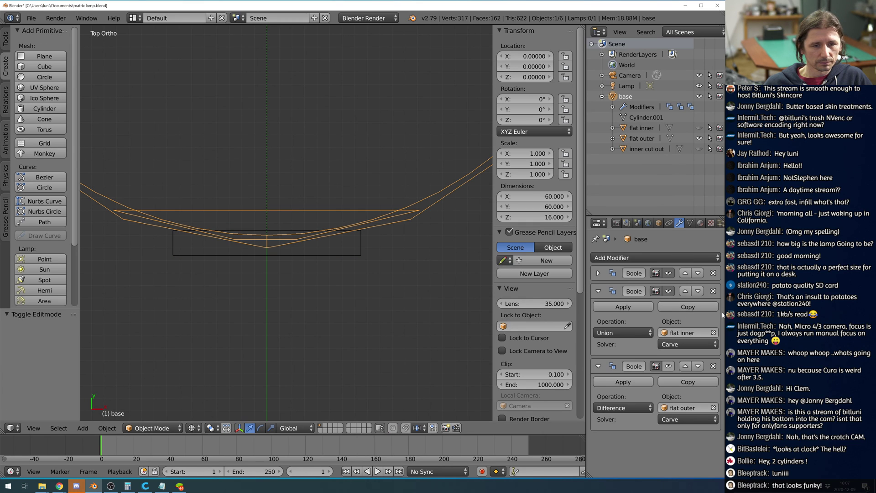
left_click(668, 366)
middle_click_drag(398, 320, 427, 303)
scroll(395, 317, "down", 6)
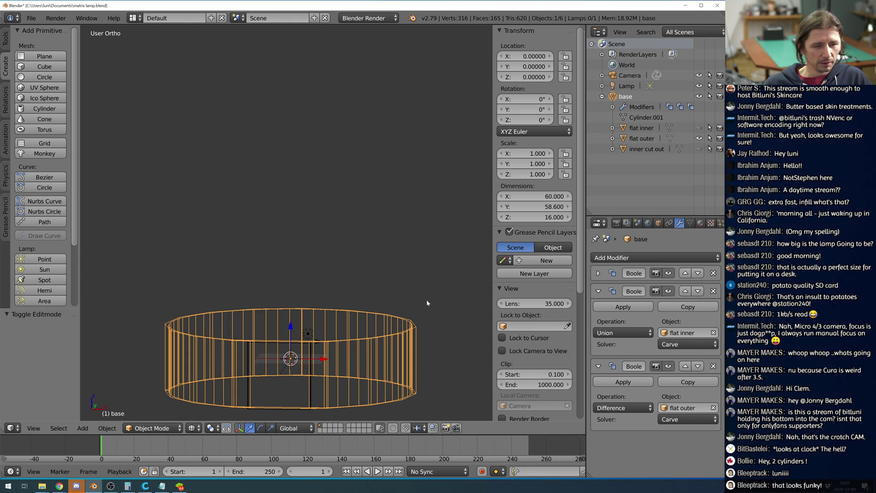
Examine the base's underlying mesh, flat inner's dimensions and the modified ring's complete outline from above.
key("Tab")
right_click(416, 371)
key("Tab")
key("Tab")
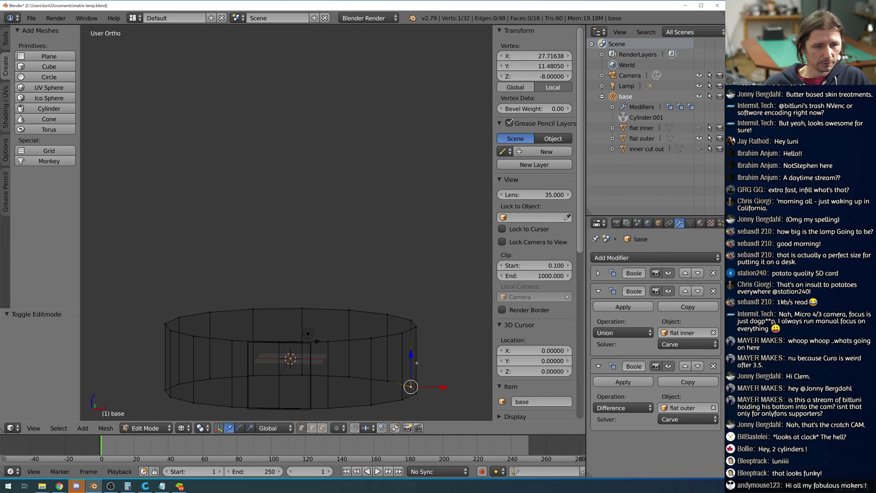
middle_click_drag(413, 388, 420, 373)
key("Tab")
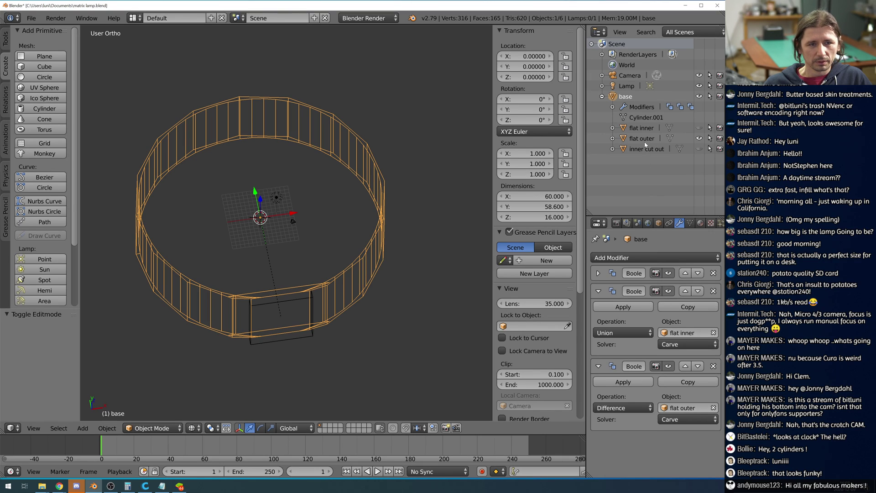
left_click(642, 129)
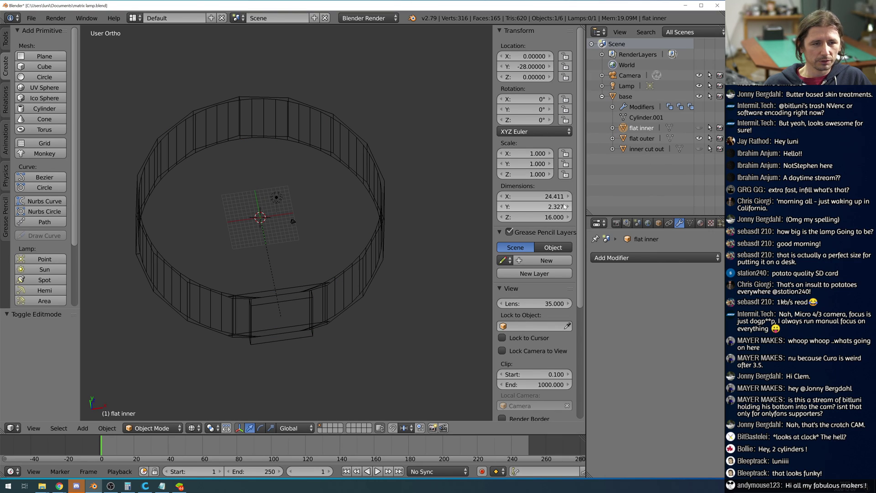
key("KP_7")
scroll(374, 206, "down", 3)
middle_click_drag(393, 251, 361, 278, "shift")
scroll(407, 305, "up", 1)
scroll(362, 322, "up", 2)
right_click(431, 208)
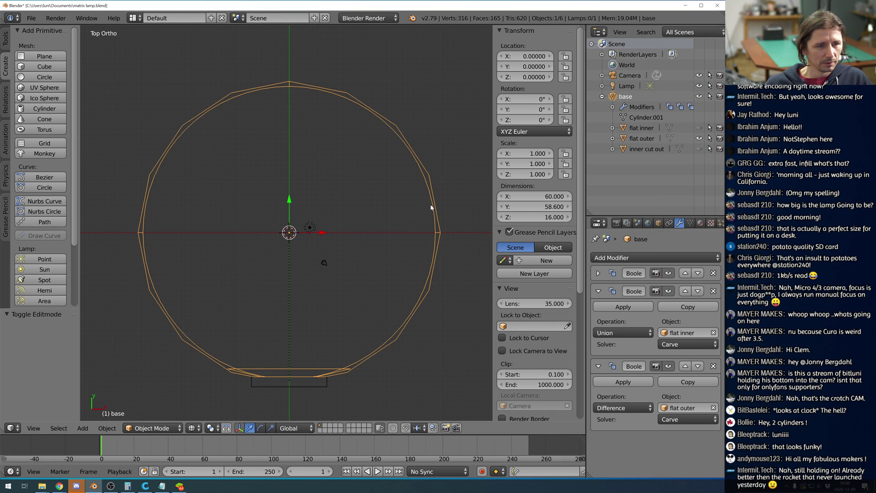
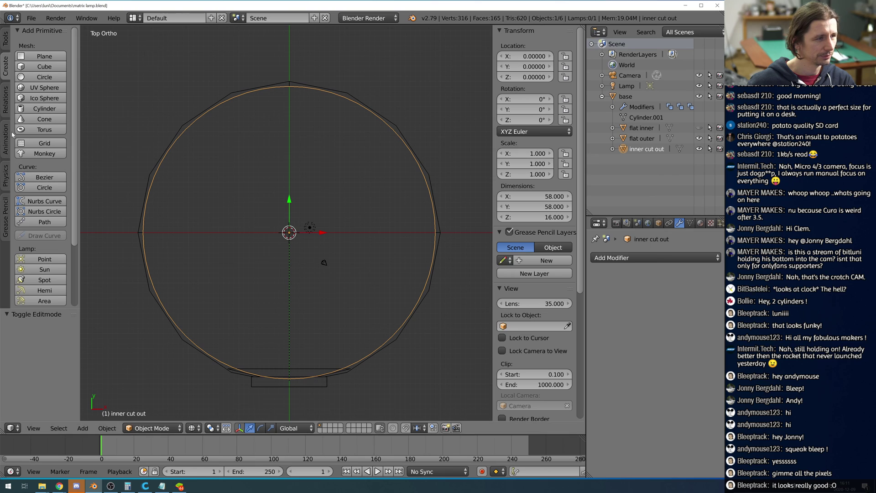
Add a 16-vertex cylinder with radius 28 and depth 16 to the inner cut out mesh.
key("Tab")
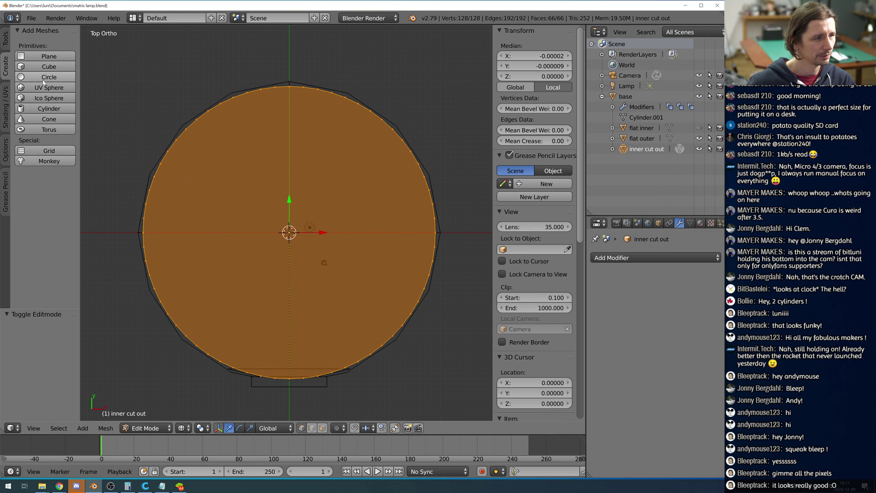
left_click(53, 104)
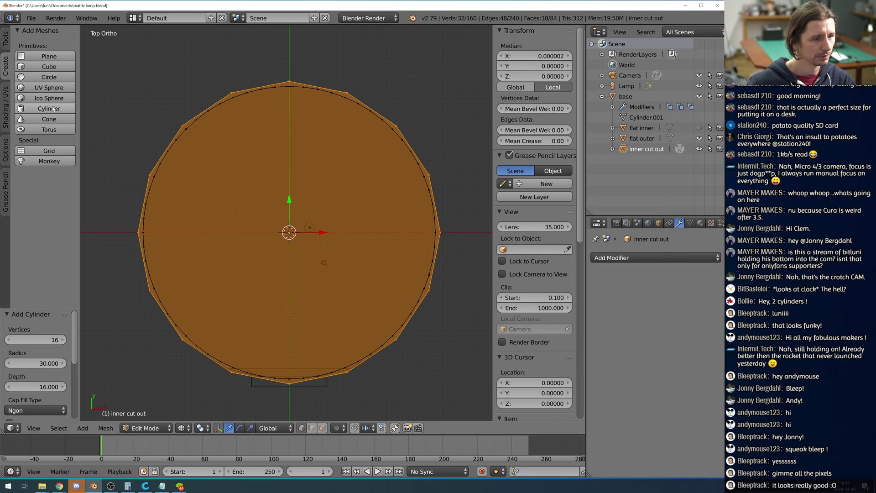
left_click(36, 363)
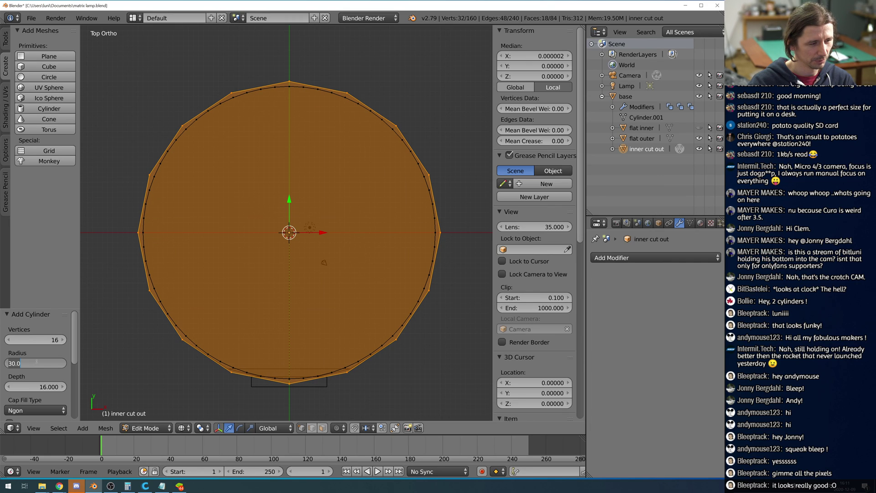
type("2")
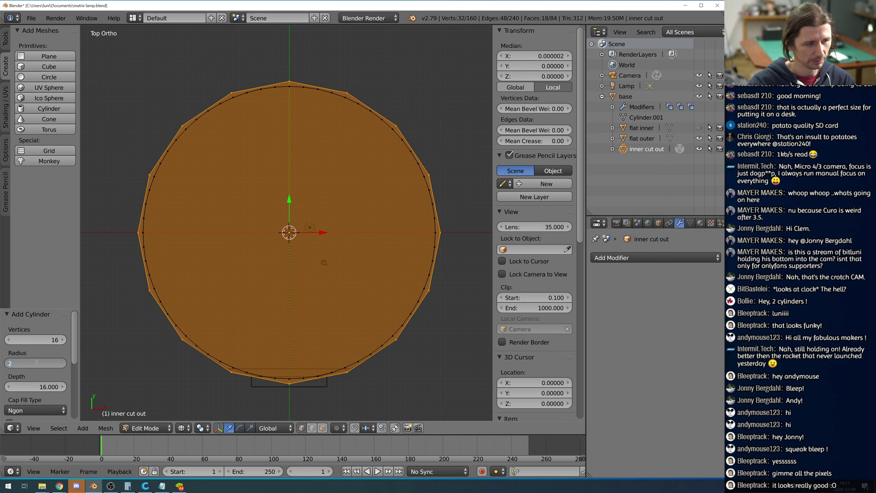
type("8")
key("Return")
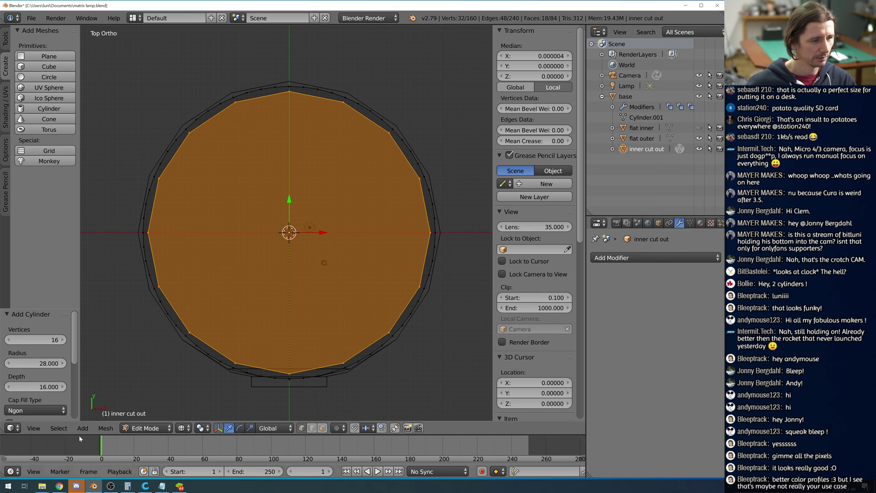
Delete the old smooth cylinder's vertices from the inner cut out mesh, keeping only the 16-sided one.
left_click(59, 428)
left_click(106, 391)
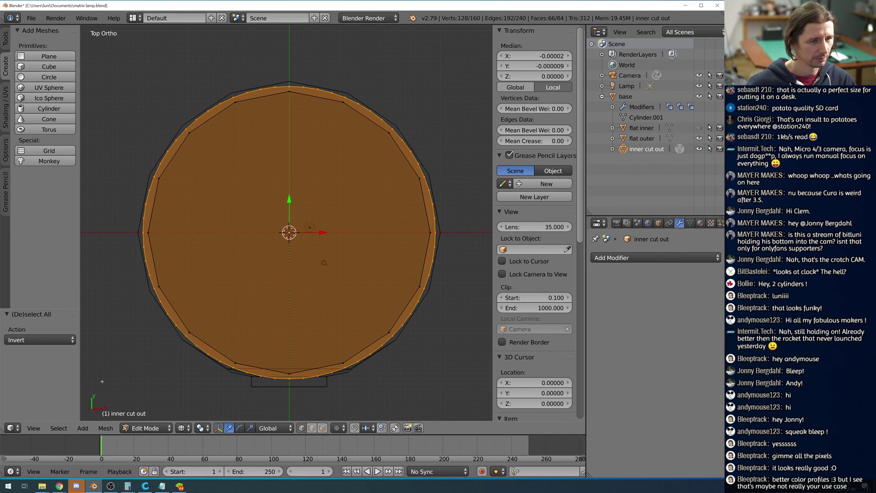
key("x")
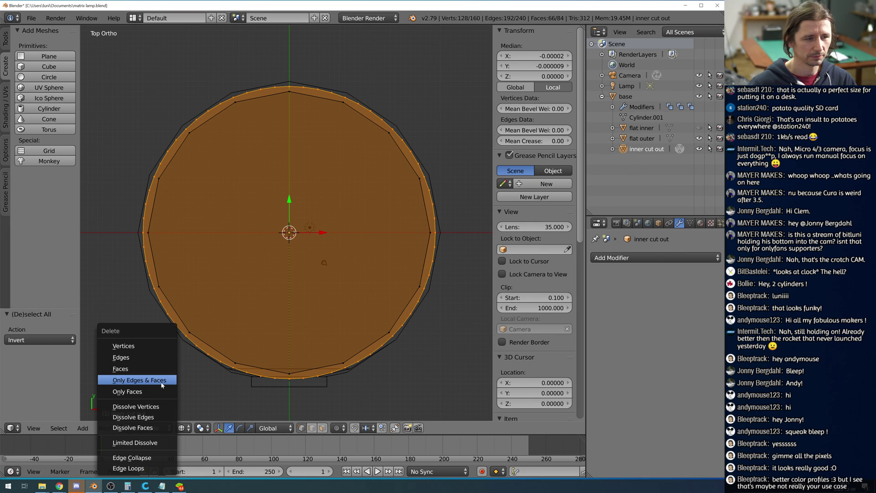
left_click(146, 348)
key("Tab")
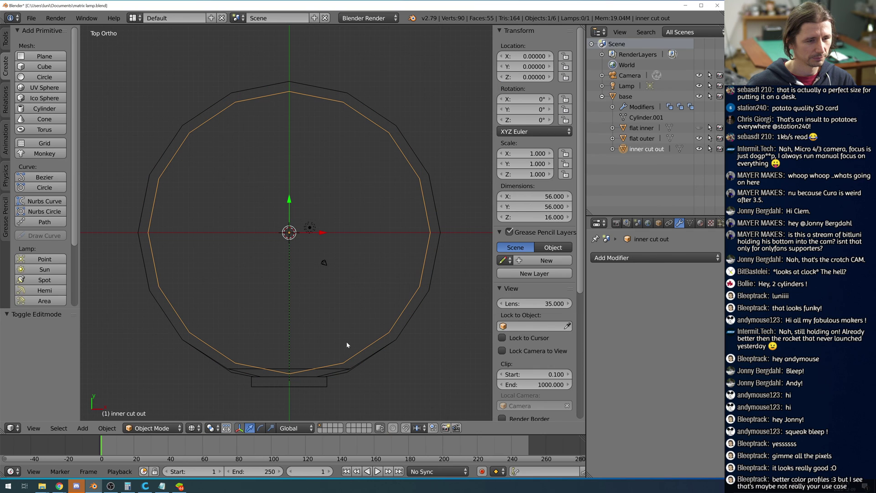
Hide the inner cut out object and toggle the viewport display of the base's flat outer Difference modifier off and on.
left_click(699, 149)
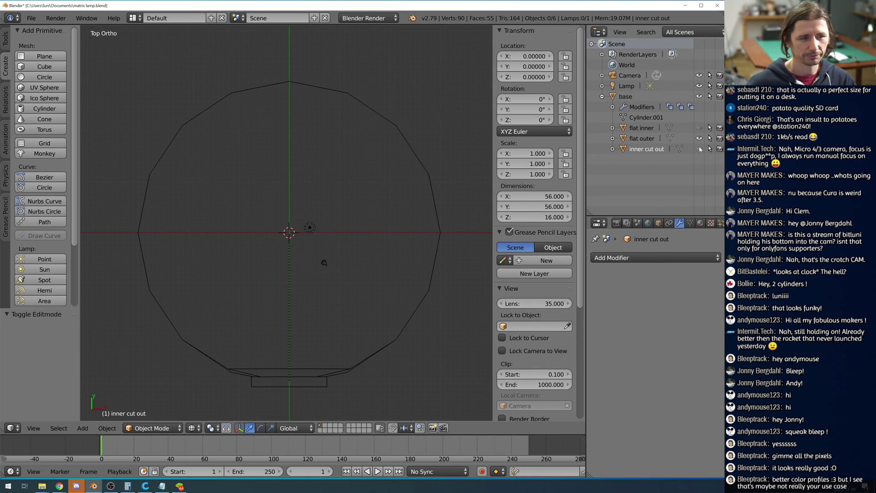
right_click(420, 297)
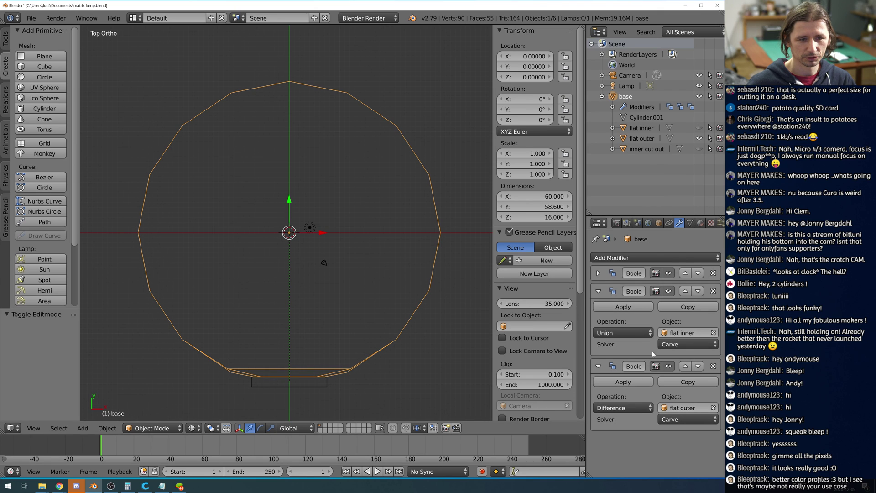
left_click(667, 366)
left_click(667, 366)
Examine the faceted ring at an angle and from the front, and its flat front section closely from above.
middle_click_drag(412, 328, 361, 348)
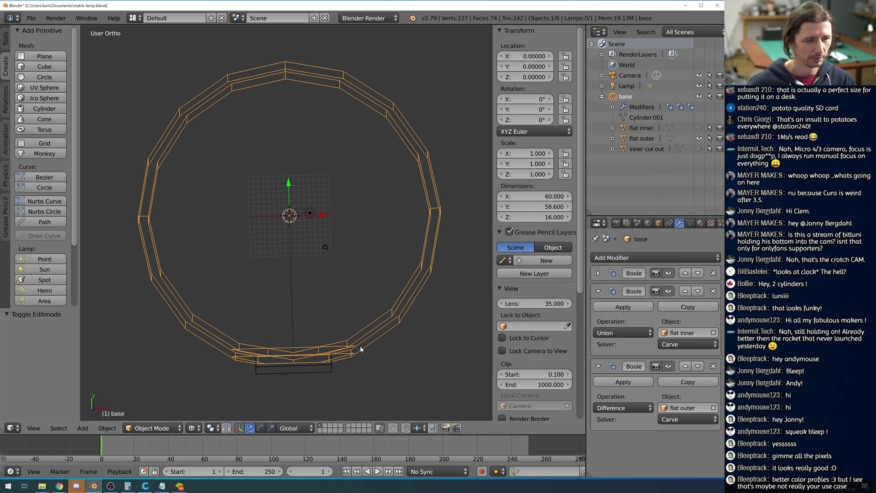
scroll(361, 346, "up", 1)
scroll(360, 347, "down", 2)
scroll(360, 346, "up", 1)
key("KP_1")
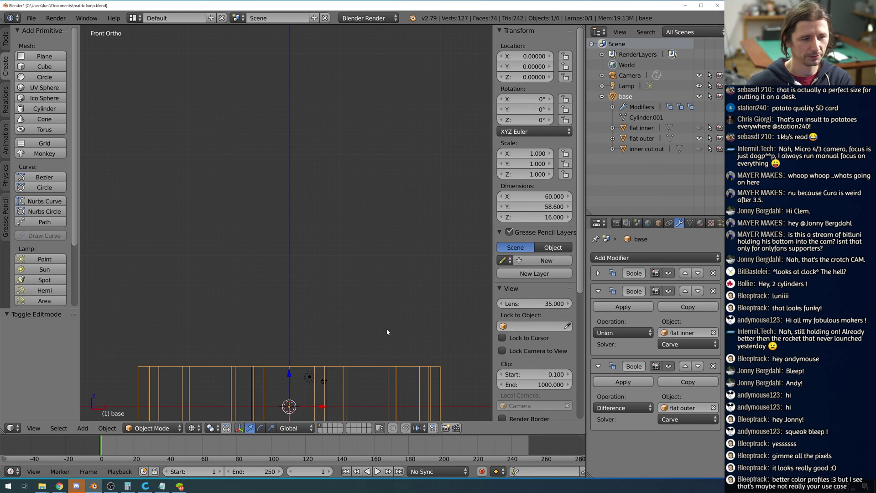
key("KP_7")
scroll(341, 340, "up", 4)
scroll(340, 340, "down", 4)
middle_click_drag(341, 340, 360, 229, "shift")
scroll(346, 307, "up", 4)
middle_click_drag(346, 307, 301, 225, "shift")
scroll(333, 293, "up", 3)
scroll(331, 294, "down", 2)
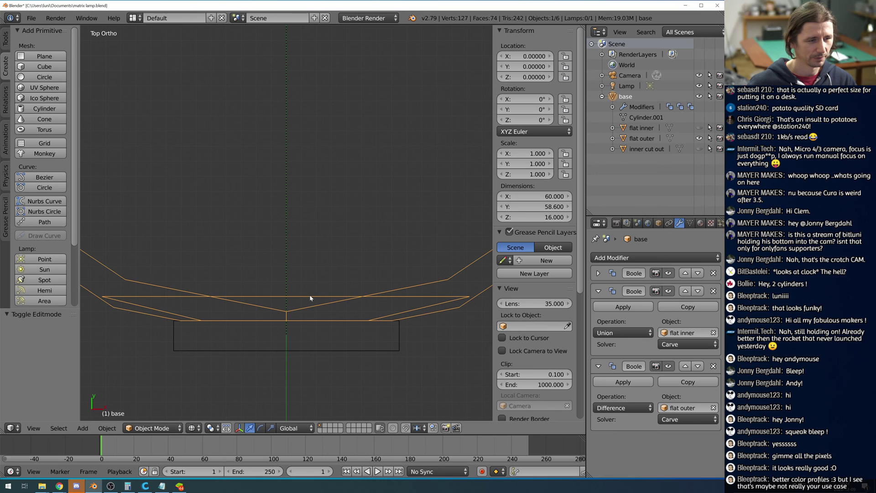
Unhide flat inner, move it along Y to about -27.03, and move flat outer along Y to about -28.98.
left_click(699, 128)
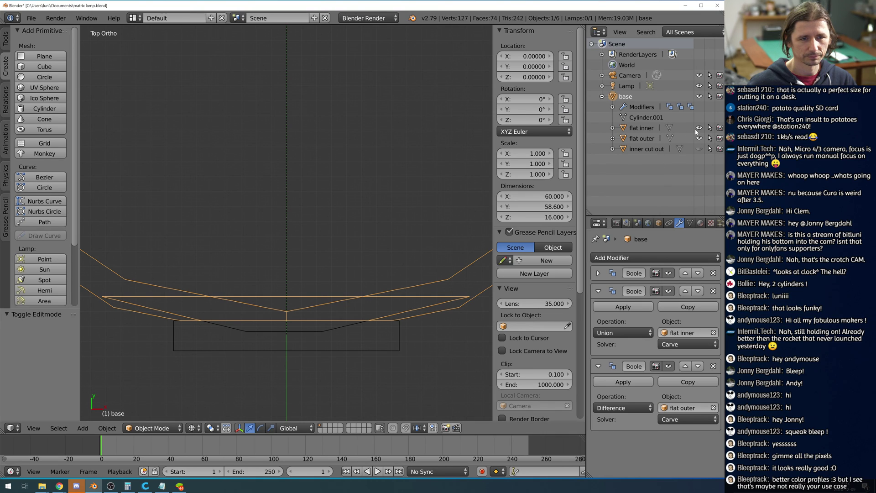
right_click(318, 299)
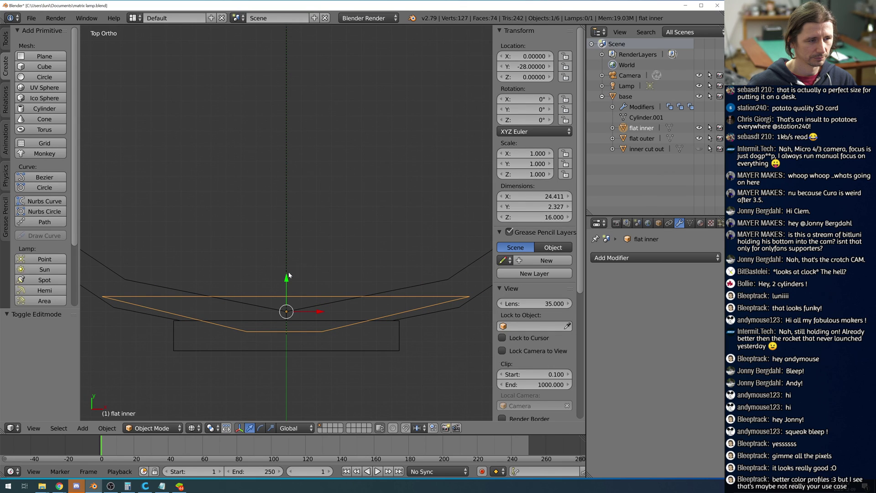
left_click_drag(288, 281, 288, 266)
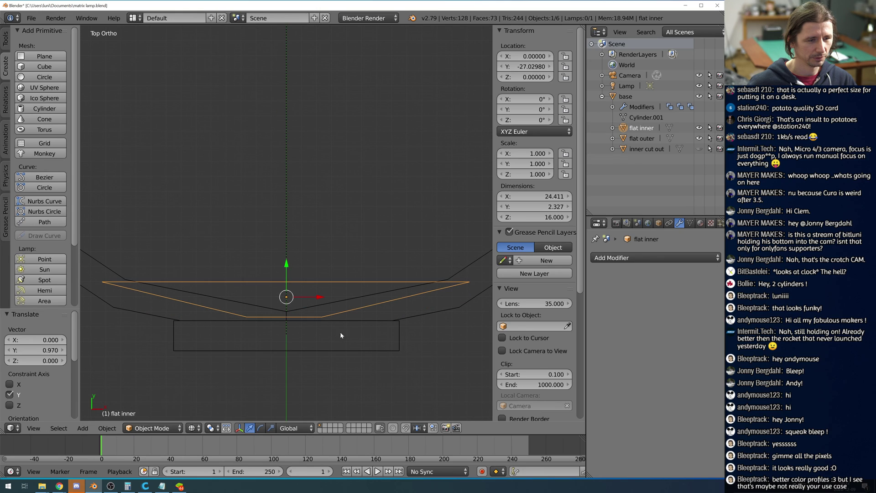
right_click(364, 352)
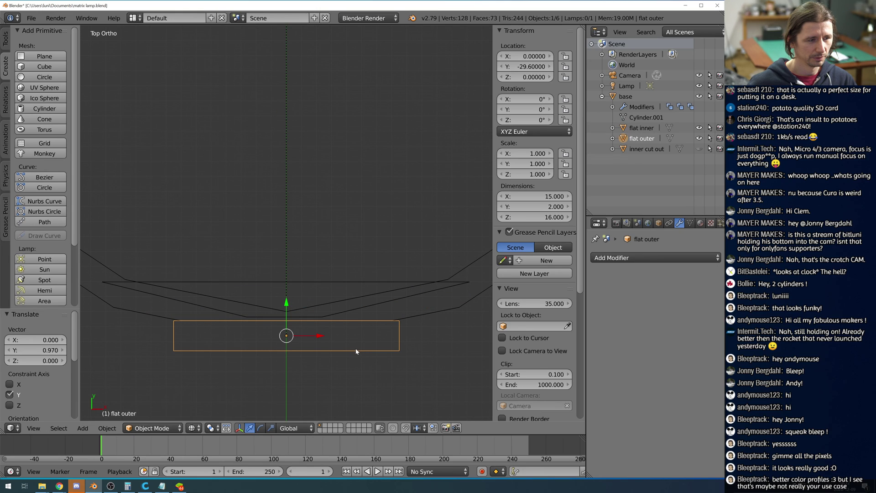
left_click_drag(286, 303, 287, 295)
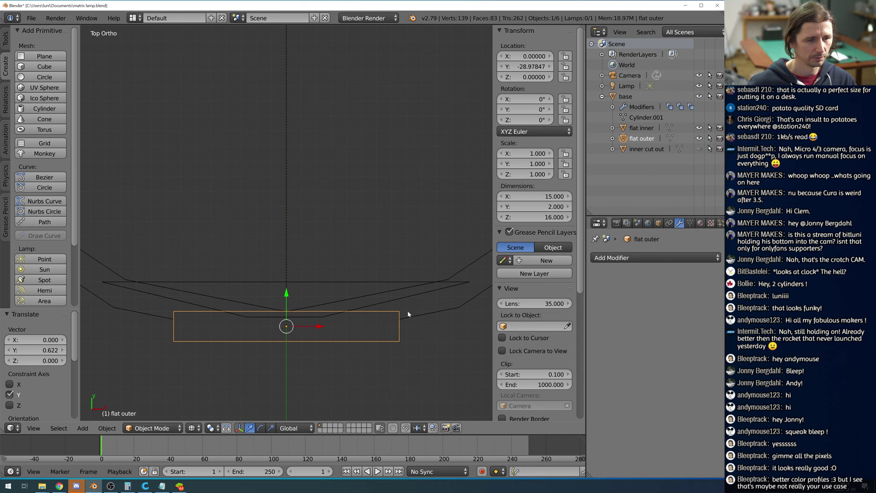
Widen the flat outer mesh to about 24.43 by moving its two end faces outward along X.
key("Tab")
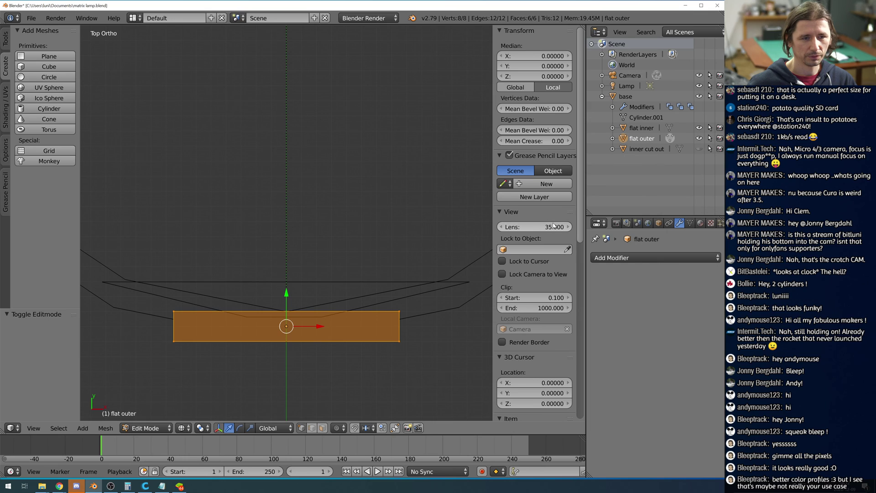
key("a")
key("b")
left_click_drag(369, 248, 442, 368)
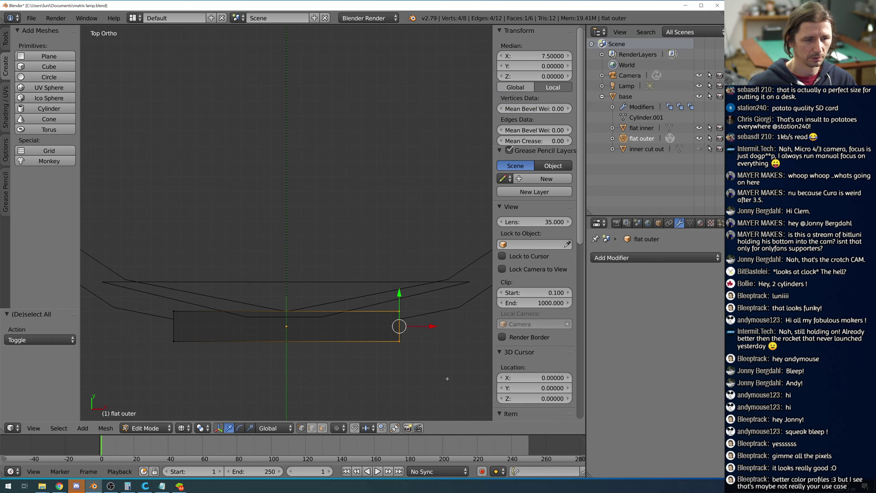
left_click_drag(433, 326, 502, 325)
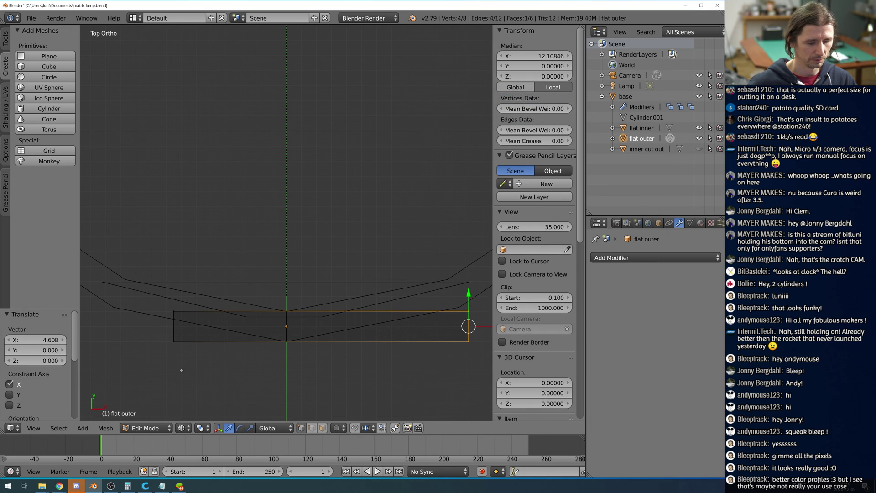
key("a")
key("b")
left_click_drag(155, 269, 207, 378)
left_click_drag(202, 325, 130, 326)
key("Tab")
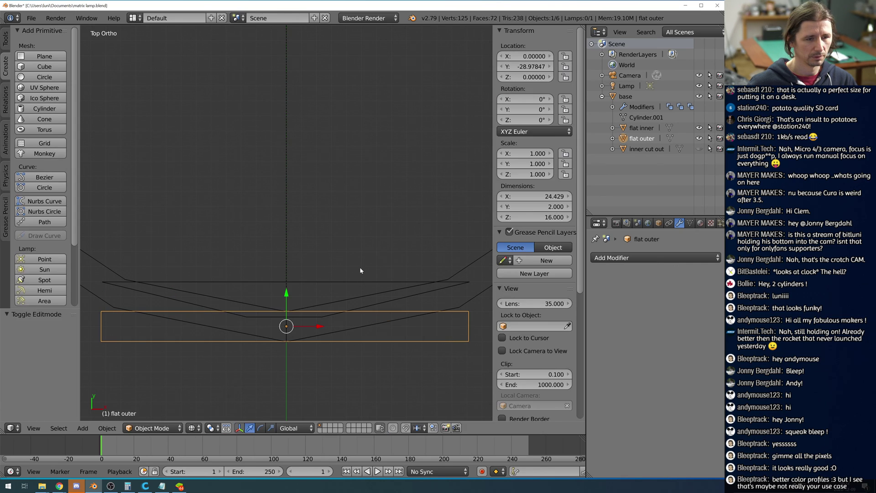
Set the flat inner object's Y location to -27.
right_click(314, 279)
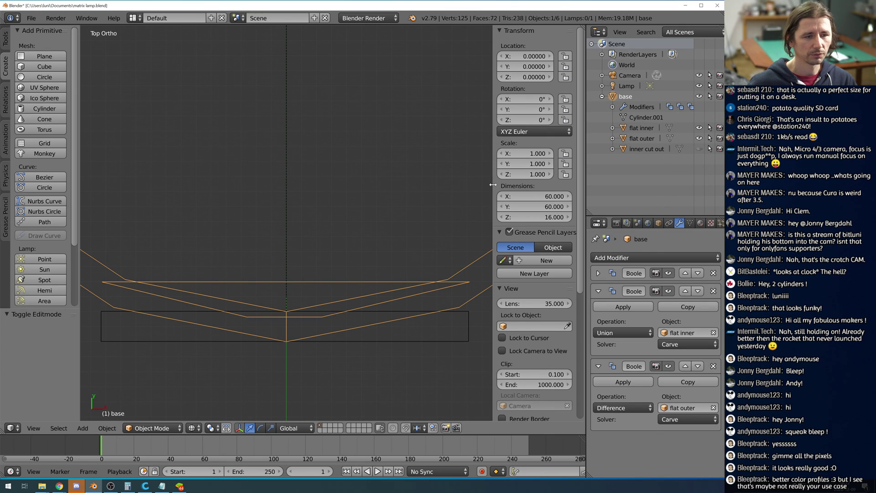
right_click(358, 282)
left_click(525, 66)
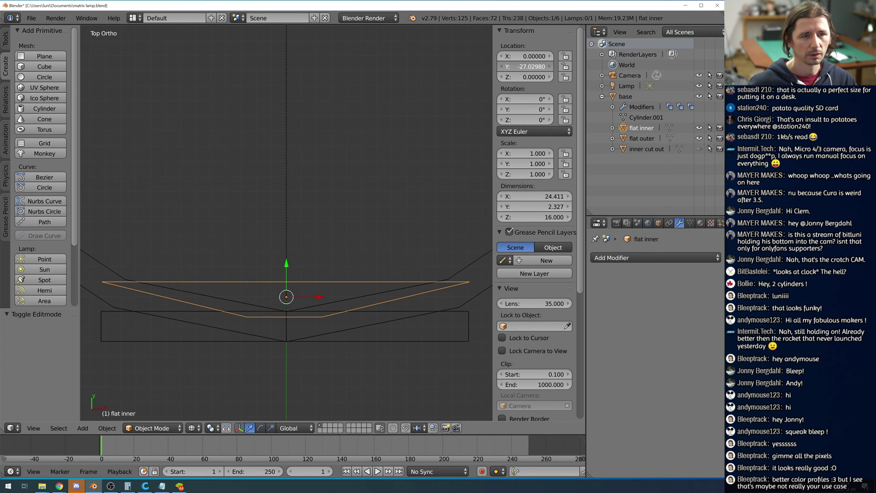
key("BackSpace")
key("BackSpace")
key("BackSpace")
key("BackSpace")
key("Return")
Set the flat outer object's Y location to -29.
right_click(368, 344)
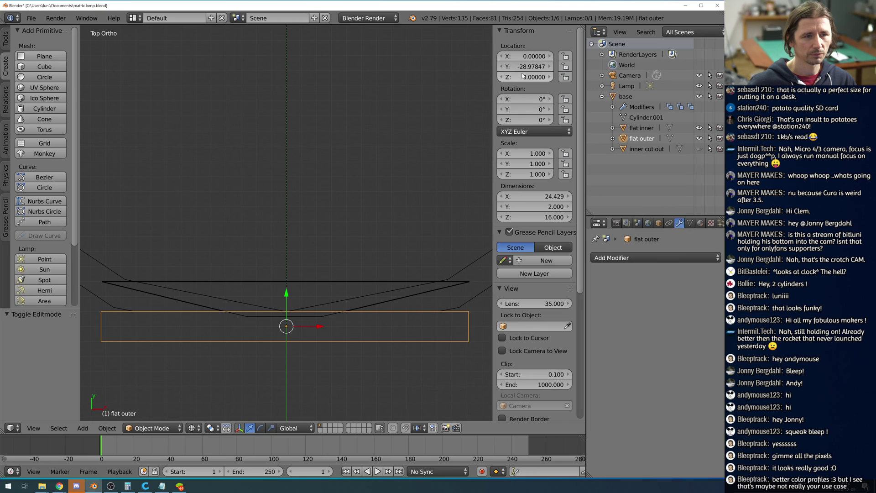
left_click(536, 66)
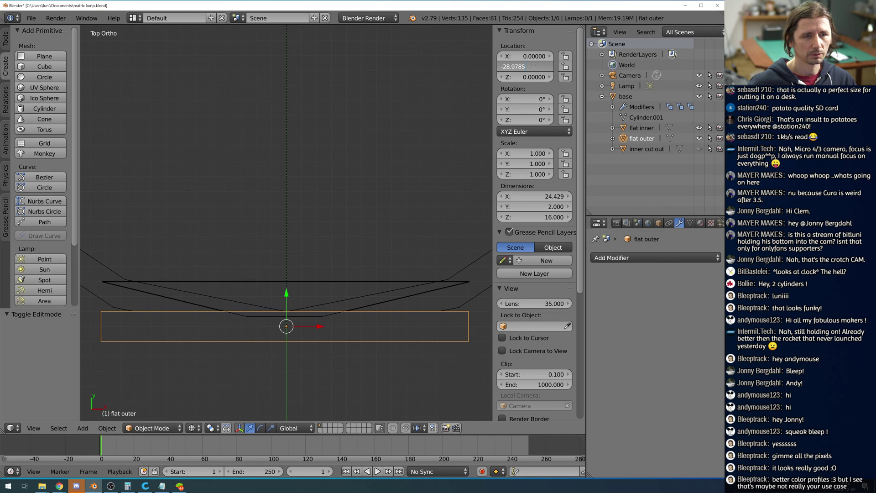
key("BackSpace")
key("BackSpace")
key("BackSpace")
type("9")
key("Return")
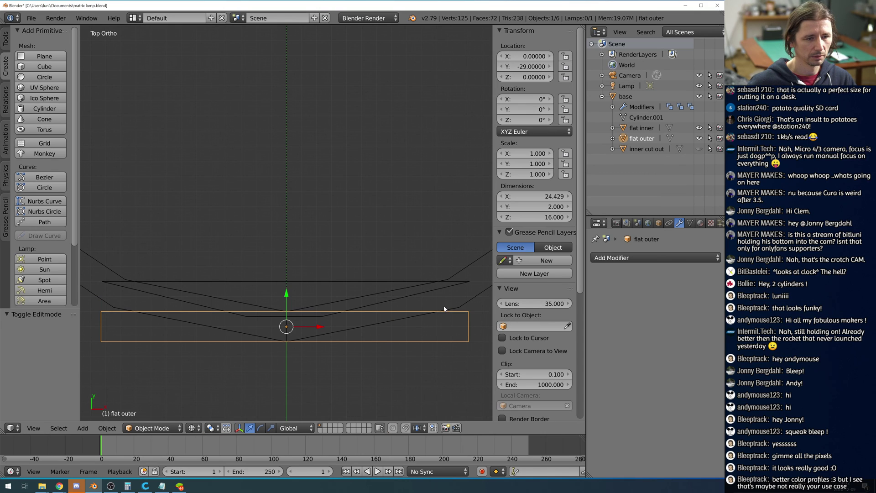
Hide flat outer and flat inner, and toggle the viewport display of the base's flat inner Union modifier.
right_click(471, 303)
scroll(446, 306, "down", 3)
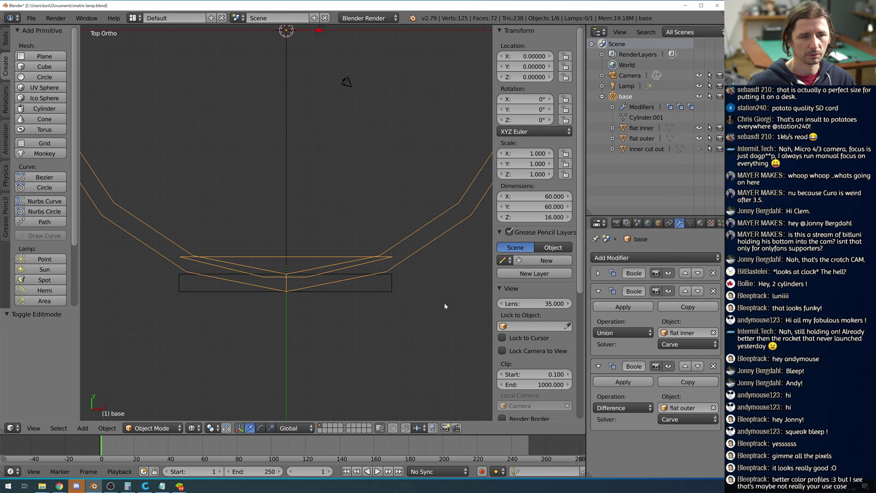
left_click(698, 138)
left_click(698, 128)
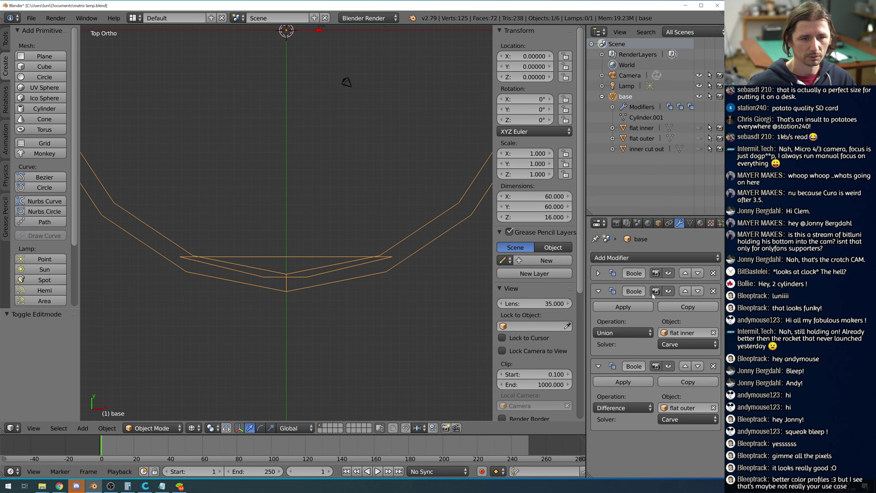
left_click(668, 290)
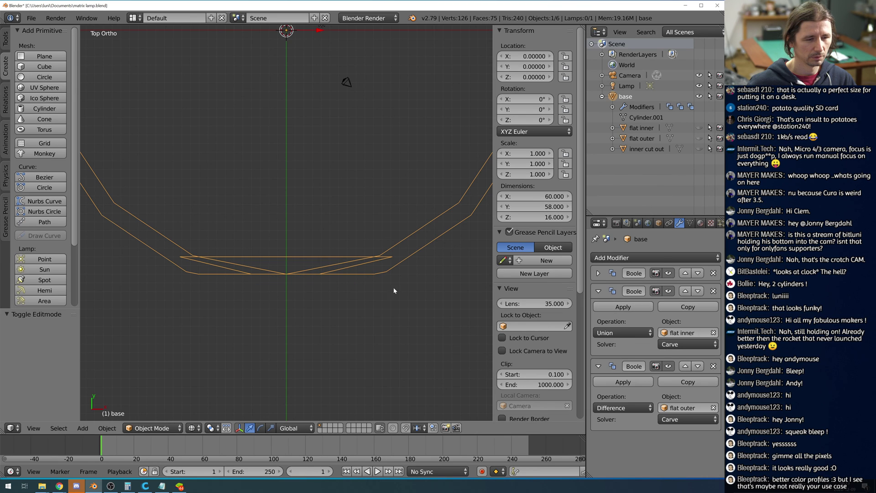
Examine the base ring's flat front section and adjoining facets at an angle, both close up and as a whole.
mouse_move(365, 284)
middle_mouse_down()
mouse_move(384, 250)
mouse_move(348, 287)
mouse_move(350, 297)
mouse_move(371, 294)
middle_mouse_up()
scroll(370, 282, "down", 3)
scroll(374, 293, "up", 2)
scroll(374, 293, "down", 2)
scroll(372, 296, "up", 4, "shift")
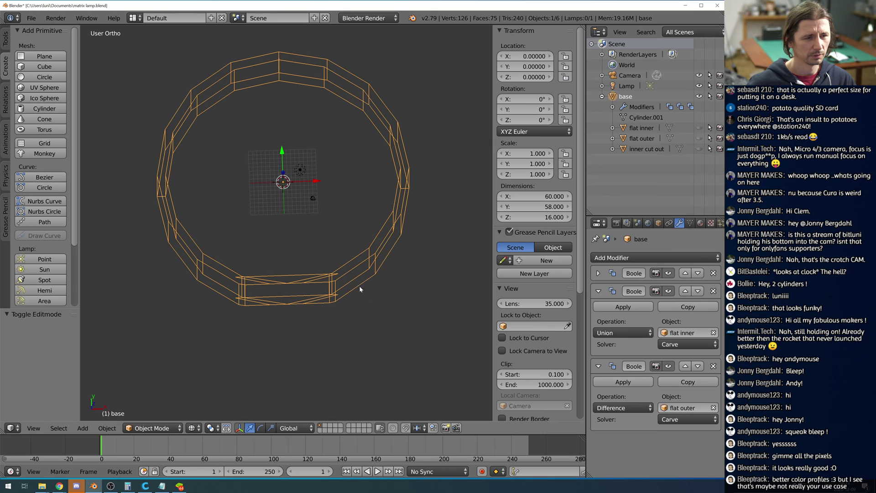
scroll(358, 283, "up", 4)
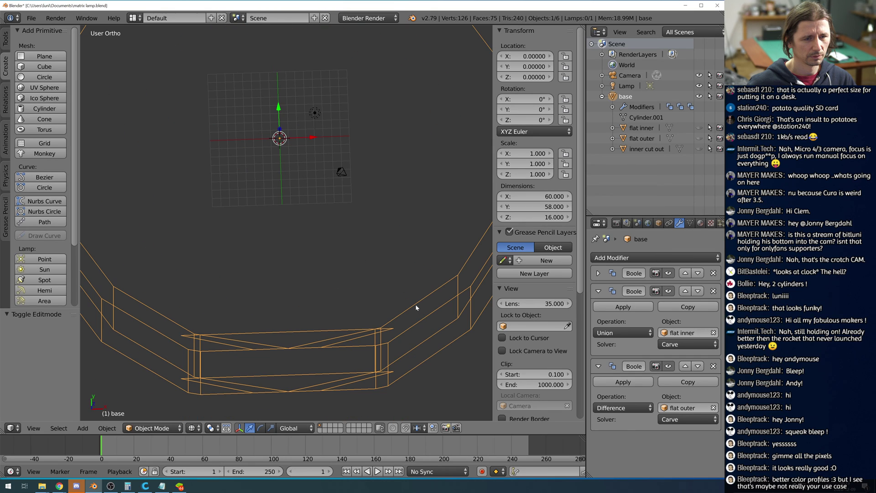
scroll(414, 303, "down", 3)
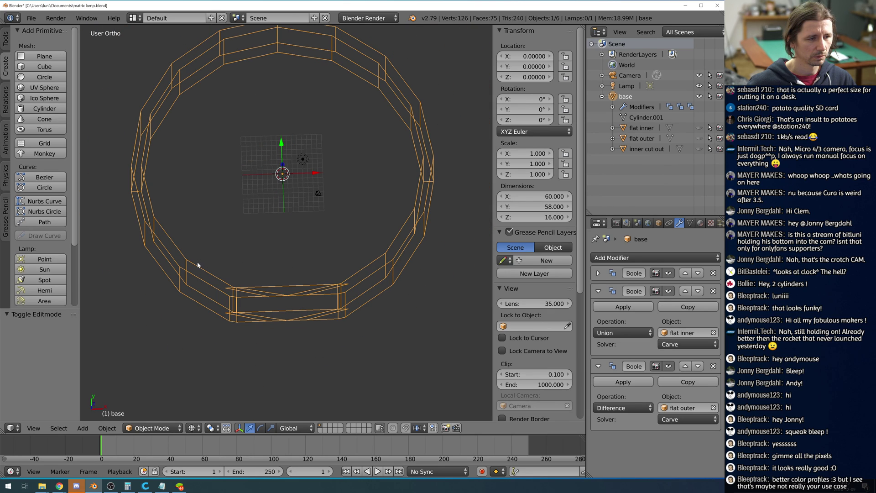
scroll(208, 269, "up", 3)
scroll(228, 275, "down", 2)
scroll(210, 285, "up", 1)
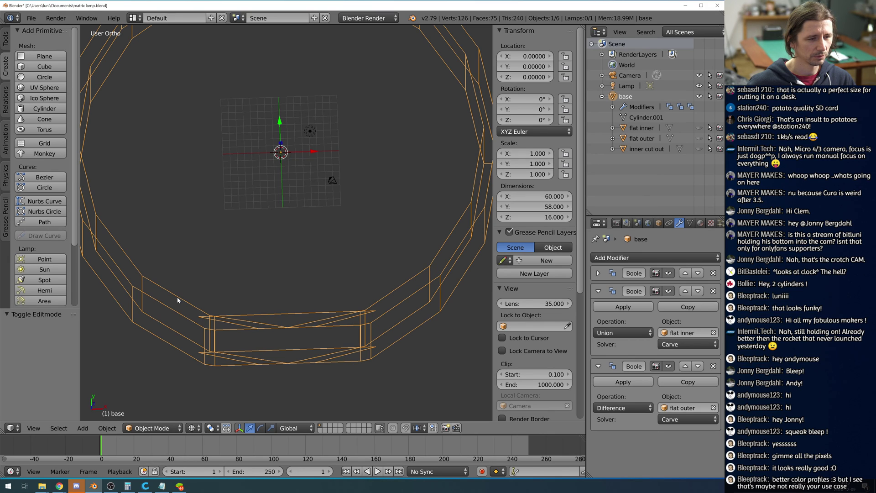
scroll(319, 301, "down", 2)
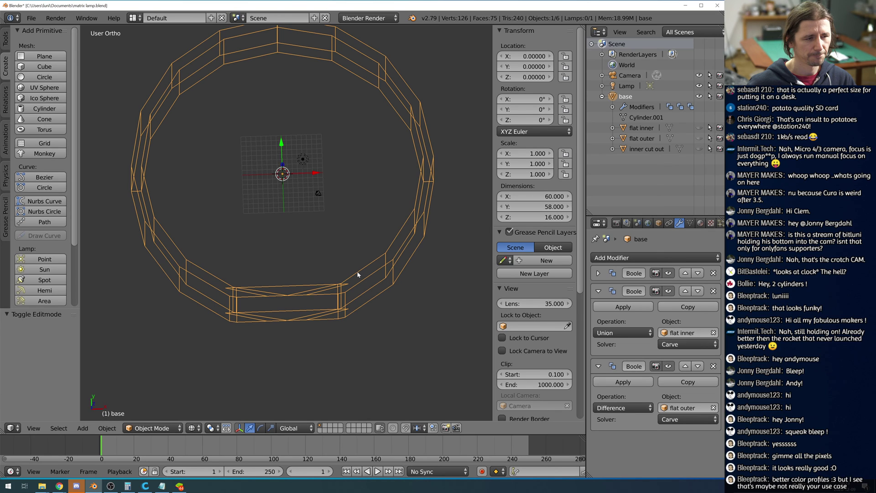
Unhide the inner cut out object and set its X and Y dimensions to 58.
scroll(354, 272, "up", 2)
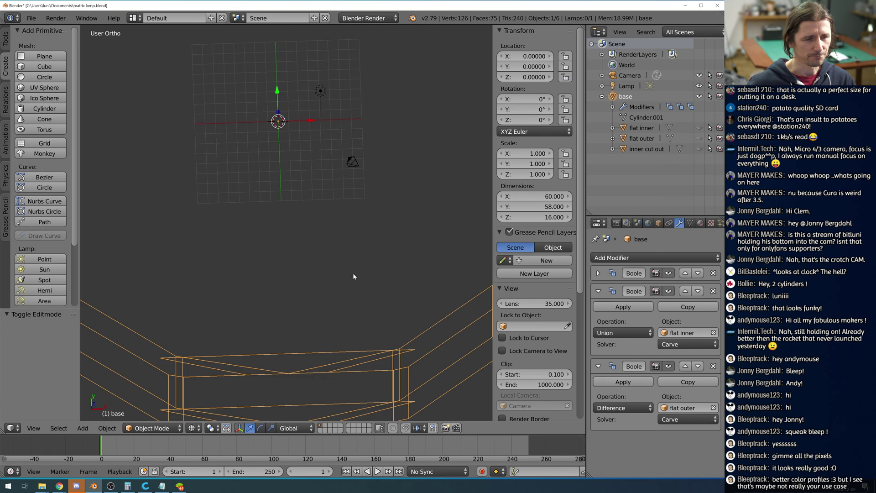
scroll(352, 273, "down", 3)
middle_click_drag(268, 308, 351, 303)
key("Tab")
key("Tab")
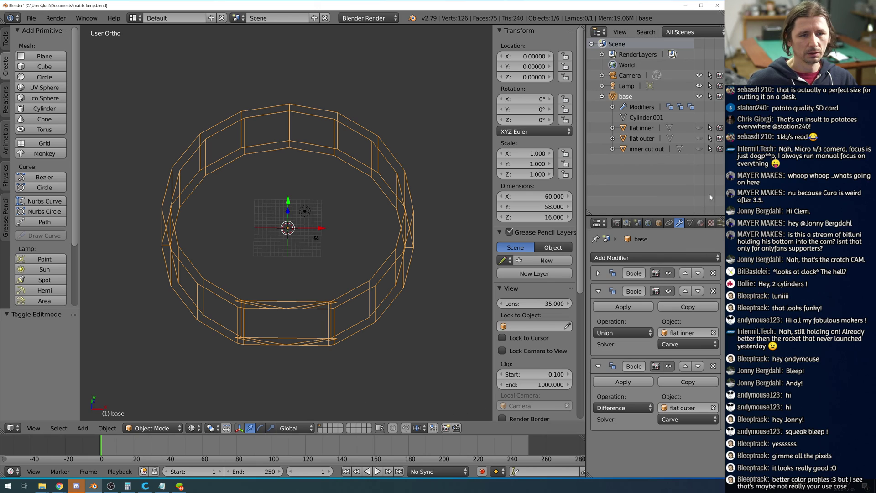
left_click(699, 149)
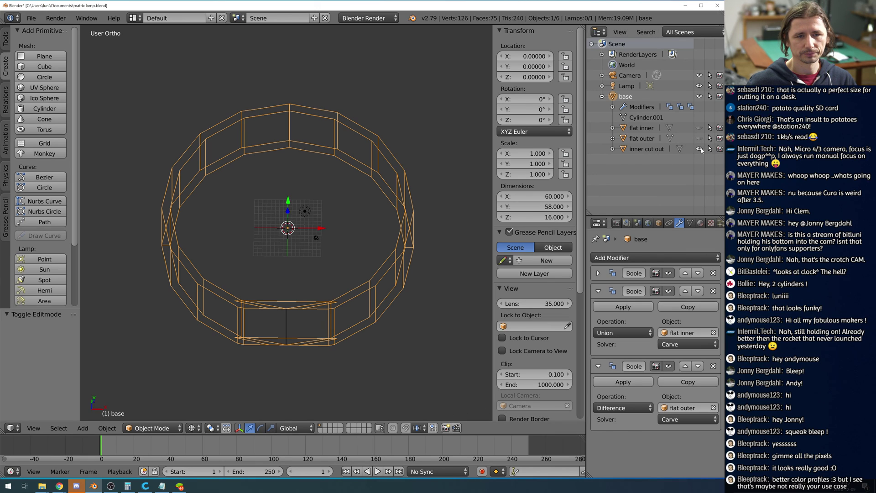
left_click(655, 150)
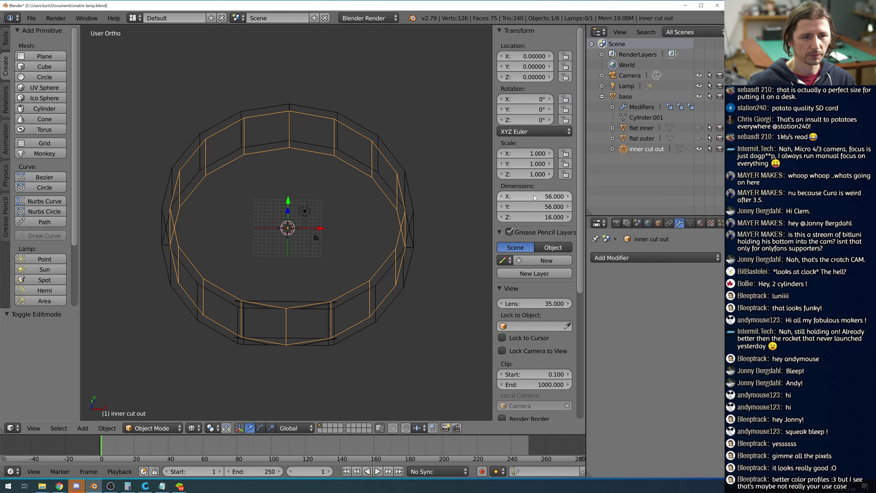
left_click(551, 196)
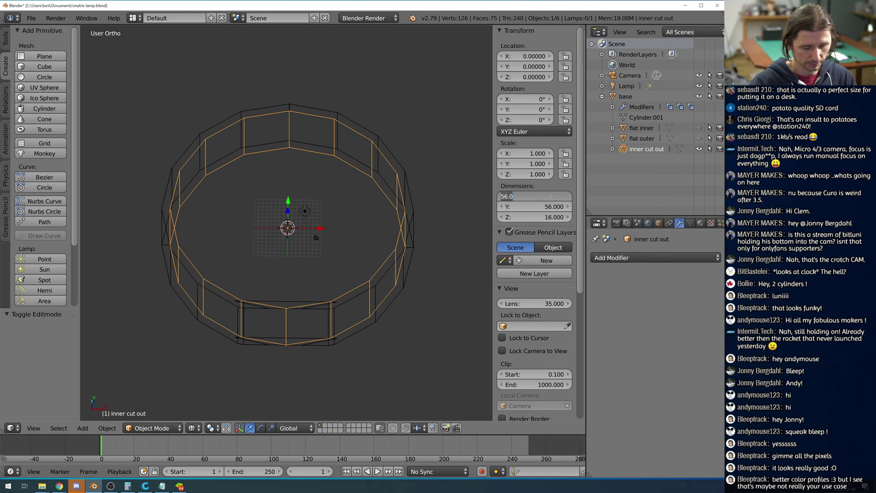
type("58")
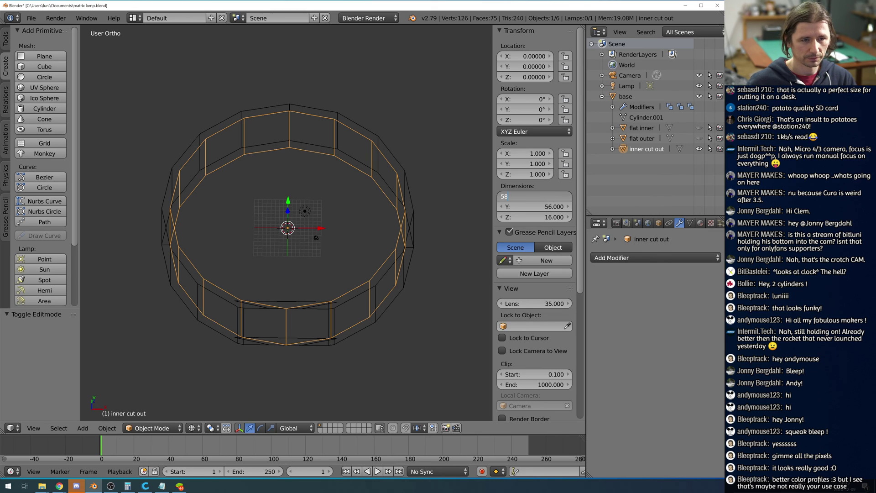
left_click(552, 206)
key("Return")
key("Tab")
key("Tab")
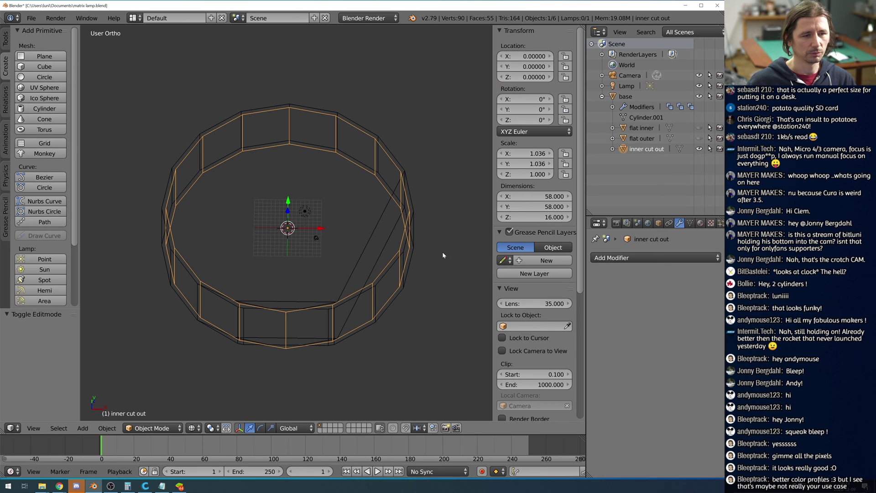
Unhide the flat outer and flat inner objects, keeping inner cut out visible as well.
left_click(699, 149)
left_click(699, 149)
left_click(699, 138)
left_click(699, 128)
right_click(387, 310)
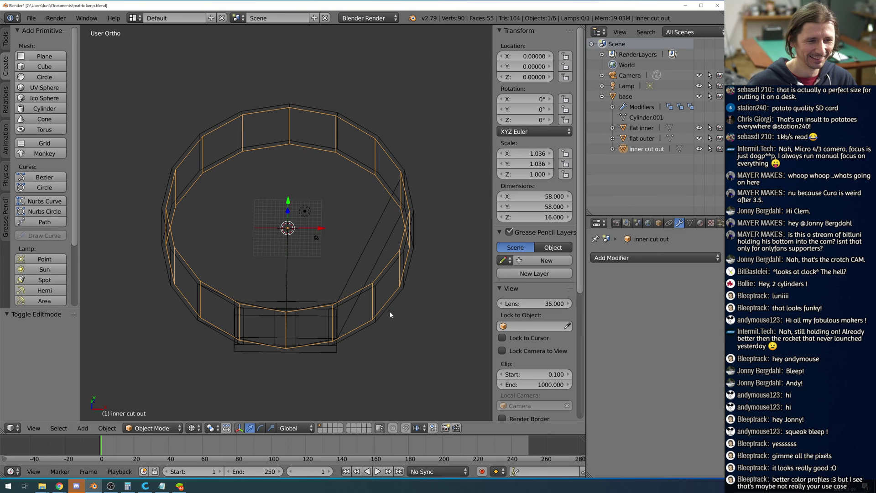
key("g")
key("Escape")
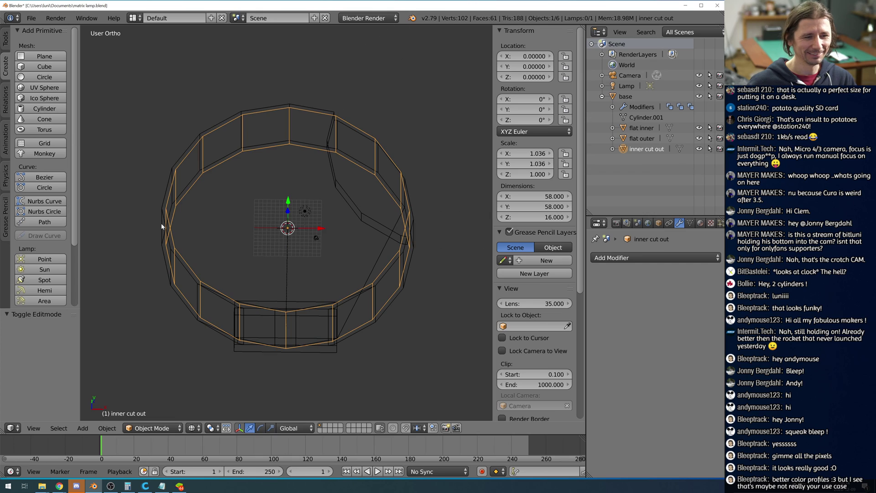
Toggle the viewport display of the base's flat inner Union modifier and inspect the ring's front section from above.
left_click(626, 98)
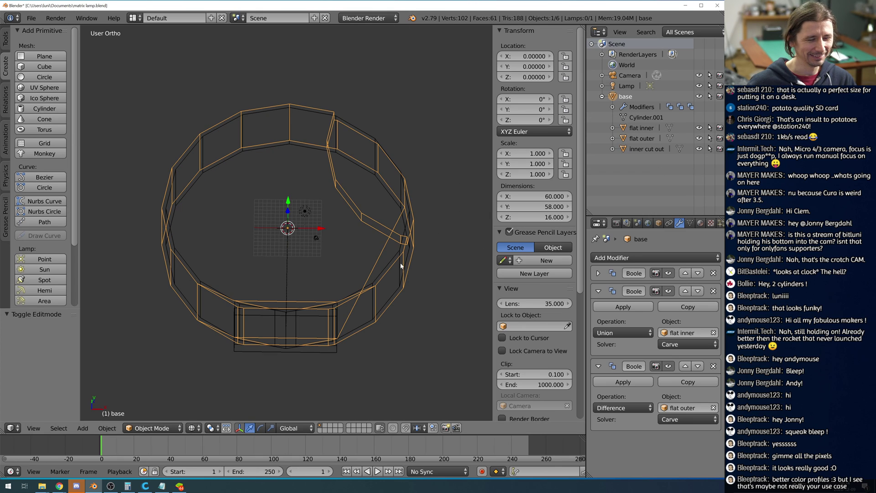
left_click(670, 292)
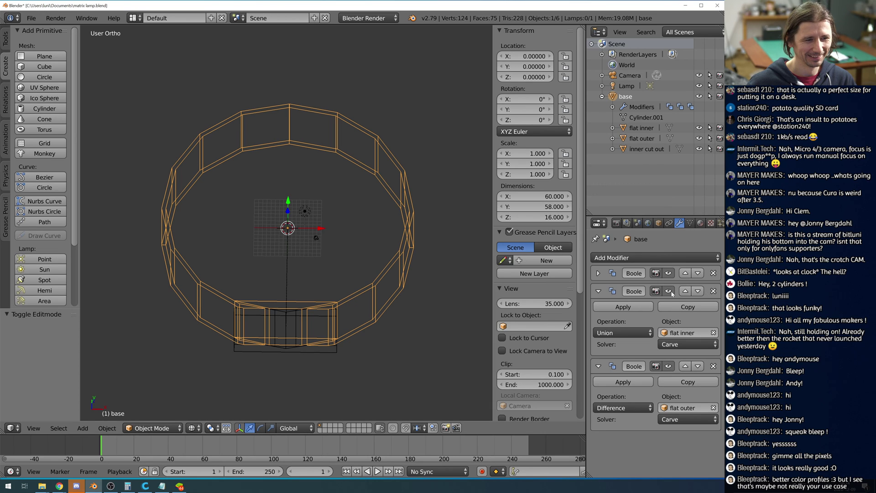
key("KP_7")
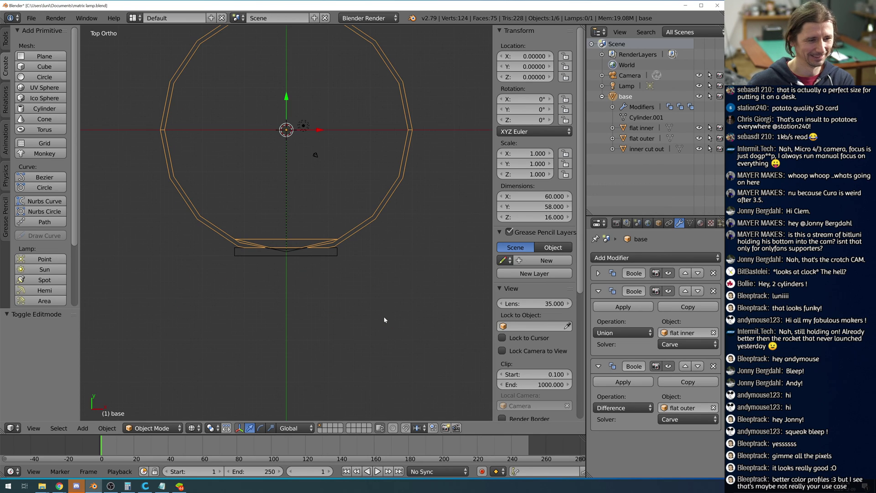
scroll(357, 308, "up", 4)
scroll(365, 307, "up", 3)
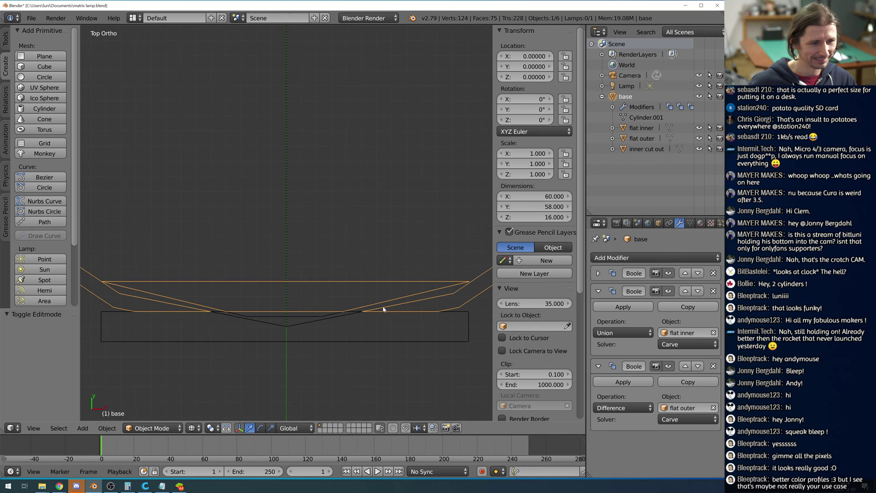
scroll(341, 288, "down", 2)
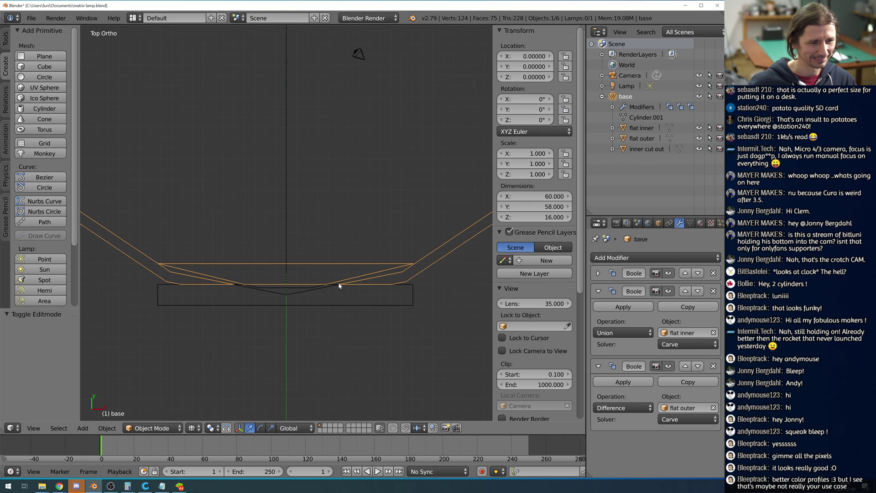
Move the flat inner object outward along Y and set its Y location to -28.
right_click(331, 265)
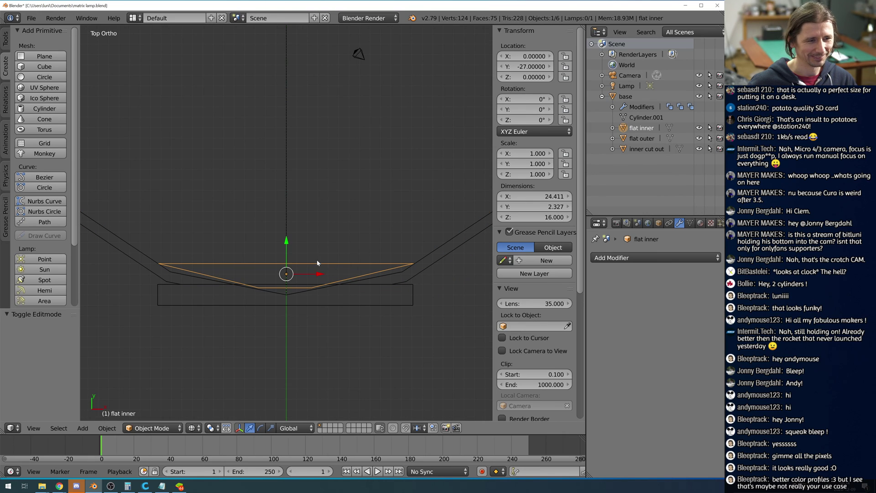
left_click_drag(289, 240, 286, 249)
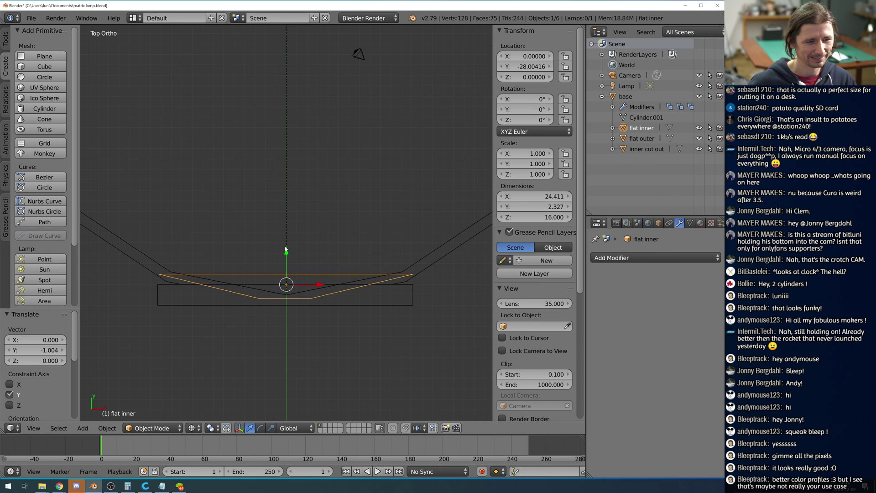
left_click(540, 67)
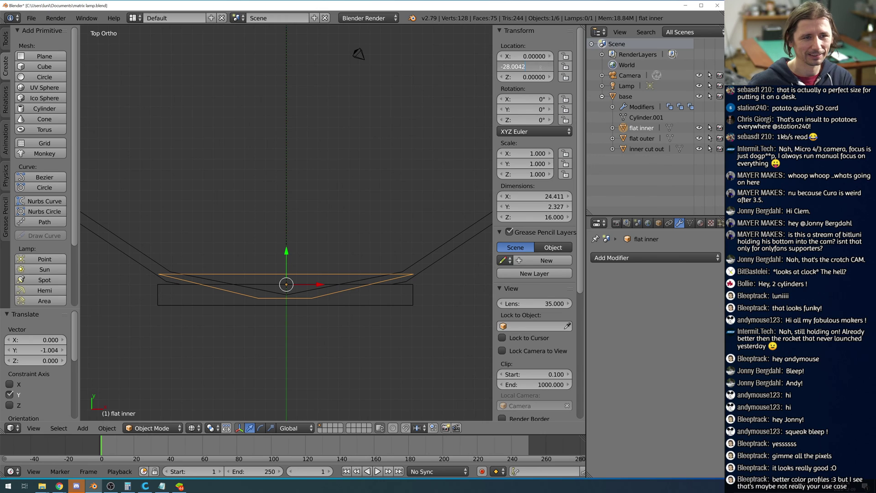
key("Return")
key("Tab")
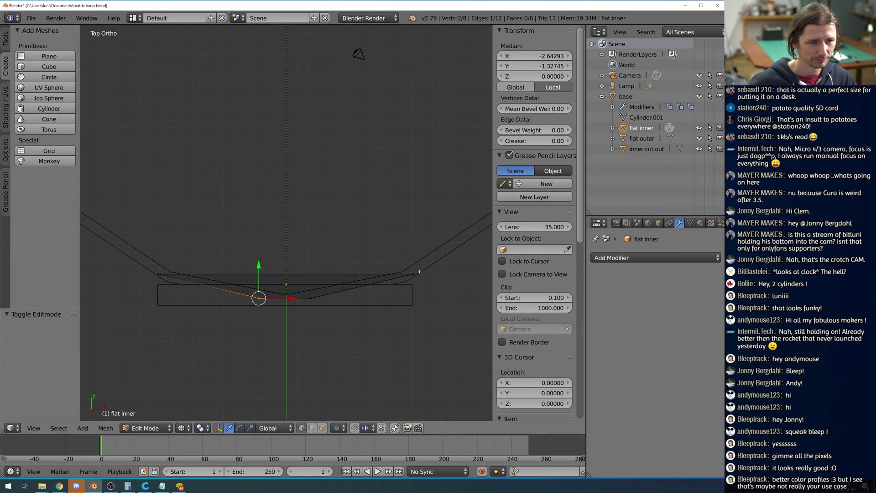
key("Tab")
right_click(423, 273)
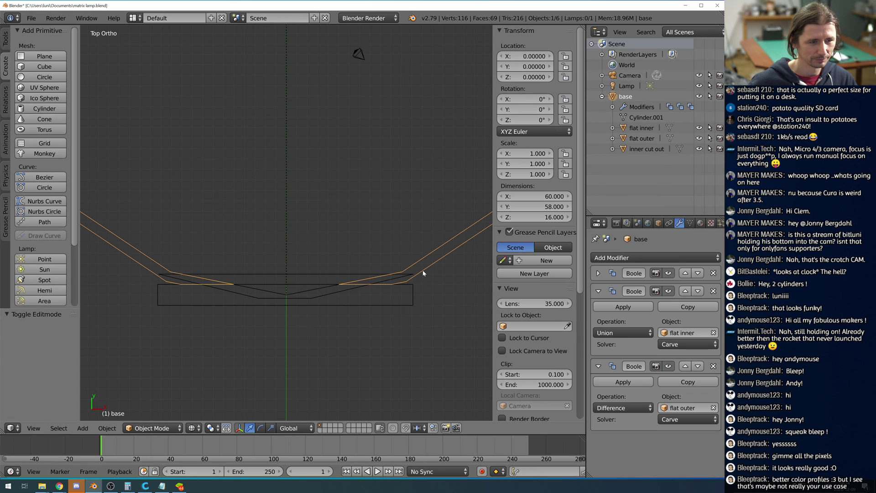
Move the flat outer object outward along Y and set its Y location to -30.
right_click(360, 305)
key("g")
key("y")
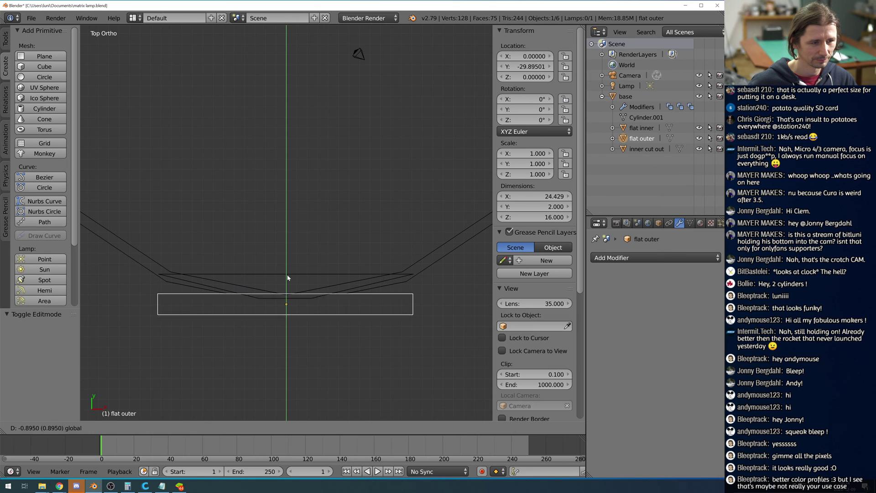
left_click(286, 275)
left_click(530, 66)
key("BackSpace")
key("BackSpace")
key("BackSpace")
type("30")
key("Return")
key("Tab")
key("Tab")
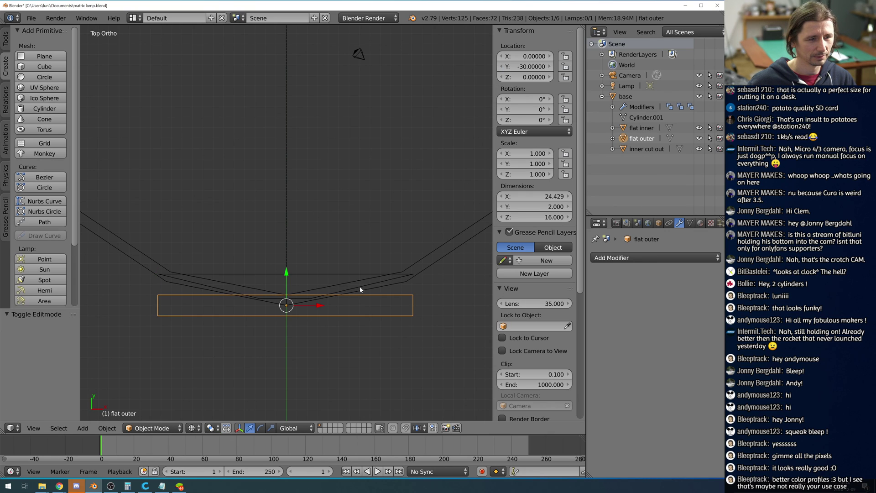
Toggle the display of the base's flat outer Difference modifier, and set flat outer's Y location to -29.2.
right_click(421, 269)
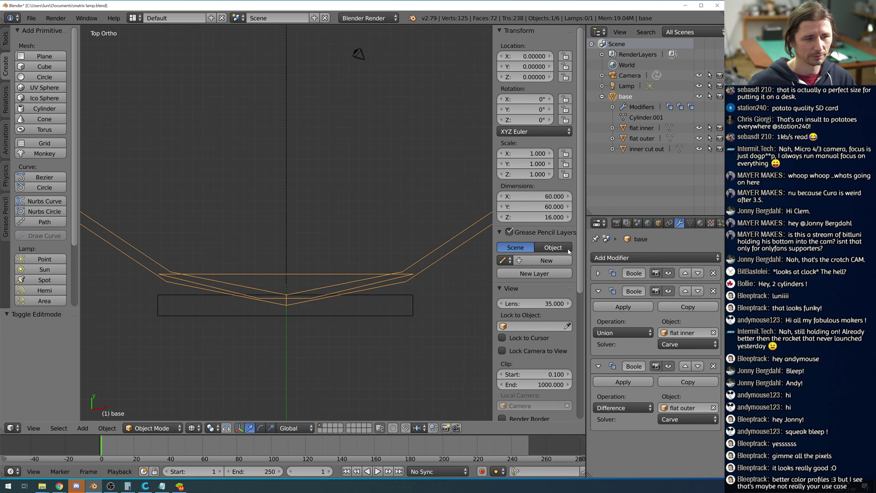
left_click(669, 365)
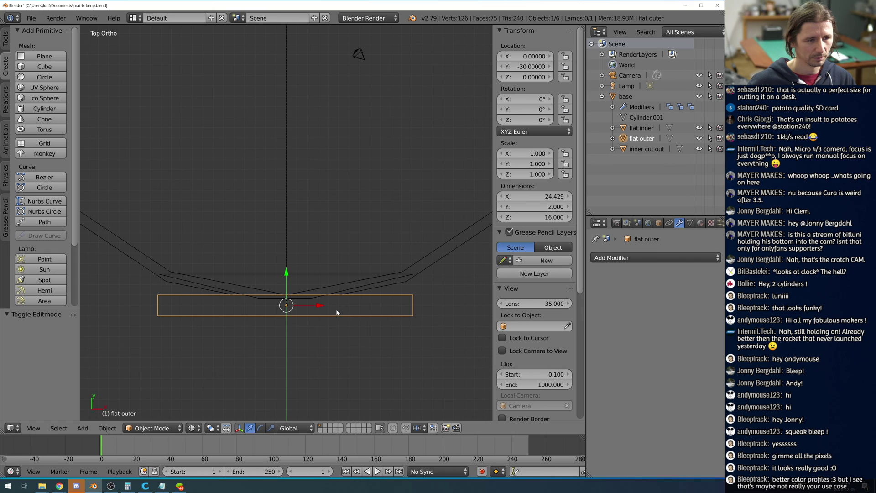
key("g")
key("y")
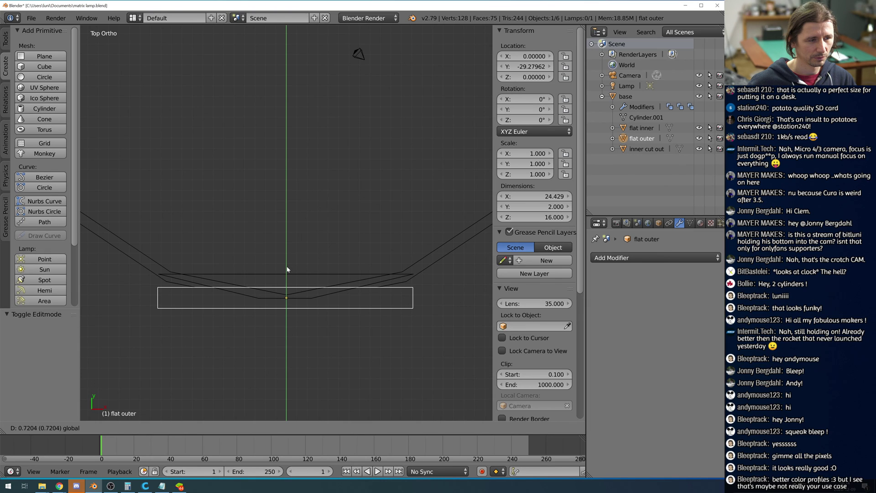
left_click(287, 269)
left_click(531, 67)
key("BackSpace")
key("Return")
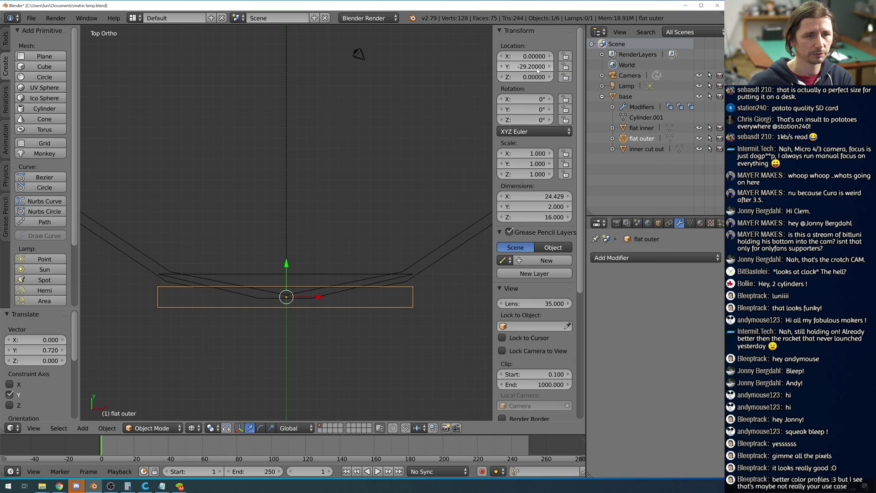
key("Tab")
key("Tab")
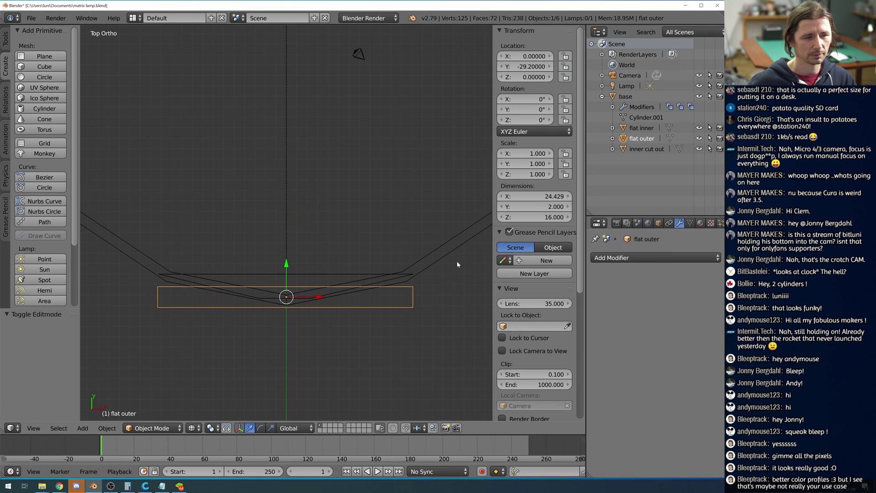
Try the flat outer object slightly further out, at a Y location of about -29.5.
left_click_drag(287, 262, 288, 268)
key("Tab")
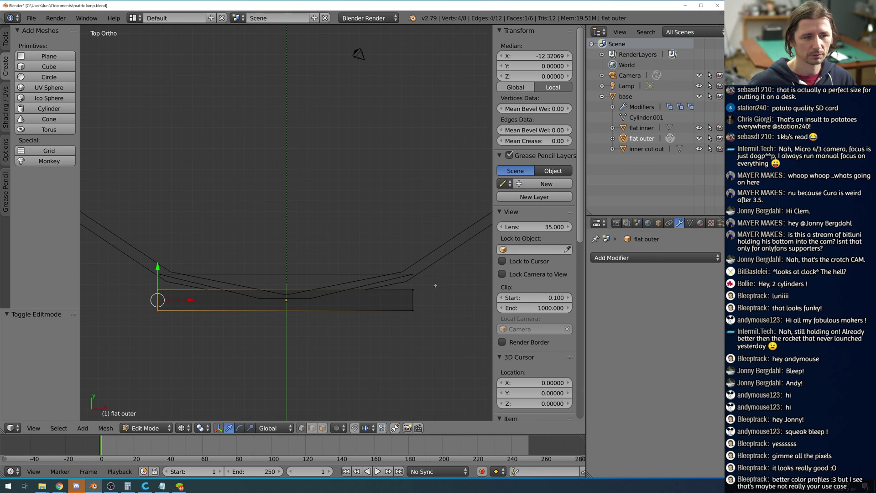
key("Tab")
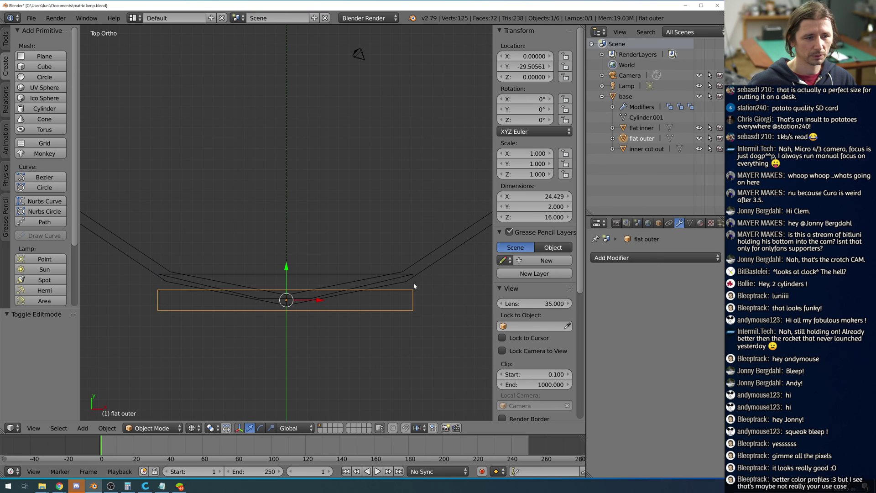
left_click(529, 66)
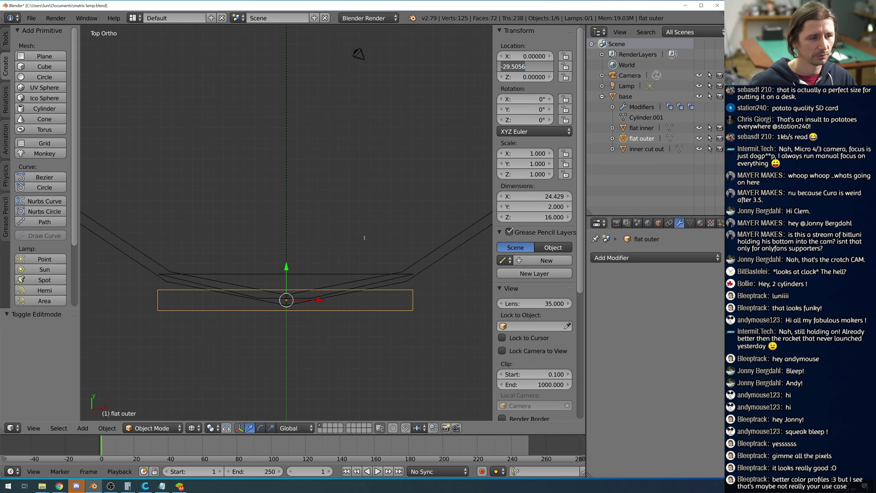
key("Tab")
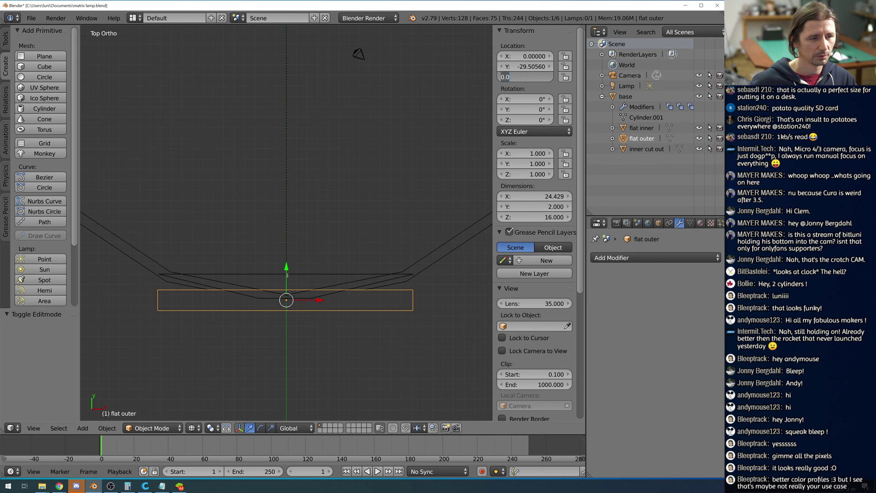
key("Return")
Move the flat outer object back inward to a Y location of -29.2.
left_click_drag(285, 273, 292, 267)
left_click(534, 67)
type("-29.2")
key("Return")
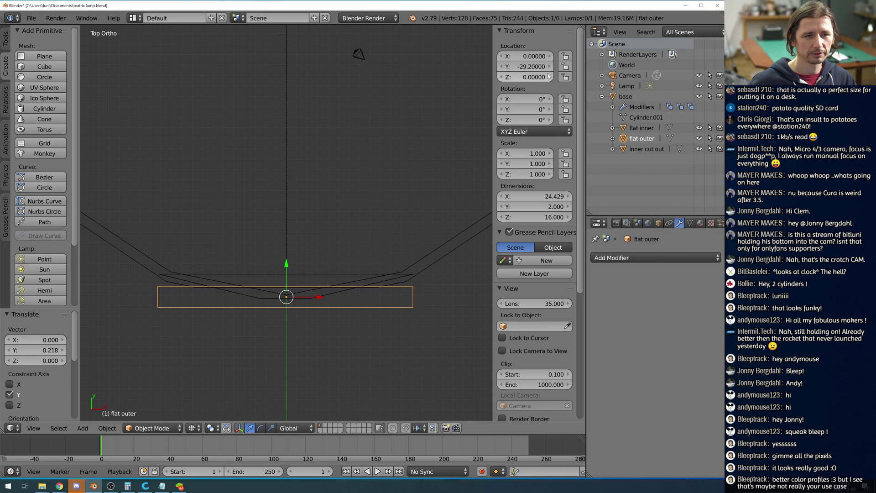
Move the flat inner object inward along Y and set its Y location to -27.4.
right_click(332, 270)
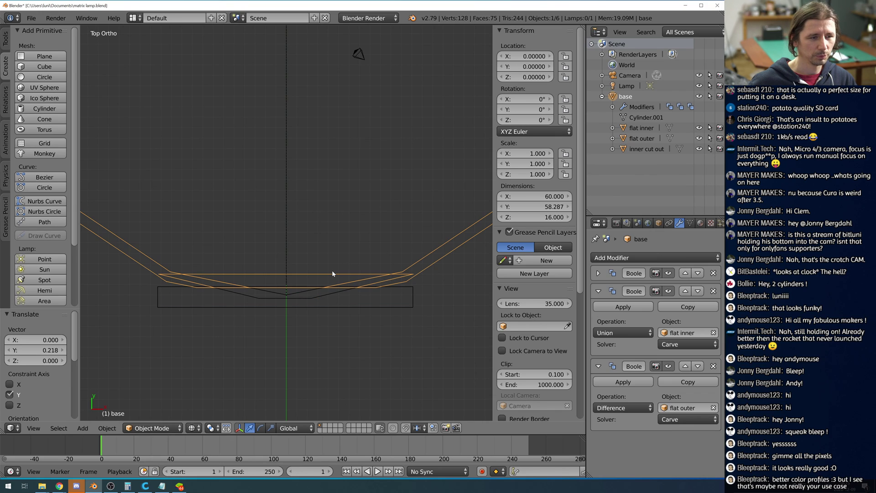
right_click(309, 274)
left_click_drag(287, 264, 284, 250)
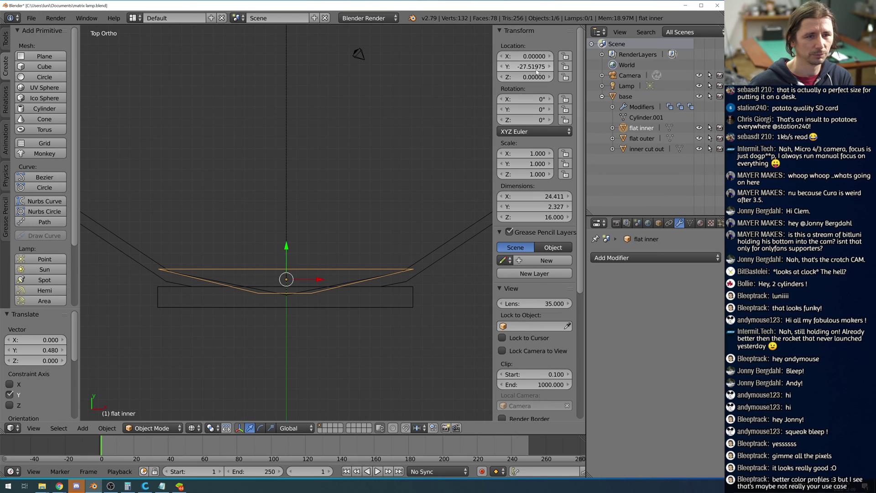
left_click(539, 66)
type("-27.5")
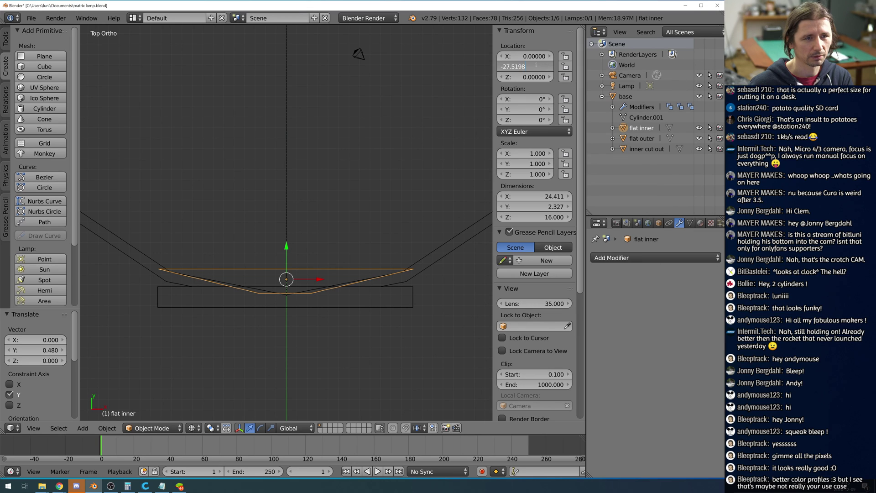
type("4")
key("Return")
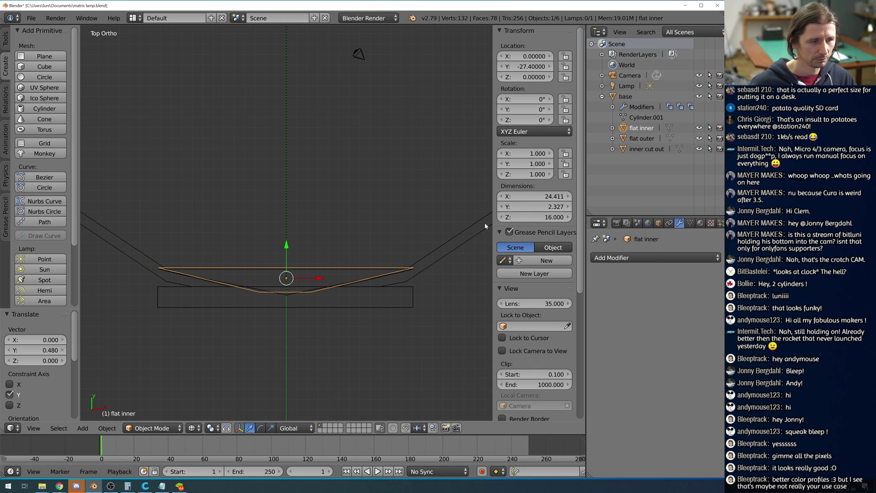
Try the flat inner object slightly further inward, at a Y location of -27.
key("Tab")
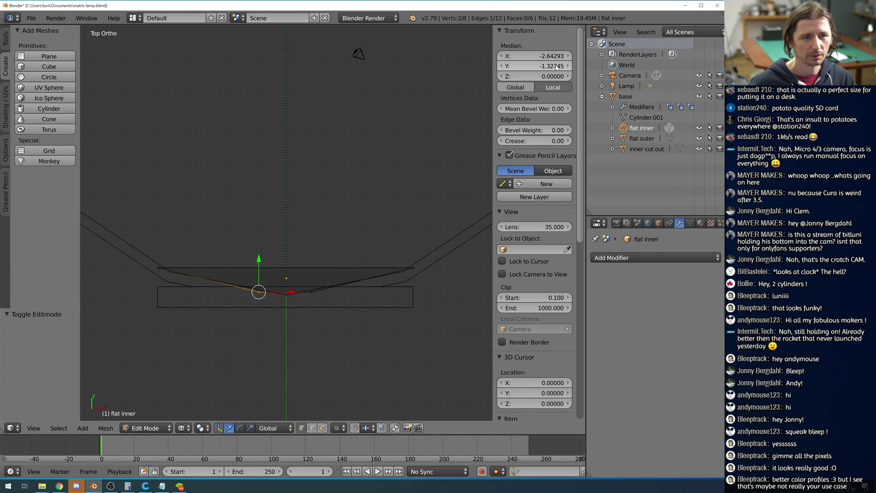
key("Tab")
left_click(539, 66)
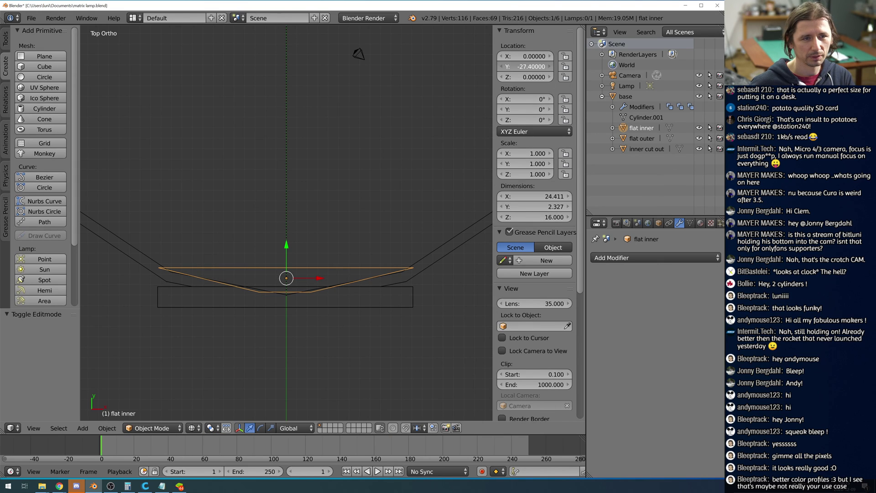
key("Return")
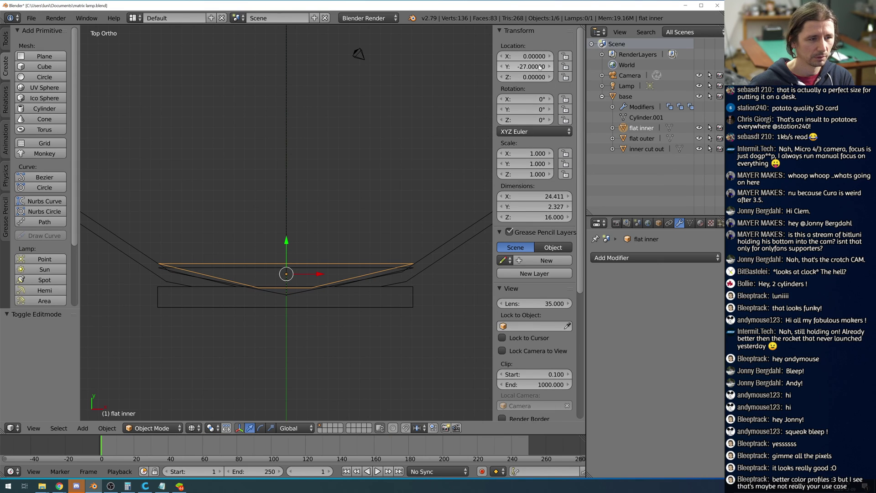
Set the flat inner object's Y location to -27.8.
left_click(539, 67)
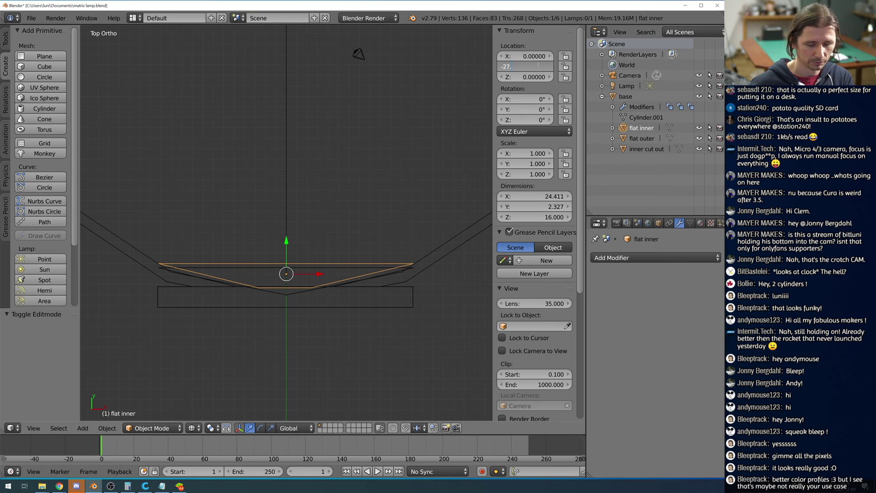
type("8")
key("Return")
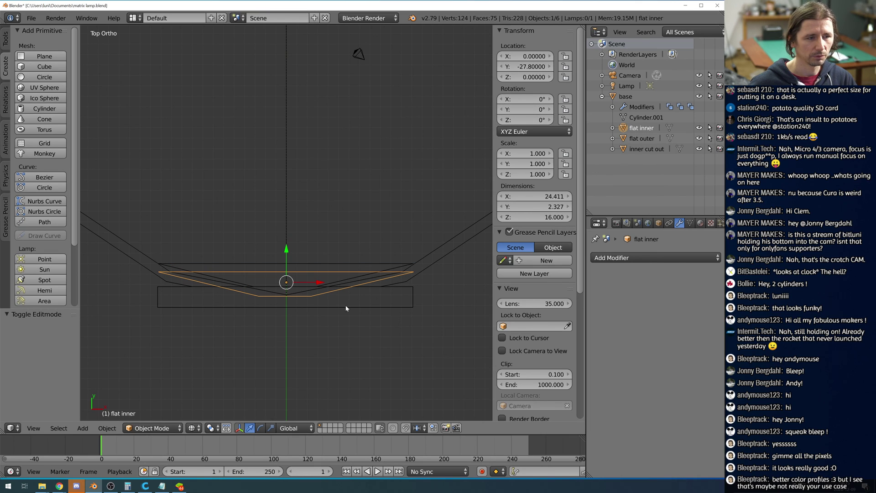
Examine how the ends of the flat inner and flat outer objects line up with the ring's wall corners.
right_click(304, 310)
key("Tab")
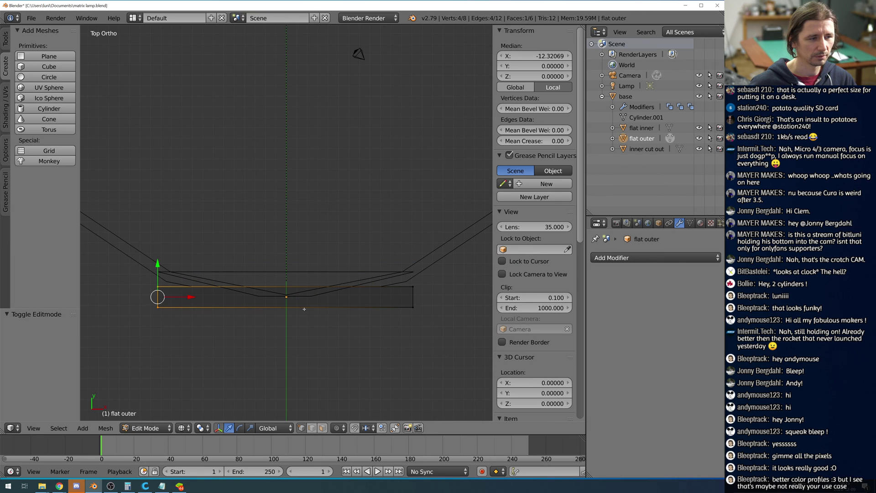
scroll(394, 283, "up", 4)
scroll(339, 310, "down", 3)
middle_click_drag(335, 307, 284, 262, "shift")
scroll(308, 296, "up", 8)
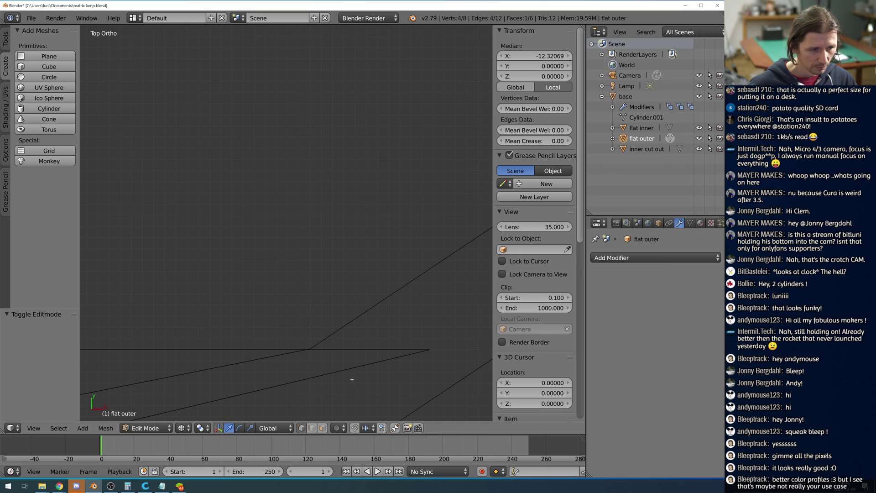
scroll(352, 376, "down", 9)
scroll(343, 370, "down", 6)
scroll(302, 297, "up", 3)
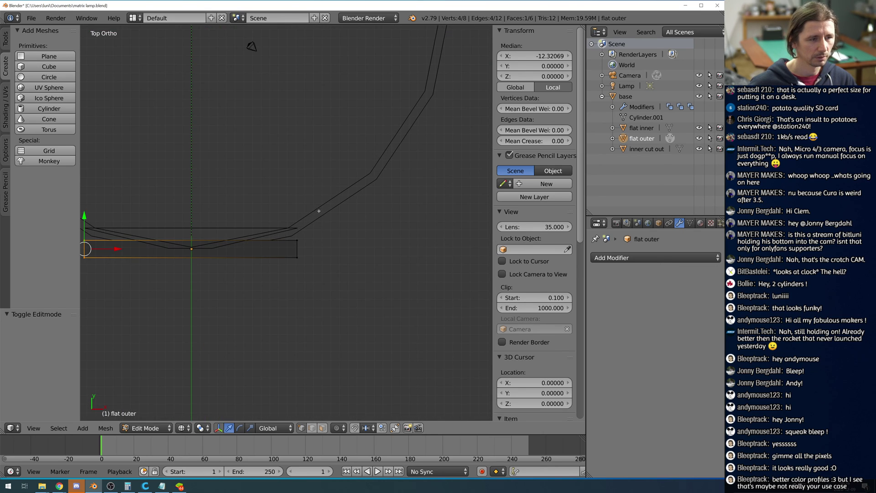
Toggle the display of the base's flat inner Union modifier and check the result at the flat front.
key("Tab")
right_click(319, 220)
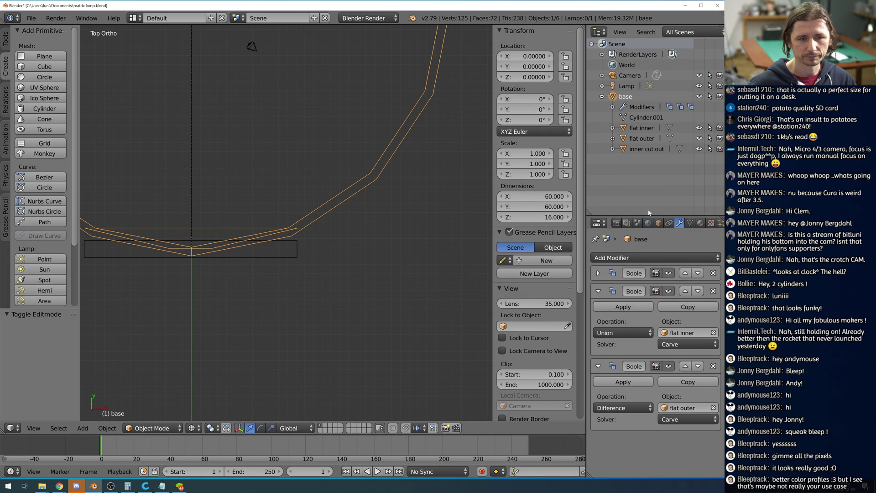
left_click(669, 292)
middle_click_drag(310, 256, 260, 214)
Hide the flat outer, flat inner and inner cut out objects, and view the whole base in solid shading.
left_click(698, 138)
left_click(699, 128)
left_click(699, 149)
key("z")
middle_click_drag(372, 264, 347, 219)
scroll(315, 165, "down", 5)
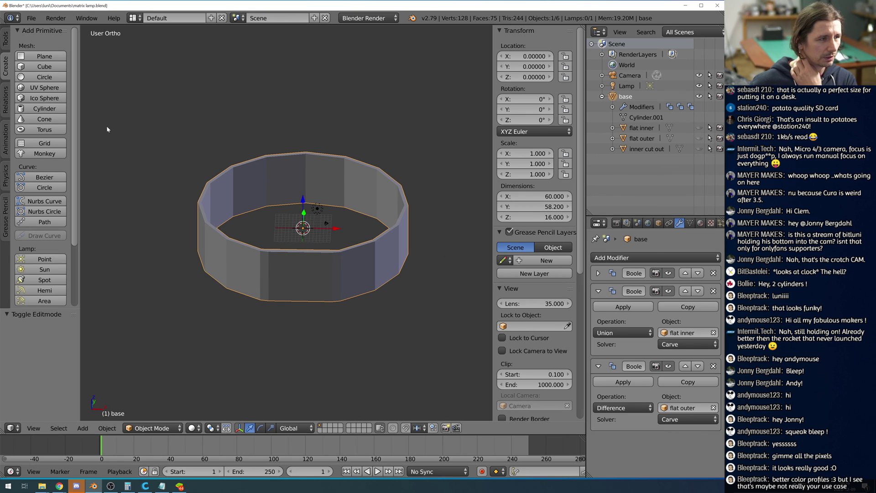
Add a 16-vertex cylinder with a radius of 4.7 at the ring's centre, and show the model as wireframe.
left_click(39, 110)
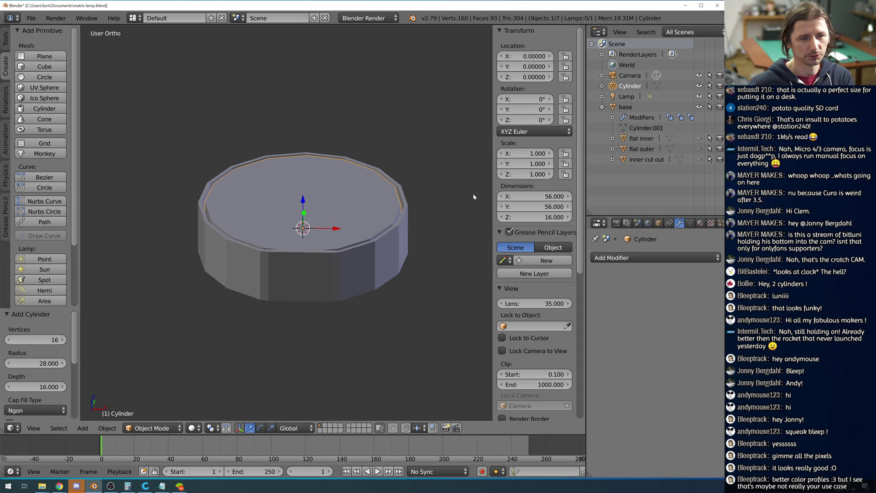
left_click(46, 340)
type("16")
key("Return")
left_click(42, 360)
key("BackSpace")
key("BackSpace")
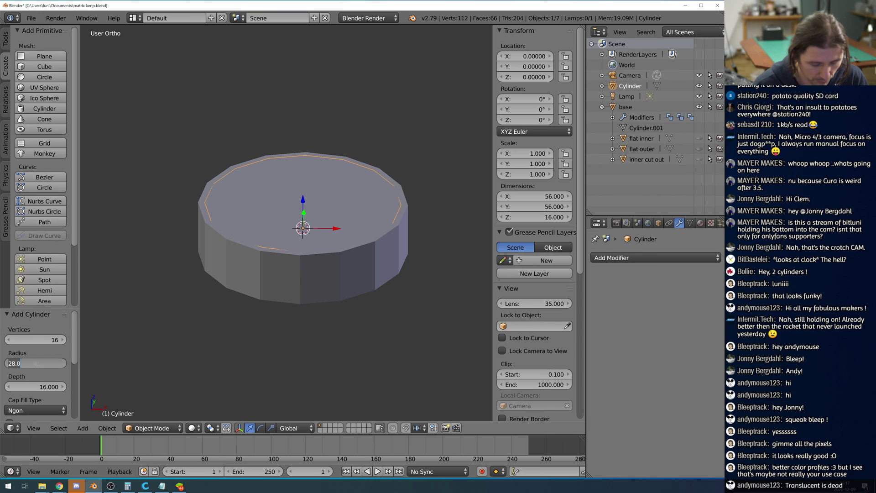
type("4")
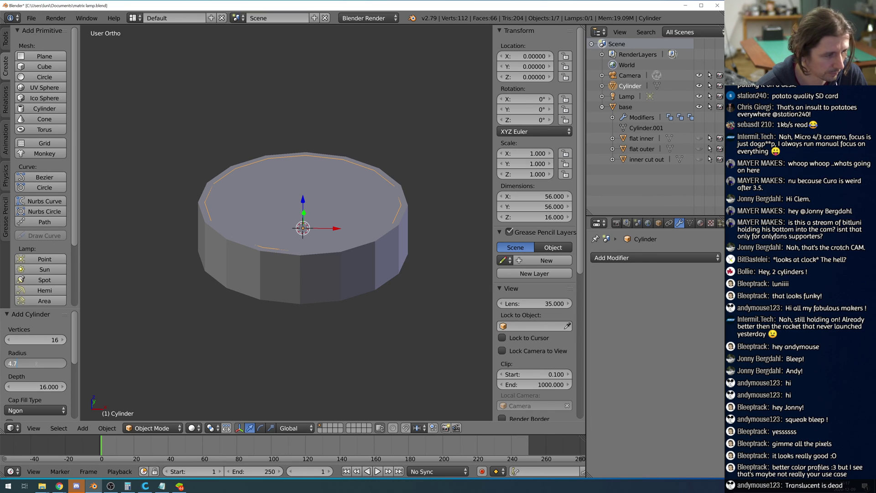
type(".7")
key("Return")
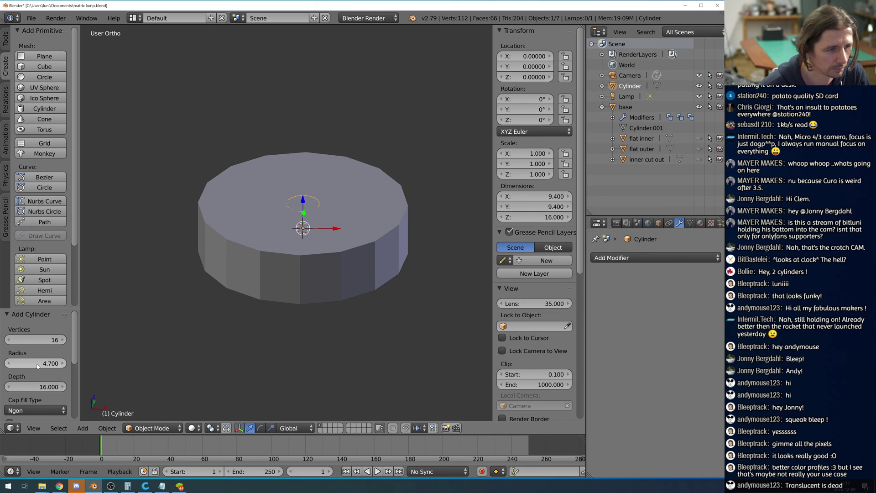
scroll(318, 212, "down", 1)
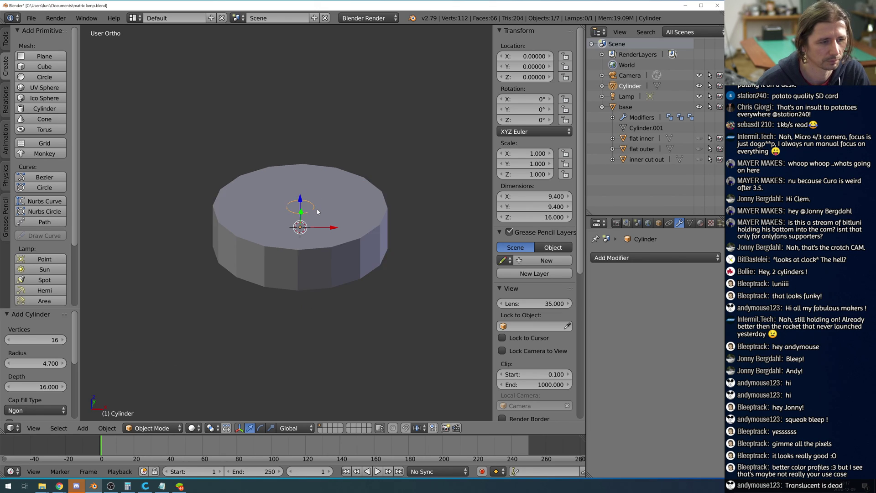
key("z")
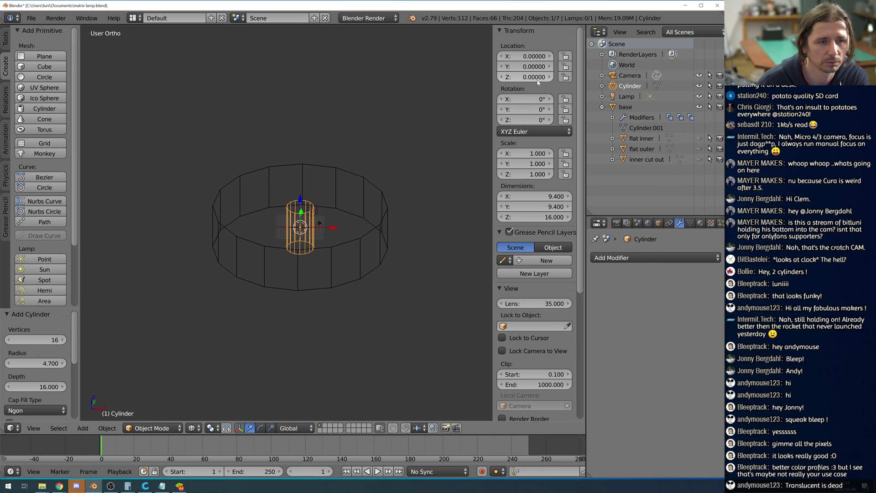
Try rotating the new cylinder 90° about the Y axis.
left_click(530, 109)
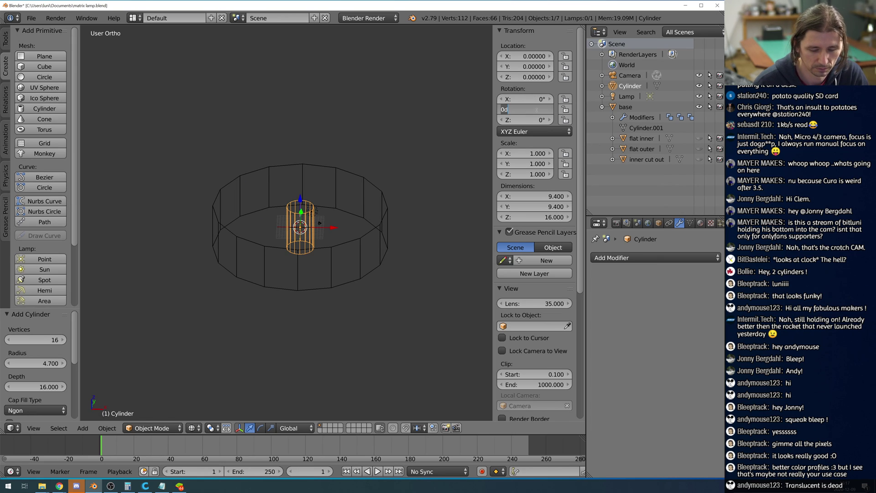
type("90")
key("Return")
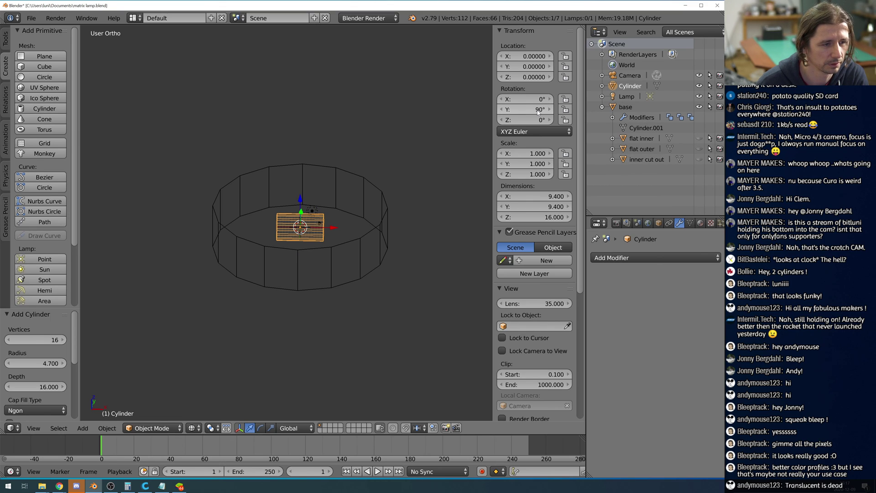
key("ctrl+z")
Set the cylinder's X rotation to 90° so that its axis points towards the flat front.
left_click(535, 98)
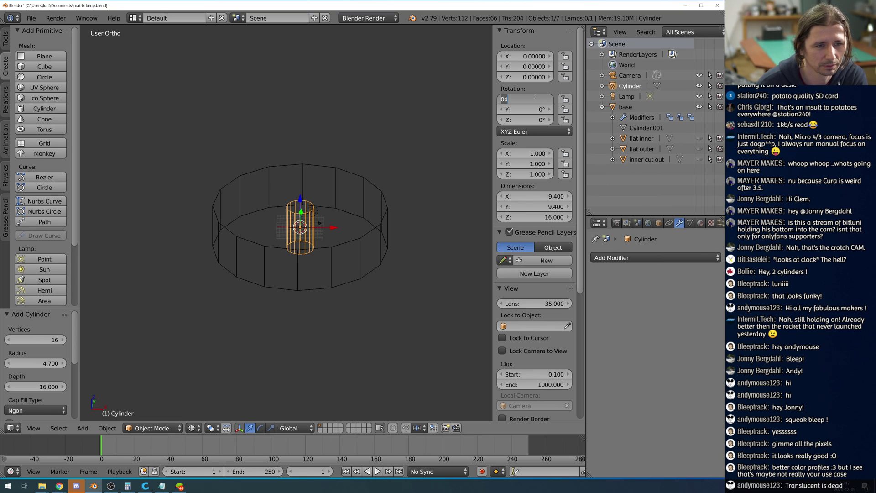
type("90")
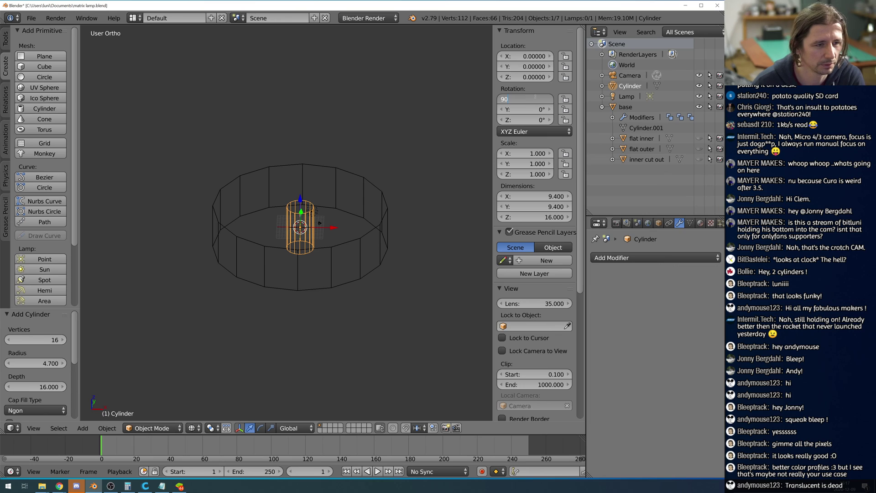
key("Return")
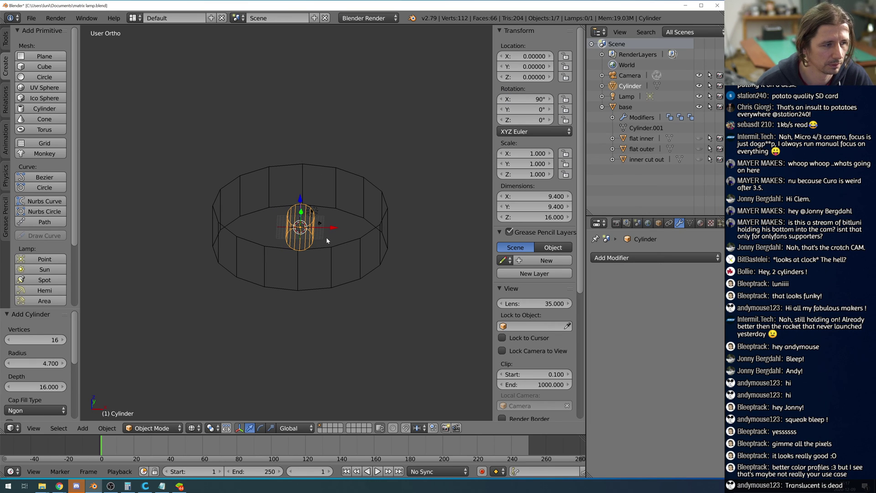
key("Tab")
key("Tab")
scroll(382, 229, "up", 3)
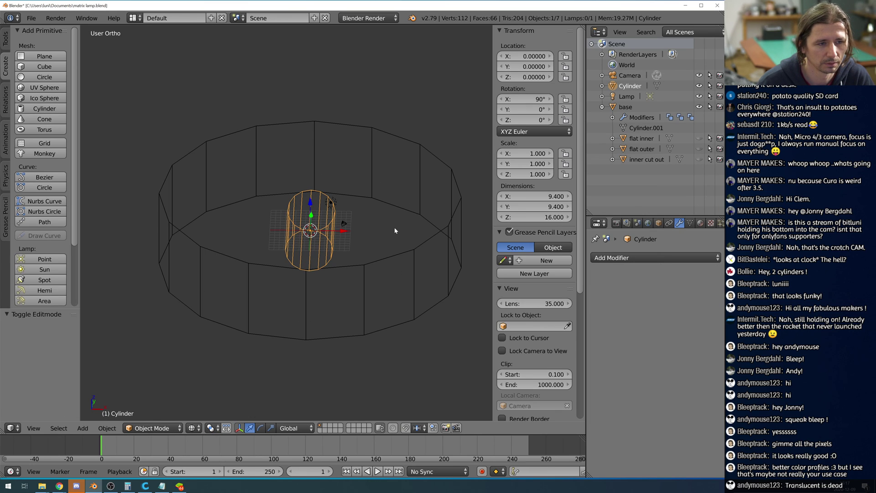
Turn on the display of the base's first Boolean modifier, the one for the inner cut-out.
right_click(423, 245)
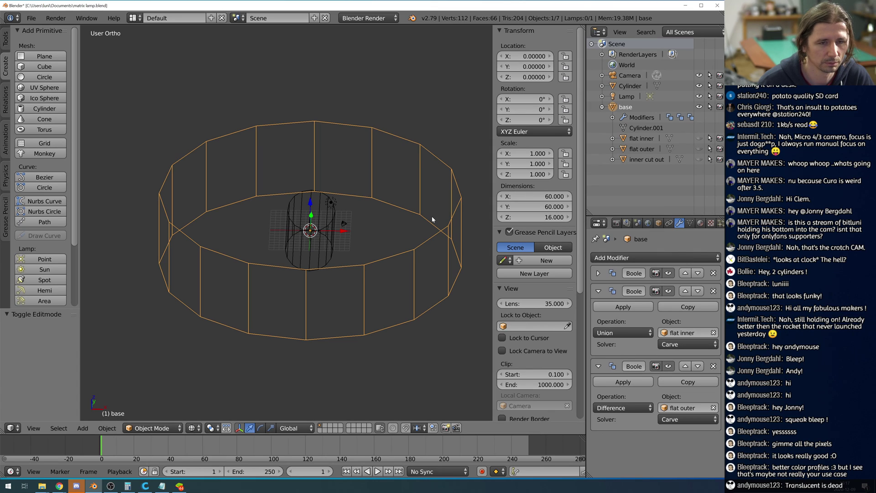
left_click(668, 274)
scroll(428, 260, "down", 2)
scroll(427, 260, "up", 2)
Move the cylinder along Y to about -26.59 so that it passes through the base's flat front wall.
right_click(323, 222)
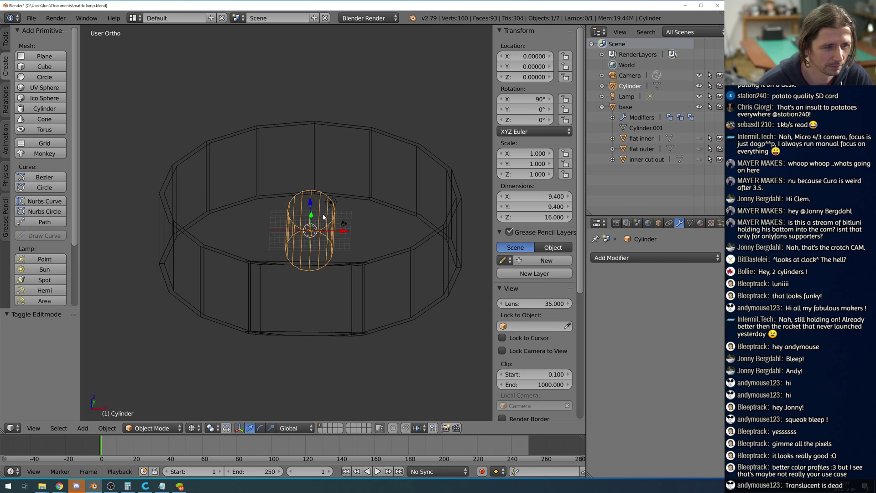
left_click(309, 206)
scroll(330, 244, "up", 3)
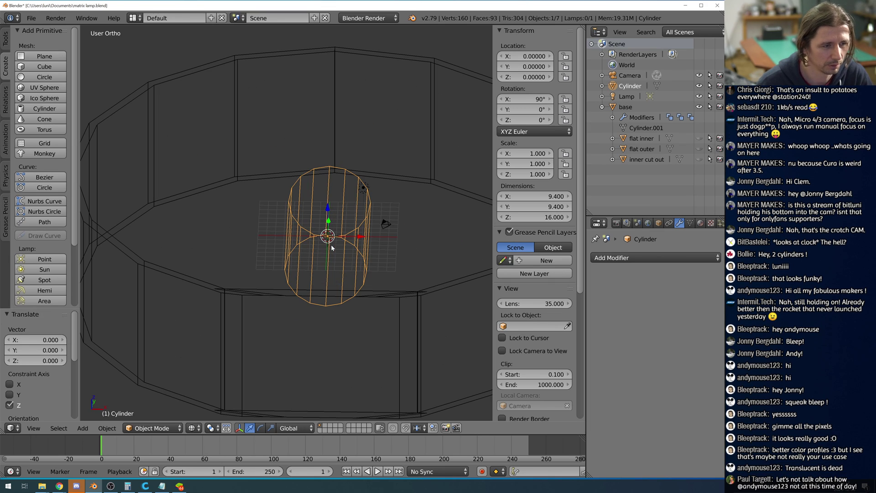
key("KP_1")
key("KP_7")
scroll(338, 237, "down", 3)
scroll(337, 235, "down", 2)
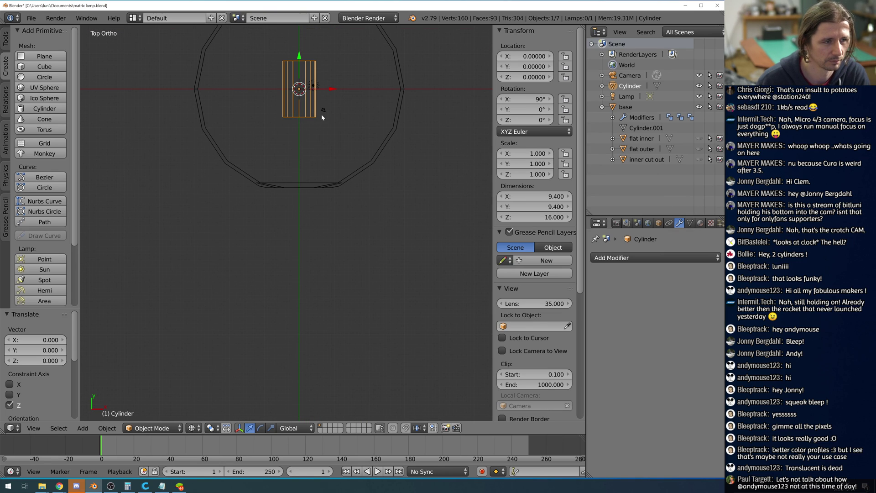
left_click_drag(300, 58, 306, 151)
key("KP_1")
scroll(332, 252, "up", 2)
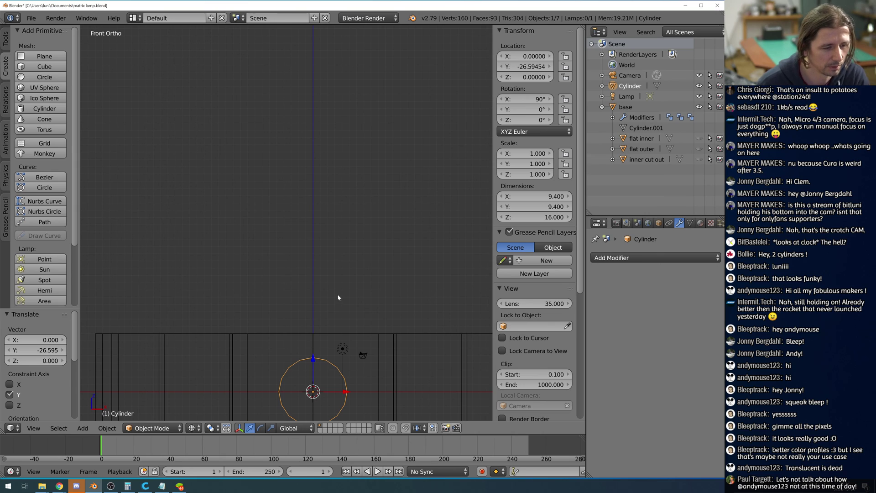
scroll(365, 322, "down", 4)
Add a Boolean modifier to the base, set to Difference, with the cylinder as its object.
right_click(330, 312)
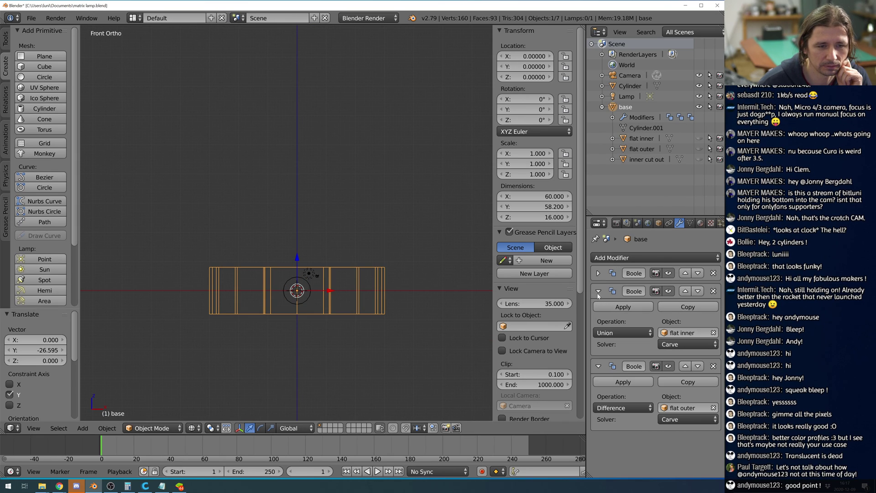
left_click(598, 291)
left_click(598, 309)
left_click(603, 259)
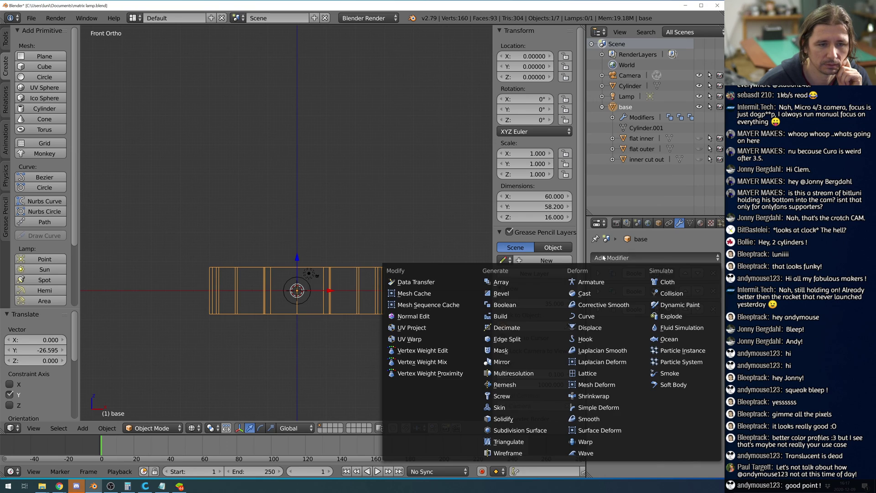
left_click(505, 305)
left_click(617, 370)
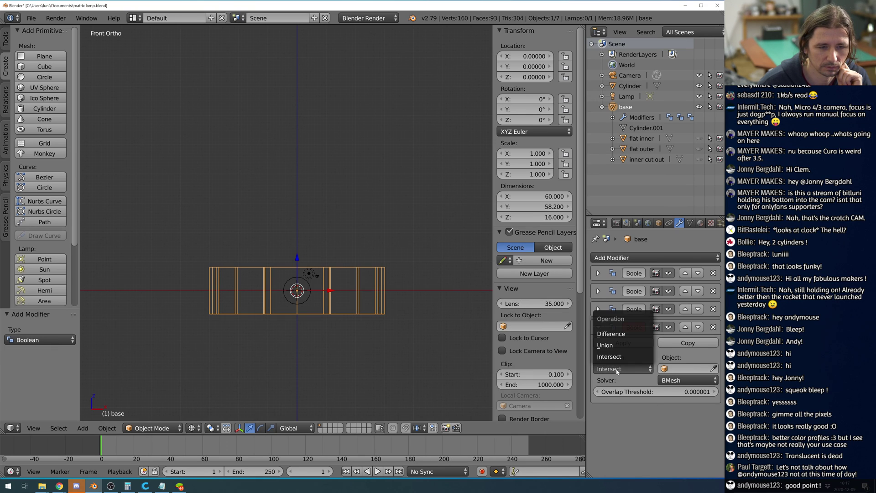
left_click(611, 333)
left_click(714, 370)
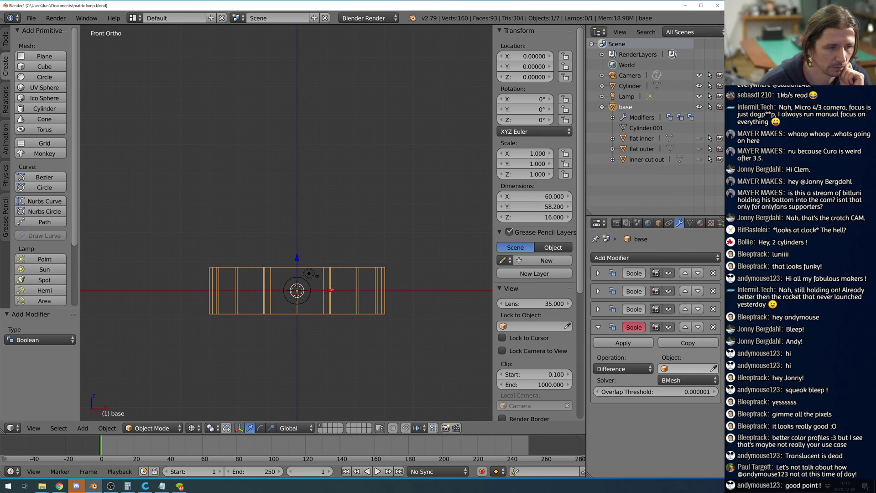
left_click(308, 274)
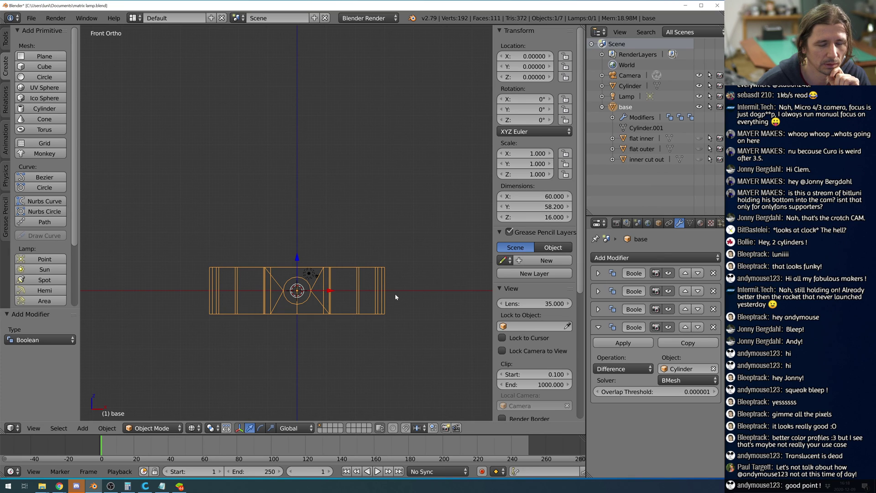
Parent the hole-cutting cylinder to the base and hide it in the viewport.
left_click(658, 223)
left_click(706, 395)
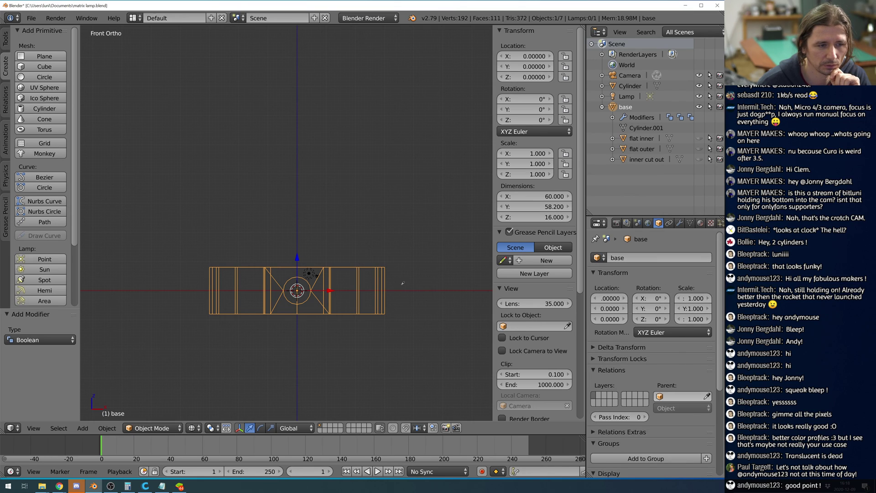
left_click(385, 278)
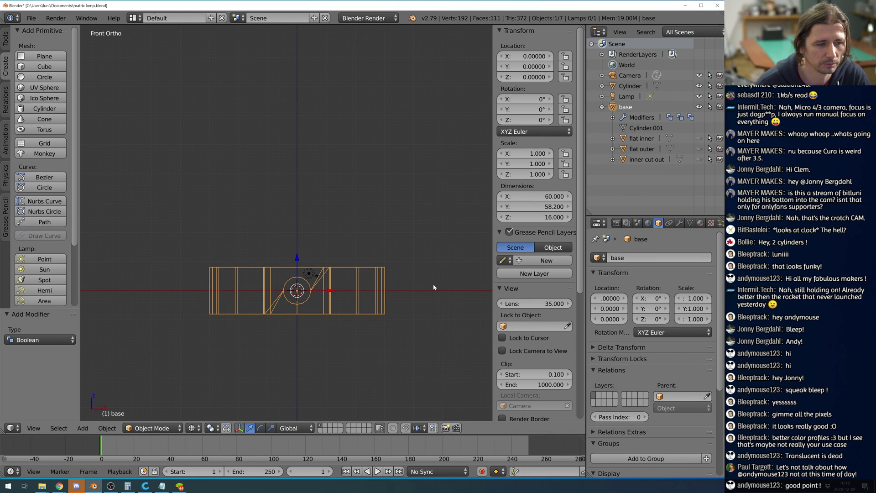
left_click(301, 302)
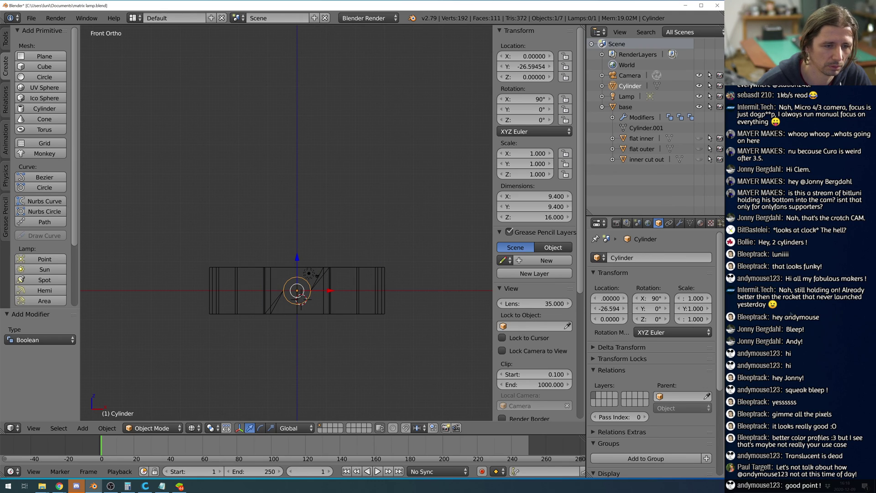
left_click(708, 396)
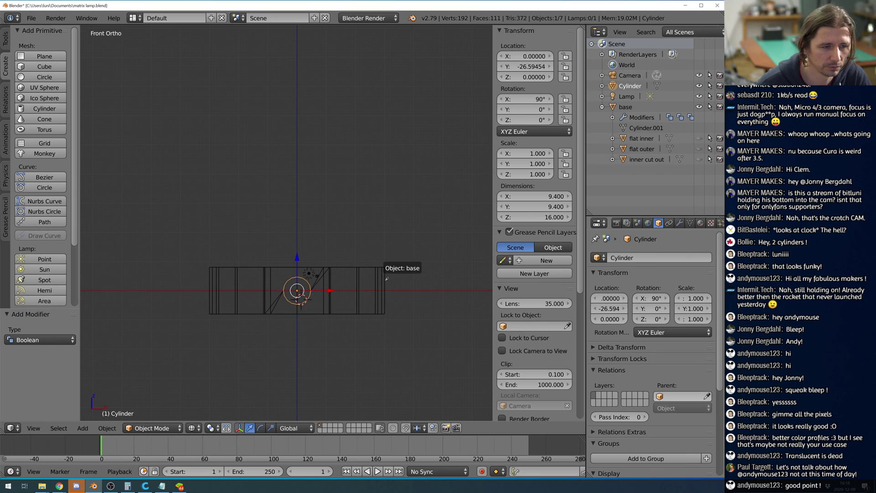
left_click(382, 276)
middle_click_drag(393, 209, 385, 257)
left_click(698, 128)
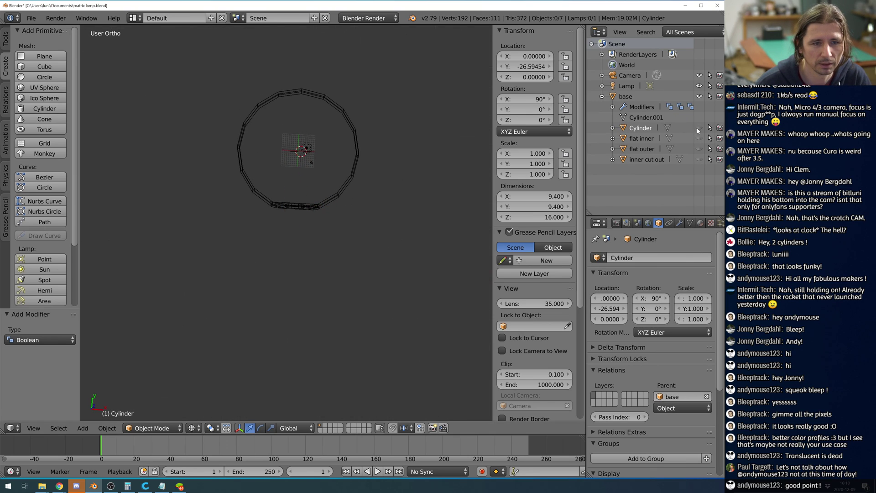
Examine the round hole in the base's flat front wall in solid shading from several angles.
mouse_move(376, 235)
middle_mouse_down()
mouse_move(379, 183)
mouse_move(385, 297)
mouse_move(373, 311)
mouse_move(417, 292)
mouse_move(406, 319)
mouse_move(397, 324)
mouse_move(391, 311)
mouse_move(404, 283)
mouse_move(398, 308)
middle_mouse_up()
key("z")
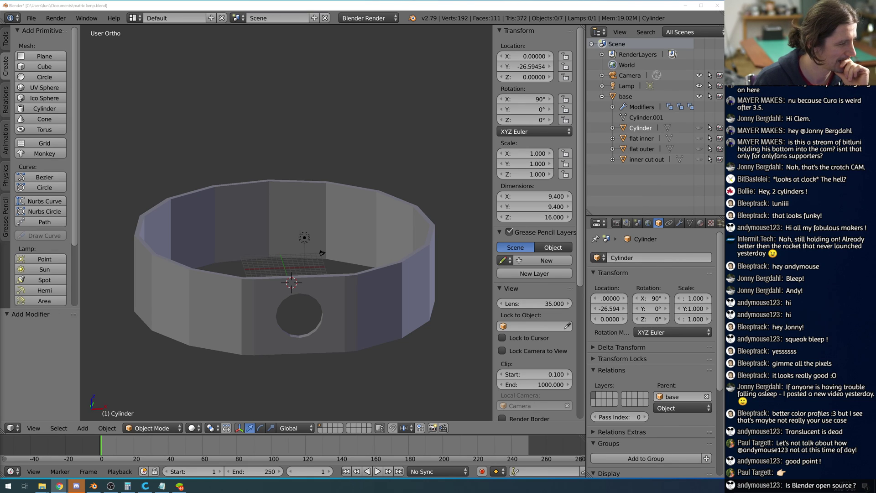
middle_click_drag(330, 218, 331, 257)
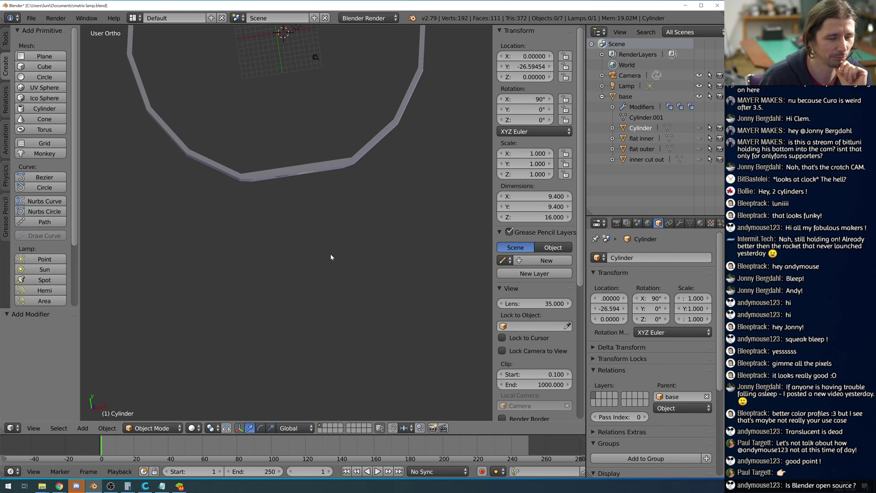
scroll(331, 256, "up", 3)
scroll(365, 224, "up", 6, "shift")
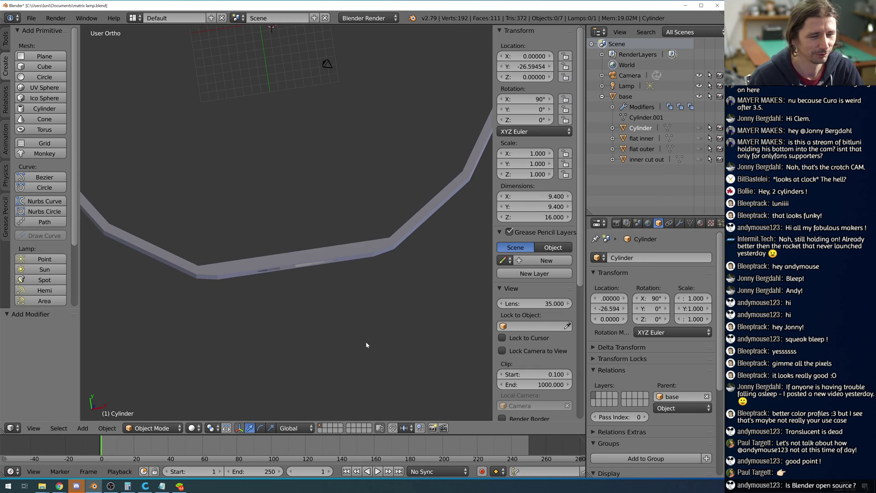
mouse_move(349, 309)
middle_mouse_down()
mouse_move(339, 299)
mouse_move(347, 262)
mouse_move(335, 312)
middle_mouse_up()
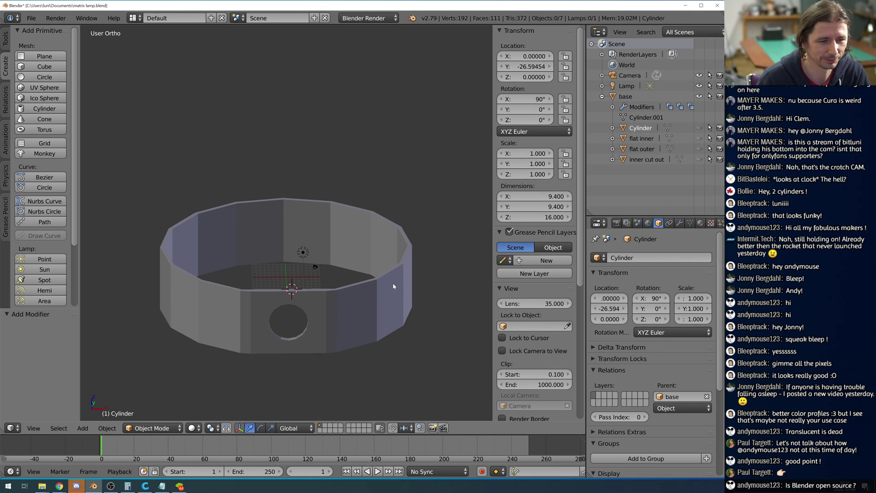
middle_click_drag(393, 286, 376, 304)
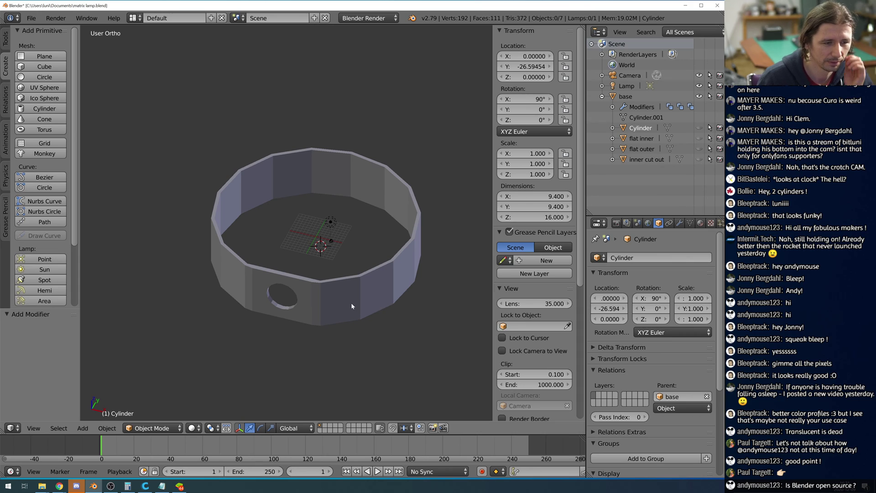
Select the base and open its mesh in Edit Mode.
right_click(400, 296)
middle_click_drag(487, 300, 424, 302)
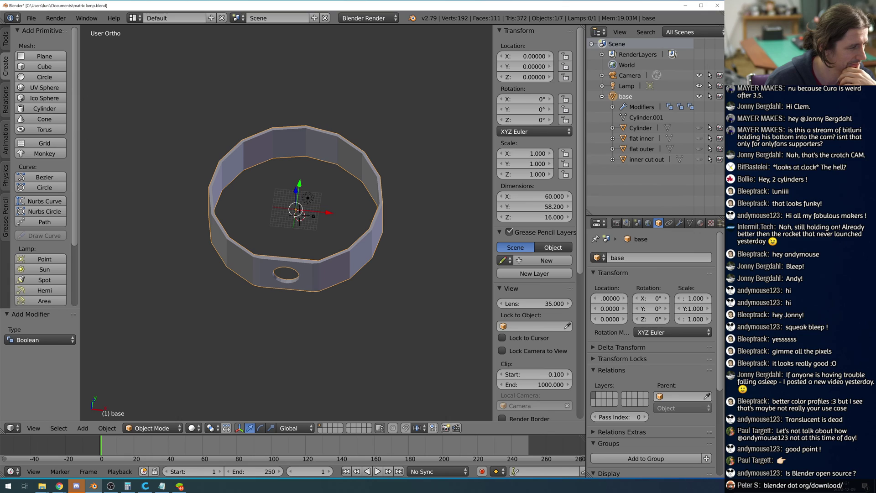
key("alt+Tab")
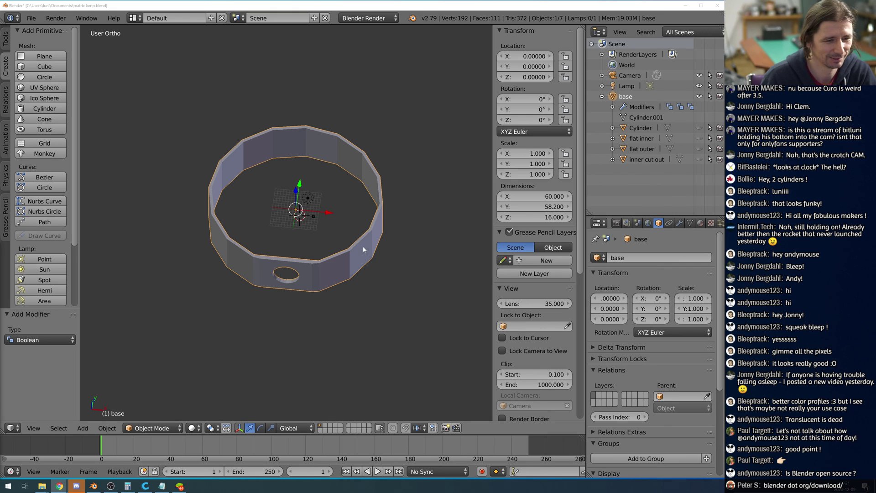
scroll(351, 210, "up", 3)
middle_click_drag(358, 231, 388, 221)
key("Tab")
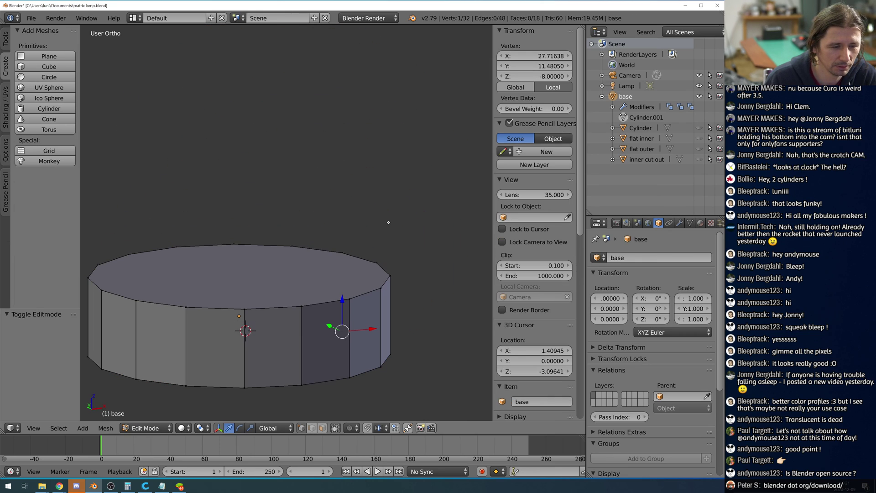
scroll(403, 268, "down", 3)
middle_click_drag(448, 245, 415, 254)
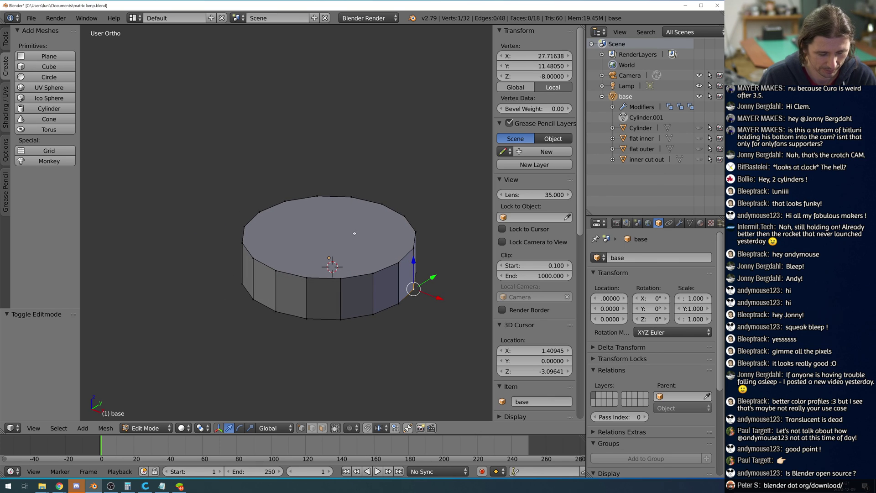
Select all 16 vertices of the base mesh's upper ring, using wireframe shading so the rear ones are included.
key("KP_1")
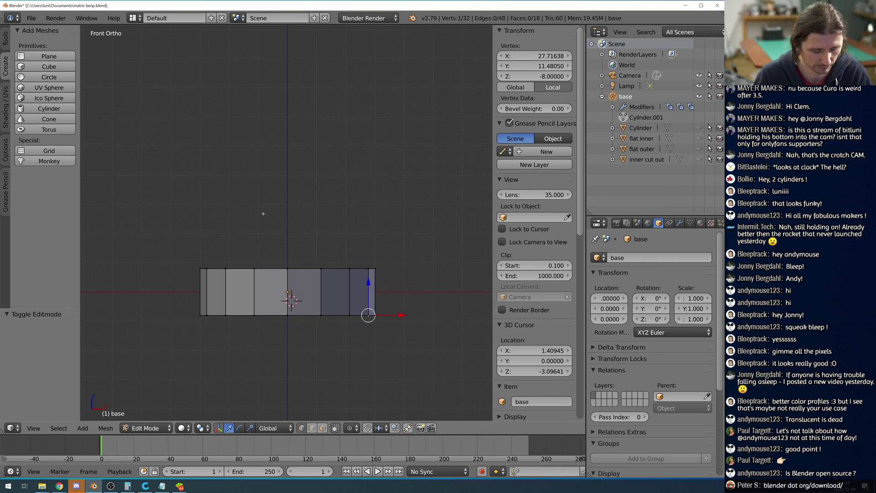
key("a")
key("b")
left_click_drag(178, 199, 431, 296)
middle_click_drag(384, 258, 375, 289)
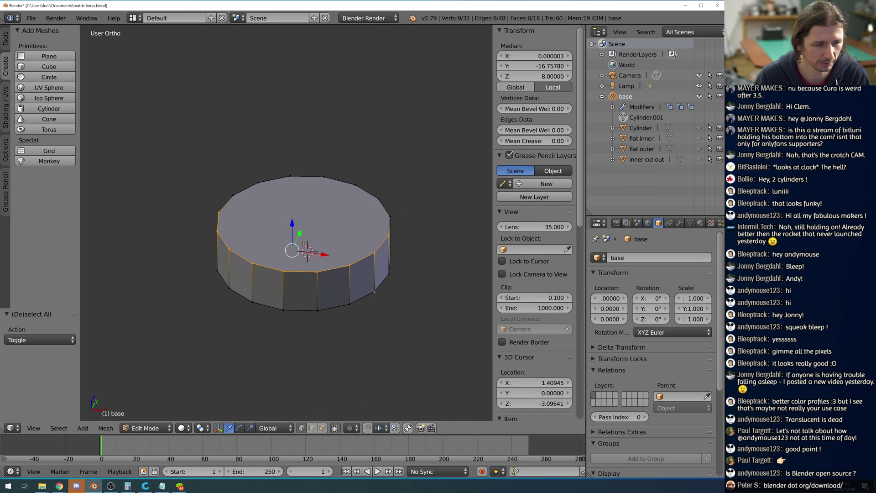
key("z")
key("KP_1")
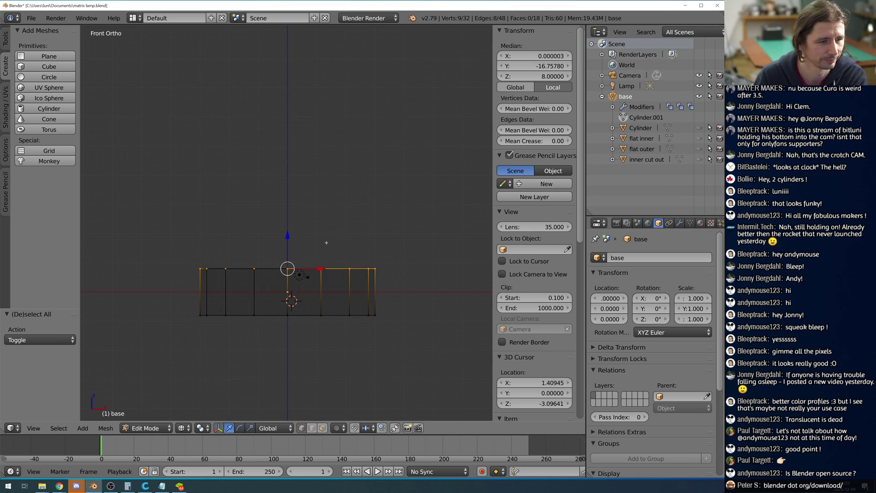
key("b")
left_click_drag(190, 205, 431, 310)
mouse_move(415, 272)
middle_mouse_down()
mouse_move(413, 309)
mouse_move(404, 266)
middle_mouse_up()
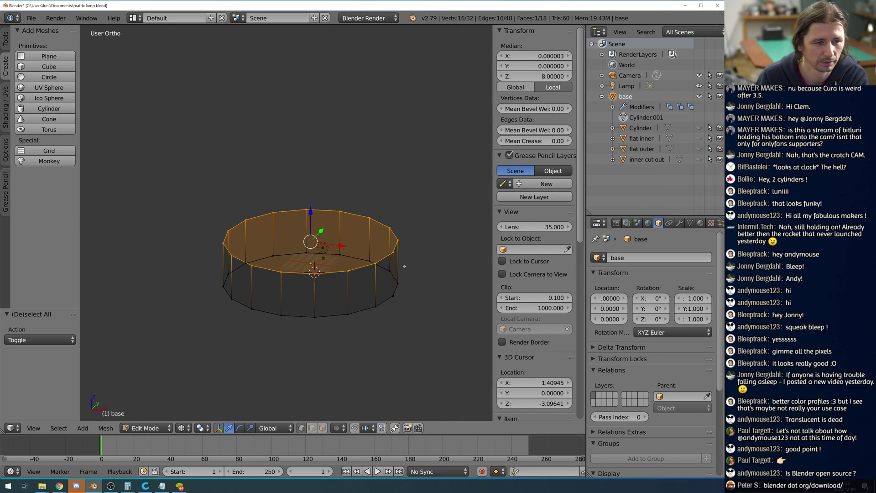
Extrude the base's upper face upward eight times by 10 units each, up to Z 88.
type("e")
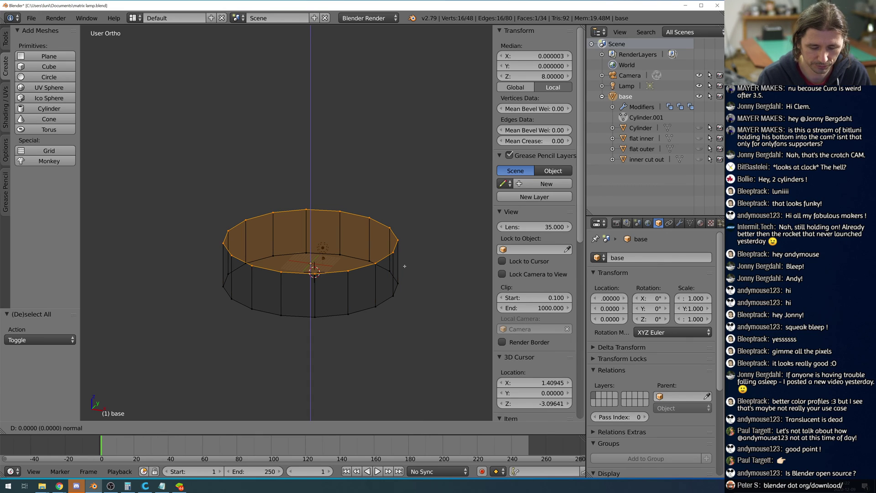
type("10")
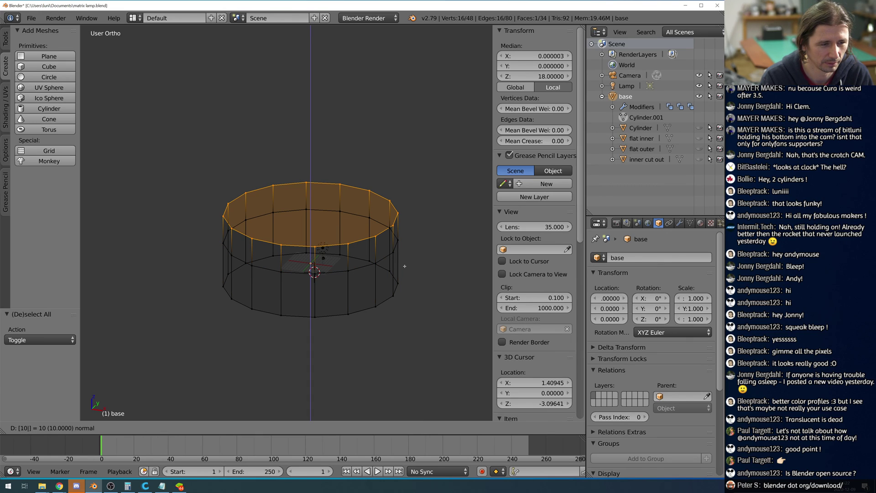
key("Return")
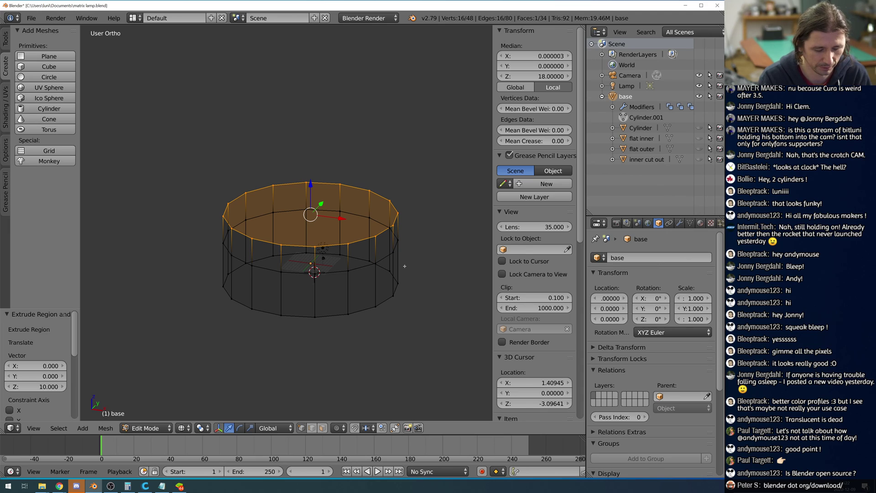
type("e")
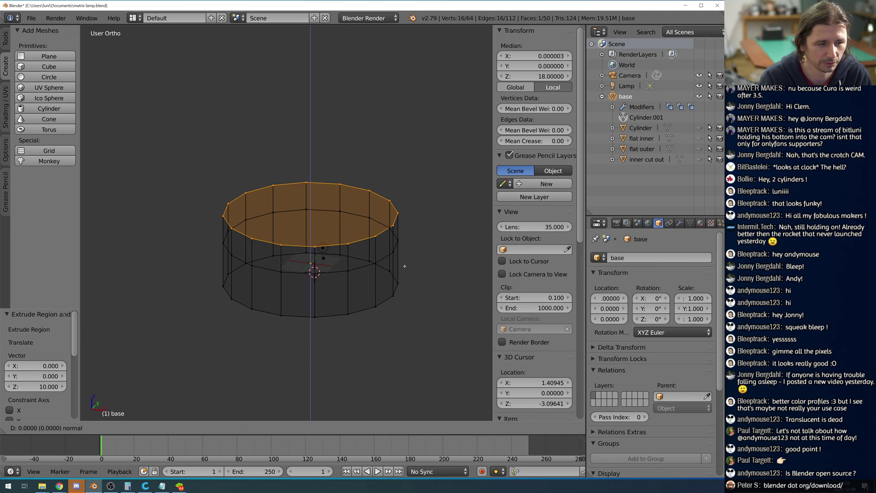
type("10")
key("Return")
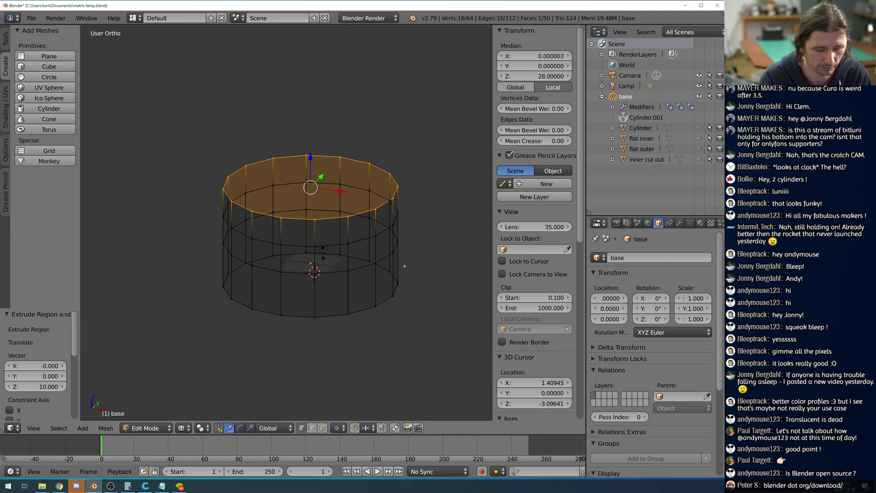
type("e10")
key("Return")
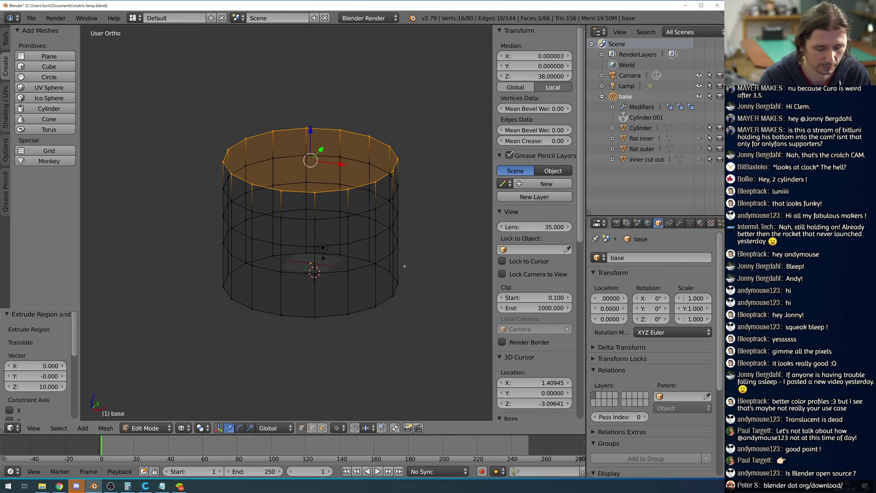
type("e10")
key("Return")
type("e10")
key("Return")
type("e10")
key("Return")
type("e10")
key("Return")
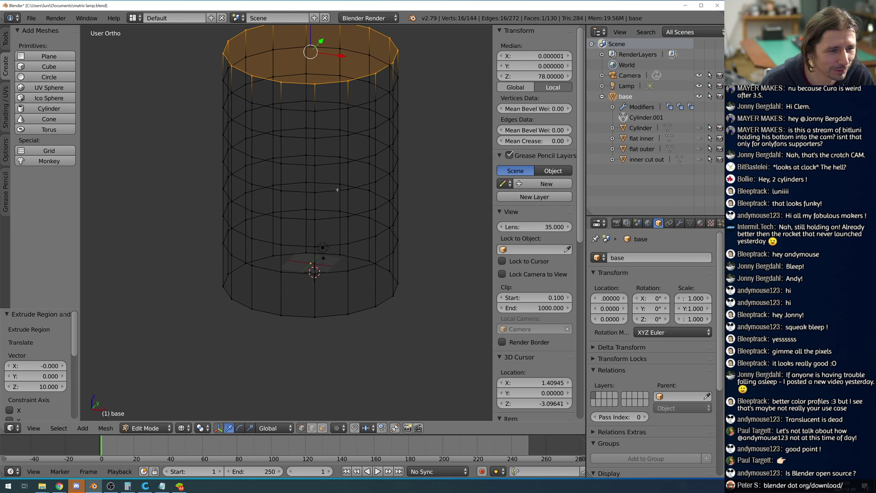
scroll(336, 179, "down", 1)
type("e")
type("10")
key("Return")
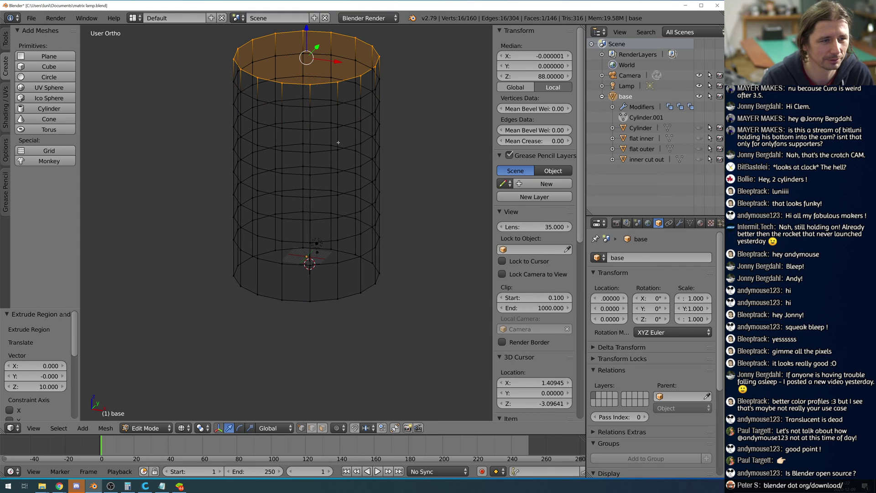
Extend the column with eight more upward extrusions of its upper face, 10 units each, up to Z 168.
scroll(398, 156, "down", 4)
middle_click_drag(398, 156, 369, 219)
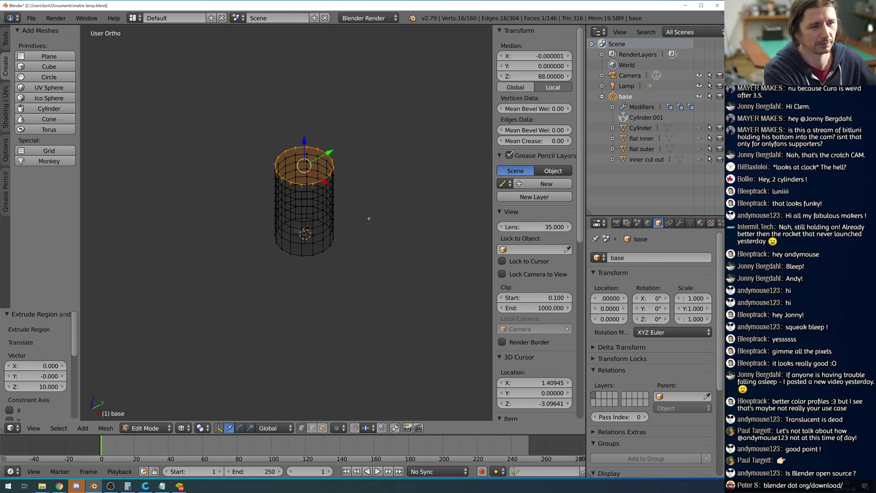
mouse_move(379, 191)
middle_mouse_down()
mouse_move(377, 178)
mouse_move(380, 191)
middle_mouse_up()
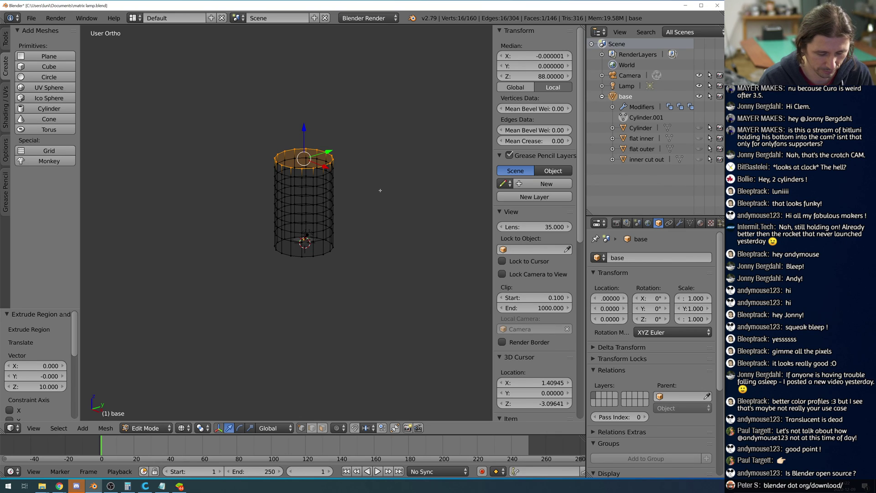
type("e10")
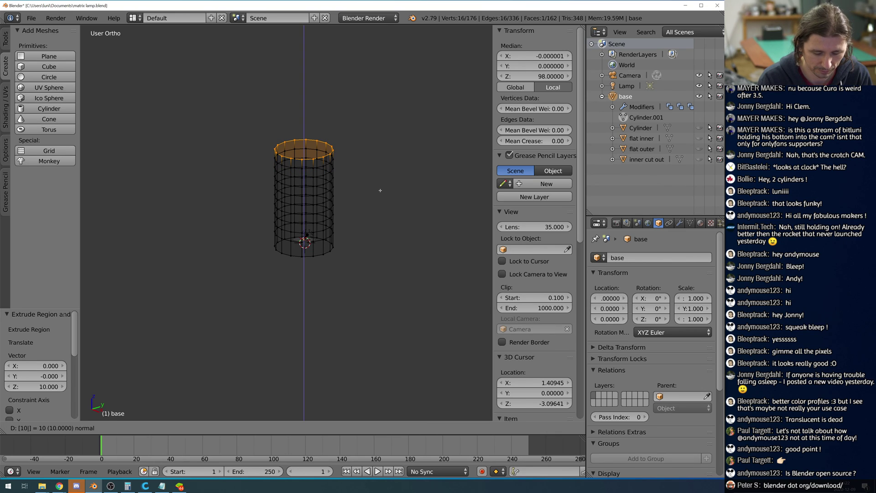
key("Return")
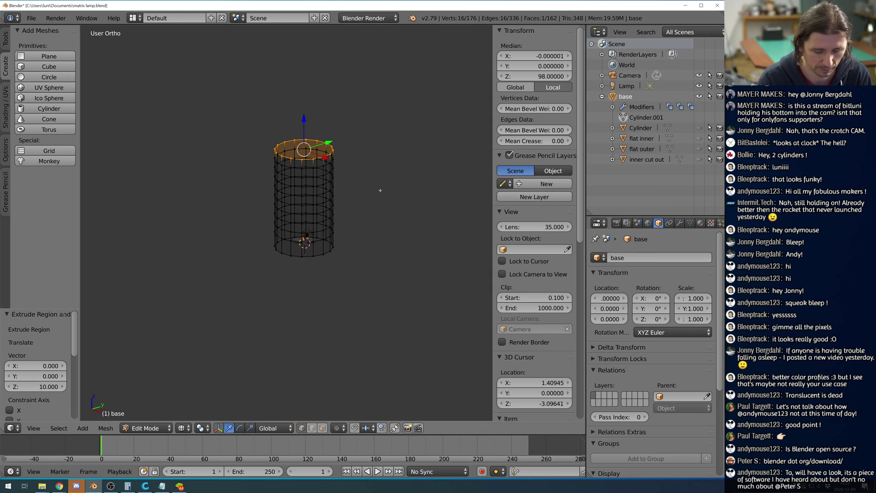
type("e10")
key("Return")
type("e10")
key("Return")
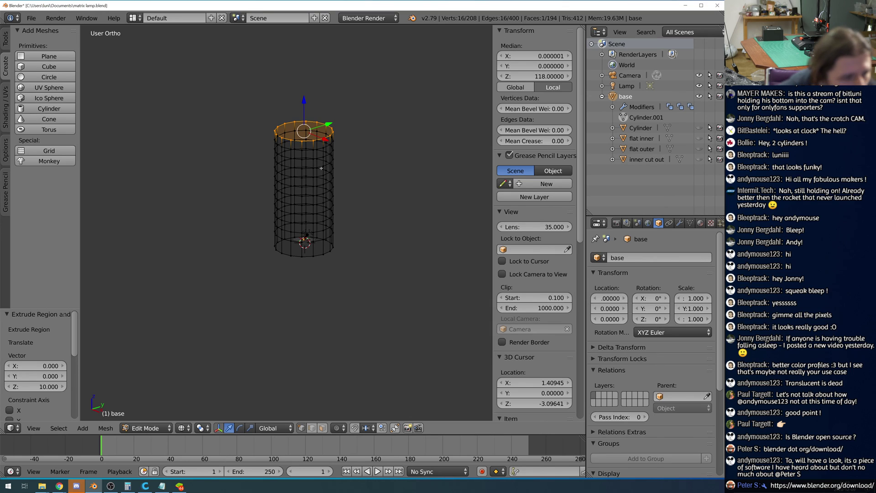
type("e10")
key("Return")
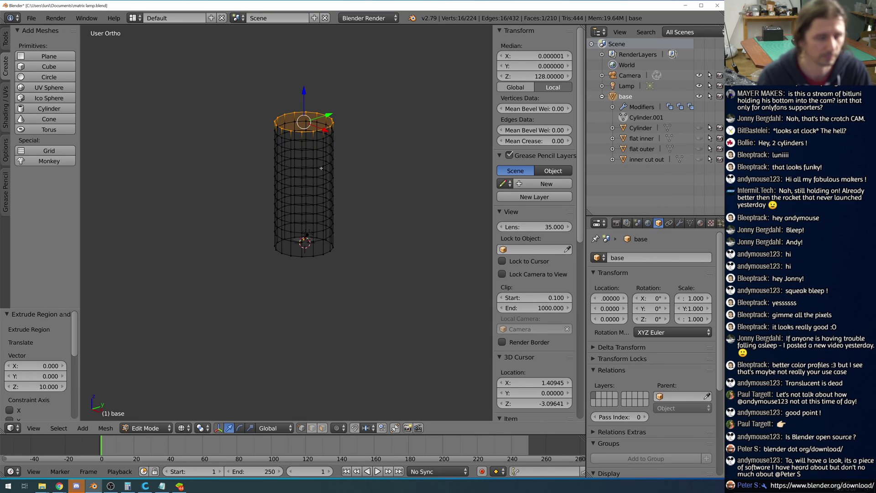
type("e10")
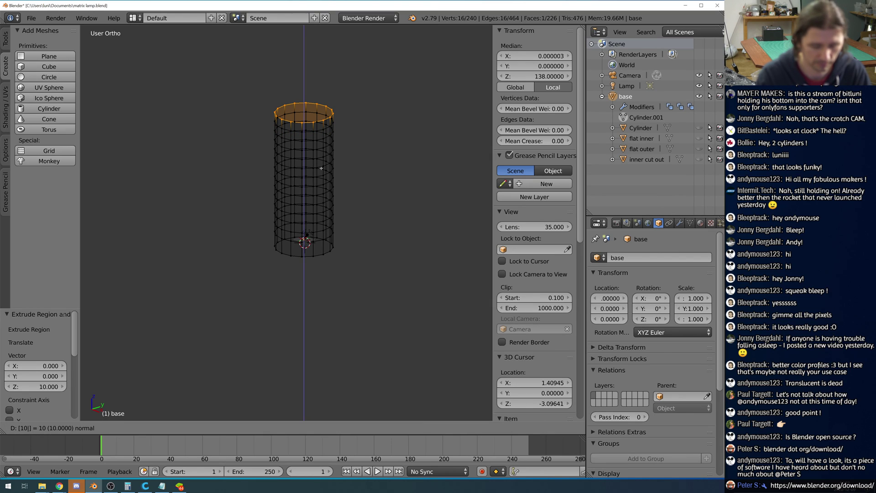
key("Return")
type("e10")
key("Return")
type("e10")
key("Return")
type("e10")
key("Return")
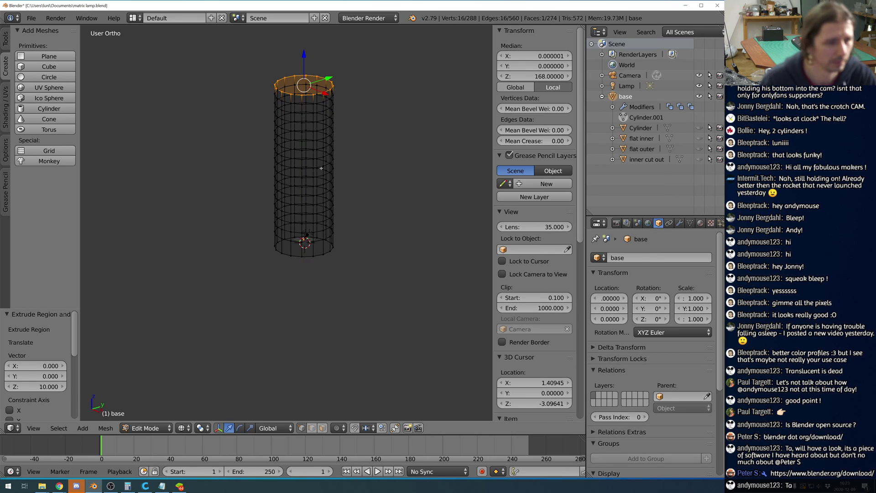
middle_click_drag(346, 353, 347, 271)
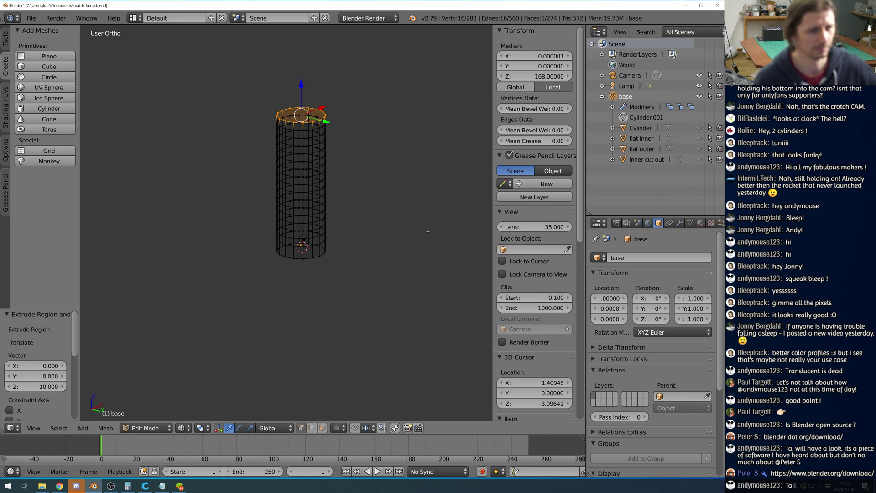
Examine the extended column's segments from the side and around its lower end.
middle_click_drag(374, 215, 385, 231)
scroll(360, 254, "up", 3)
scroll(385, 207, "down", 5)
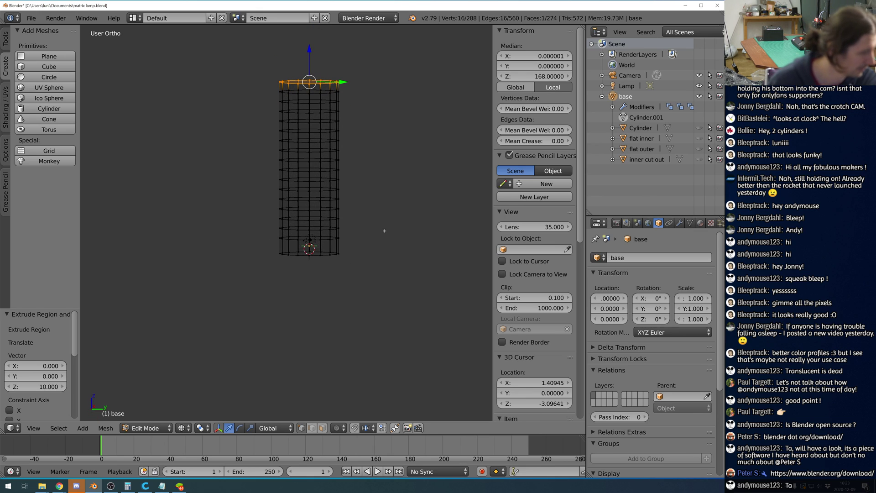
scroll(370, 240, "up", 1)
scroll(306, 326, "up", 2)
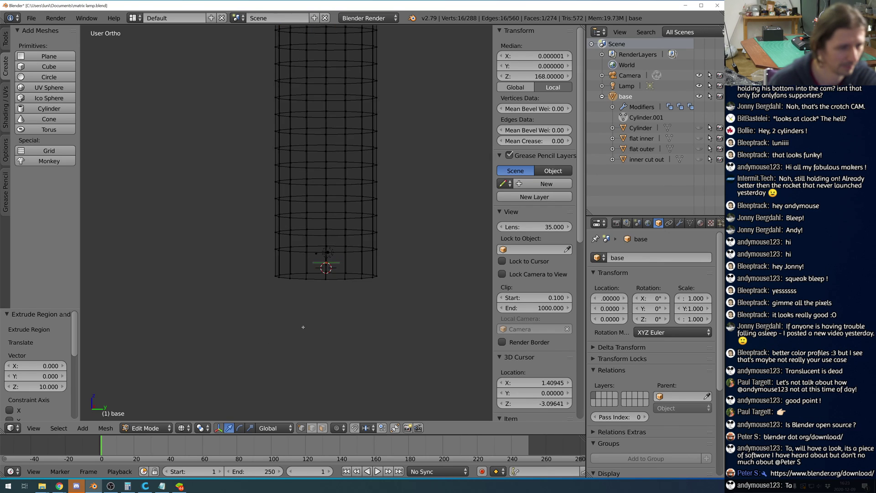
scroll(305, 310, "down", 4)
middle_click_drag(306, 302, 311, 348)
scroll(311, 348, "up", 4)
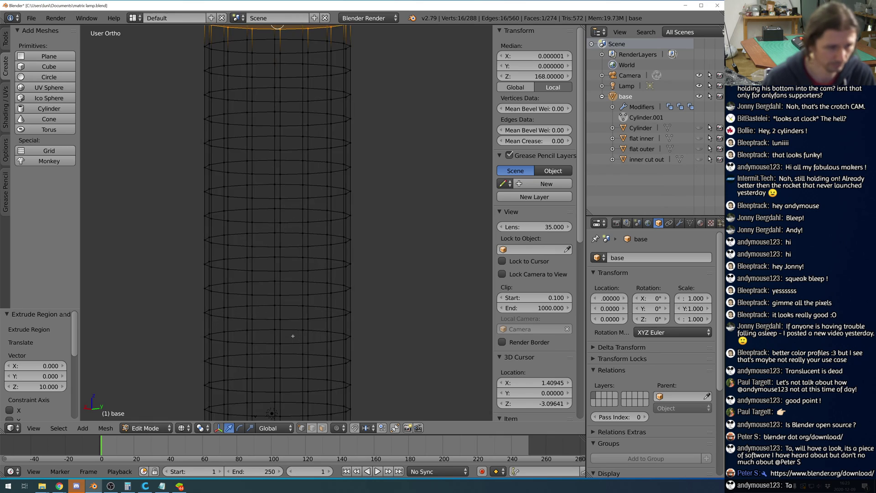
Return to Object Mode and make the hidden inner cut out object visible.
key("Tab")
middle_click_drag(328, 282, 361, 270)
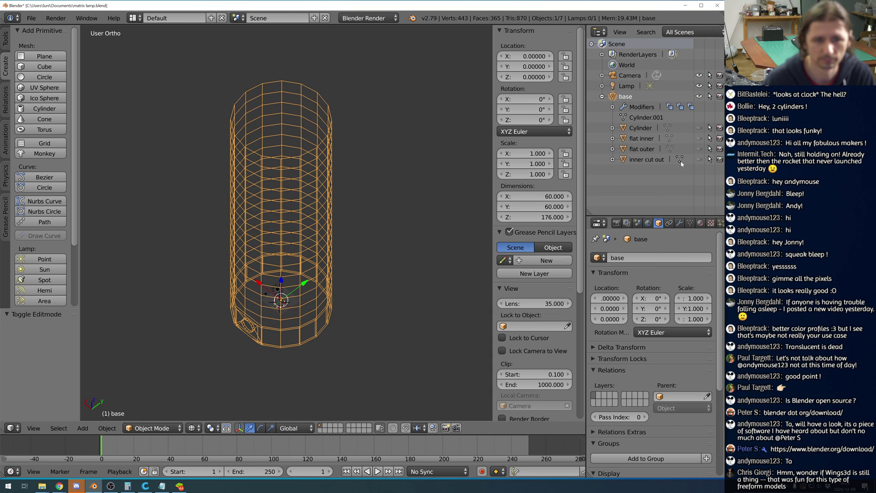
left_click(700, 161)
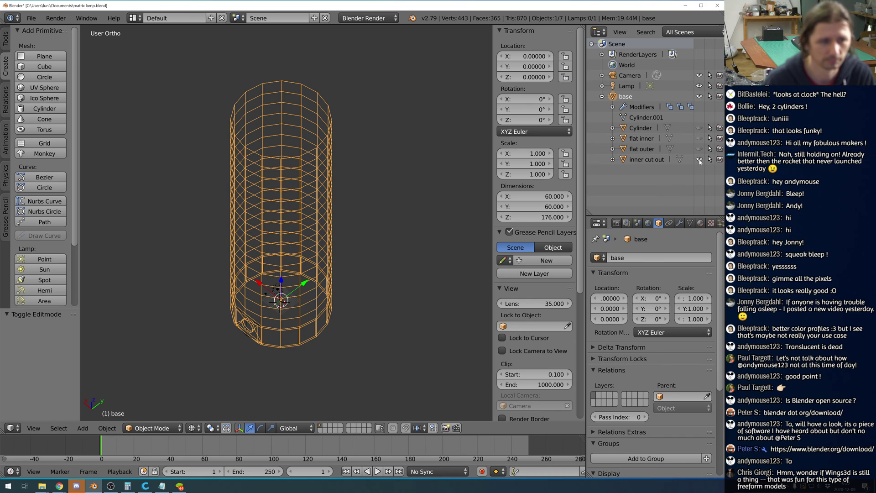
middle_click_drag(414, 202, 428, 286)
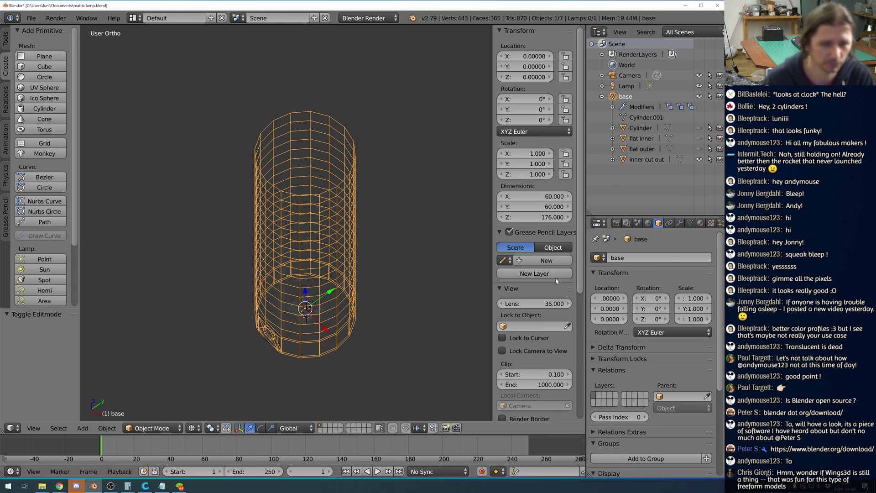
middle_click_drag(381, 209, 395, 195)
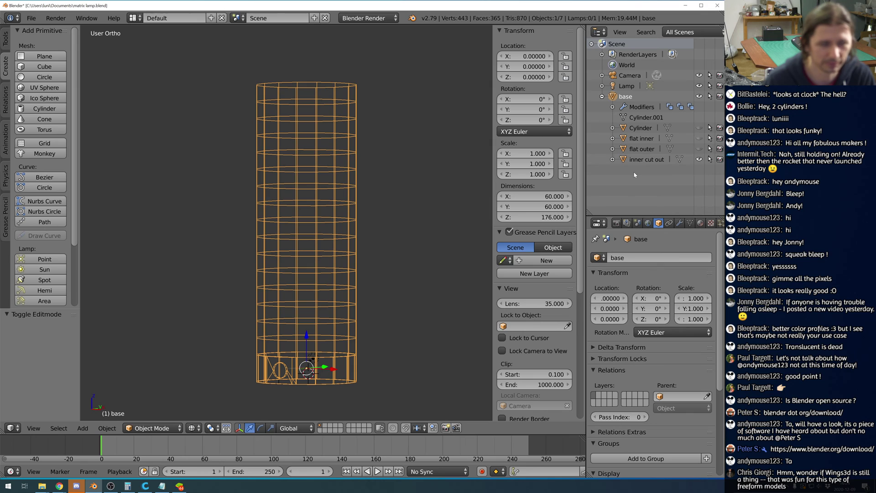
middle_click_drag(438, 206, 404, 224)
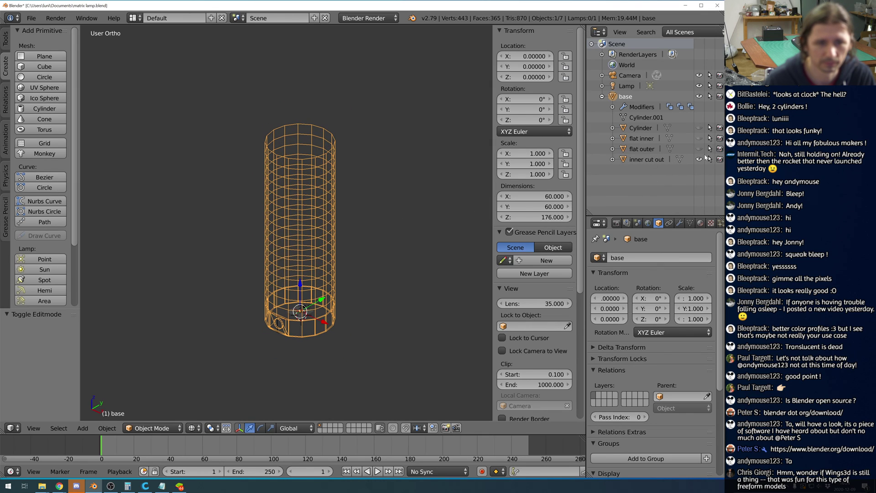
Open the inner cut out's mesh in Edit Mode and select its upper ring of vertices from the front view.
left_click(647, 160)
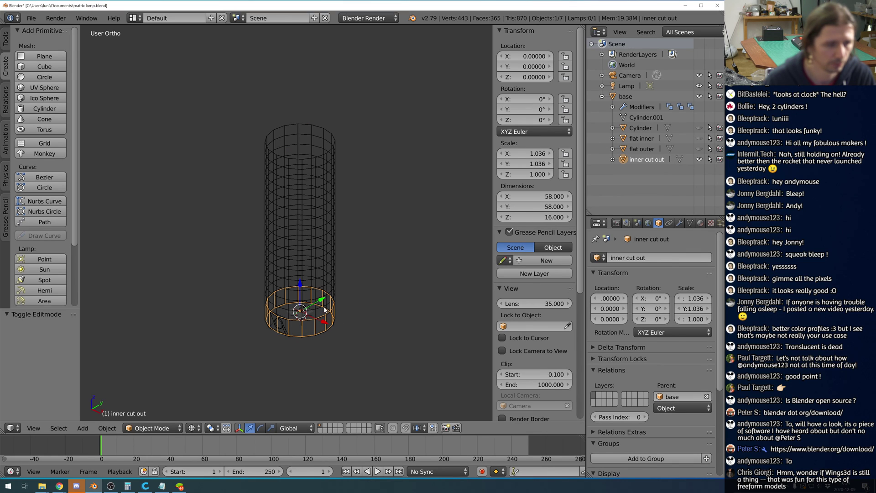
key("Tab")
key("KP_1")
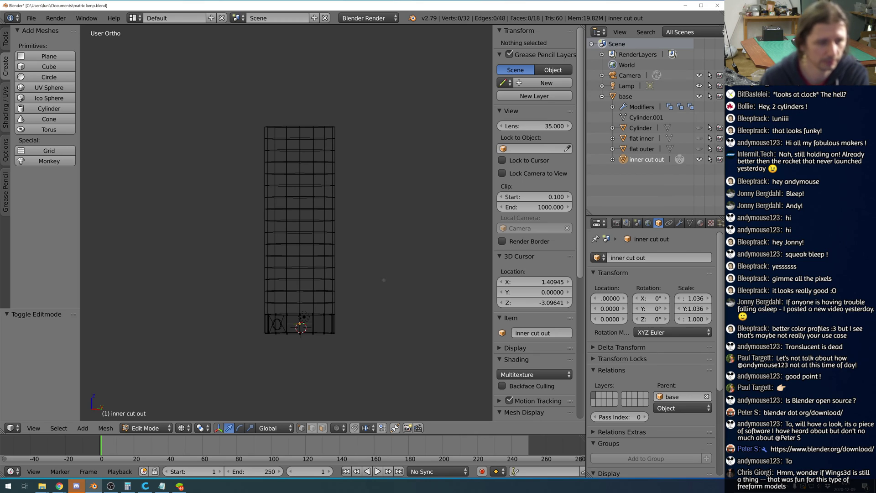
key("a")
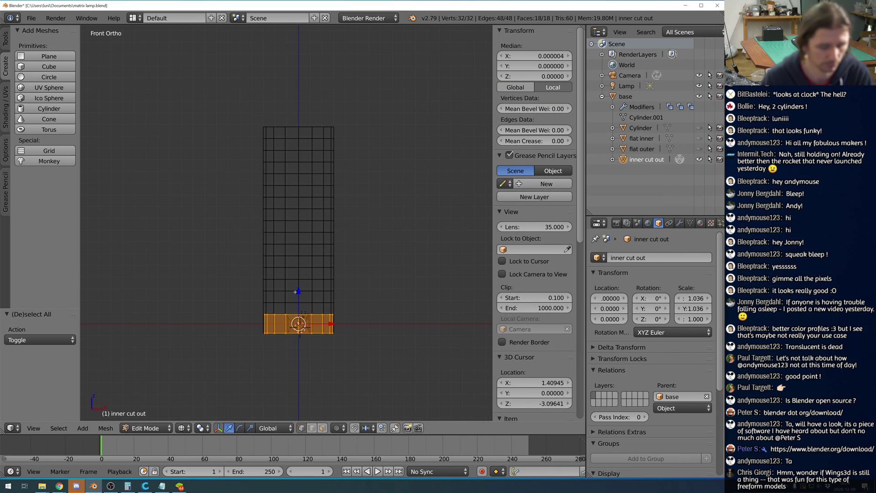
key("a")
key("b")
left_click_drag(216, 249, 370, 321)
Raise the inner cut out's selected upper ring to Z 166 and return to Object Mode.
left_click_drag(298, 283, 321, 98)
scroll(321, 97, "up", 4)
scroll(321, 98, "down", 2)
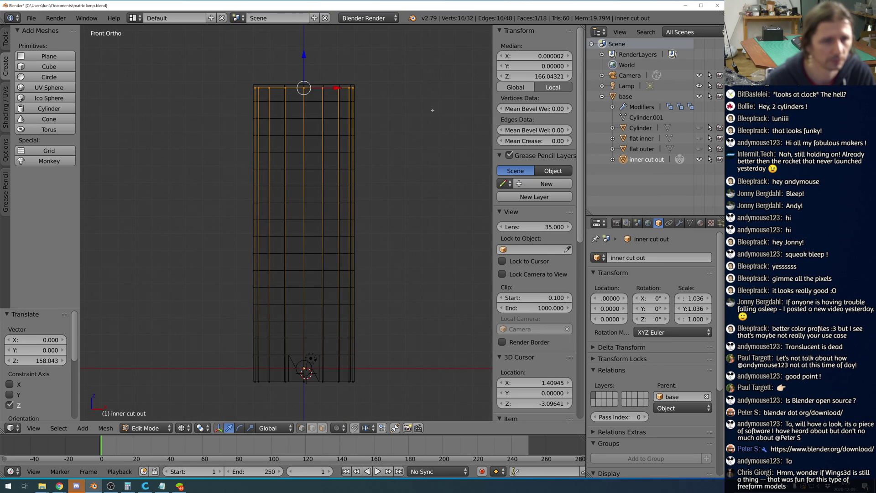
left_click(554, 77)
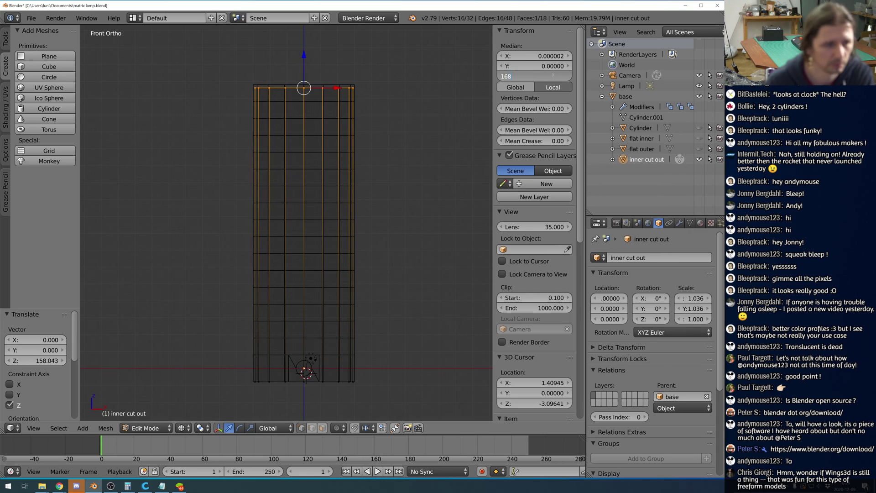
key("Return")
left_click(555, 77)
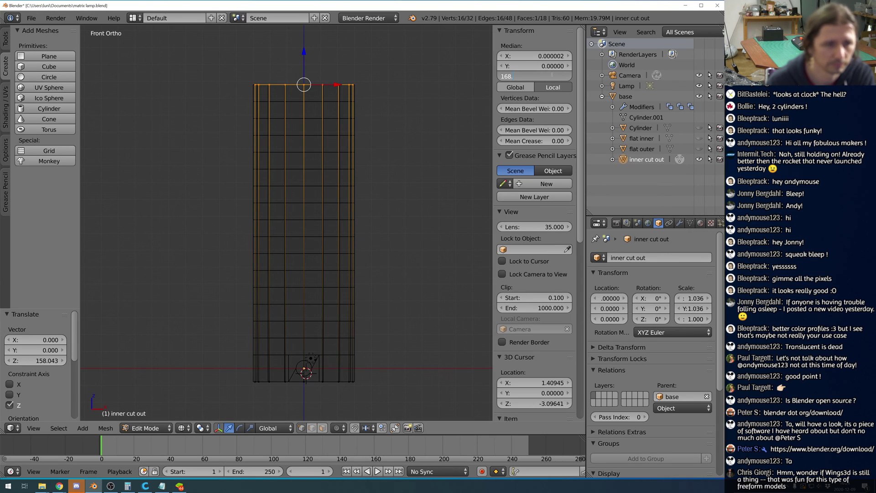
type("166")
key("Return")
middle_click_drag(392, 150, 376, 188)
key("Tab")
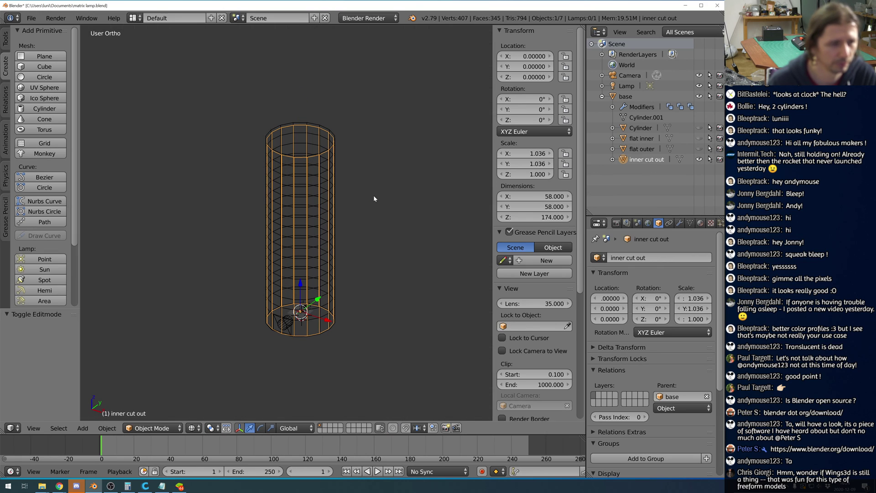
Select the base and add a Simple Deform modifier after its four Boolean modifiers.
middle_click_drag(409, 241, 338, 243)
right_click(335, 212)
scroll(337, 243, "up", 4)
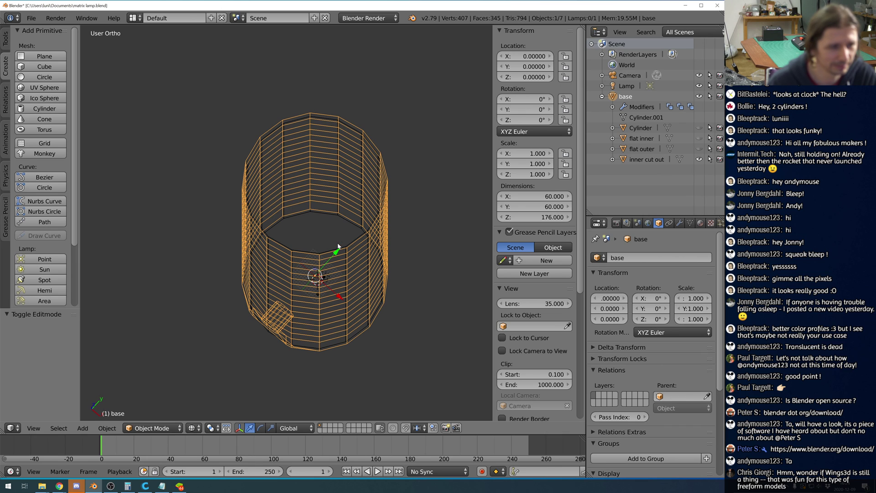
middle_click_drag(395, 215, 432, 213)
scroll(431, 224, "down", 4)
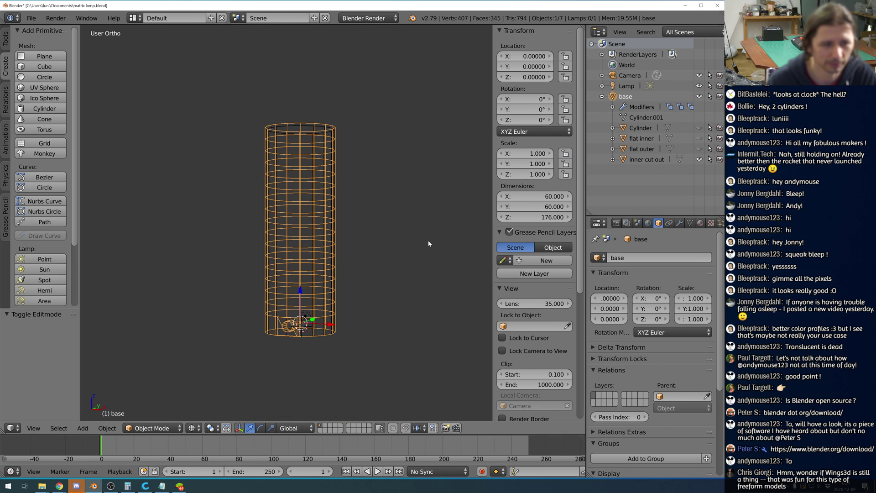
left_click(680, 224)
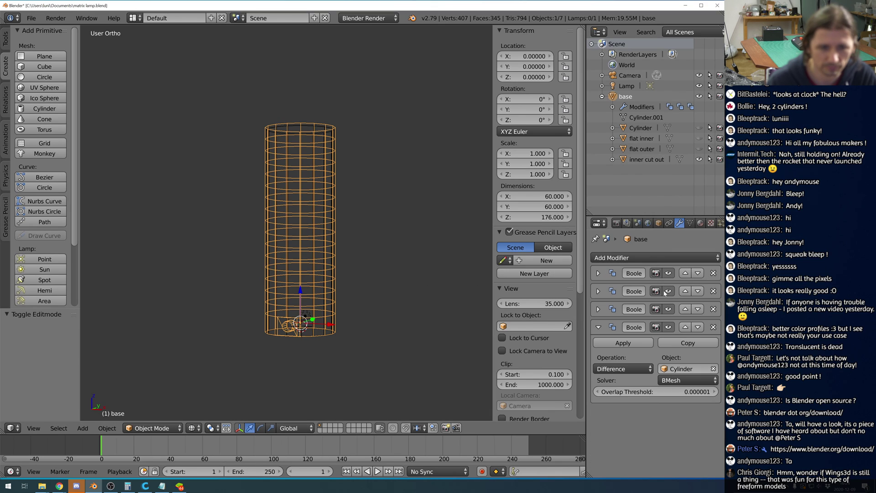
left_click(598, 327)
left_click(603, 258)
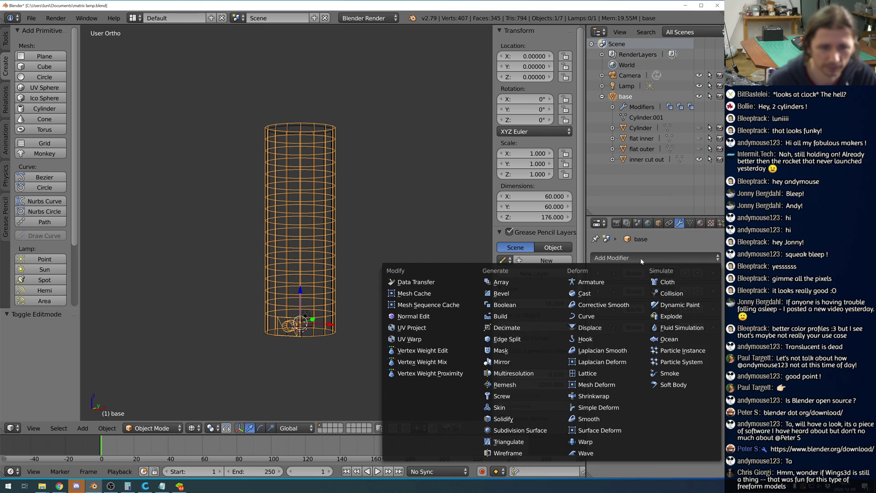
left_click(606, 408)
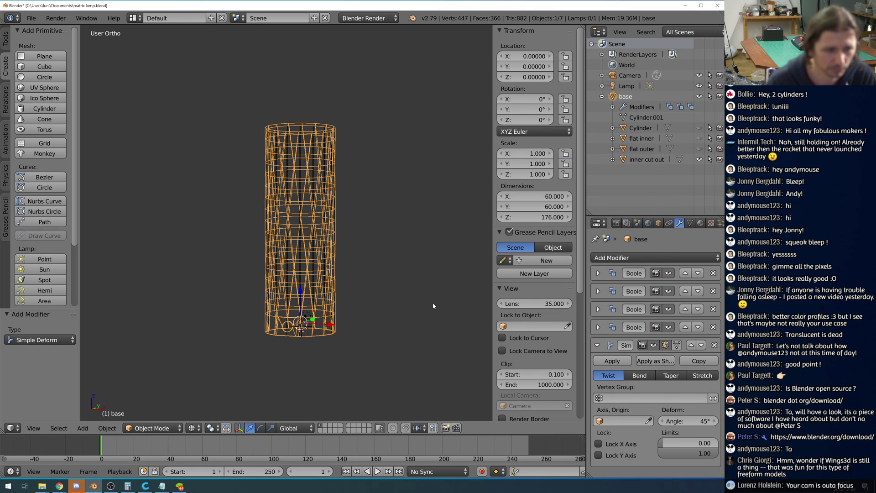
Switch the viewport to solid shading and hide the inner cut out object.
mouse_move(446, 327)
middle_mouse_down()
mouse_move(440, 321)
mouse_move(452, 319)
mouse_move(453, 346)
mouse_move(458, 322)
middle_mouse_up()
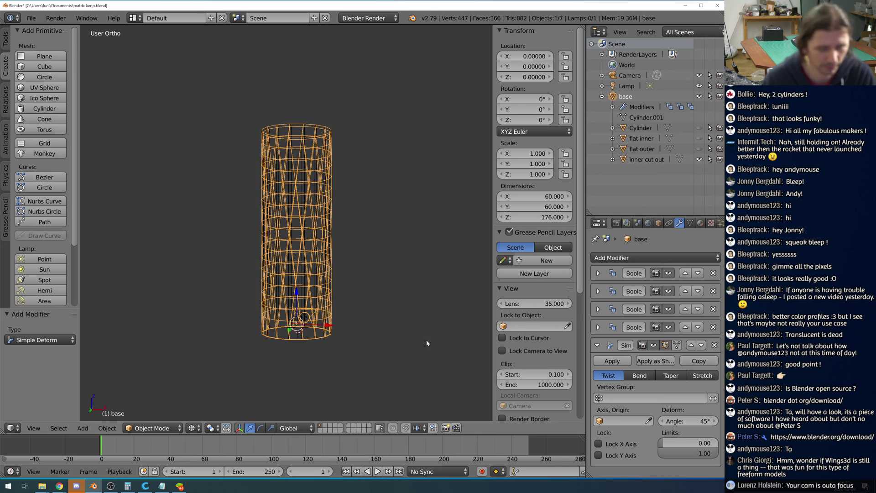
scroll(398, 339, "up", 4)
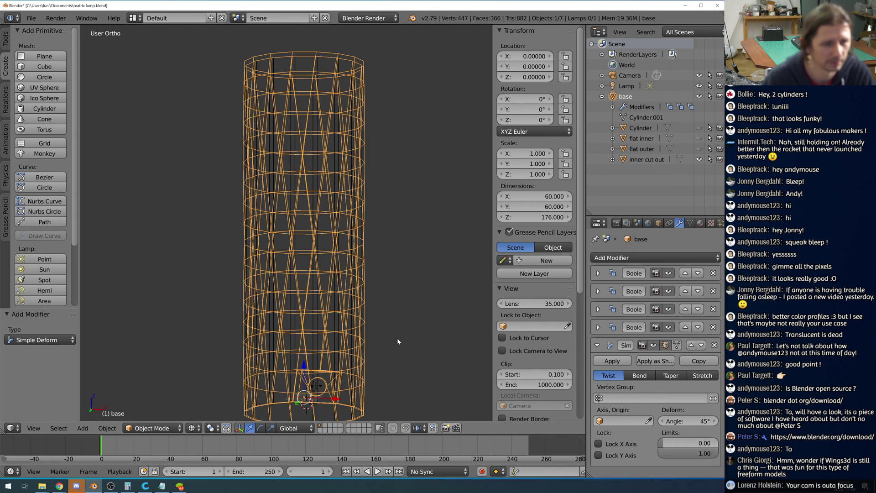
middle_click_drag(417, 337, 412, 285, "shift")
scroll(413, 306, "up", 1)
scroll(413, 305, "down", 1)
key("z")
middle_click_drag(393, 348, 367, 345)
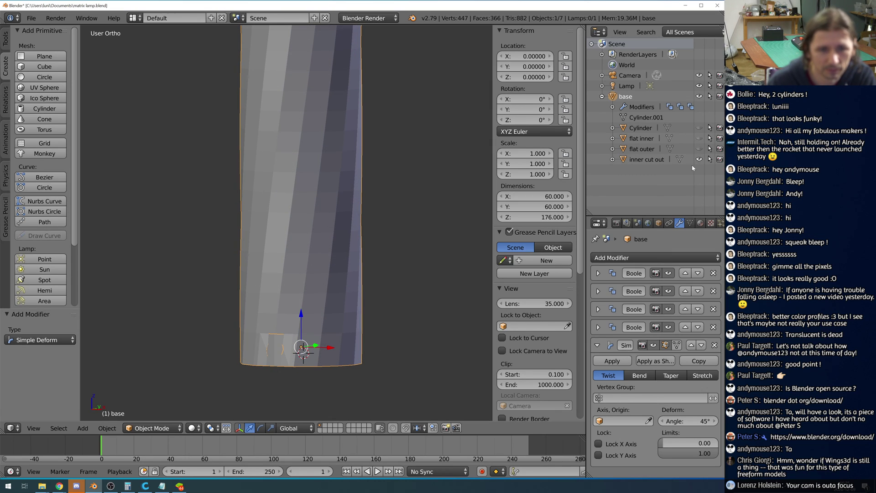
left_click(698, 160)
Examine how the twist affects the base's flat front and round hole, from below and close up.
middle_click_drag(473, 248, 94, 221)
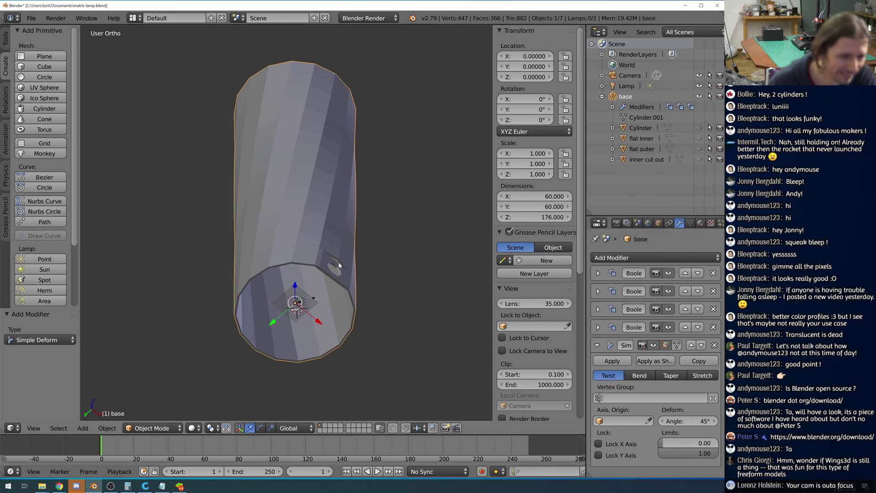
scroll(338, 265, "down", 5)
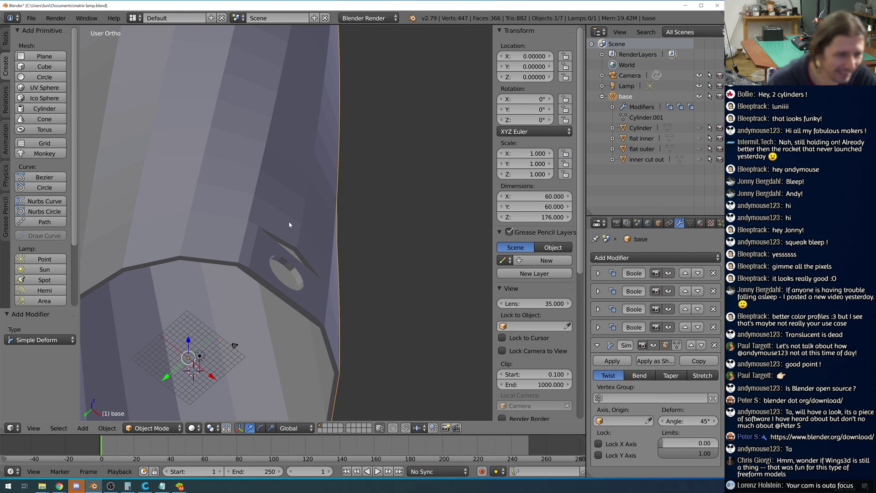
scroll(313, 278, "up", 3)
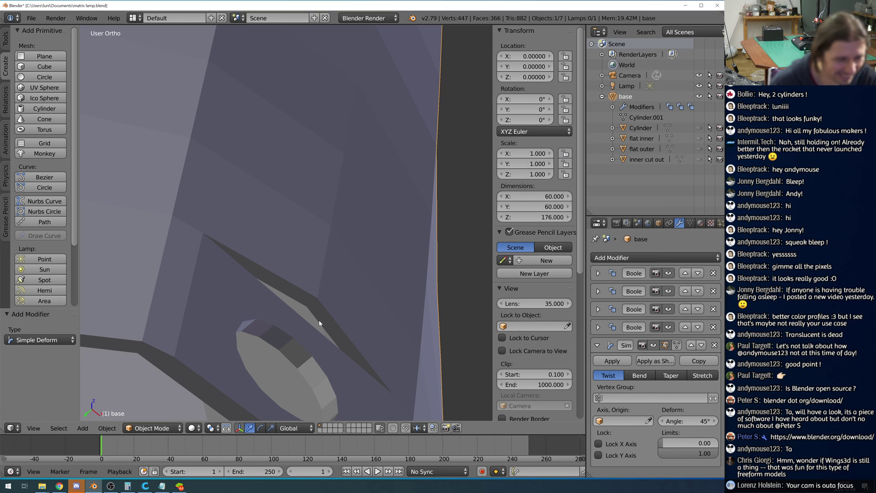
scroll(318, 321, "down", 4)
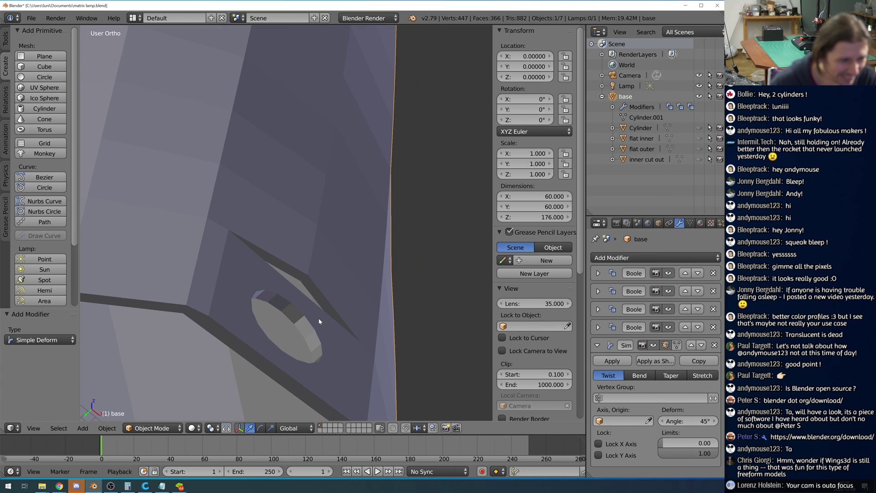
scroll(318, 321, "down", 4)
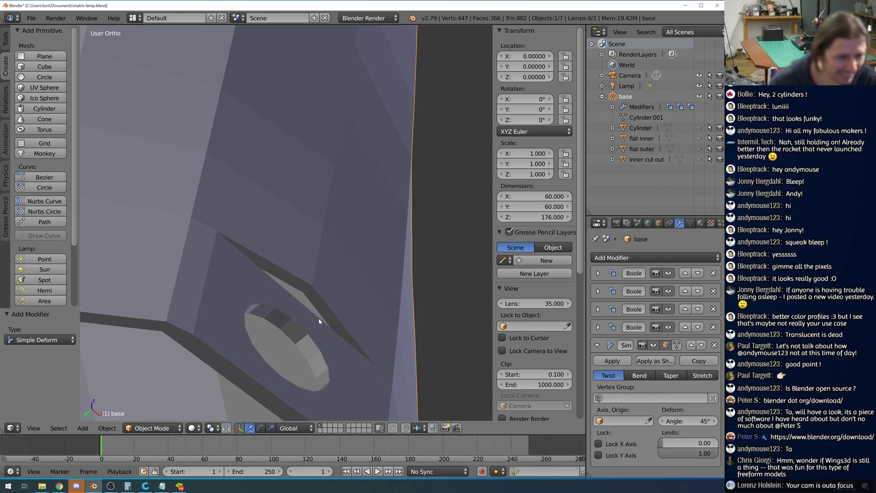
middle_click_drag(319, 319, 293, 316)
scroll(247, 326, "down", 4)
scroll(293, 318, "up", 3)
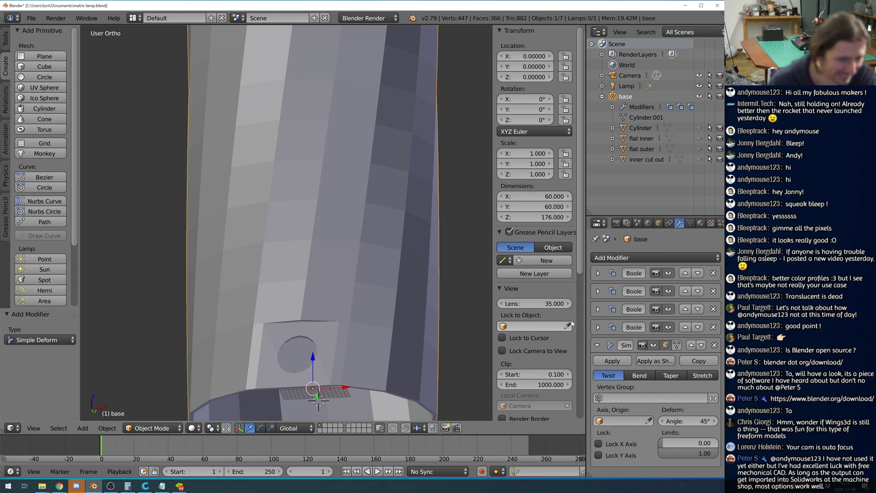
Raise the Simple Deform modifier's lower limit to 0.09 and check the area around the hole.
left_click_drag(679, 445, 684, 445)
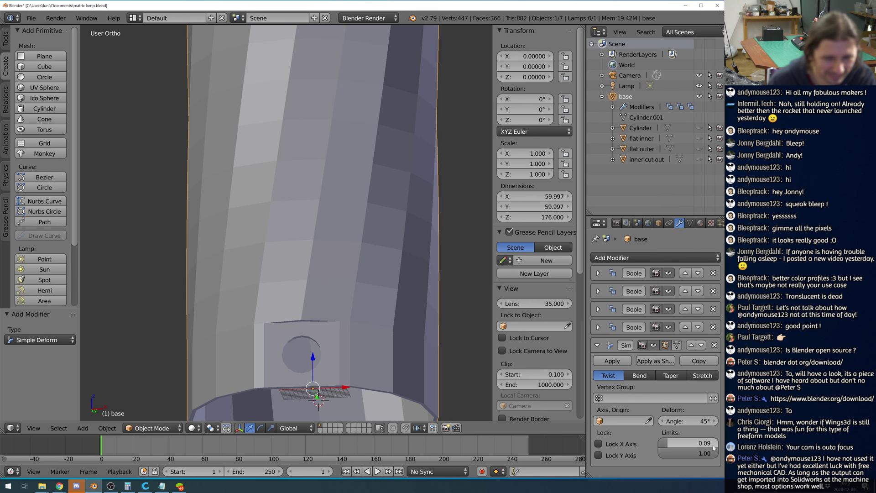
scroll(447, 327, "down", 3)
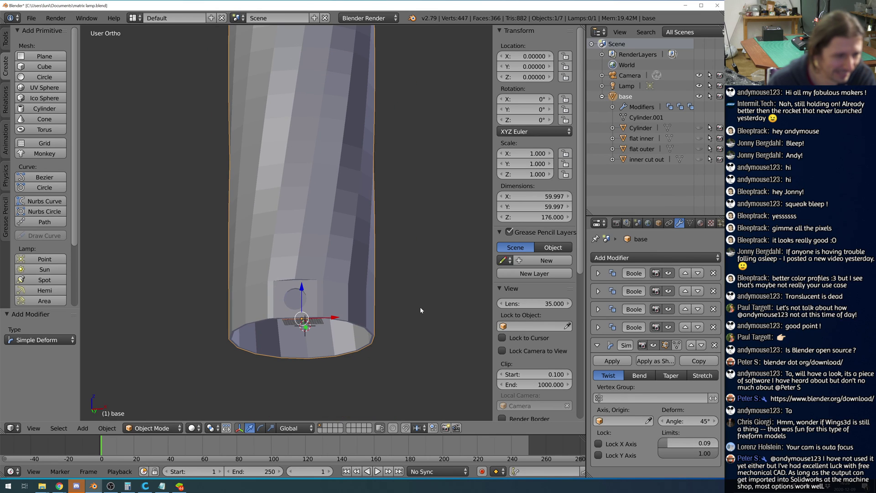
middle_click_drag(419, 299, 413, 322)
scroll(413, 323, "down", 2)
scroll(413, 322, "up", 2)
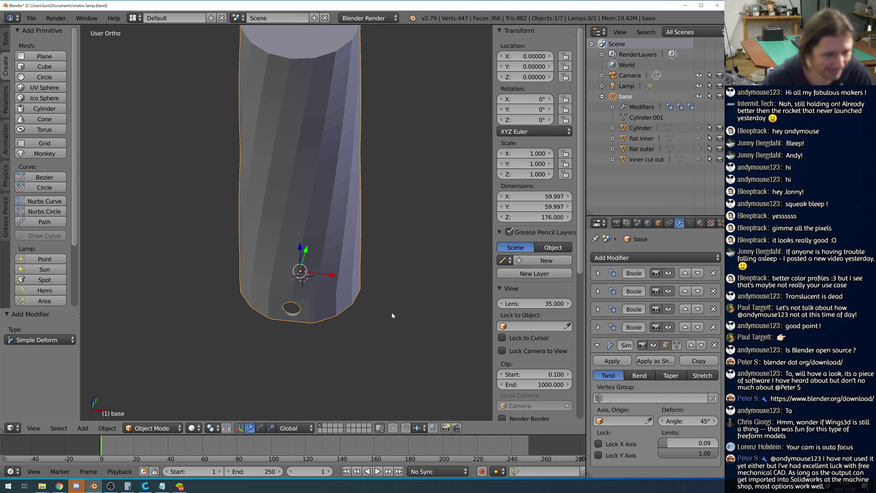
Try triangulating all faces of the base's mesh and inspect how the twisted surface shades.
key("Tab")
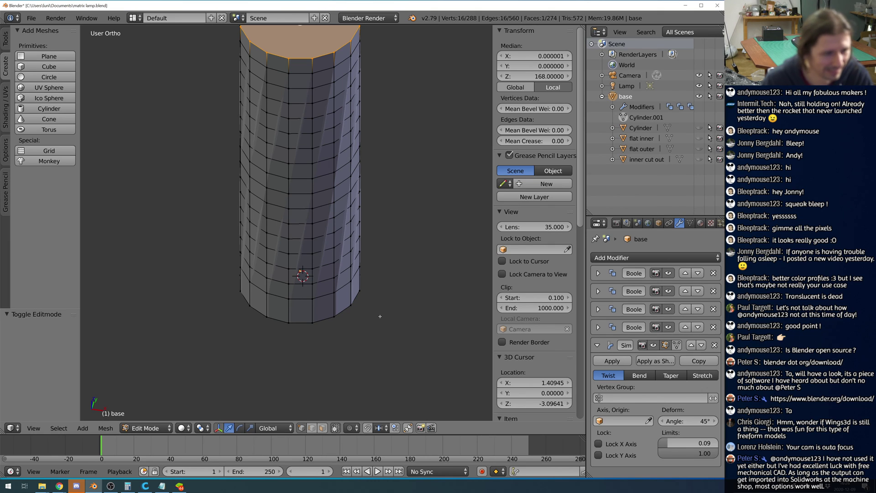
key("a")
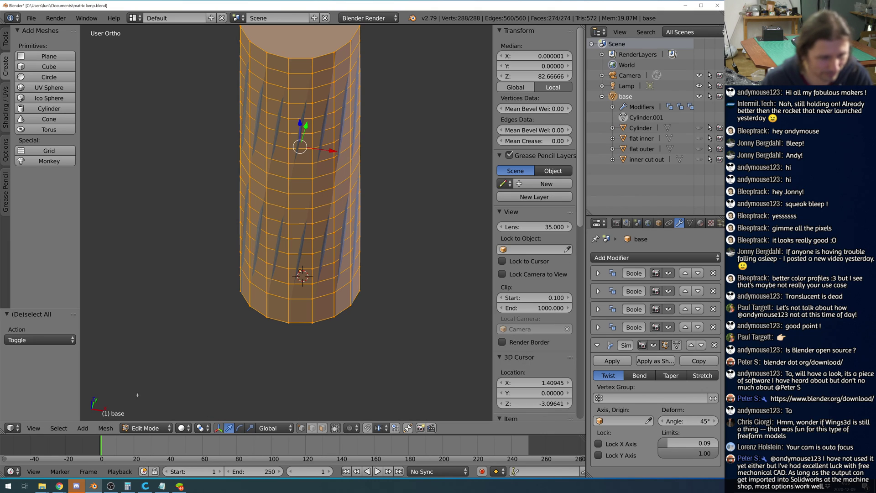
left_click(107, 429)
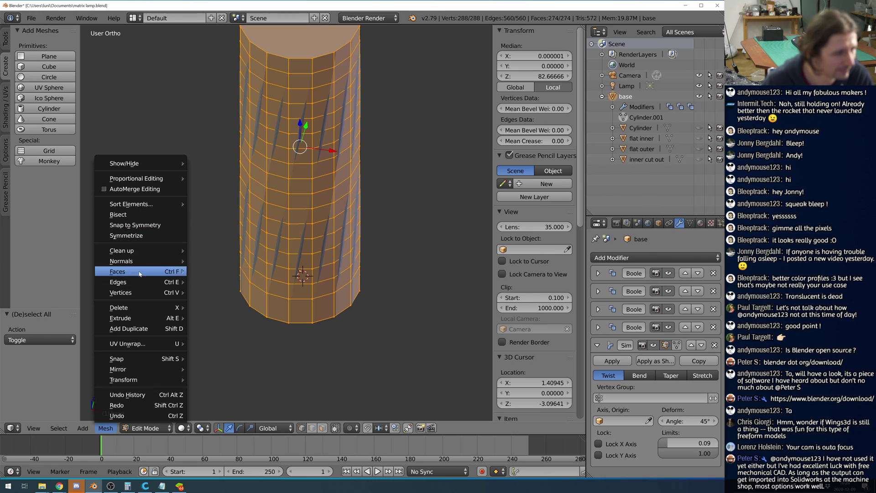
mouse_move(149, 254)
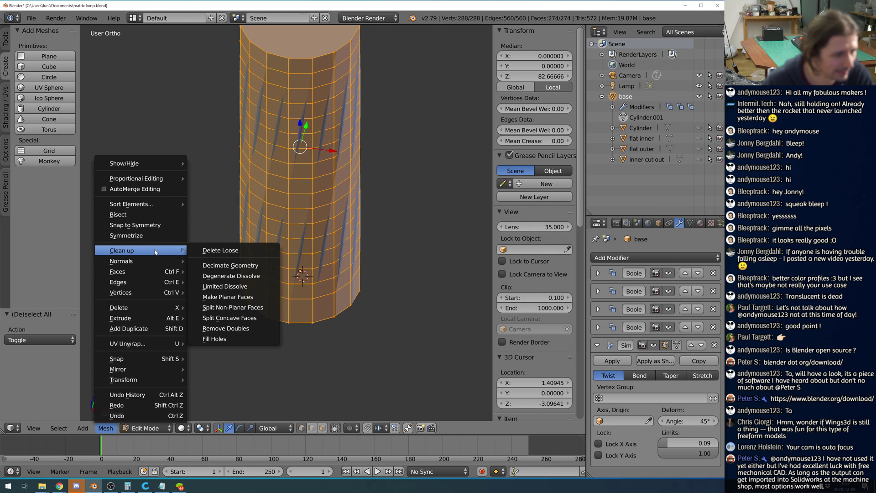
mouse_move(170, 272)
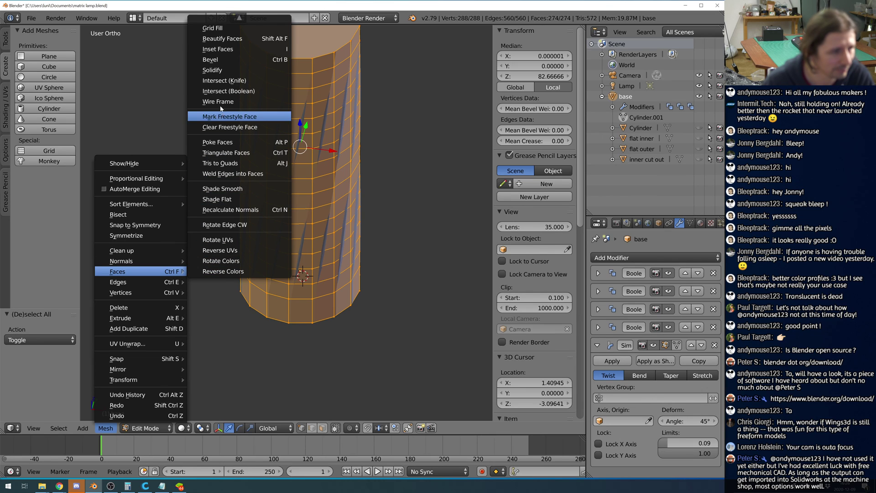
left_click(223, 153)
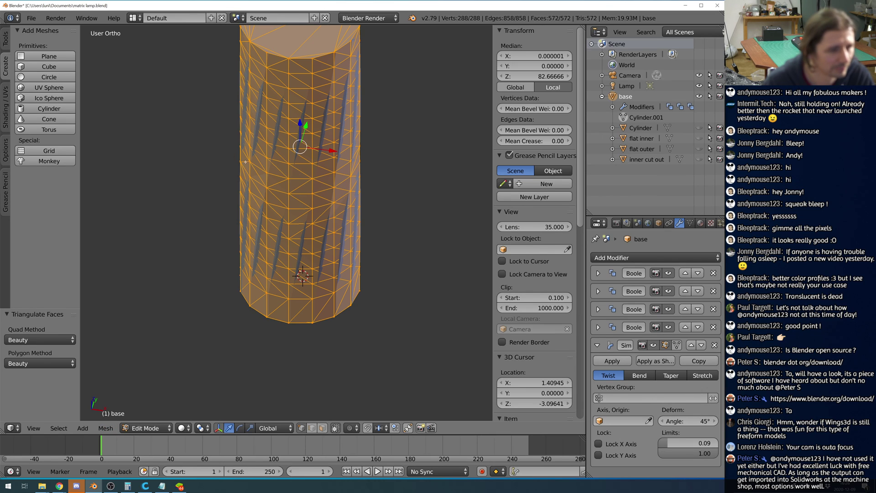
key("Tab")
middle_click_drag(415, 239, 403, 187)
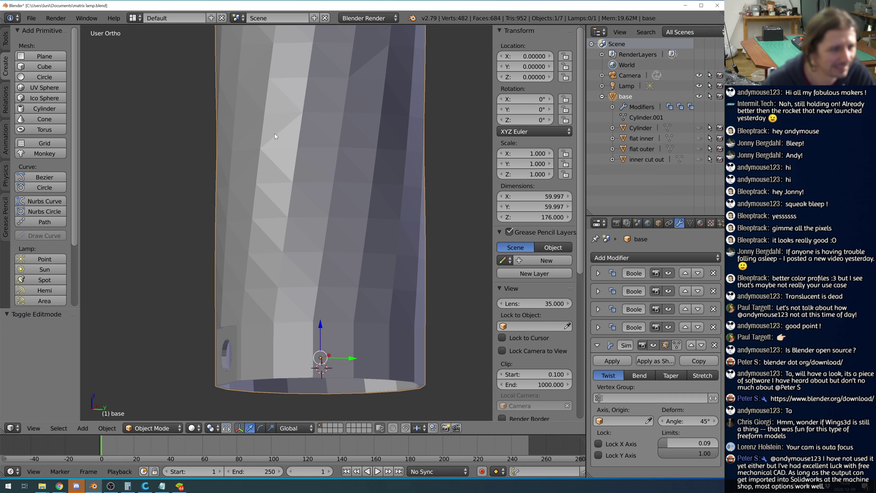
middle_click_drag(324, 160, 437, 309)
scroll(337, 227, "up", 5)
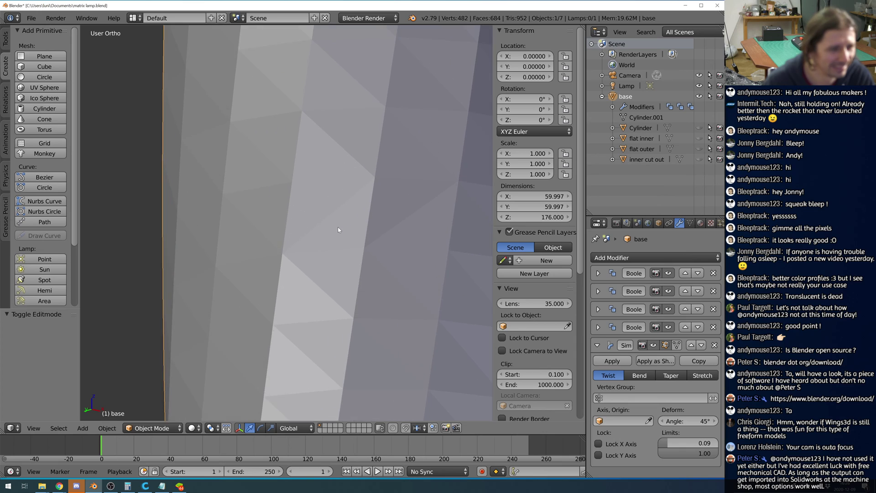
scroll(338, 230, "down", 5)
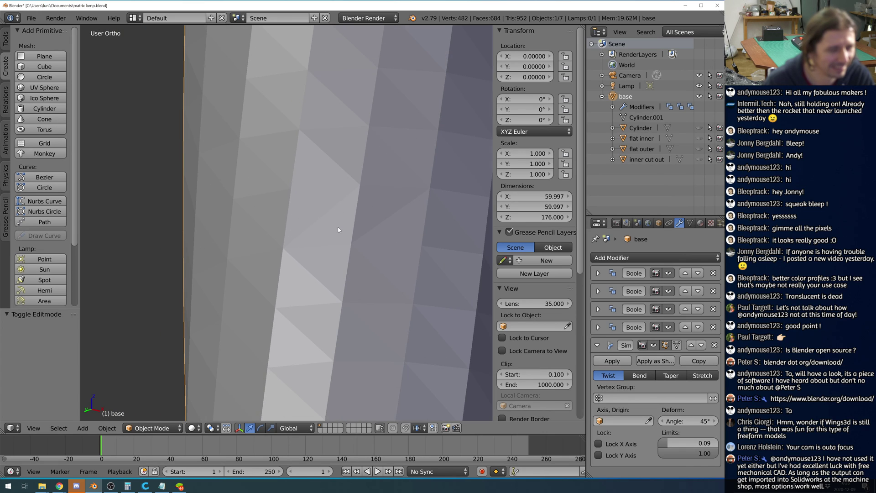
scroll(338, 229, "down", 2)
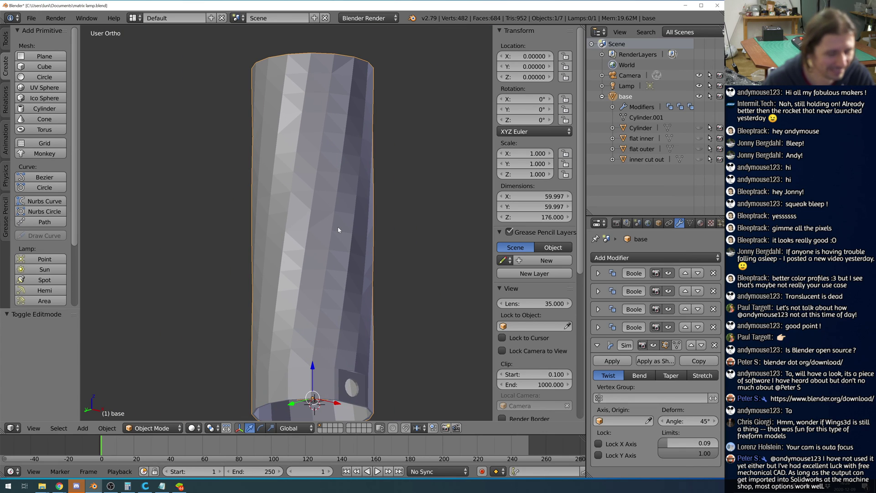
Undo the triangulation of the base's mesh.
key("ctrl+z")
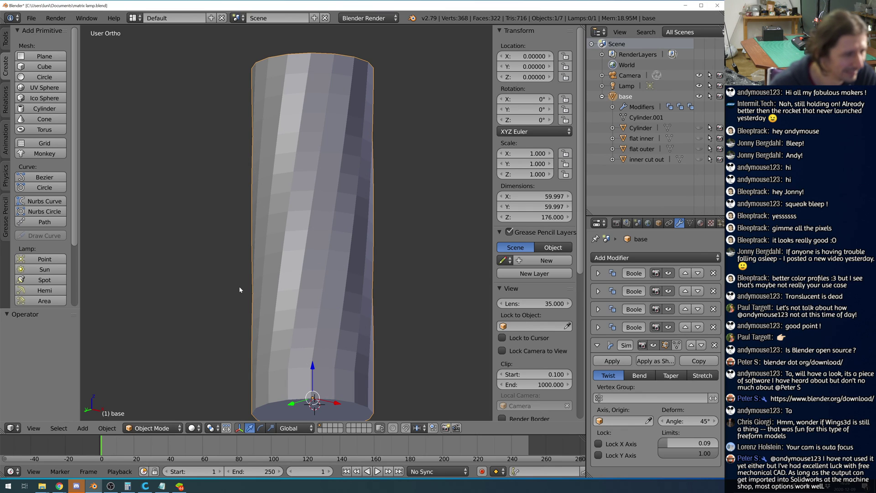
scroll(296, 250, "up", 1)
scroll(303, 247, "down", 2)
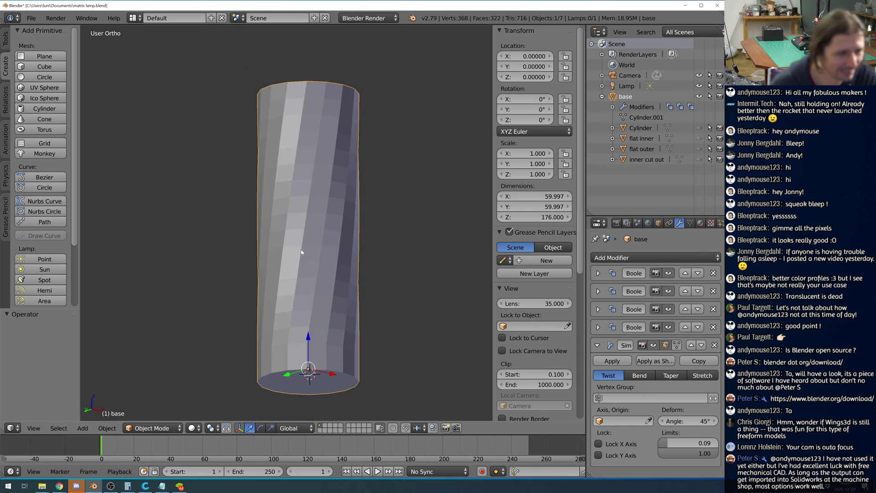
left_click(108, 428)
mouse_move(144, 357)
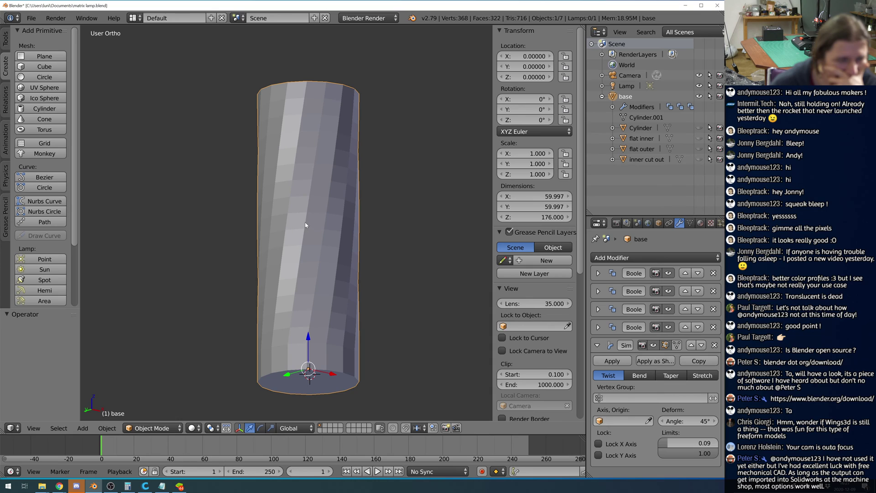
Add a Triangulate modifier to the base after its Simple Deform modifier.
left_click(596, 345)
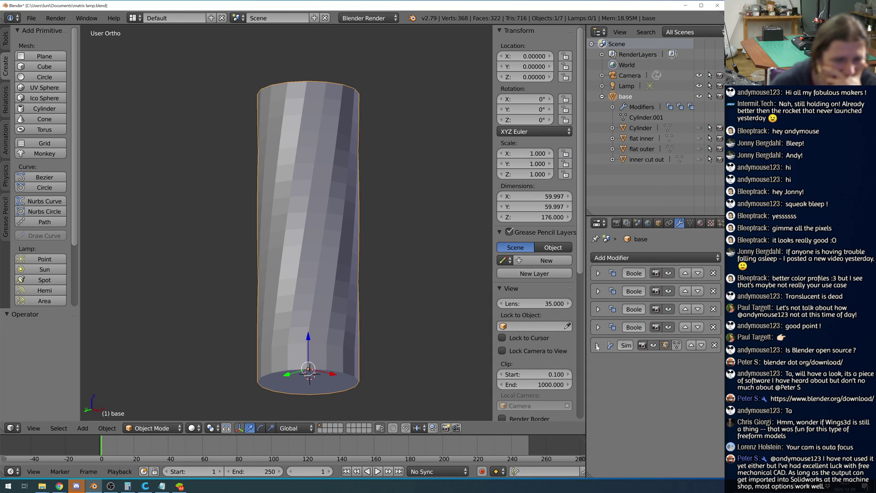
left_click(658, 258)
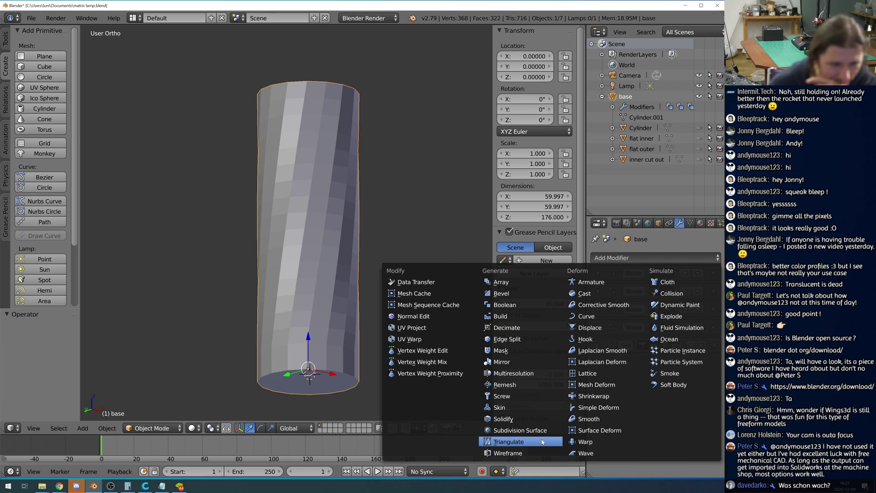
left_click(509, 442)
mouse_move(424, 227)
middle_mouse_down()
mouse_move(401, 238)
mouse_move(423, 238)
mouse_move(413, 223)
middle_mouse_up()
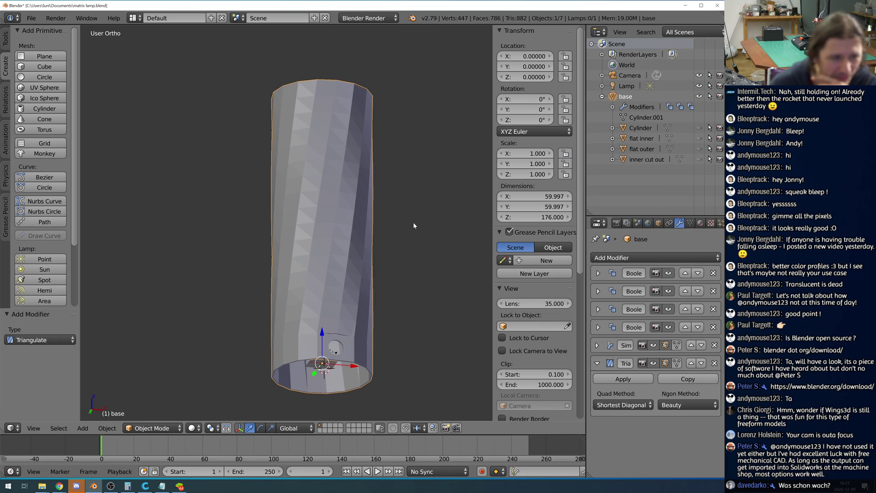
Try the Beauty, Shortest Diagonal and Fixed Alternate quad methods on the Triangulate modifier.
left_click(622, 405)
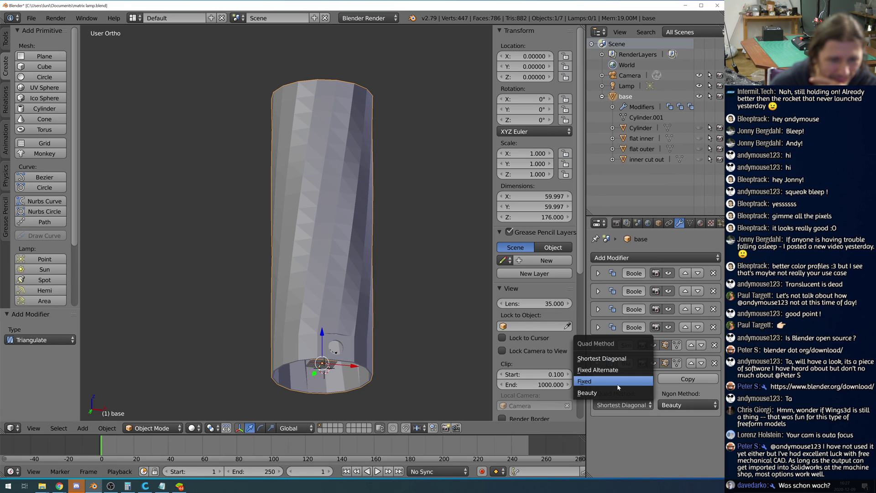
left_click(616, 393)
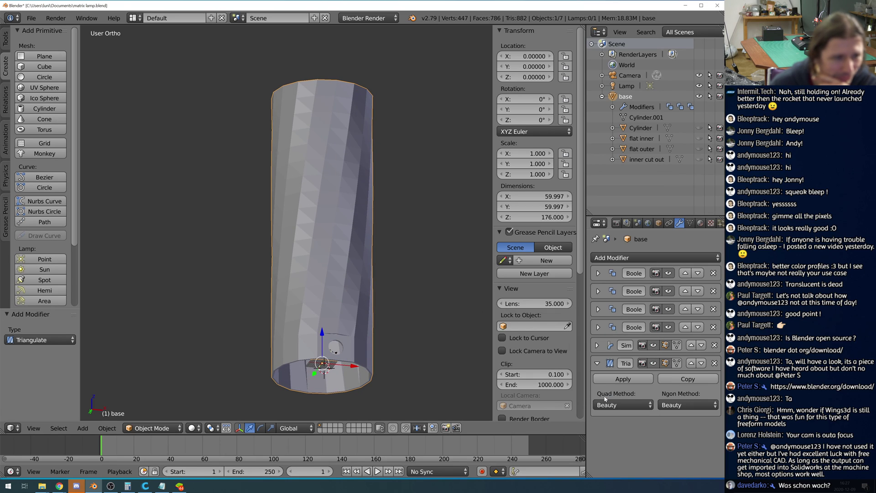
left_click(633, 406)
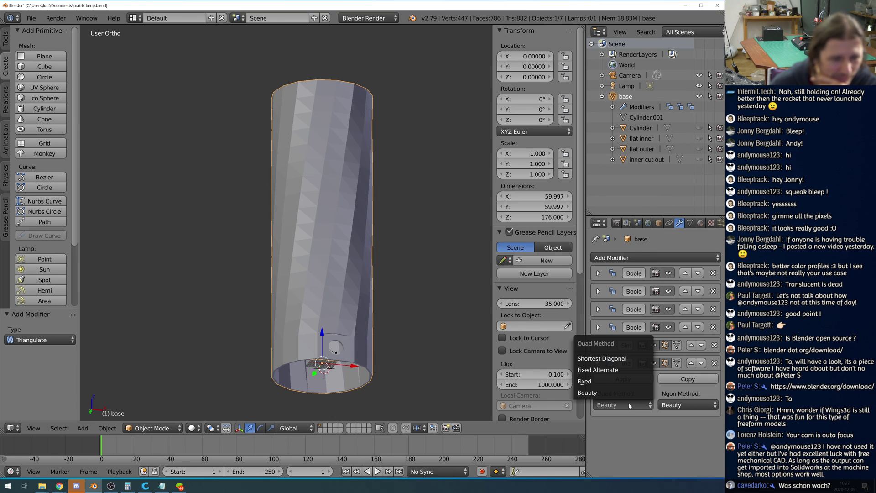
left_click(601, 358)
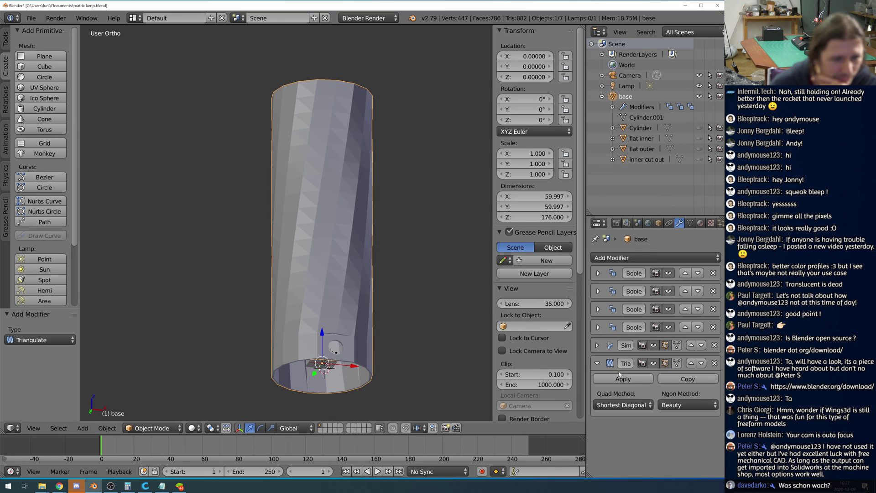
left_click(614, 407)
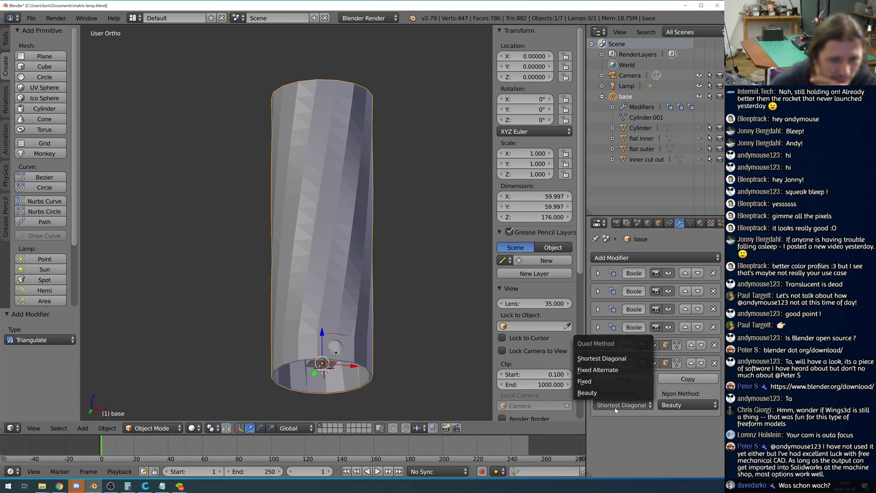
left_click(611, 374)
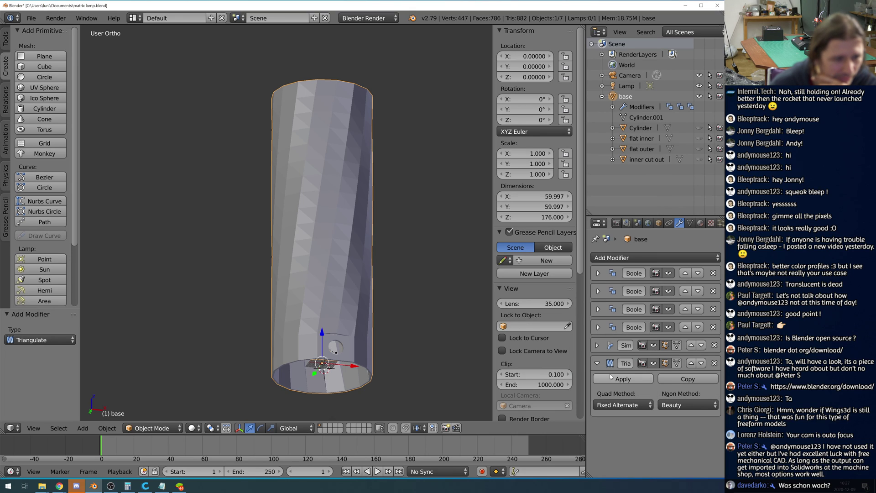
Compare the Fixed and Shortest Diagonal quad methods on the Triangulate modifier, settle on Fixed, and inspect the column from several angles.
left_click(617, 406)
left_click(614, 382)
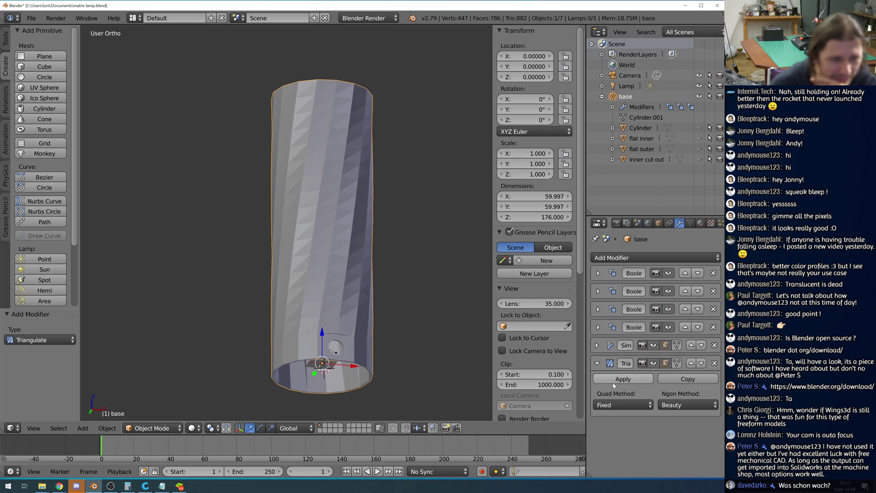
left_click(621, 405)
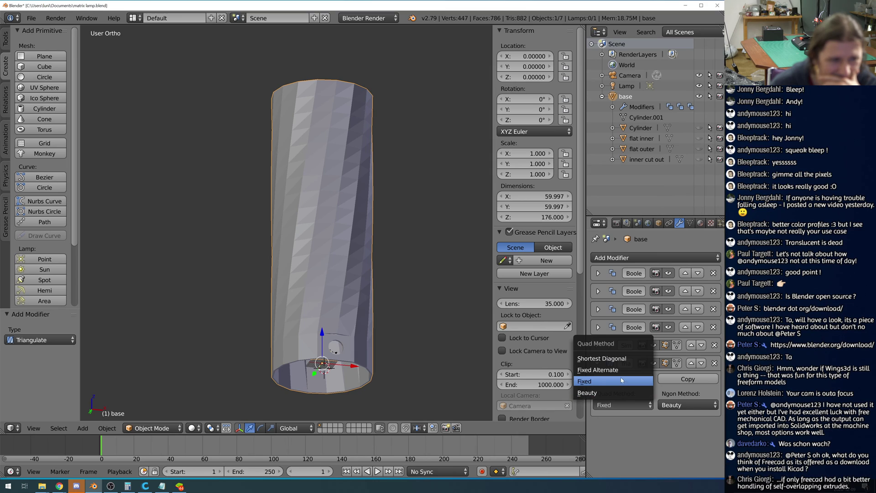
left_click(620, 359)
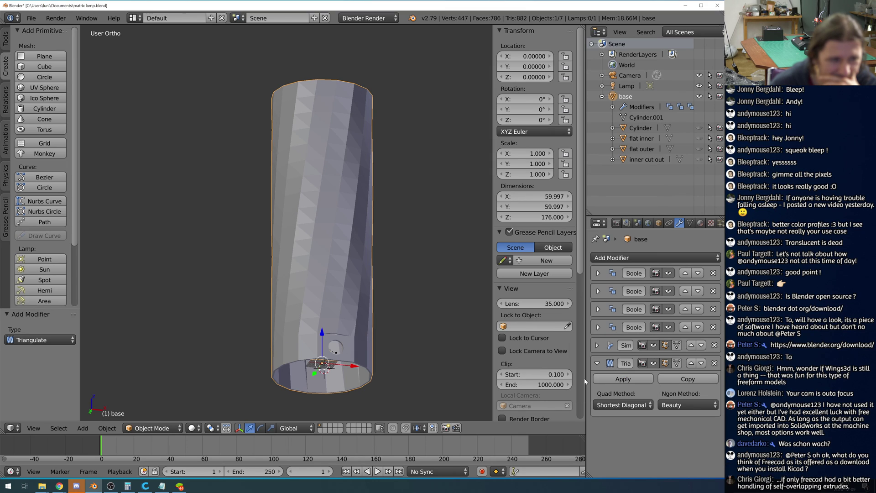
left_click(627, 404)
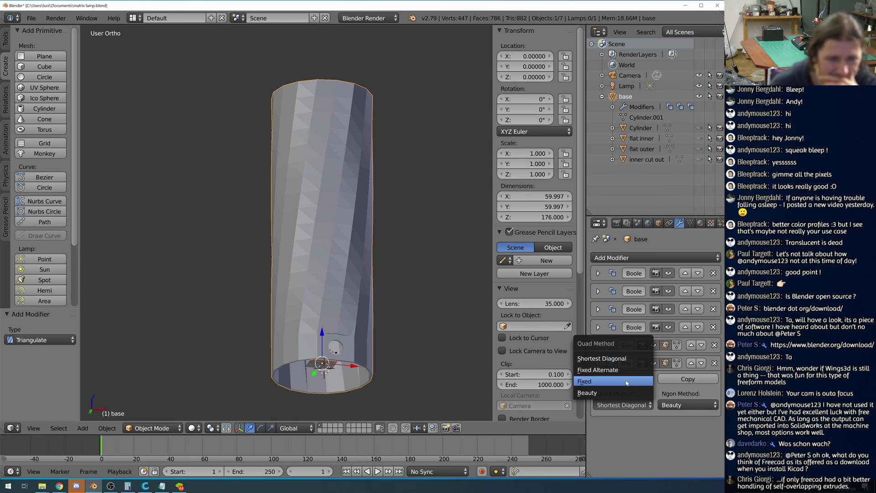
left_click(620, 381)
middle_click_drag(397, 290, 374, 278)
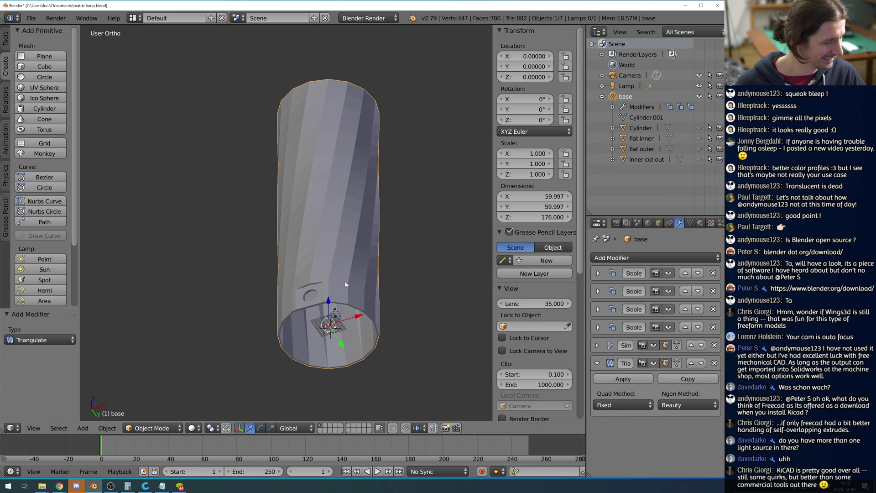
middle_click_drag(366, 282, 392, 246)
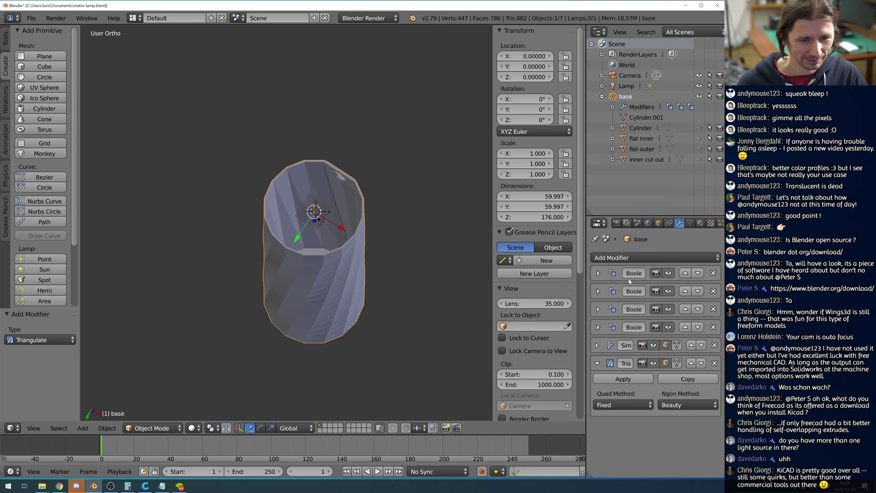
Move the Triangulate modifier to the start of the base's modifier stack, ahead of all four Booleans, and check the twisted surface.
left_click(691, 363)
left_click(691, 346)
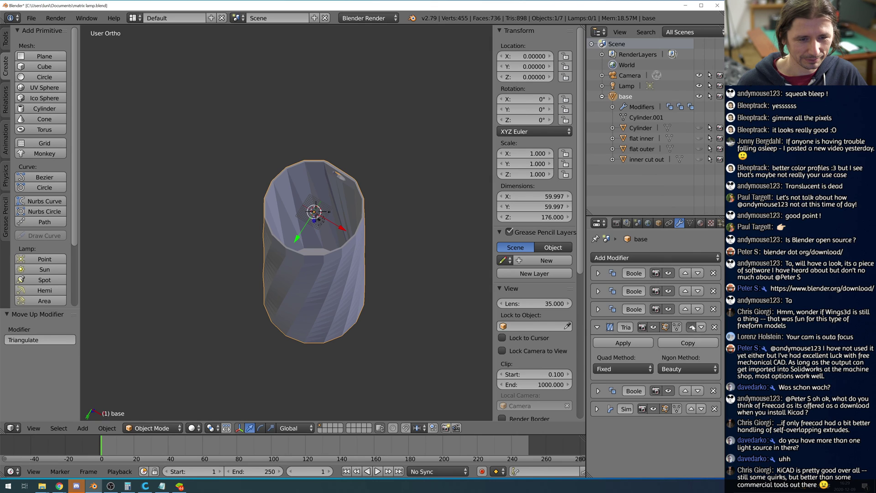
left_click(692, 327)
left_click(691, 309)
left_click(691, 291)
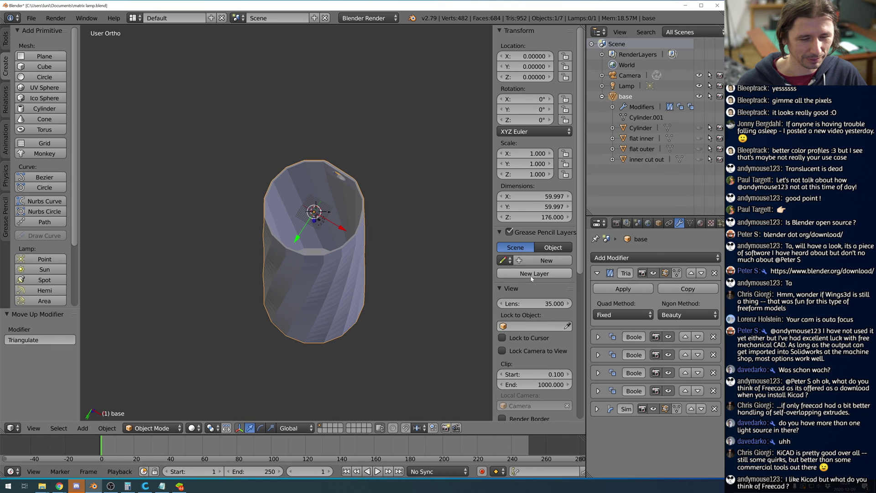
middle_click_drag(425, 229, 448, 281)
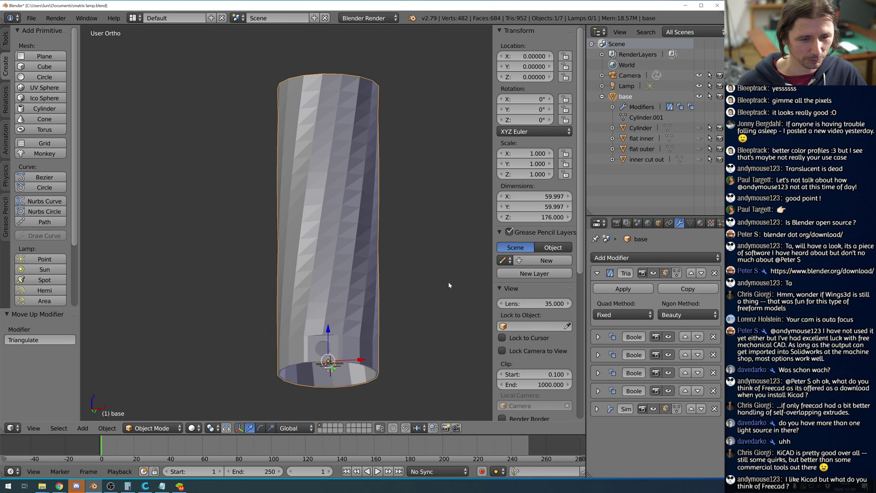
Move the Simple Deform modifier up the stack, trying it directly below the first Boolean and settling it between the second and third.
left_click(691, 408)
left_click(691, 391)
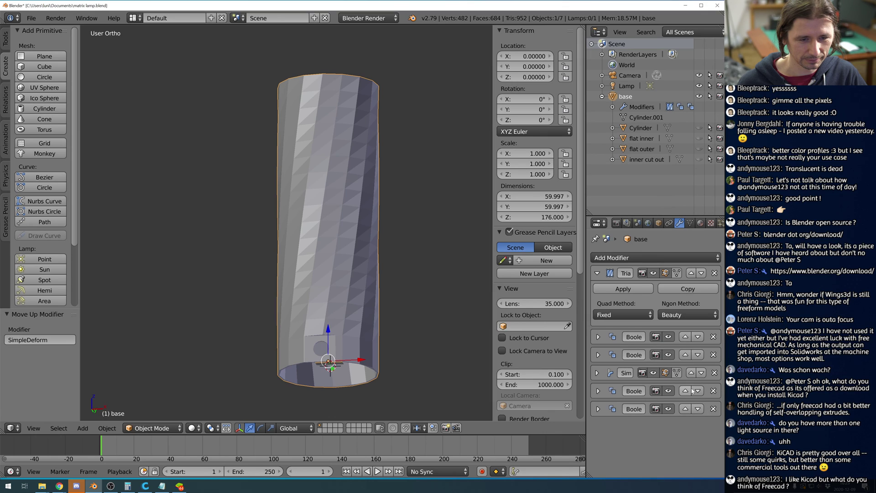
left_click(691, 372)
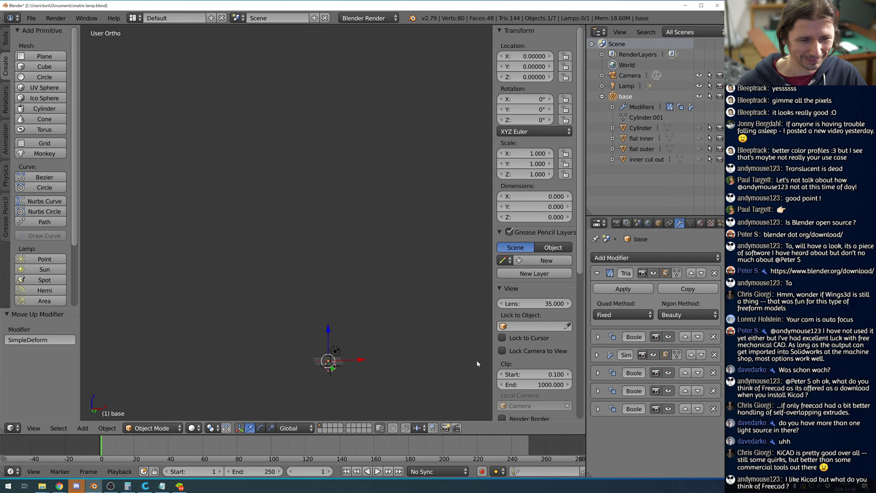
scroll(395, 368, "up", 3)
scroll(394, 368, "down", 2)
key("KP_1")
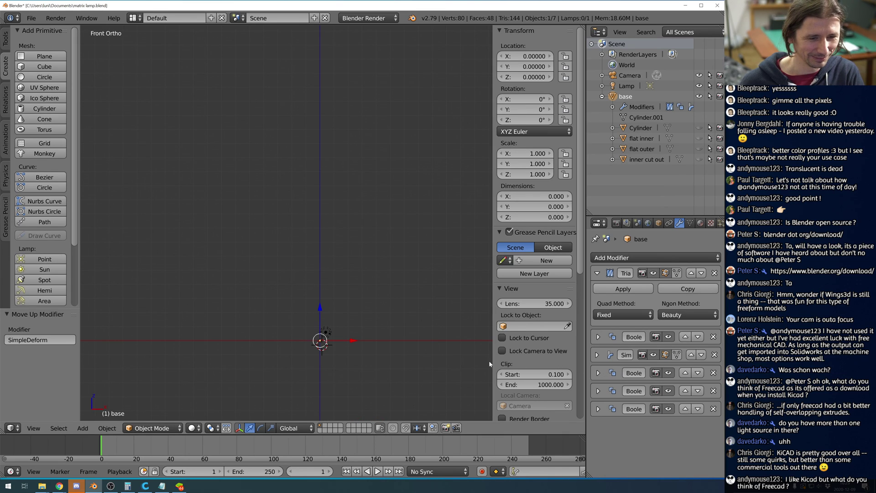
left_click(685, 372)
middle_click_drag(381, 310, 459, 265)
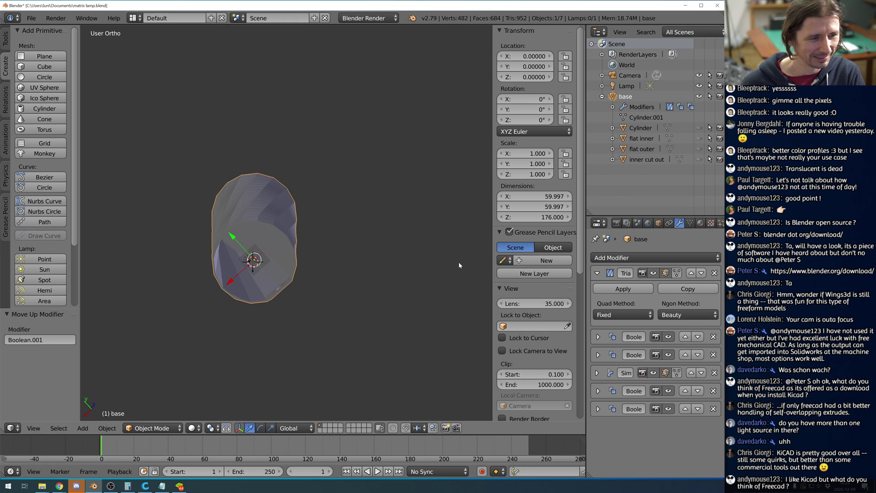
Inspect the twisted column from the side and from below, including the hollow interior and the flat area around the round hole.
scroll(303, 286, "up", 4)
middle_click_drag(313, 303, 406, 343)
scroll(390, 308, "down", 5)
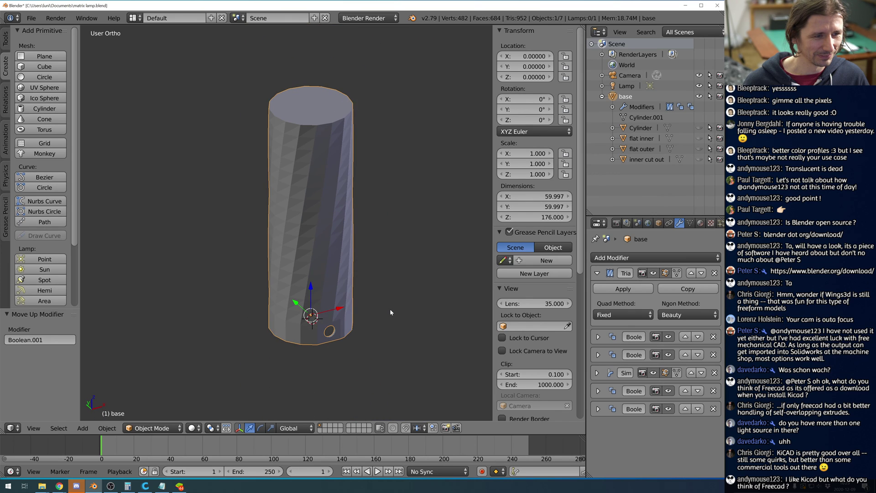
scroll(390, 309, "up", 2)
scroll(381, 301, "down", 4)
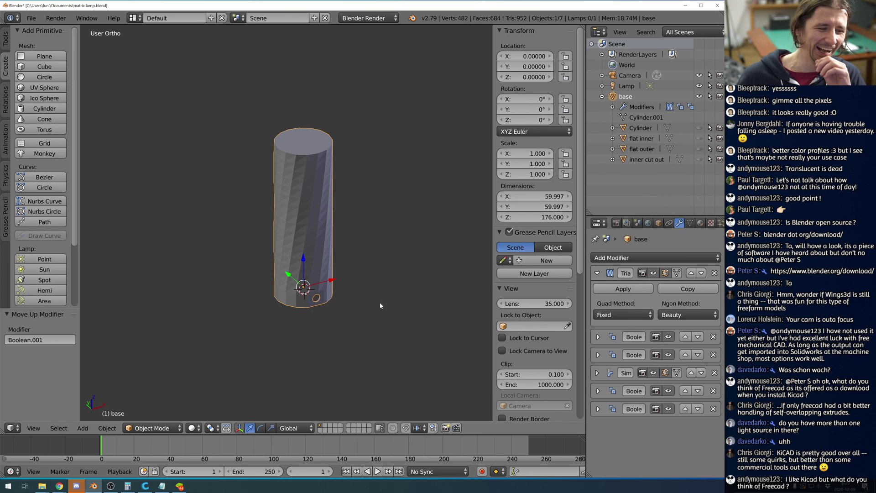
scroll(380, 302, "up", 2)
middle_click_drag(376, 338, 366, 310)
scroll(272, 301, "up", 3)
scroll(384, 294, "down", 2)
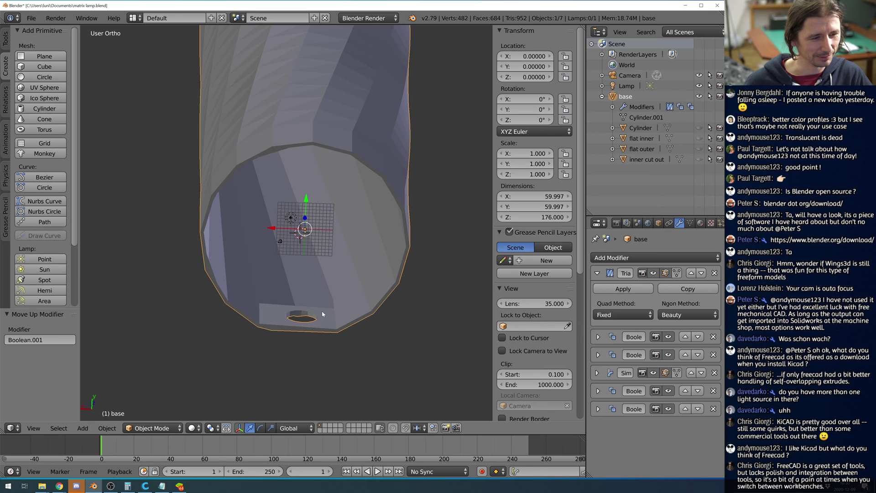
scroll(417, 292, "down", 2)
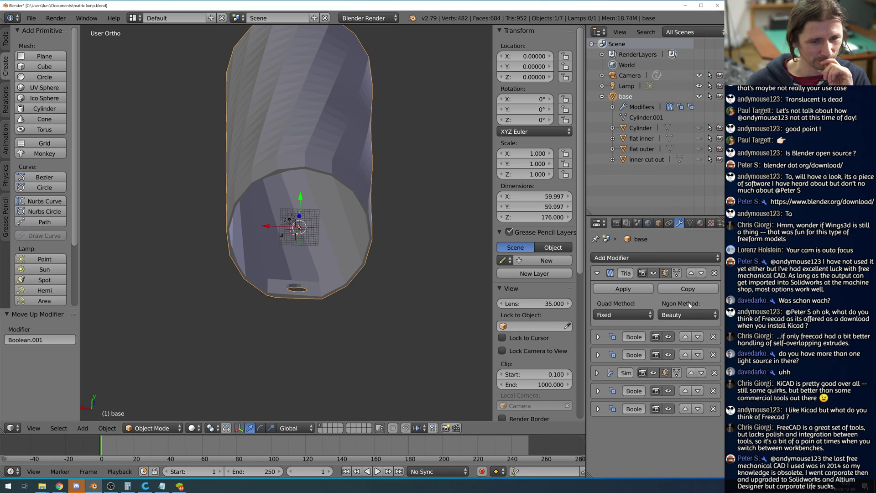
Move the Triangulate modifier from the start to the end of the base's modifier stack, checking the underside after it passes the first Boolean.
left_click(693, 337)
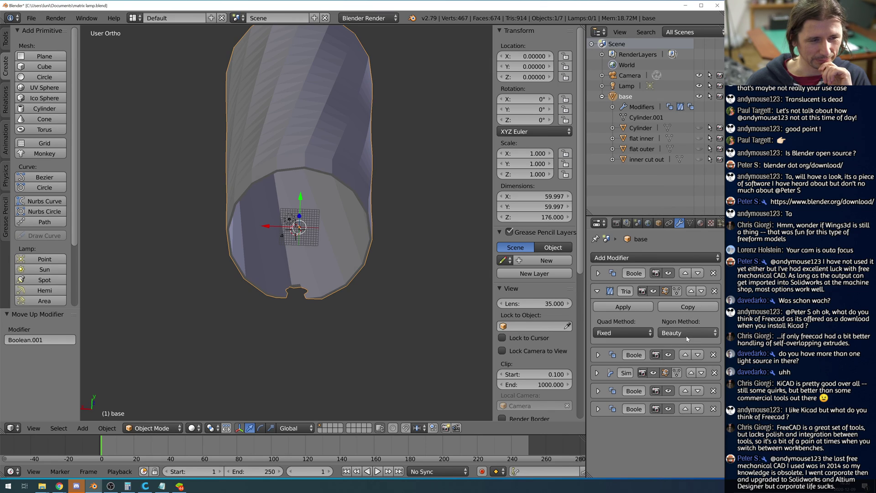
middle_click_drag(360, 338, 354, 311)
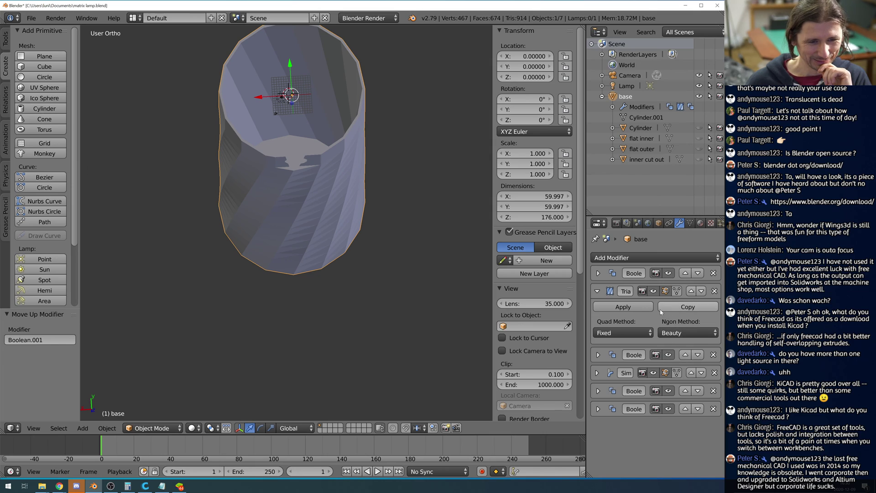
left_click(701, 291)
left_click(701, 310)
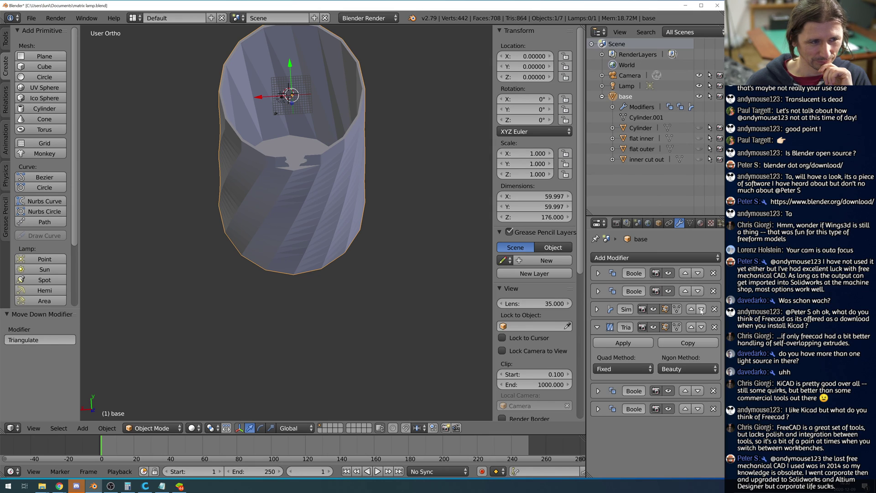
left_click(701, 327)
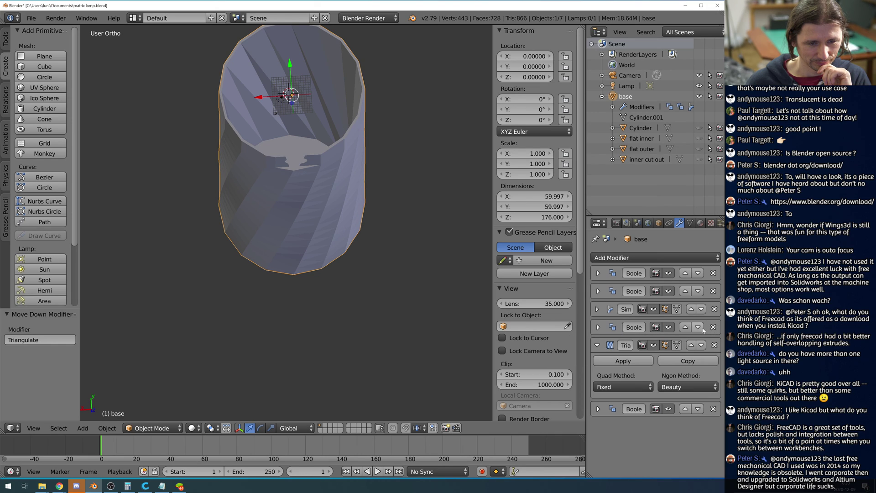
left_click(700, 346)
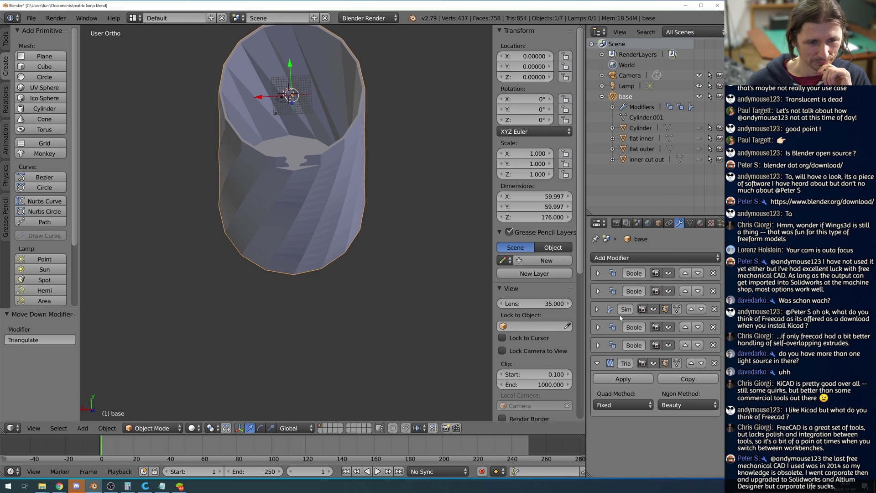
Move the Simple Deform modifier below all four Booleans, trying it after Triangulate and settling it directly before Triangulate.
left_click(699, 309)
left_click(699, 327)
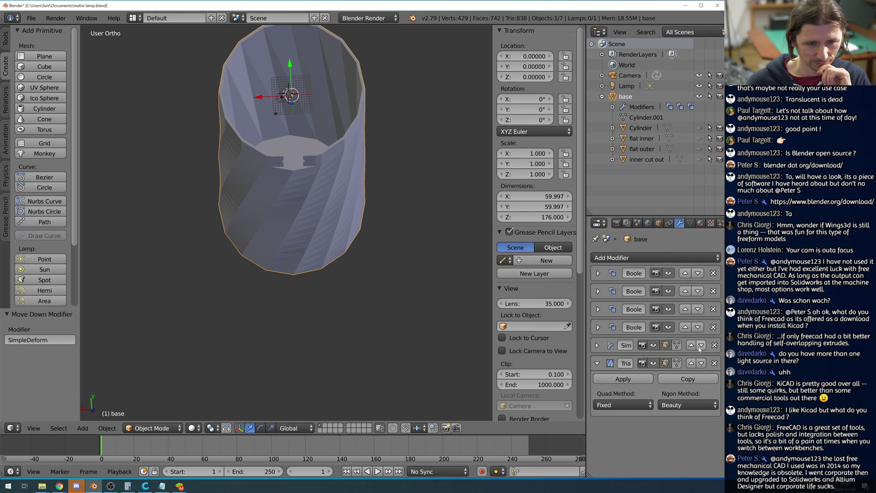
left_click(701, 347)
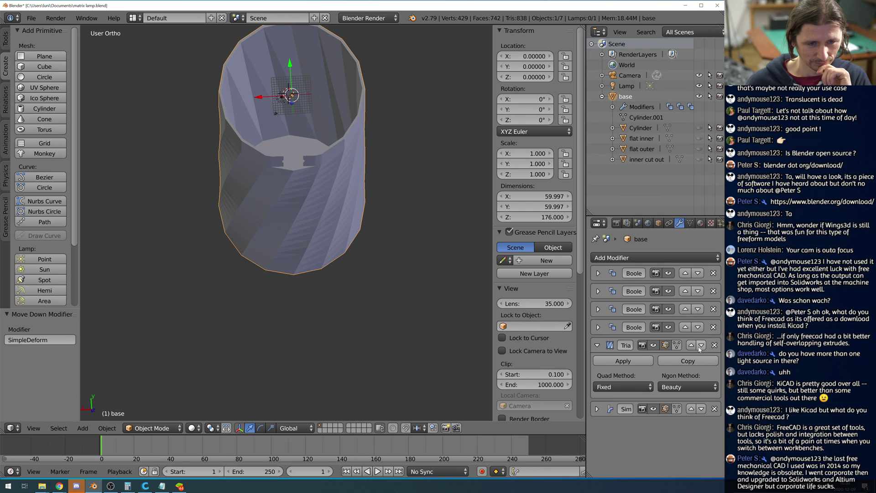
left_click(692, 409)
middle_click_drag(383, 203, 461, 237)
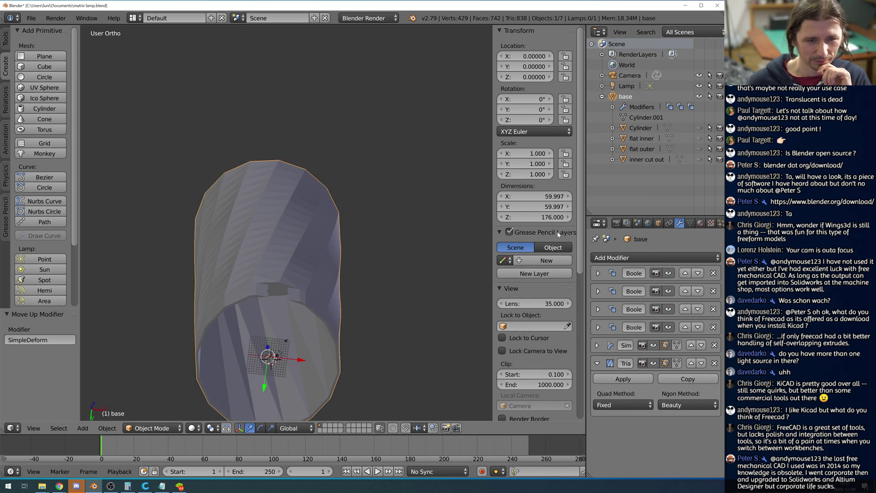
Move the flat inner Union Boolean below the inner cut out Difference Boolean and check the resulting column.
left_click(598, 274)
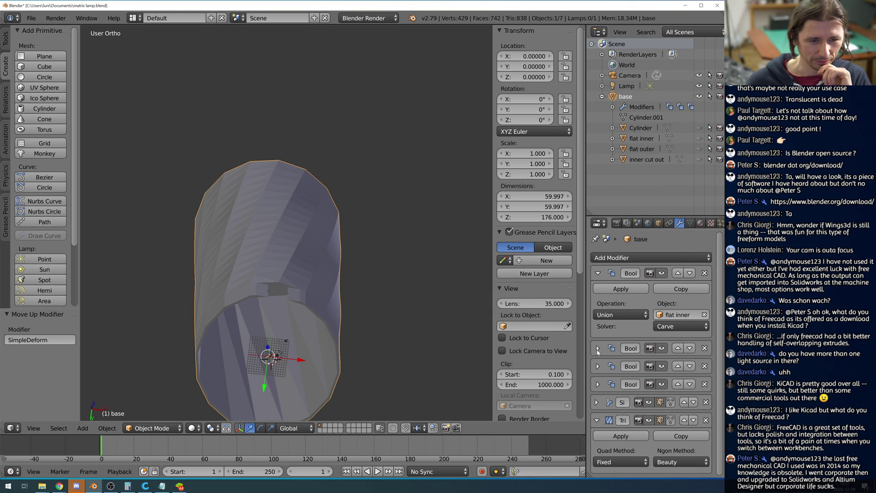
left_click(690, 273)
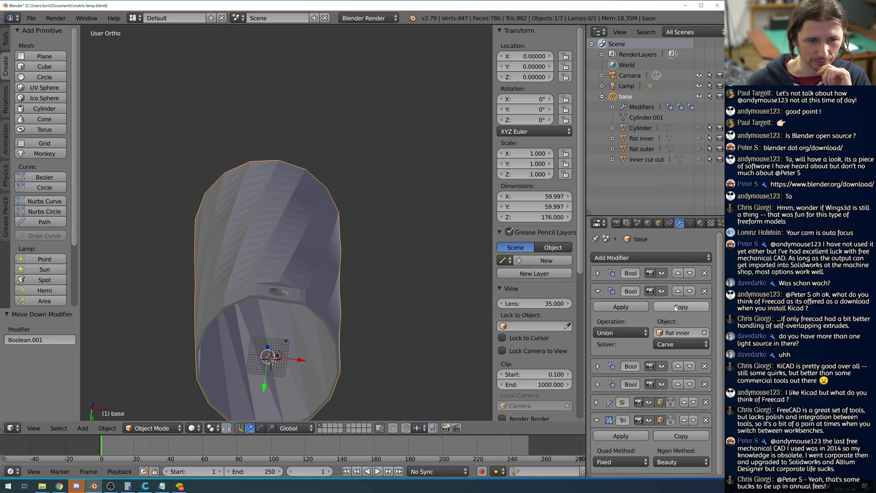
left_click(597, 274)
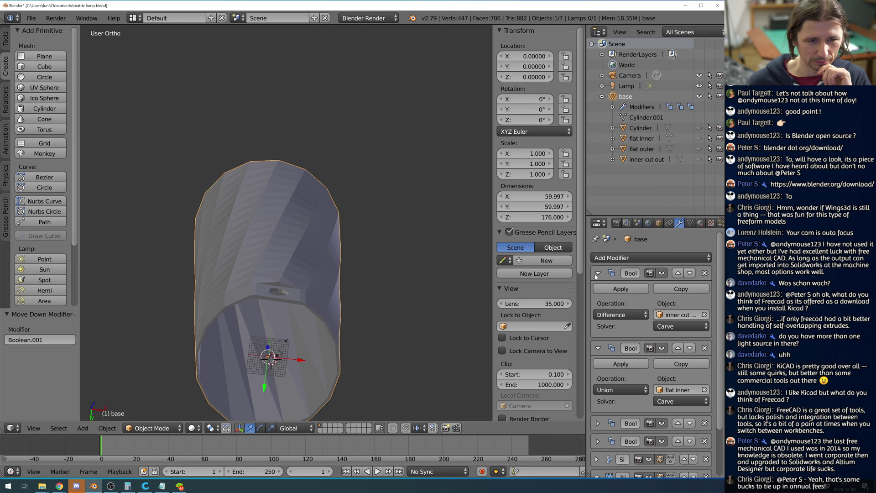
scroll(384, 279, "down", 3)
middle_click_drag(381, 271, 373, 305)
scroll(676, 368, "down", 3)
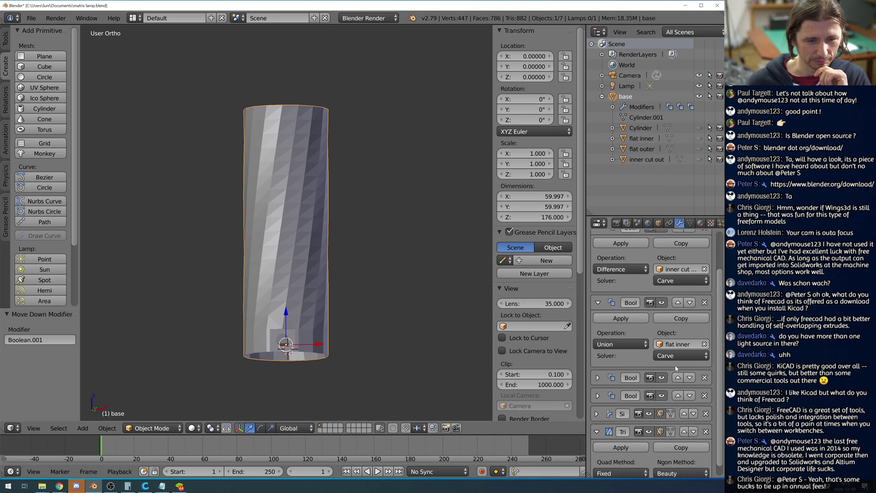
scroll(676, 368, "down", 1)
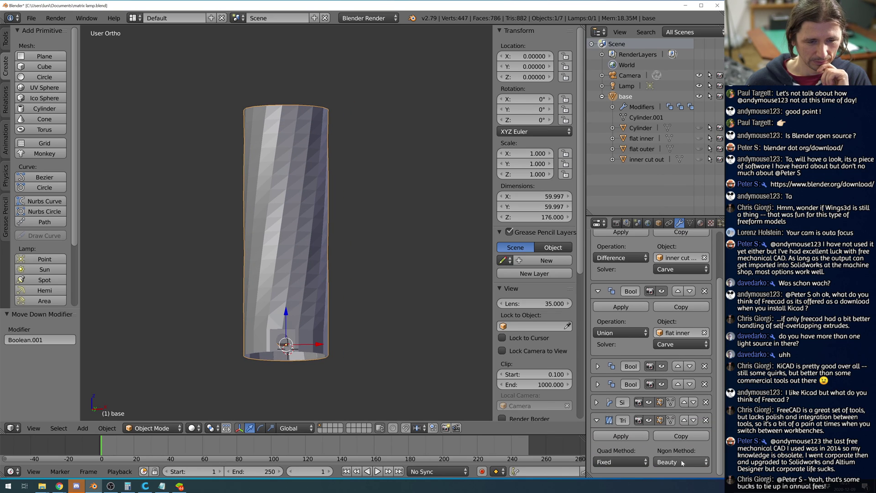
Move the Triangulate modifier up directly below the inner cut out Boolean and check the column's hollow interior.
left_click(683, 419)
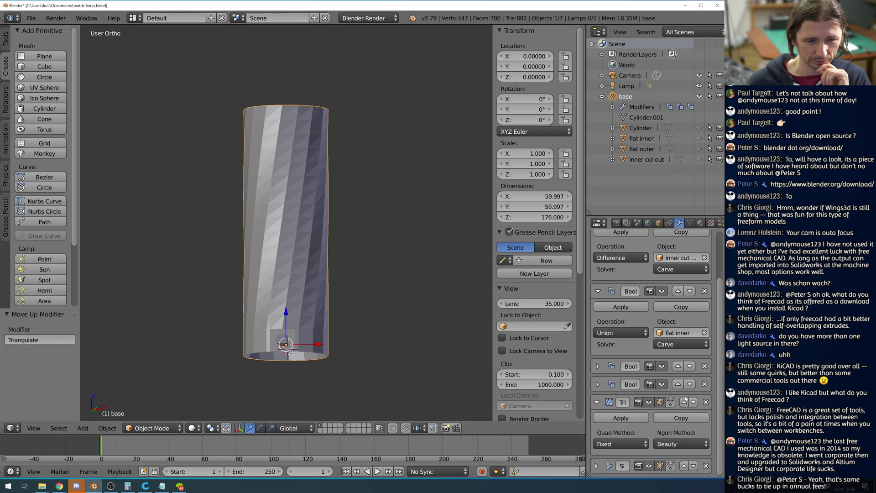
left_click(684, 401)
left_click(684, 384)
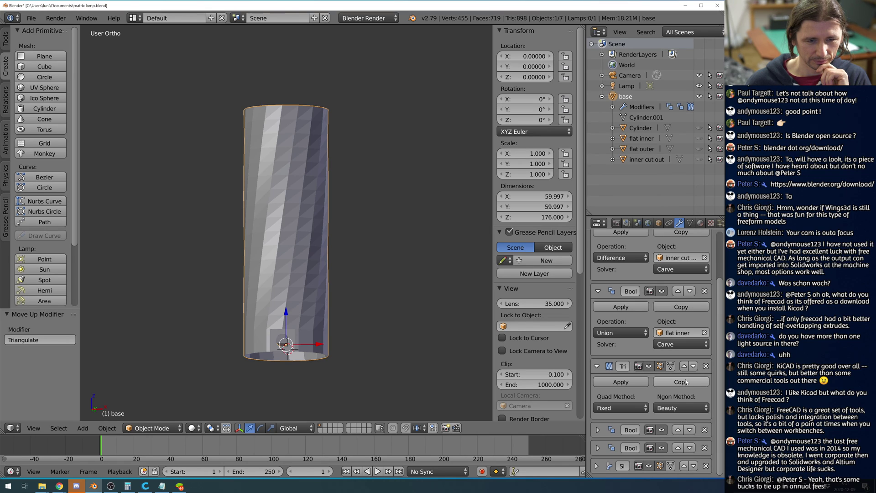
left_click(684, 366)
scroll(684, 333, "up", 3)
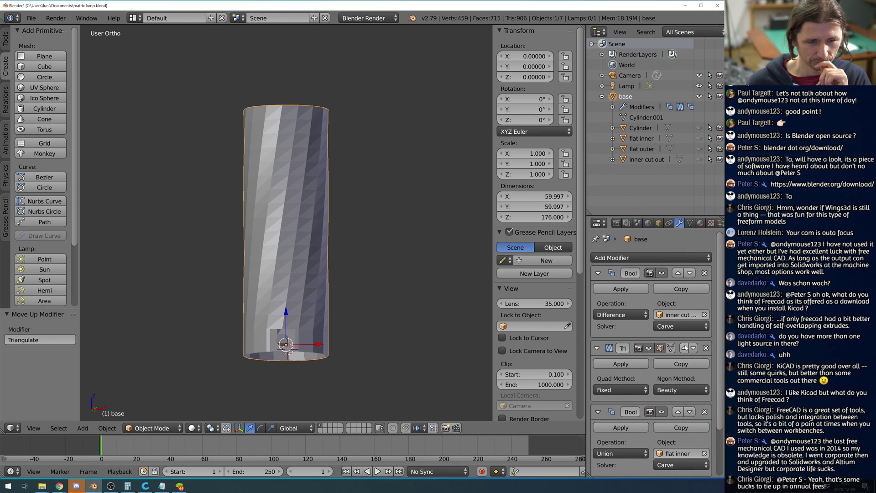
left_click(597, 273)
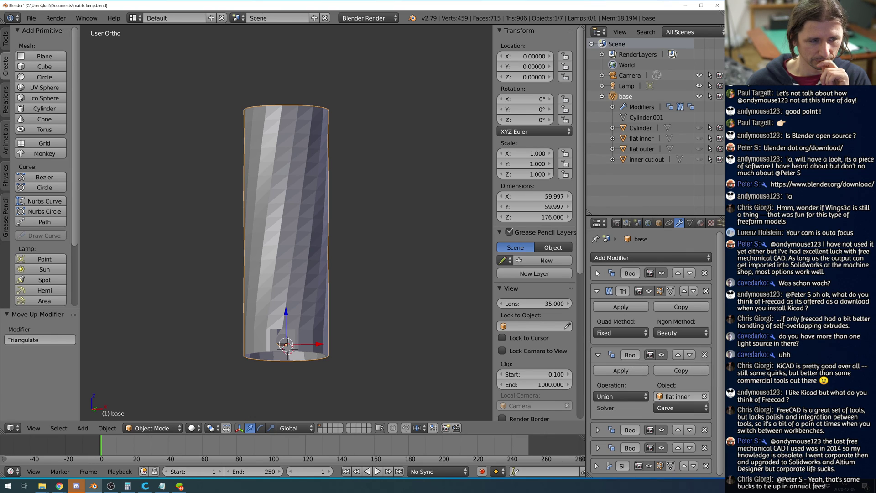
middle_click_drag(403, 336, 420, 273)
scroll(293, 273, "up", 5)
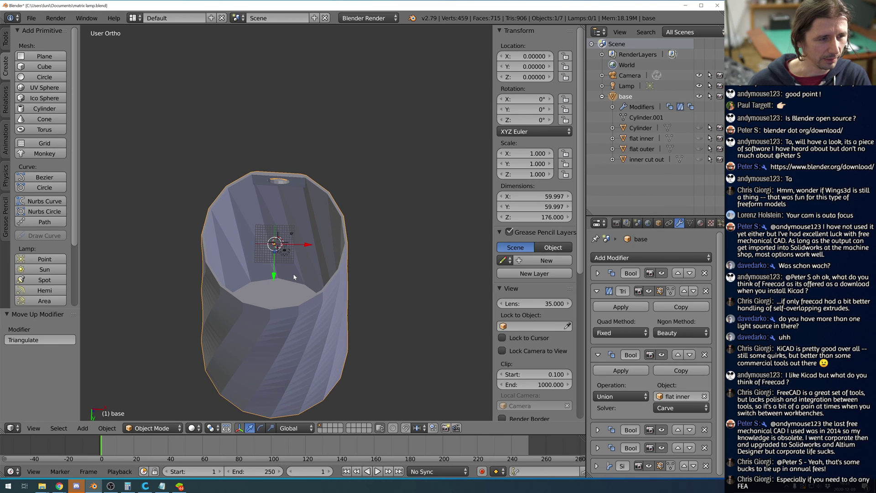
middle_click_drag(293, 273, 290, 272)
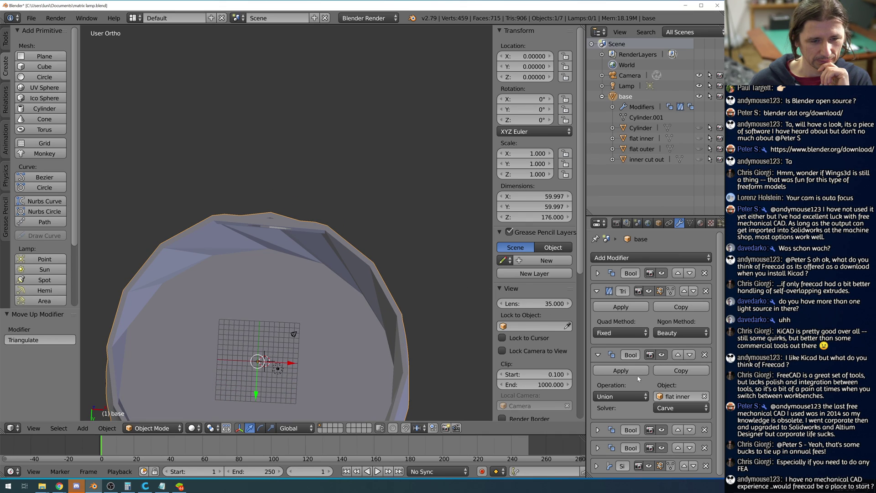
Move the Simple Deform modifier up past three Booleans, trying it before Triangulate and settling it directly after Triangulate.
left_click(685, 466)
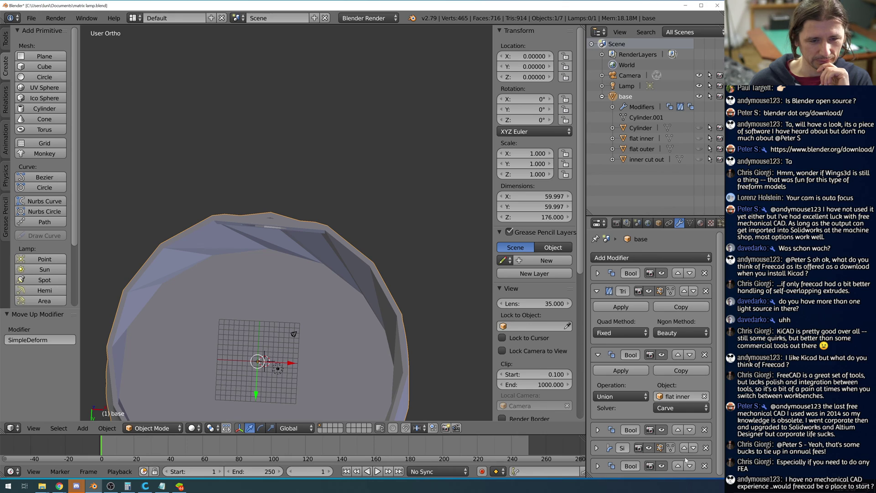
left_click(683, 447)
left_click(683, 429)
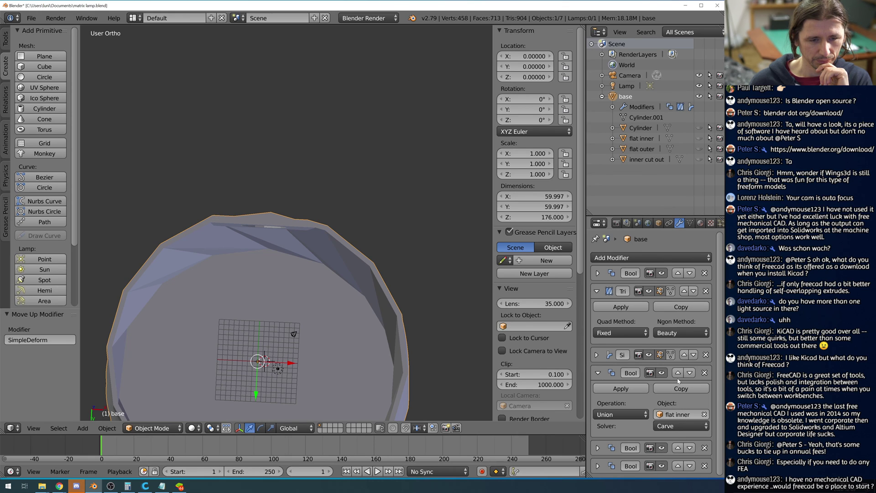
left_click(685, 354)
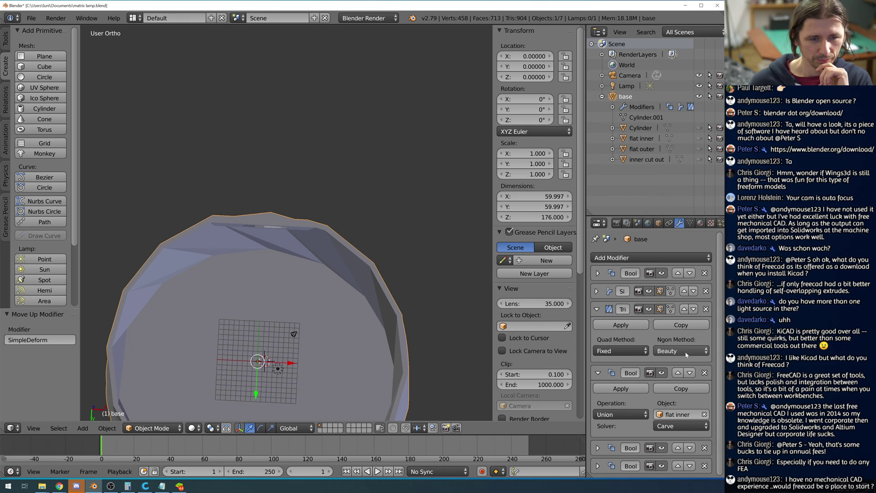
left_click(684, 309)
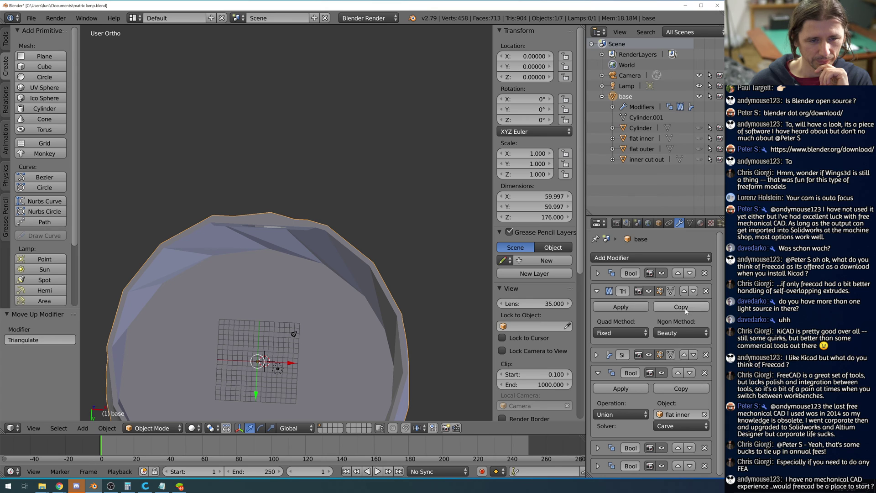
middle_click_drag(350, 278, 461, 319)
scroll(461, 317, "down", 6)
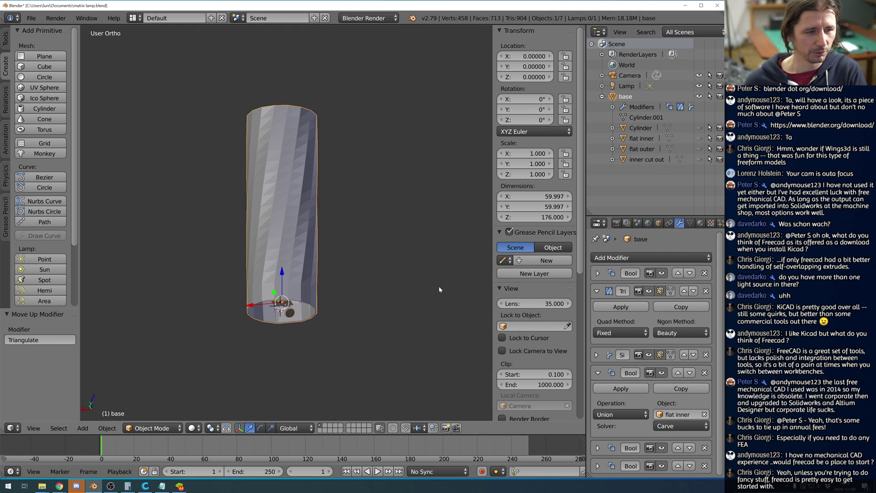
middle_click_drag(442, 291, 443, 304)
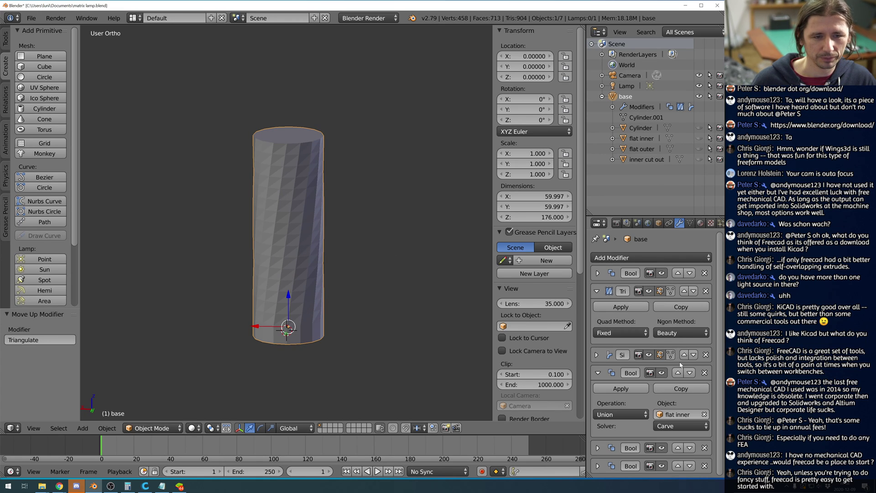
Collapse all the modifiers and inspect the faceted column from the side, the top and the underside.
left_click(597, 291, "ctrl")
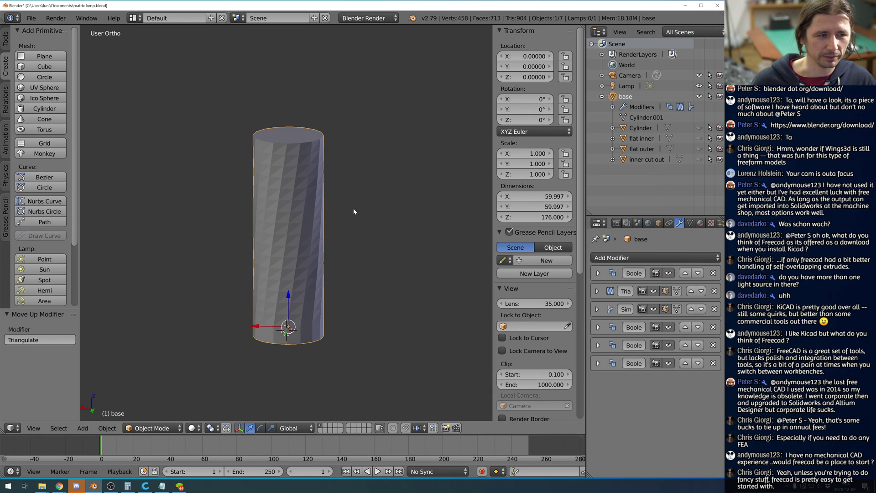
scroll(296, 144, "up", 5)
scroll(296, 145, "down", 3)
mouse_move(330, 135)
middle_mouse_down()
mouse_move(340, 171)
mouse_move(344, 137)
middle_mouse_up()
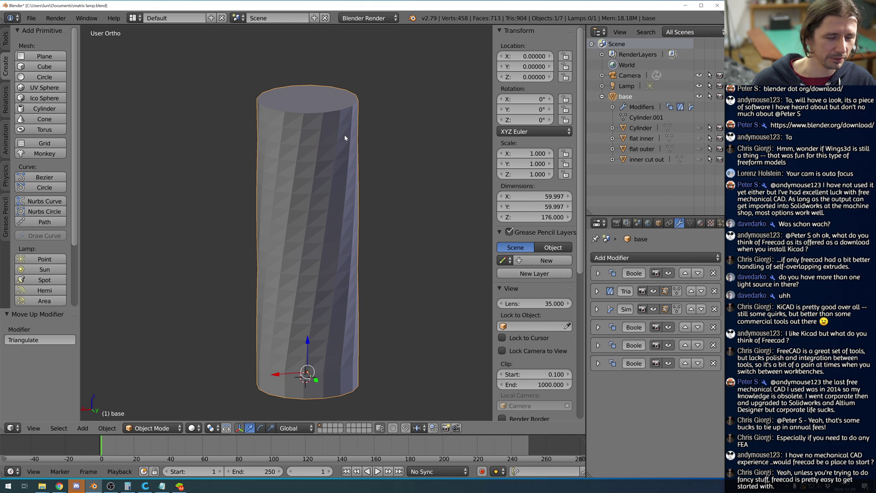
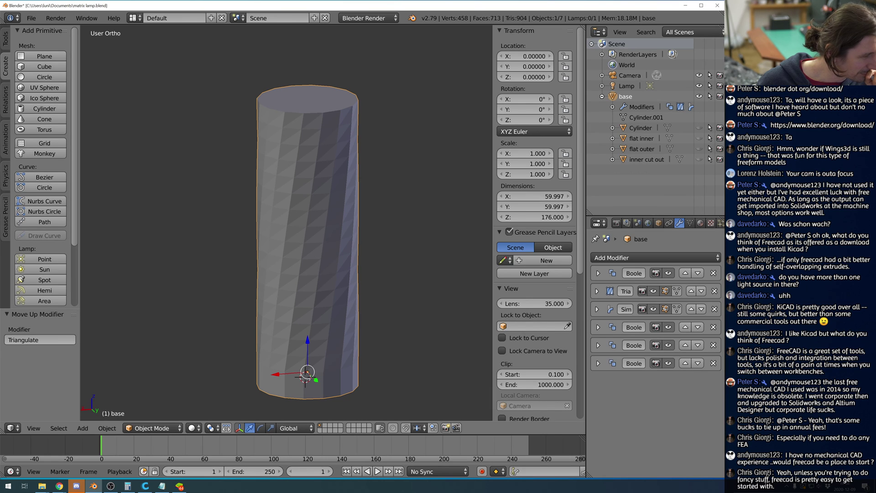
middle_click_drag(365, 299, 386, 240)
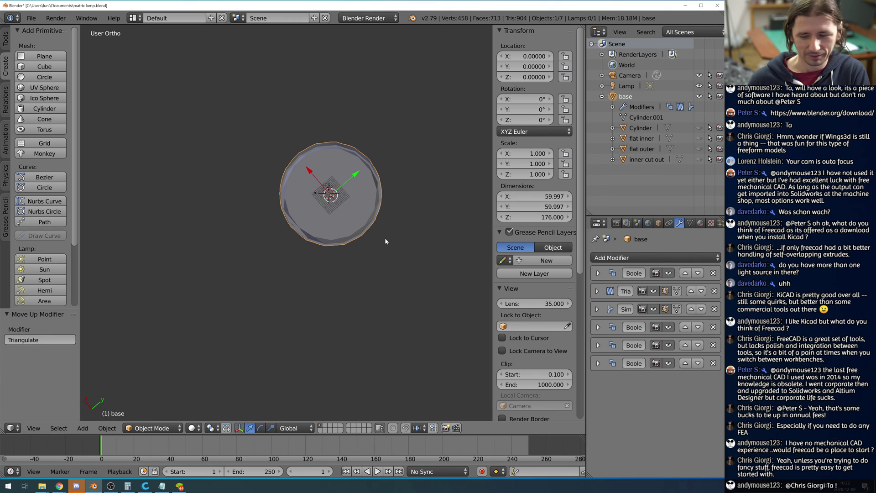
key("KP_7")
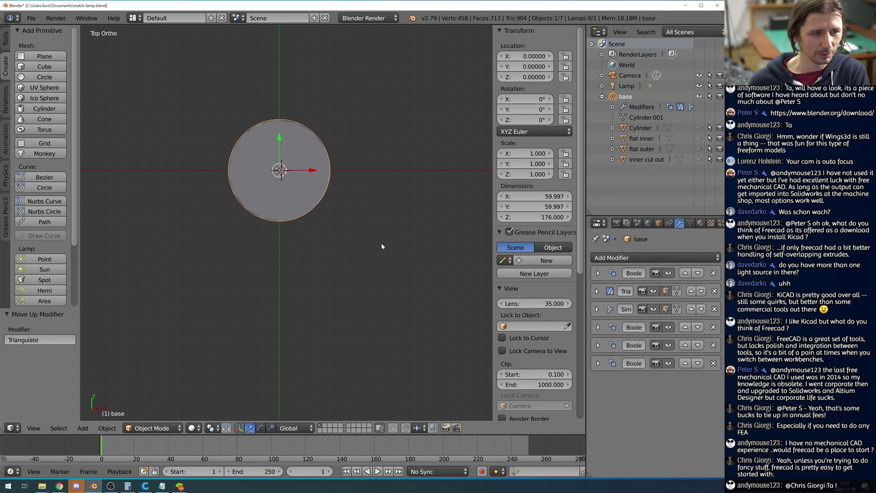
middle_click_drag(373, 256, 369, 301)
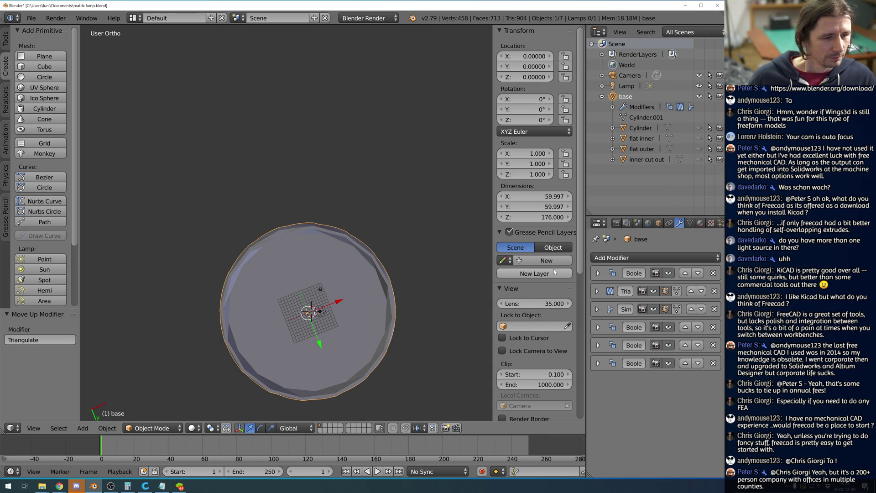
Enter Edit Mode on the base column, select its entire mesh and try to copy the geometry.
middle_click_drag(448, 300, 381, 315)
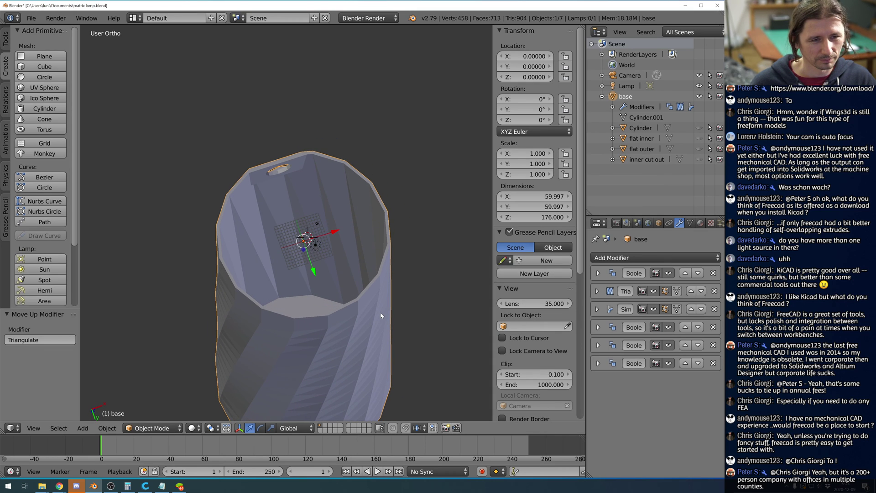
scroll(388, 264, "down", 4)
middle_click_drag(387, 264, 308, 263)
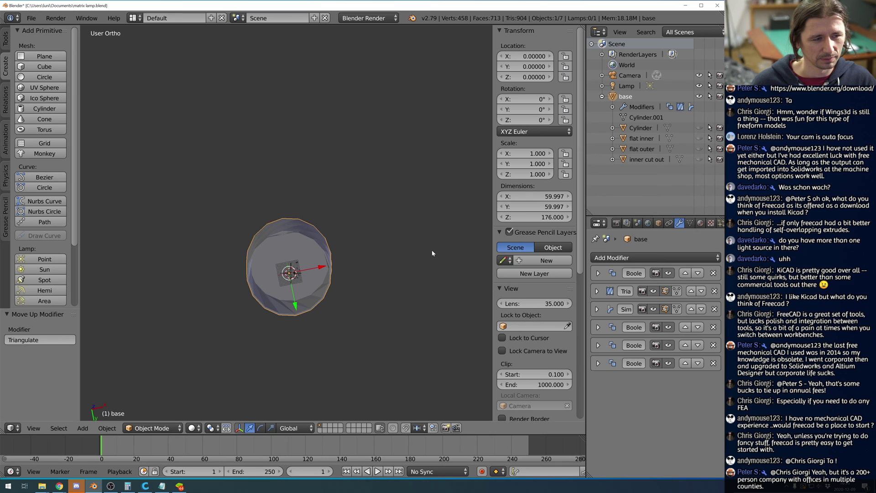
middle_click_drag(393, 245, 389, 313)
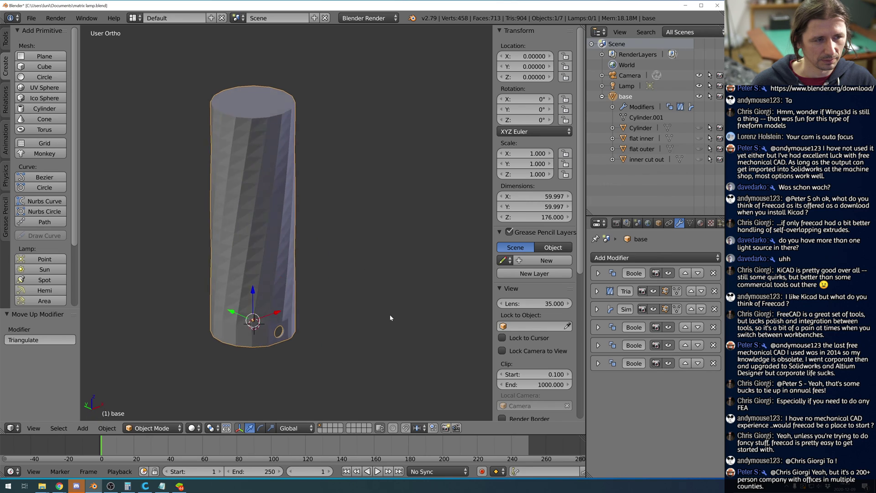
key("Tab")
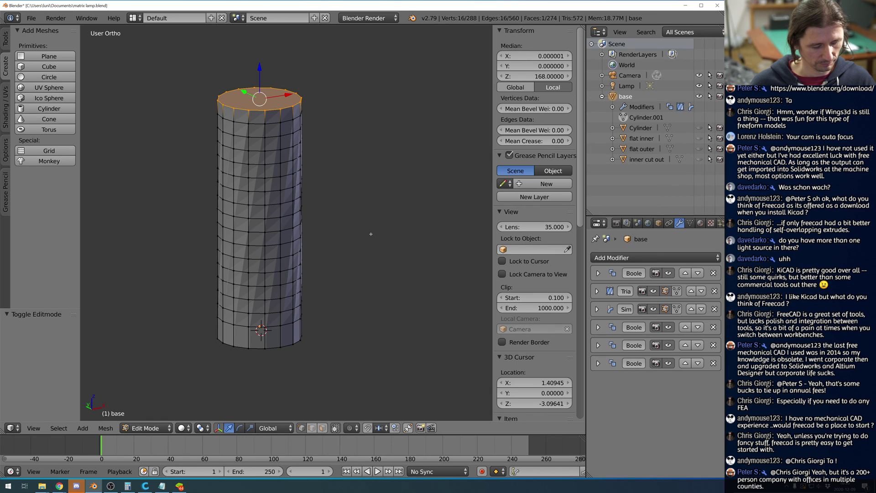
key("a")
key("ctrl+c")
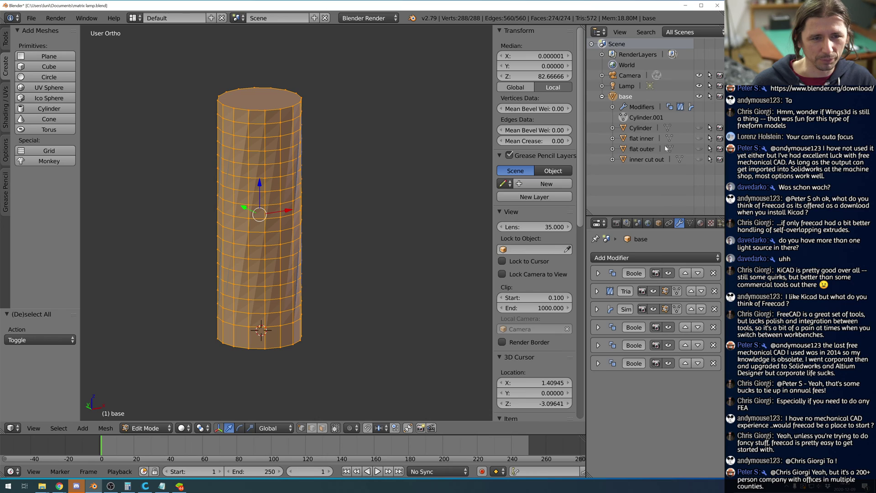
Unhide the inner cut out object and open its mesh in Edit Mode with wireframe display.
left_click(640, 139)
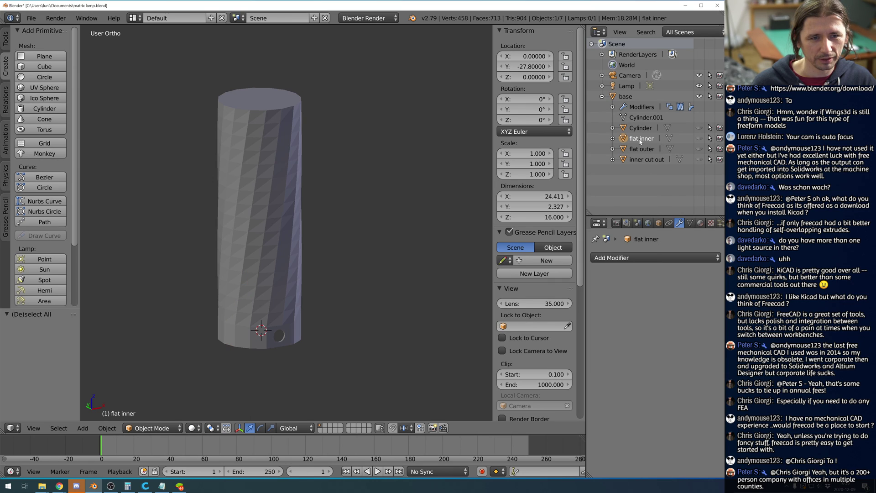
left_click(643, 159)
left_click(612, 159)
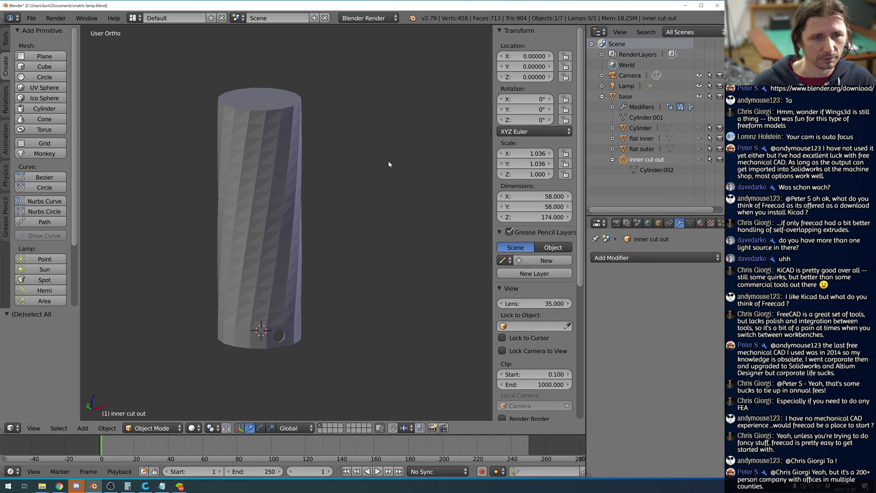
left_click(330, 168)
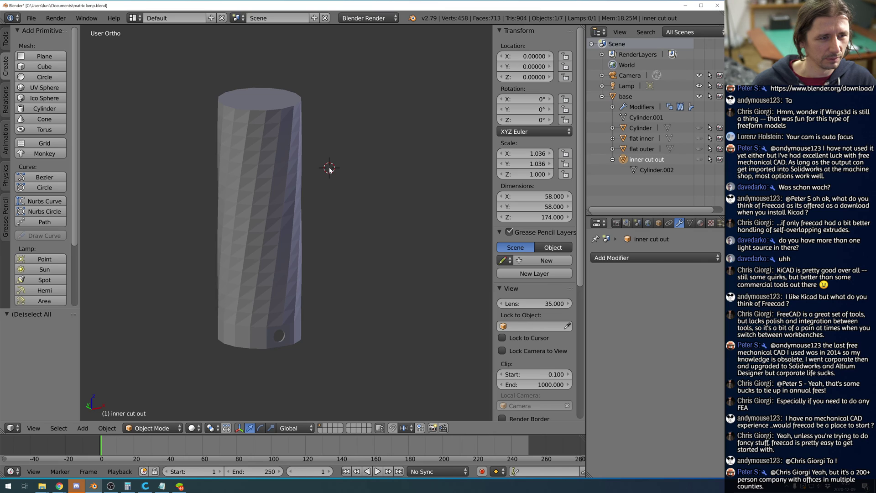
left_click(698, 159)
key("Tab")
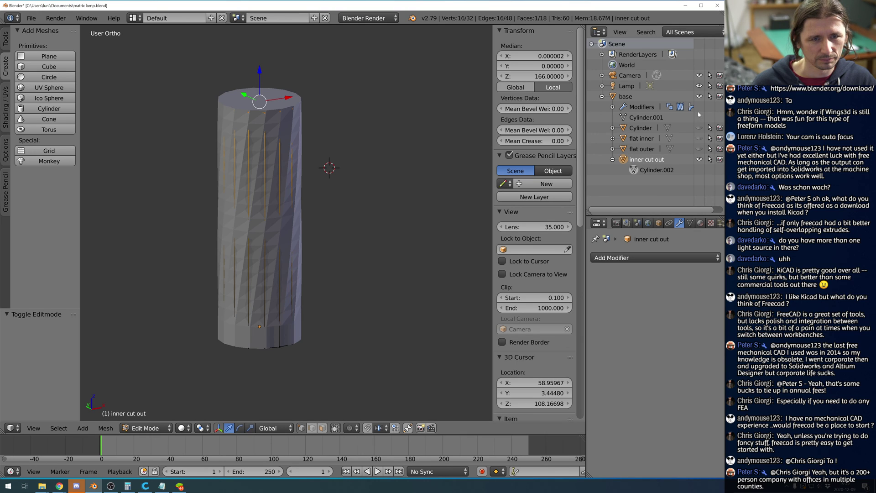
key("z")
scroll(365, 235, "up", 2)
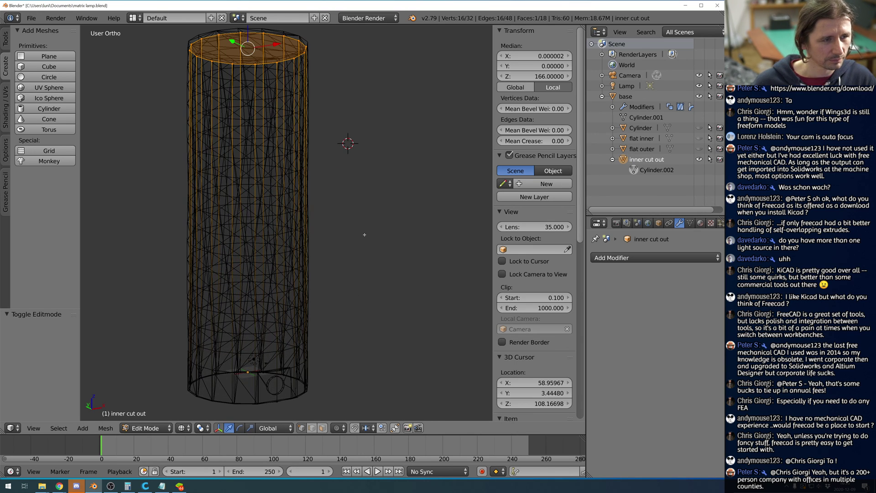
Try to paste the copied base geometry into the inner cut out mesh, deselecting all its vertices before retrying.
key("ctrl+v")
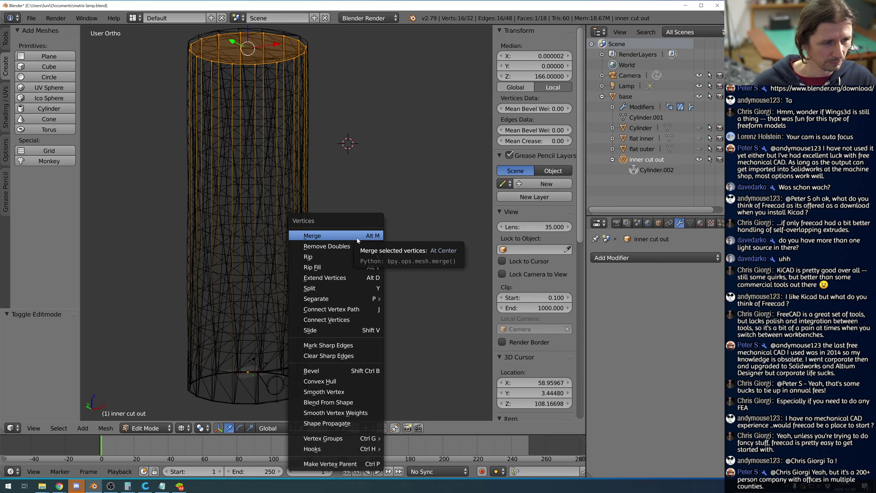
key("Escape")
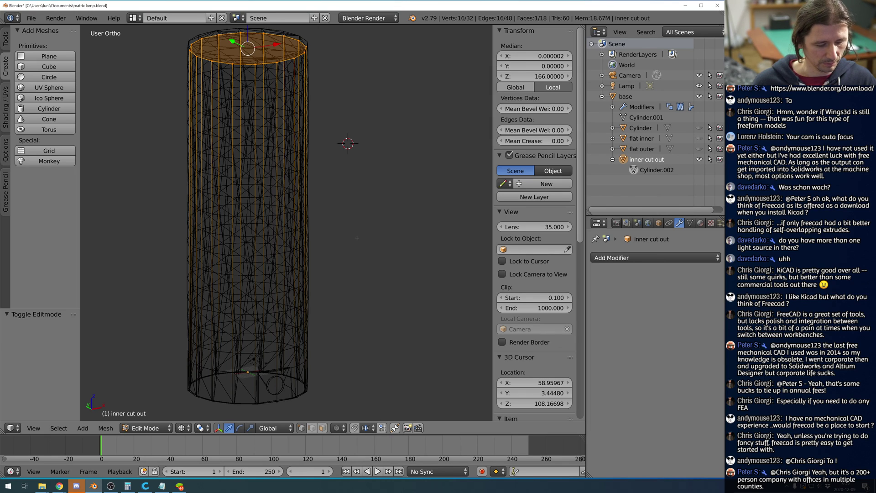
key("a")
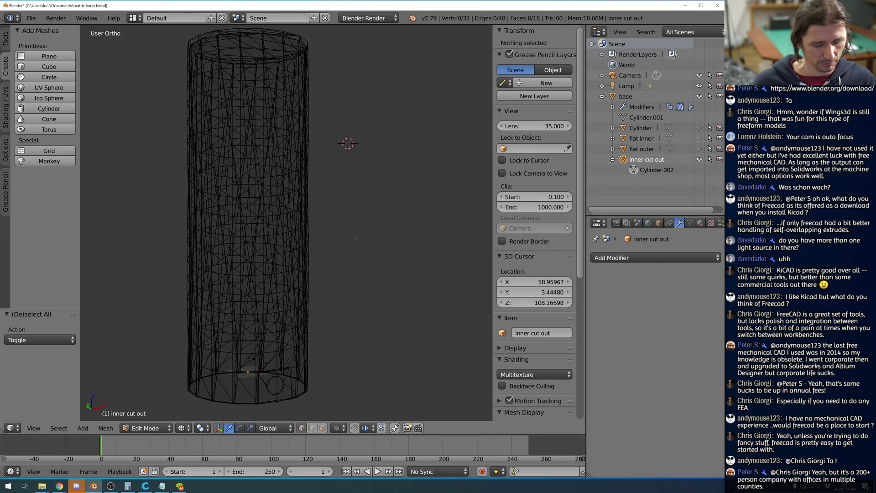
key("ctrl+v")
left_click(337, 239)
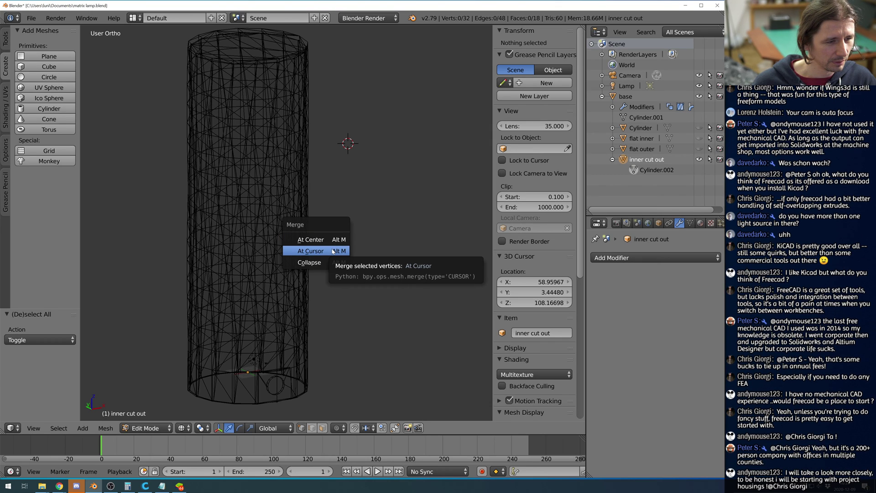
left_click(333, 241)
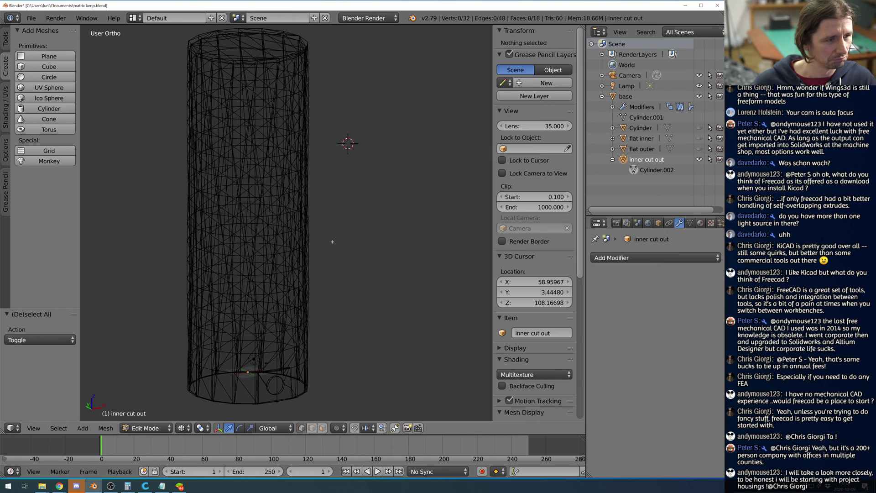
Undo the last mesh editing action on the inner cut out, leave Edit Mode and hide that object.
scroll(332, 241, "down", 4)
scroll(332, 241, "up", 2)
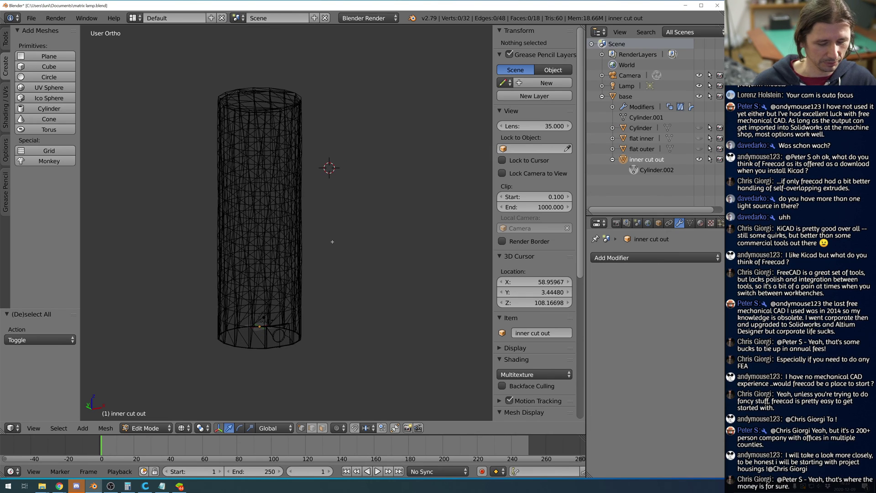
key("ctrl+z")
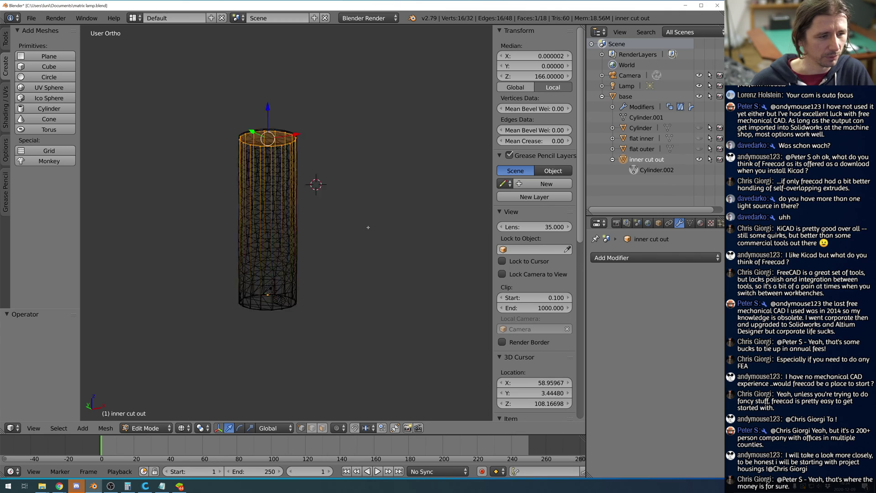
scroll(365, 229, "up", 2)
middle_click_drag(372, 221, 372, 244)
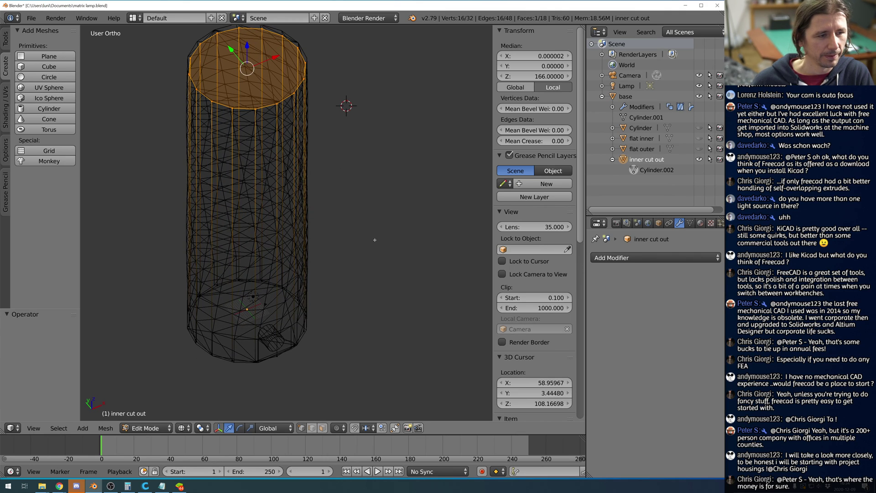
scroll(374, 240, "down", 5)
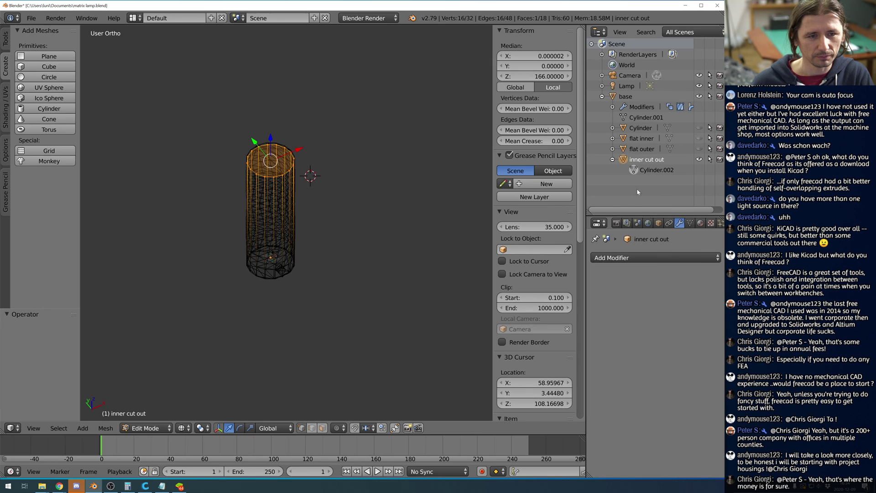
key("Tab")
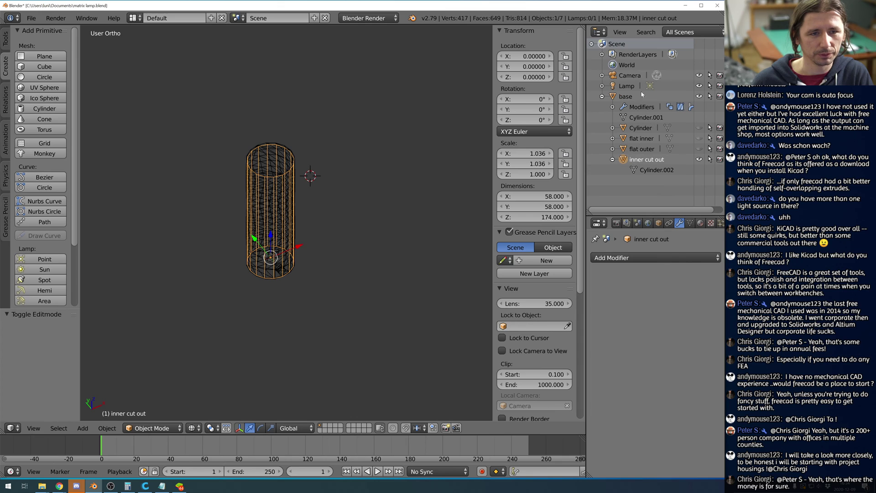
left_click(699, 159)
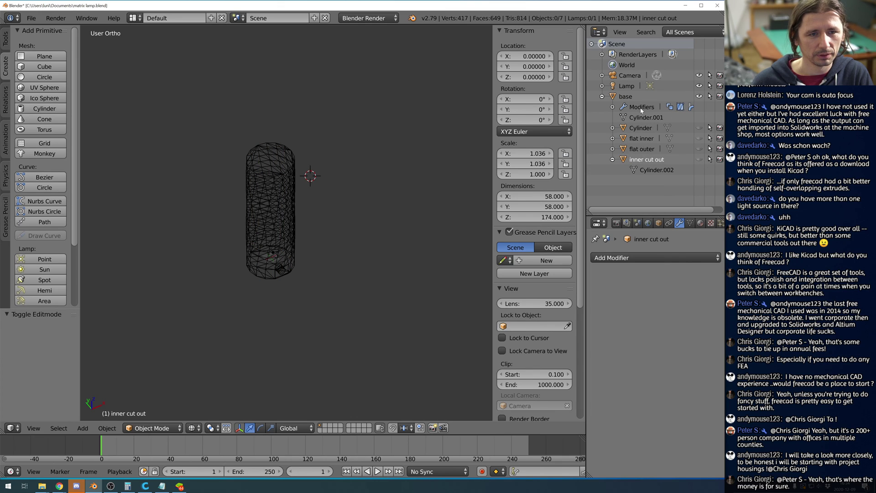
Duplicate the base object in place, keeping the copy at the original position.
left_click(629, 107)
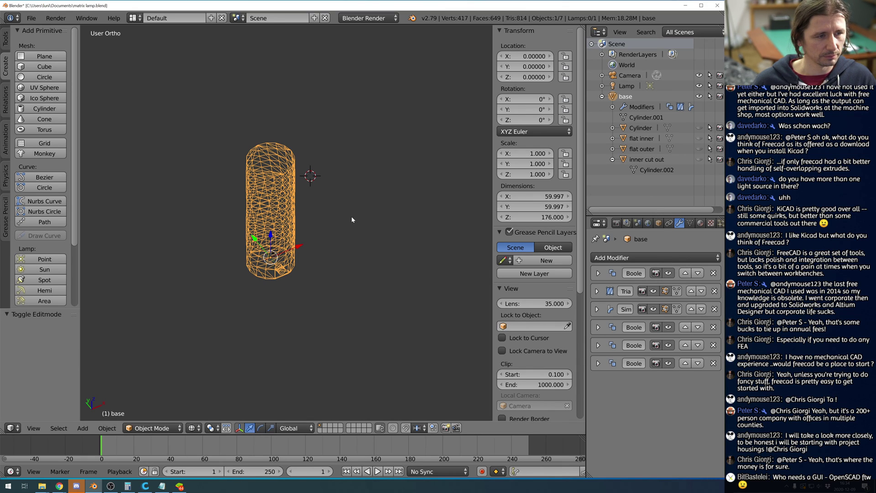
key("Tab")
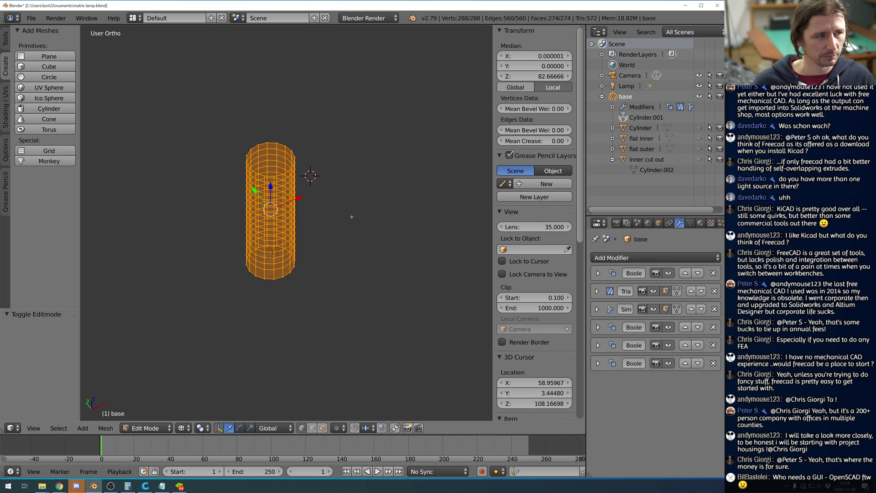
key("Tab")
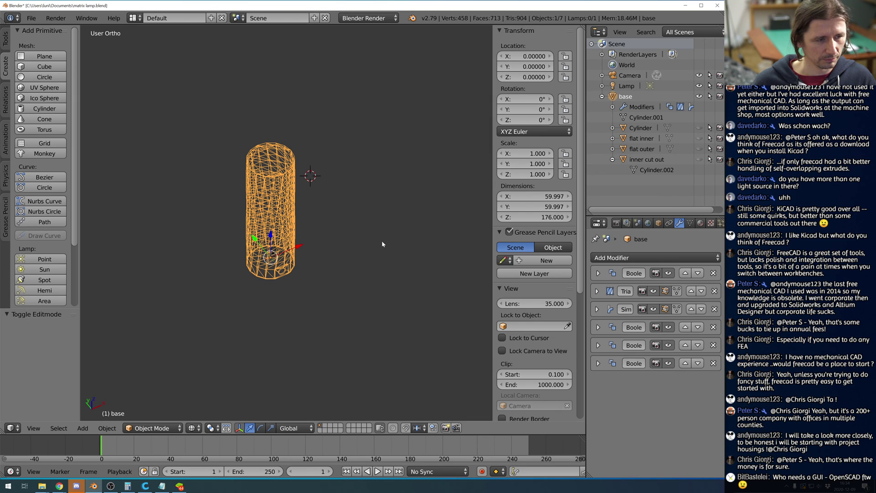
scroll(382, 244, "down", 1)
key("shift+d")
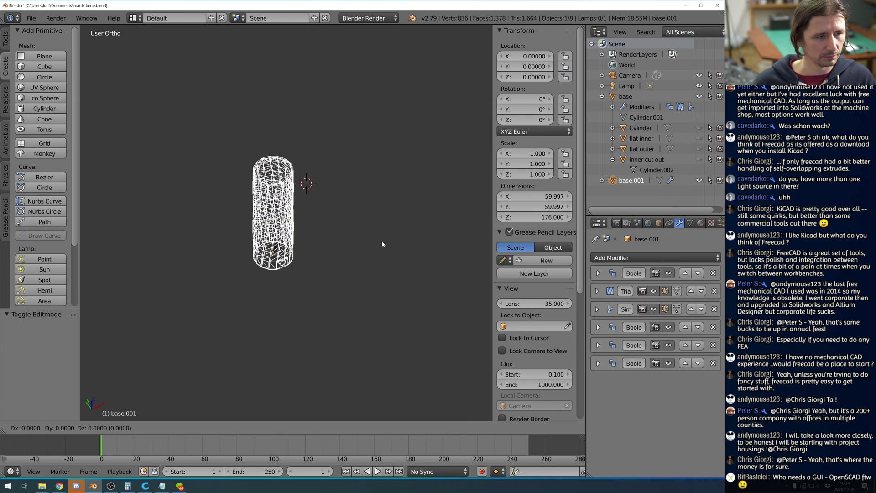
right_click(382, 240)
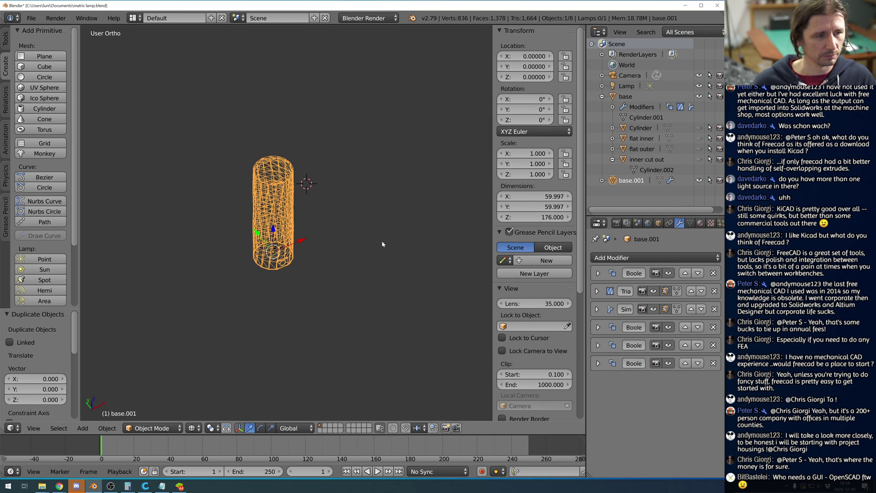
Rename the duplicated base object as "cut out 2".
double_click(633, 181)
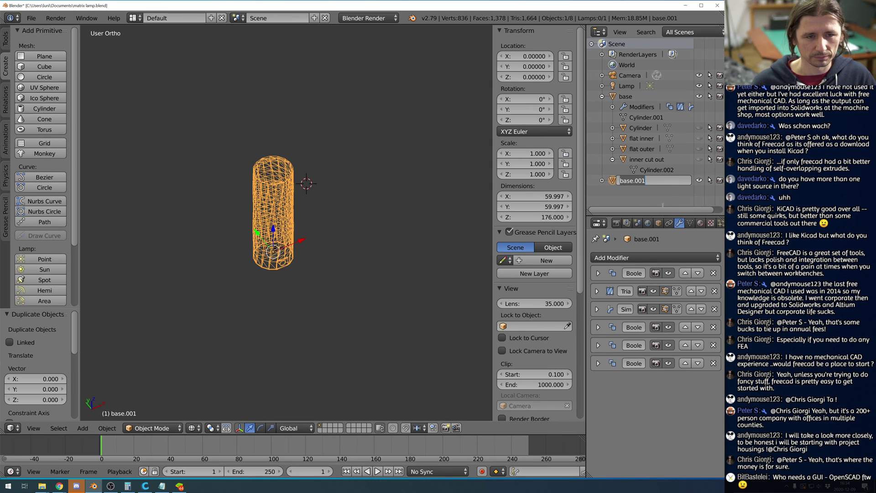
key("Return")
double_click(646, 182)
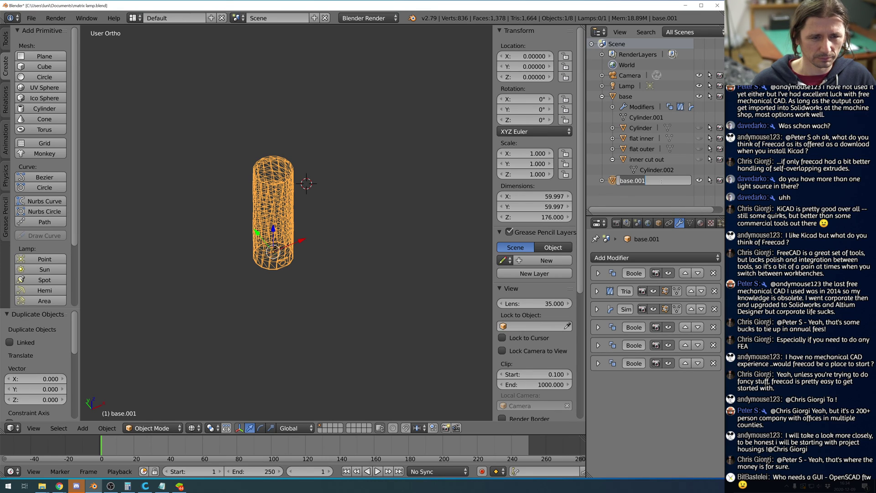
type("cut out 2")
key("Return")
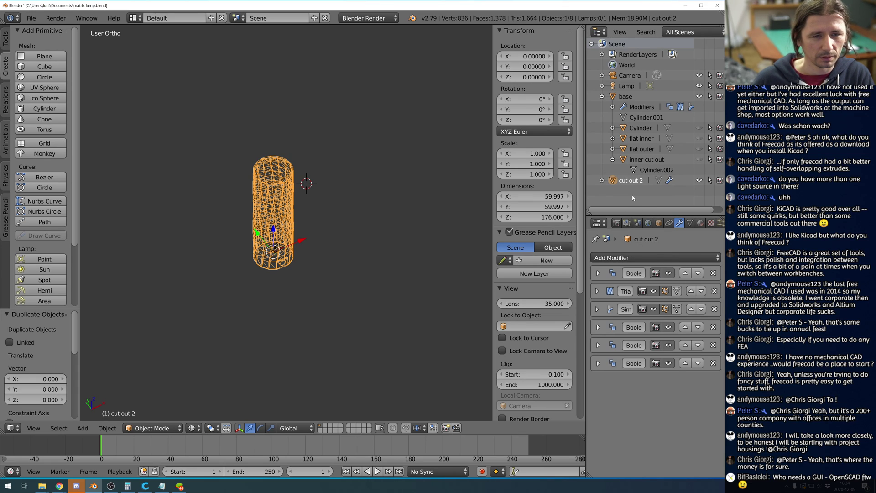
Remove all the Boolean, triangulate and simple deform modifiers from cut out 2.
left_click(714, 272)
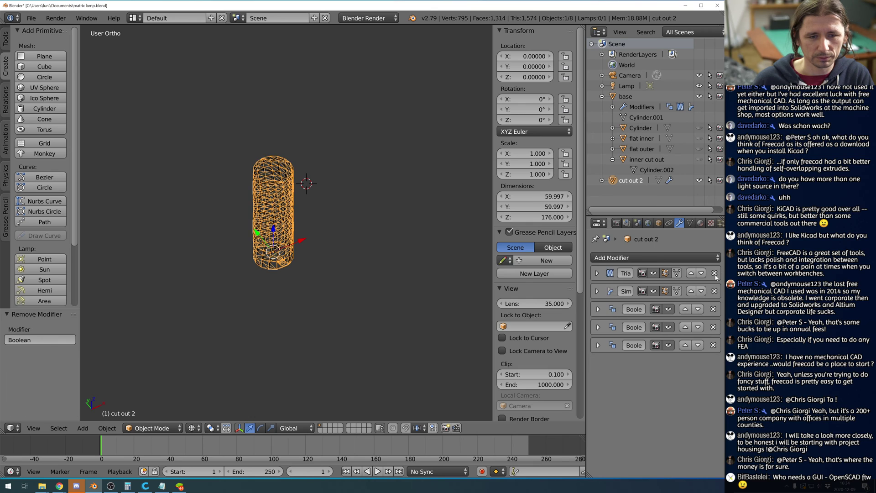
left_click(714, 272)
left_click(714, 273)
left_click(714, 273)
left_click(714, 273)
left_click(714, 273)
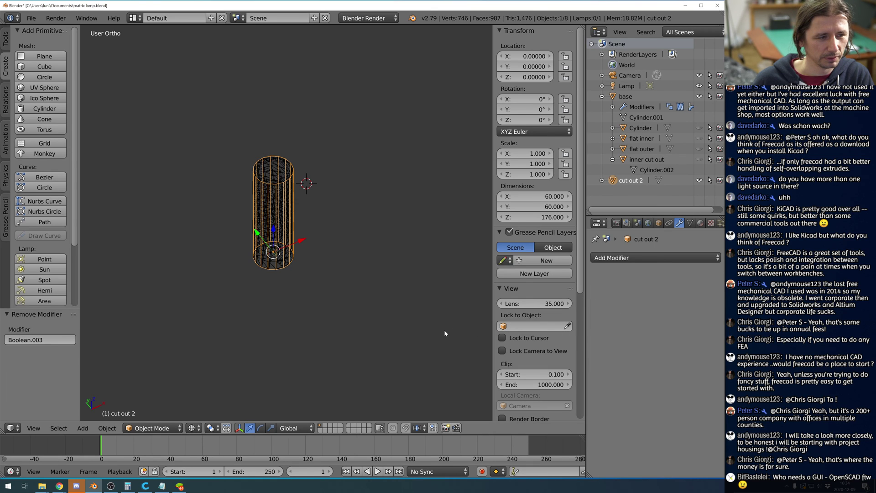
Examine the edge loops and overall shape of cut out 2, viewing its mesh in Edit Mode.
scroll(393, 306, "up", 4)
scroll(328, 251, "up", 2)
key("Tab")
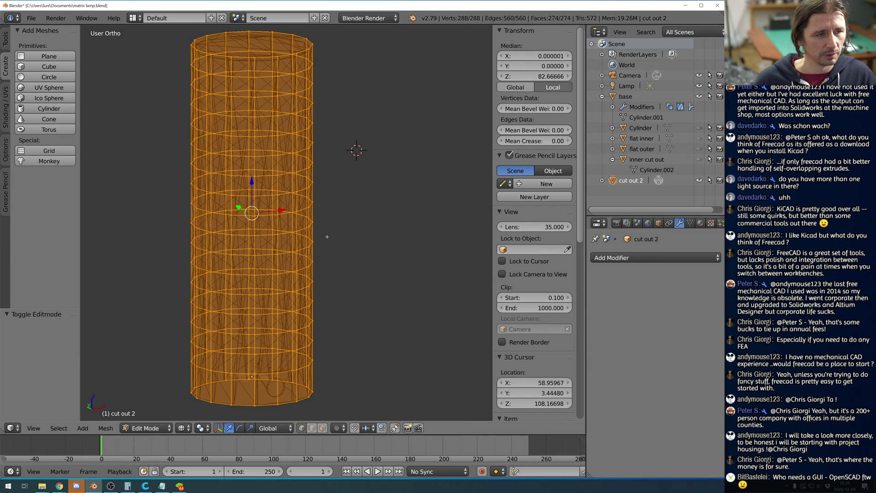
key("Tab")
scroll(484, 235, "down", 4)
middle_click_drag(484, 235, 443, 216)
scroll(402, 218, "up", 3)
scroll(394, 179, "down", 2)
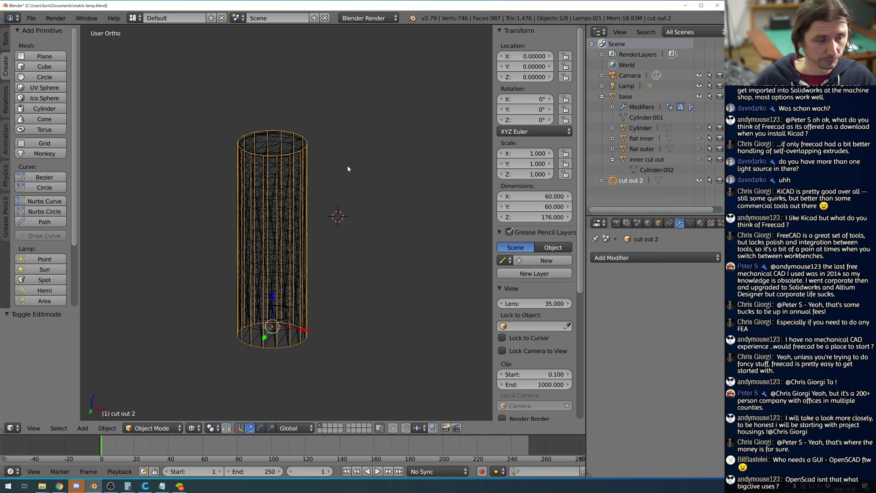
Set the X and Y dimensions of cut out 2 to 58.
left_click(552, 197)
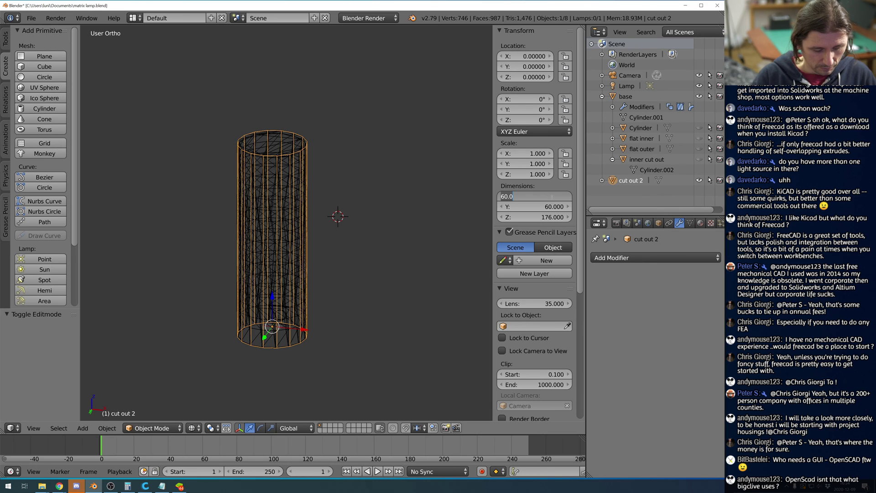
type("58")
key("Return")
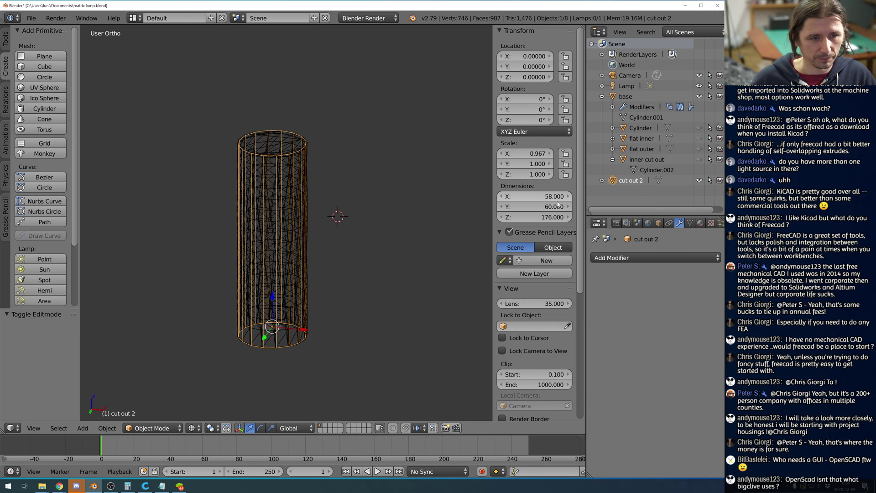
left_click(556, 206)
type("58")
key("Return")
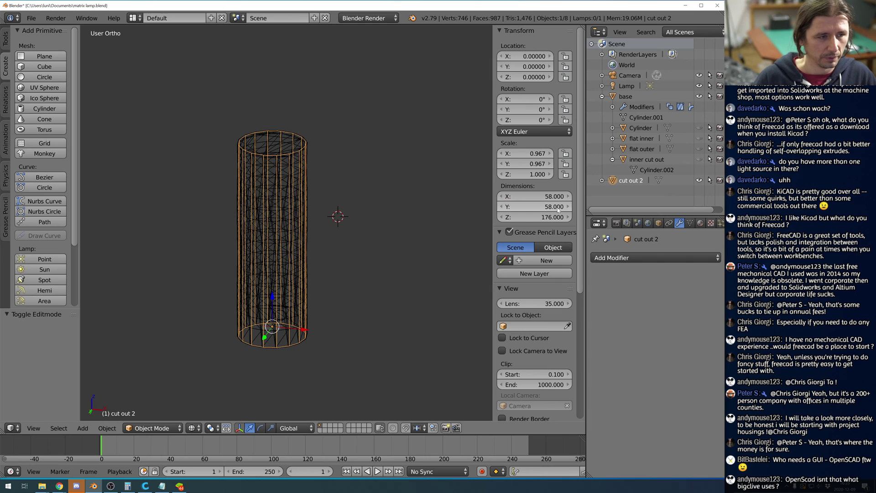
Apply the scale of cut out 2 to its mesh data.
key("shift+a")
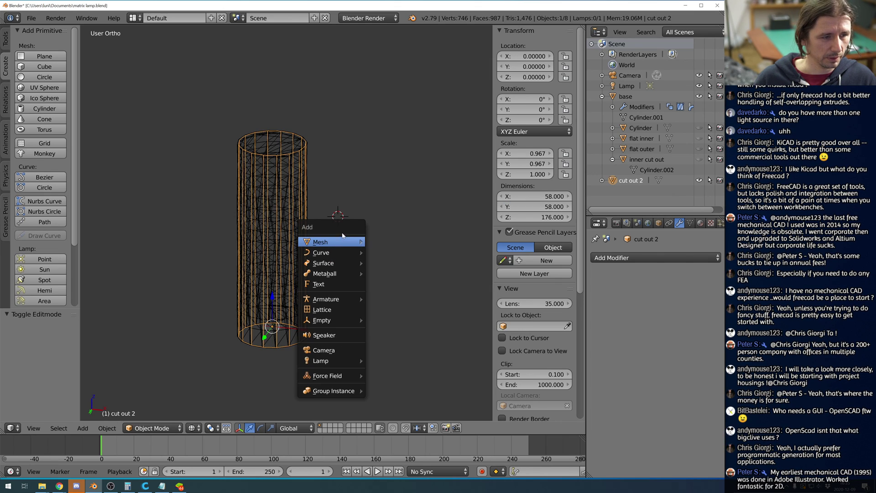
key("Escape")
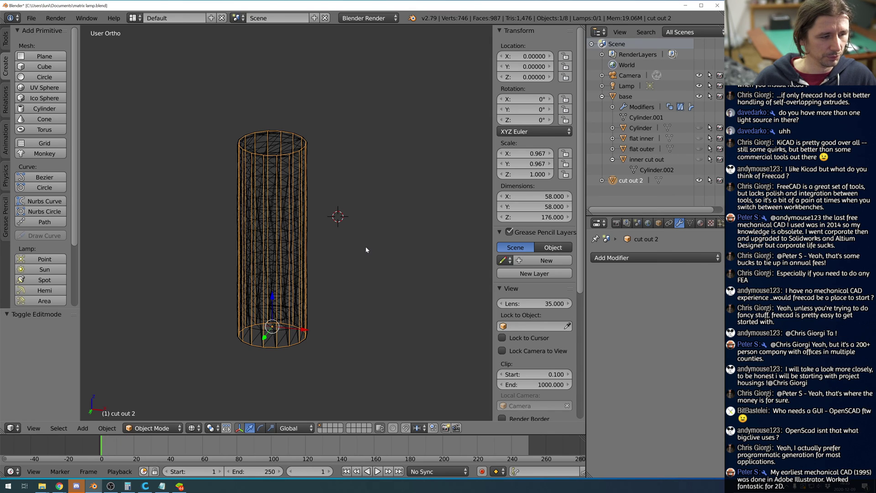
key("ctrl+a")
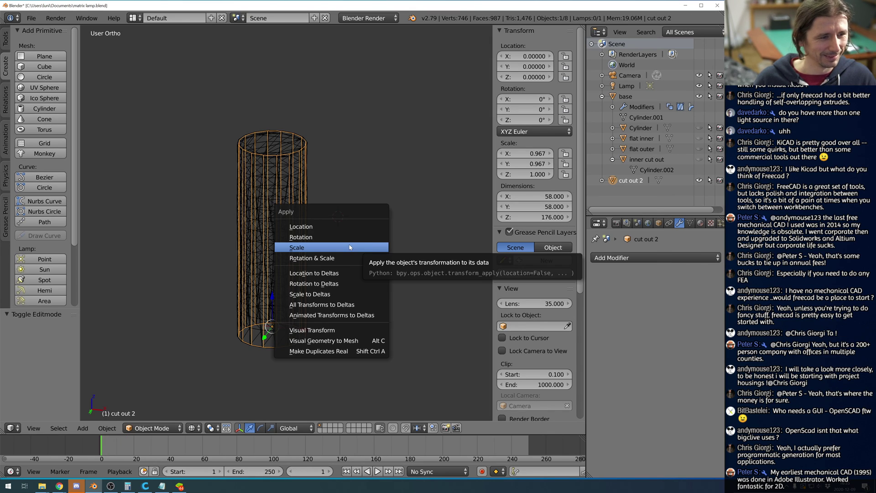
left_click(346, 246)
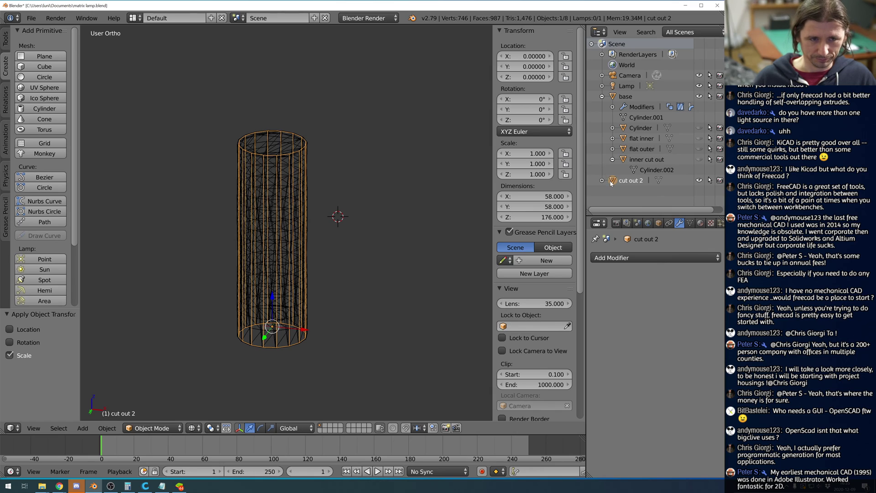
Make base the parent of cut out 2 in its object relations.
left_click(628, 100)
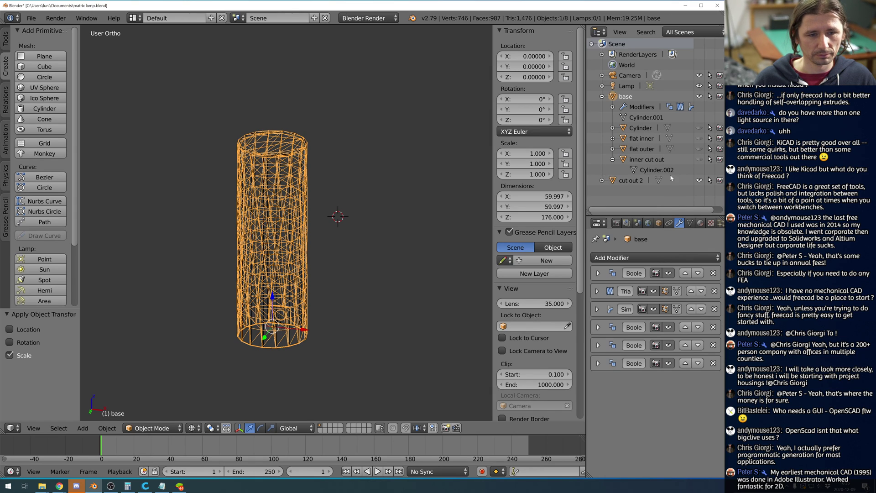
left_click(632, 180)
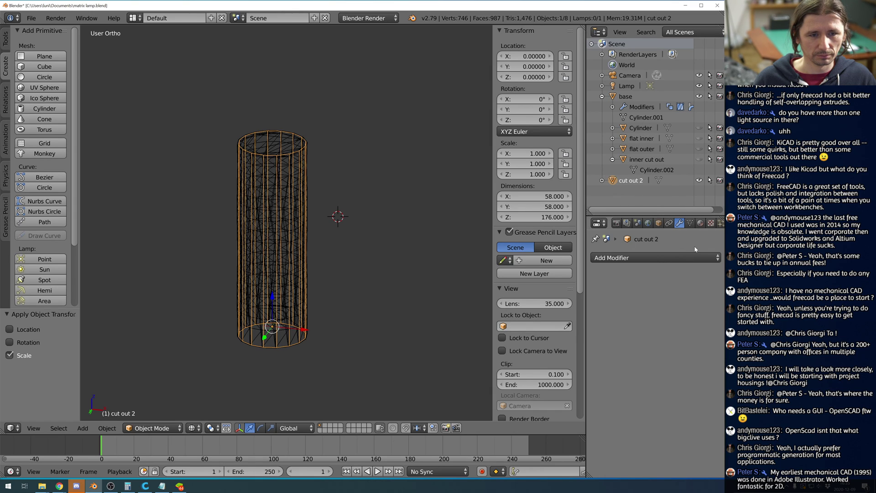
left_click(658, 223)
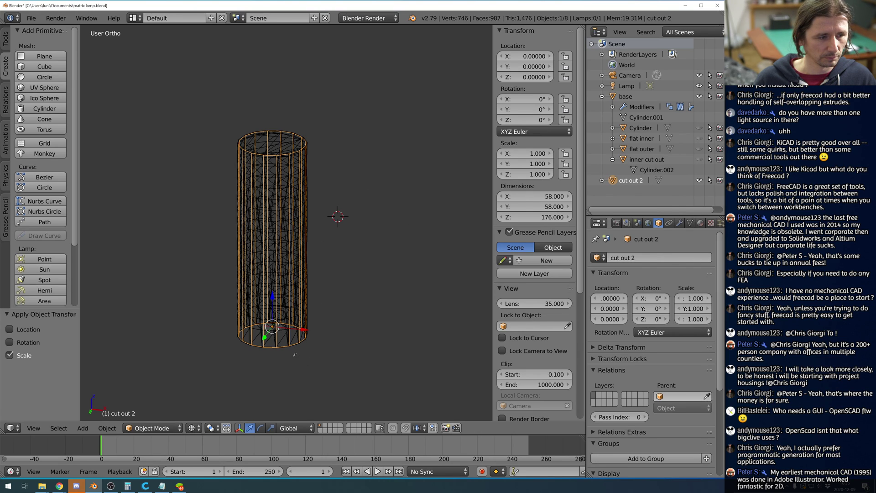
left_click(272, 327)
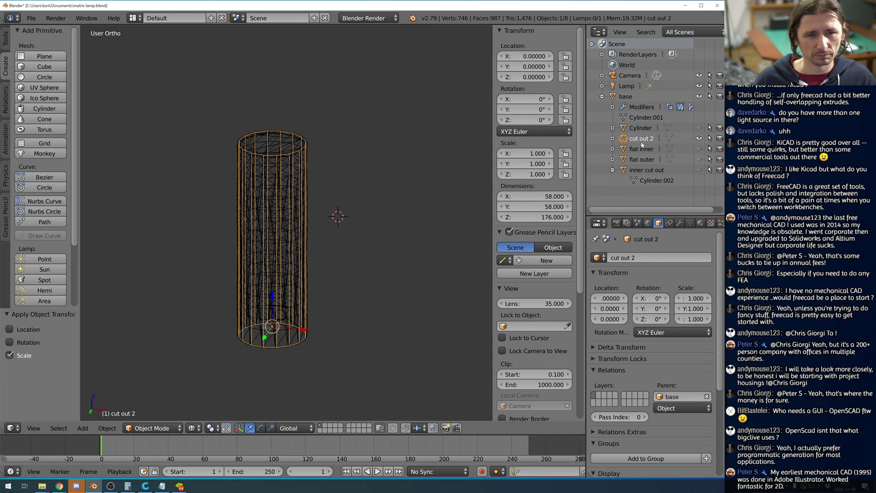
Replace the inner cut out with cut out 2 as the object of base's first Boolean Difference modifier.
left_click(626, 97)
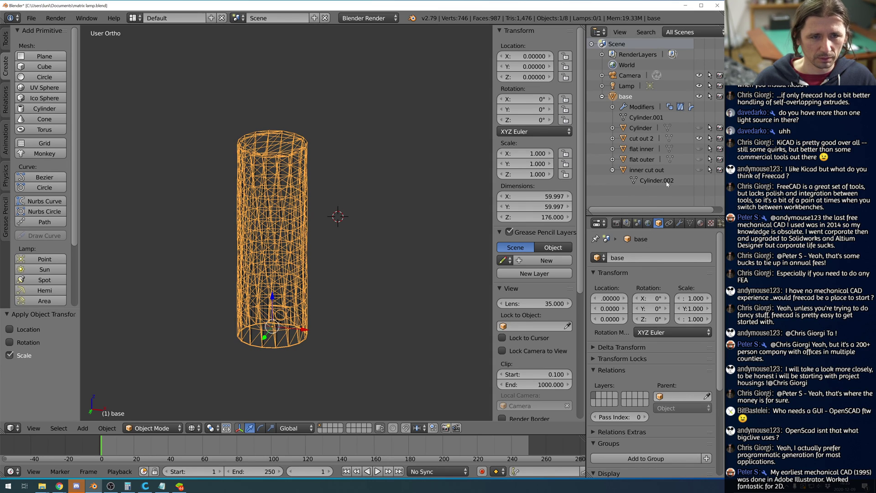
left_click(680, 222)
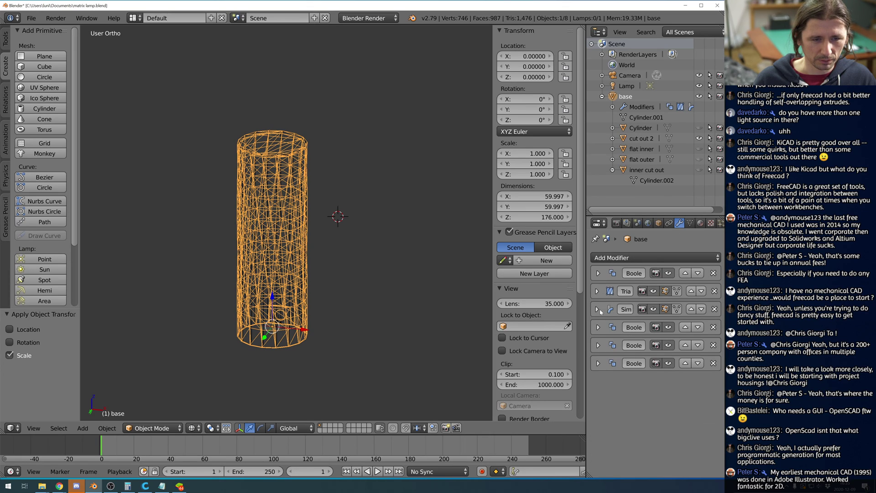
left_click(598, 273)
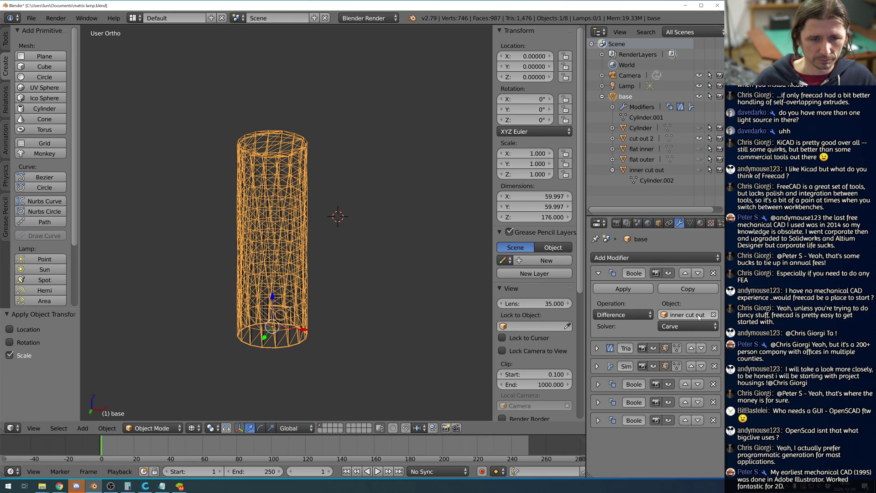
left_click(713, 314)
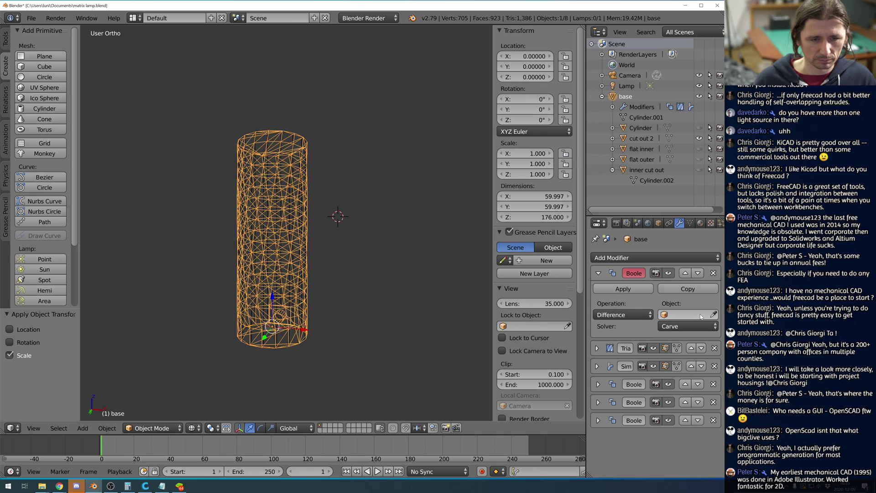
left_click(696, 315)
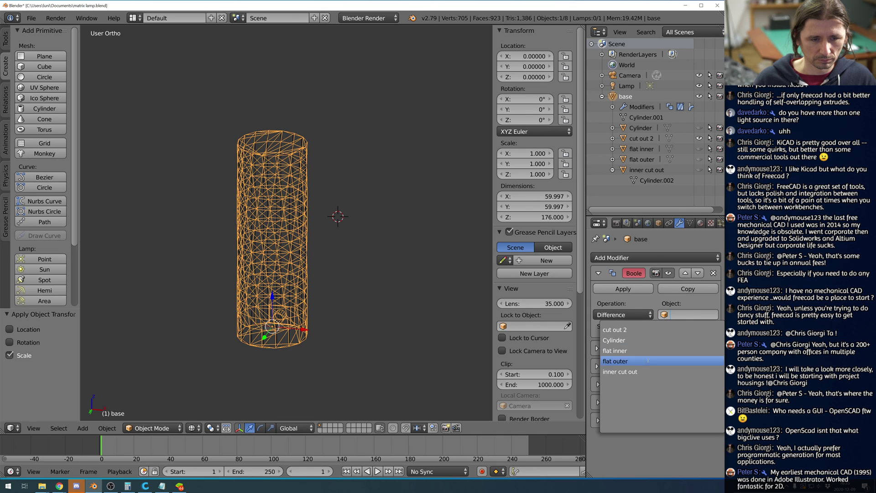
left_click(638, 329)
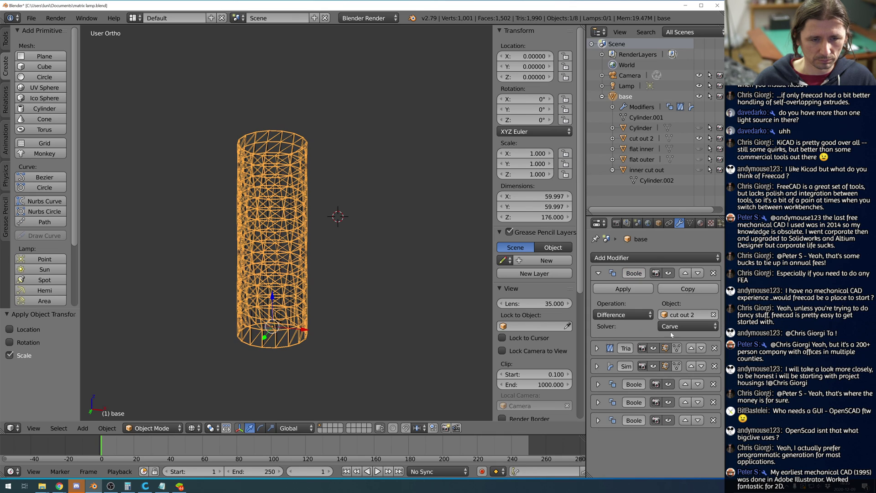
Examine base's wireframe mesh from several angles, checking the walls and the open upper rim.
scroll(353, 203, "up", 8)
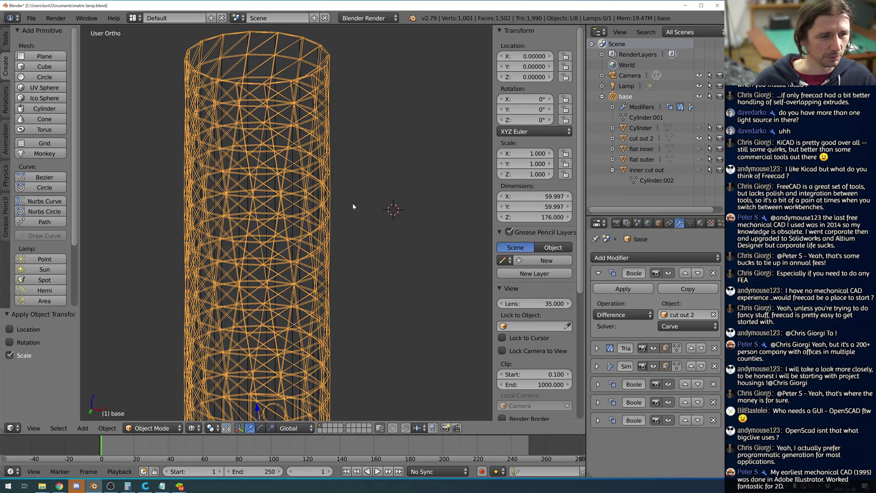
scroll(354, 223, "down", 8)
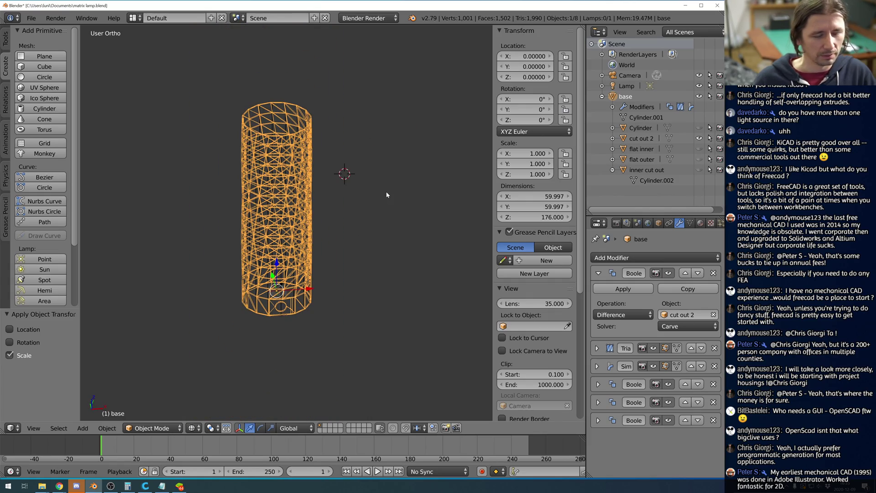
key("KP_7")
scroll(358, 226, "up", 5)
middle_click_drag(378, 223, 379, 186)
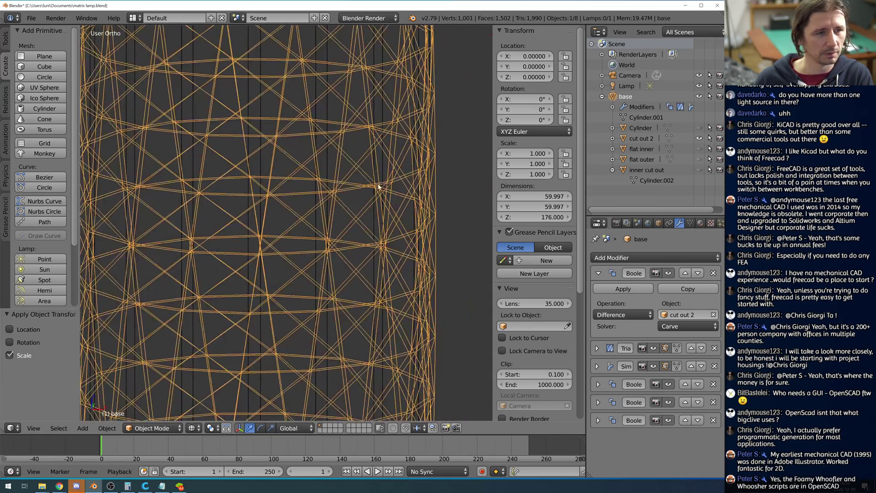
scroll(378, 186, "down", 7)
scroll(360, 155, "up", 2)
scroll(335, 128, "down", 3)
middle_click_drag(330, 119, 270, 92)
scroll(270, 91, "up", 1)
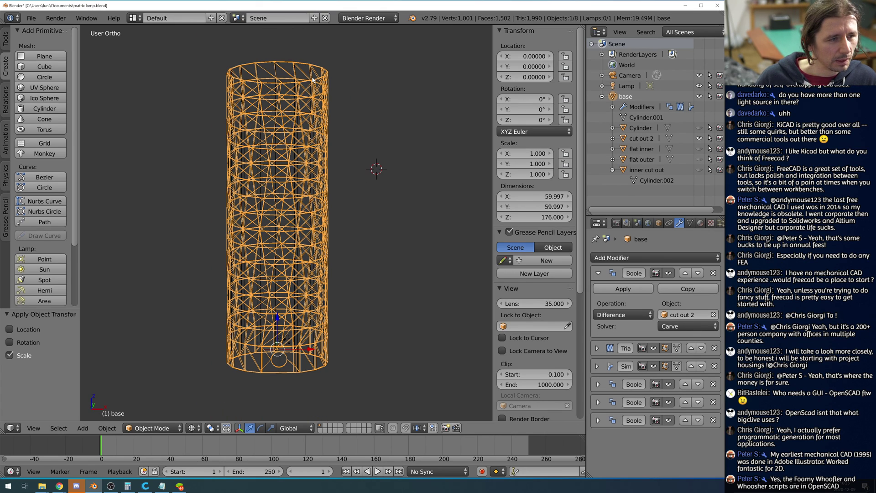
scroll(313, 80, "up", 3)
middle_click_drag(330, 85, 401, 178)
key("Tab")
key("Tab")
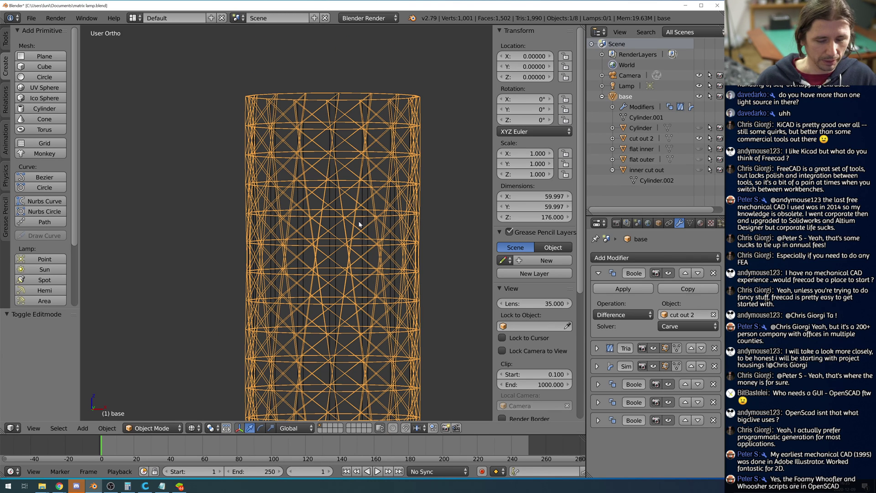
Extrude the uppermost vertex ring of base upward by 1 unit in the front view.
scroll(327, 210, "down", 4)
key("KP_1")
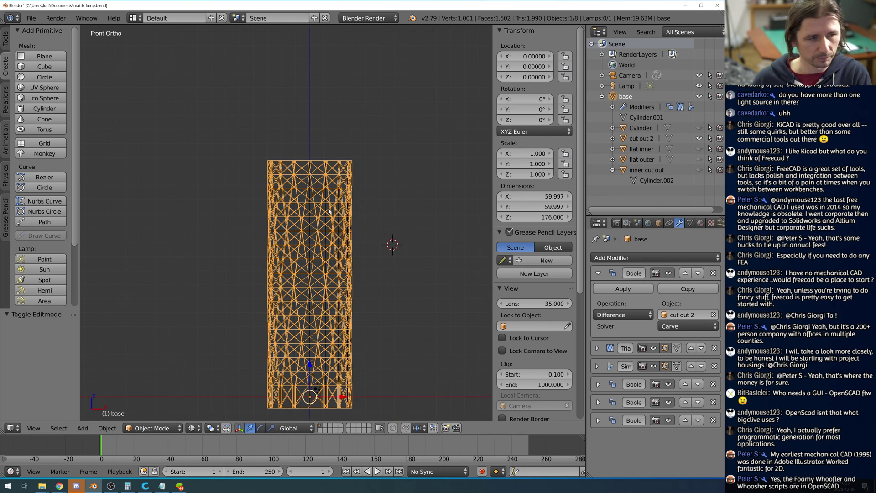
scroll(305, 213, "up", 5)
middle_click_drag(355, 171, 296, 230, "shift")
key("Tab")
key("a")
key("b")
left_click_drag(129, 93, 394, 175)
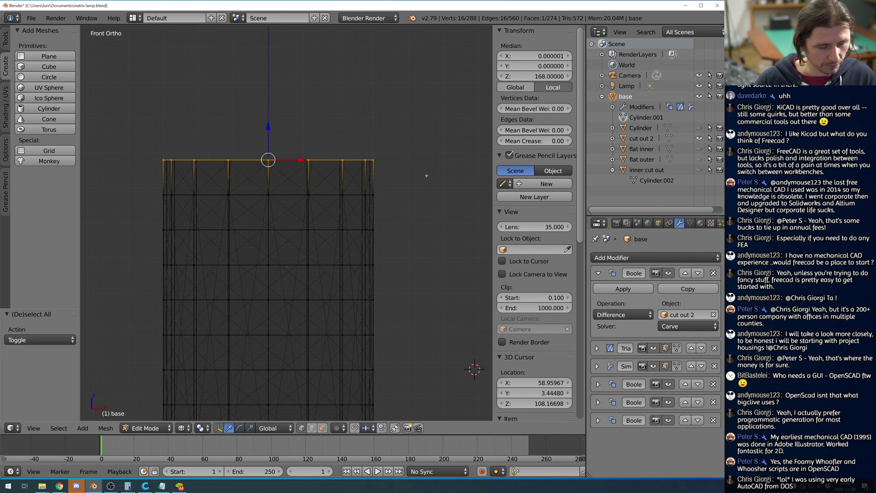
type("e")
type("1")
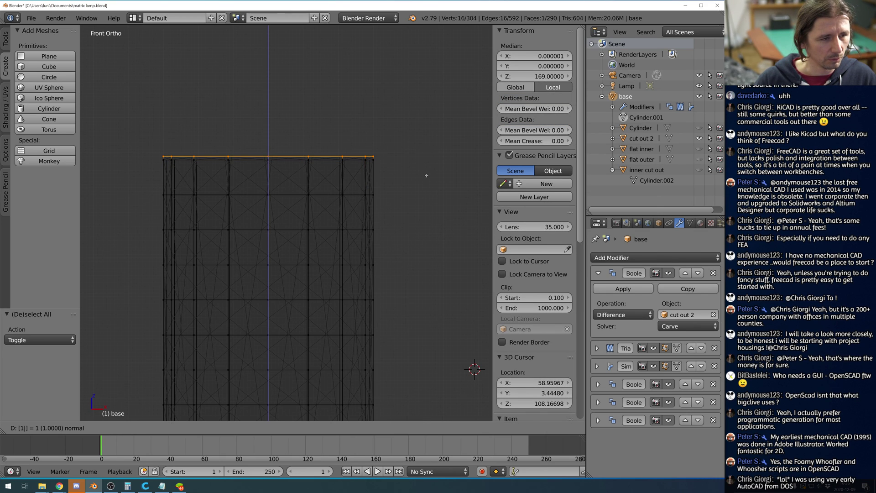
key("Return")
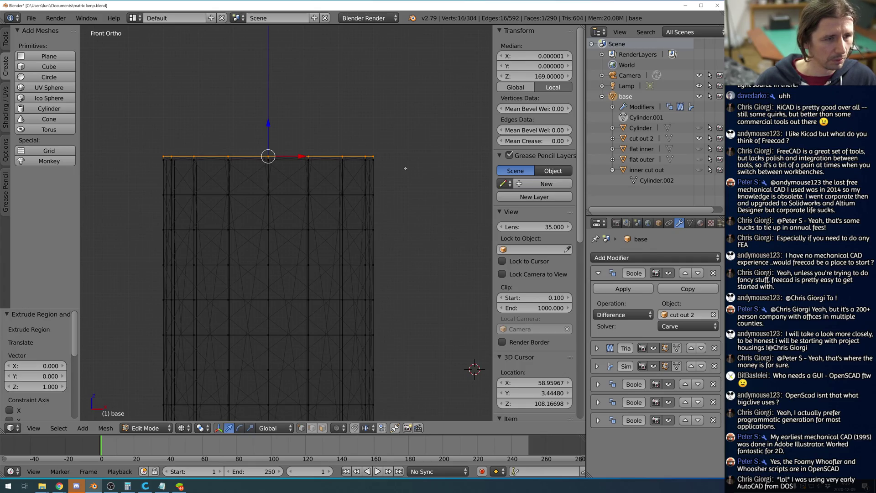
middle_click_drag(403, 170, 374, 179)
key("Tab")
scroll(407, 167, "down", 3)
scroll(395, 204, "down", 2)
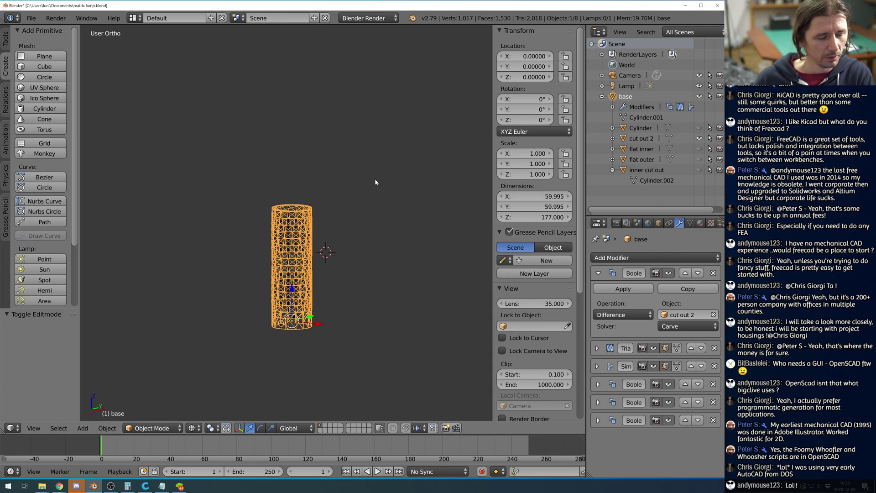
Hide cut out 2 and display the lamp base in solid shading.
key("KP_7")
key("KP_8")
key("KP_7")
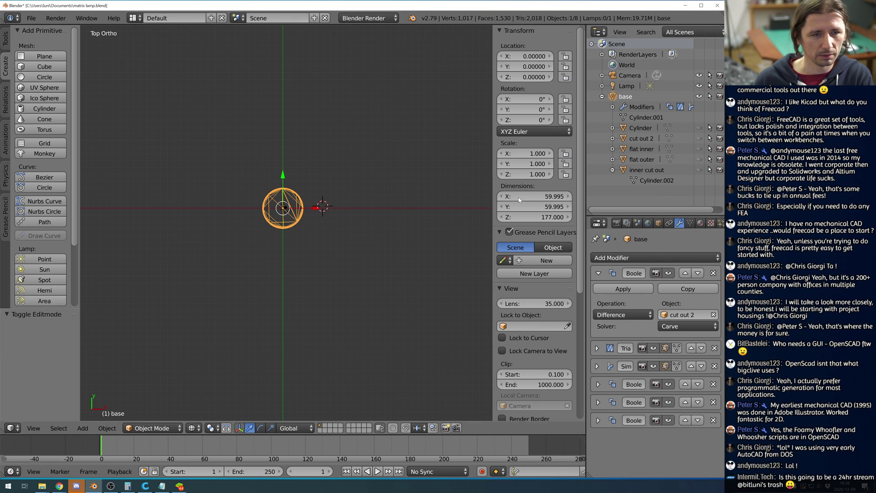
key("KP_8")
key("KP_8")
key("KP_8")
key("KP_8")
key("KP_8")
key("z")
Examine the hollowed base's rim, outer facets and inner wall from above and below.
scroll(351, 276, "up", 6)
middle_click_drag(351, 276, 352, 228)
scroll(275, 229, "up", 3)
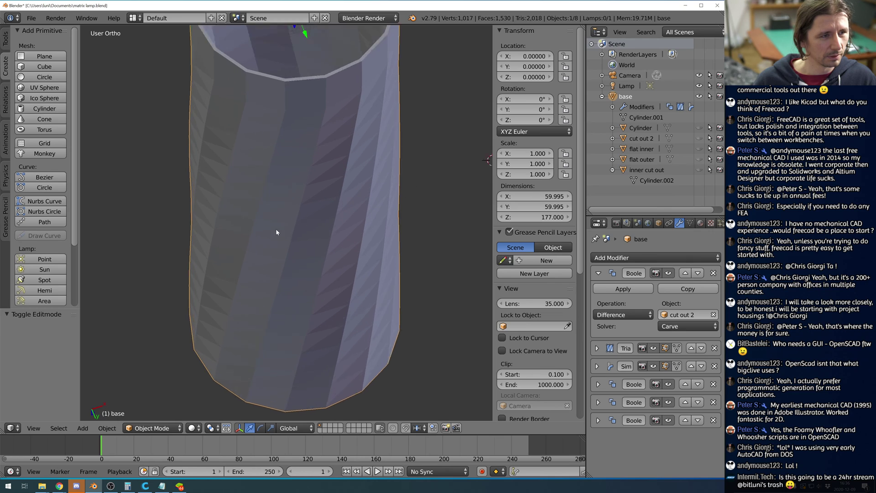
scroll(278, 228, "down", 4)
middle_click_drag(281, 229, 324, 306)
scroll(324, 306, "up", 4)
middle_click_drag(342, 245, 357, 287)
scroll(357, 287, "down", 6)
middle_click_drag(306, 339, 420, 295, "shift")
scroll(365, 258, "up", 5)
scroll(366, 257, "up", 4)
middle_click_drag(420, 336, 323, 233)
scroll(369, 310, "up", 4)
scroll(340, 280, "down", 5)
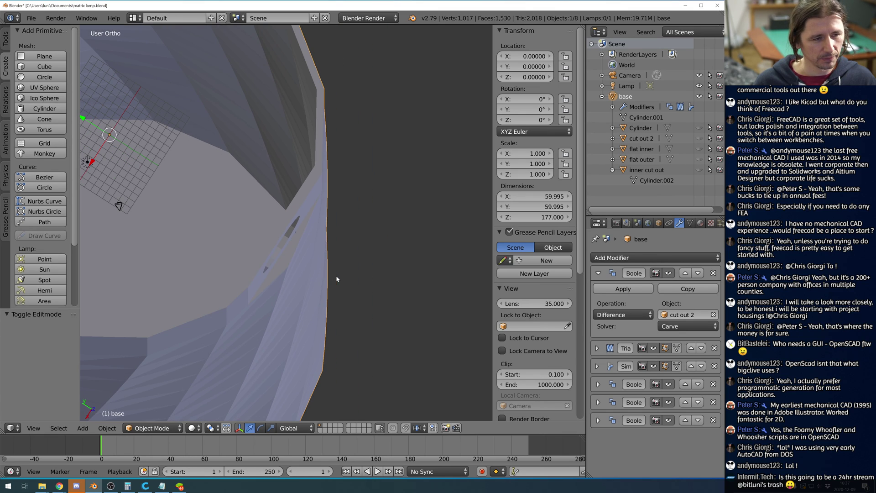
Unhide flat outer, select it and align the view to its side.
left_click(698, 159)
middle_click_drag(451, 247, 399, 218)
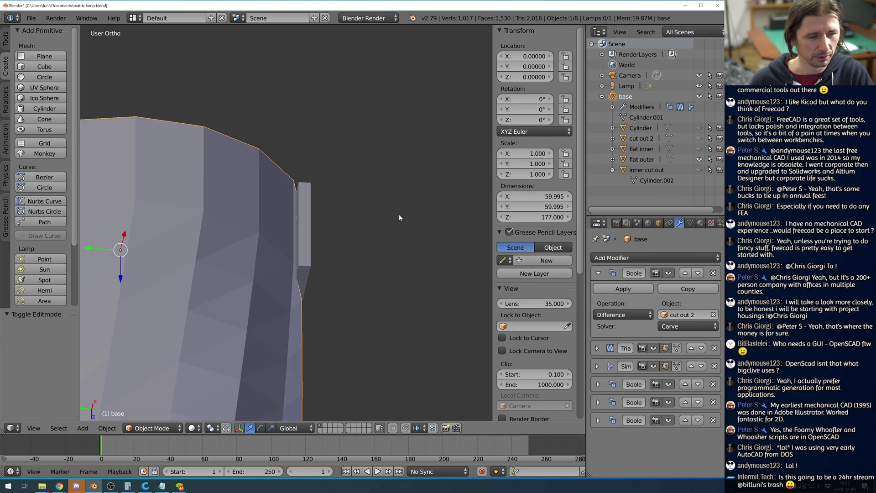
right_click(307, 265)
middle_click_drag(361, 270, 347, 283)
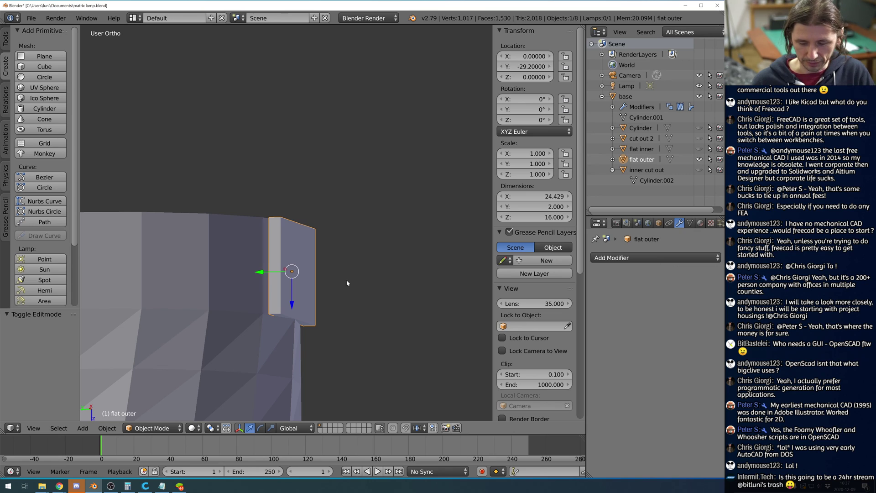
key("KP_1")
key("KP_3")
scroll(281, 160, "up", 4)
scroll(281, 160, "down", 4)
Extrude all the upper vertices of flat outer upward by 2 units, selecting them in wireframe display.
key("Tab")
key("a")
key("b")
left_click_drag(245, 91, 319, 138)
scroll(311, 141, "up", 1)
scroll(311, 142, "down", 1)
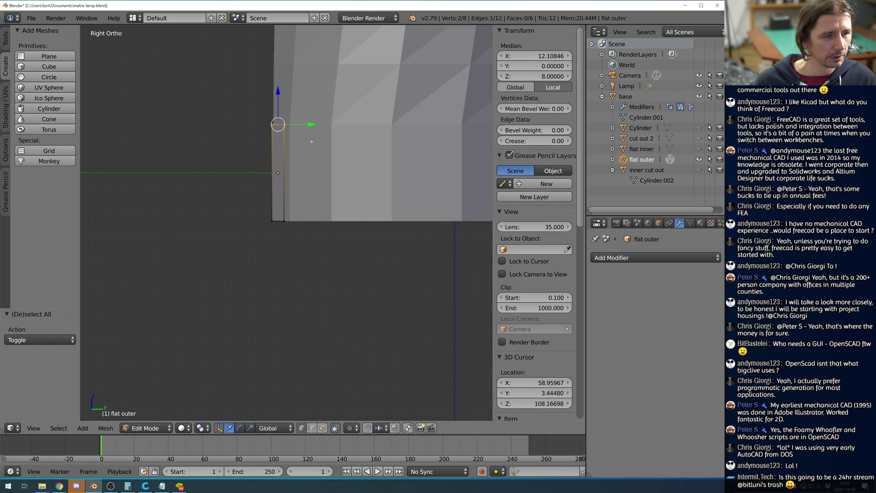
key("z")
key("a")
key("b")
left_click_drag(206, 78, 339, 157)
key("e")
key("1")
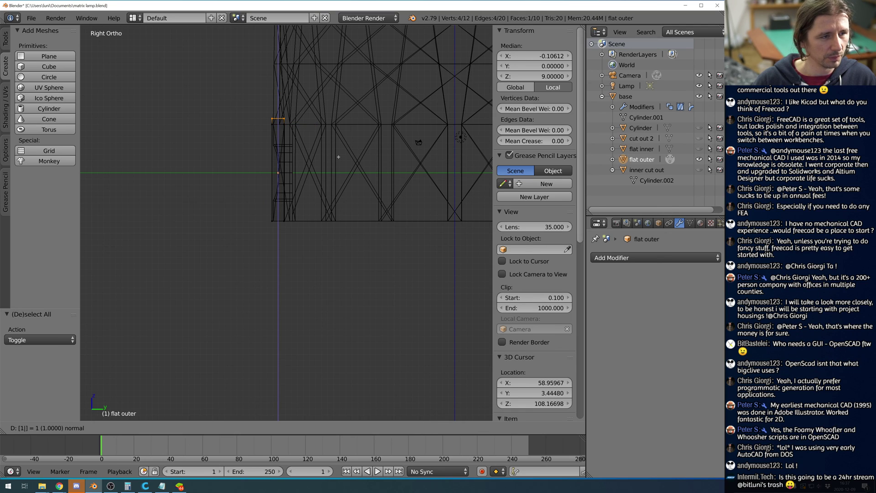
key("BackSpace")
key("2")
key("Return")
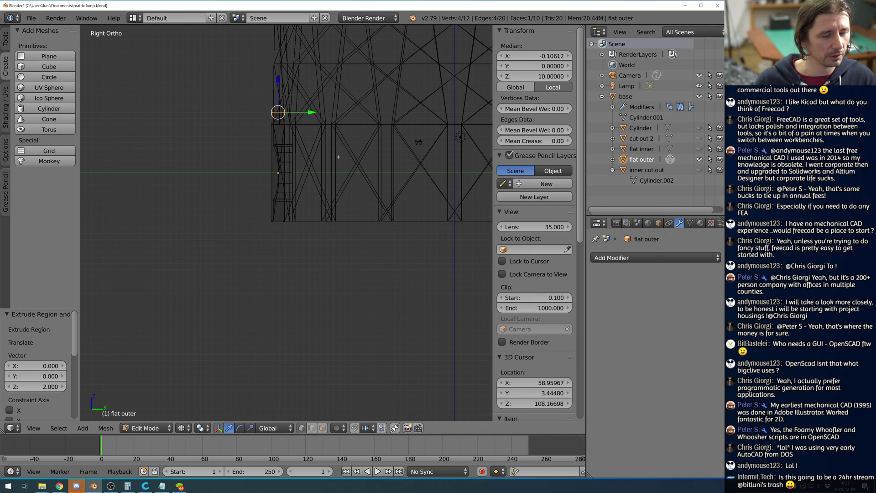
Select both upper vertex rows of flat outer and set their median Z to 8.
scroll(316, 124, "up", 4)
scroll(311, 120, "down", 3)
middle_click_drag(295, 108, 338, 182, "shift")
scroll(339, 182, "up", 5)
scroll(338, 182, "down", 2)
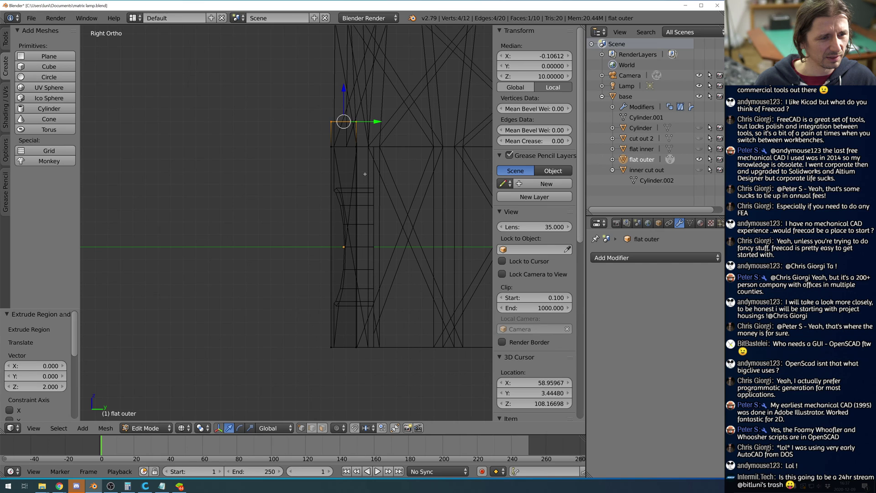
key("a")
key("b")
left_click_drag(313, 108, 393, 163)
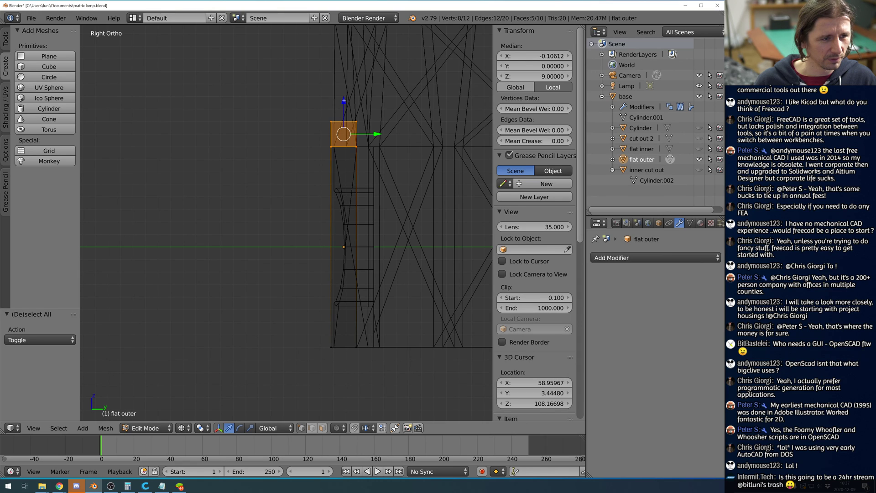
key("g")
key("z")
key("Return")
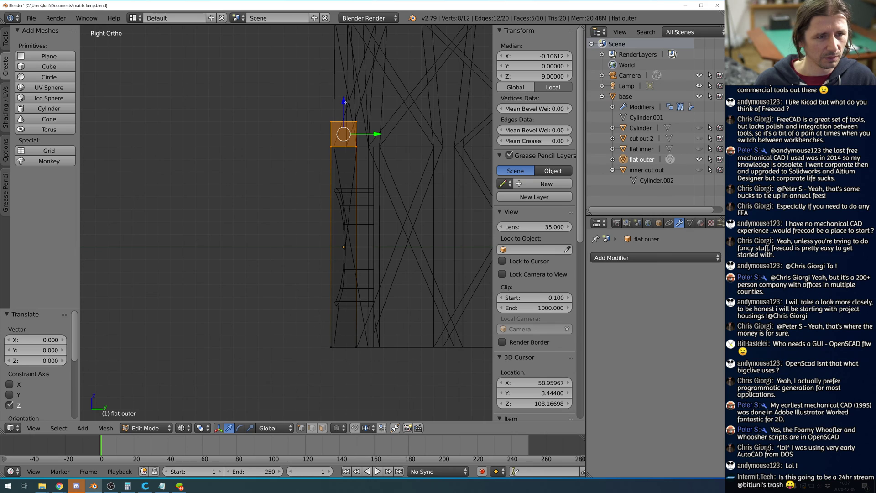
left_click(545, 75)
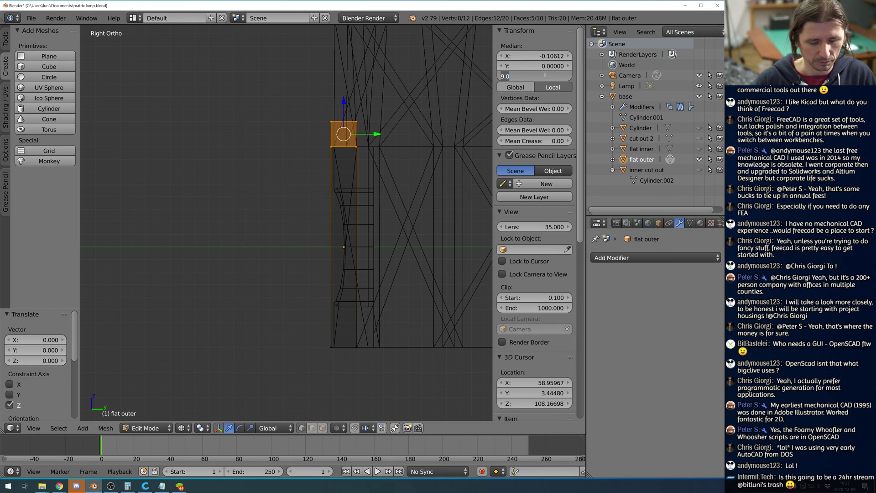
type("8")
key("Return")
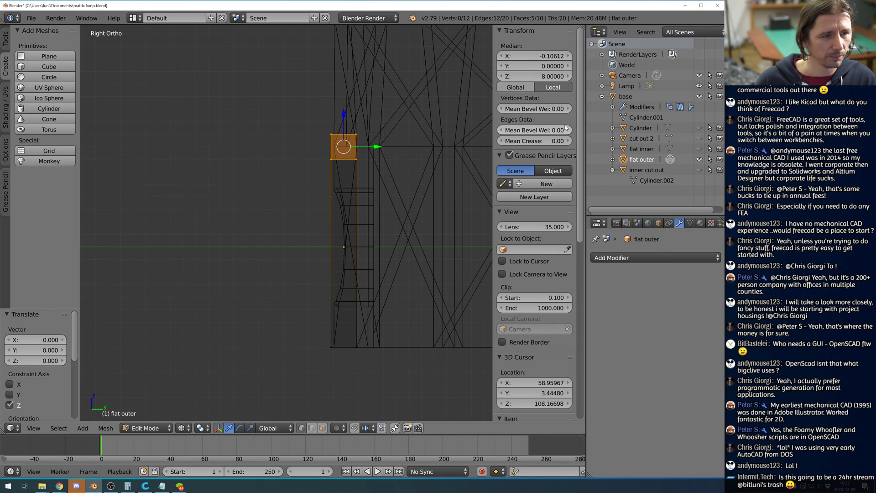
key("Tab")
key("Tab")
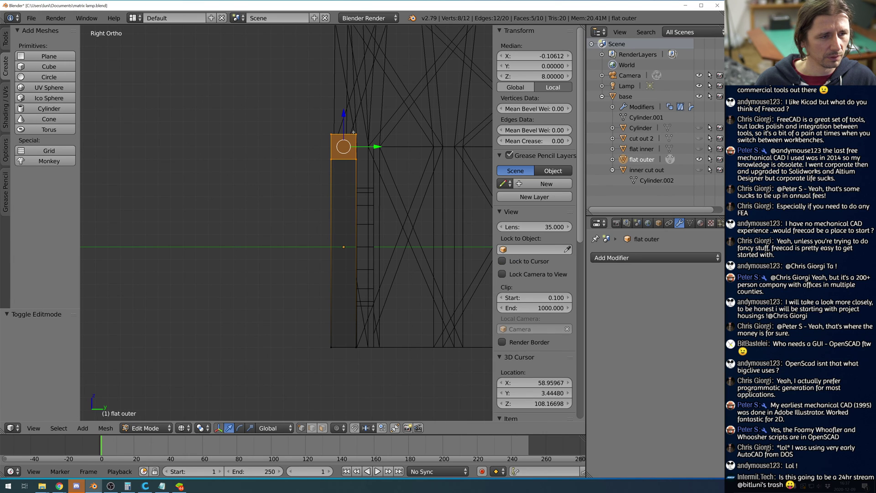
Move the inner upper edge of flat outer outward along Y by about -1.819 to give the block a sloped top.
key("a")
key("b")
left_click_drag(390, 133, 368, 134)
left_click(368, 134)
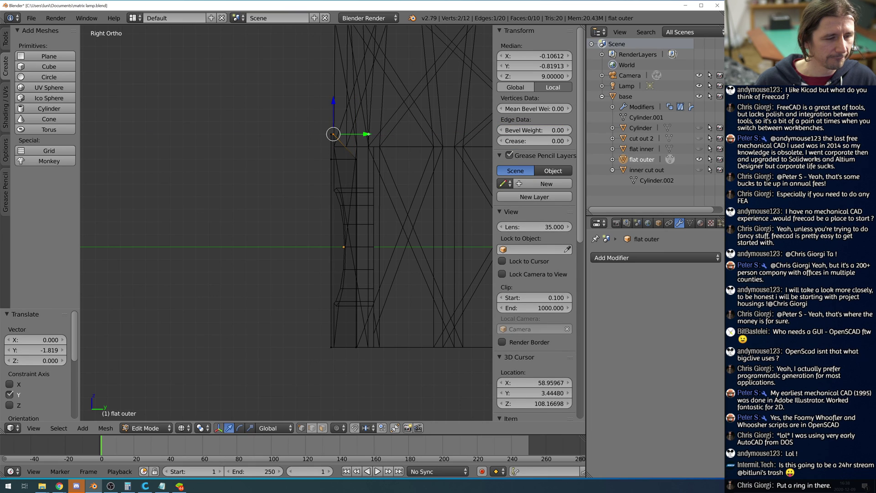
key("Tab")
scroll(387, 222, "down", 2)
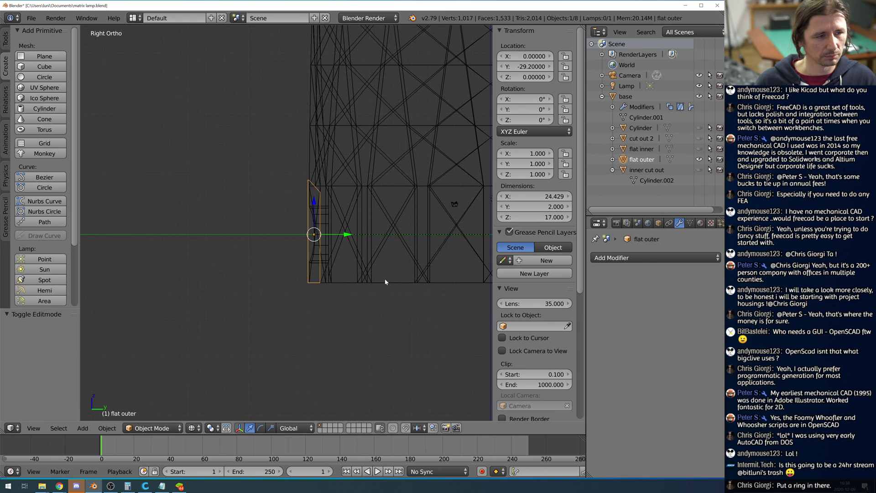
Select base and hide flat outer.
key("Tab")
middle_click_drag(388, 298, 274, 292)
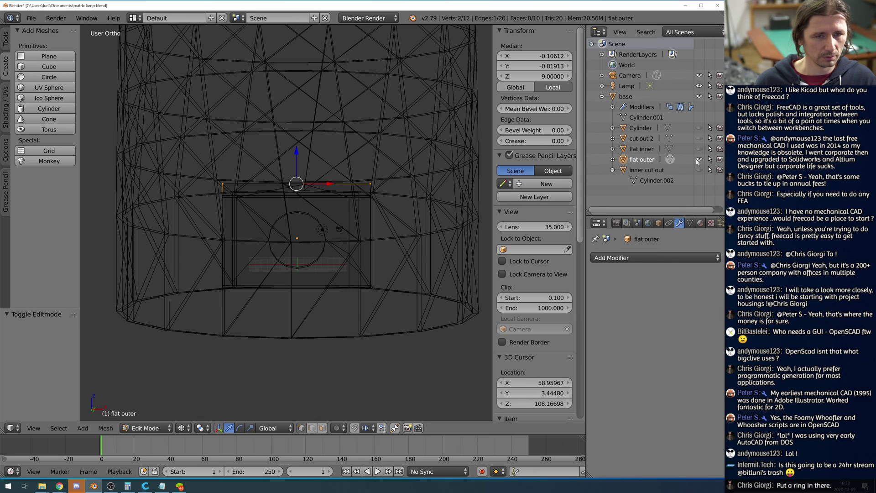
key("Tab")
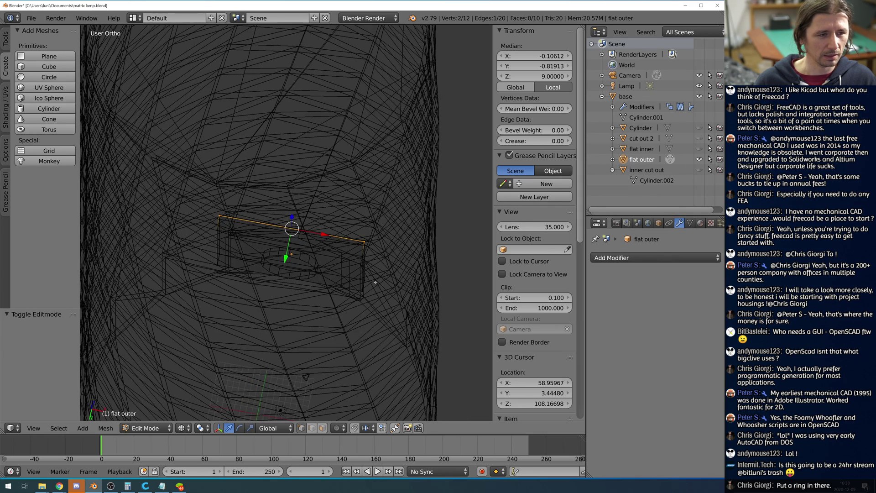
right_click(376, 333)
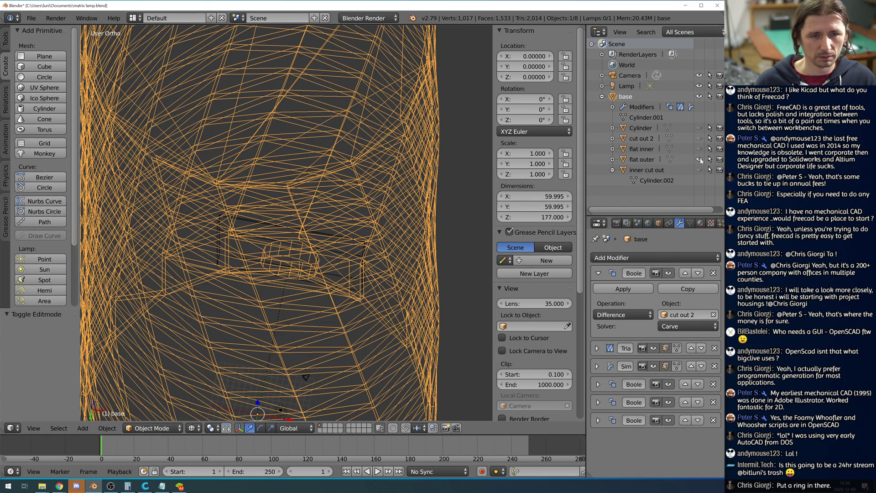
scroll(351, 283, "down", 6)
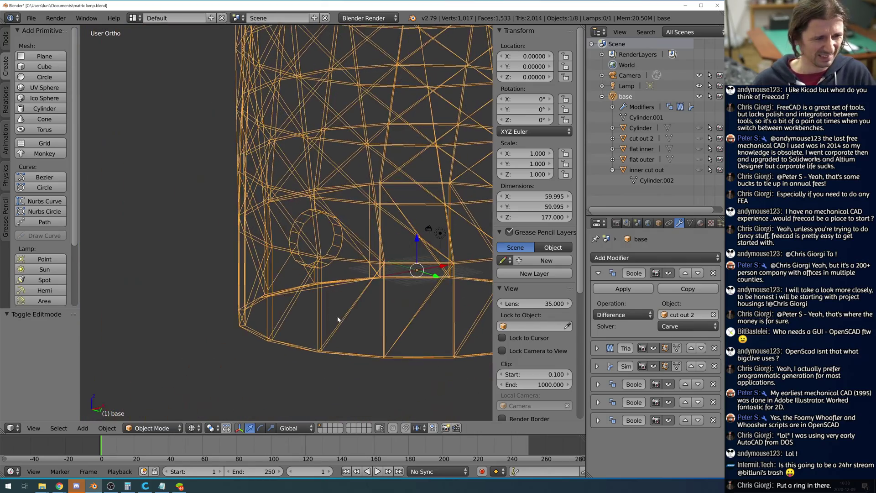
Return to solid shading and enable the viewport display of base's last Boolean modifier.
key("z")
middle_click_drag(311, 327, 321, 281)
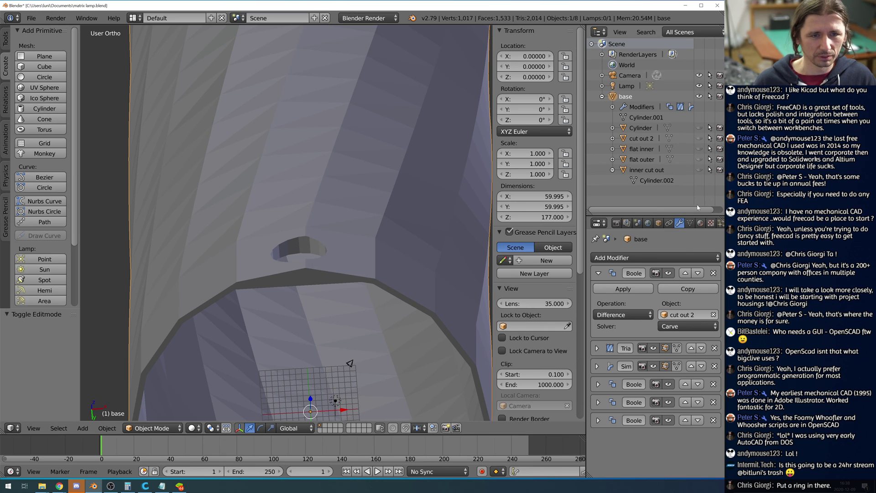
left_click(668, 420)
middle_click_drag(314, 347, 356, 387)
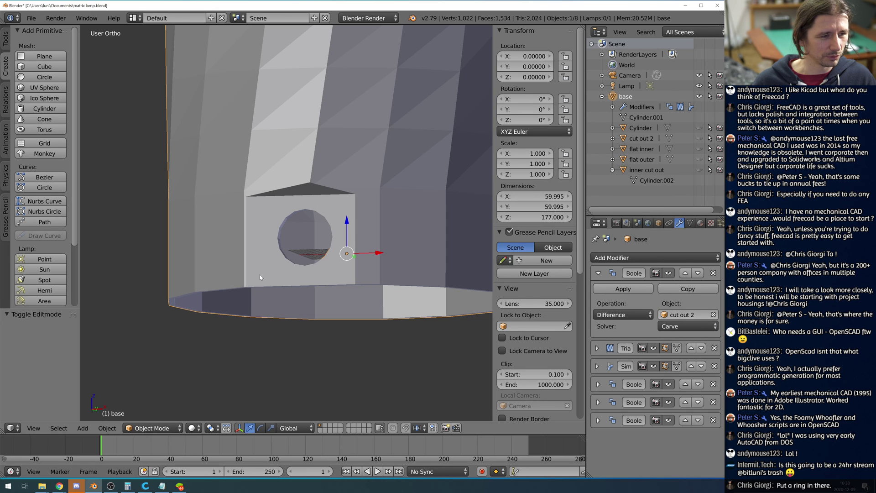
Examine the finished base's open ends, inner walls and the flat with its hole from all sides.
scroll(325, 279, "down", 6)
middle_click_drag(381, 252, 320, 222)
scroll(364, 263, "down", 5)
scroll(364, 265, "up", 3)
scroll(374, 240, "up", 4)
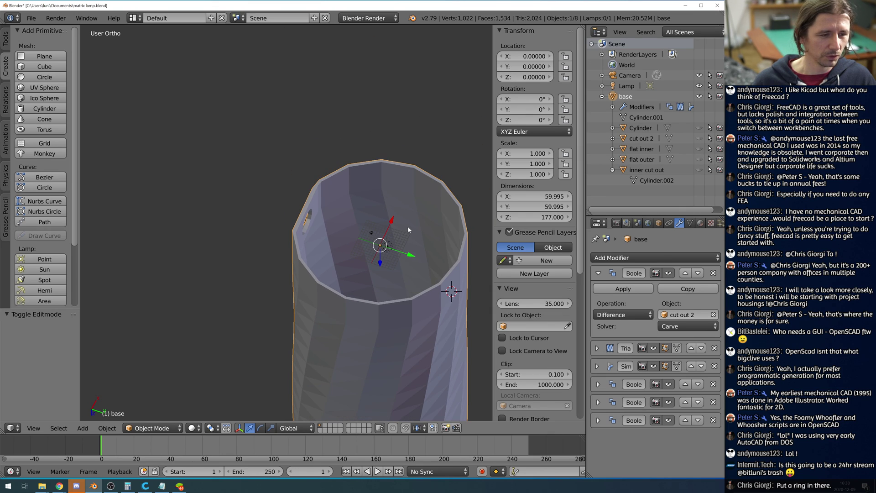
scroll(407, 226, "down", 2)
scroll(404, 227, "up", 3)
scroll(403, 227, "down", 3)
middle_click_drag(373, 238, 354, 249)
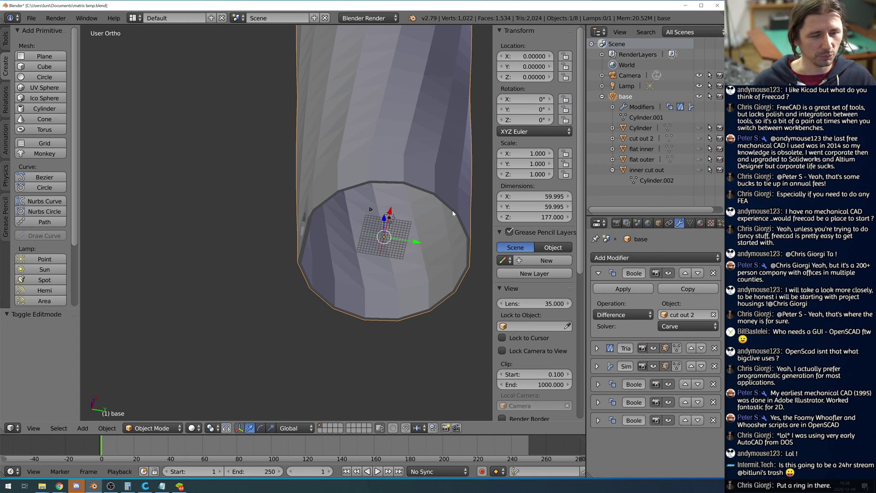
middle_click_drag(386, 178, 438, 241)
scroll(354, 204, "up", 4)
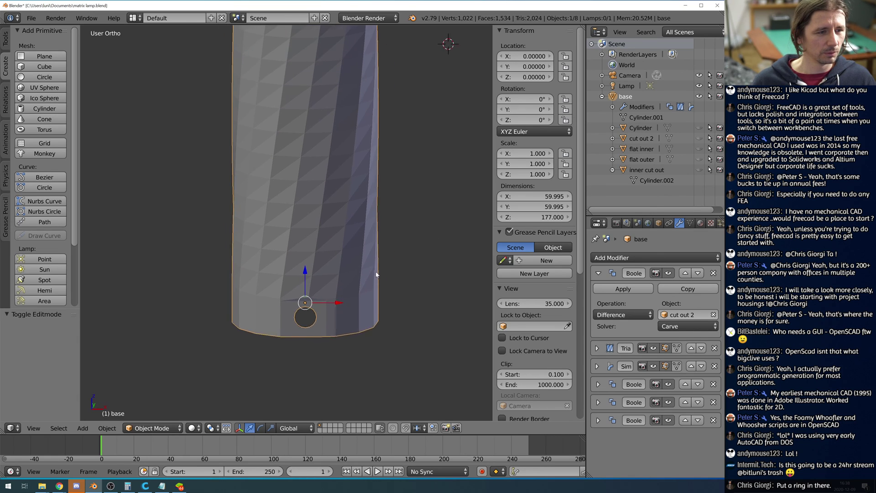
Examine the twisted outer facets of base along its full height and around its lower edge.
scroll(377, 328, "down", 3)
middle_click_drag(361, 197, 361, 187)
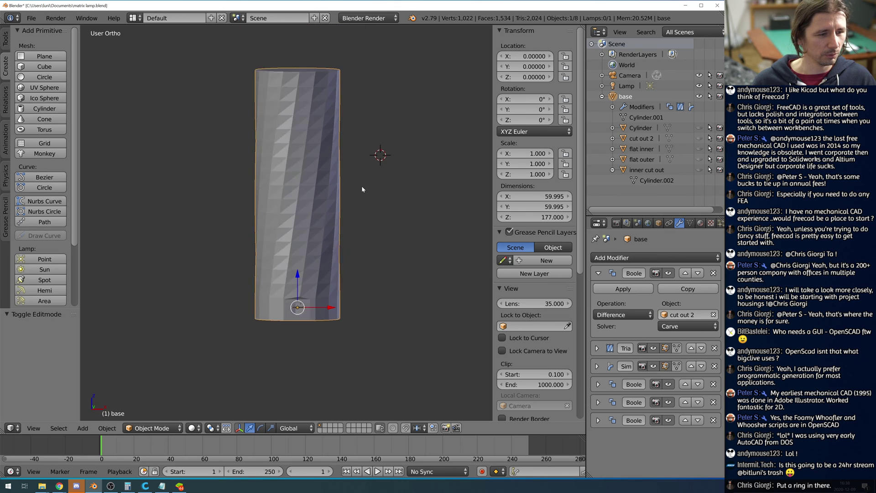
middle_click_drag(320, 305, 325, 310)
scroll(324, 309, "up", 2)
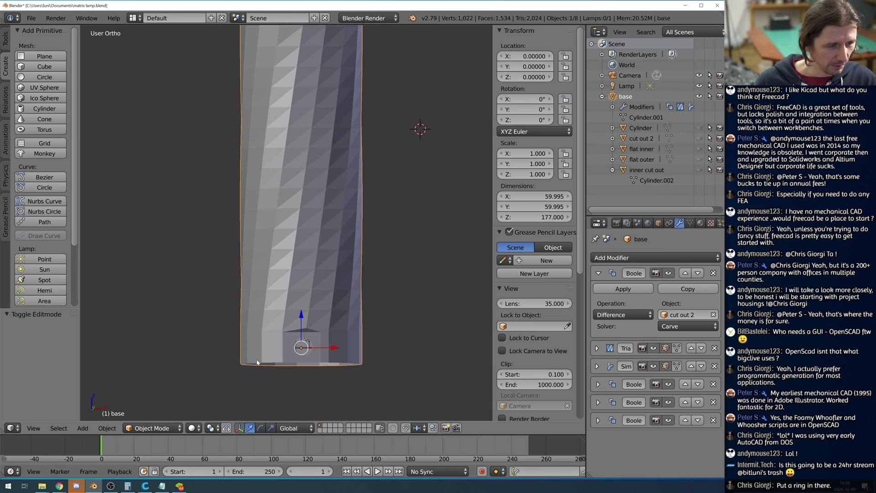
middle_click_drag(370, 313, 441, 315)
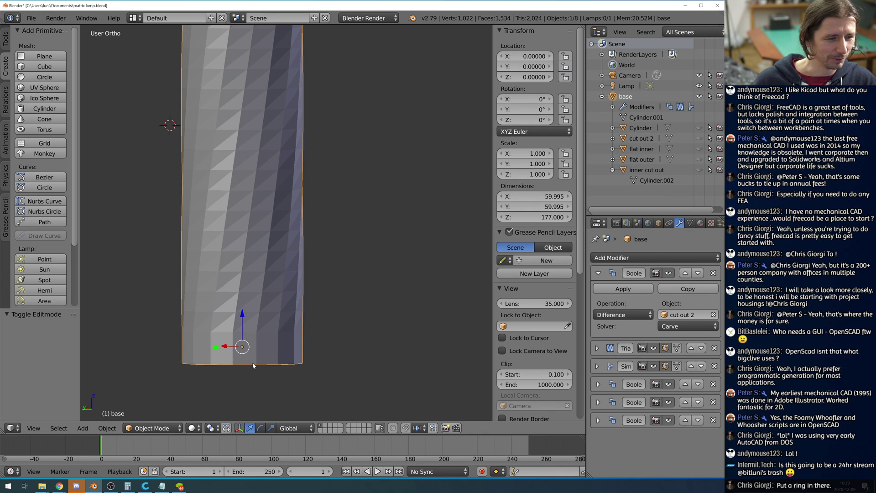
scroll(253, 363, "up", 2)
middle_click_drag(291, 365, 370, 288, "shift")
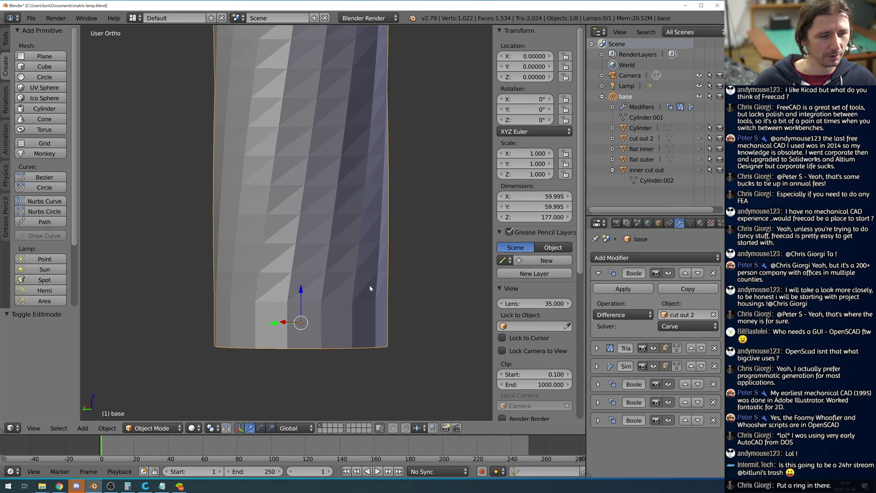
scroll(285, 367, "up", 2)
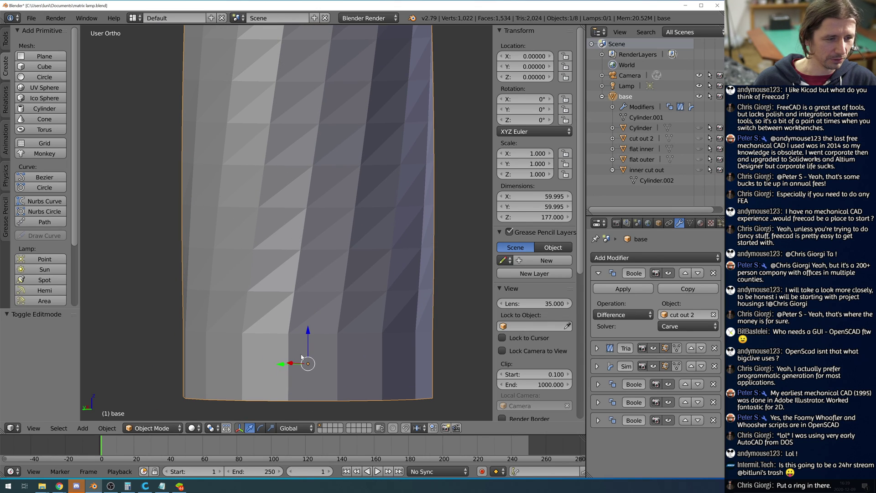
scroll(314, 320, "up", 1)
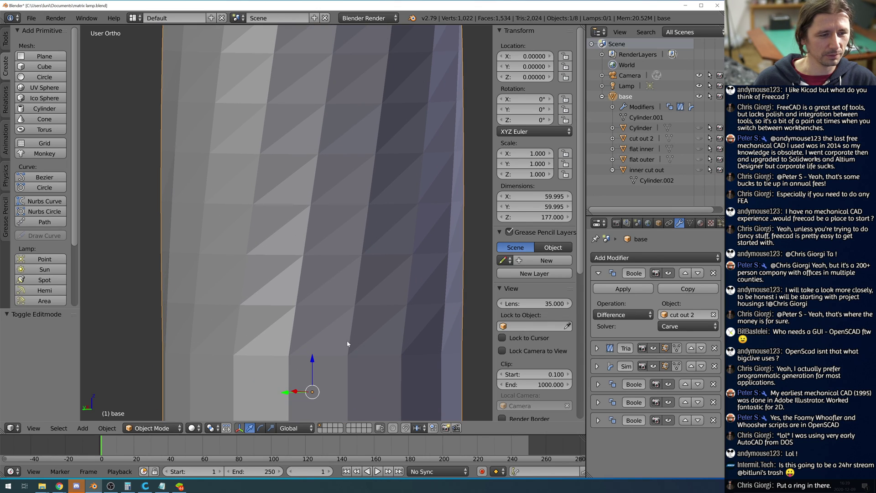
scroll(357, 102, "down", 4)
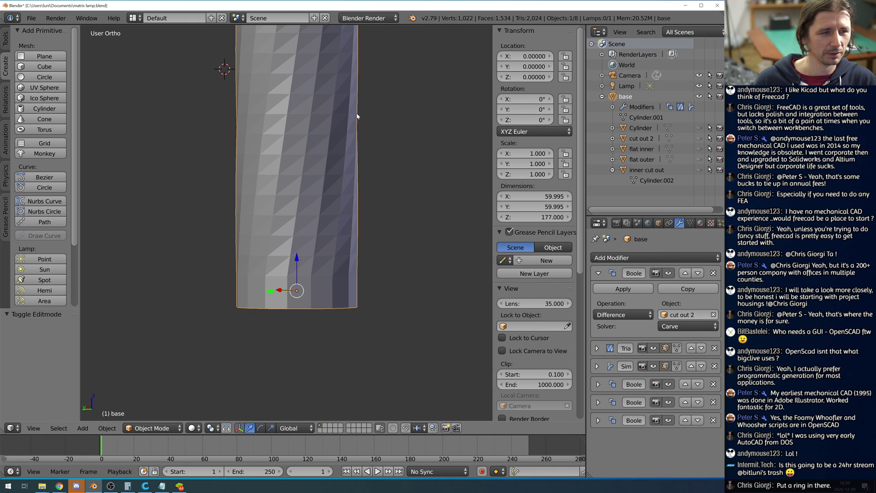
left_click(379, 234)
middle_click_drag(379, 234, 331, 261)
scroll(268, 310, "down", 2)
scroll(268, 313, "up", 6)
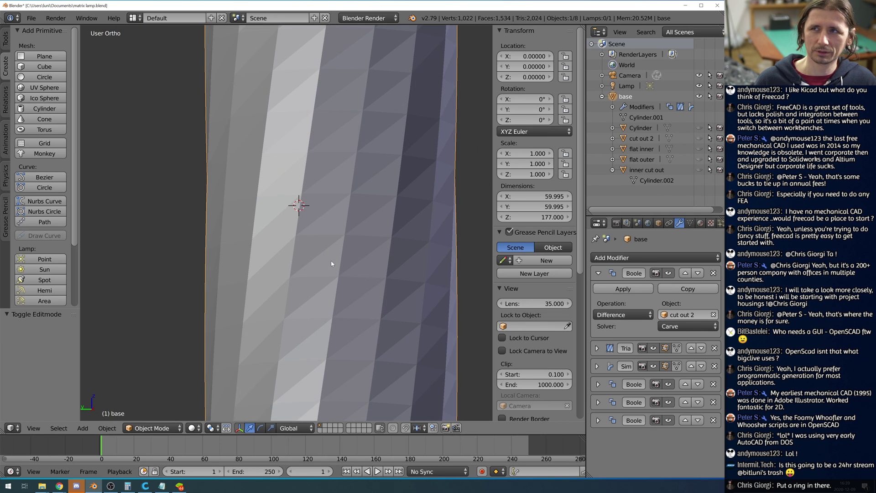
scroll(331, 261, "down", 5)
mouse_move(329, 111)
middle_mouse_down()
mouse_move(323, 160)
mouse_move(323, 114)
middle_mouse_up()
scroll(323, 114, "up", 2)
scroll(345, 256, "up", 1)
Inspect base's closed end, hollow interior and the flat around the cable hole from below and from the side.
middle_click_drag(345, 292, 359, 187)
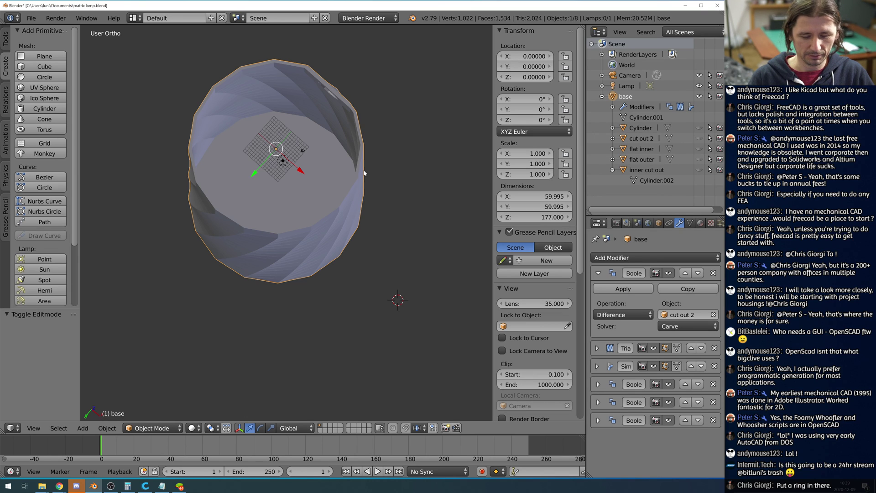
middle_click_drag(380, 141, 401, 193)
scroll(398, 201, "down", 6)
middle_click_drag(326, 219, 350, 198)
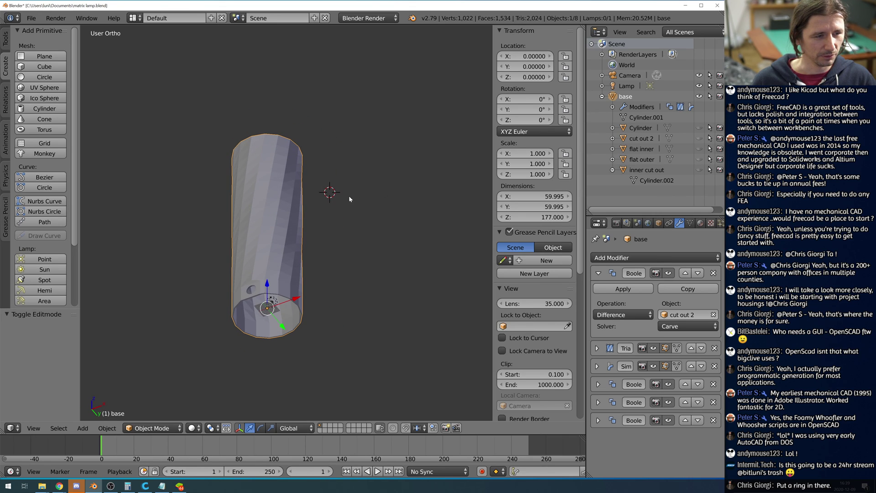
middle_click_drag(387, 222, 422, 217)
scroll(357, 232, "up", 5)
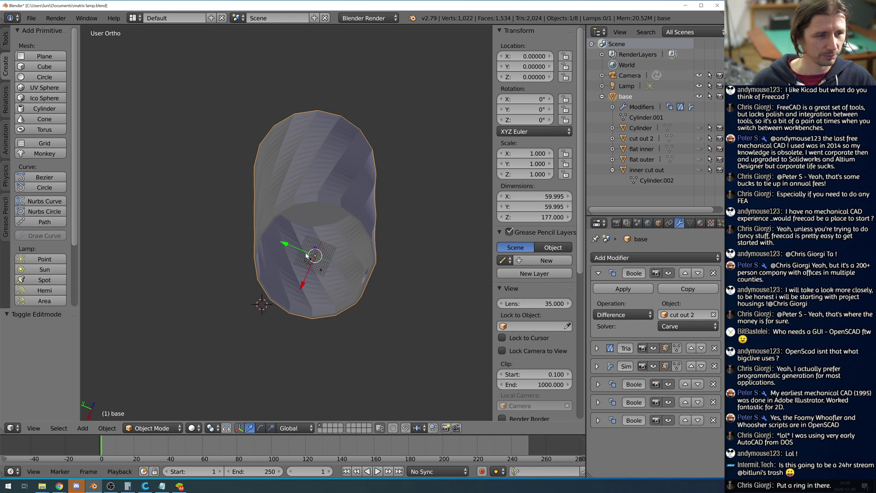
scroll(358, 232, "down", 5)
middle_click_drag(358, 232, 95, 170)
scroll(94, 172, "down", 4)
scroll(73, 196, "down", 3)
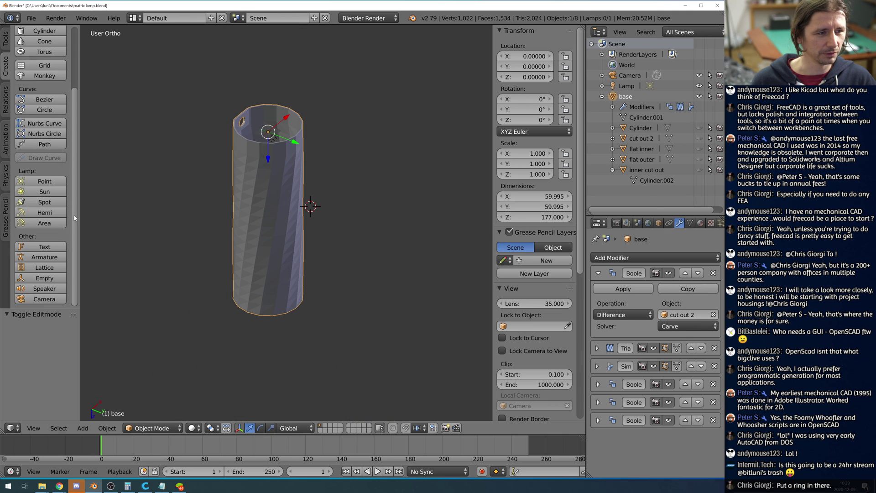
middle_click_drag(183, 205, 293, 235)
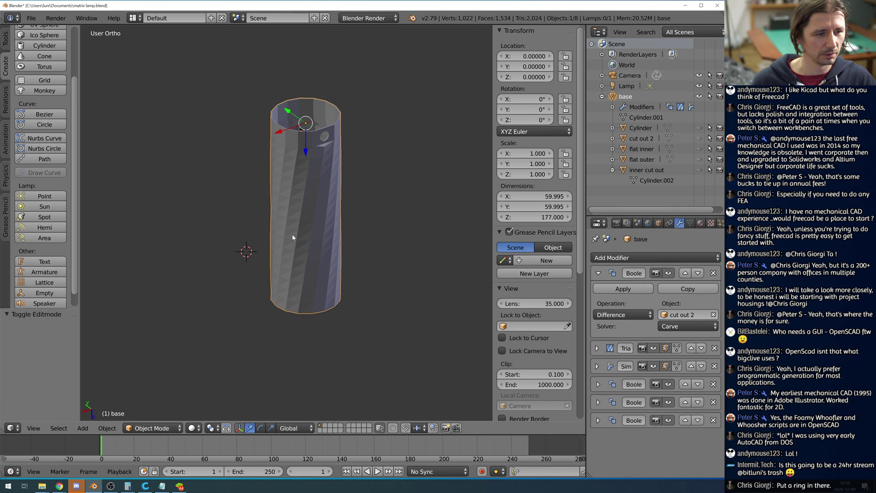
Save the Blender file and export base from a top view as matrix lamp.stl into the Documents folder, overwriting the existing STL.
left_click(31, 17)
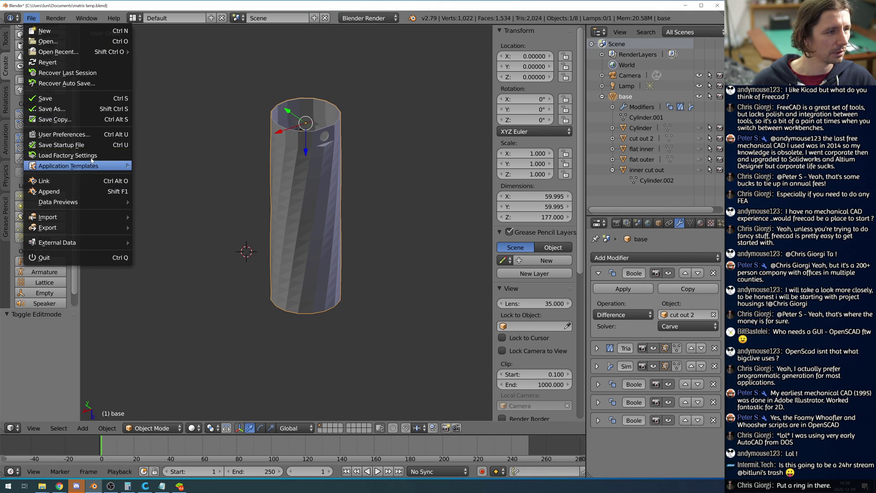
left_click(79, 105)
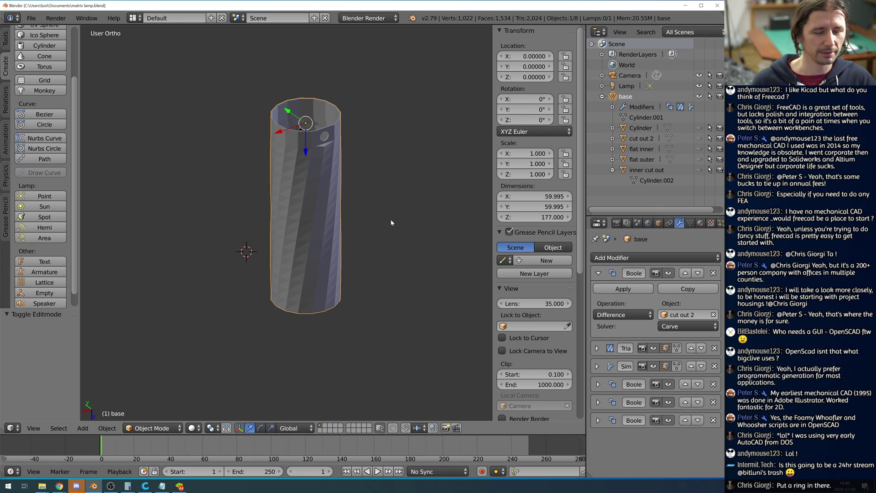
middle_click_drag(359, 208, 368, 231)
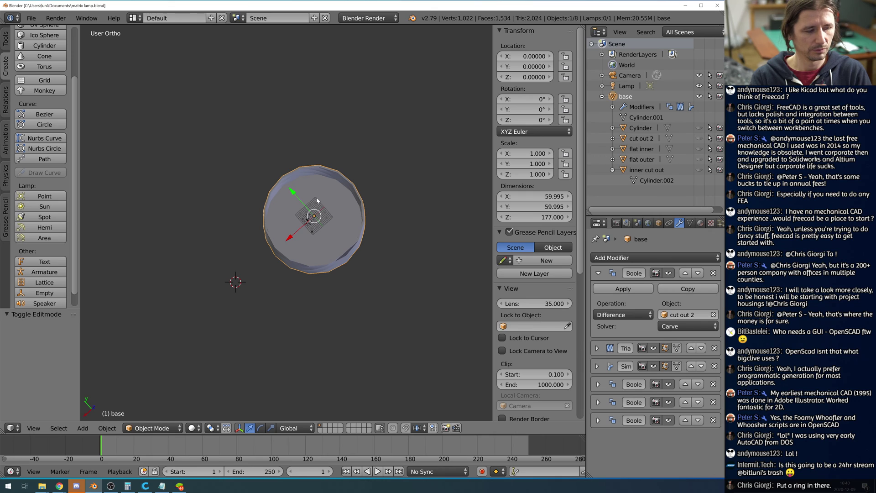
scroll(416, 234, "down", 3)
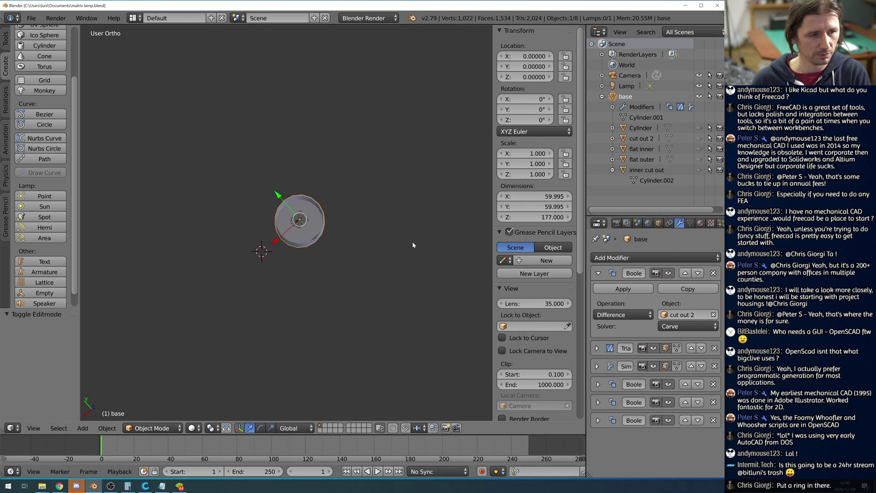
scroll(412, 242, "up", 4)
key("KP_7")
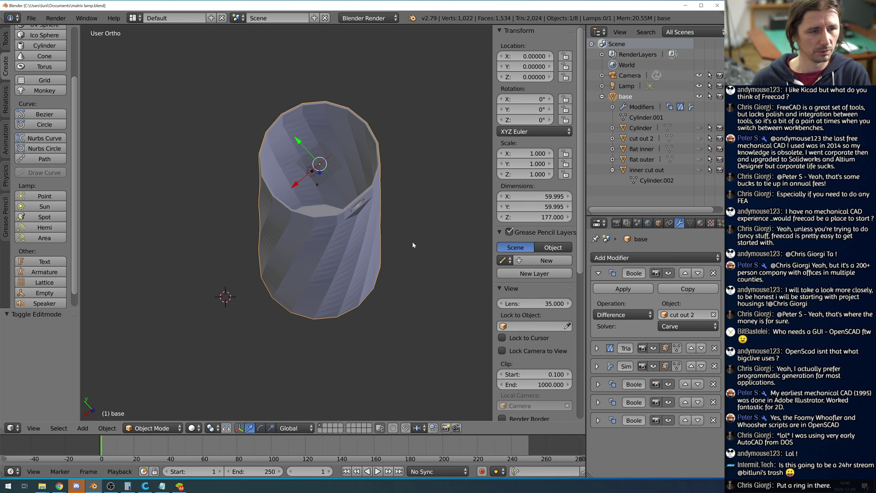
left_click(31, 18)
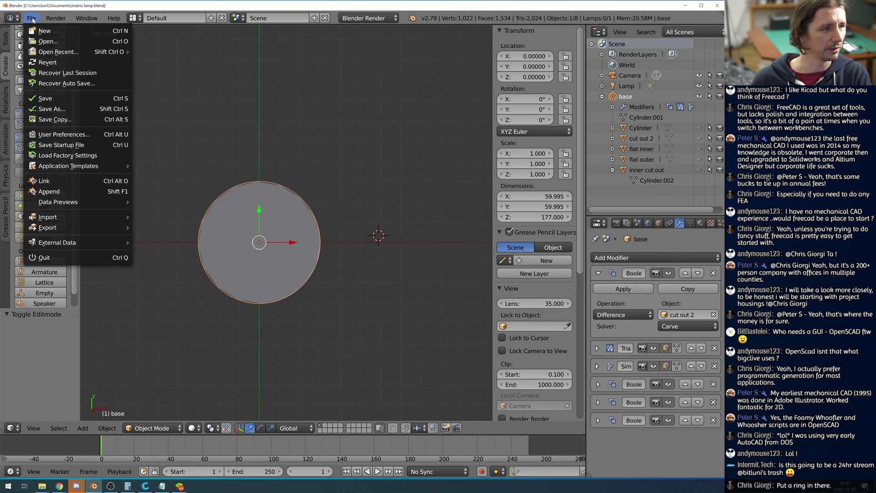
mouse_move(88, 226)
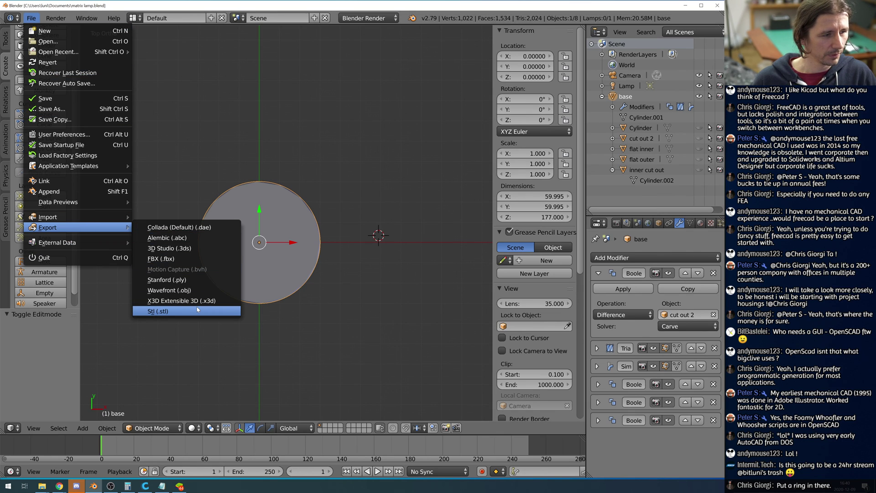
left_click(182, 311)
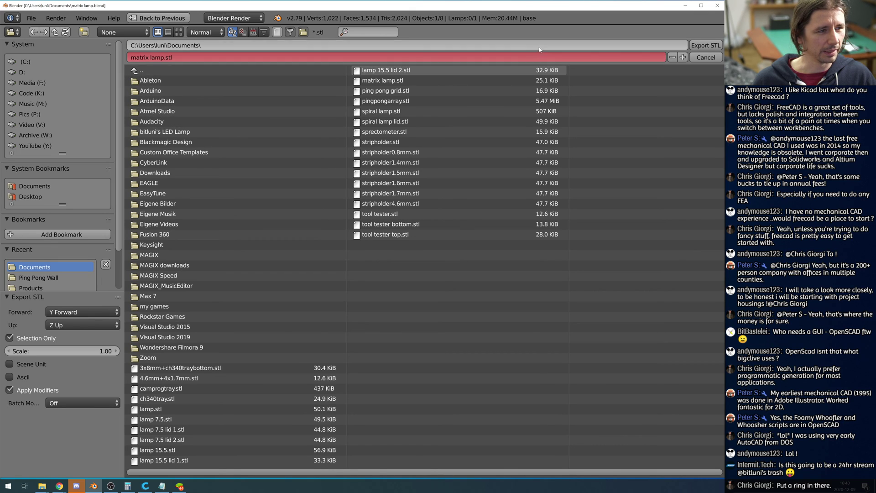
left_click(703, 46)
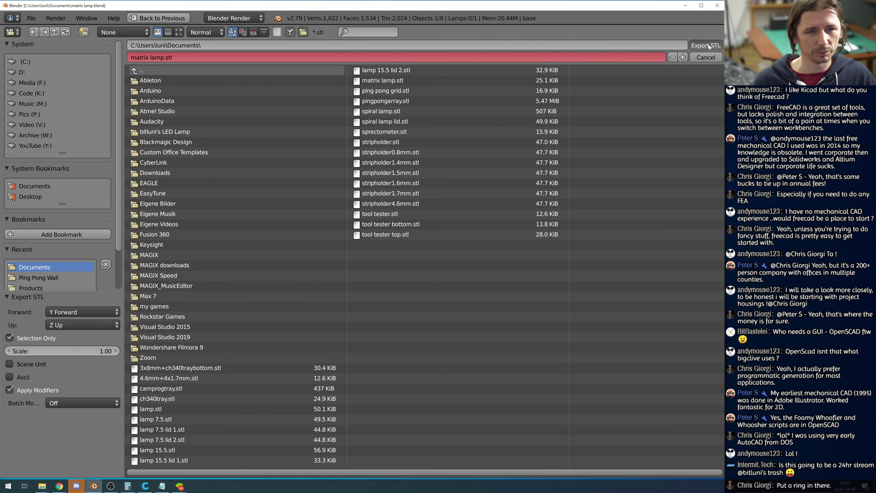
Switch to Cura and reload all objects so the platform shows the newly exported lamp base.
left_click(32, 18)
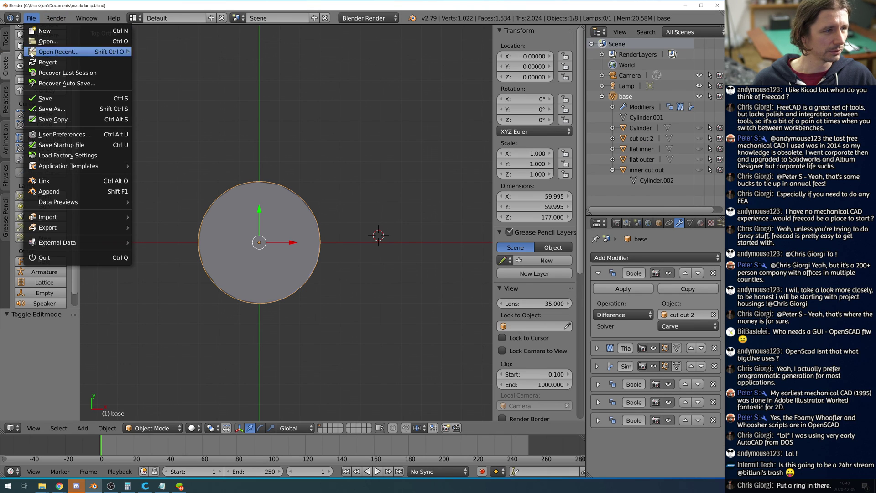
left_click(145, 486)
right_click(514, 267)
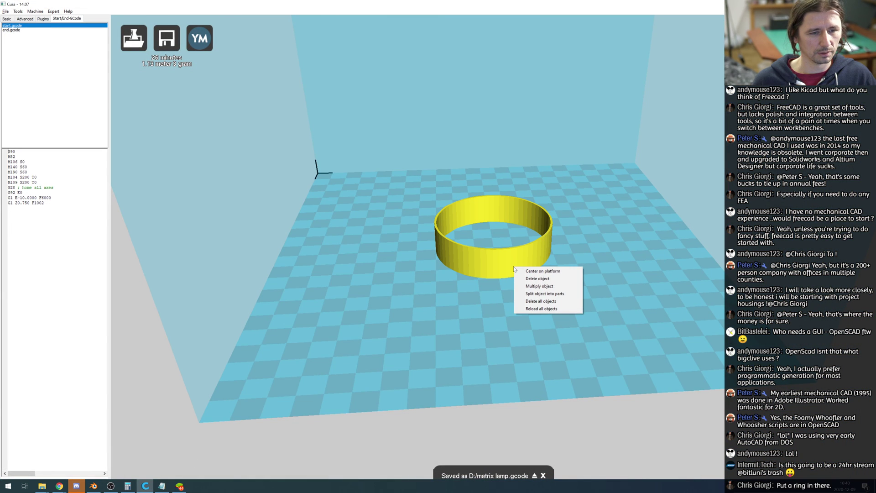
left_click(554, 309)
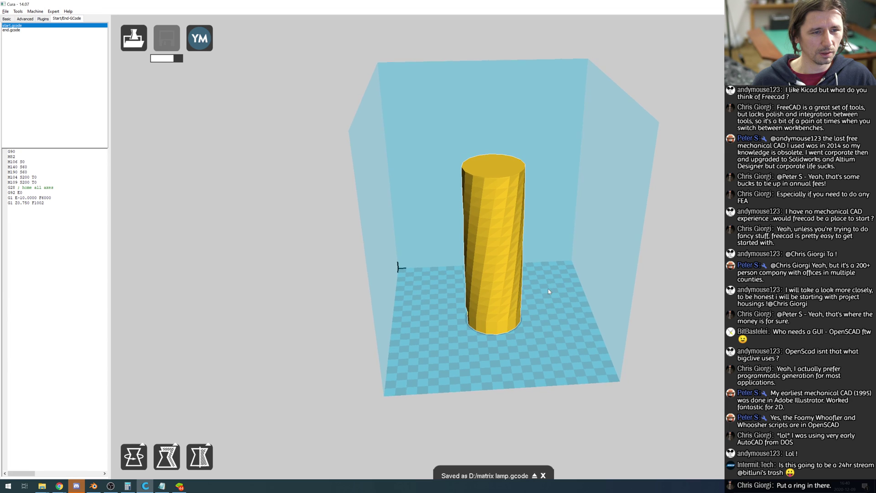
right_click(501, 258)
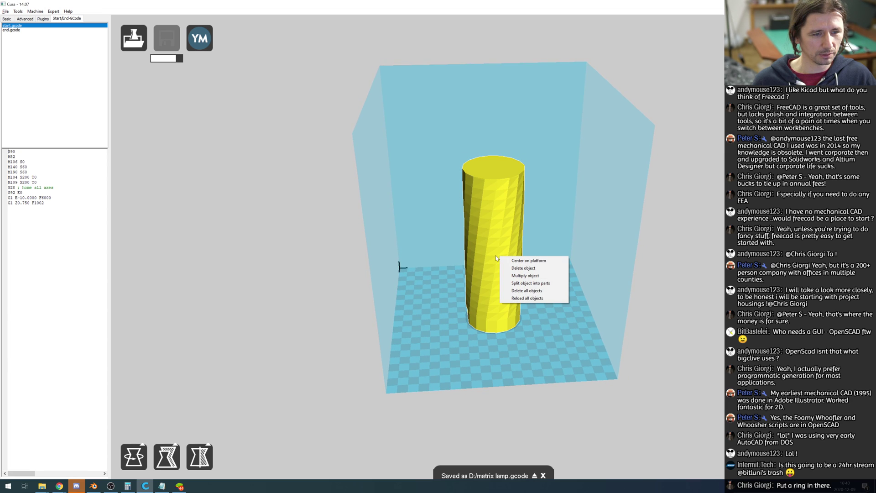
left_click(495, 253)
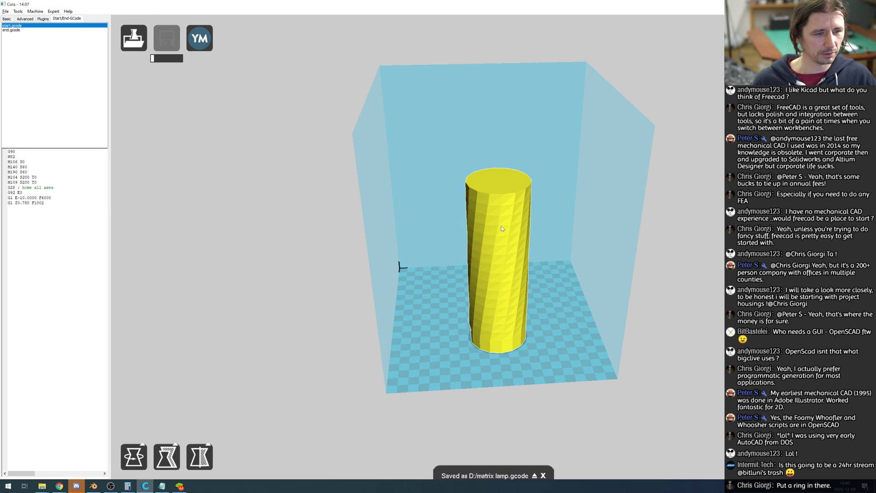
Lay the lamp model flat on the platform and rotate it upside down so its open end faces up.
left_click(128, 461)
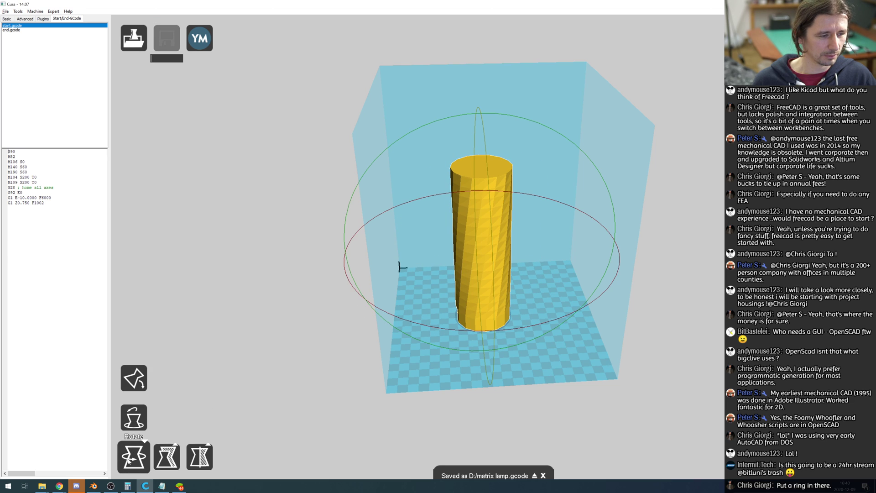
left_click(136, 384)
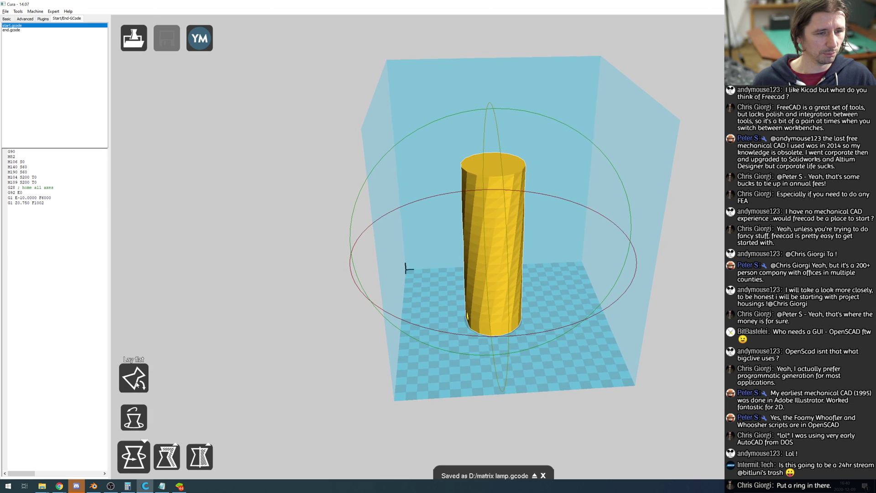
left_click_drag(468, 113, 511, 426)
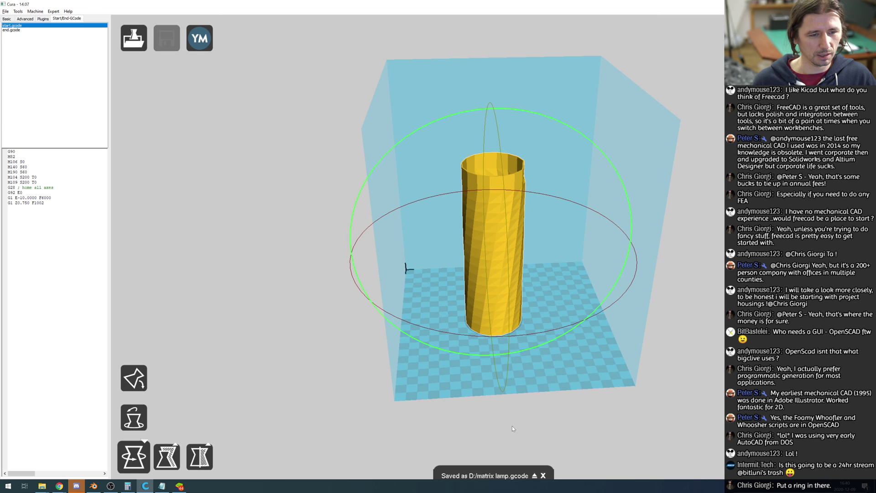
scroll(499, 316, "up", 5)
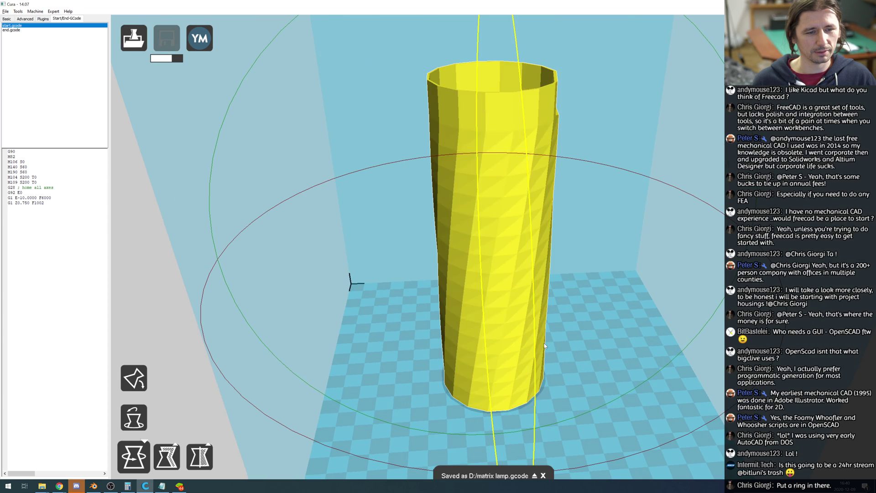
scroll(553, 328, "down", 2)
mouse_move(623, 318)
left_mouse_down()
mouse_move(600, 308)
mouse_move(627, 308)
left_mouse_up()
scroll(626, 308, "down", 3)
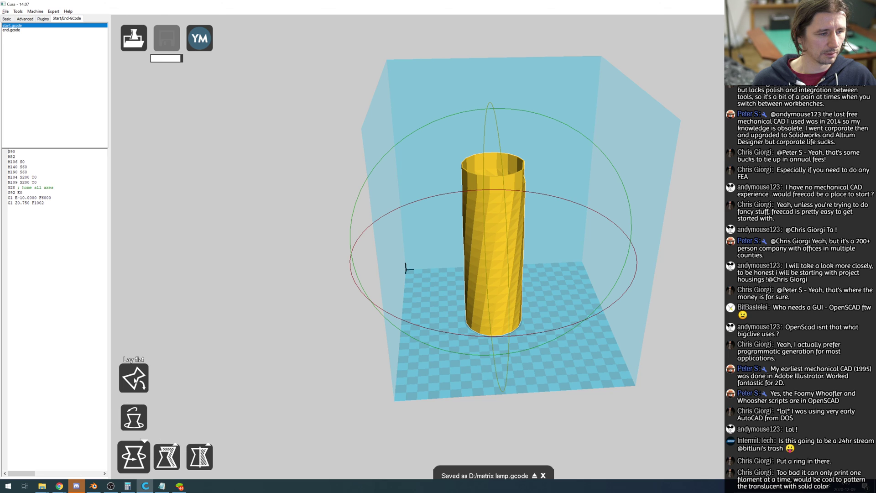
left_click(299, 220)
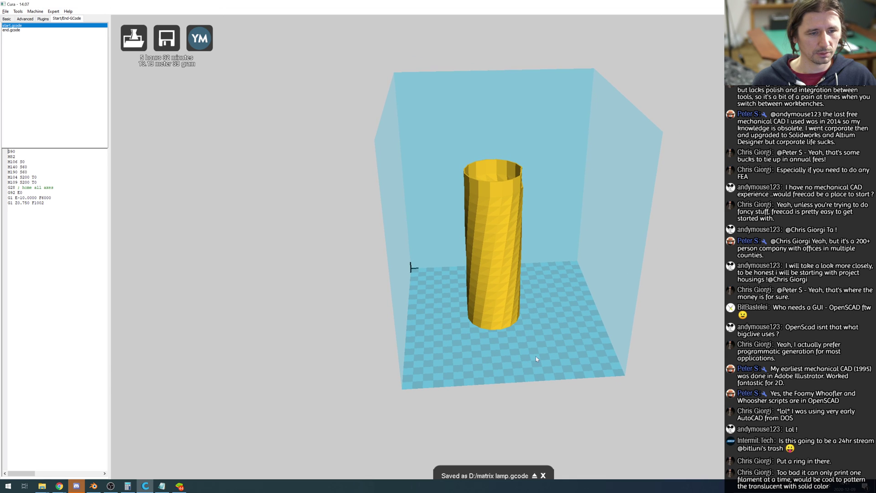
Shift the lamp model slightly across the platform and view the cable hole near its open end.
left_click(500, 298)
left_click_drag(507, 304, 516, 306)
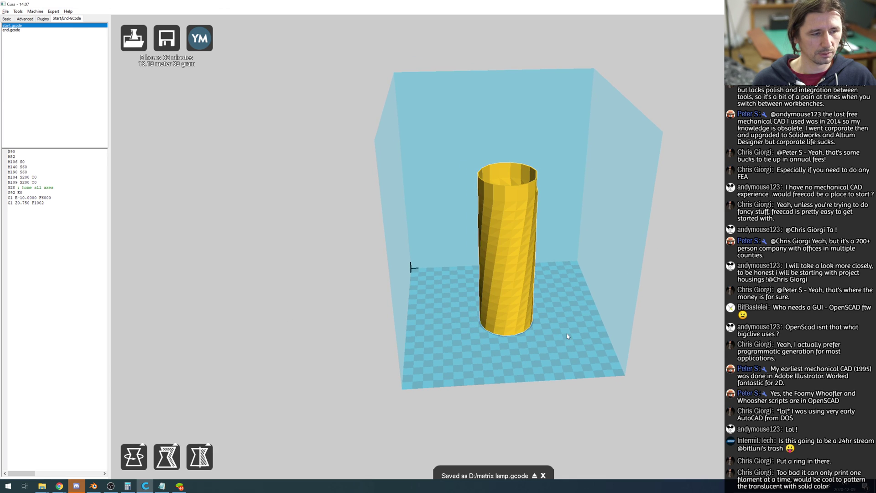
scroll(568, 337, "down", 2)
left_click_drag(505, 379, 479, 341)
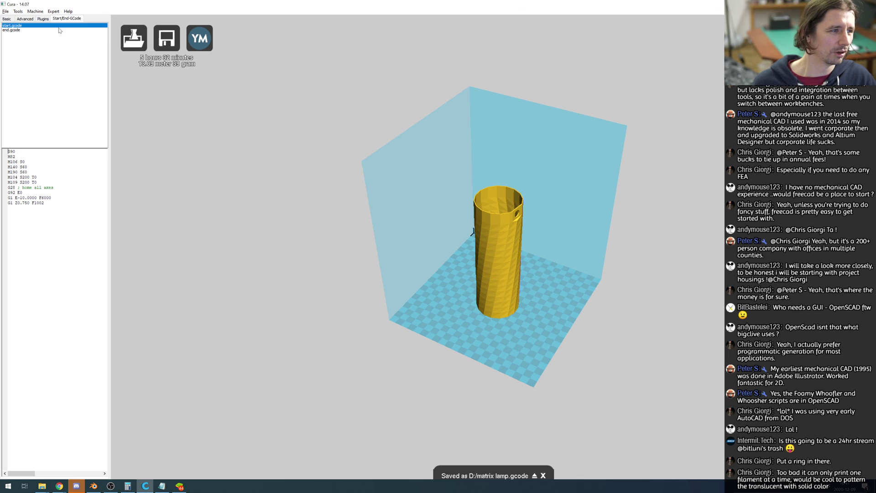
Review the advanced print settings and inspect the lamp model's cable hole, flat cutout and open end from several sides.
left_click(38, 19)
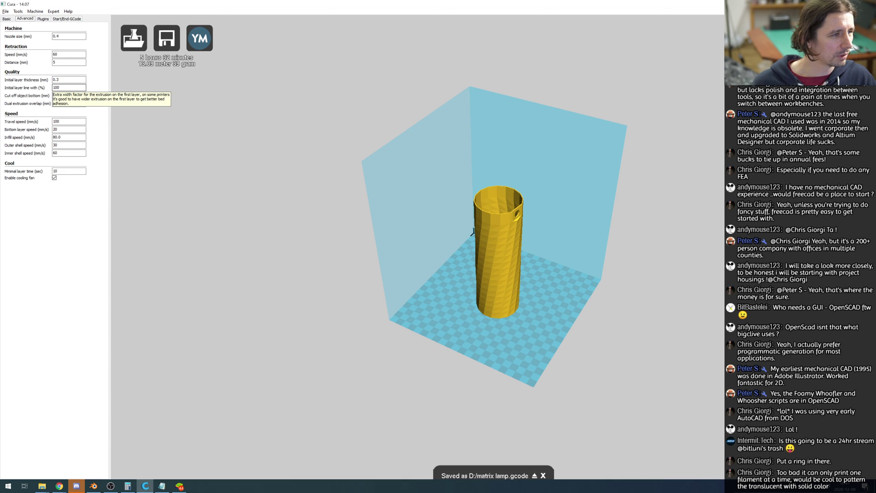
left_click(68, 80)
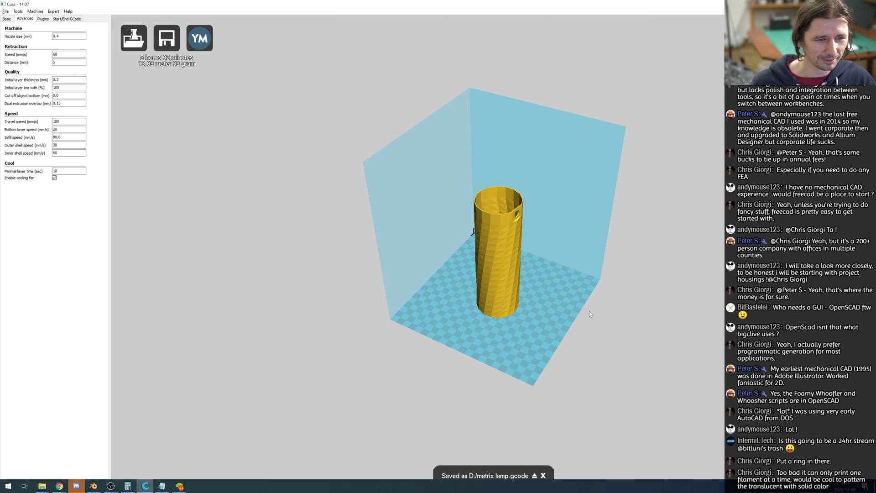
right_click_drag(582, 322, 562, 333)
scroll(520, 347, "up", 6)
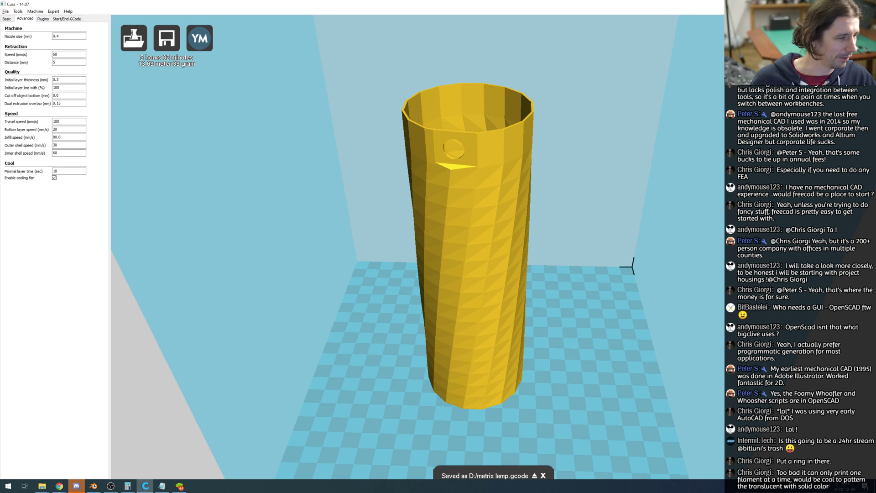
scroll(539, 338, "down", 5)
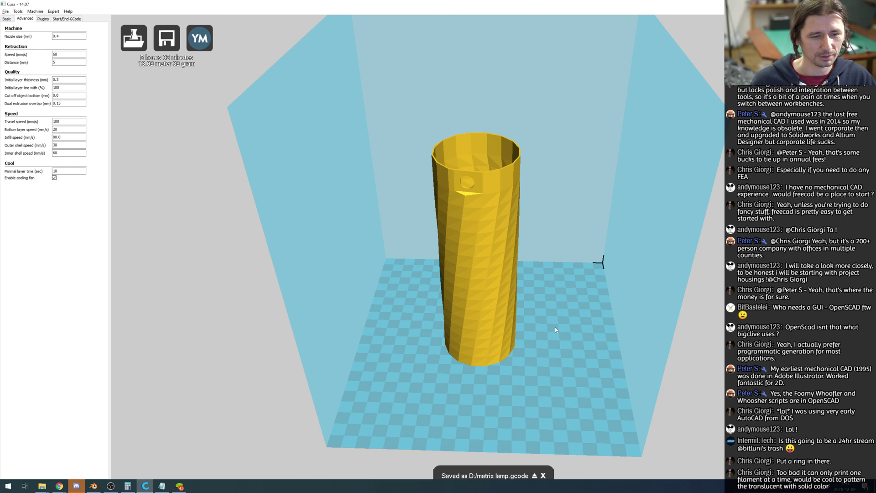
right_click_drag(562, 340, 491, 360)
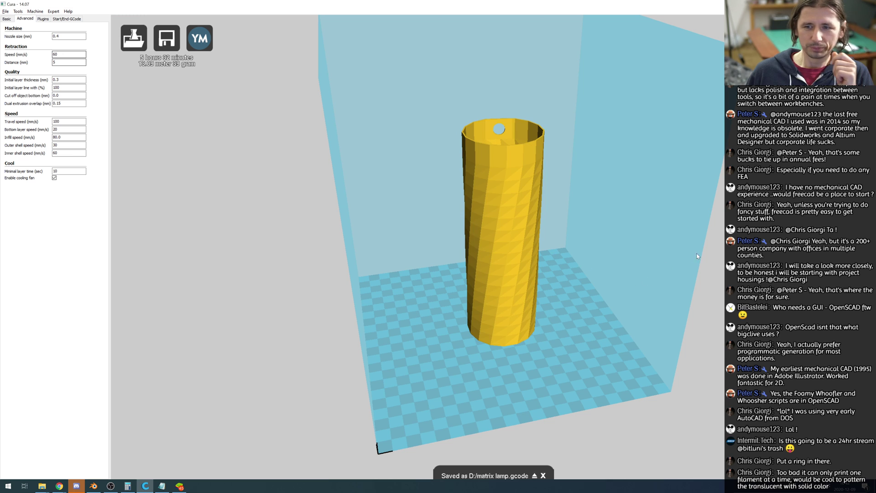
right_click_drag(711, 245, 583, 292)
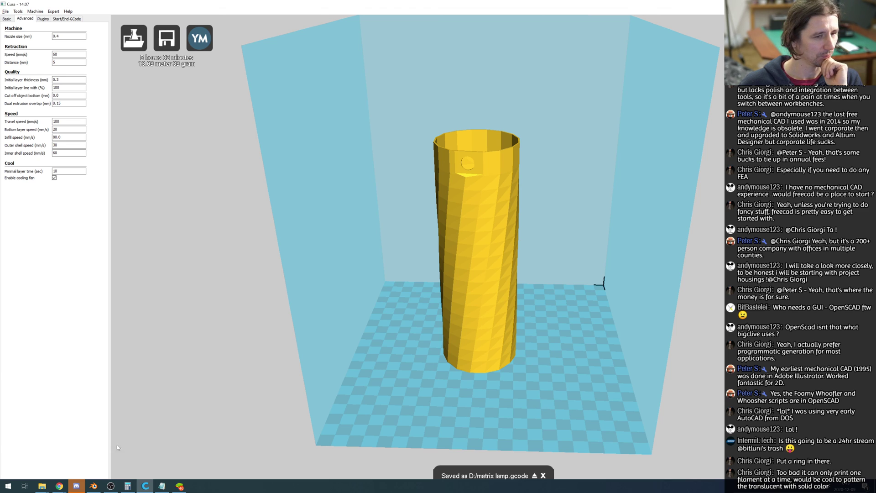
scroll(501, 427, "up", 5)
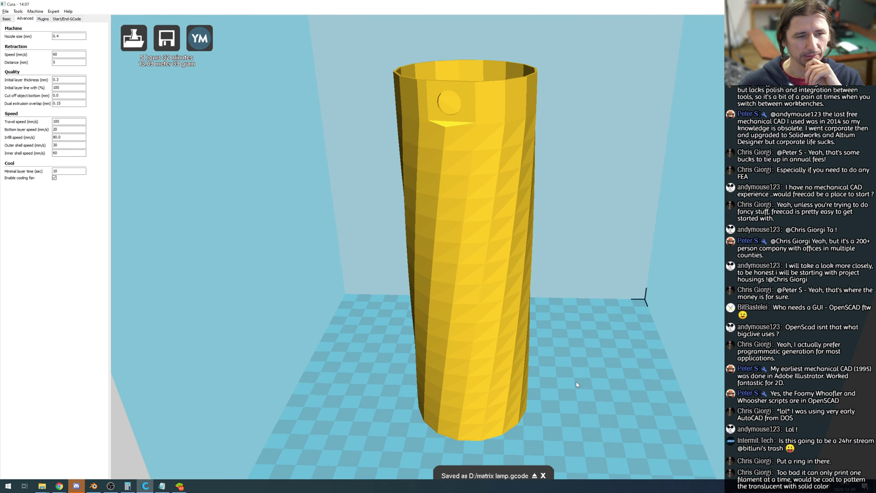
scroll(576, 382, "down", 2)
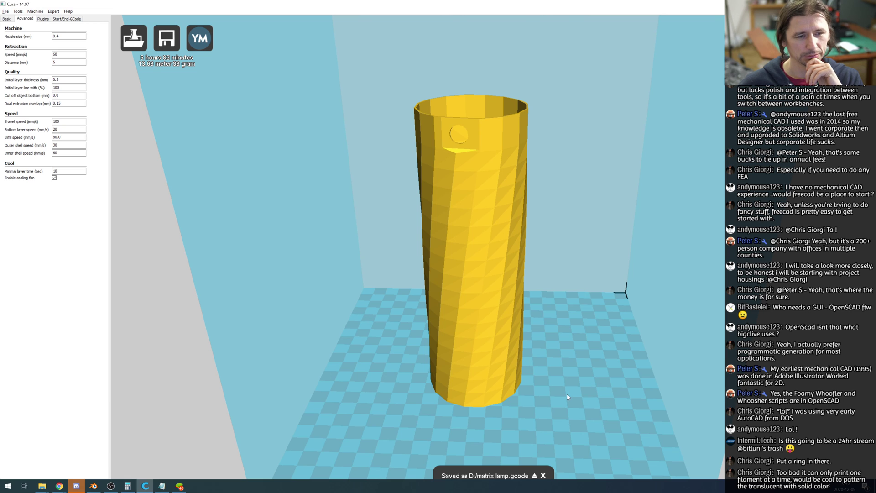
right_click_drag(540, 396, 497, 367)
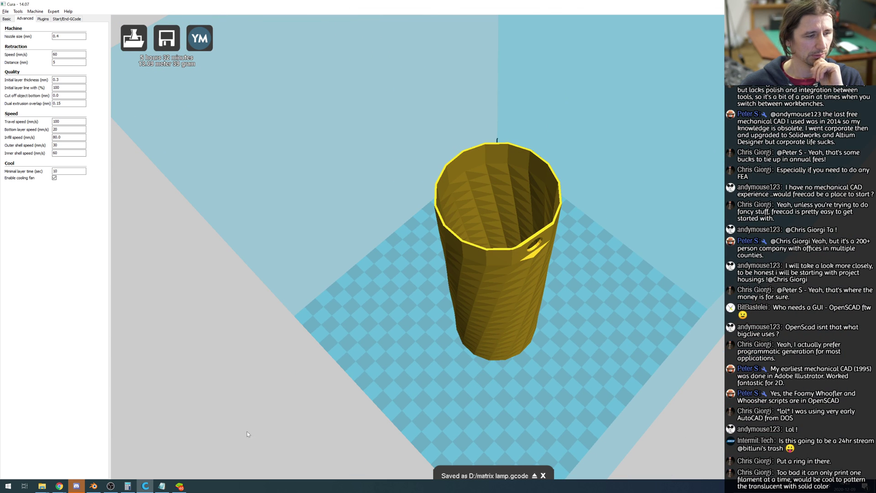
Switch to Blender and expand the Simple Deform modifier settings of the base object, collapsing the first Boolean modifier.
left_click(94, 485)
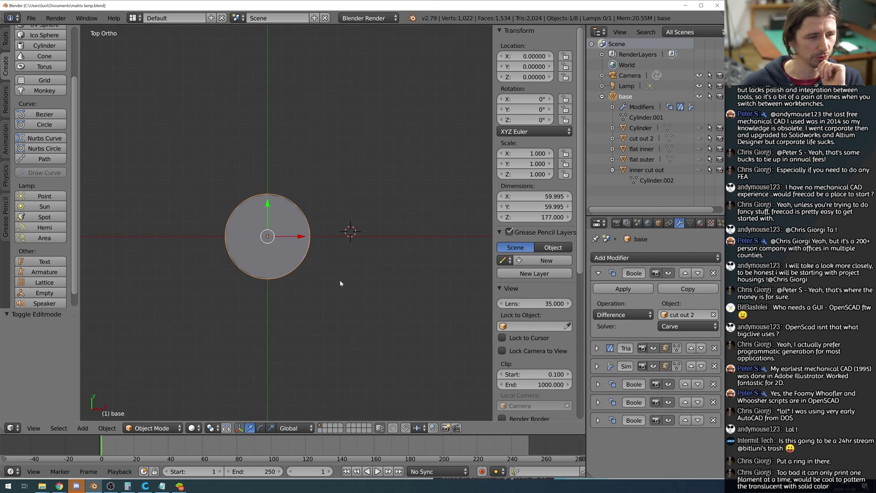
middle_click_drag(339, 280, 342, 238)
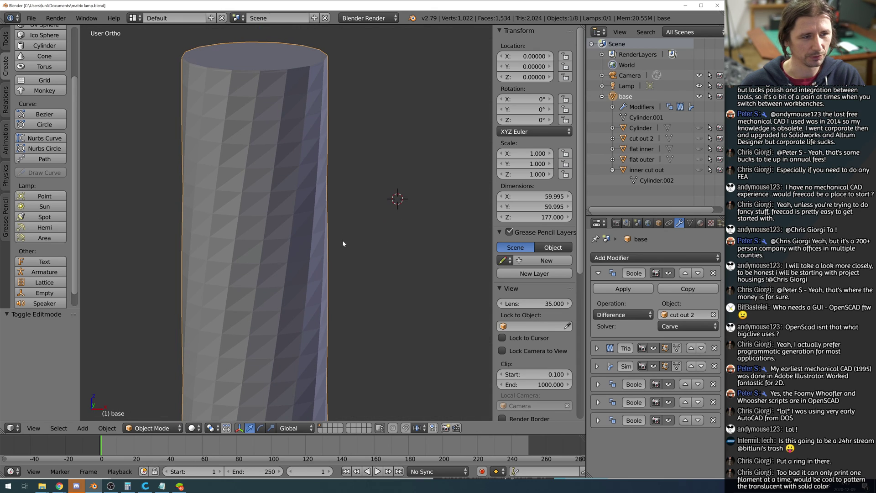
left_click(606, 276)
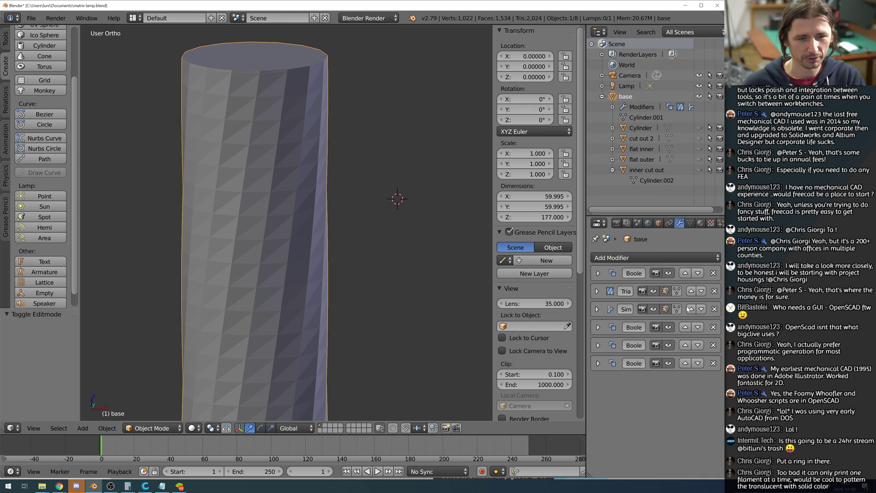
left_click(597, 310)
Set the twist angle of base to 90° and inspect the twisted body down to its open end.
left_click(680, 384)
type("90")
key("Return")
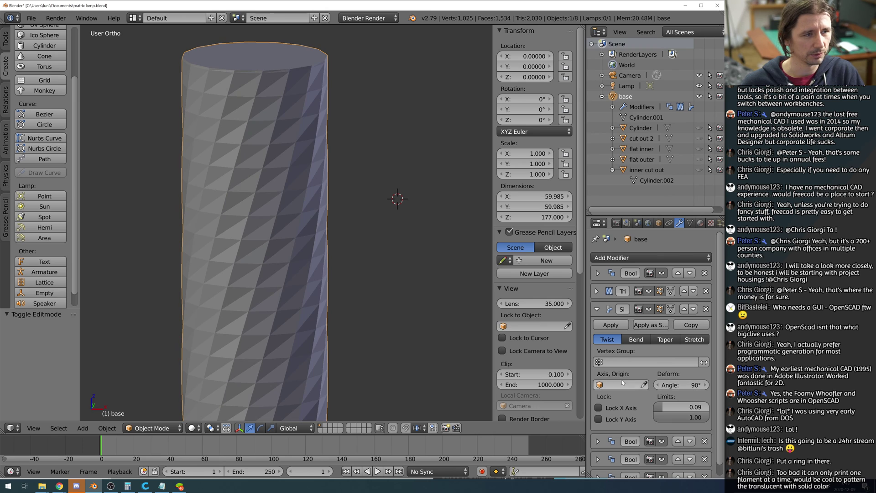
mouse_move(388, 254)
middle_mouse_down()
mouse_move(397, 384)
mouse_move(389, 231)
mouse_move(388, 262)
middle_mouse_up()
scroll(387, 261, "up", 10)
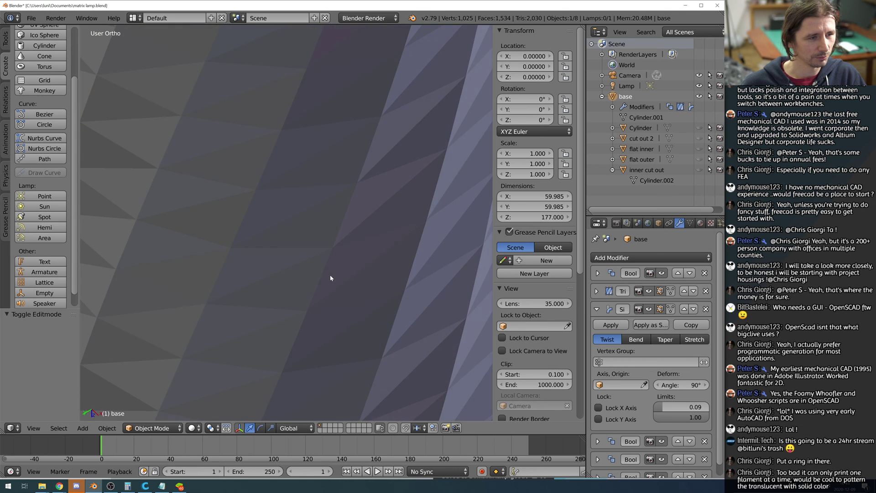
middle_click_drag(330, 275, 341, 311)
scroll(341, 308, "down", 3)
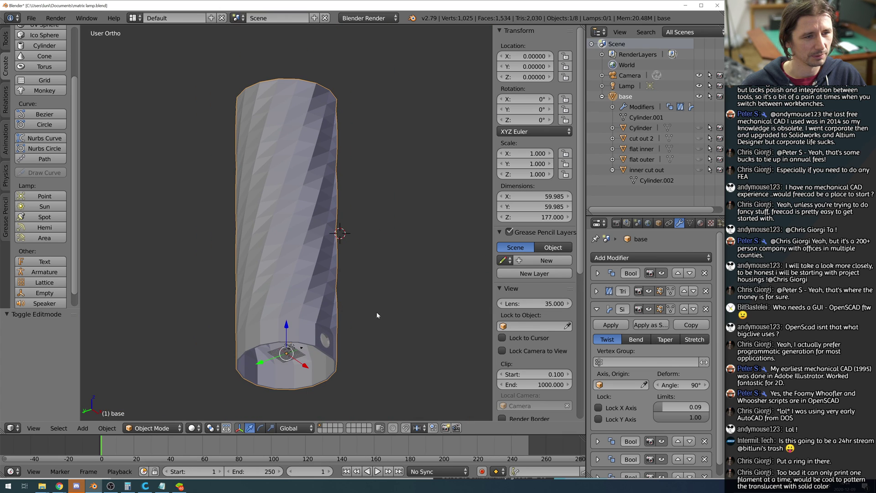
scroll(534, 347, "down", 1)
Set the twist angle of base to 180° and view the whole body from the side.
left_click(681, 385)
key("BackSpace")
key("BackSpace")
key("BackSpace")
type("180")
key("Return")
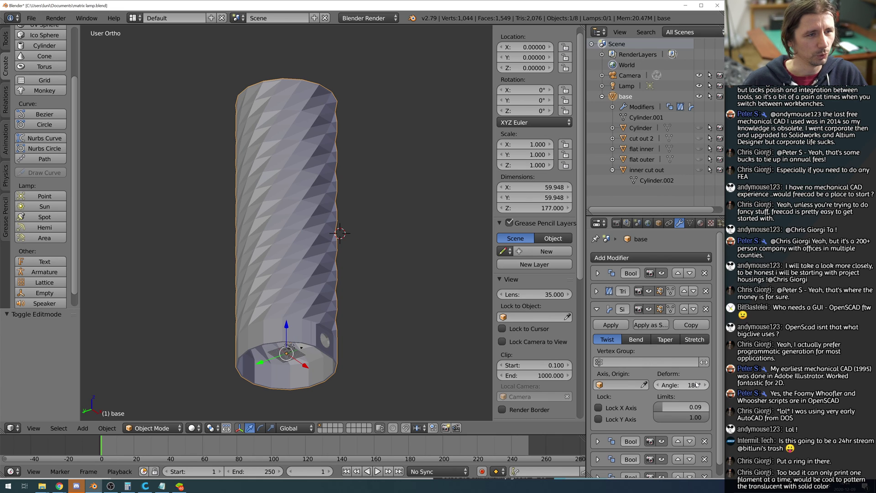
scroll(685, 385, "down", 1)
middle_click_drag(470, 374, 323, 210)
scroll(393, 226, "down", 5)
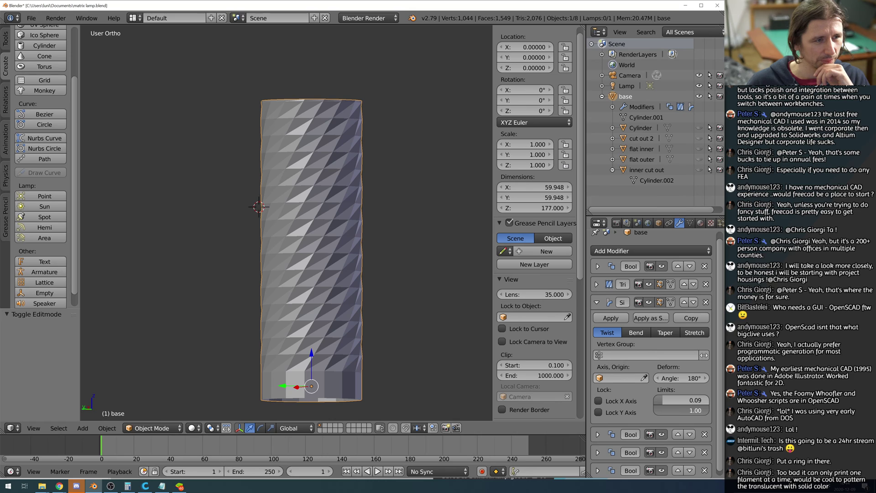
Set the upper limit of the twist on base to 0.99, checking the facets along the upper rim.
left_click(698, 411)
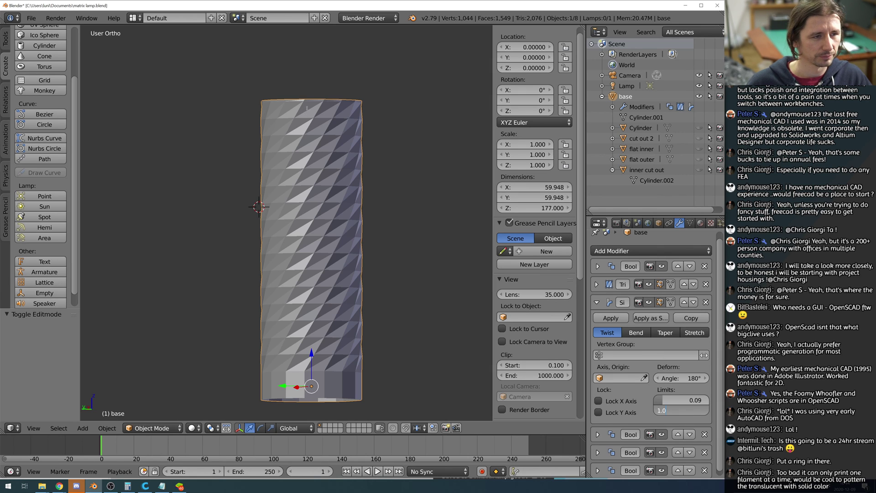
key("Return")
scroll(420, 139, "up", 4)
middle_click_drag(417, 154, 384, 387, "shift")
scroll(333, 202, "up", 3)
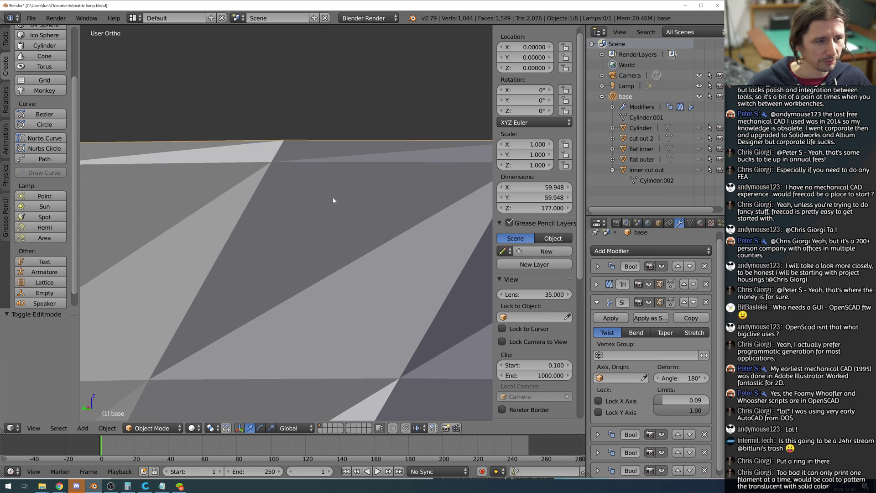
scroll(196, 161, "down", 2)
scroll(223, 187, "down", 2)
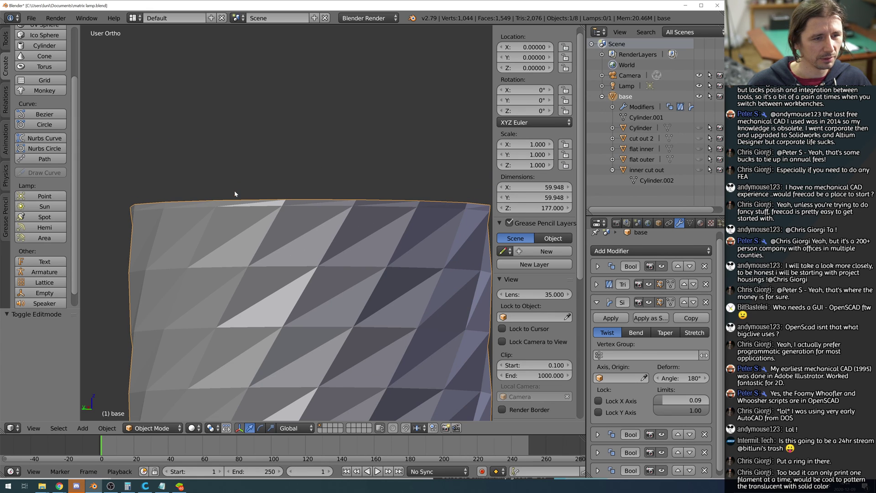
left_click(695, 415)
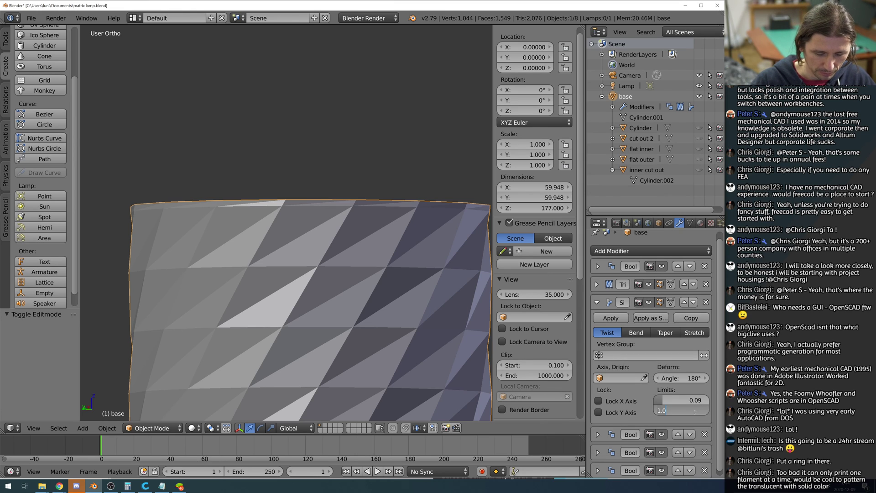
type("0.99")
key("Return")
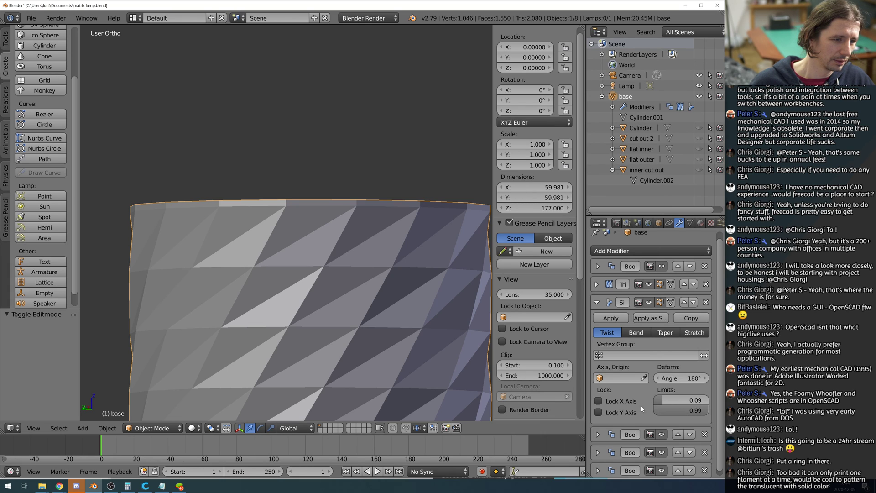
Return the twist's upper limit to 1, and refine it to 0.995 while checking the rim edge closely.
left_click(698, 410)
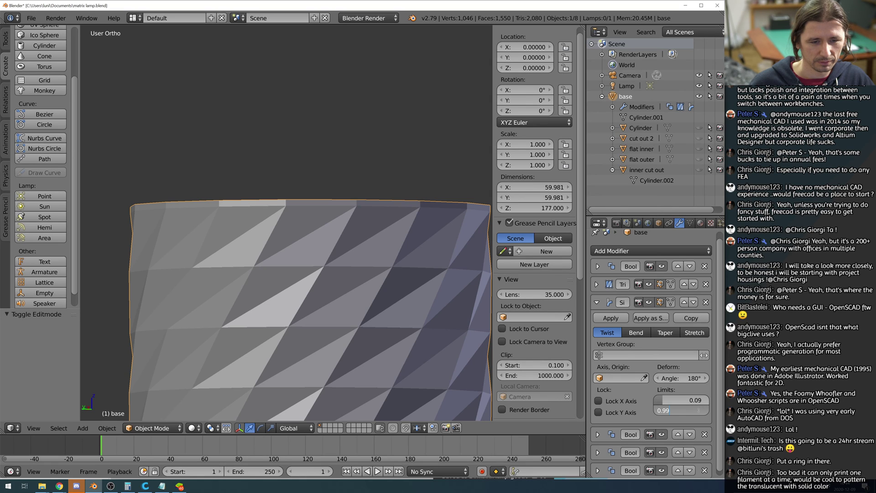
type("1")
key("Return")
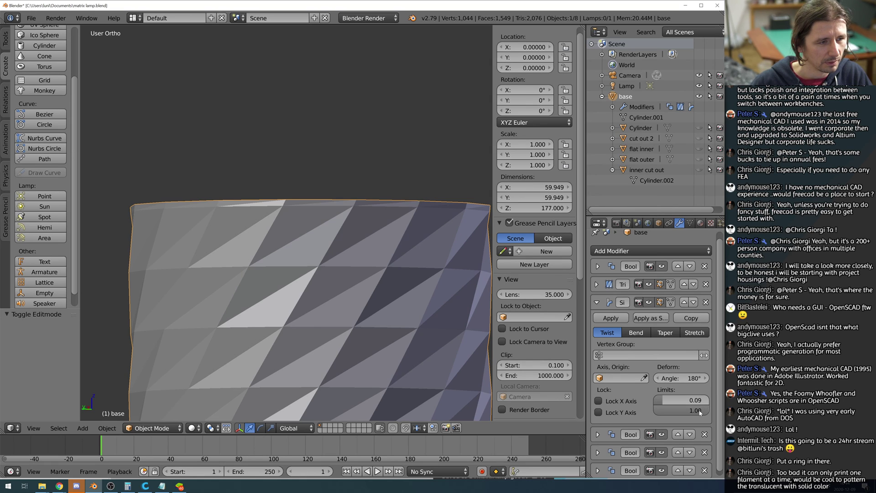
left_click(699, 410)
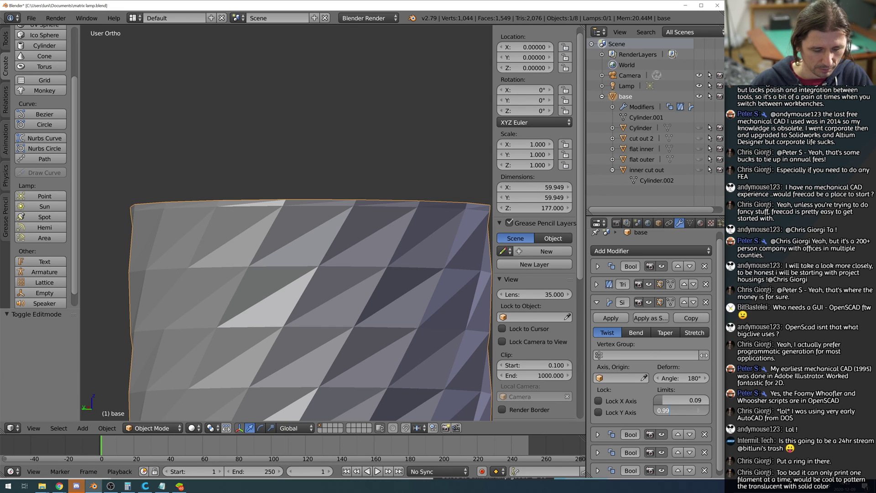
key("Return")
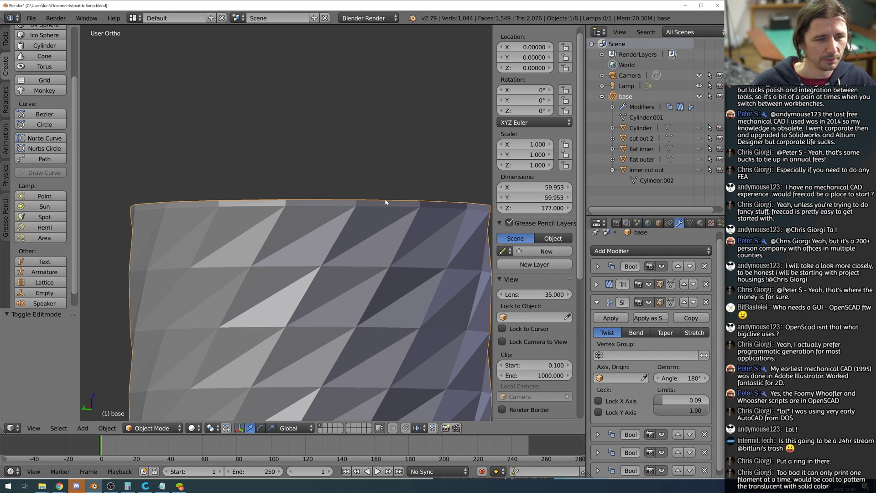
scroll(385, 202, "up", 8)
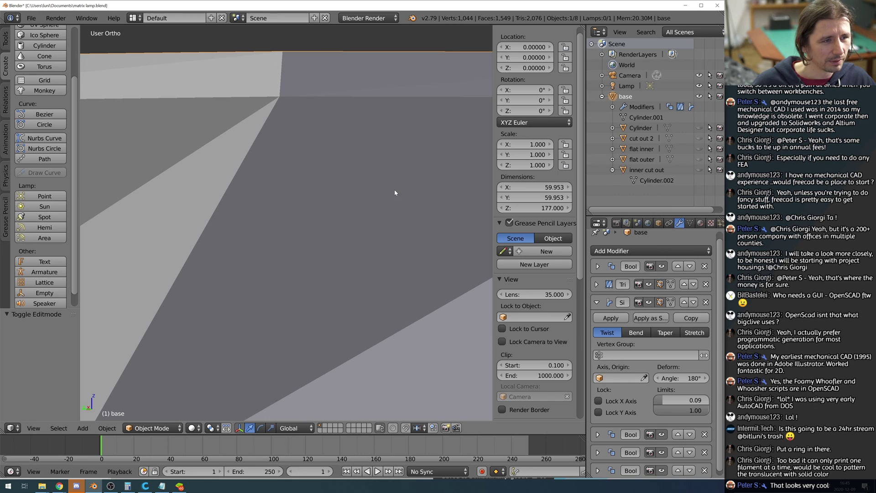
Fine-tune the twist's upper limit to about 0.99 so the rim edges above the last facet row run vertically.
left_click(693, 411)
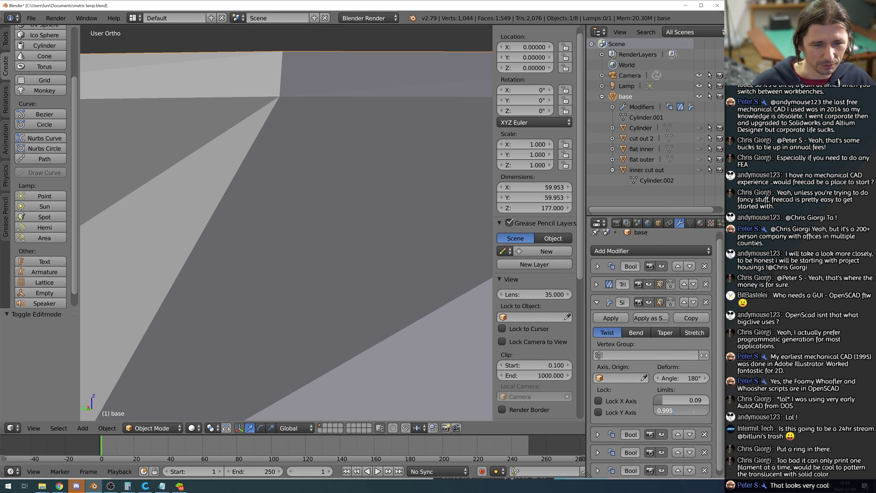
key("BackSpace")
key("Return")
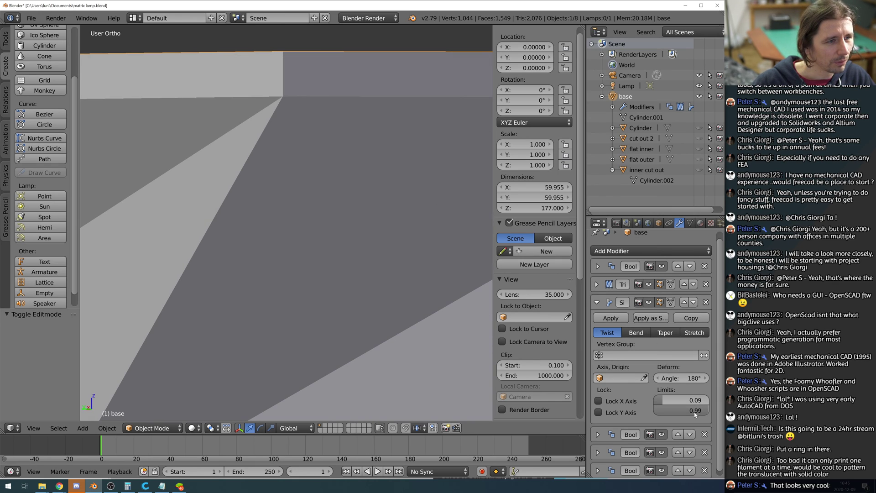
scroll(355, 168, "down", 3)
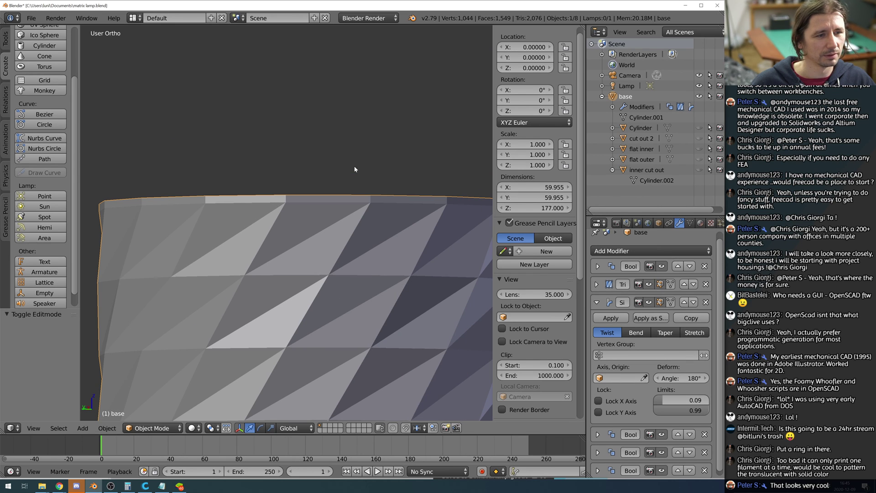
Check the base mesh briefly in Edit Mode and examine the twisted facets along its upper rim from different angles.
key("Tab")
scroll(380, 216, "down", 2)
mouse_move(379, 218)
middle_mouse_down()
mouse_move(378, 238)
mouse_move(357, 185)
mouse_move(371, 228)
middle_mouse_up()
key("Tab")
scroll(376, 189, "down", 2)
scroll(347, 274, "up", 3)
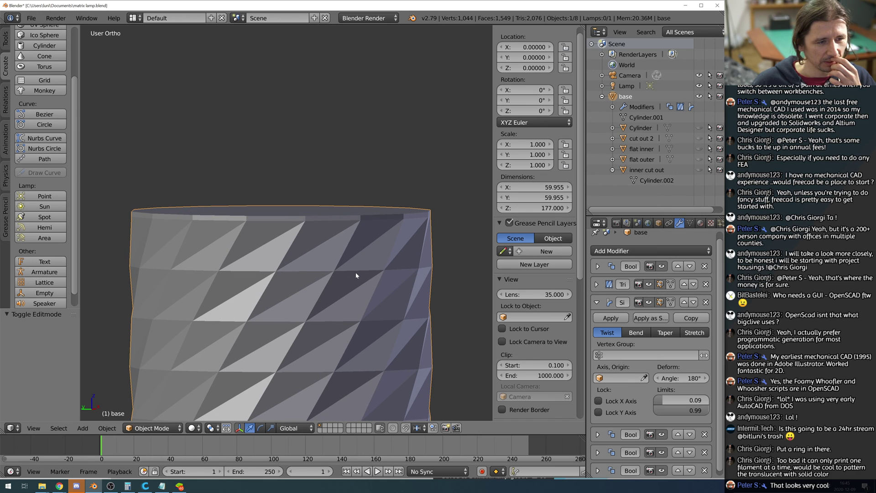
scroll(376, 263, "down", 4)
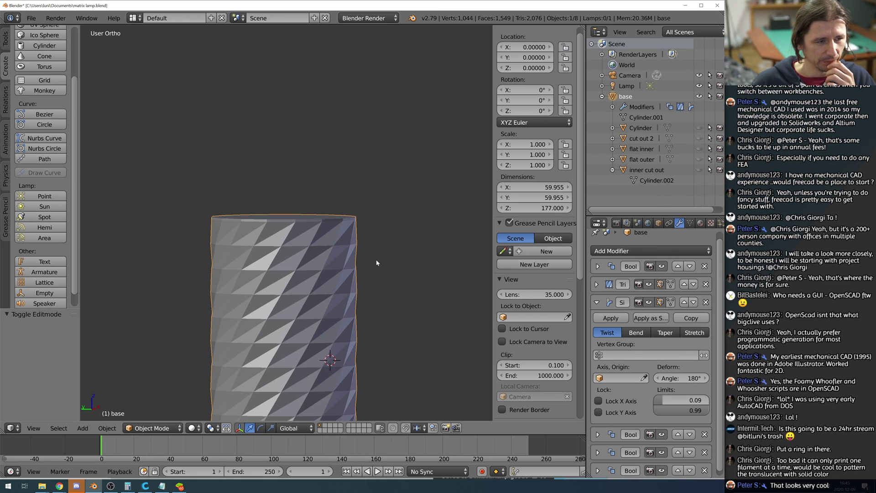
scroll(292, 258, "up", 3)
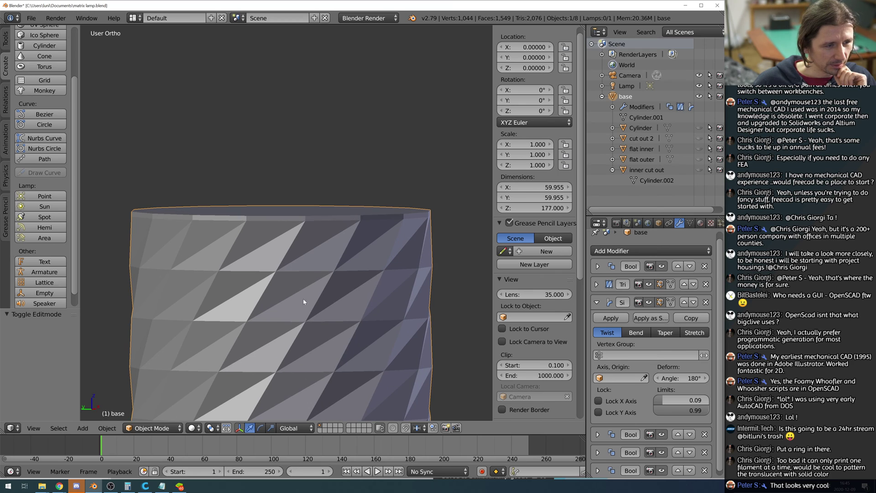
middle_click_drag(299, 242, 229, 210)
scroll(374, 247, "down", 5)
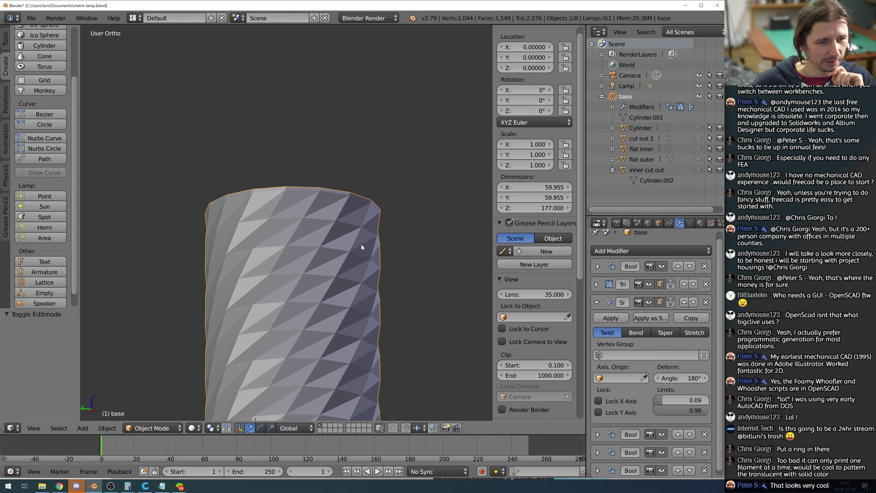
scroll(314, 314, "up", 3)
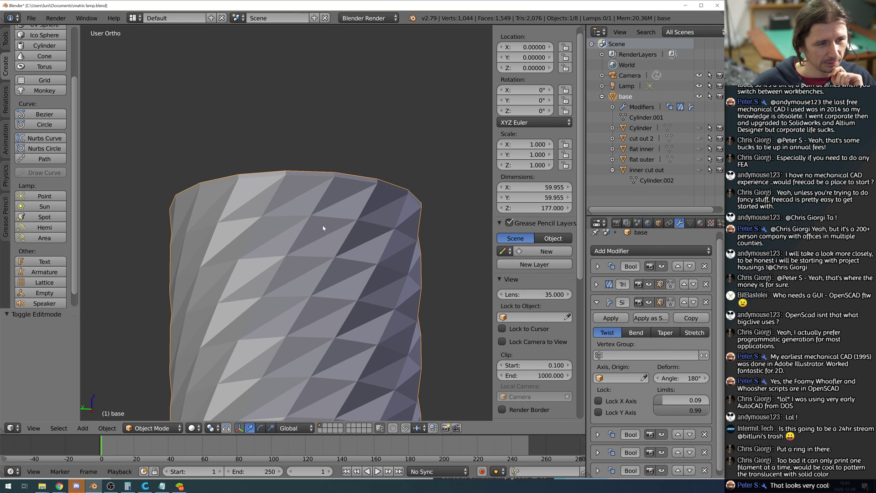
Increase the twist deform angle on base to 358°.
key("KP_1")
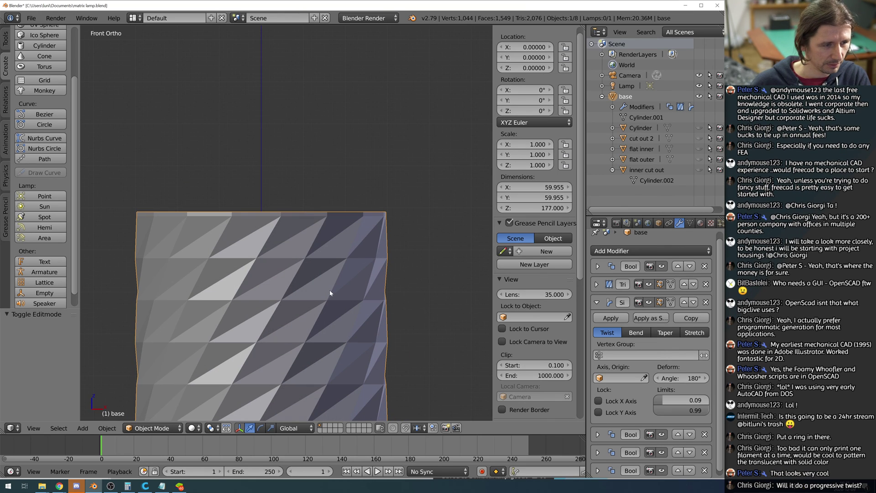
scroll(324, 291, "down", 1)
middle_click_drag(325, 290, 389, 438, "shift")
middle_click_drag(386, 406, 348, 188)
key("KP_1")
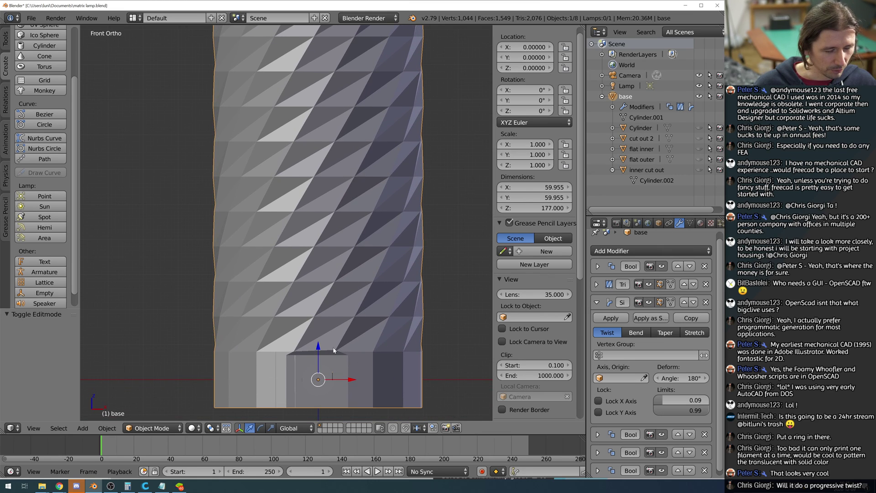
scroll(336, 349, "up", 1)
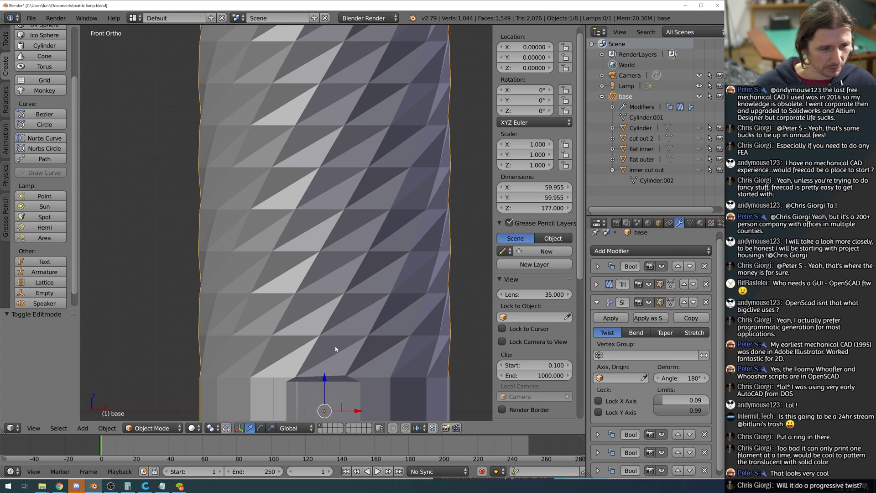
scroll(356, 347, "up", 3)
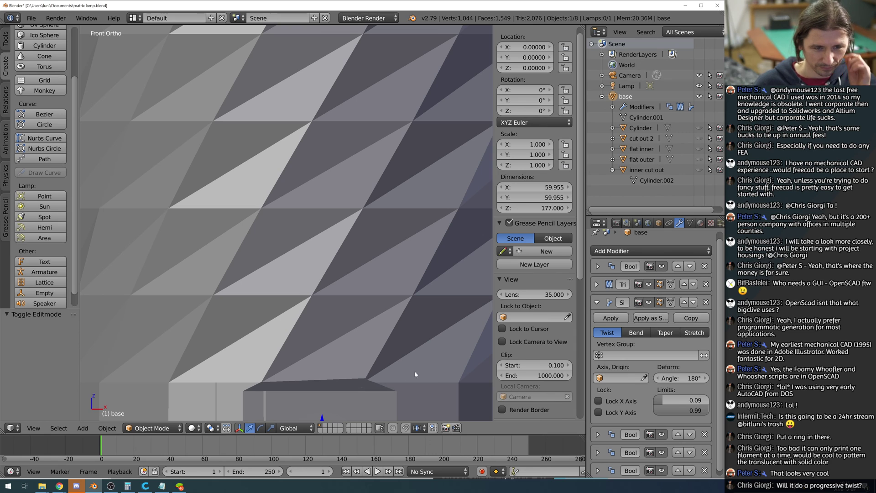
left_click_drag(693, 380, 746, 380)
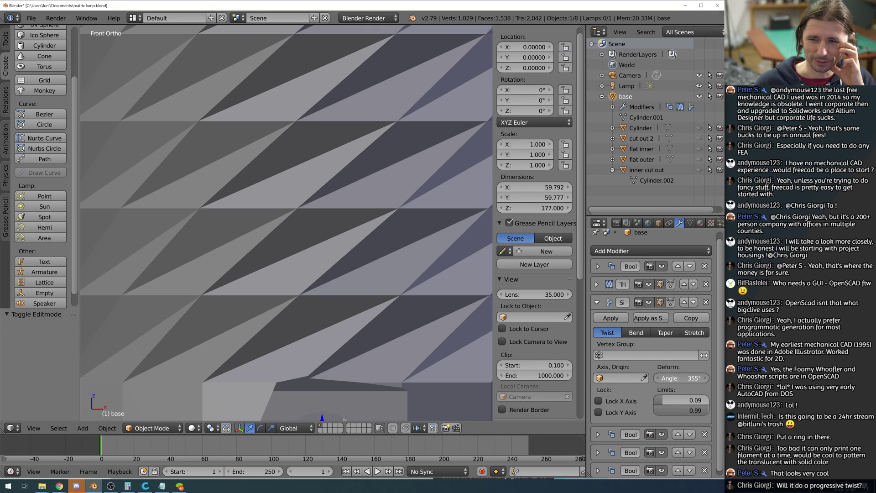
left_click_drag(745, 380, 747, 380)
Examine the stronger twist on the lamp body, from the straight foot up along the facets, from several angles.
scroll(414, 199, "down", 7)
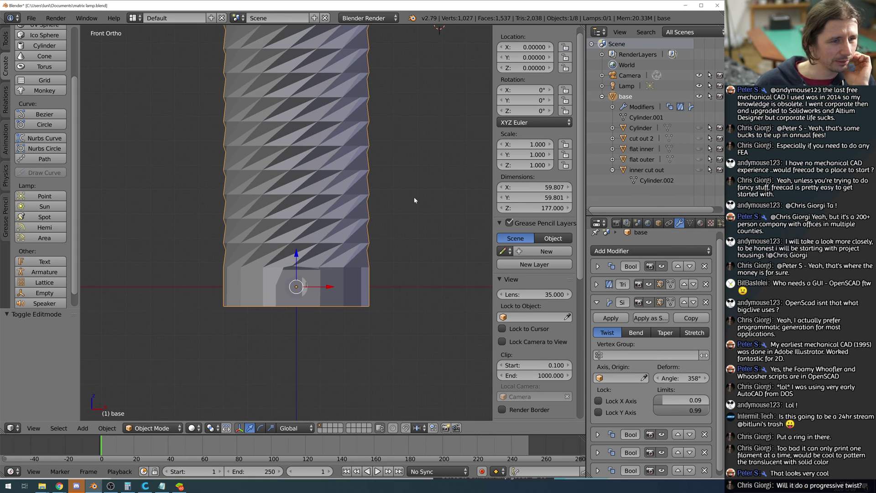
scroll(414, 197, "down", 3)
scroll(392, 169, "down", 3)
middle_click_drag(369, 116, 357, 240)
scroll(317, 103, "up", 8)
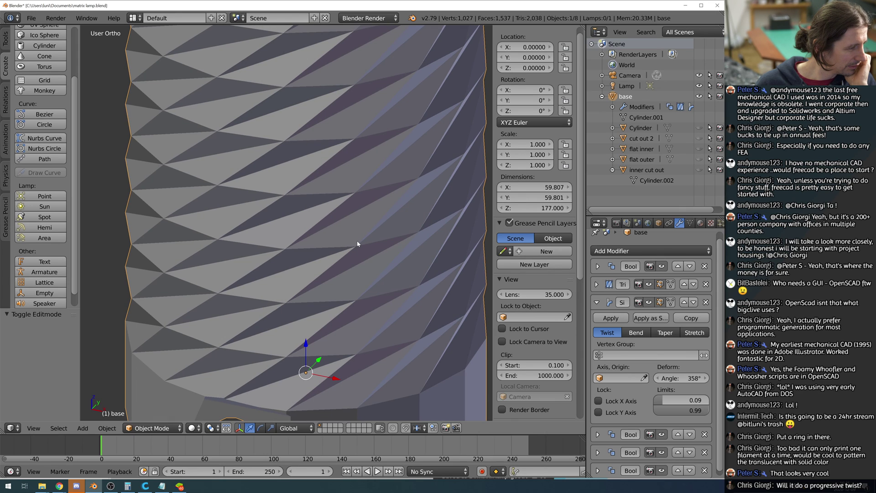
scroll(358, 243, "down", 3)
middle_click_drag(382, 146, 364, 135)
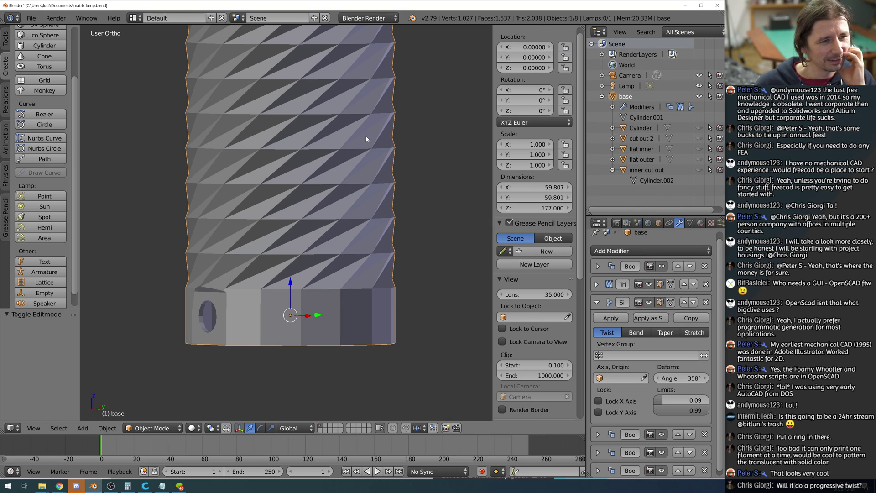
key("KP_1")
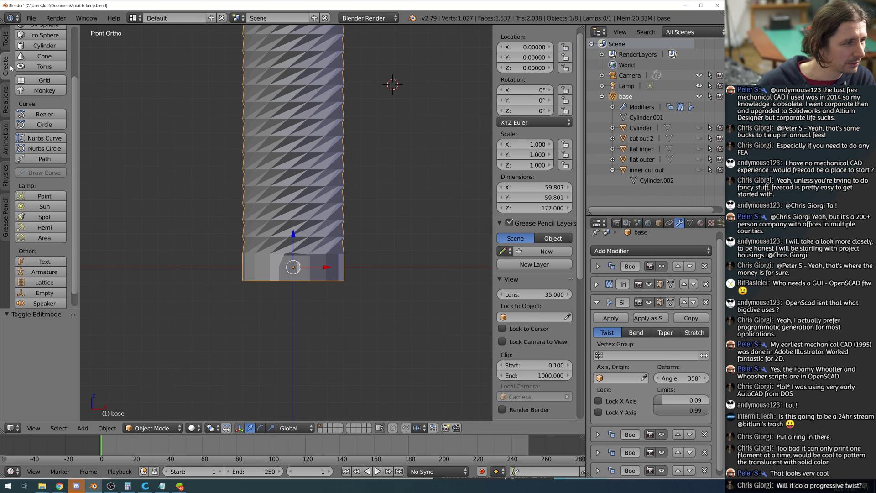
Add a cube and set its Z dimension to 200 to make a thin vertical reference bar.
scroll(42, 82, "up", 3)
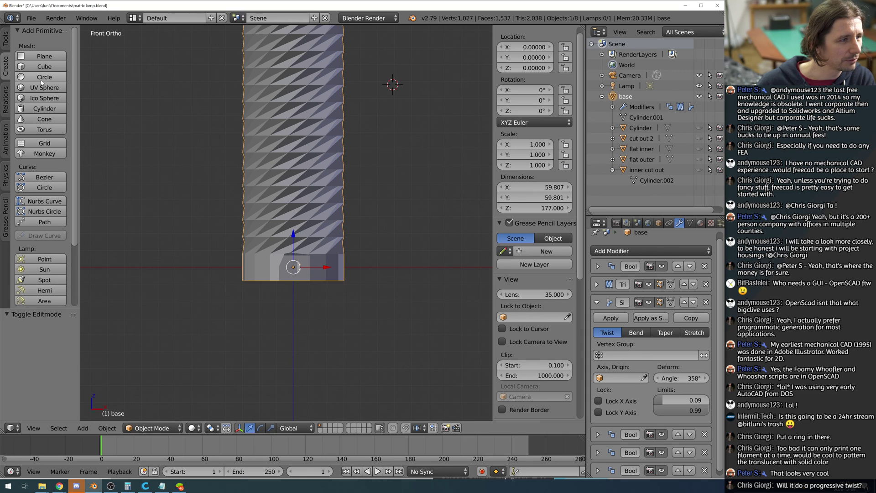
left_click(44, 66)
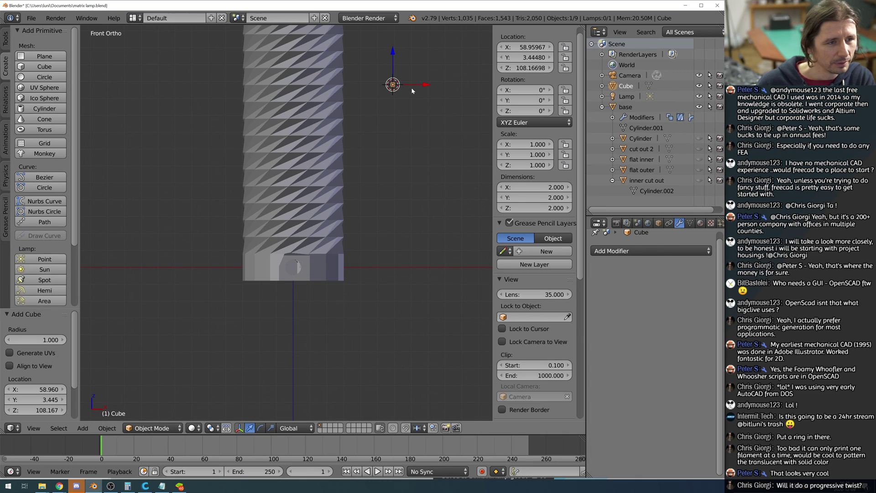
left_click(538, 207)
type("200")
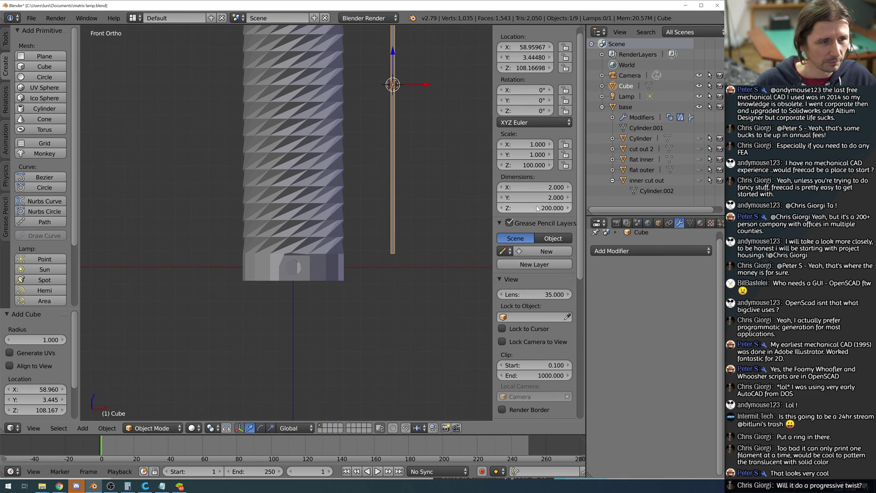
key("Return")
Move the reference bar along X to about 2.5, near the lamp's centre line.
scroll(317, 94, "up", 4)
scroll(316, 93, "down", 5)
key("g")
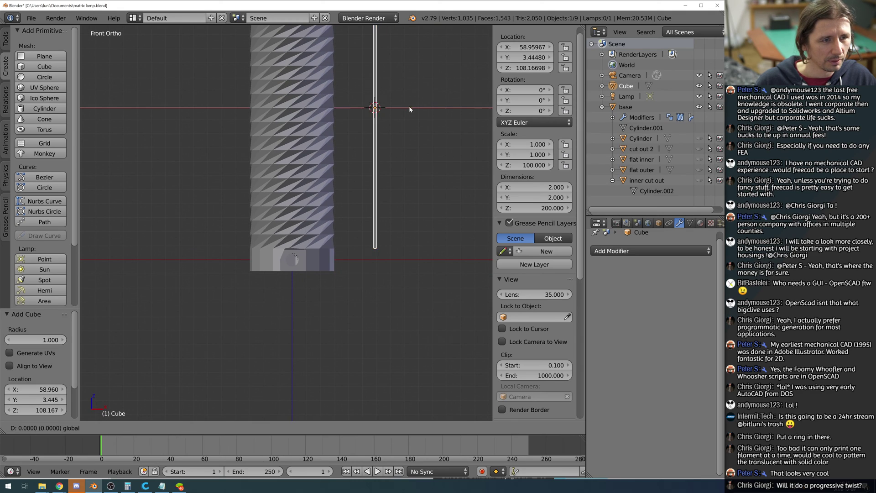
key("x")
left_click(331, 123)
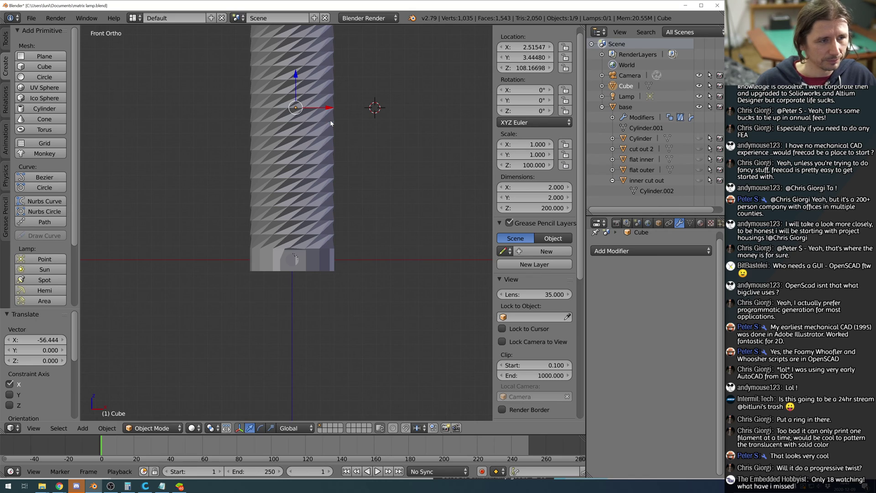
Move the reference bar along Y to about -32.4, just in front of the lamp wall, positioning it in wireframe shading.
key("z")
scroll(286, 90, "up", 6)
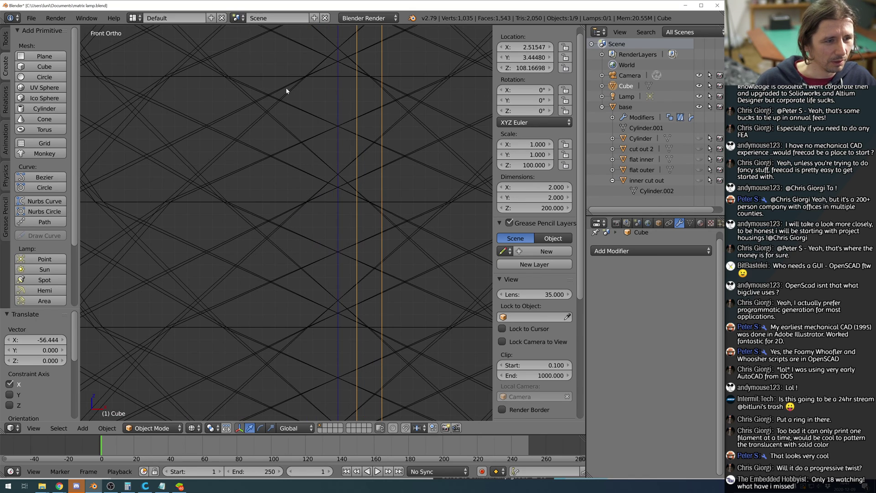
scroll(321, 100, "down", 7)
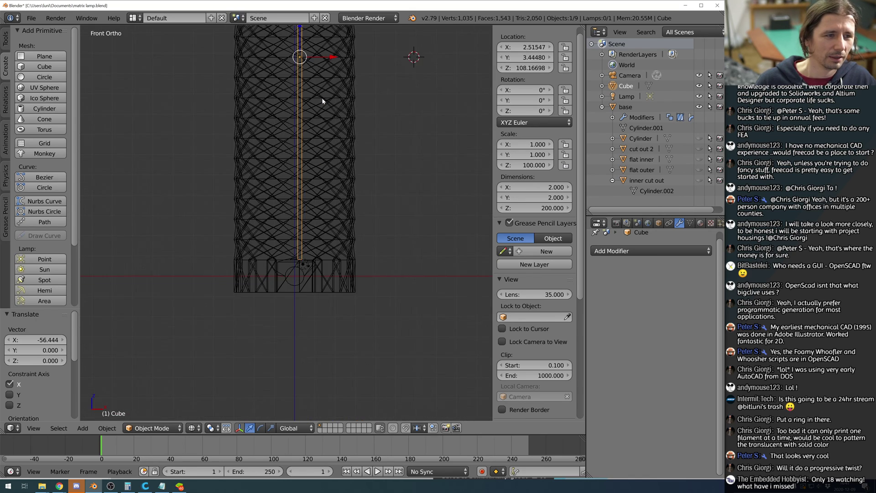
scroll(322, 99, "down", 3)
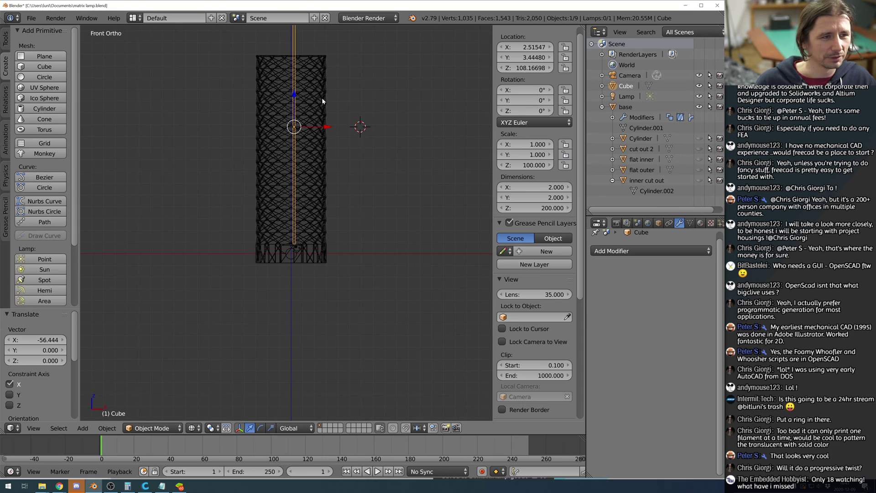
left_click_drag(536, 57, 536, 64)
left_click(536, 59)
key("Escape")
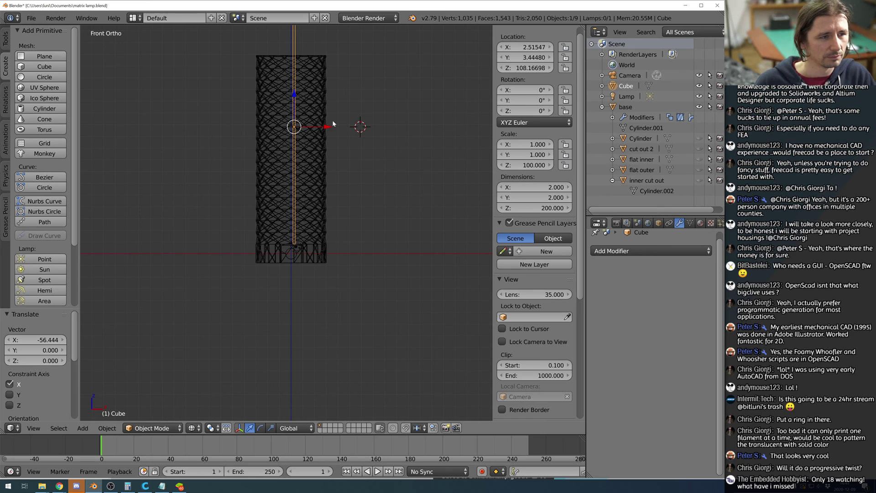
key("KP_7")
left_click_drag(295, 184, 300, 226)
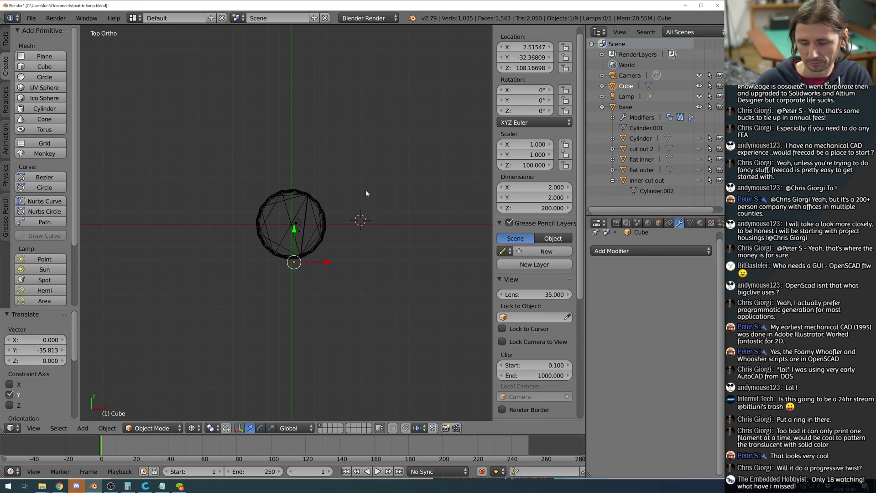
key("KP_1")
scroll(356, 178, "up", 3)
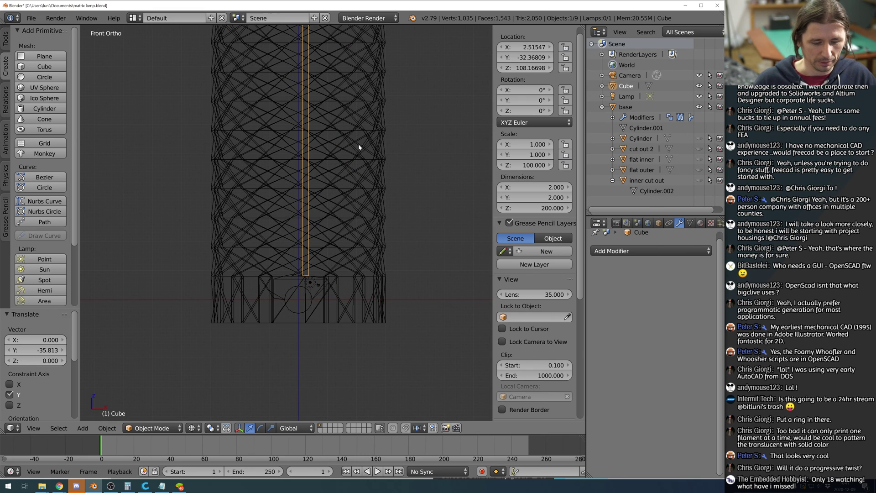
key("z")
Shift the reference bar along X to about -1.6, beside a vertical row of facet corners.
middle_click_drag(333, 107, 349, 211, "shift")
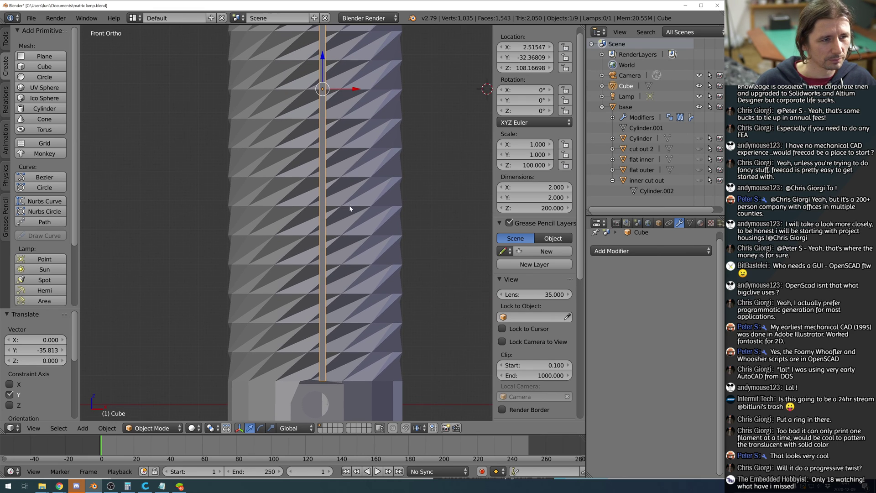
middle_click_drag(347, 94, 312, 245, "shift")
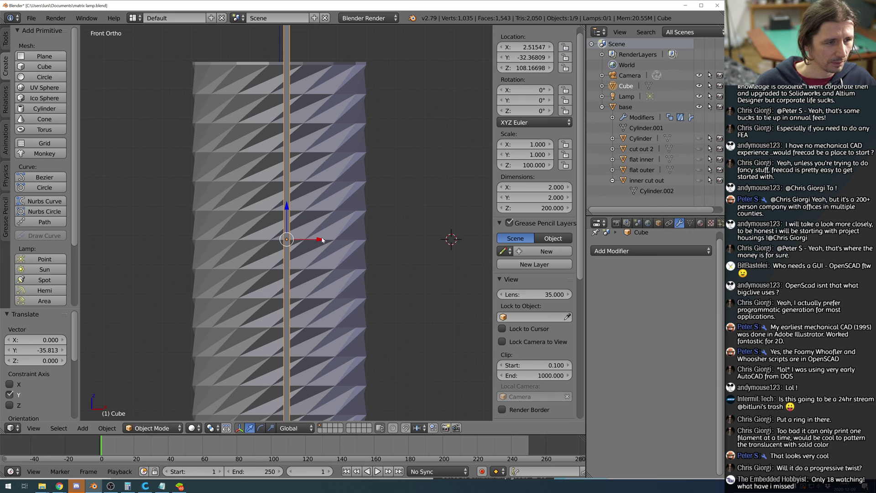
key("g")
key("x")
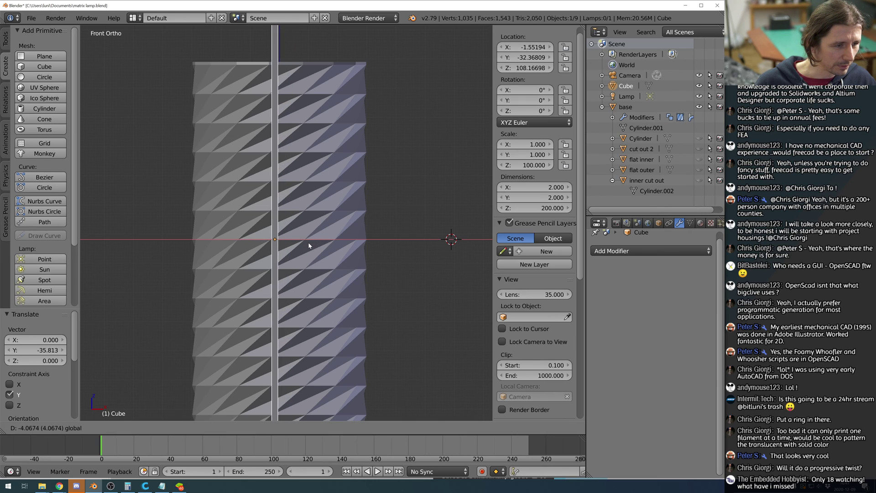
left_click(309, 245)
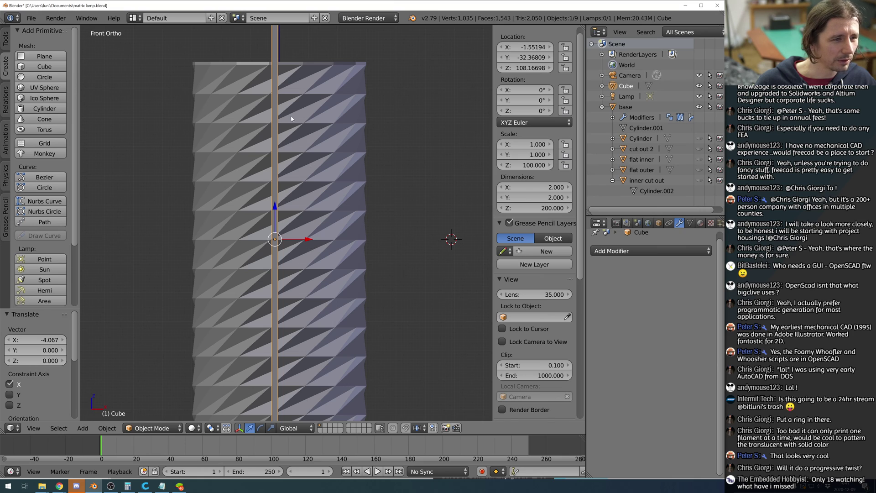
Reselect the reference bar and move it along X to about 1.8, across the facet corners on the lamp's front.
right_click(327, 195)
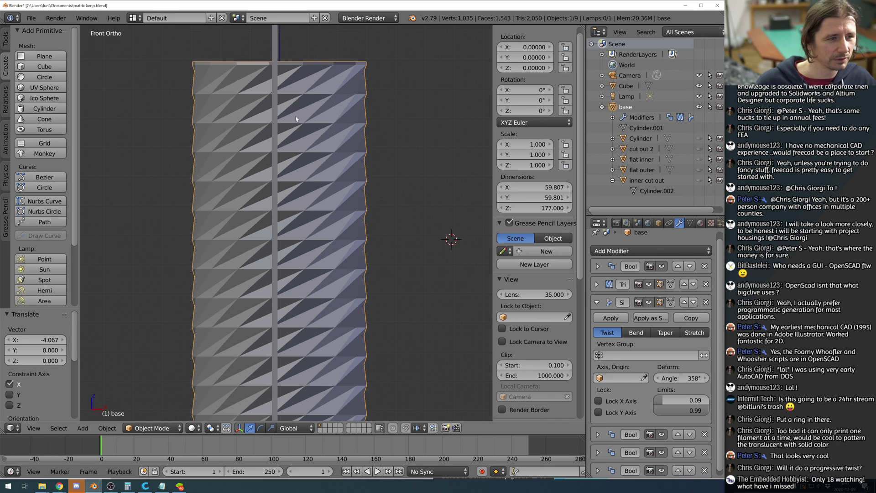
scroll(439, 170, "down", 3)
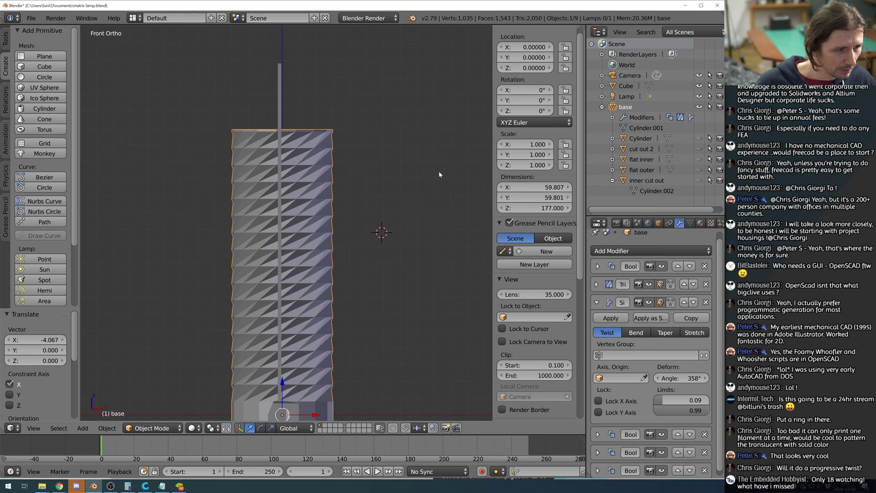
right_click(279, 101)
left_click(278, 101)
left_click_drag(311, 235, 319, 229)
scroll(318, 230, "up", 5)
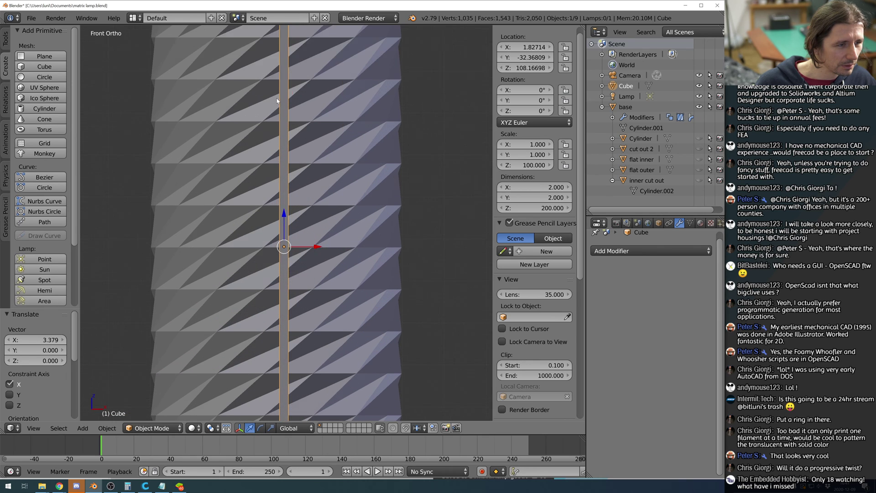
Compare the facet corners with the reference bar along the lamp's height, down to the upper edge of the straight foot.
scroll(275, 143, "down", 3)
scroll(275, 143, "down", 2)
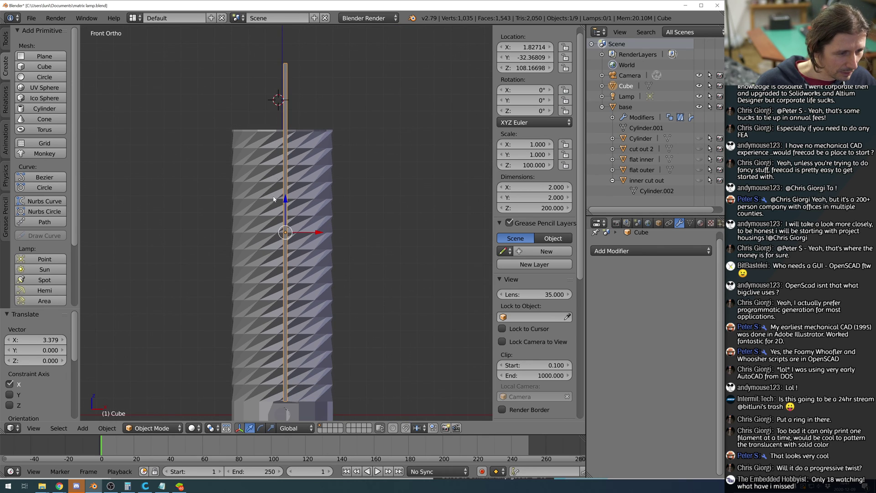
scroll(284, 362, "up", 4)
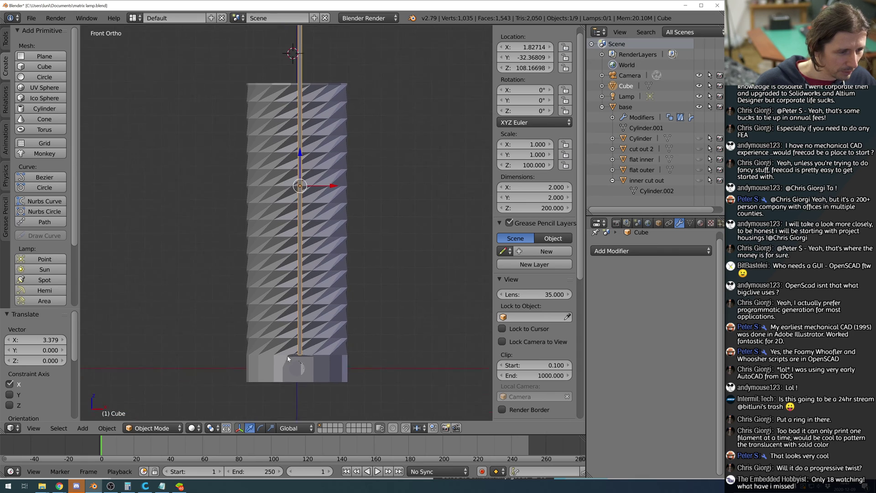
middle_click_drag(329, 291, 338, 222, "shift")
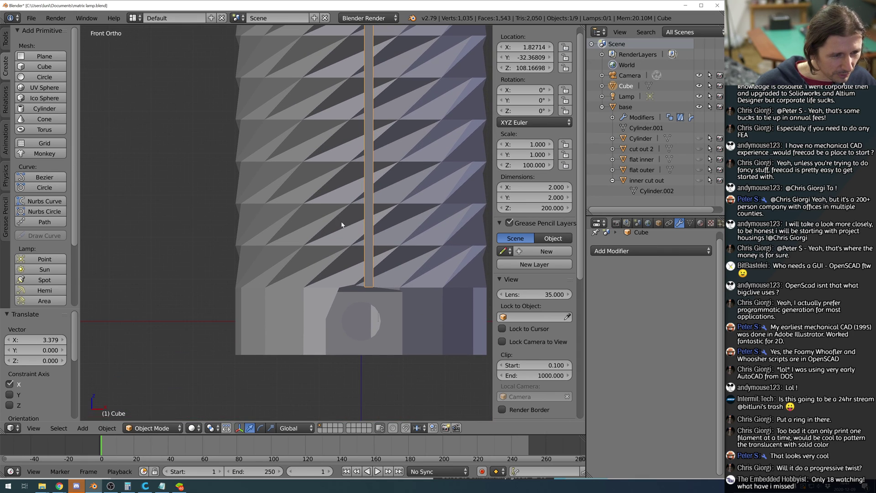
scroll(361, 294, "up", 2)
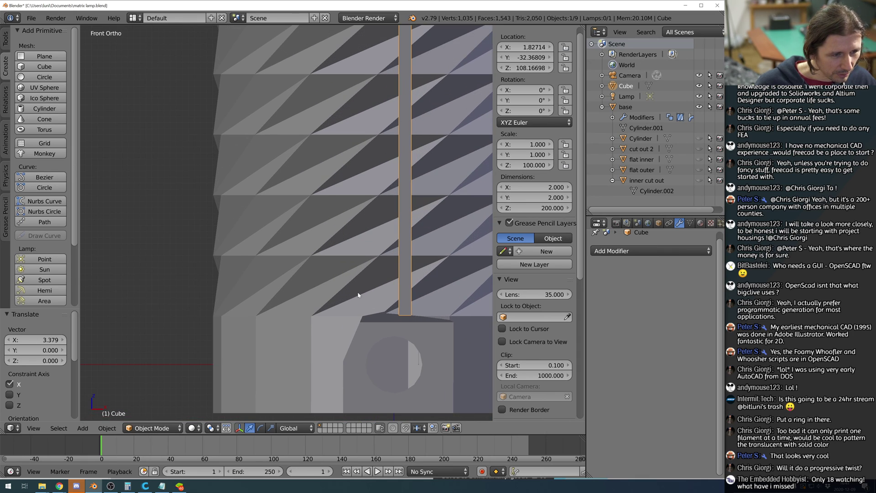
scroll(351, 307, "down", 1)
middle_click_drag(349, 307, 278, 267, "shift")
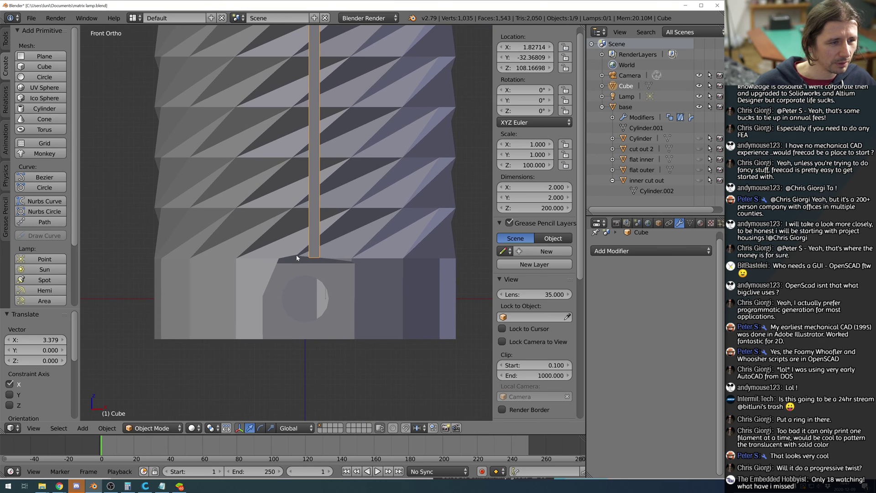
Set the lower limit of the twist on base to 0.08.
left_click(699, 400)
left_click(698, 404)
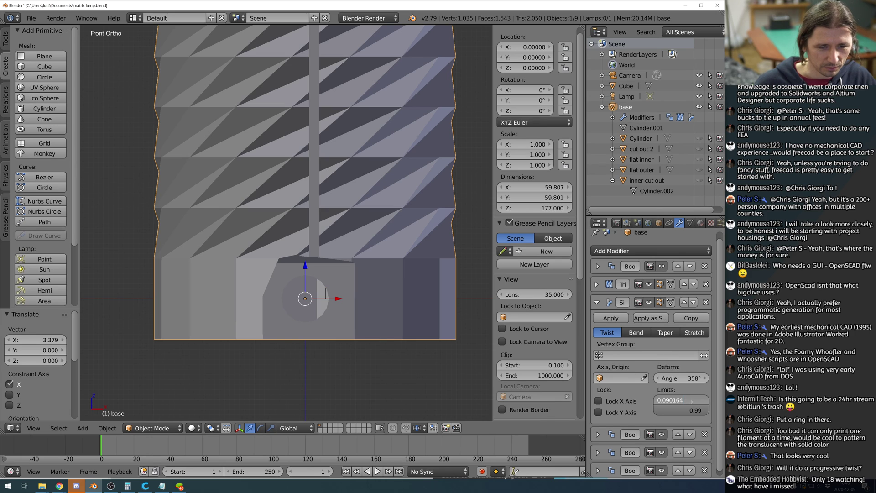
key("BackSpace")
key("BackSpace")
key("BackSpace")
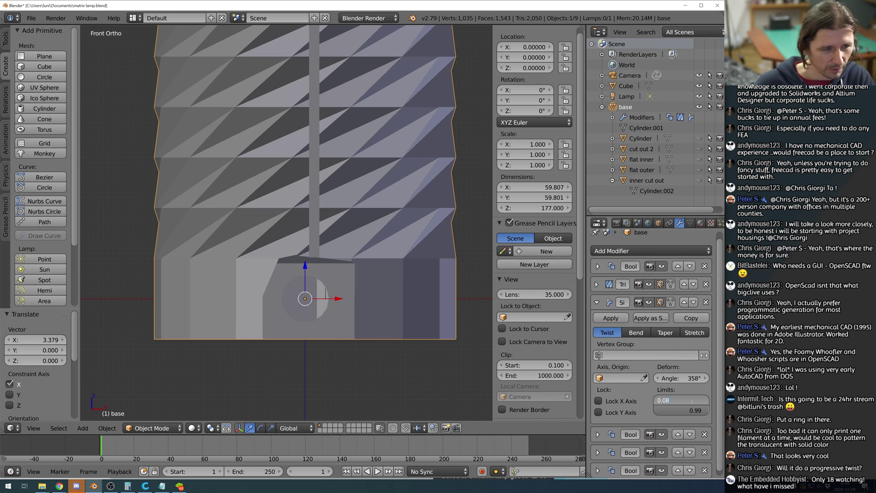
type("8")
key("Return")
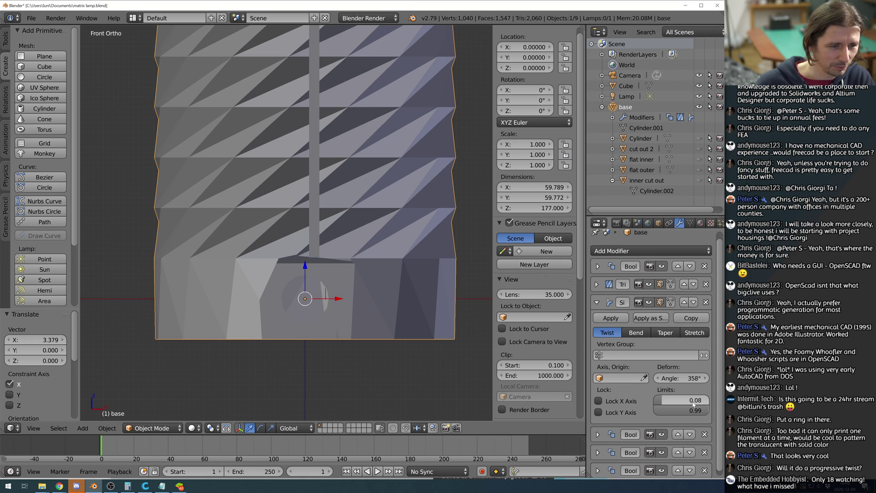
Try 0.089 as the lower limit of the twist on base, and settle on 0.09.
left_click(693, 402)
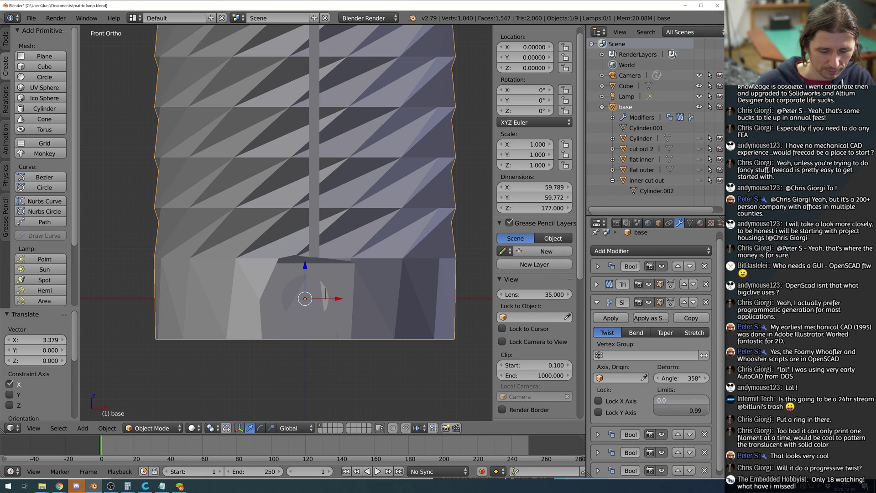
type("0.089")
key("Return")
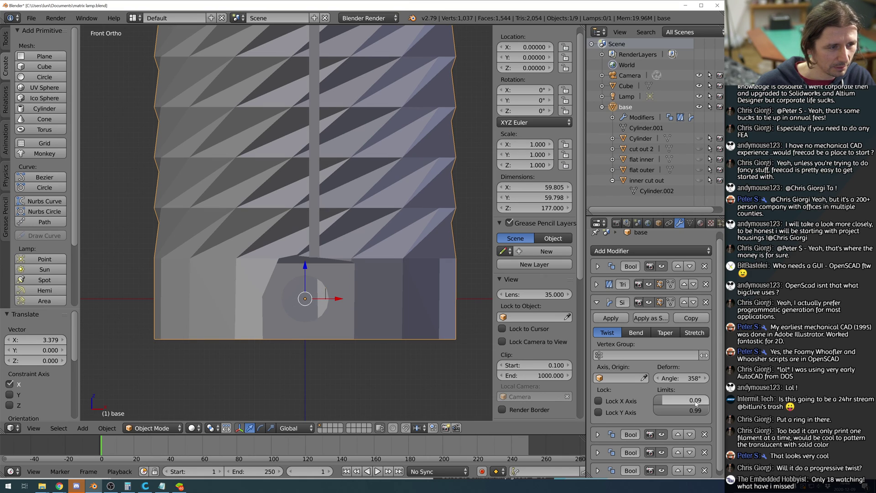
left_click(695, 402)
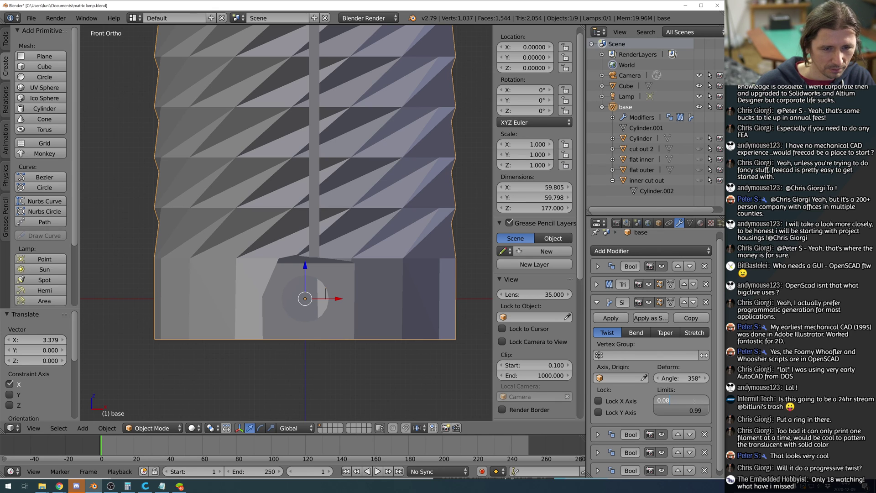
type("0.09")
key("Return")
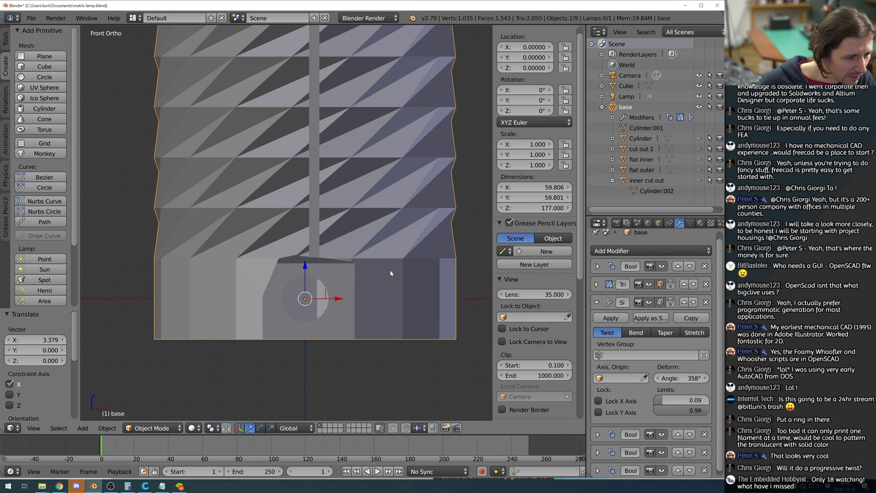
left_click(695, 399)
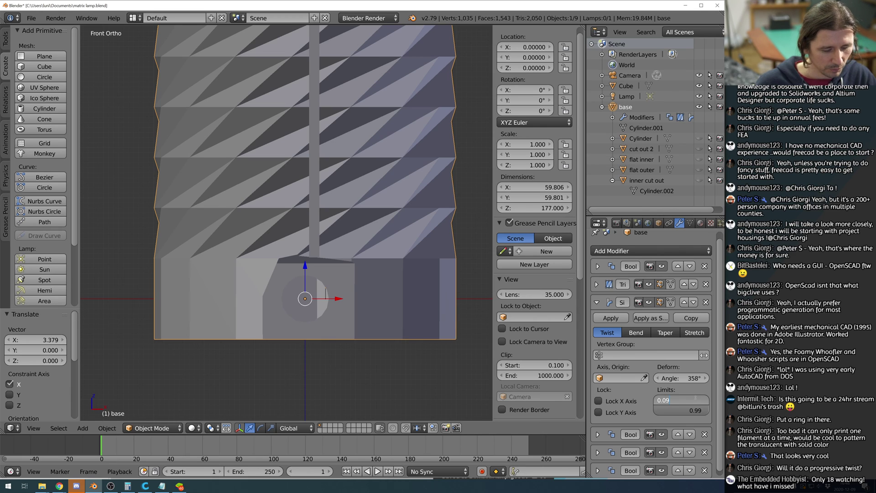
key("Return")
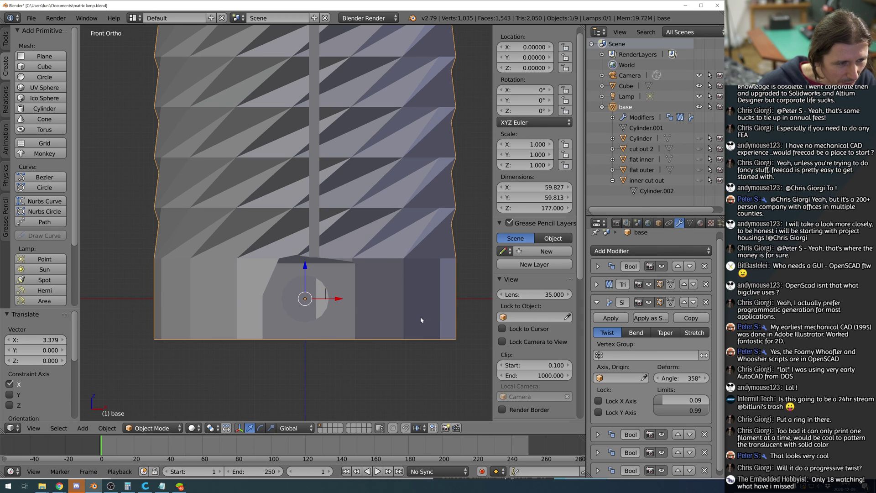
Select the reference bar and move it along X to about -12, beside another vertical row of facet corners.
scroll(254, 295, "up", 2)
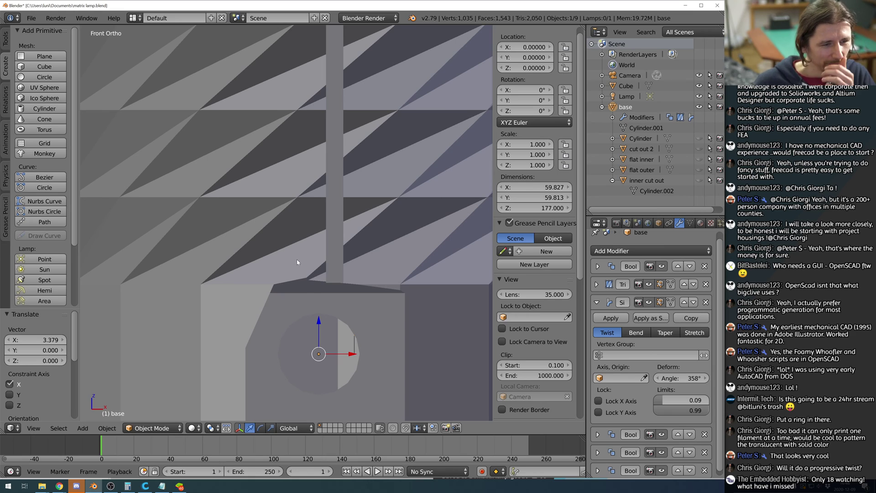
scroll(296, 259, "down", 1)
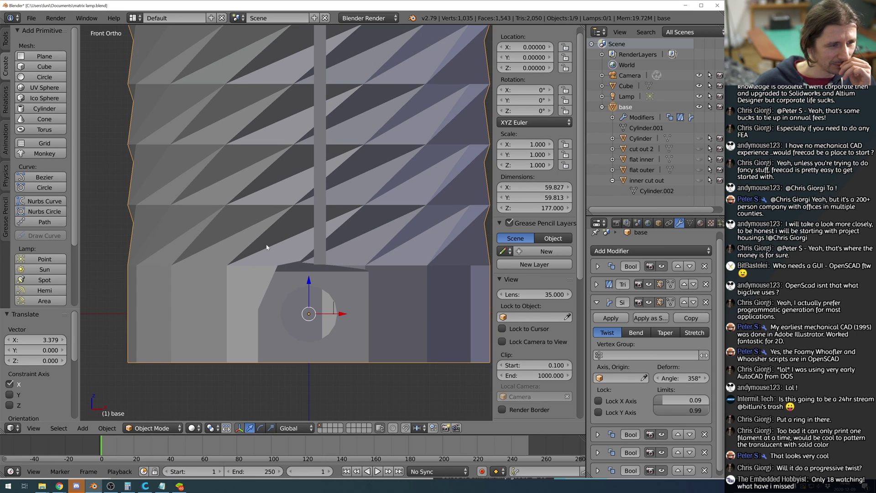
scroll(368, 264, "down", 5)
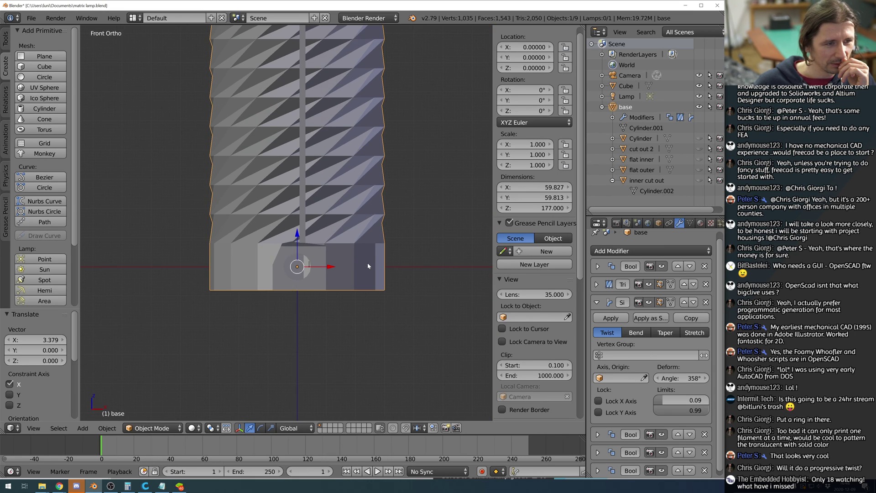
scroll(351, 251, "up", 4)
right_click(309, 226)
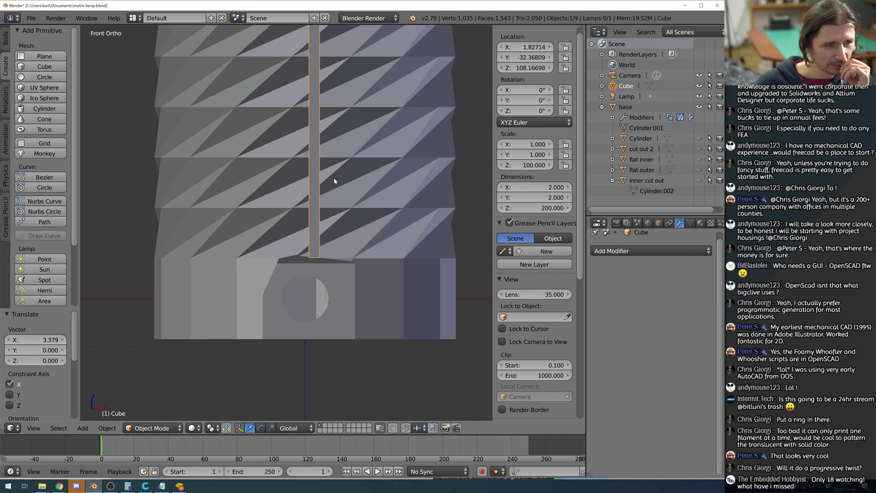
scroll(337, 165, "up", 2)
scroll(338, 166, "down", 3)
scroll(338, 165, "down", 5)
scroll(337, 146, "up", 5)
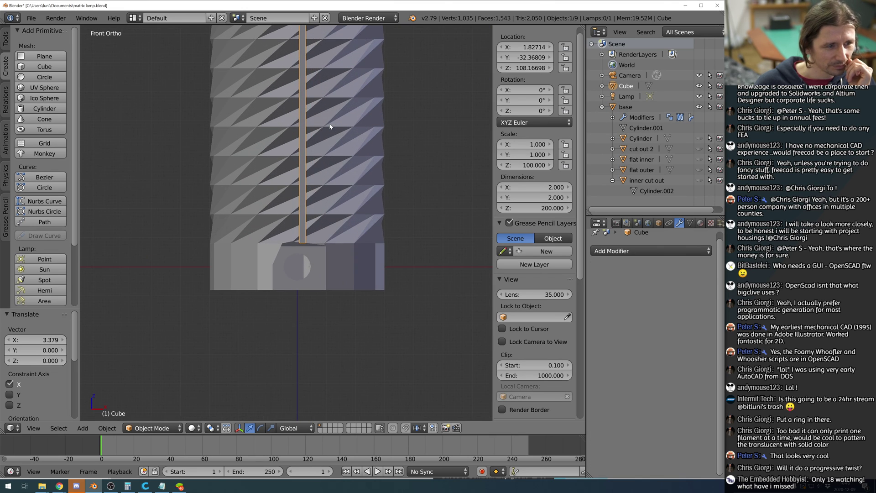
scroll(335, 119, "down", 4)
key("g")
key("x")
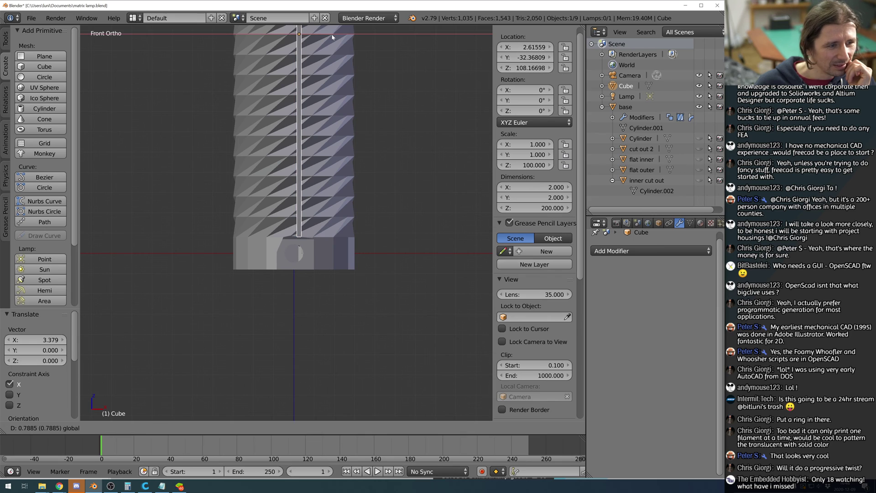
left_click(301, 45)
Fine-tune the reference bar's X location to about -12.47, so its edge meets the facet corners just above the foot.
scroll(256, 265, "up", 10)
scroll(255, 264, "down", 5)
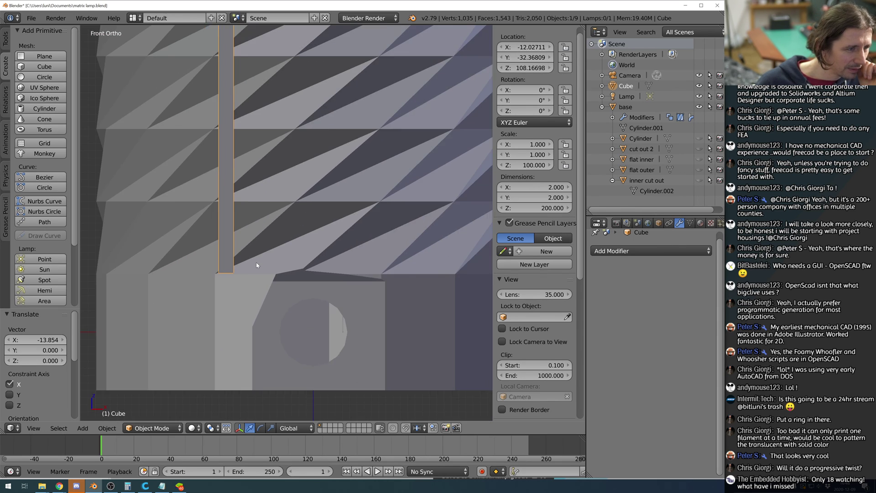
scroll(264, 248, "up", 3)
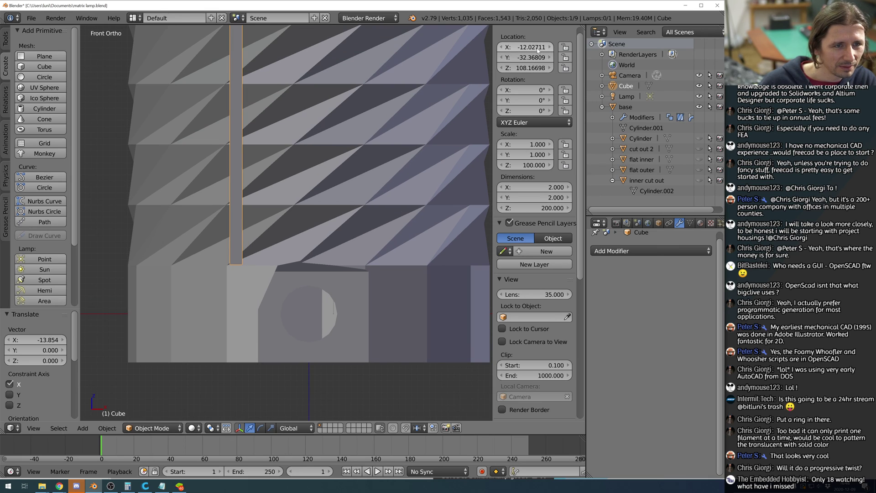
left_click_drag(524, 47, 507, 47)
Compare the facet corners with the reference bar's edge at the lamp's upper rim in front view.
scroll(428, 196, "down", 6)
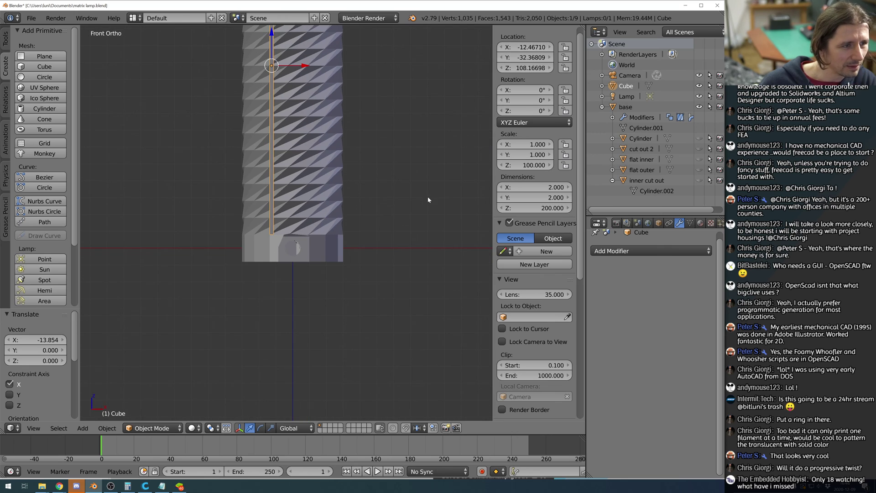
middle_click_drag(367, 153, 478, 211, "shift")
scroll(390, 153, "up", 5)
scroll(391, 152, "down", 1)
middle_click_drag(404, 162, 300, 164)
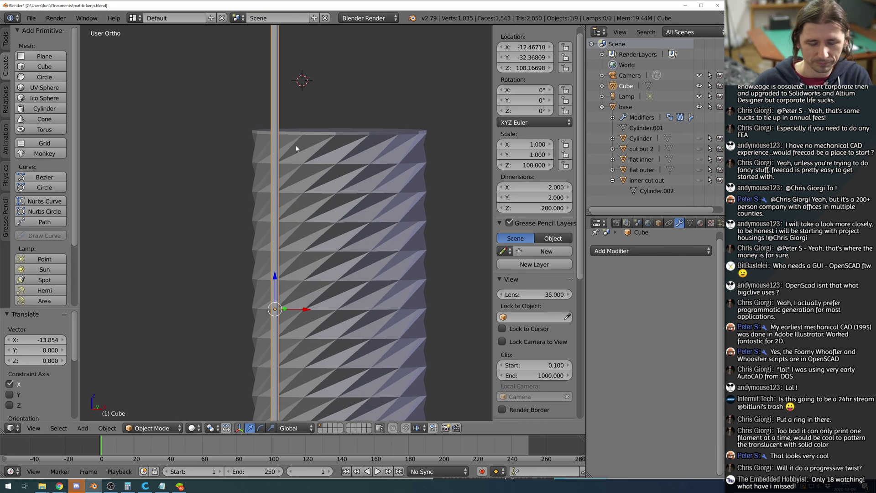
key("KP_1")
scroll(362, 143, "up", 3)
middle_click_drag(362, 144, 288, 272, "shift")
scroll(287, 272, "up", 3)
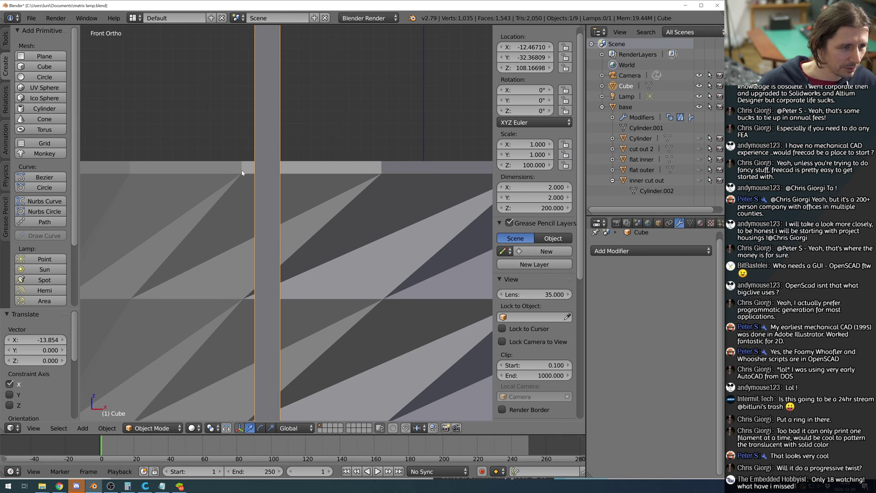
scroll(242, 164, "down", 6)
scroll(294, 291, "up", 10)
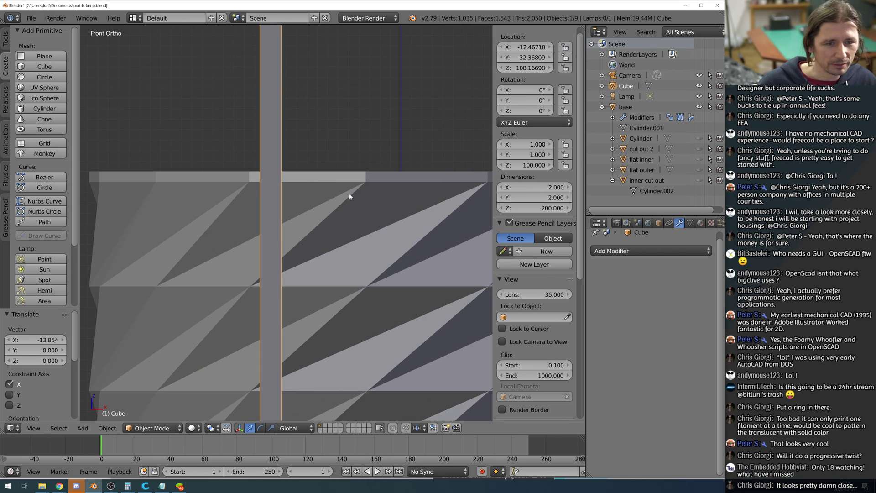
Select base and set its twist angle to 360°.
right_click(329, 185)
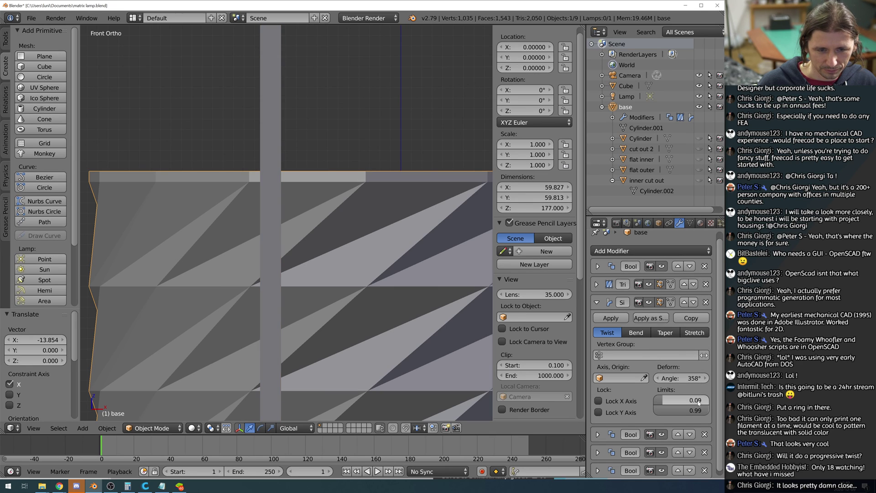
left_click_drag(688, 383, 694, 383)
scroll(534, 237, "down", 3)
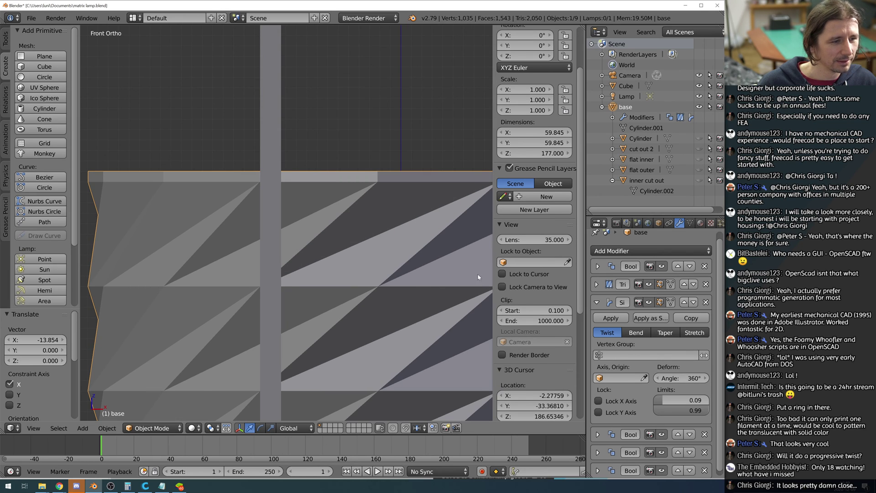
Examine the facet corners against the reference bar from the lamp's foot to its rim.
scroll(382, 264, "down", 10)
scroll(379, 269, "down", 5)
middle_click_drag(377, 279, 407, 152, "shift")
scroll(374, 217, "up", 5)
middle_click_drag(375, 180, 334, 252, "shift")
scroll(334, 252, "up", 6)
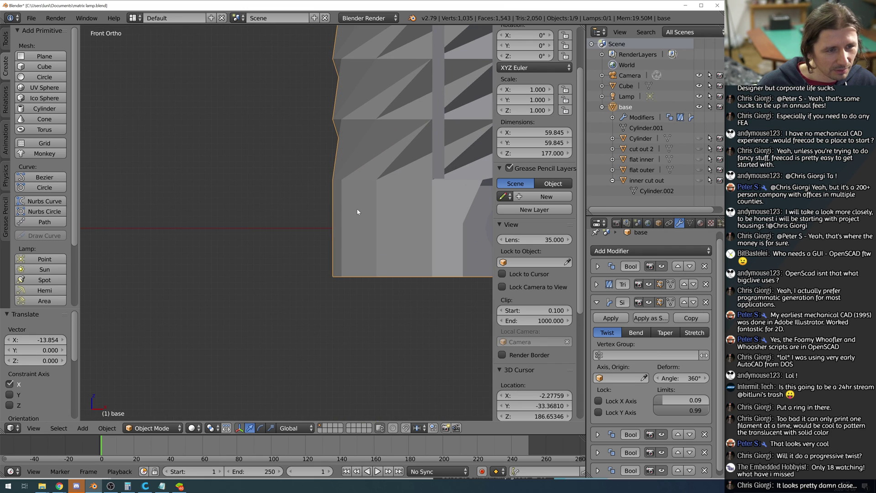
scroll(357, 212, "down", 10)
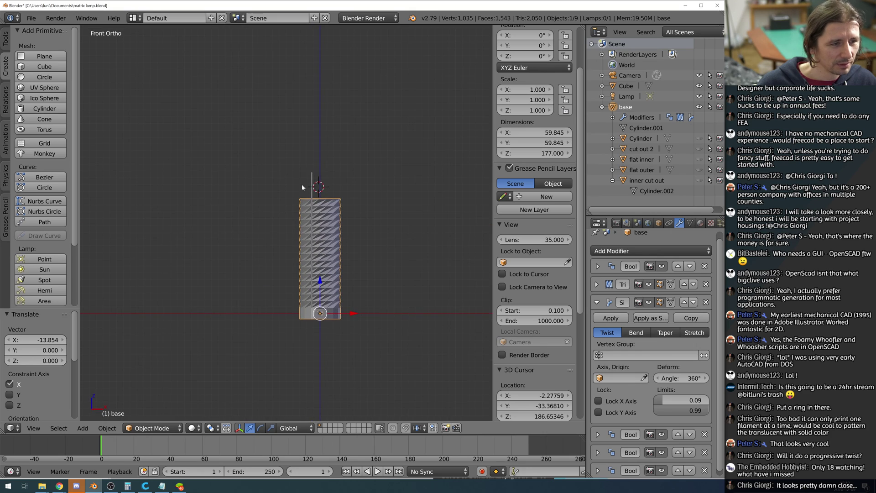
scroll(314, 193, "up", 5)
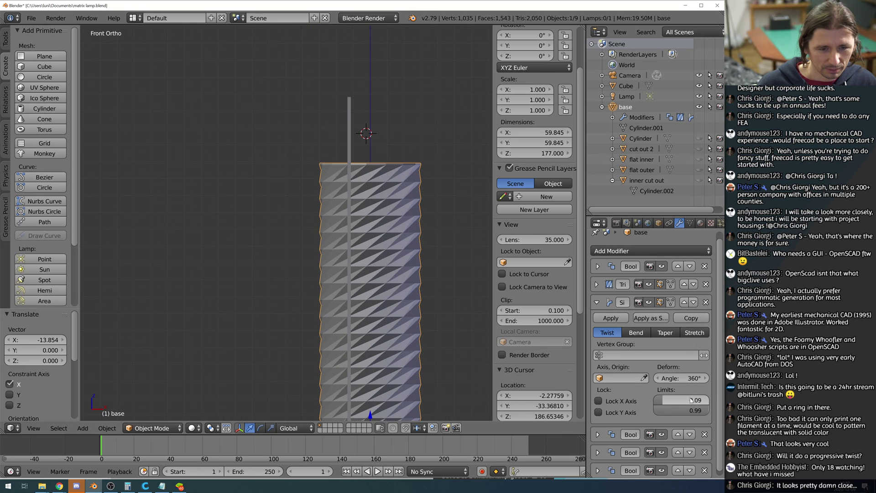
Delete the reference bar from the scene.
scroll(368, 188, "down", 4)
right_click(317, 181)
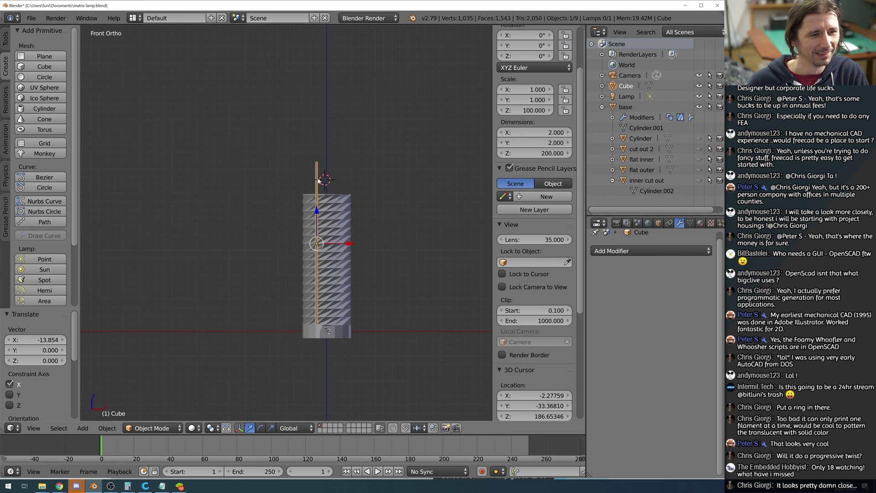
key("x")
left_click(310, 177)
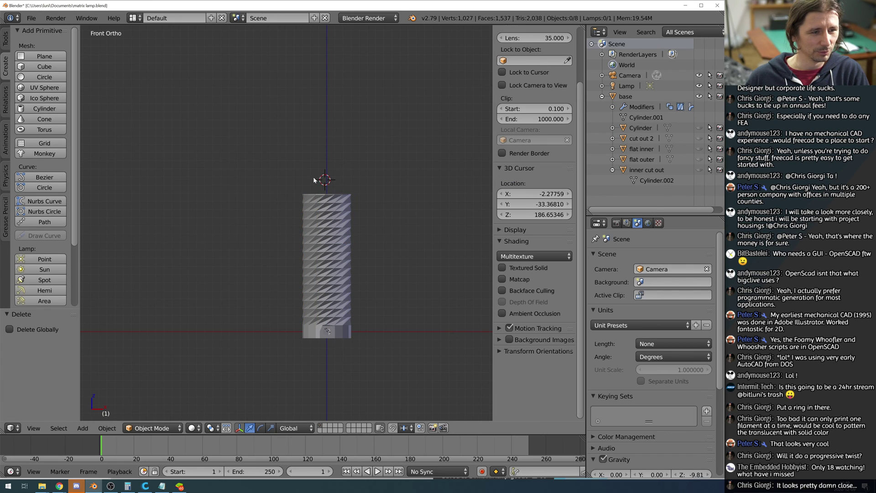
Select base, inspect the twisted lamp at an angle, and save the file over matrix lamp.blend.
right_click(352, 229)
middle_click_drag(377, 255, 400, 174)
scroll(381, 198, "up", 6)
scroll(415, 189, "down", 6)
scroll(376, 214, "up", 2)
scroll(376, 214, "down", 2)
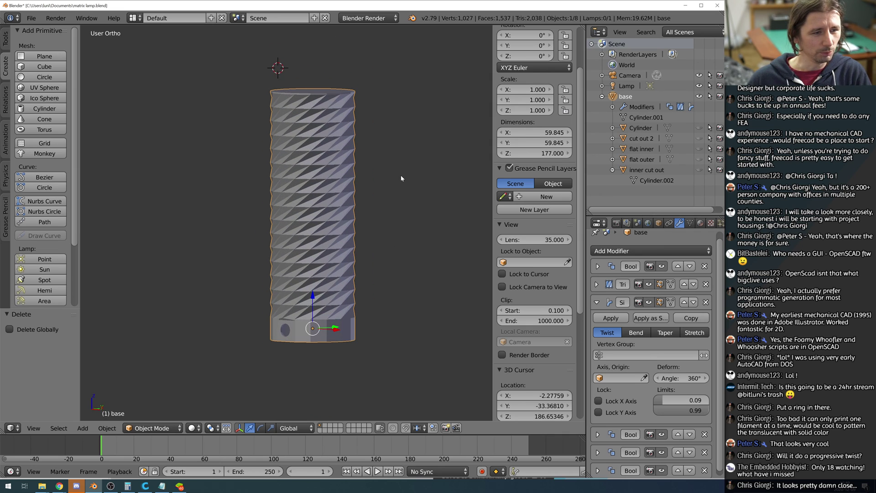
key("ctrl+s")
left_click(397, 178)
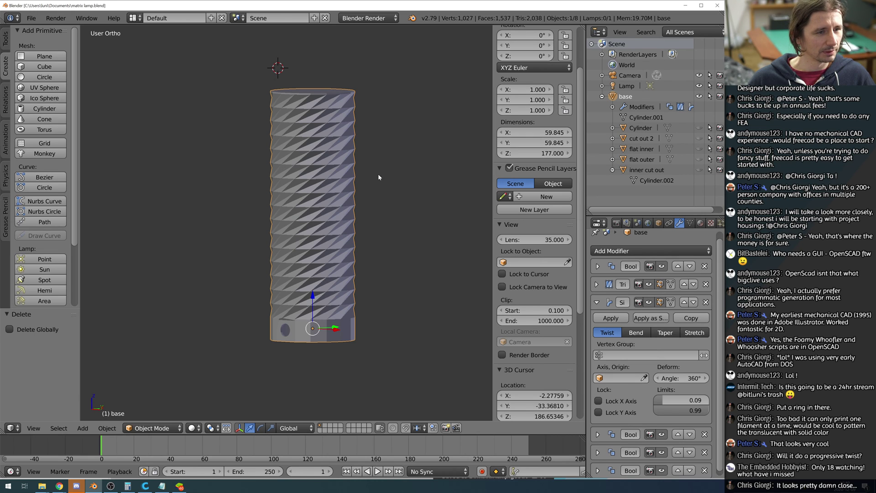
Export the selected base as matrix lamp.stl in the Documents folder, overwriting the existing file.
left_click(31, 18)
mouse_move(78, 231)
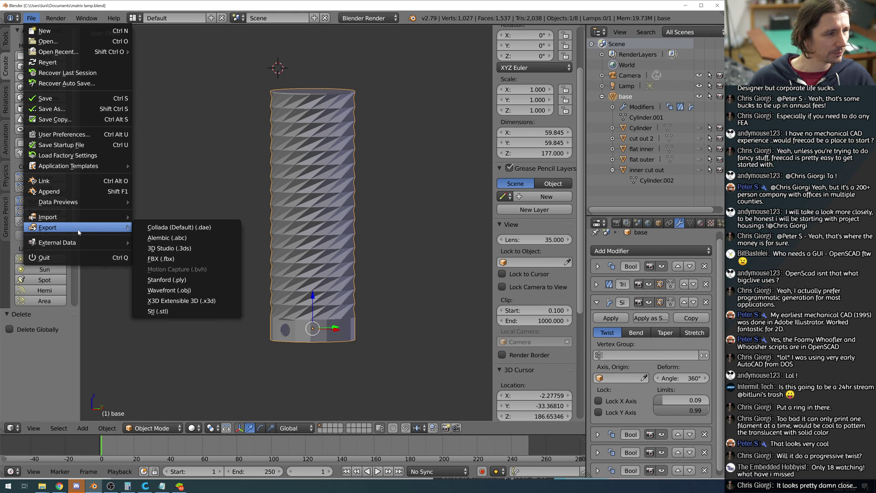
left_click(158, 311)
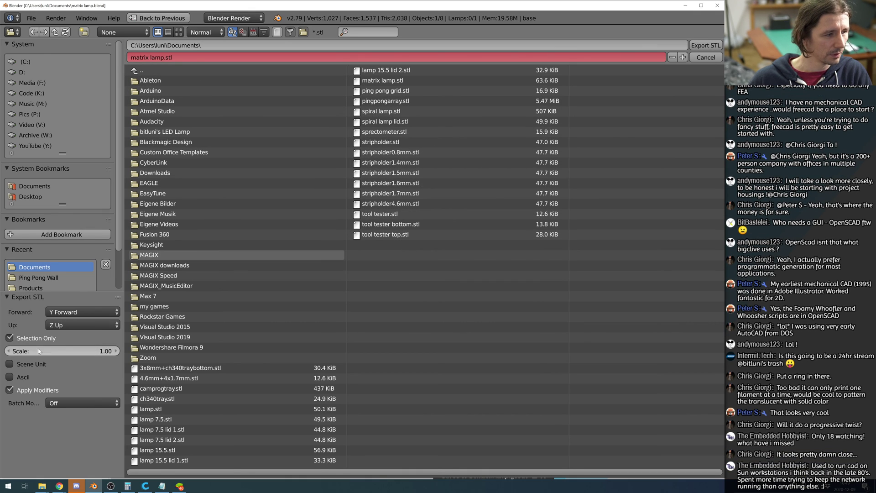
left_click(705, 45)
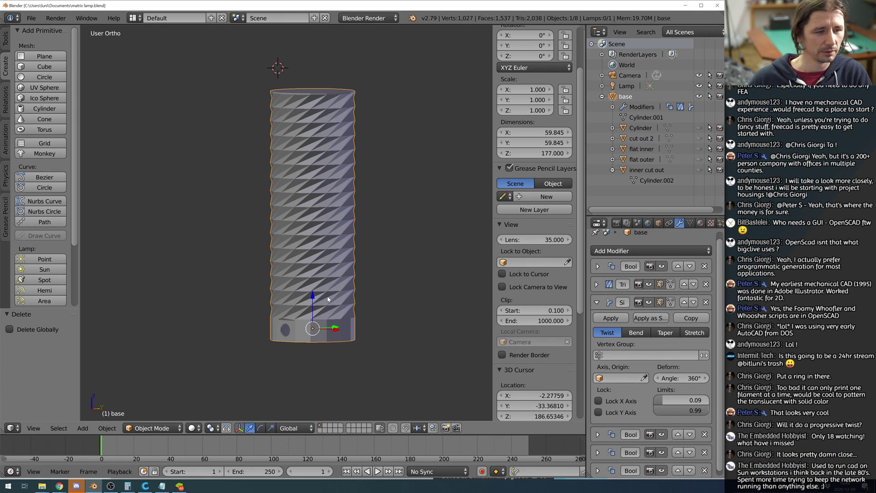
Switch to Cura and reload all objects to bring in the updated lamp model.
scroll(333, 362, "up", 4)
left_click(145, 486)
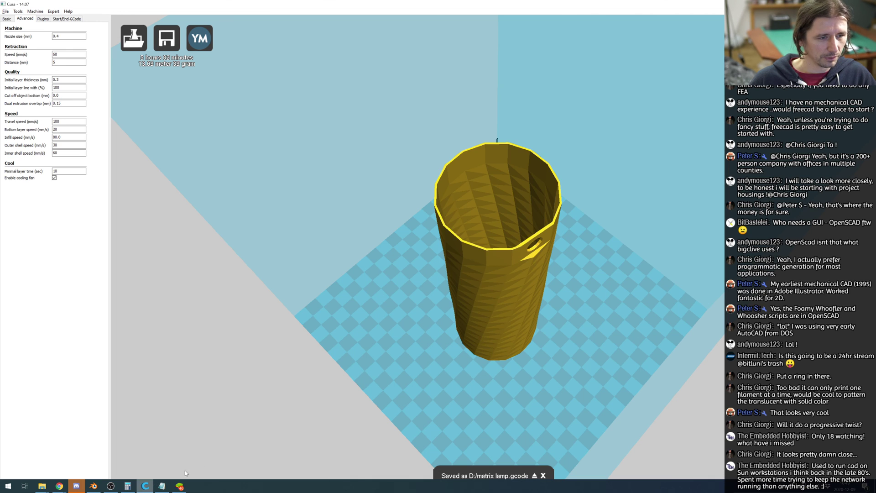
right_click(508, 357)
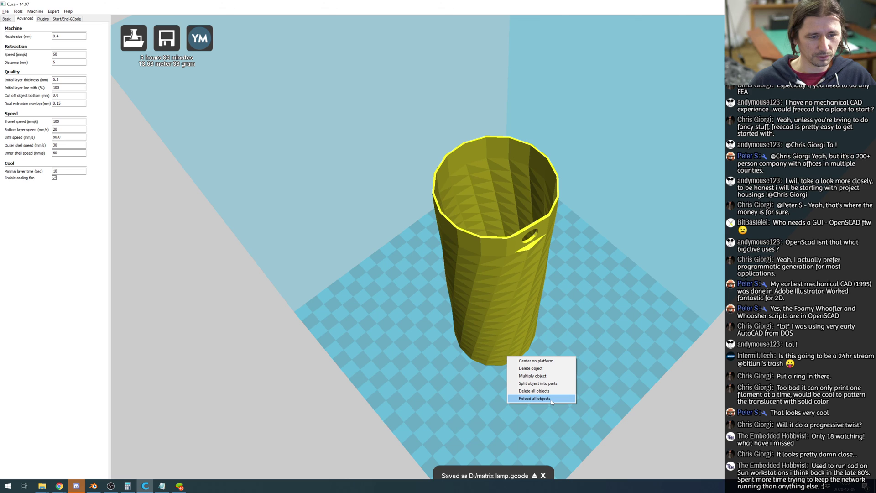
left_click(536, 398)
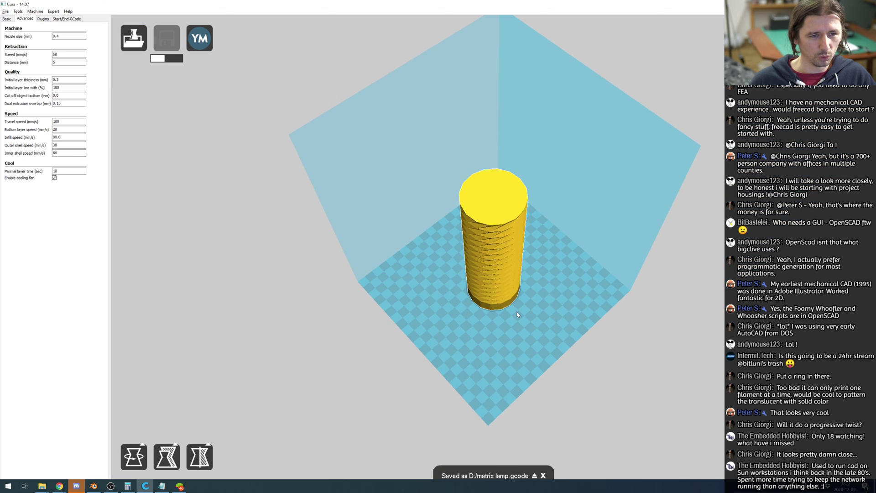
Rotate the lamp model upside down so its open end with the round hole faces up.
right_click(502, 281)
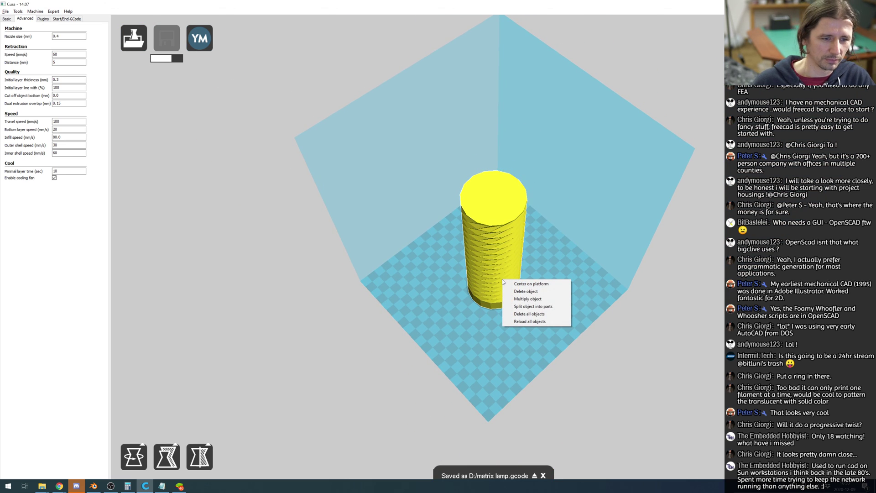
left_click(137, 459)
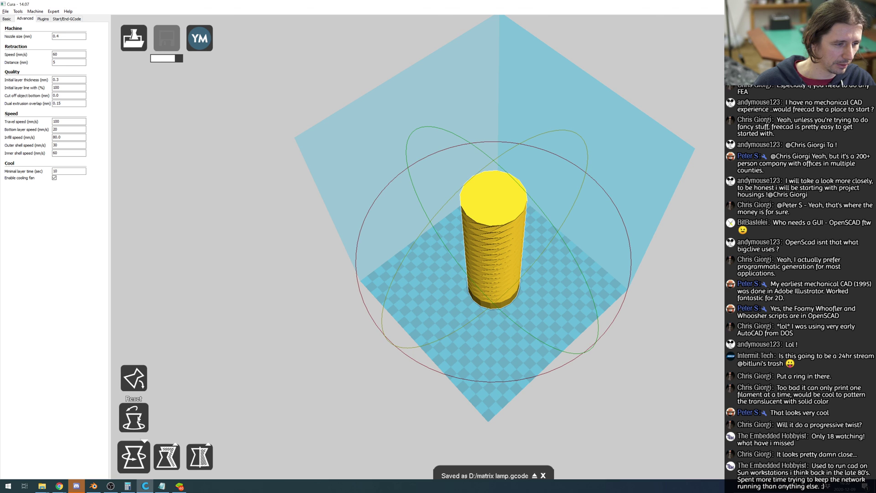
left_click_drag(485, 166, 641, 389)
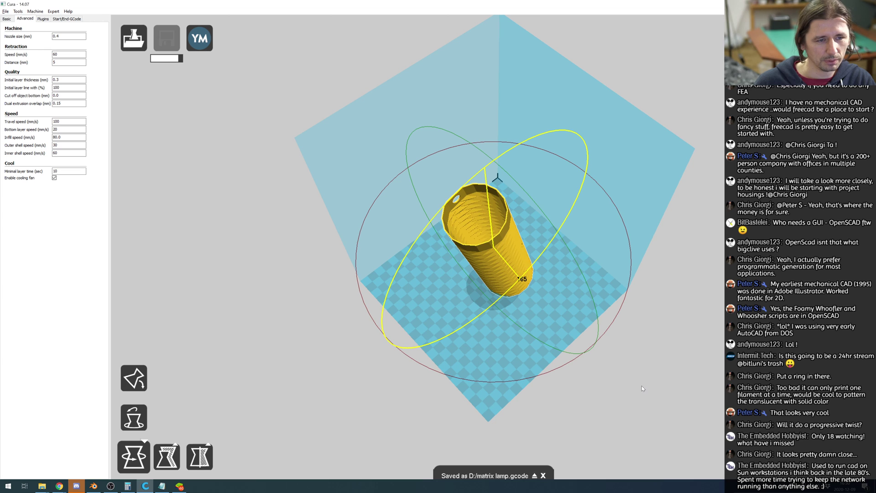
left_click_drag(595, 404, 533, 438)
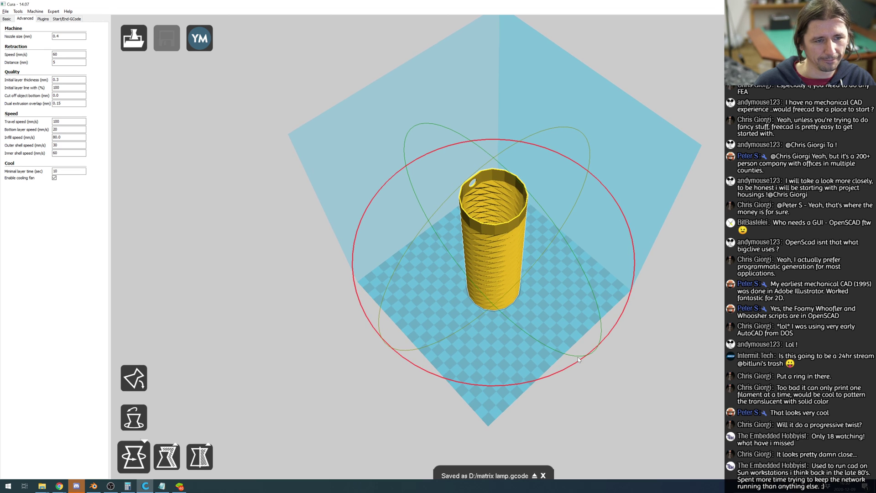
scroll(656, 269, "up", 5)
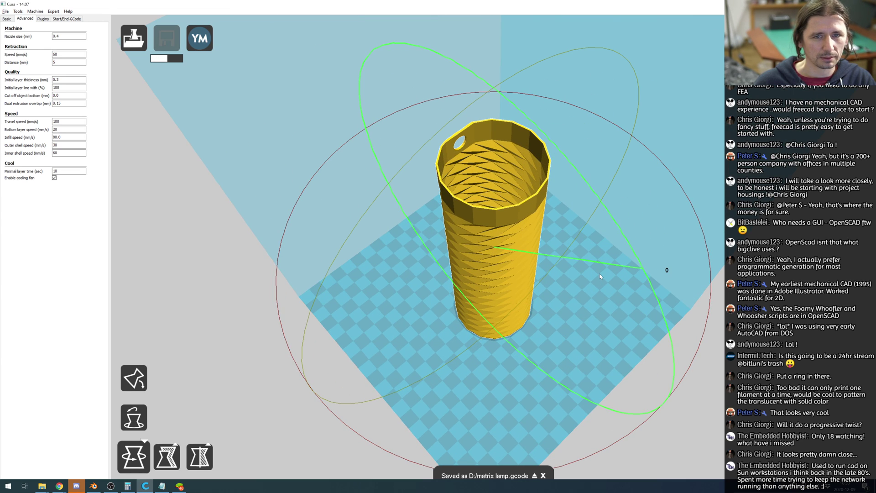
scroll(598, 273, "down", 4)
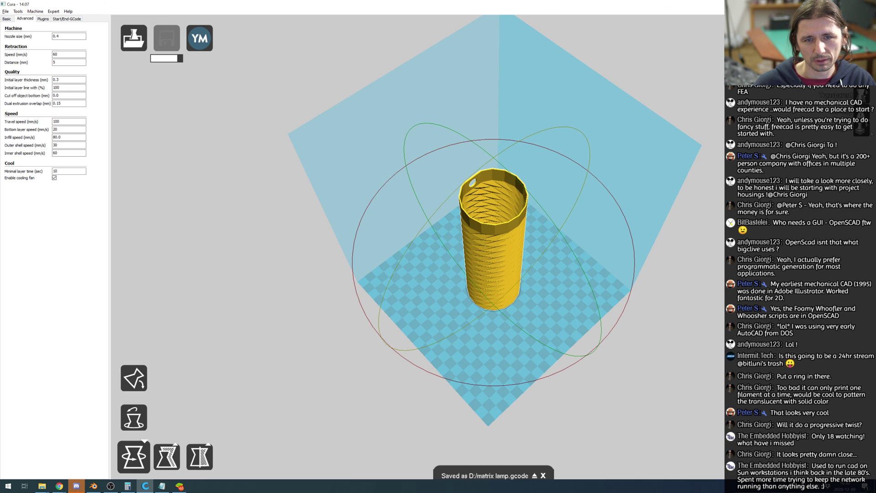
Show the lamp's sliced layers, lower the displayed layer to about the bottom quarter of its height, and examine the twisted inner walls.
left_click(864, 131)
scroll(521, 276, "up", 1)
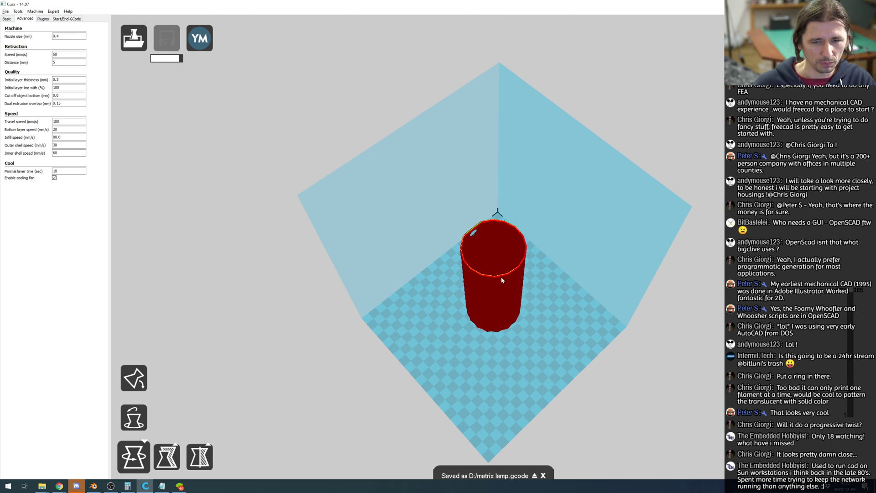
scroll(478, 278, "up", 5)
scroll(453, 264, "down", 1)
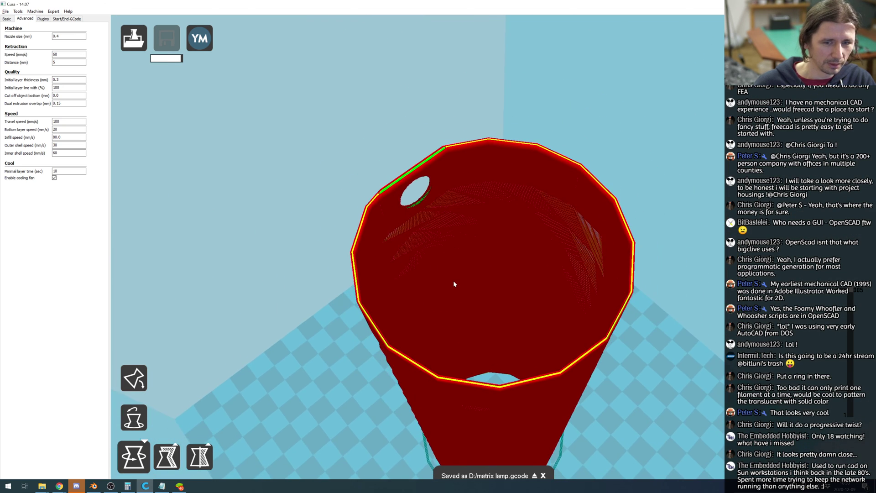
scroll(557, 237, "up", 5)
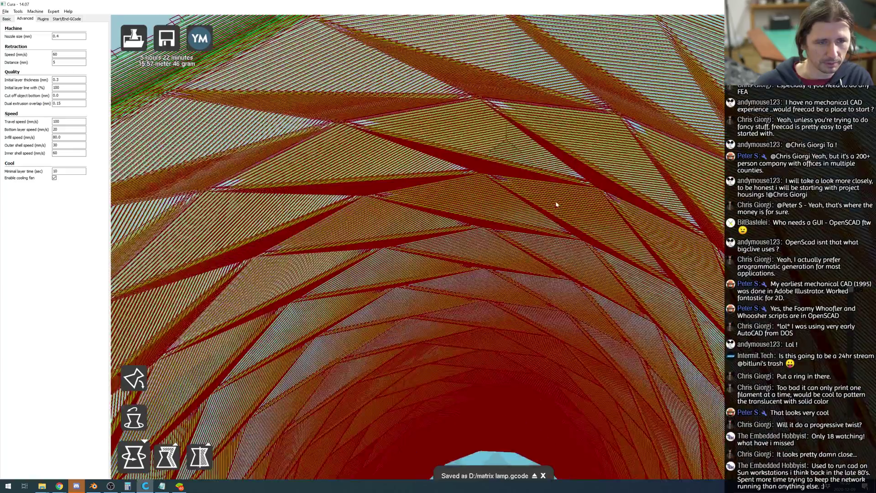
scroll(557, 208, "up", 4)
scroll(553, 231, "down", 5)
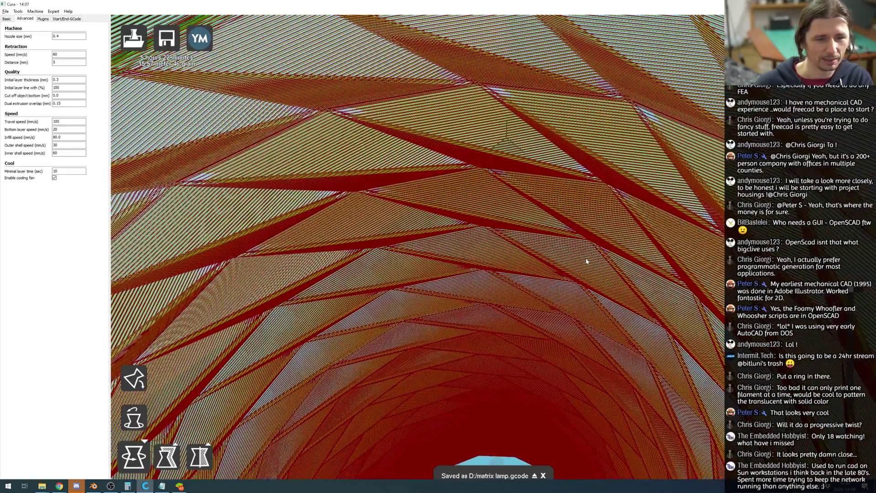
scroll(587, 261, "down", 6)
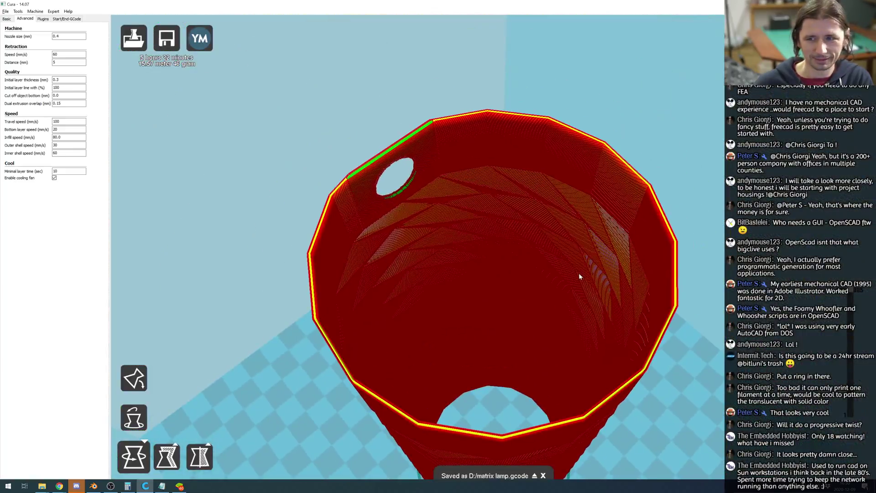
left_click_drag(850, 290, 850, 383)
scroll(319, 340, "up", 5)
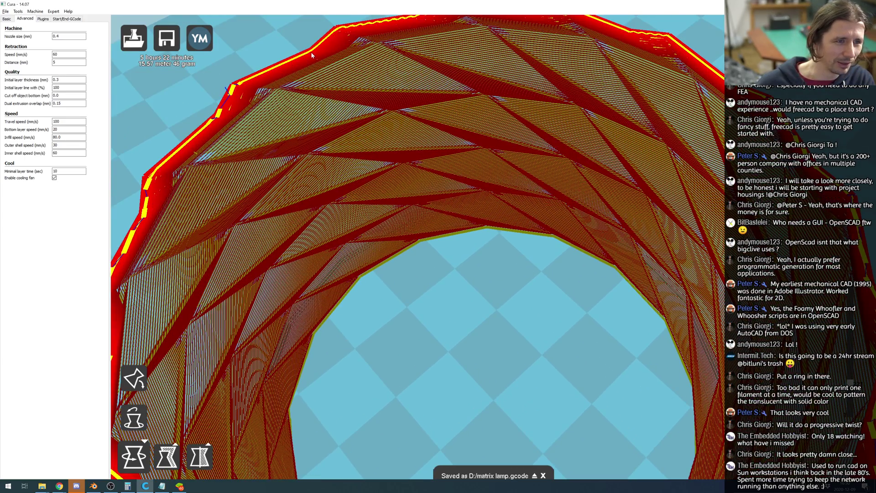
scroll(851, 273, "down", 1)
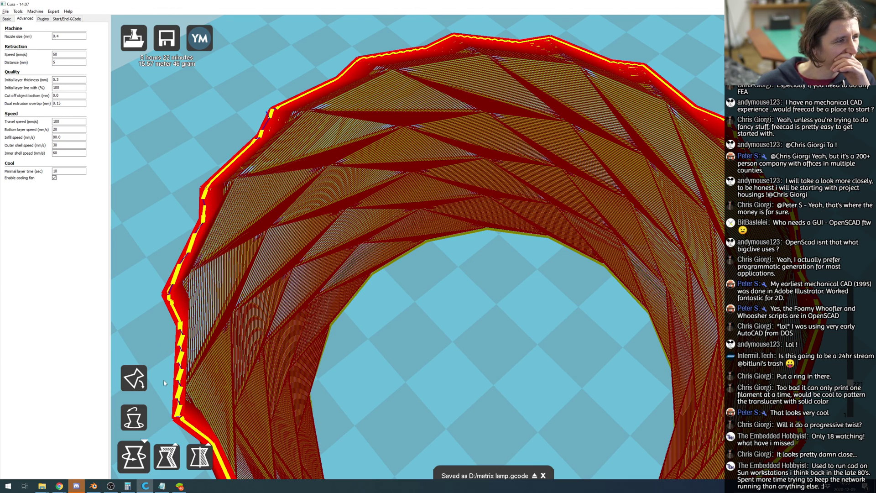
Set the fill density to 0% and inspect the lamp's re-sliced wall layers.
left_click(7, 19)
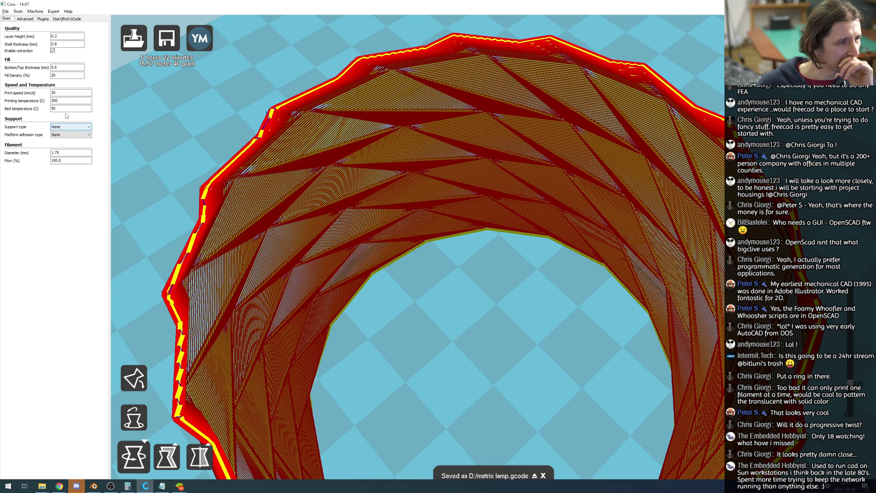
double_click(54, 75)
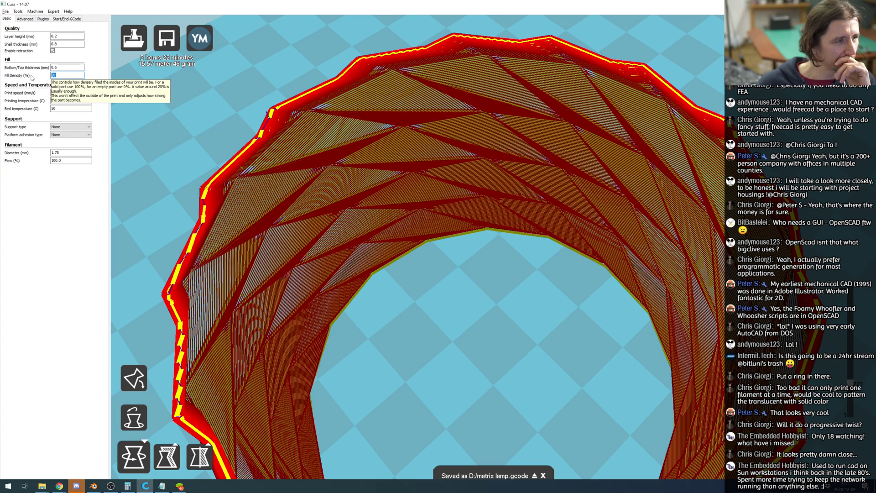
type("0")
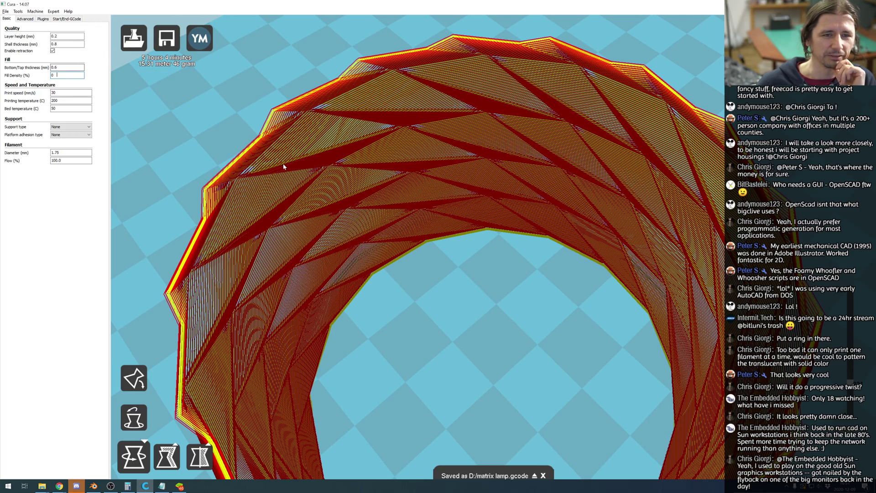
right_click_drag(171, 353, 157, 362)
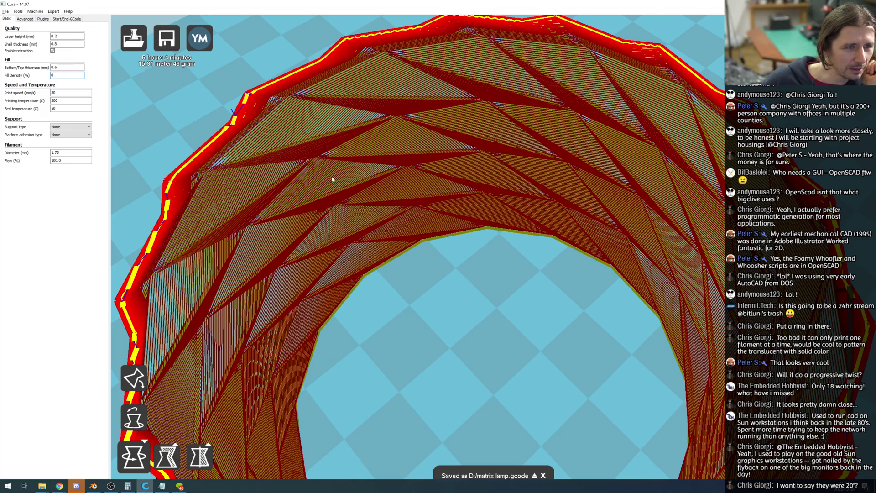
scroll(151, 248, "up", 3)
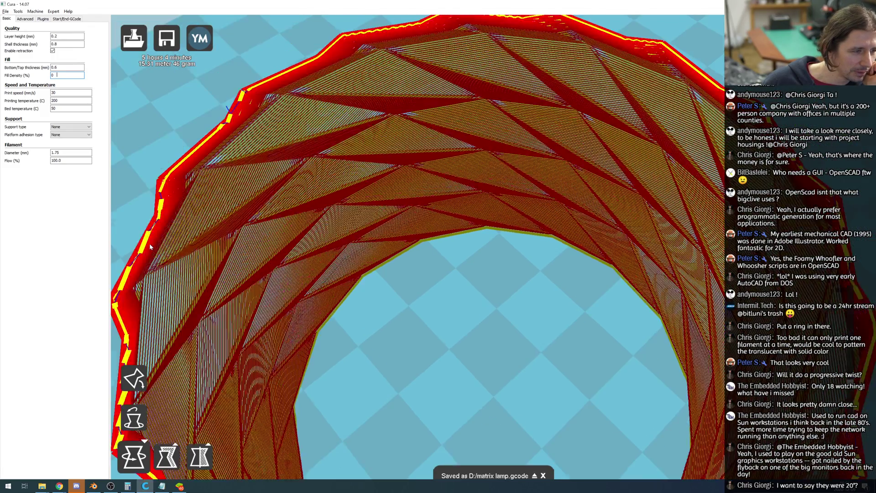
scroll(226, 298, "up", 2)
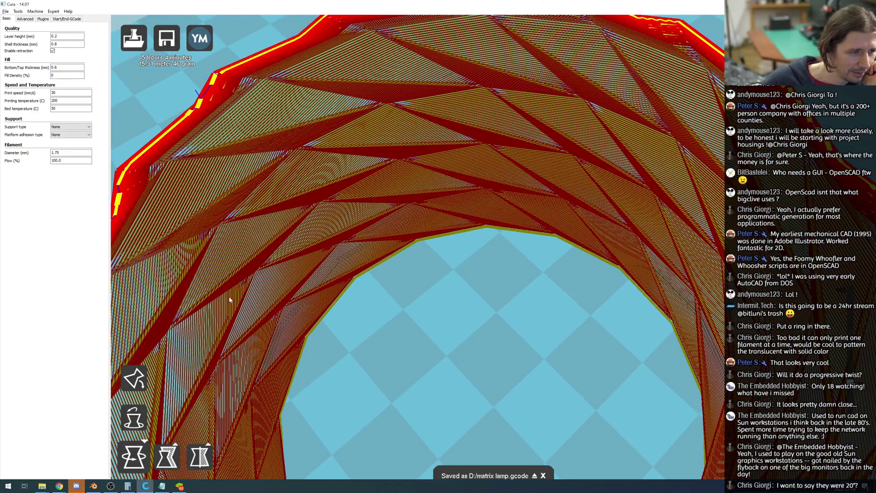
scroll(223, 219, "down", 5)
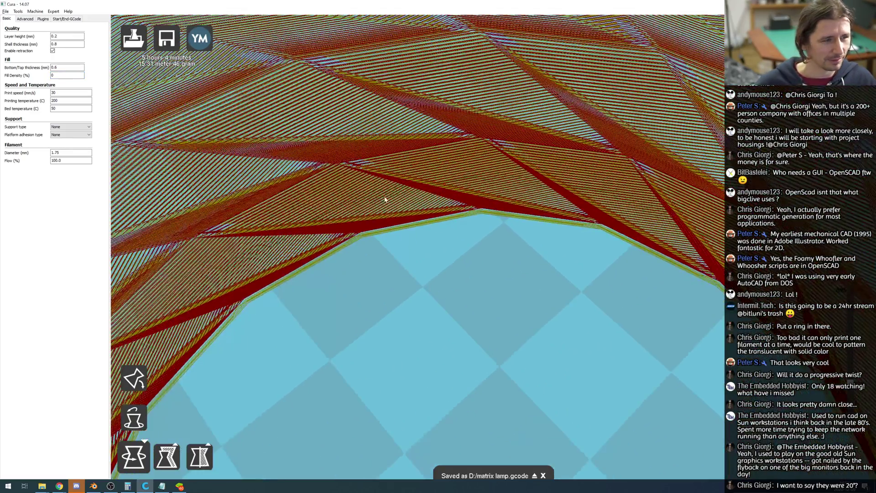
scroll(241, 235, "up", 4)
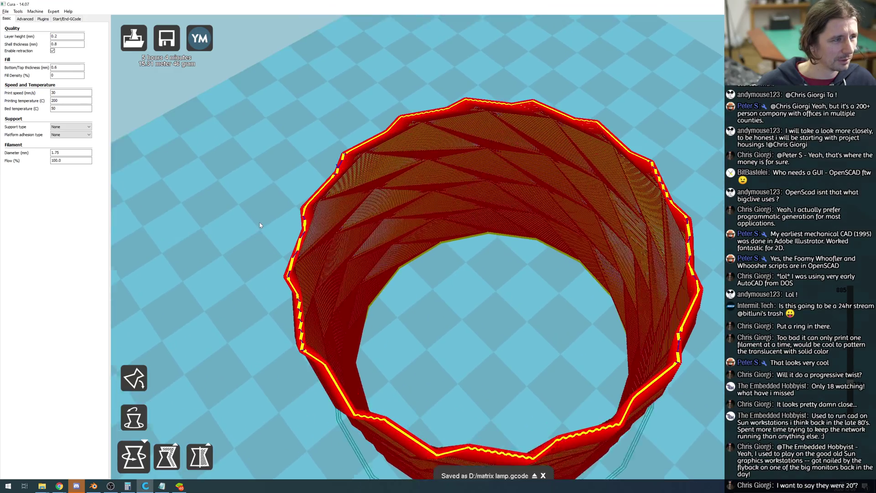
scroll(225, 251, "up", 4)
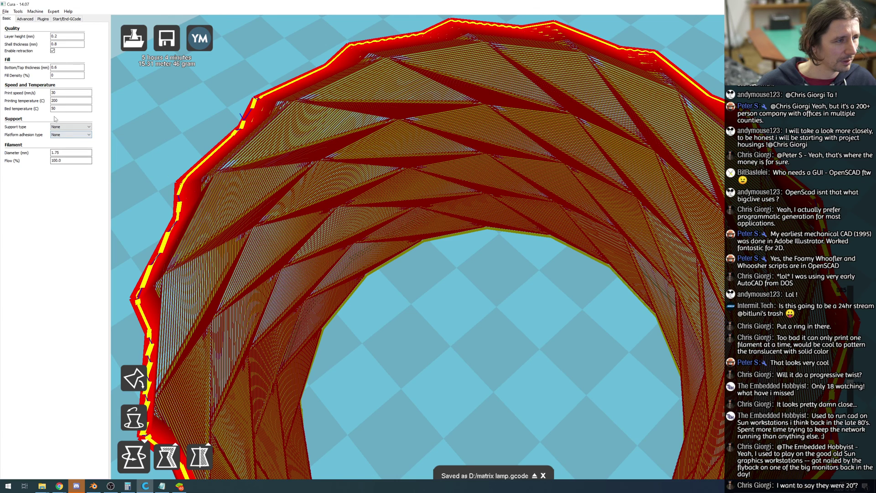
Check the advanced print settings and try a basic print speed of 50 mm/s.
left_click(26, 19)
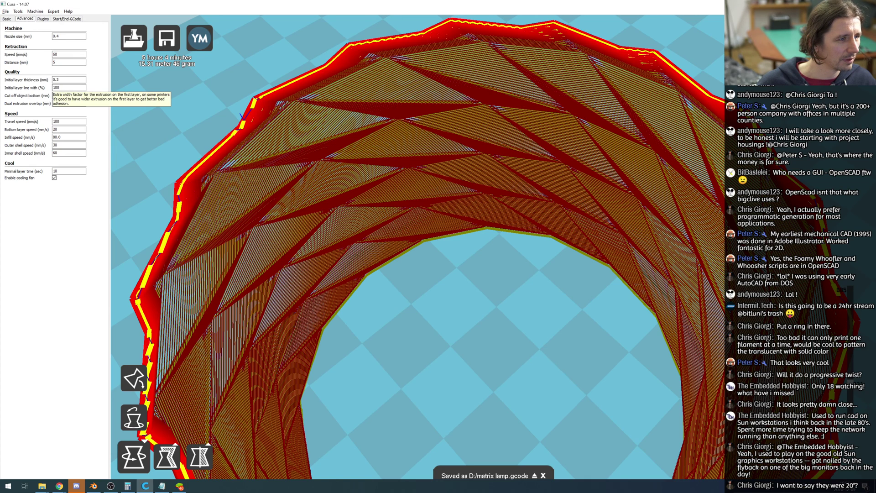
left_click(7, 19)
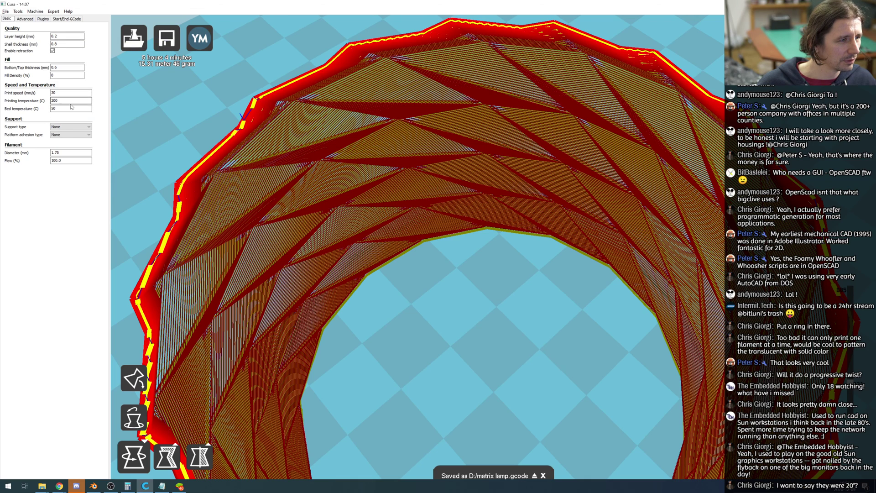
left_click_drag(59, 93, 24, 91)
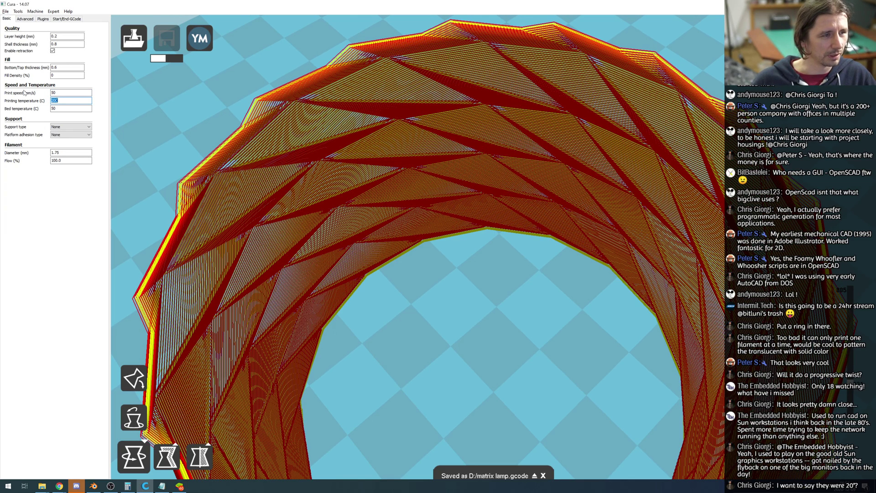
left_click(55, 93)
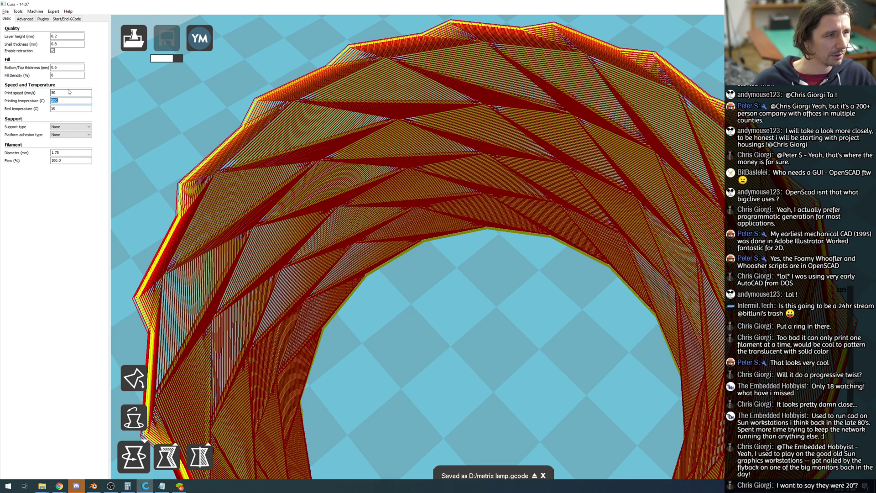
left_click_drag(55, 92, 46, 98)
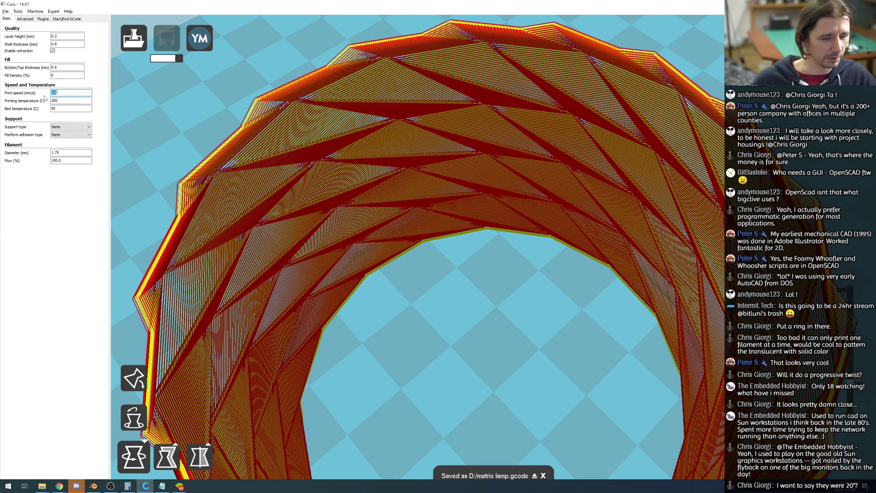
type("50")
key("Tab")
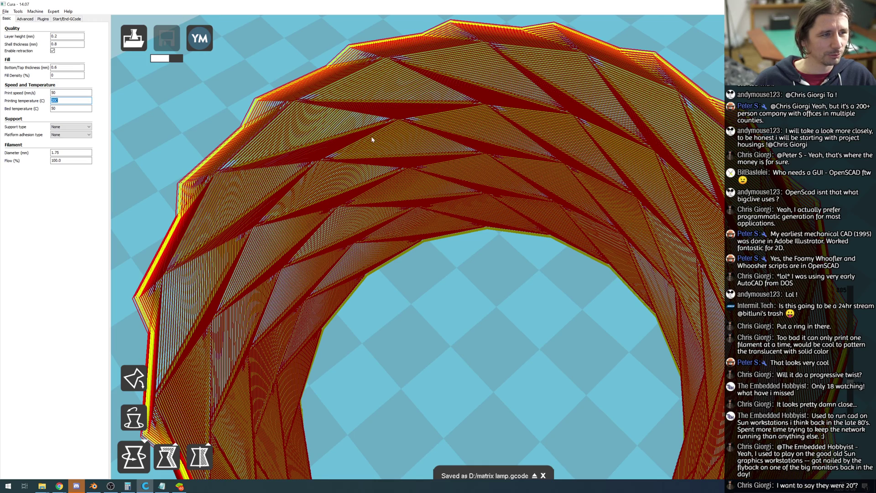
Set the print speed to 80 mm/s.
left_click(58, 93)
key("BackSpace")
key("BackSpace")
type("80")
key("Tab")
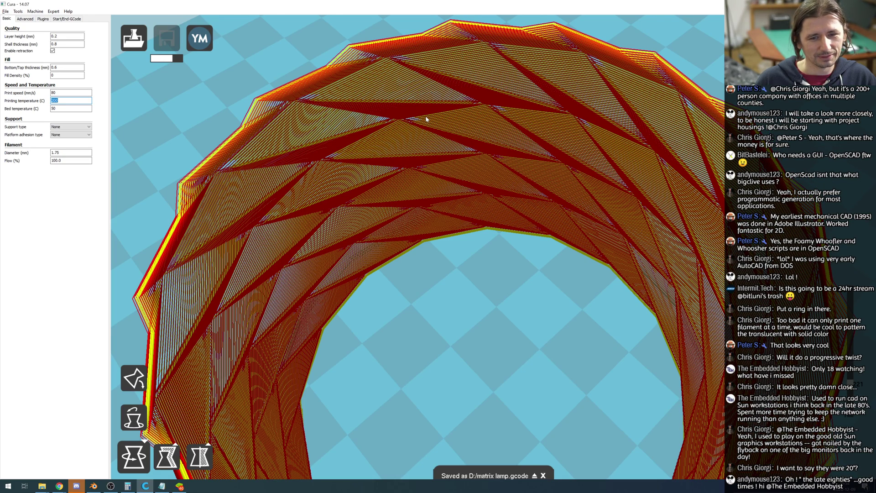
Examine the lamp's wall layers again and check the shell thickness and print speed settings.
scroll(426, 119, "down", 3)
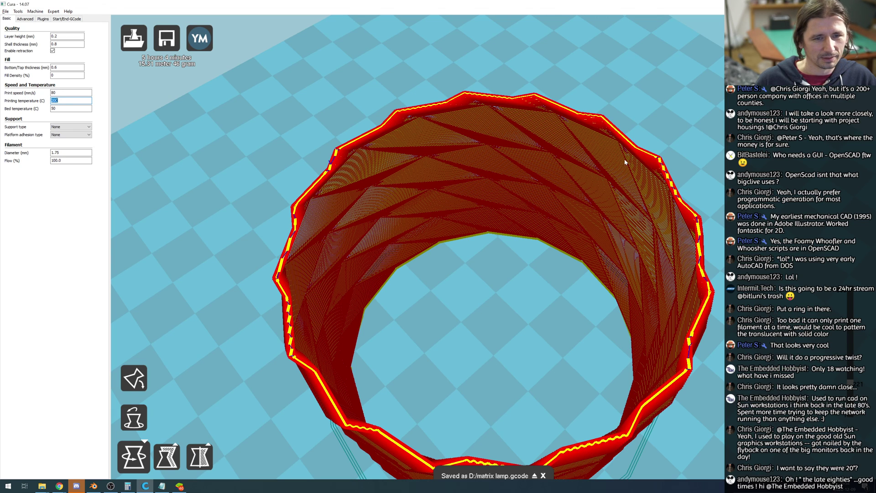
scroll(616, 176, "down", 1)
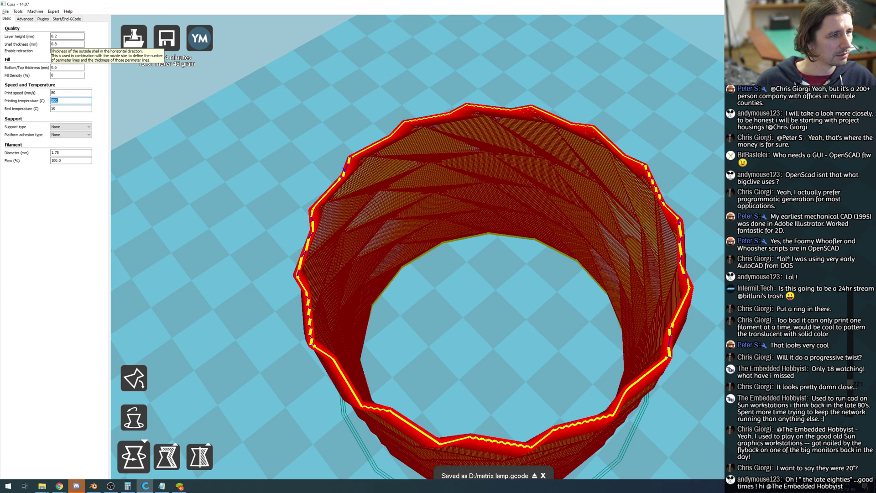
left_click(56, 44)
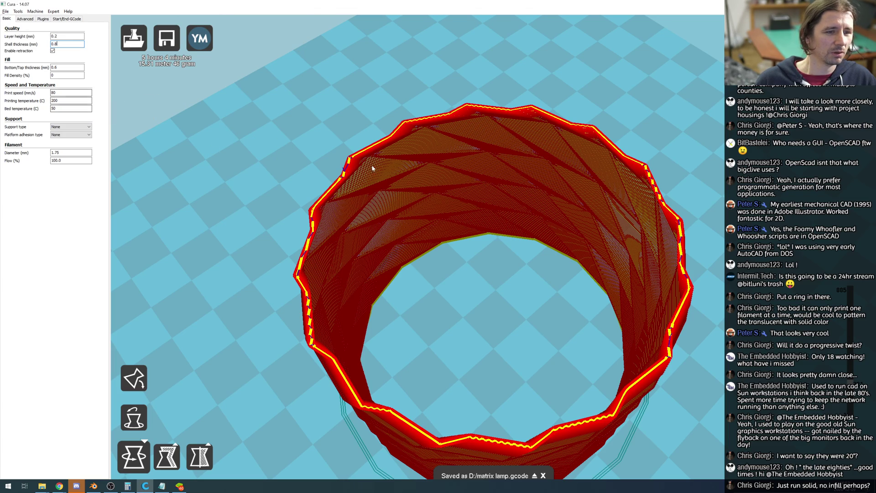
scroll(401, 164, "up", 5)
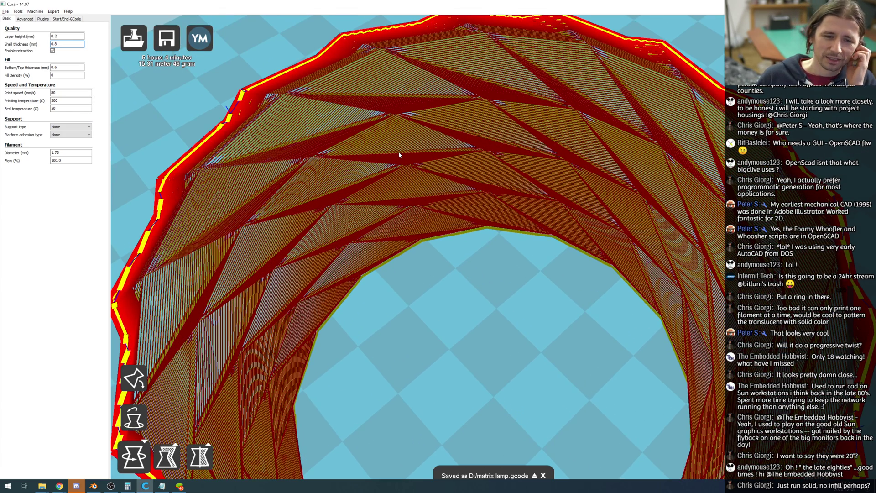
left_click(56, 93)
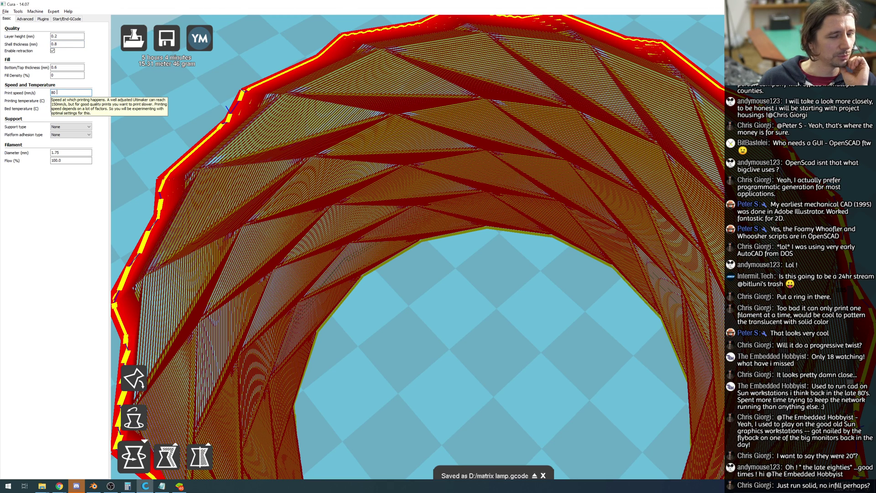
scroll(396, 161, "down", 3)
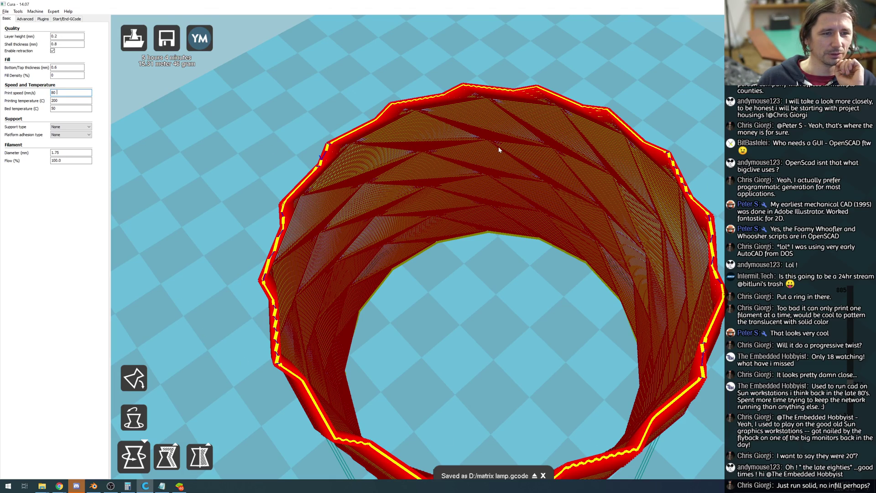
Inspect the inner surface and rim of the lamp's sliced wall layers up close.
scroll(452, 140, "down", 3)
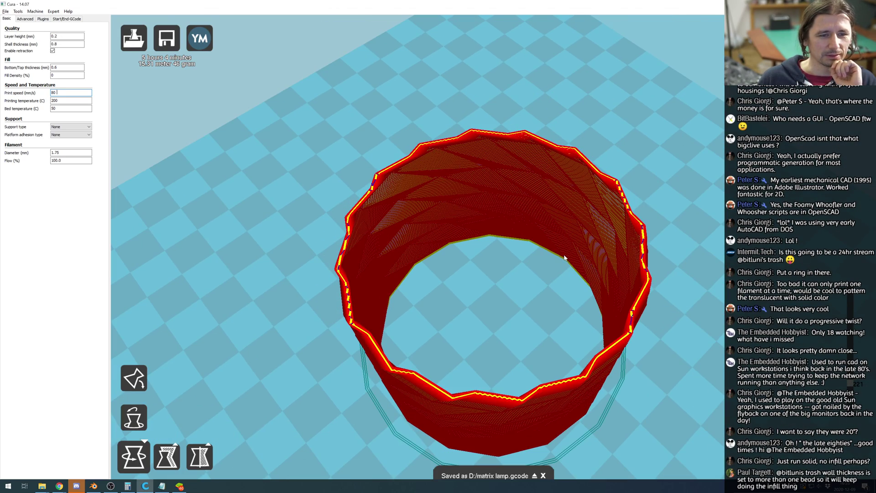
scroll(564, 258, "up", 5)
scroll(569, 238, "down", 5)
scroll(555, 230, "up", 5)
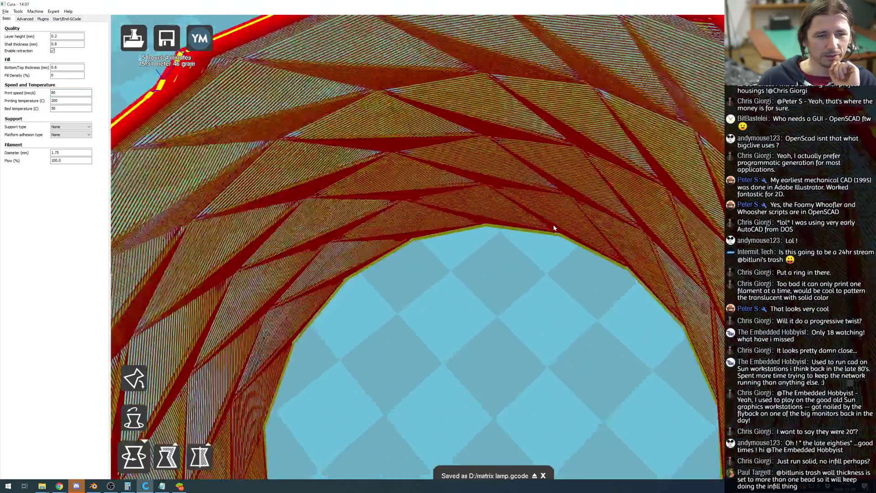
scroll(555, 230, "up", 2)
scroll(555, 231, "down", 5)
scroll(472, 202, "up", 3)
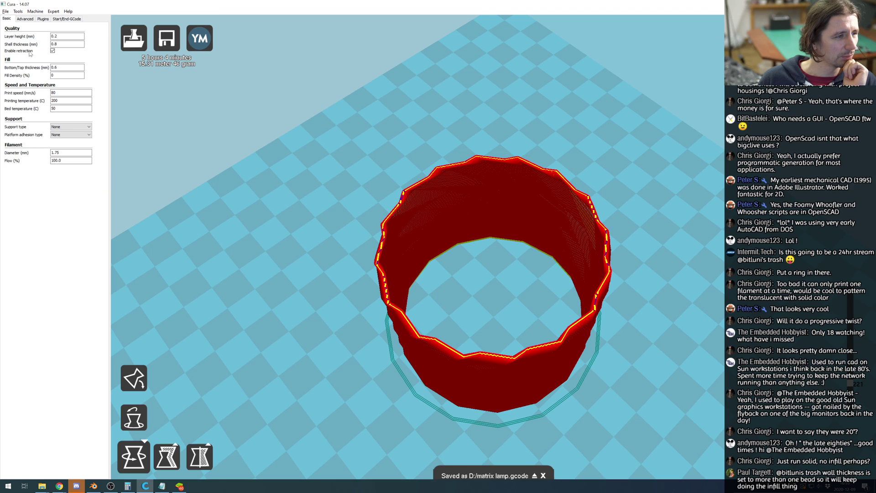
Set the outer shell speed to 40 mm/s and the inner shell speed to 80 mm/s in the advanced settings.
left_click(25, 19)
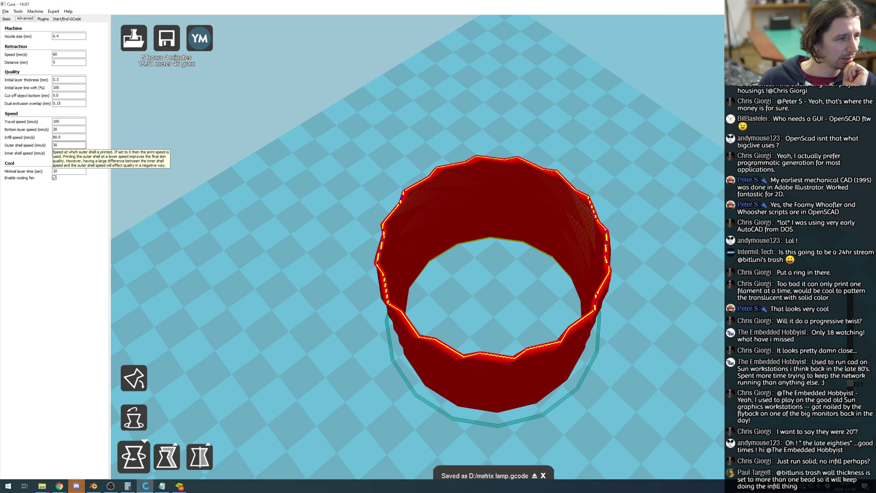
left_click_drag(61, 145, 30, 147)
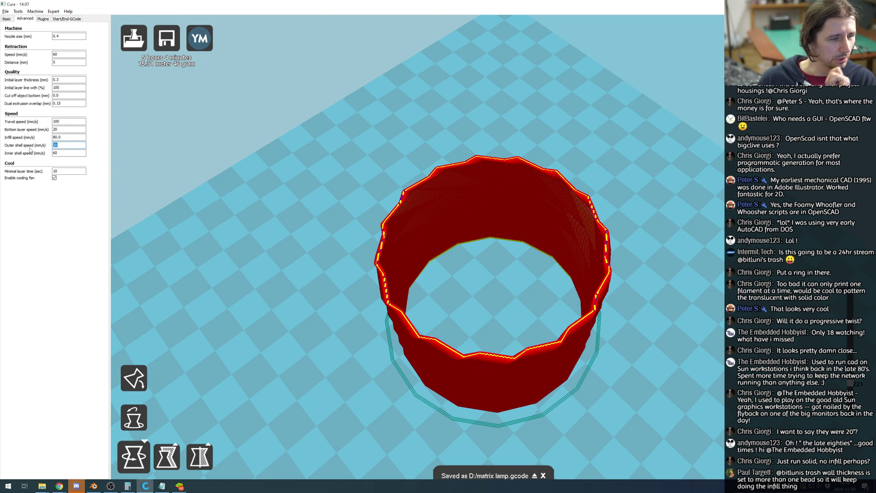
type("40")
key("Tab")
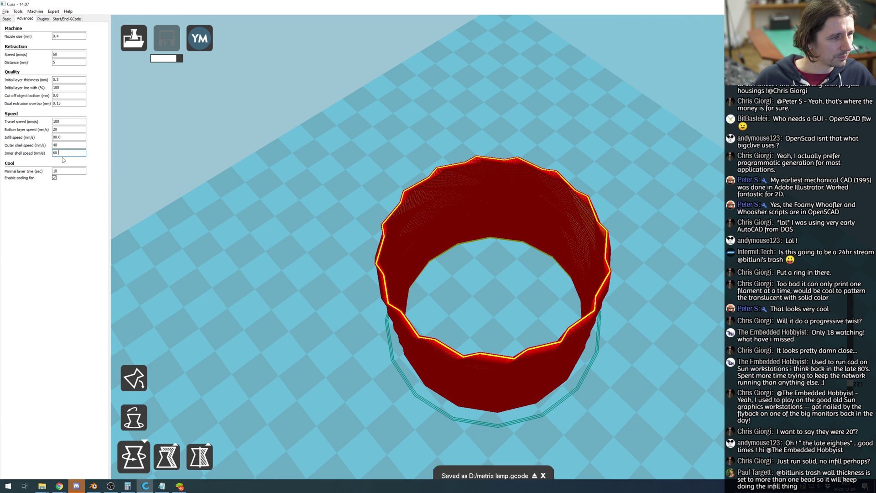
key("ctrl+a")
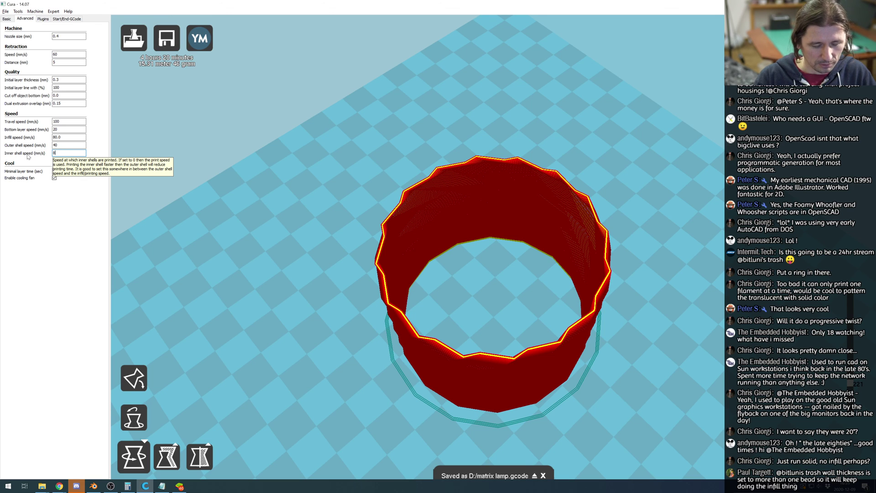
type("80")
key("Tab")
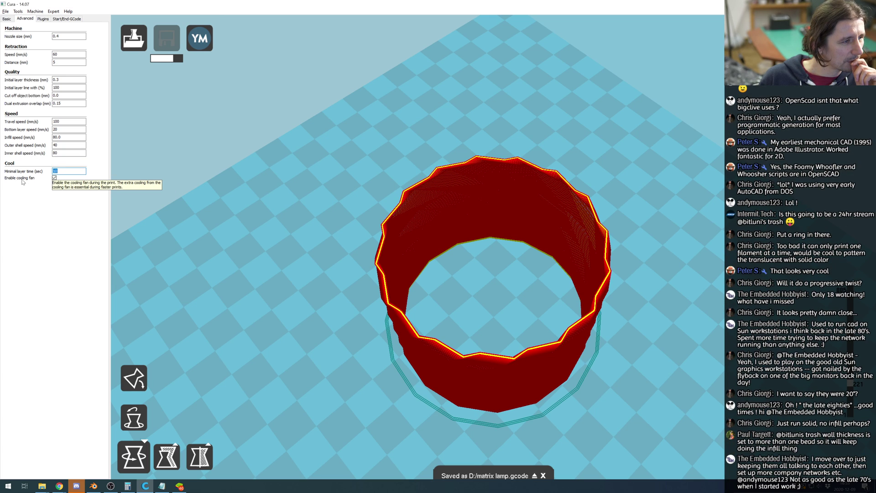
mouse_move(28, 173)
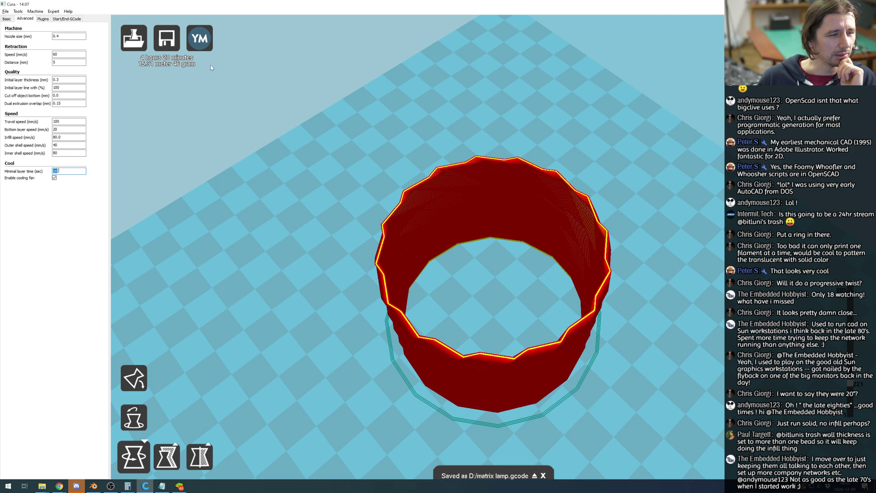
Check the re-sliced wall layers and lower the layer view down to the solid bottom of the lamp.
scroll(410, 191, "down", 2)
scroll(544, 266, "up", 5)
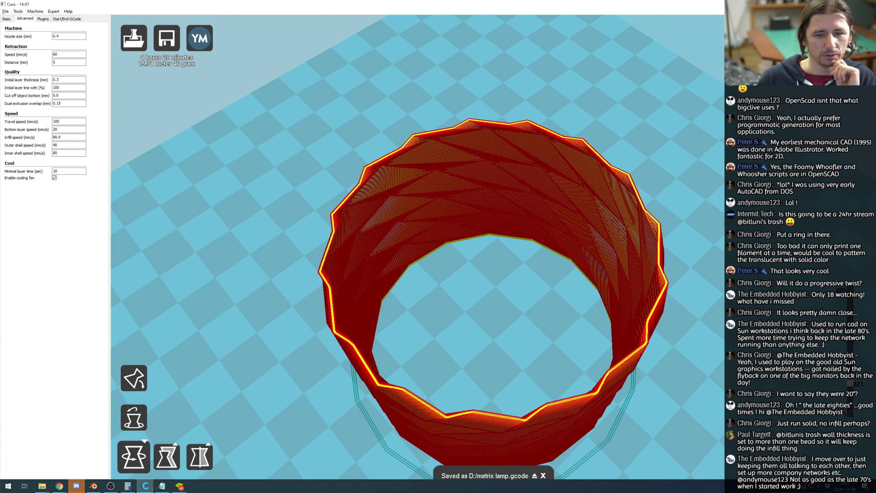
left_click_drag(850, 383, 853, 259)
left_click_drag(851, 290, 871, 443)
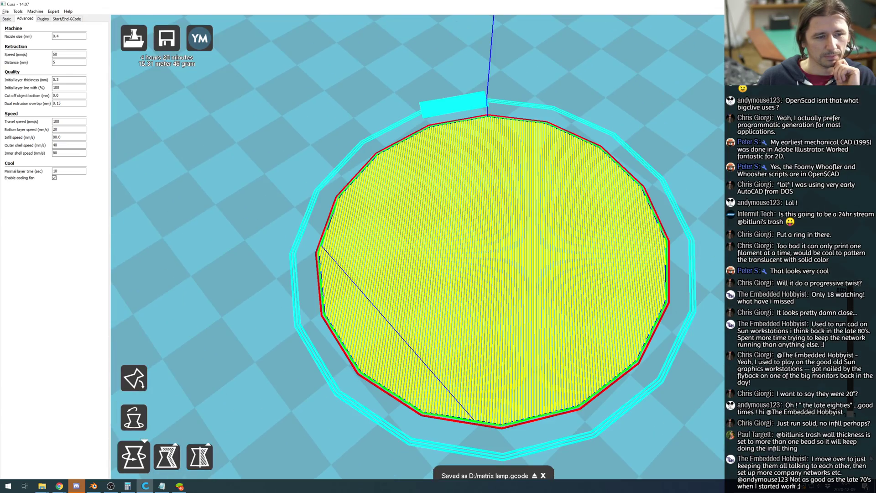
scroll(493, 270, "down", 1)
scroll(493, 269, "up", 4)
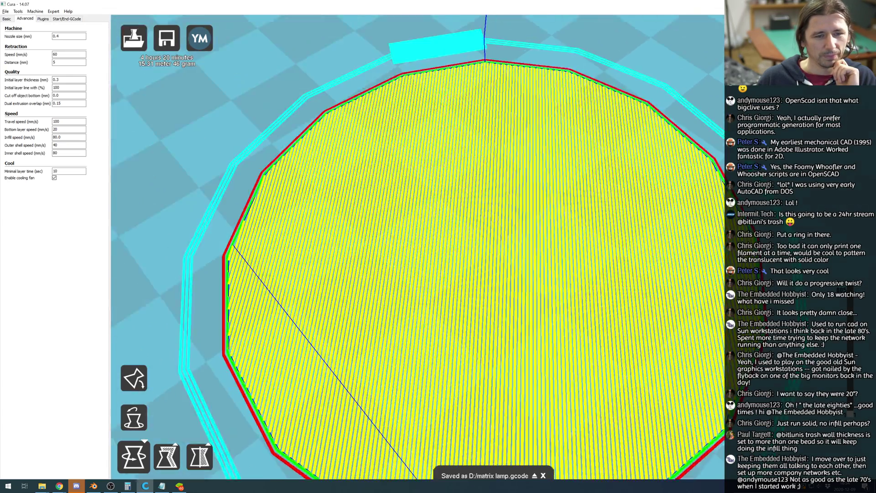
Examine the bottom layer's fill lines and outline up close from a low angle.
scroll(493, 269, "down", 5)
right_click_drag(492, 269, 421, 241)
right_click_drag(680, 265, 661, 266)
scroll(630, 262, "up", 5)
scroll(630, 262, "up", 3)
scroll(630, 262, "down", 2)
scroll(625, 280, "up", 3)
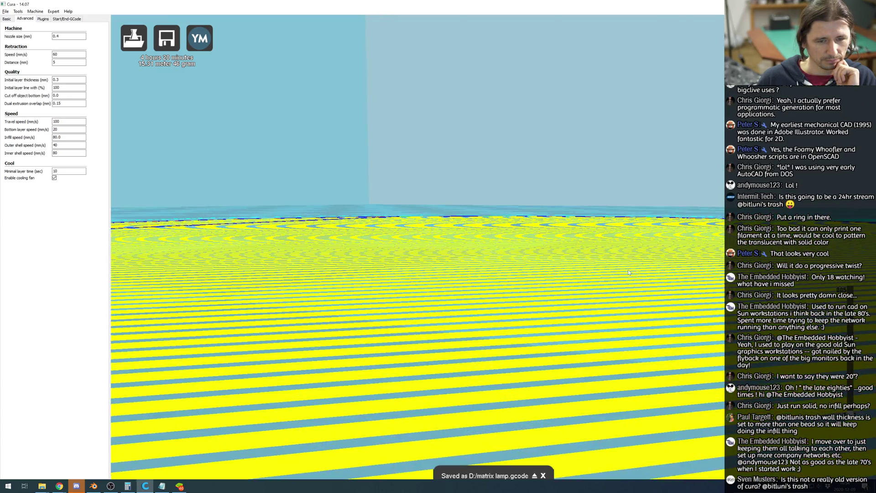
scroll(634, 279, "down", 4)
right_click_drag(634, 279, 630, 300)
scroll(631, 300, "down", 3)
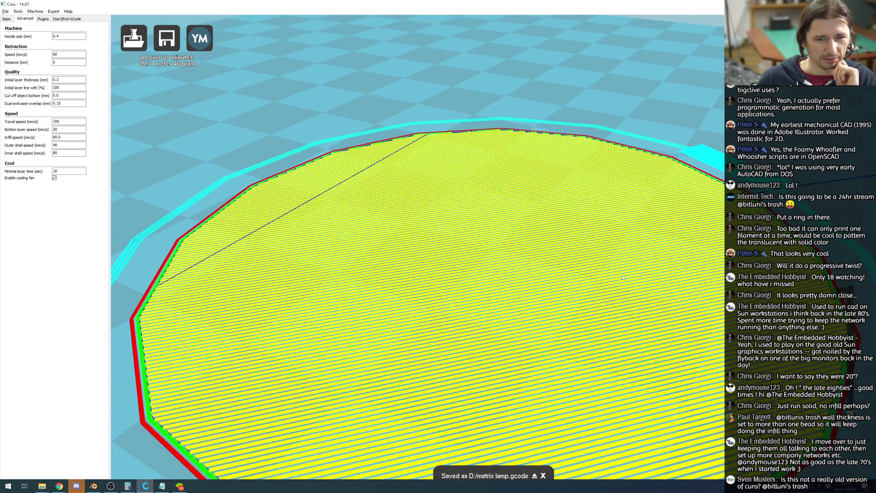
mouse_move(850, 414)
left_mouse_down()
mouse_move(852, 351)
mouse_move(853, 414)
left_mouse_up()
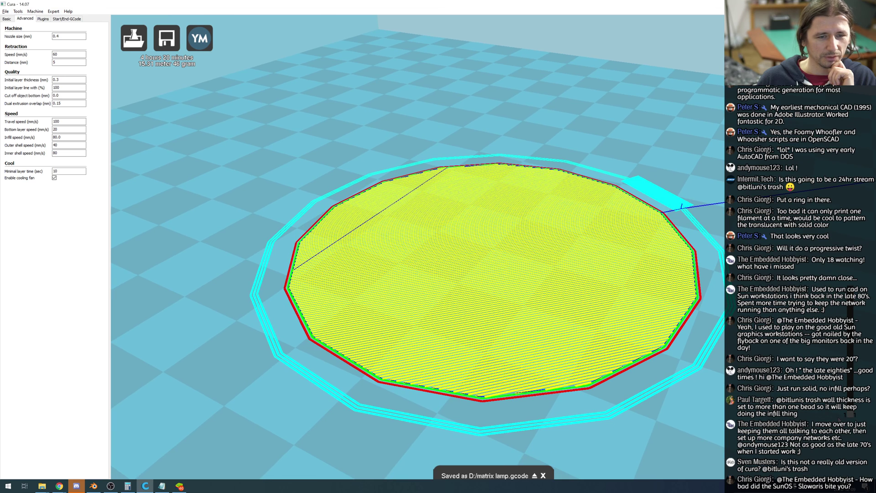
Switch to Blender and open the base mesh for editing in front view at its top edge ring.
left_click(93, 486)
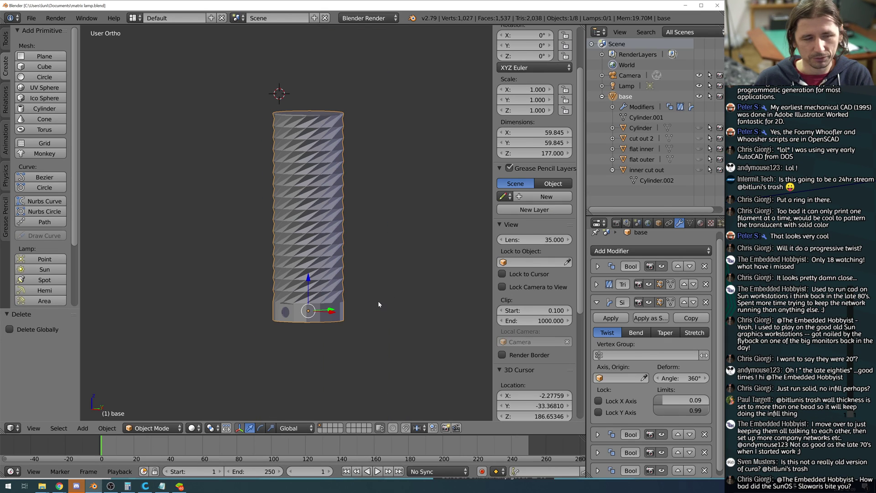
key("KP_1")
scroll(290, 82, "up", 6)
middle_click_drag(379, 116, 439, 345, "shift")
scroll(415, 55, "up", 5)
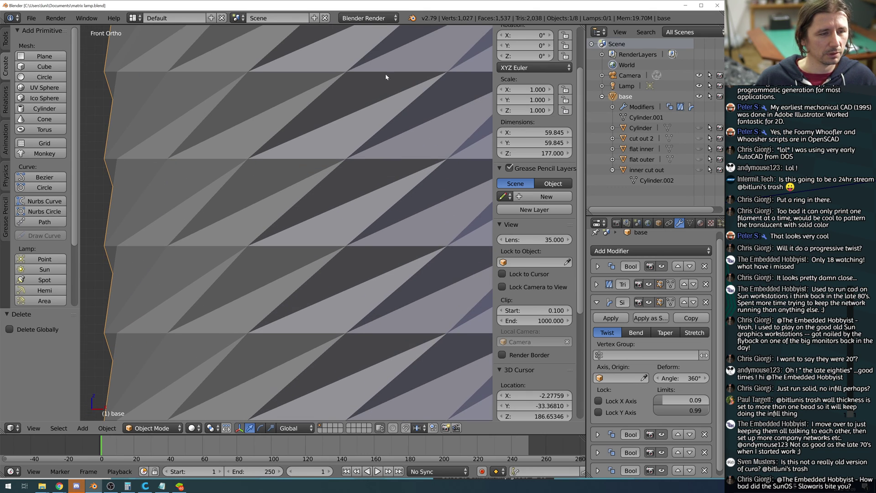
scroll(389, 74, "down", 3)
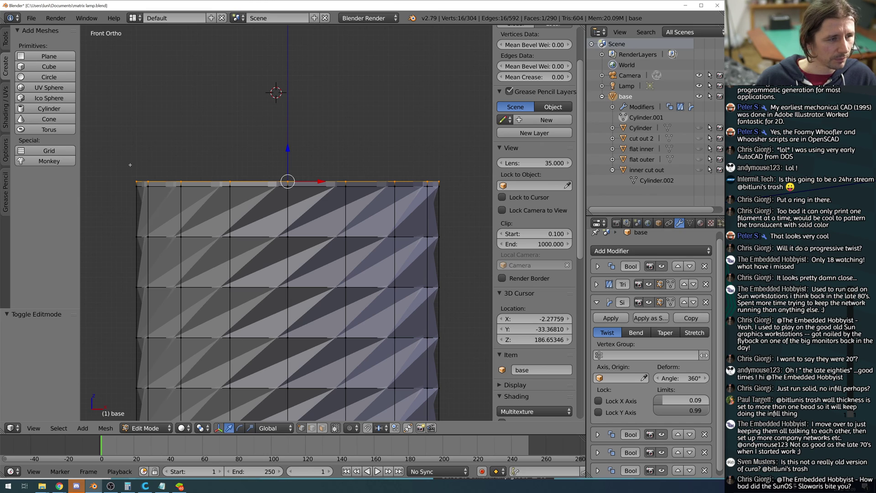
scroll(300, 145, "up", 5)
scroll(304, 152, "up", 2)
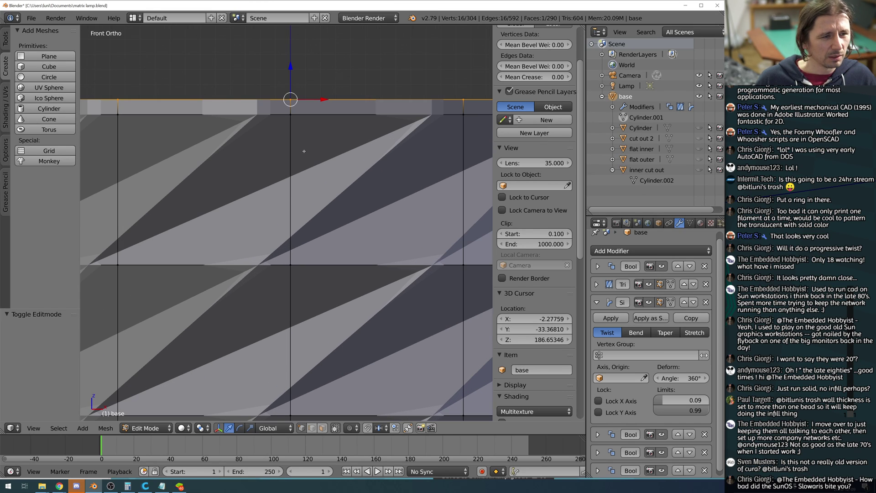
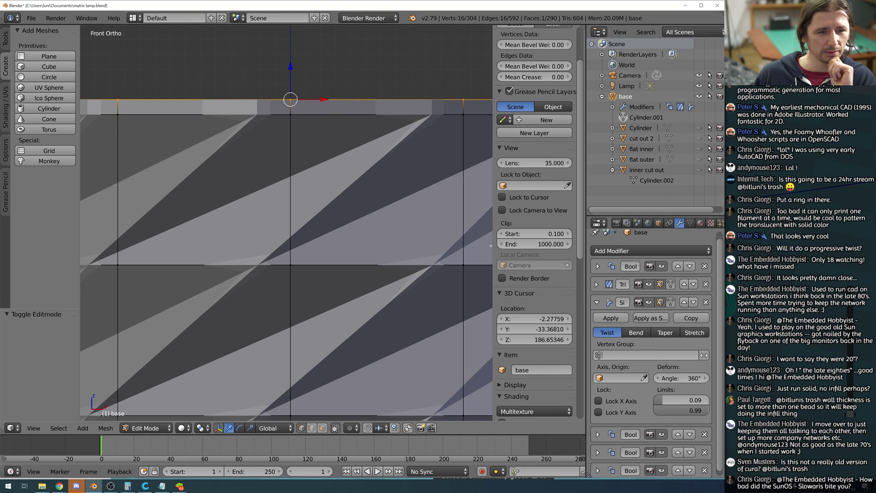
Set the median Z of the base's selected top vertices to 168.9 and finish editing the mesh.
scroll(562, 178, "up", 2)
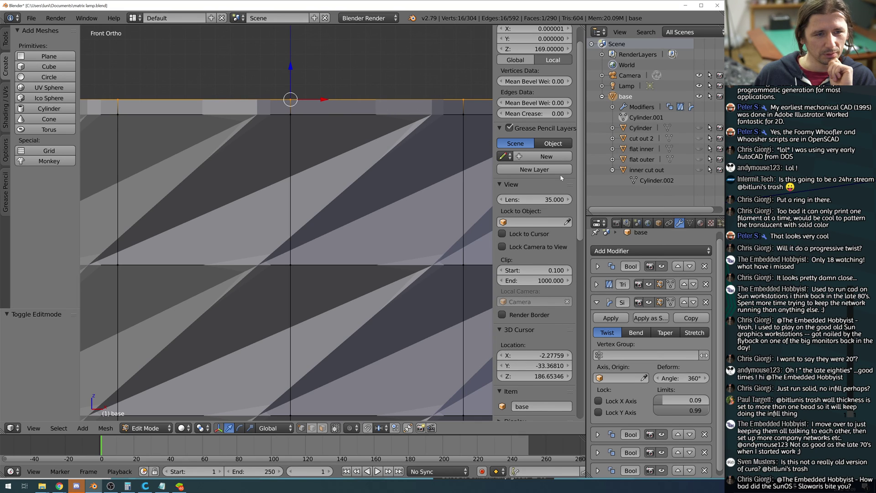
scroll(561, 177, "up", 2)
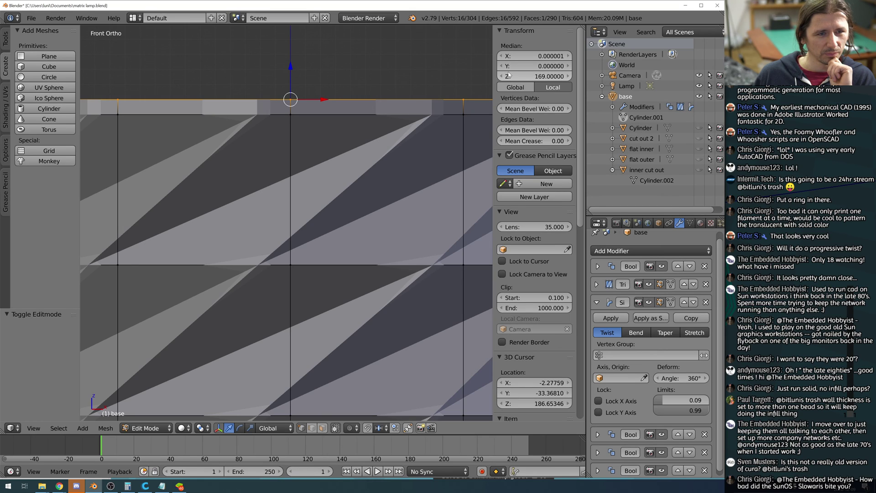
left_click(552, 80)
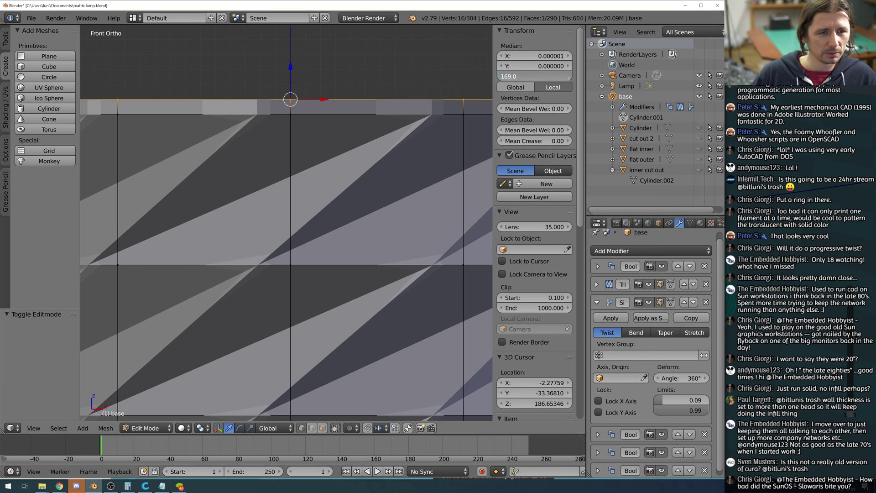
key("BackSpace")
key("BackSpace")
key("BackSpace")
type("8.0")
key("Return")
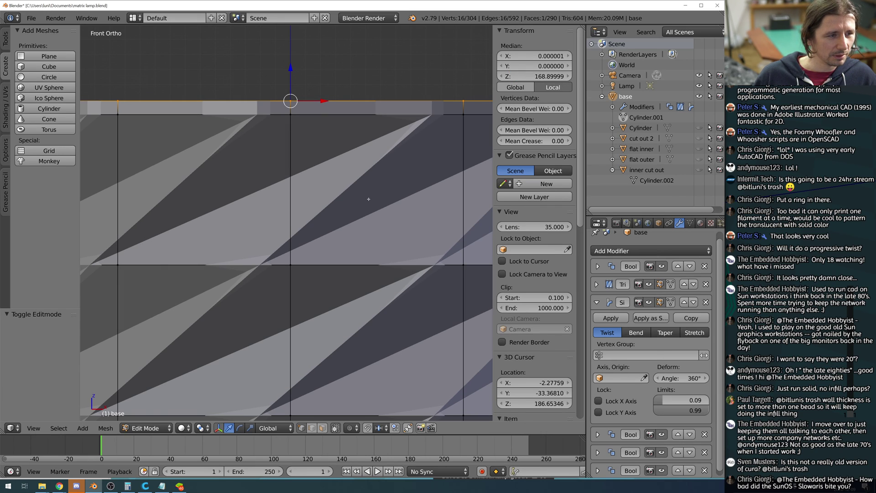
scroll(369, 199, "down", 6)
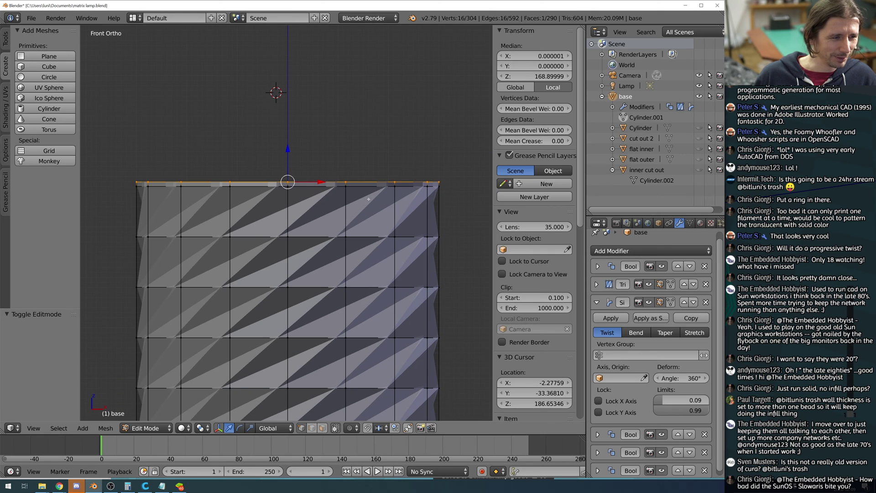
scroll(369, 199, "up", 5)
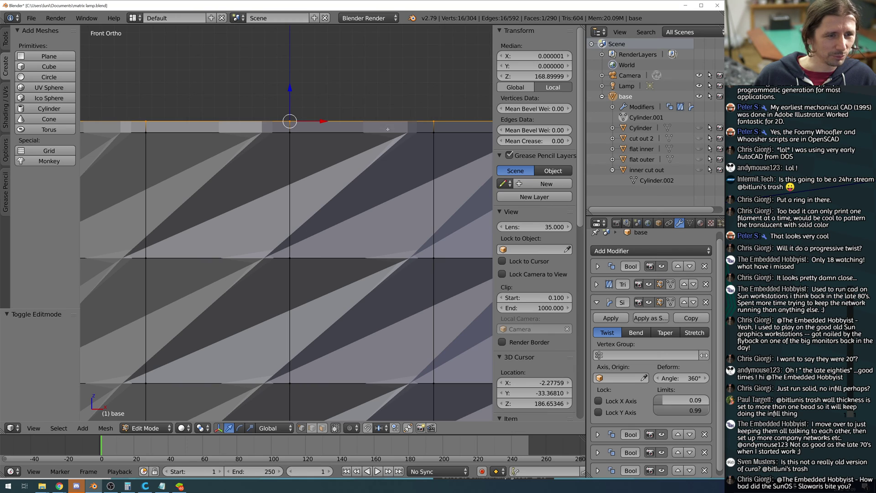
key("Tab")
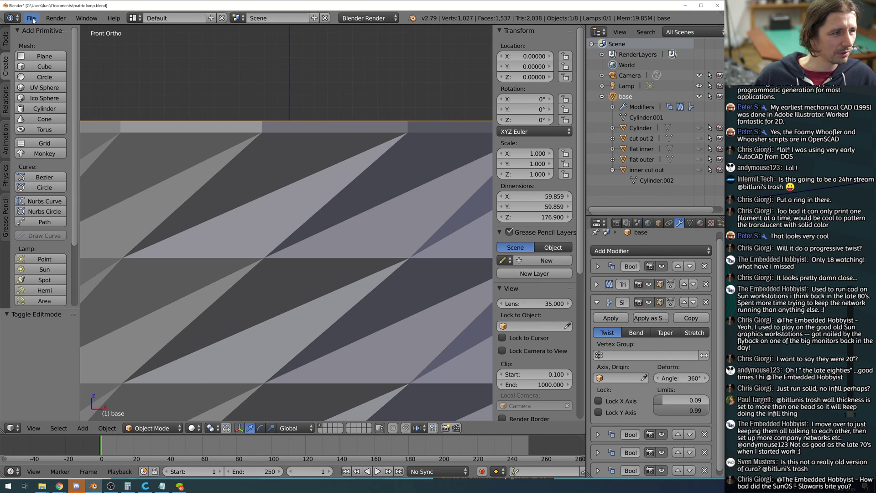
Export the selected base as an STL, overwriting matrix lamp.stl in the Documents folder.
scroll(271, 134, "down", 3)
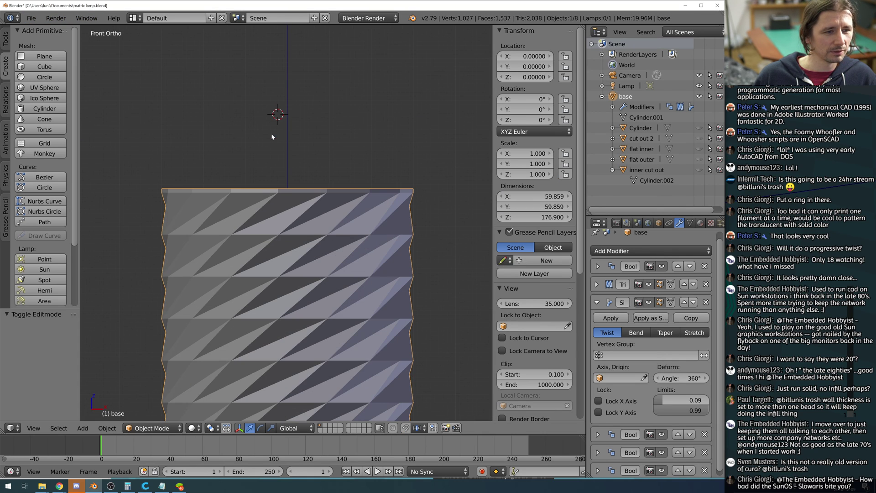
left_click(31, 18)
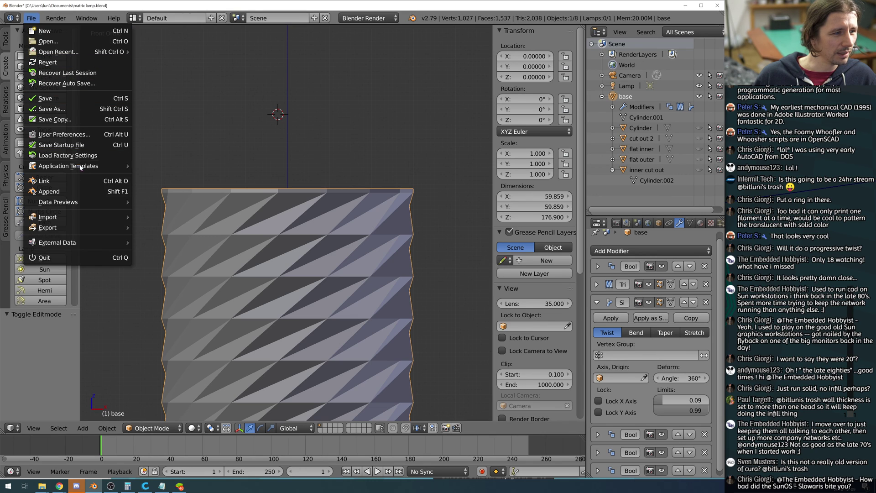
mouse_move(79, 227)
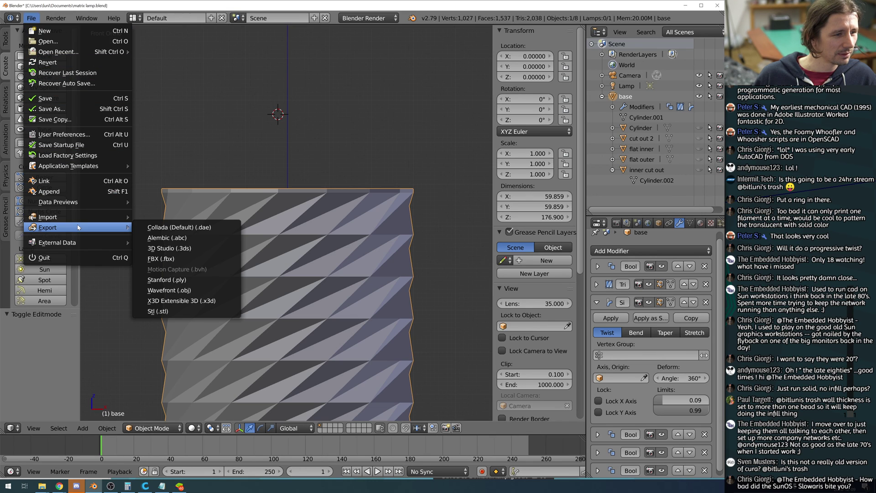
left_click(157, 311)
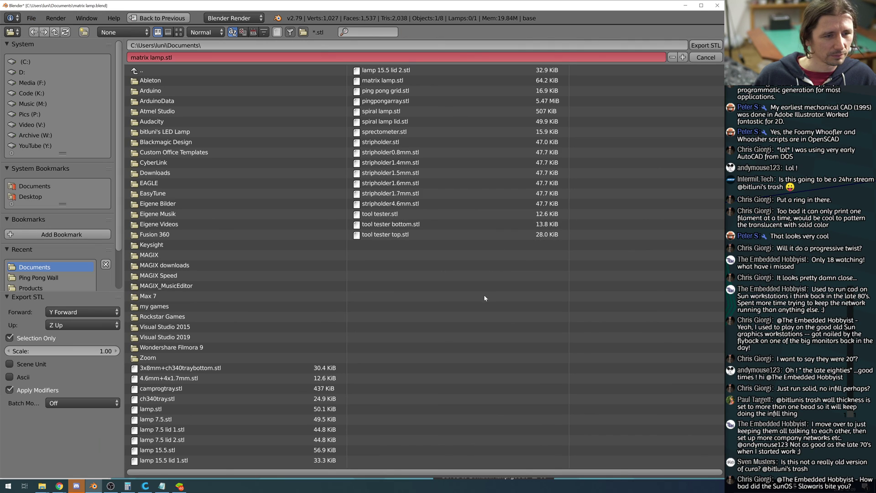
left_click(705, 46)
Return to Cura, reload all objects to bring in the updated lamp model, and activate the Rotate tool.
left_click(685, 5)
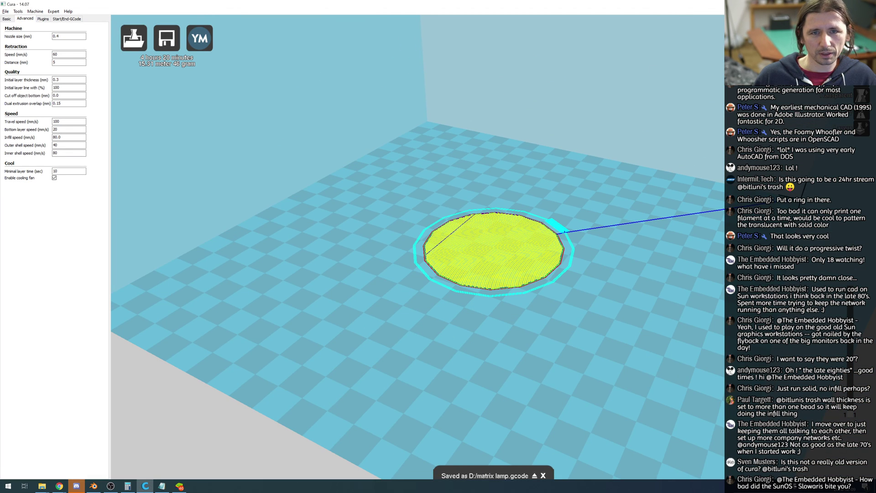
right_click(473, 255)
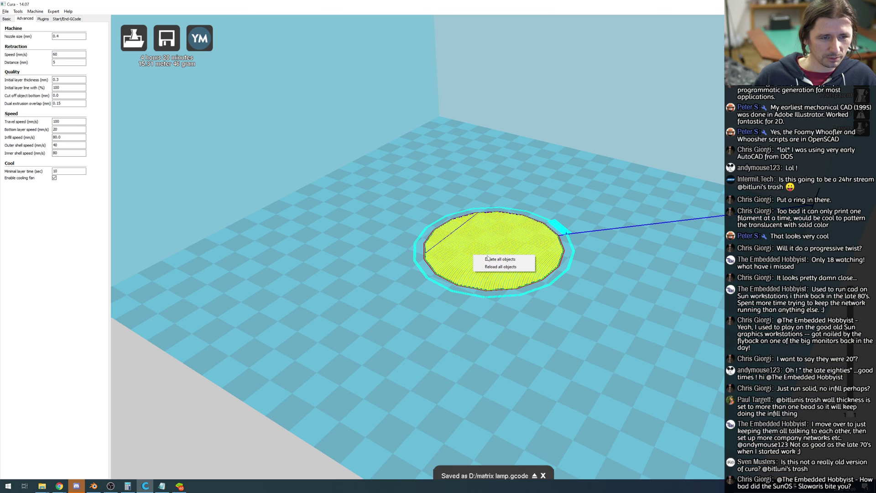
left_click(498, 268)
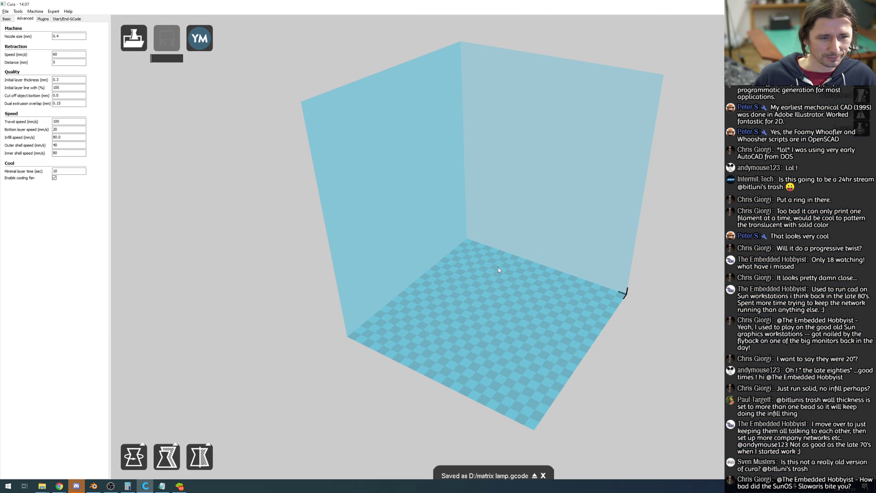
left_click(134, 463)
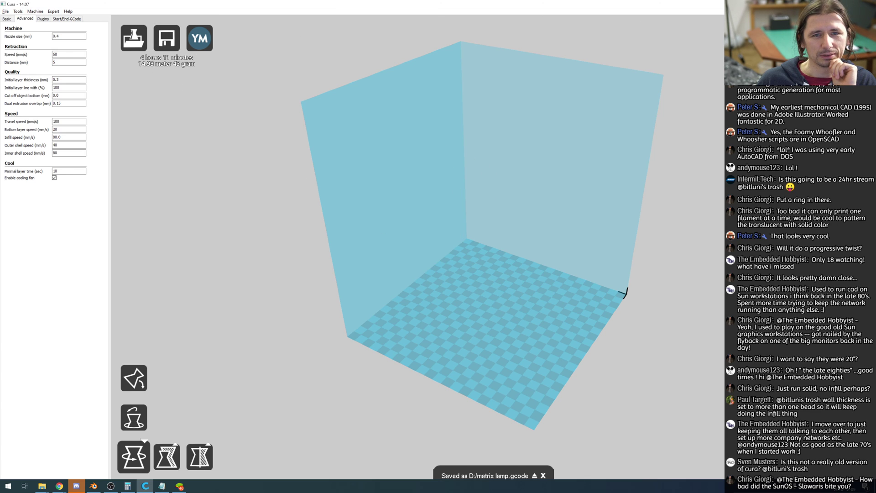
Switch to Blender, set the median Z of the base's top edge vertices to 168.6, and finish editing the mesh.
left_click(824, 4)
key("alt+Tab")
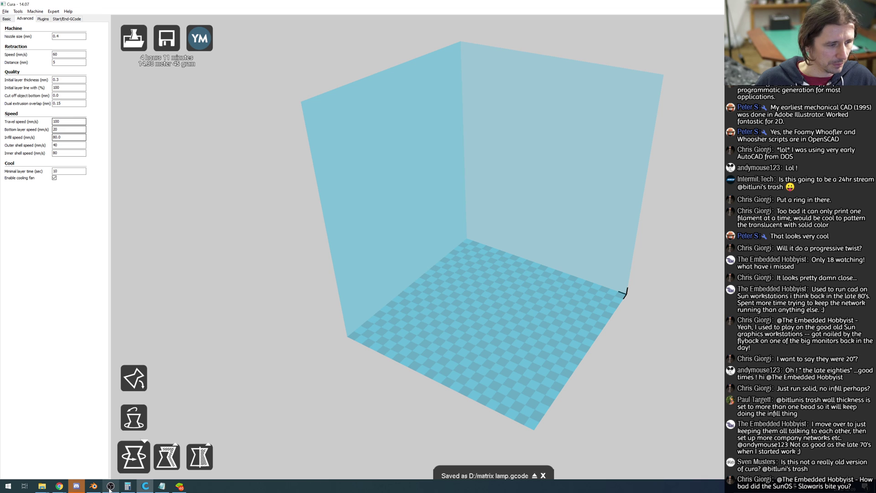
left_click(93, 486)
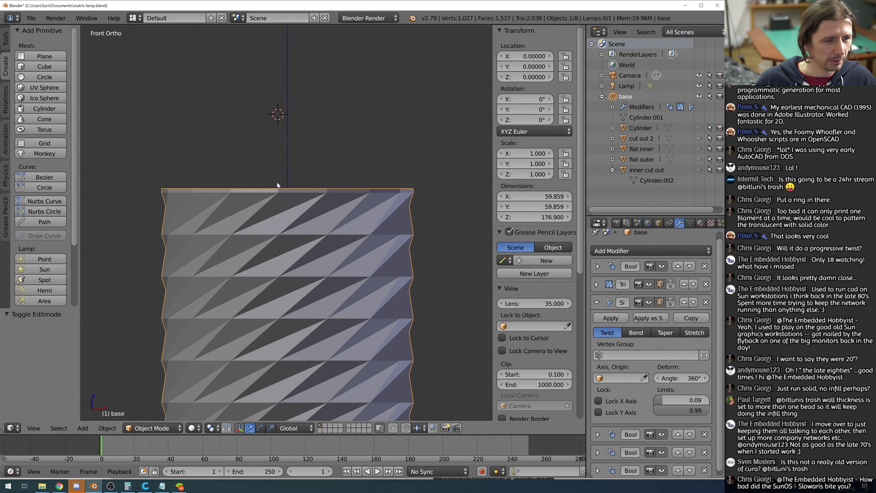
scroll(279, 178, "up", 3)
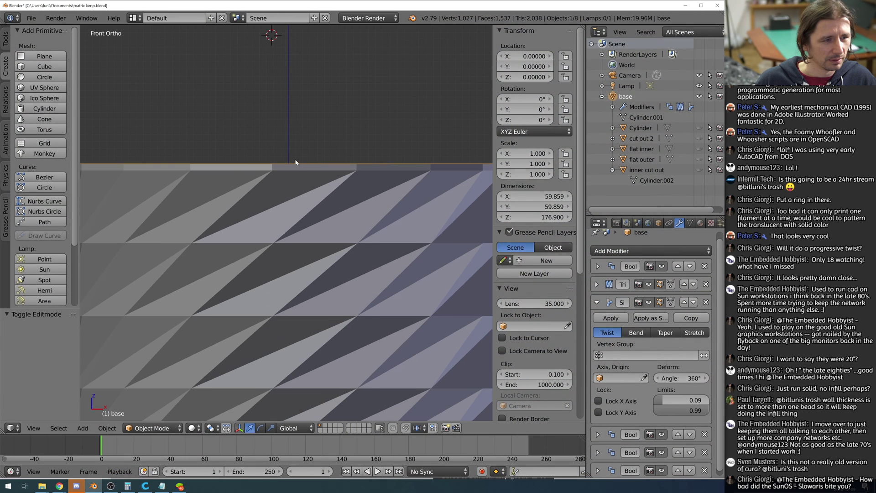
key("Tab")
double_click(557, 76)
key("BackSpace")
type("6")
key("Return")
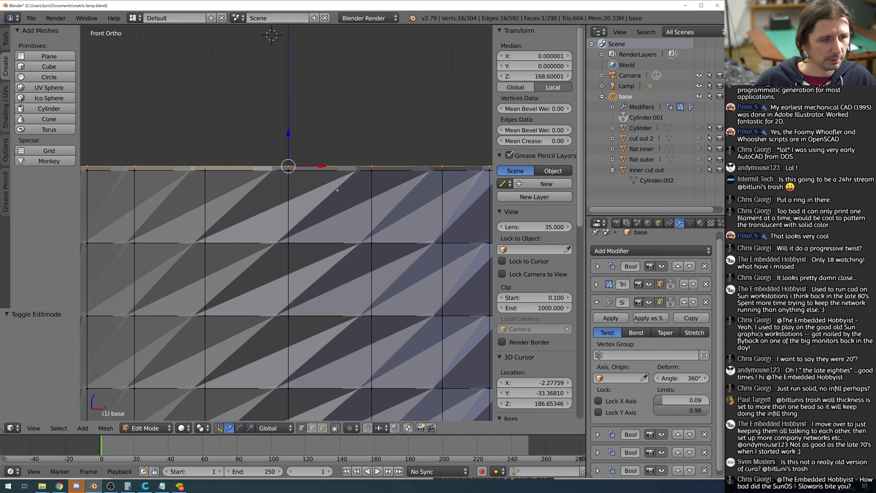
key("Tab")
Examine the shortened lamp base, checking its top rim and the twisted facets along its full height.
scroll(337, 190, "down", 8)
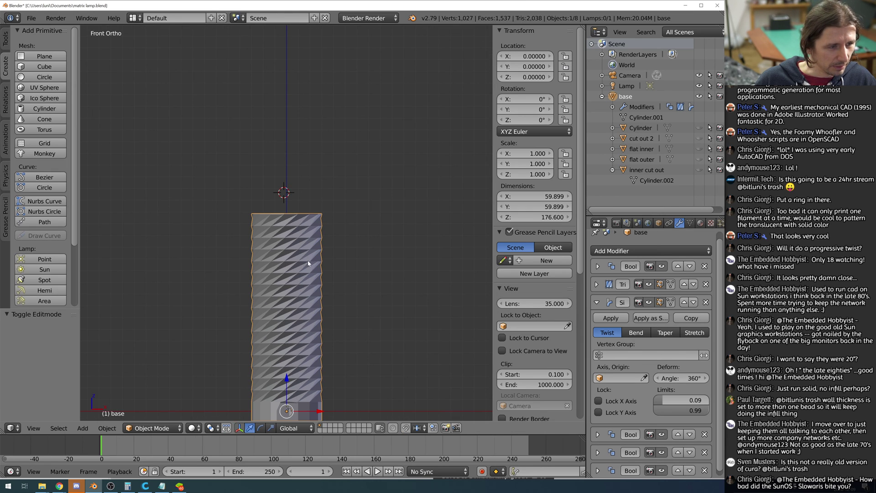
scroll(309, 261, "up", 8)
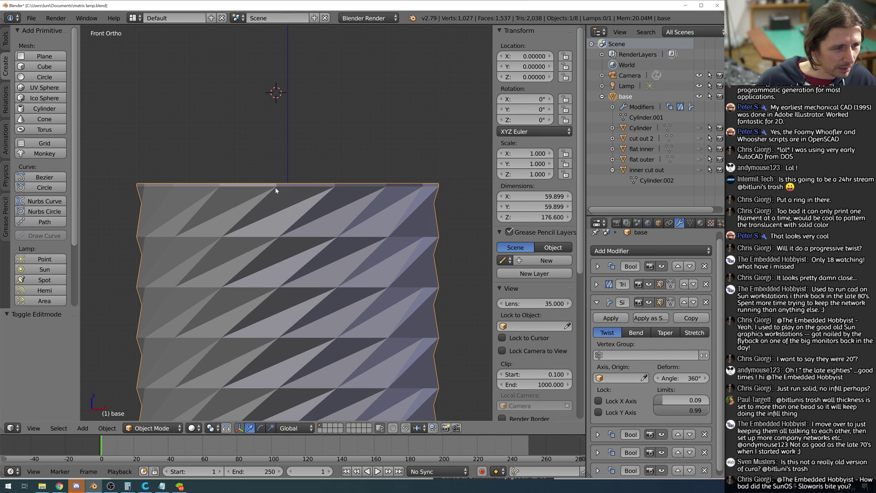
scroll(276, 192, "up", 4)
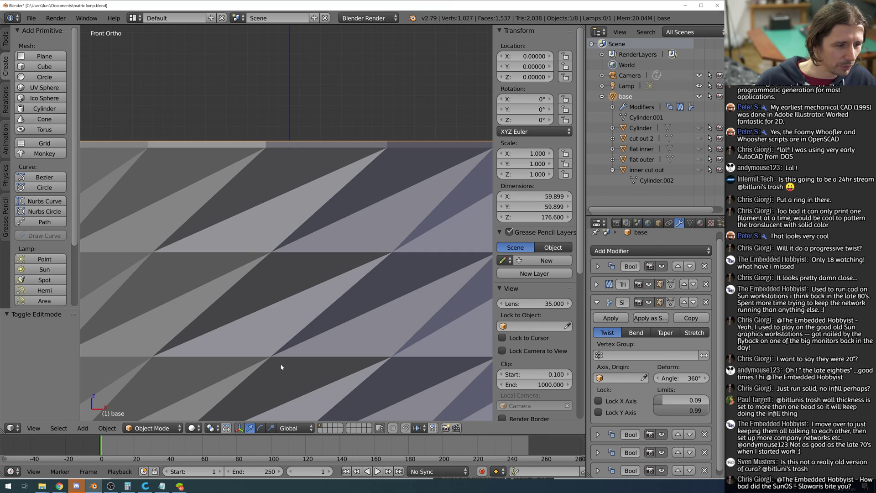
scroll(280, 367, "down", 10)
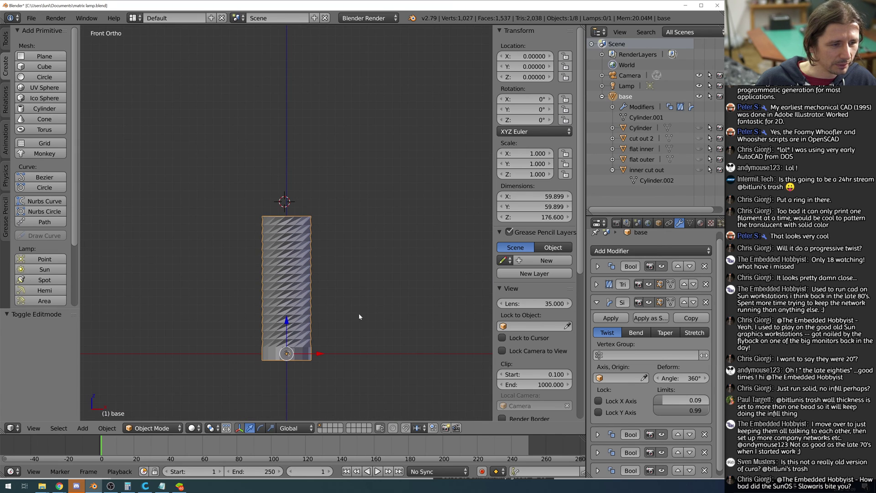
middle_click_drag(360, 316, 423, 255, "shift")
scroll(358, 228, "up", 5)
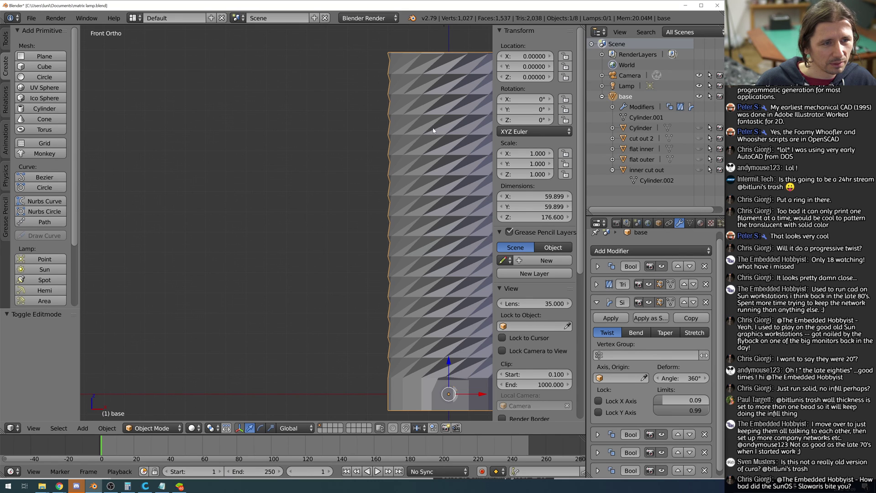
middle_click_drag(311, 194, 320, 196)
key("KP_1")
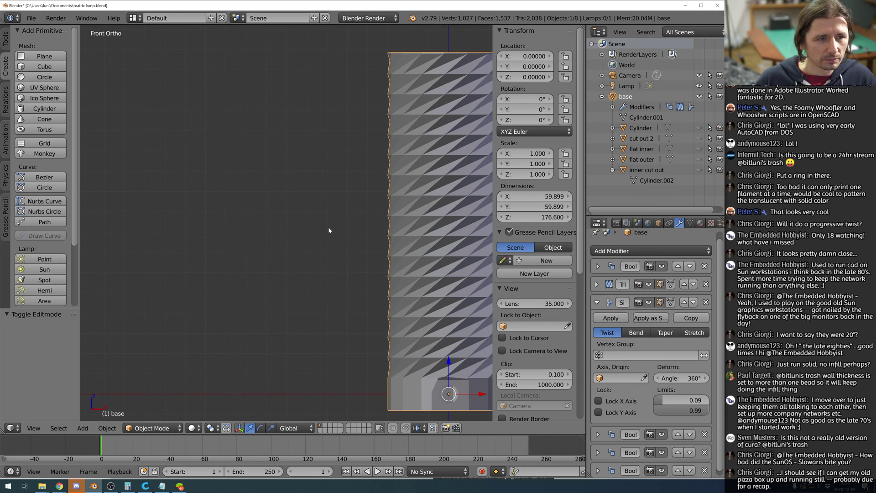
middle_click_drag(321, 228, 199, 206, "shift")
scroll(200, 208, "down", 4)
scroll(301, 149, "up", 4)
scroll(383, 196, "up", 2)
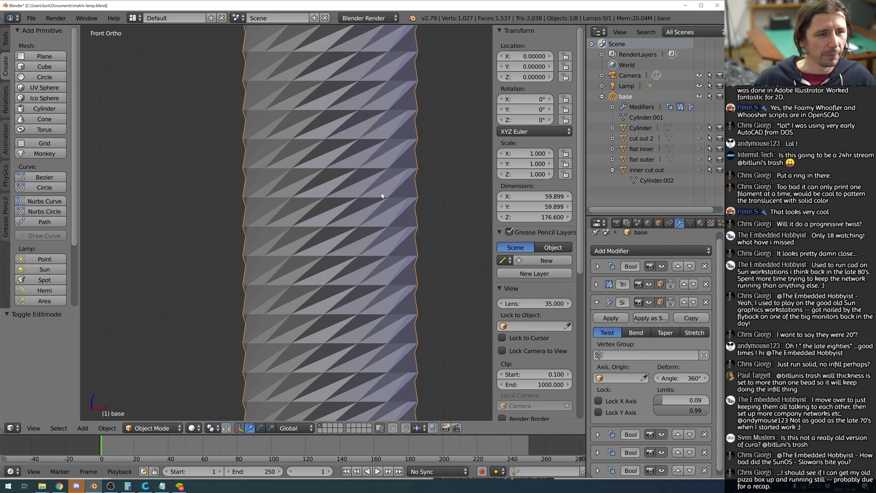
scroll(381, 191, "down", 4)
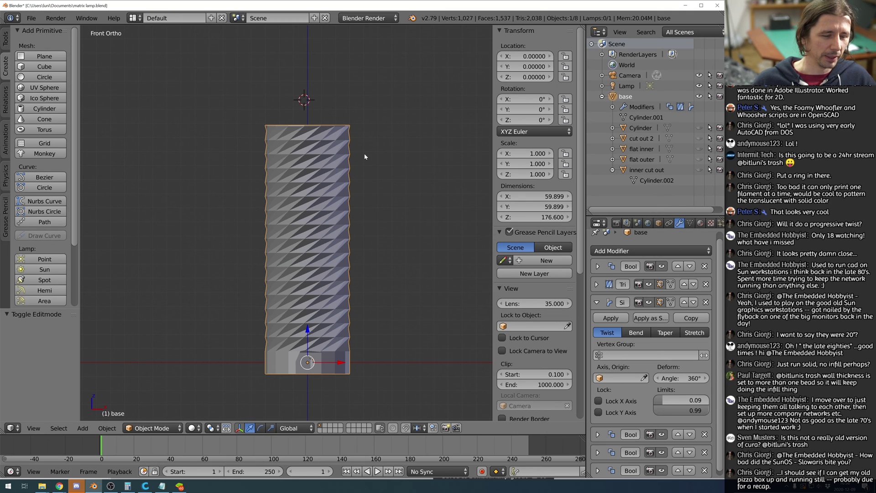
middle_click_drag(383, 197, 386, 163)
scroll(371, 259, "up", 5)
scroll(371, 259, "down", 5)
middle_click_drag(369, 253, 377, 274)
Save the Blender file, overwriting matrix lamp.blend.
key("ctrl+s")
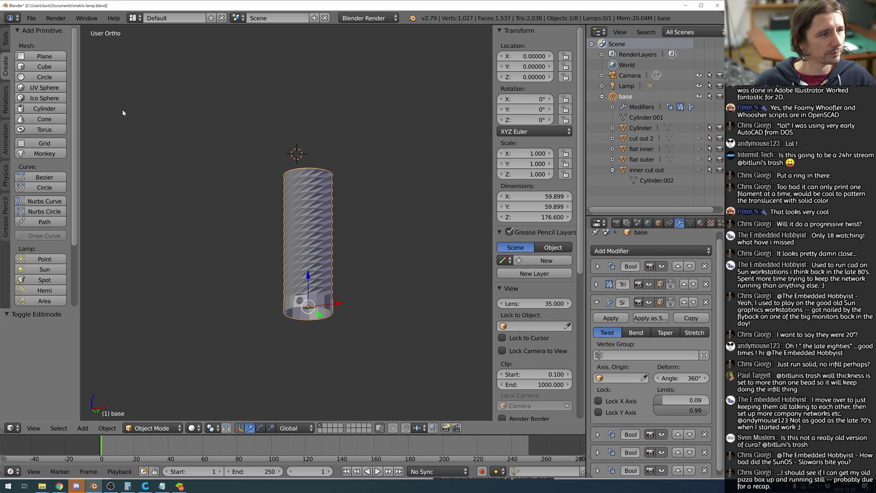
key("ctrl+s")
left_click(148, 163)
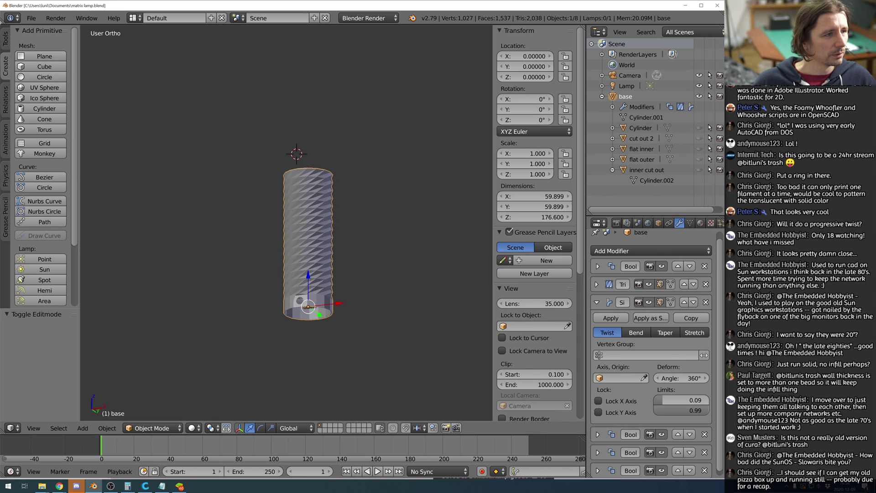
Export the selected base as an STL, overwriting matrix lamp.stl in the Documents folder.
left_click(32, 19)
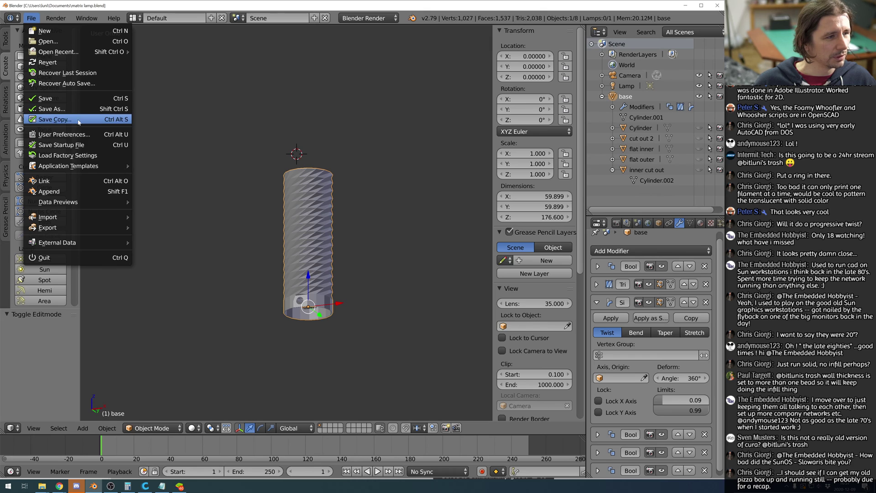
mouse_move(97, 226)
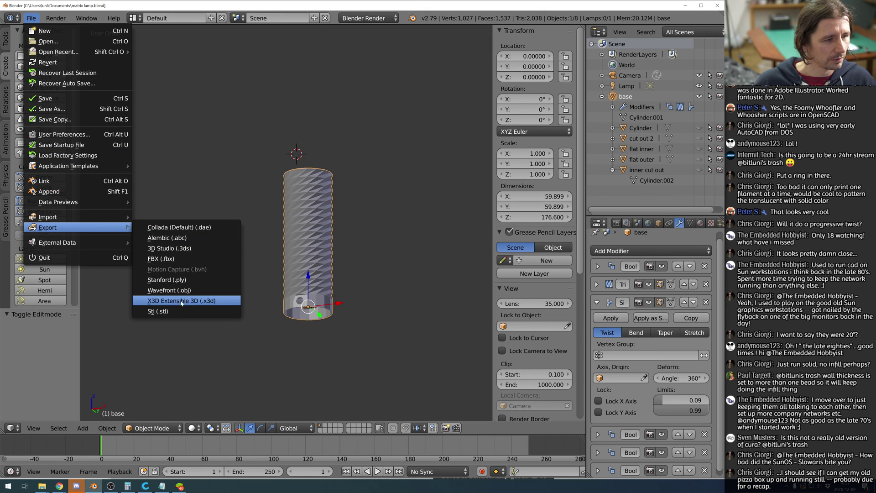
left_click(177, 354)
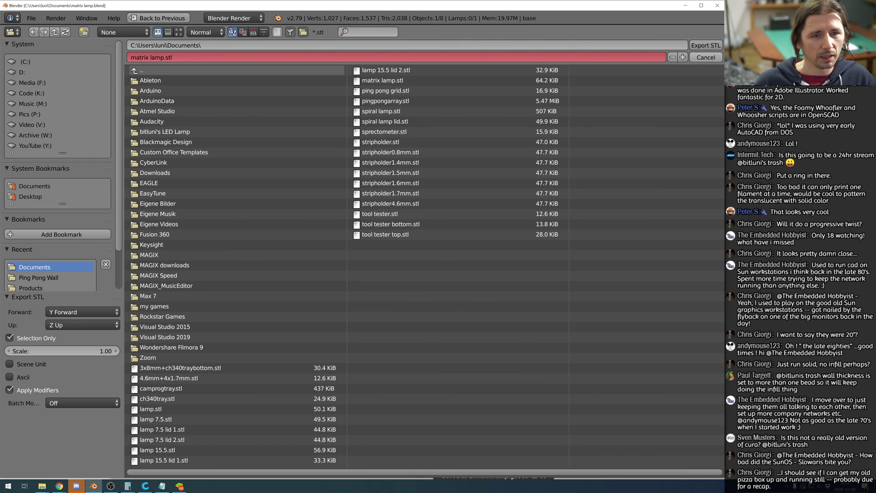
left_click(705, 45)
scroll(336, 196, "up", 5)
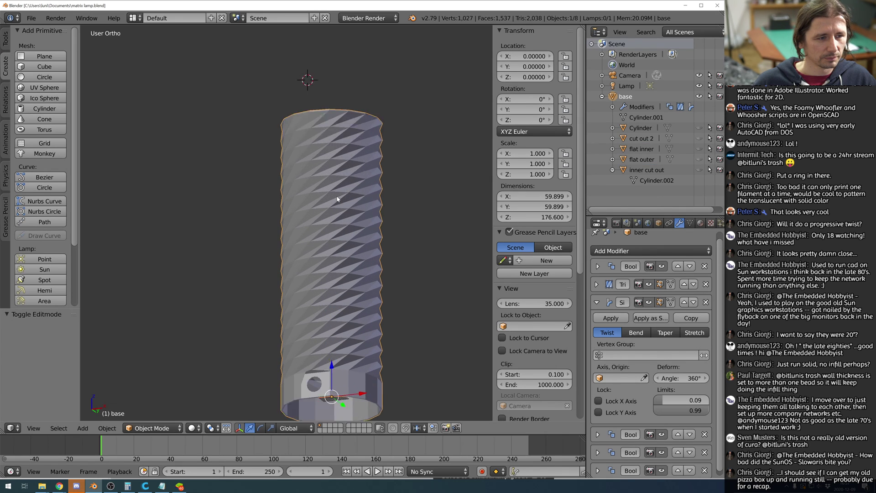
Switch to Cura and reload all objects to bring in the re-exported lamp model.
left_click(145, 486)
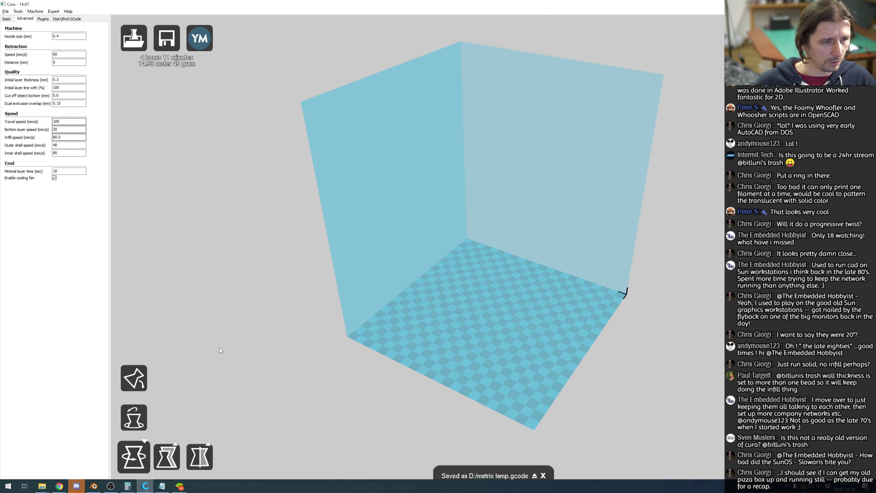
right_click(481, 316)
left_click(487, 318)
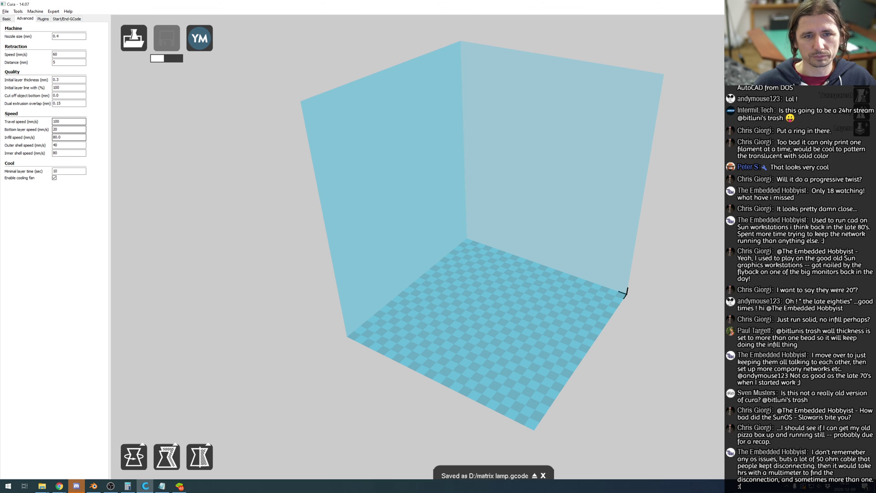
scroll(609, 215, "up", 3)
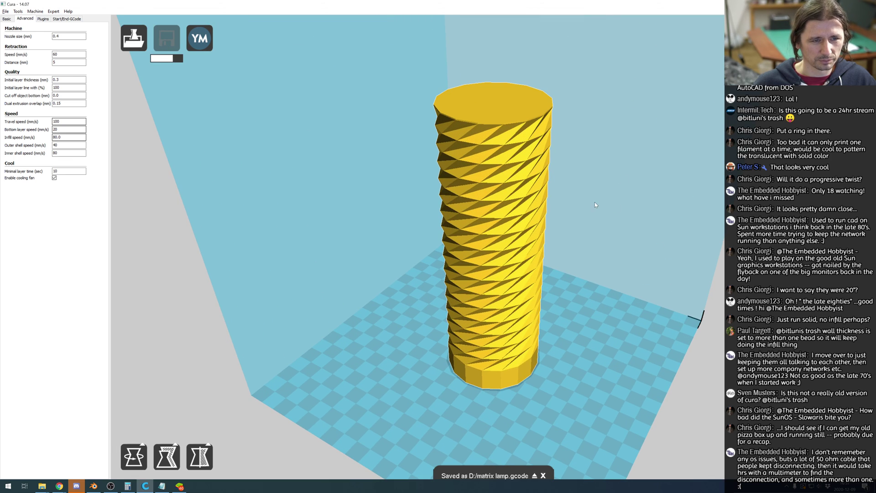
Rotate the lamp upside down so its open base ring faces up and it stands upright on the build plate.
left_click(134, 456)
left_click_drag(421, 46, 628, 384)
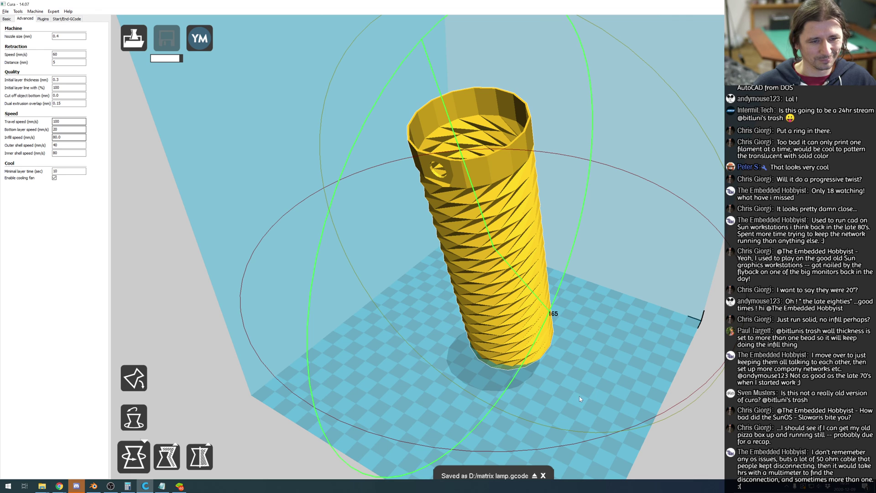
left_click_drag(580, 395, 552, 403)
scroll(552, 403, "down", 5)
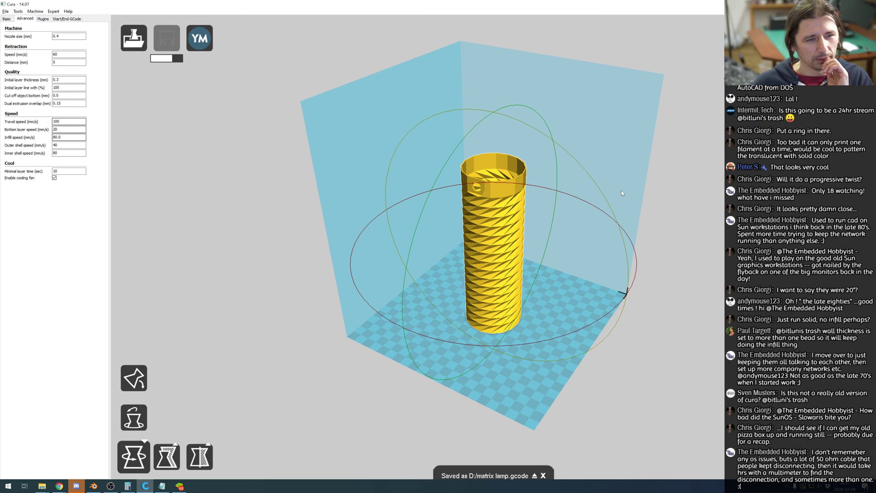
Try turning the lamp 30 degrees around its vertical axis.
scroll(629, 183, "up", 3)
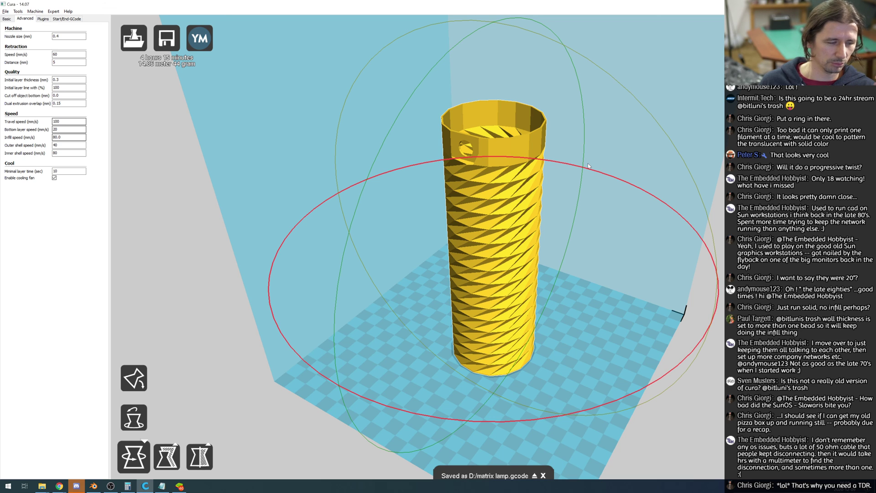
scroll(611, 239, "down", 2)
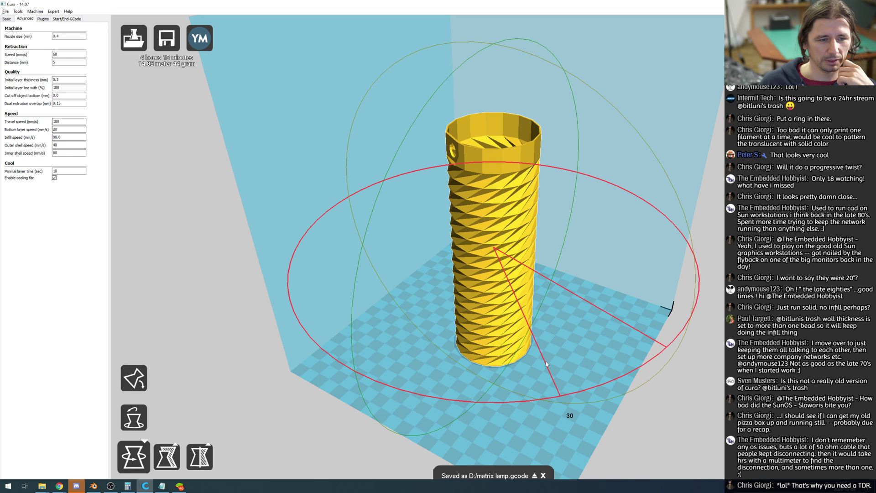
left_click(668, 343)
scroll(670, 340, "down", 5)
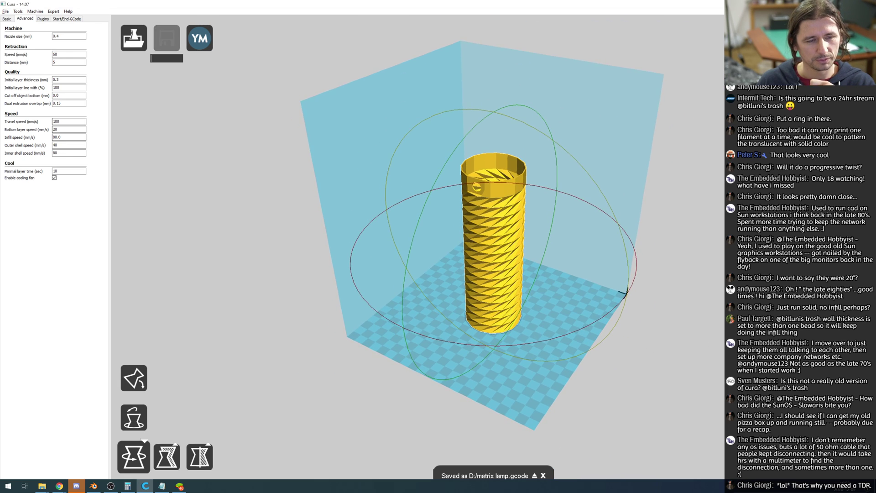
Inspect the lamp from the side and set the fill density to 100% in the basic print settings.
scroll(677, 304, "up", 1)
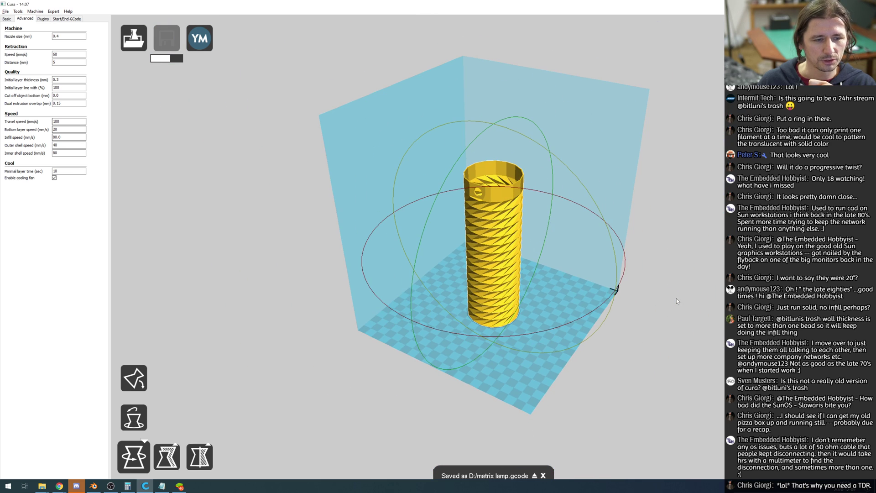
right_click_drag(614, 290, 672, 320)
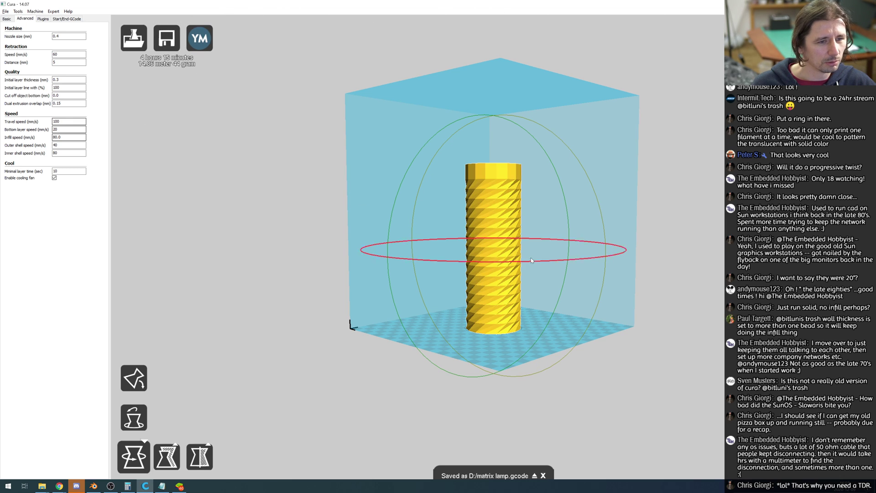
scroll(163, 59, "up", 5)
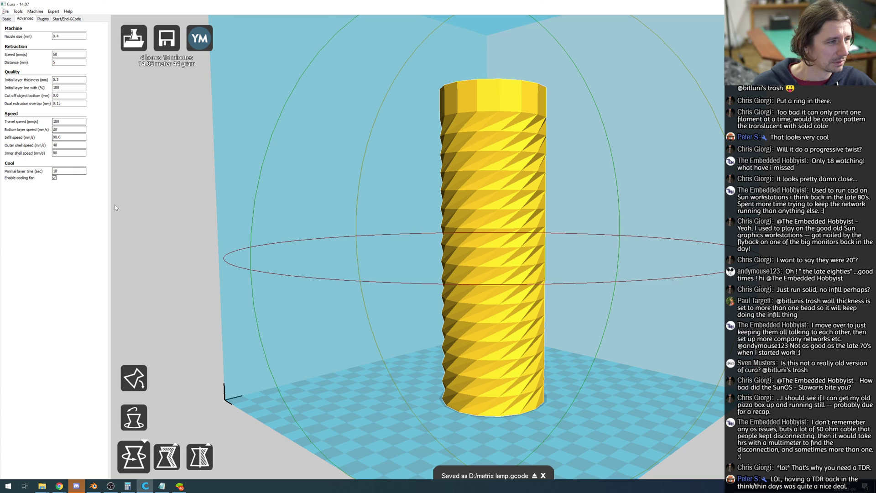
mouse_move(53, 145)
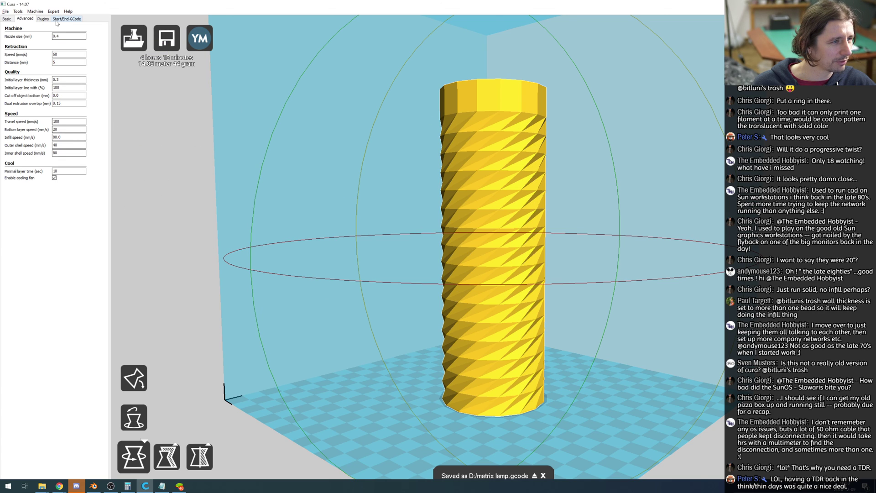
left_click(7, 18)
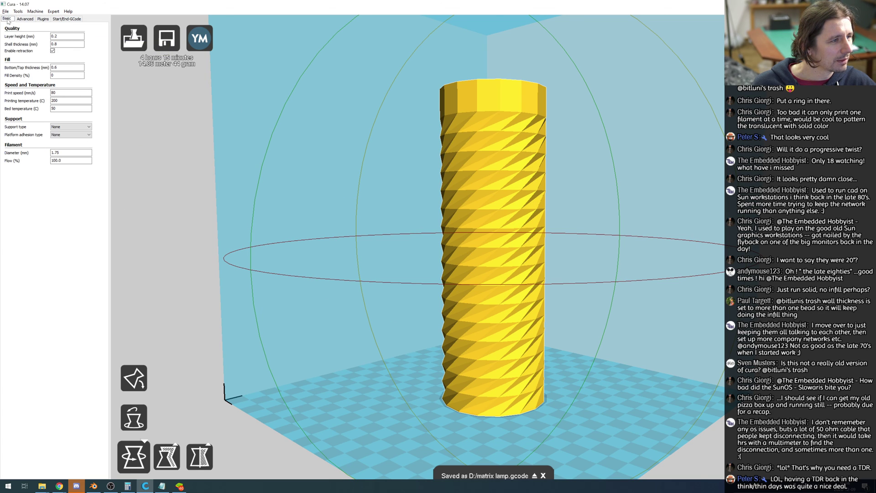
left_click(57, 75)
key("BackSpace")
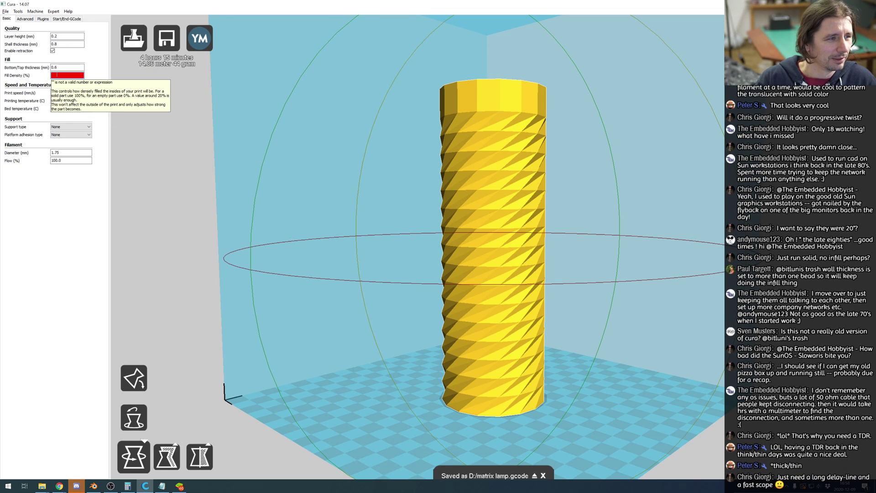
type("100")
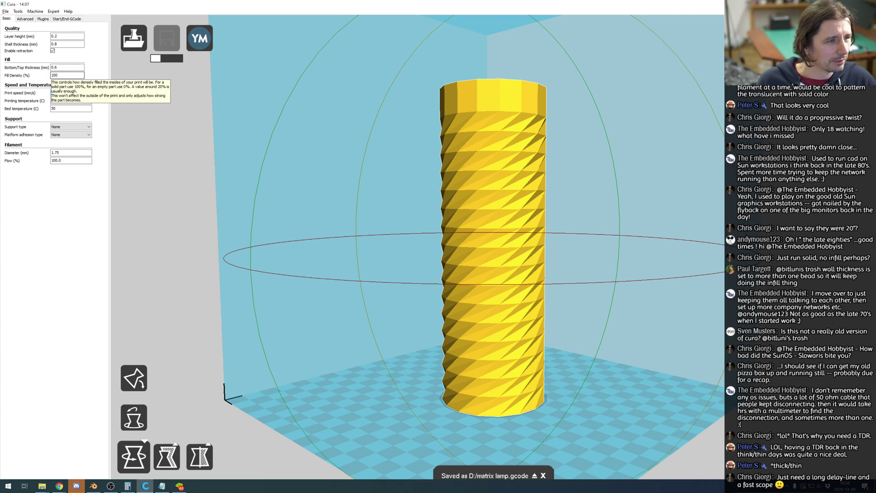
key("Tab")
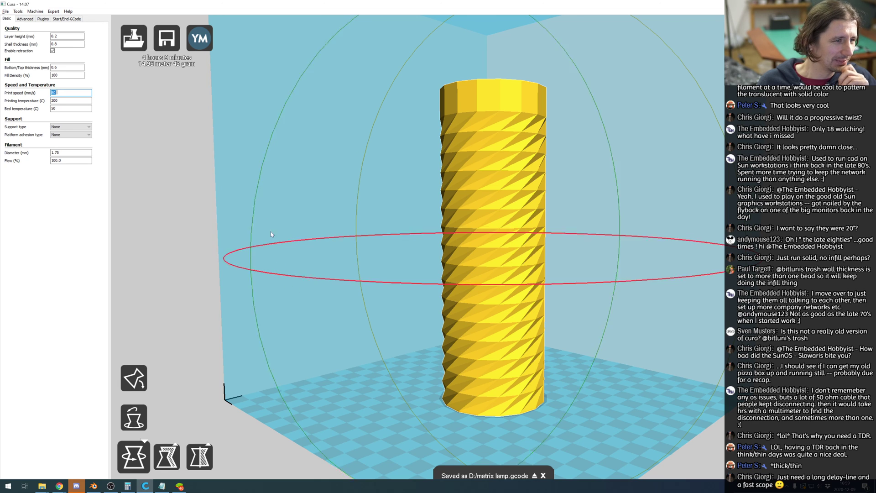
scroll(394, 130, "down", 3)
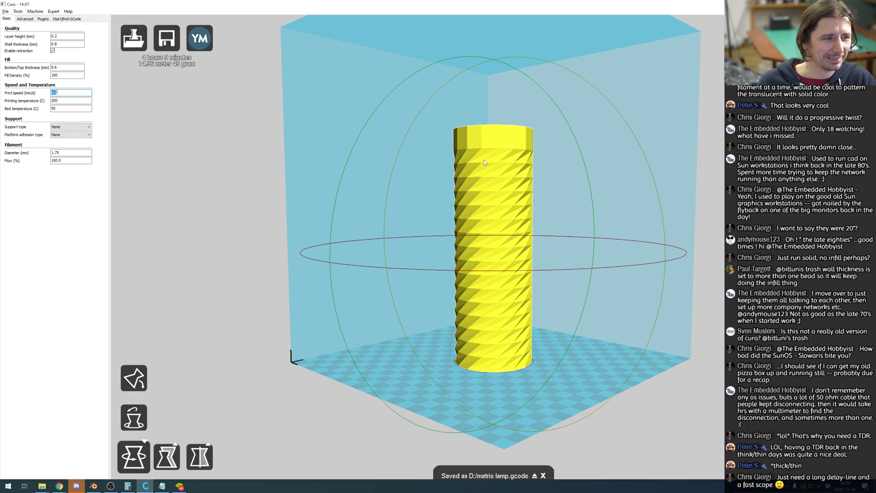
Examine the upright lamp from the side and from above, looking into its open base ring and twisted interior.
scroll(289, 185, "down", 2)
scroll(288, 184, "up", 3)
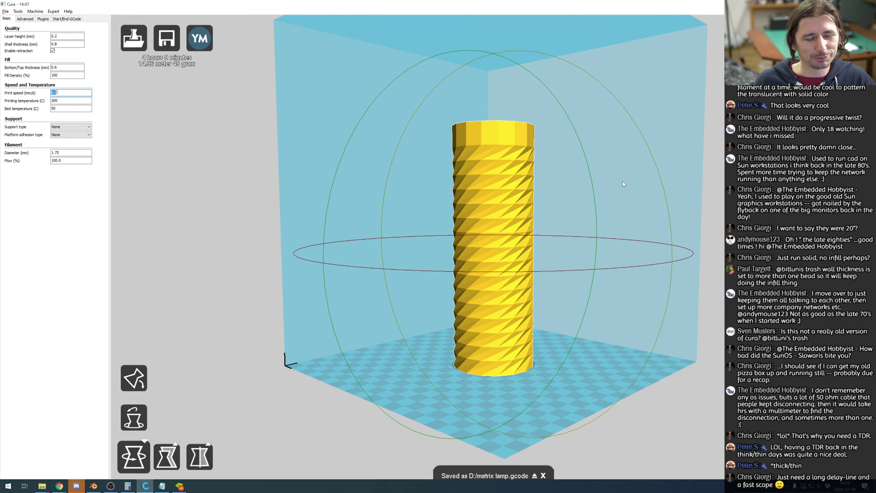
right_click_drag(642, 196, 534, 236)
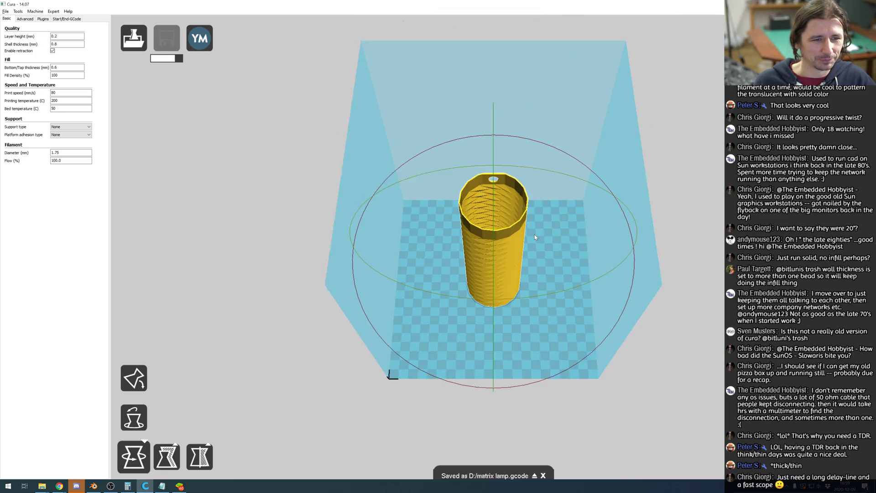
scroll(540, 237, "up", 4)
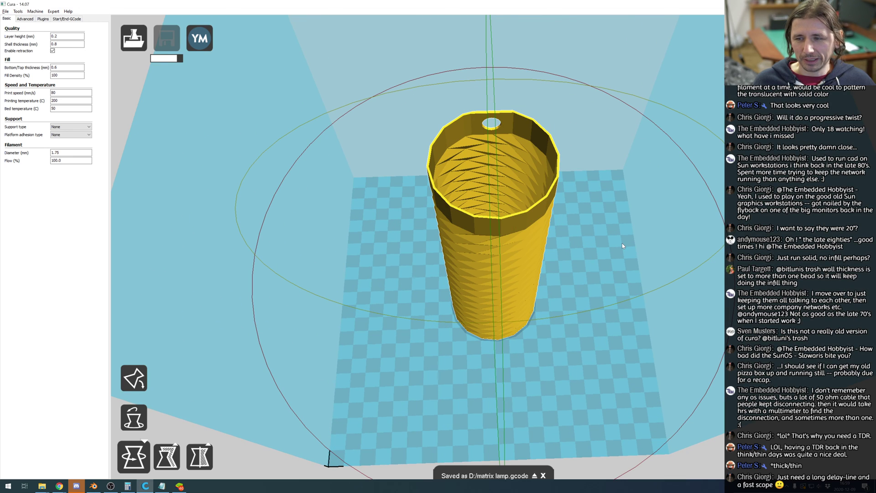
scroll(586, 240, "down", 4)
scroll(579, 240, "up", 6)
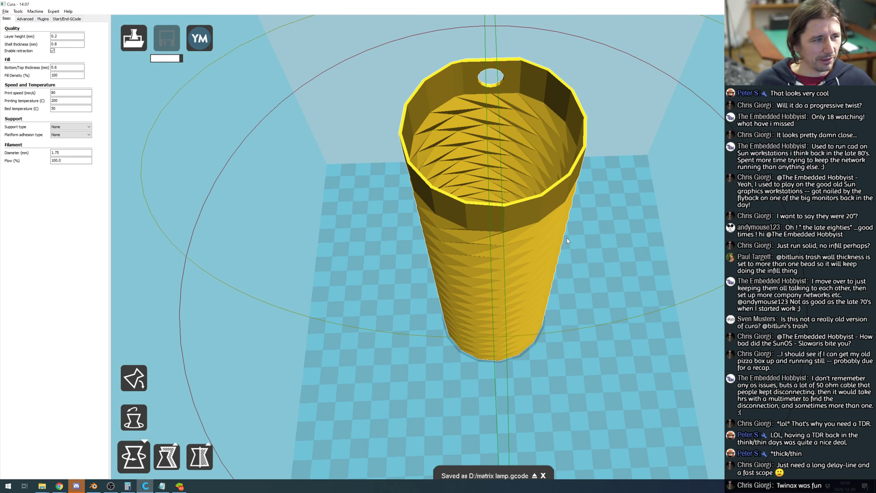
Widen the 3D view by narrowing the print settings area, and examine the lamp's base ring and round side hole from around the model.
left_click_drag(110, 240, 54, 240)
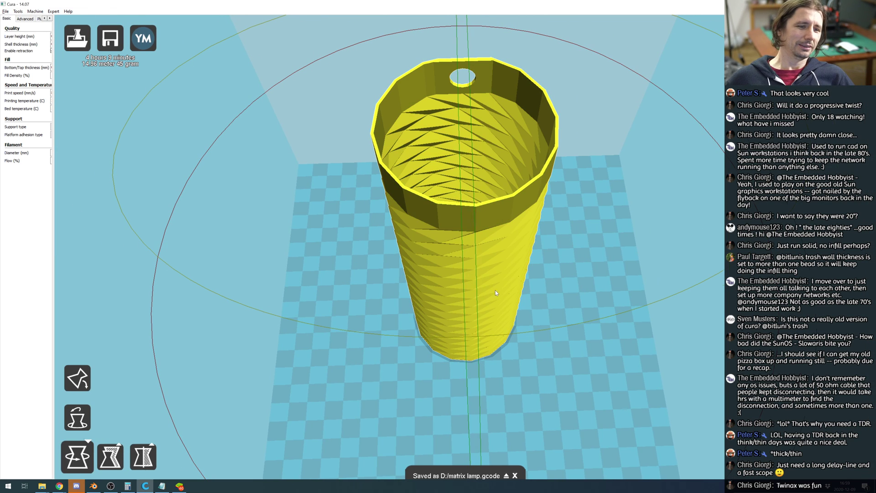
scroll(495, 290, "up", 3)
scroll(495, 291, "down", 3)
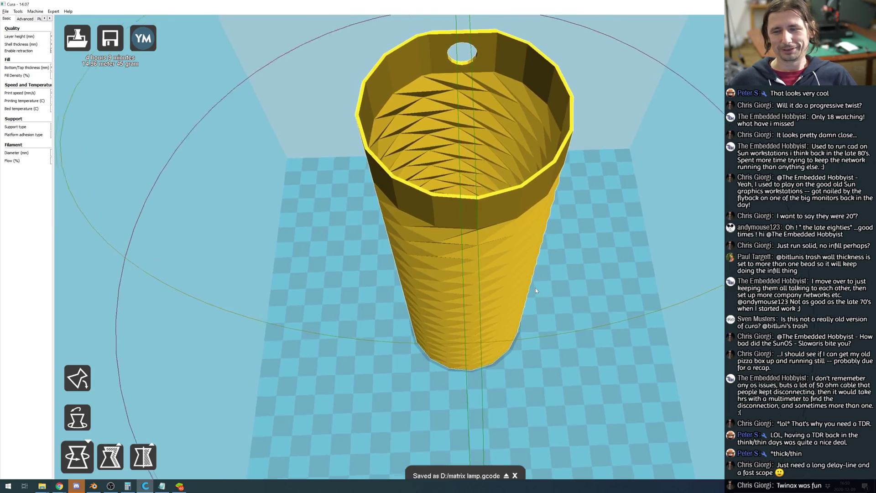
scroll(538, 255, "up", 5)
scroll(554, 267, "down", 2)
scroll(554, 266, "down", 10)
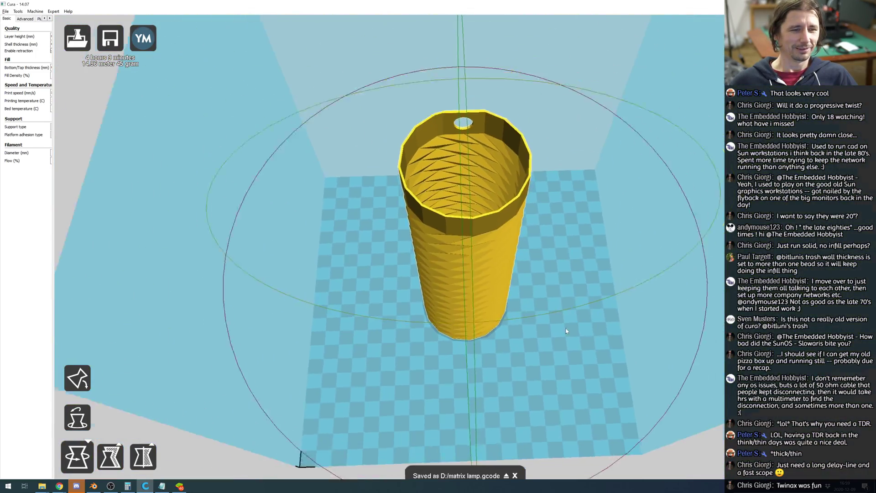
right_click_drag(569, 328, 393, 327)
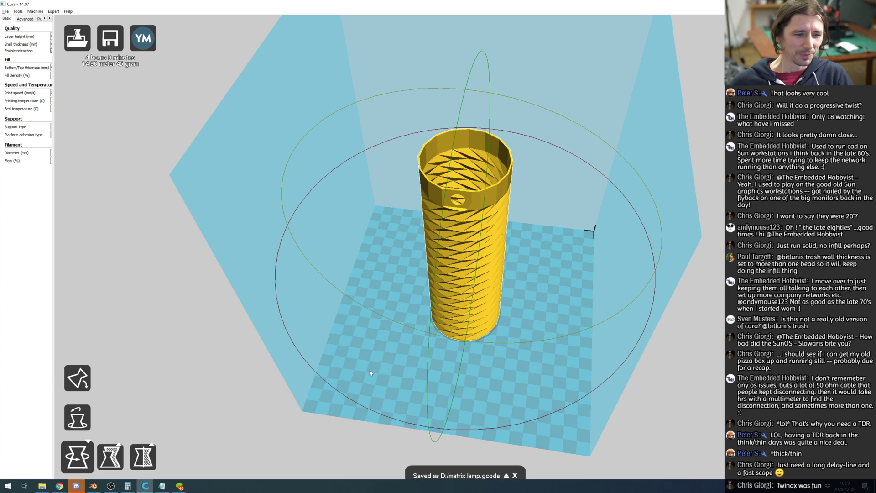
scroll(478, 359, "up", 2)
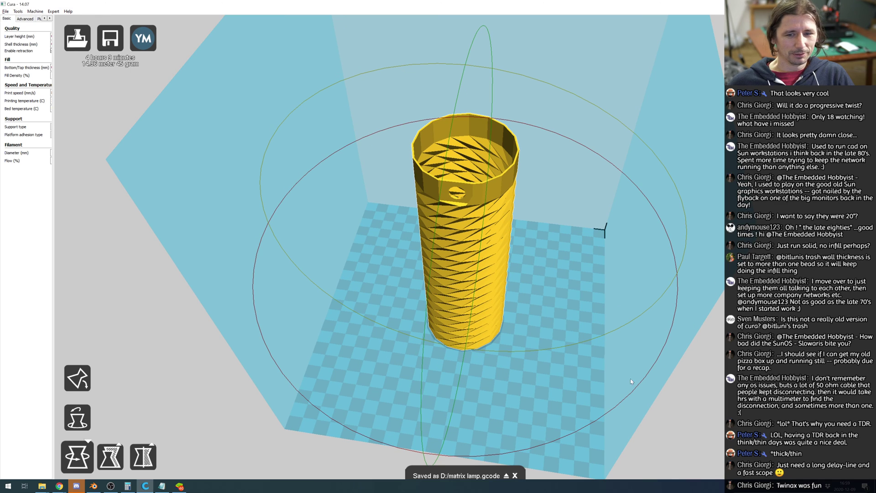